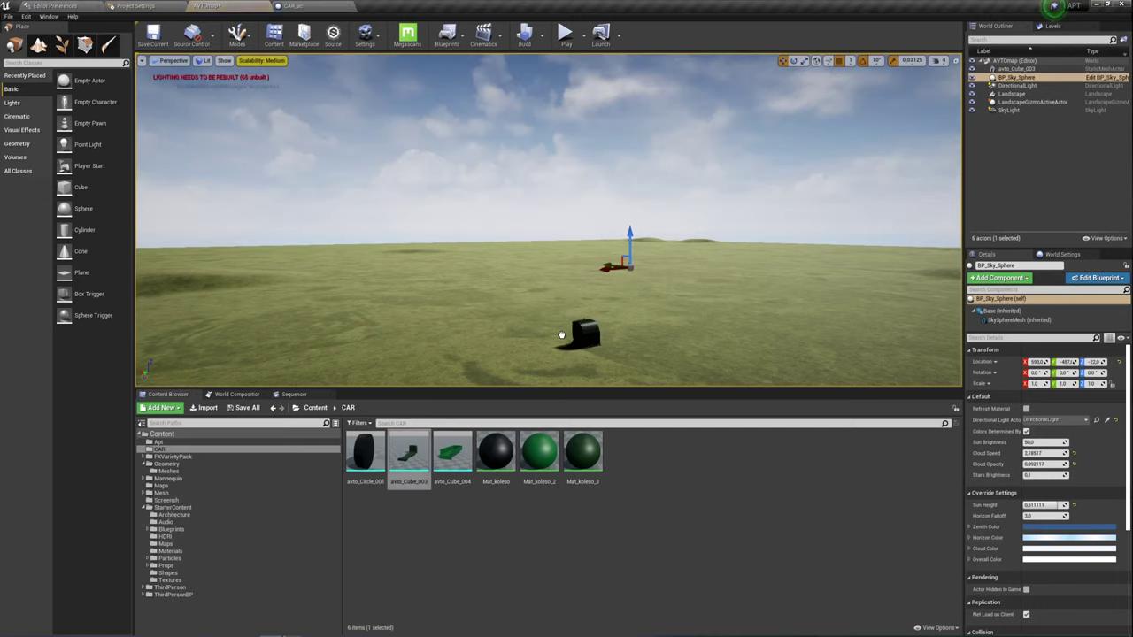
Place a trial avto_Cube_003 in the level, delete it, and bring up the CAR folder's create-asset menu.
left_click_drag(559, 336, 580, 332)
left_click_drag(574, 285, 573, 281)
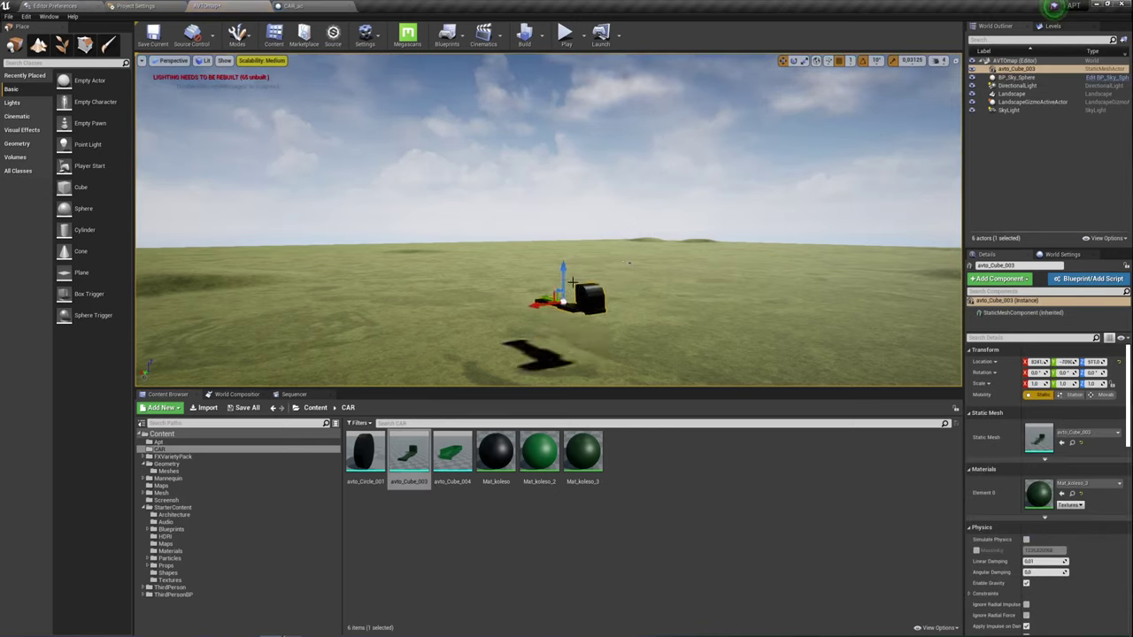
key("Delete")
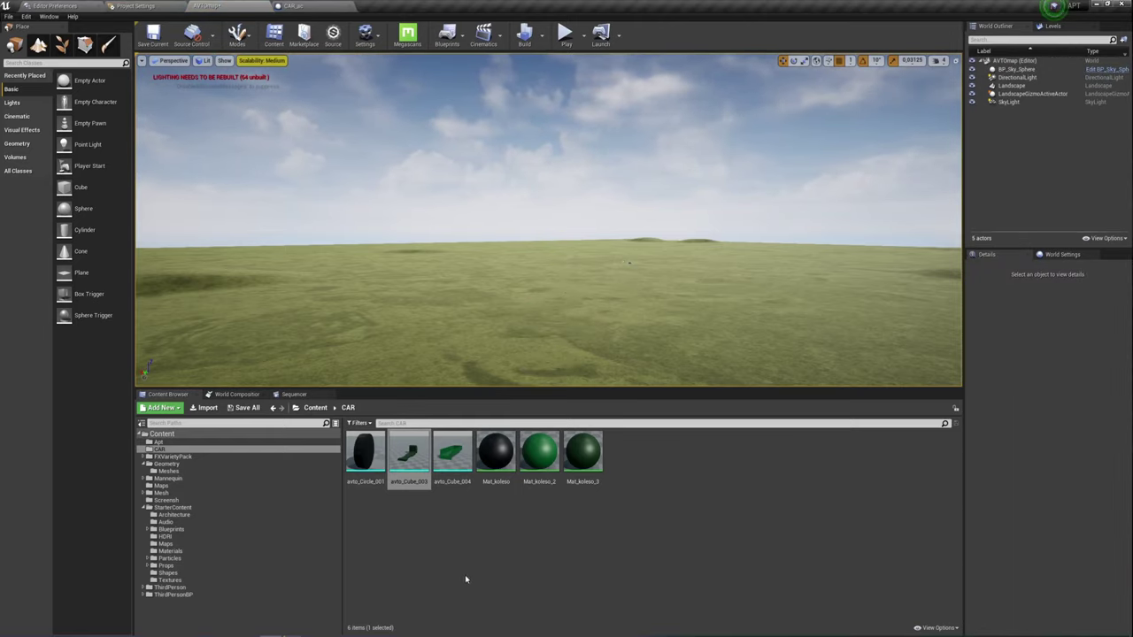
left_click(554, 531)
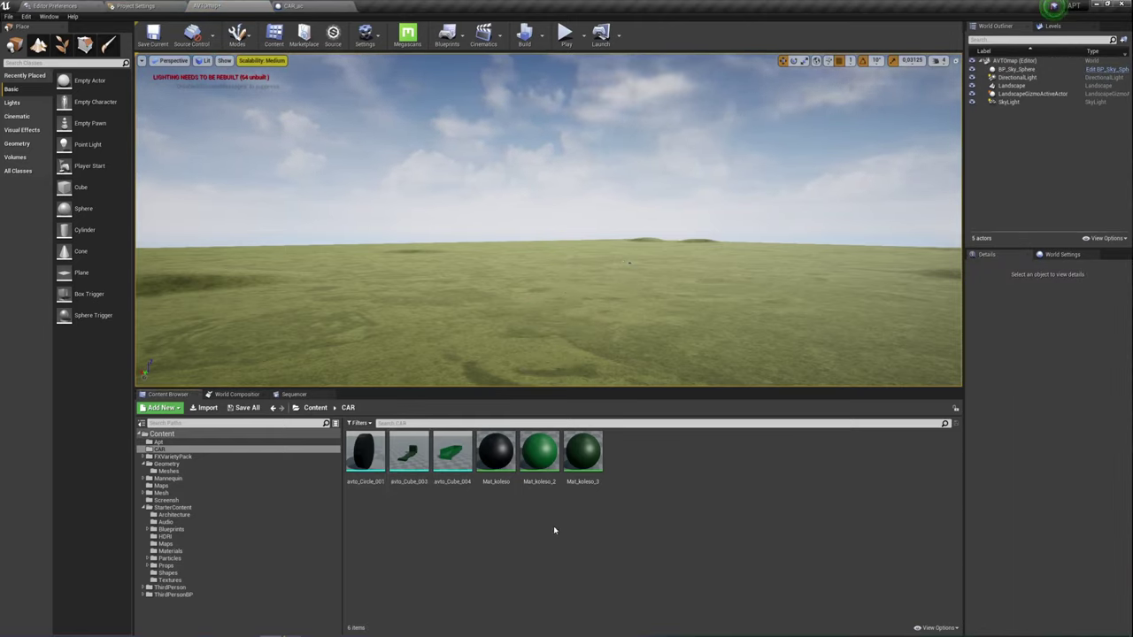
right_click(671, 505)
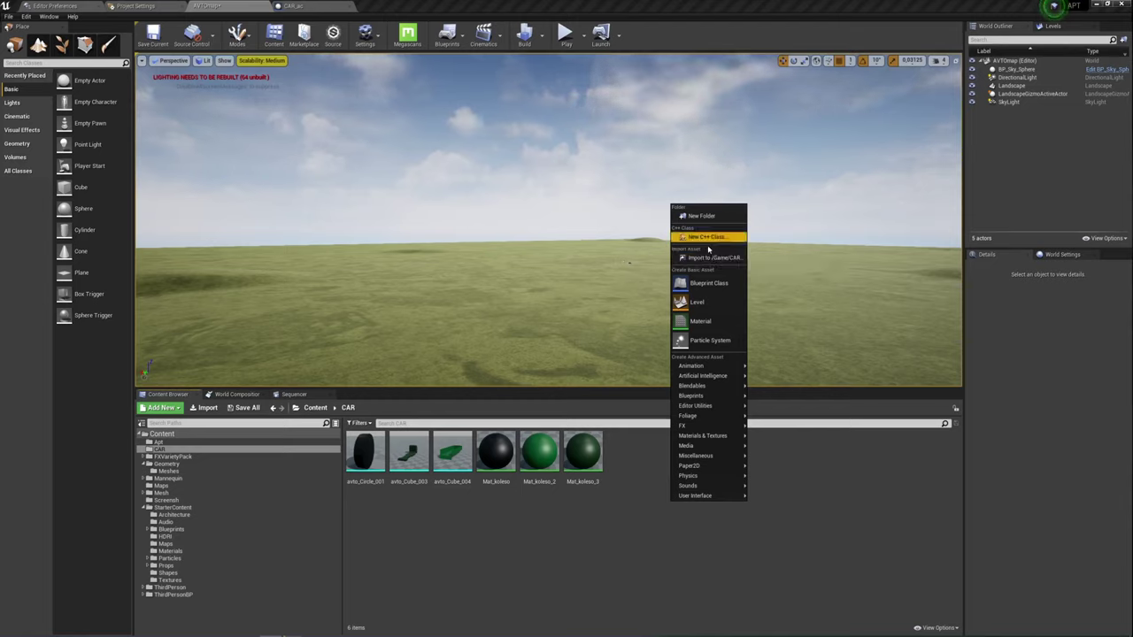
Create an Actor-based Blueprint class named AC_Cars in the CAR folder.
left_click(708, 283)
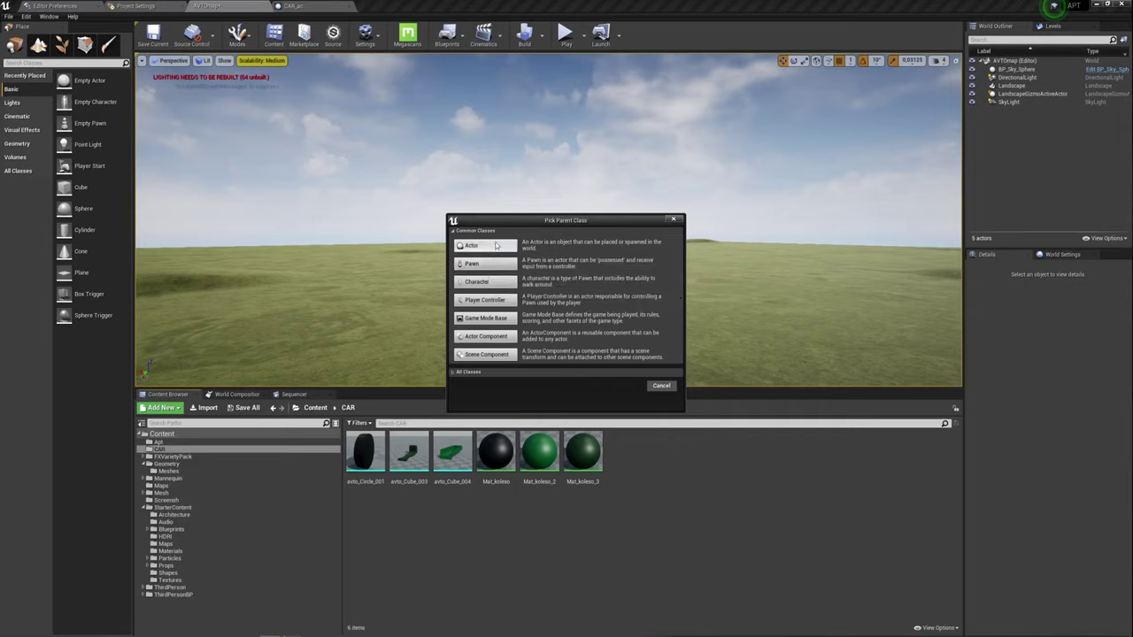
left_click(484, 264)
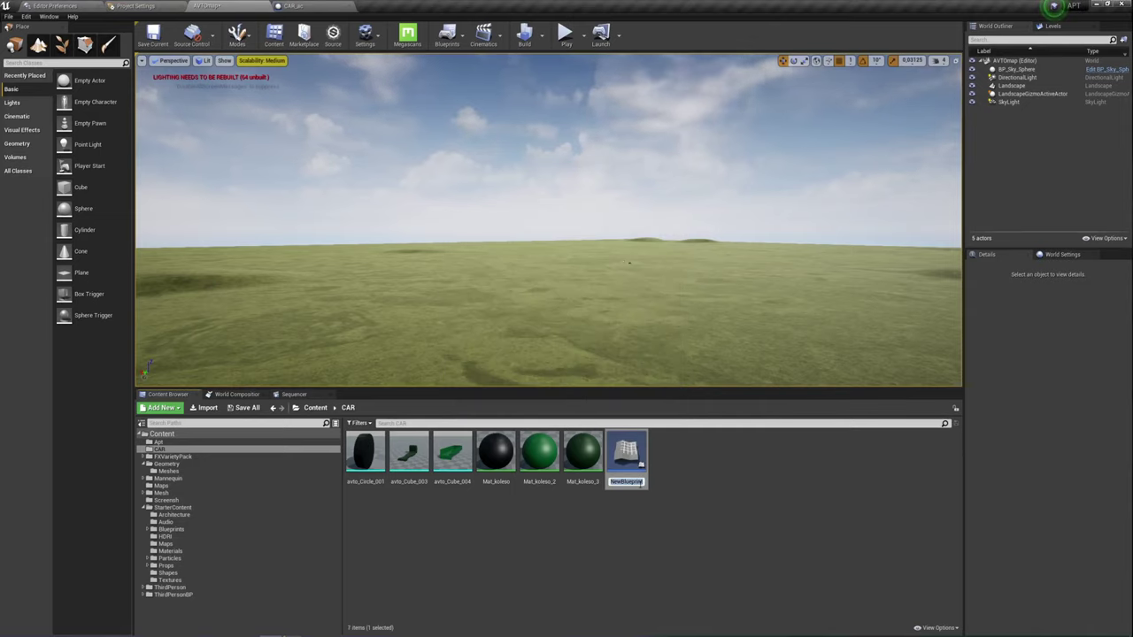
key("BackSpace")
type("AC")
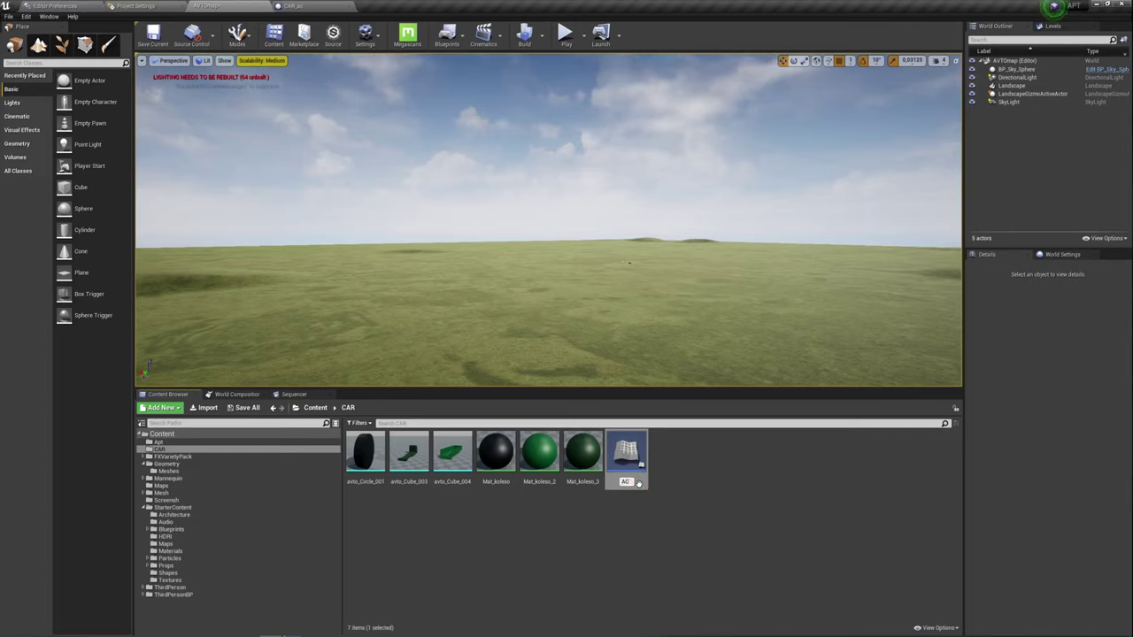
type("_")
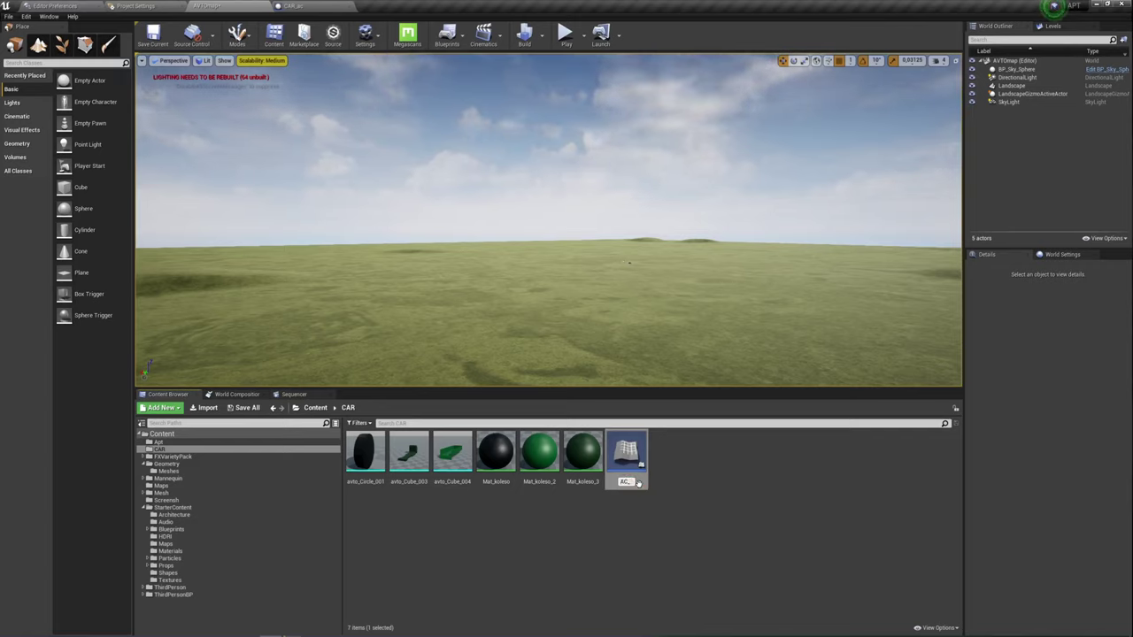
type("Car")
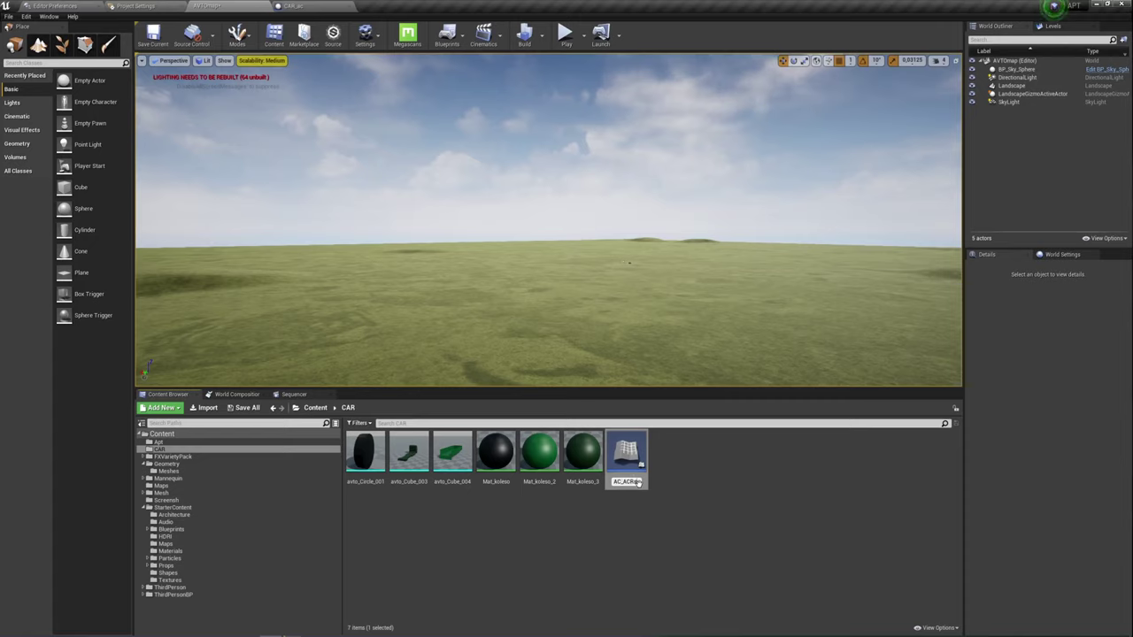
key("BackSpace")
key("BackSpace")
type("ard")
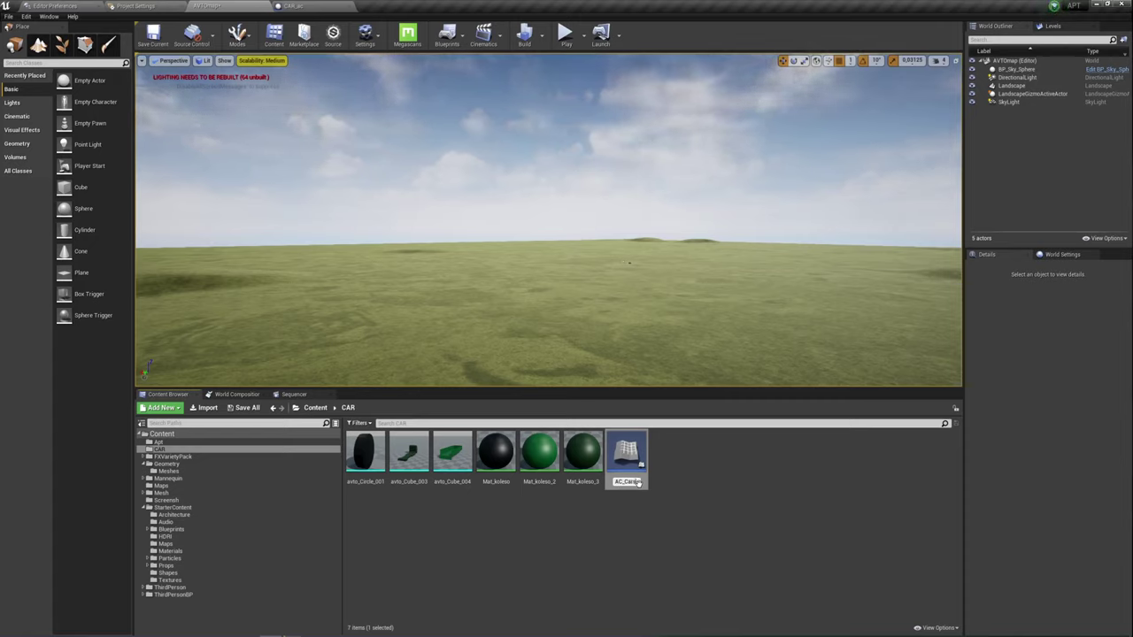
key("Return")
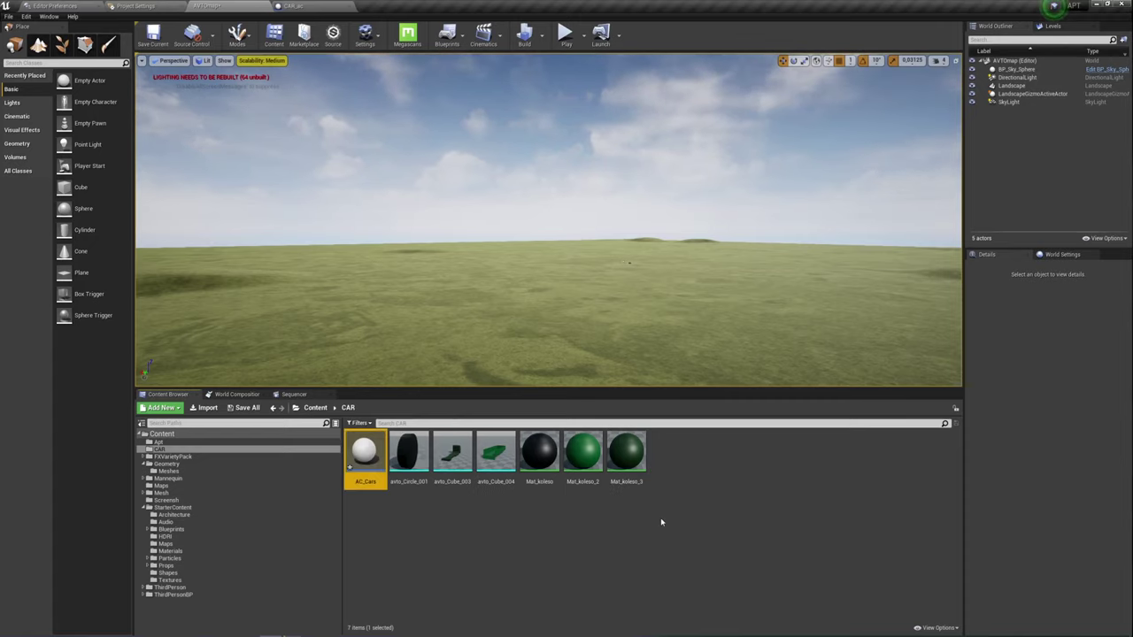
Open AC_Cars in its own enlarged floating editor window and close the CAR_ac editor.
double_click(366, 451)
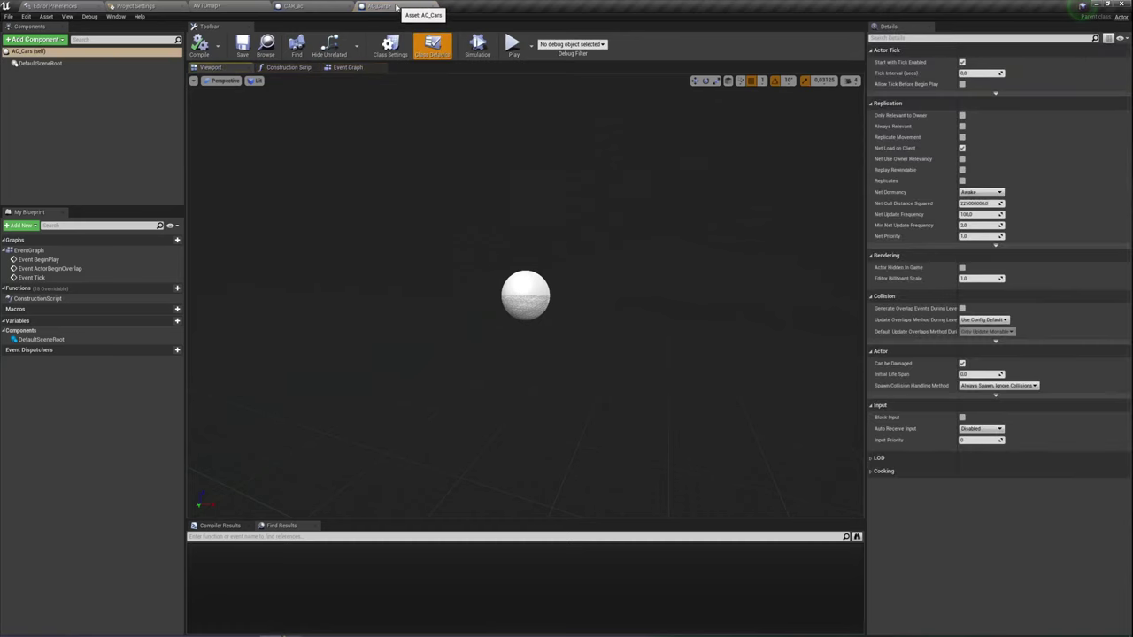
mouse_move(396, 7)
left_mouse_down()
mouse_move(544, 78)
mouse_move(545, 59)
left_mouse_up()
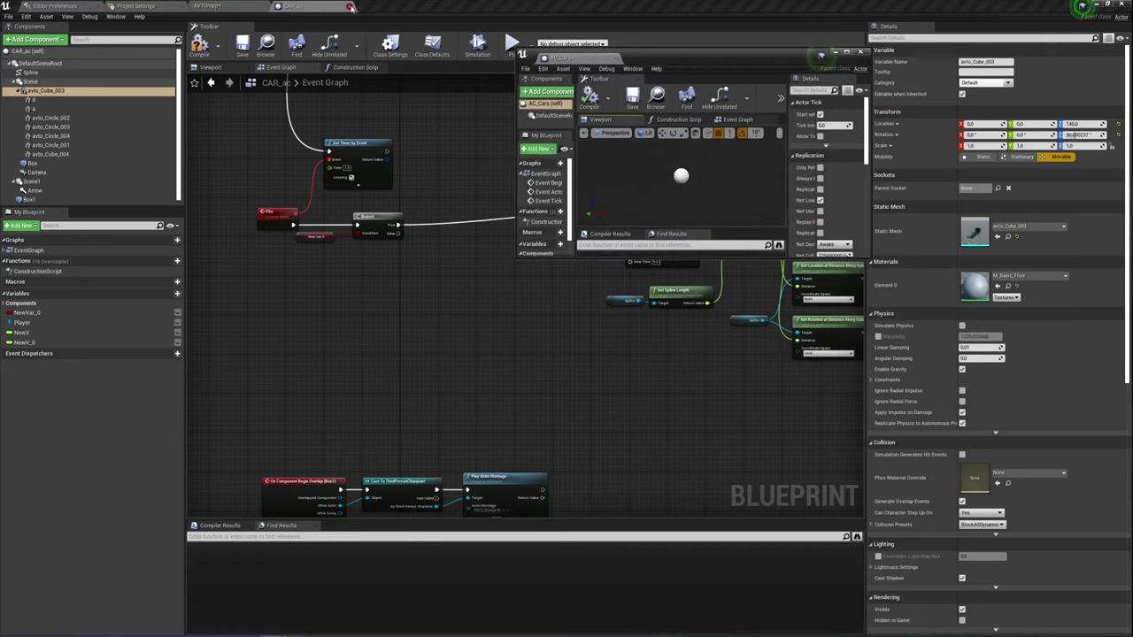
left_click(350, 7)
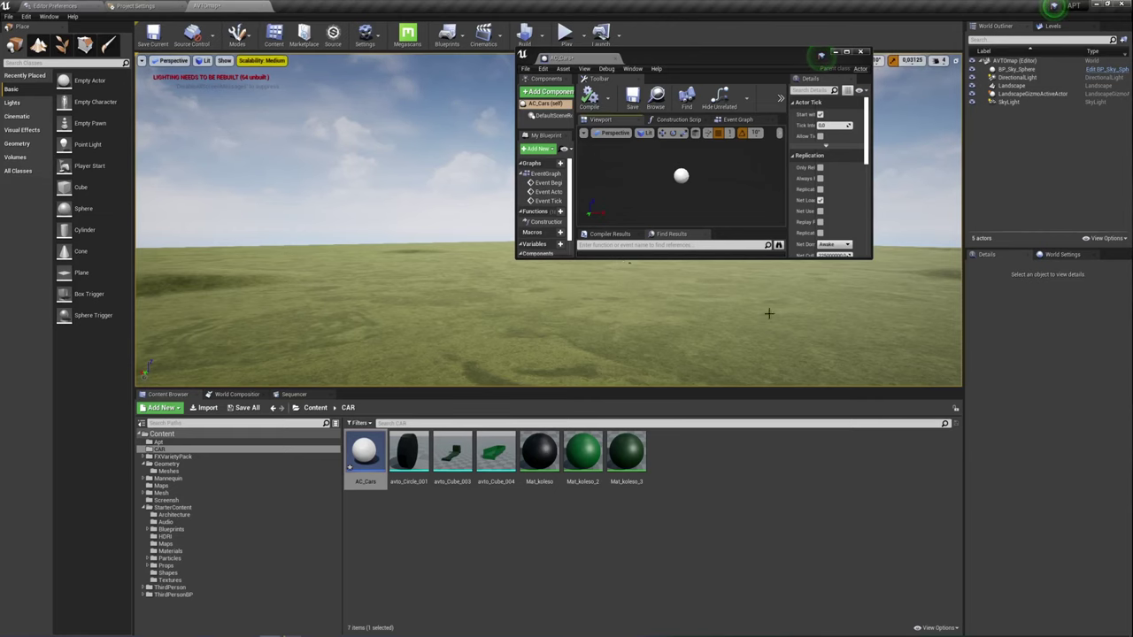
mouse_move(873, 260)
left_mouse_down()
mouse_move(1063, 551)
mouse_move(1084, 559)
left_mouse_up()
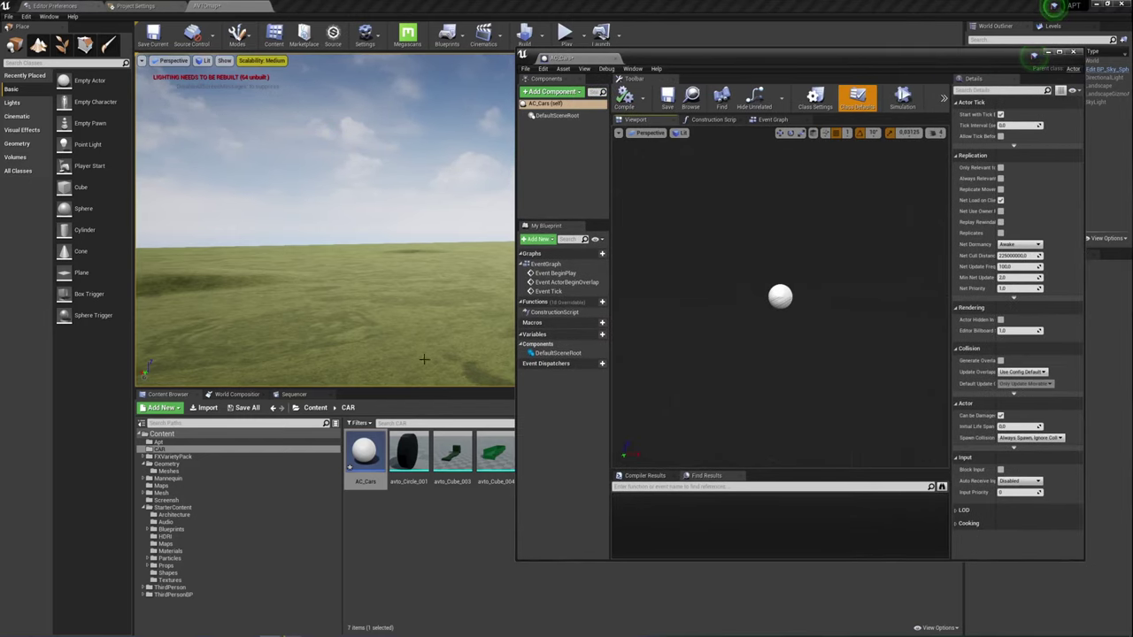
Add avto_Cube_003 as a static mesh component and frame the car body.
left_click(452, 453)
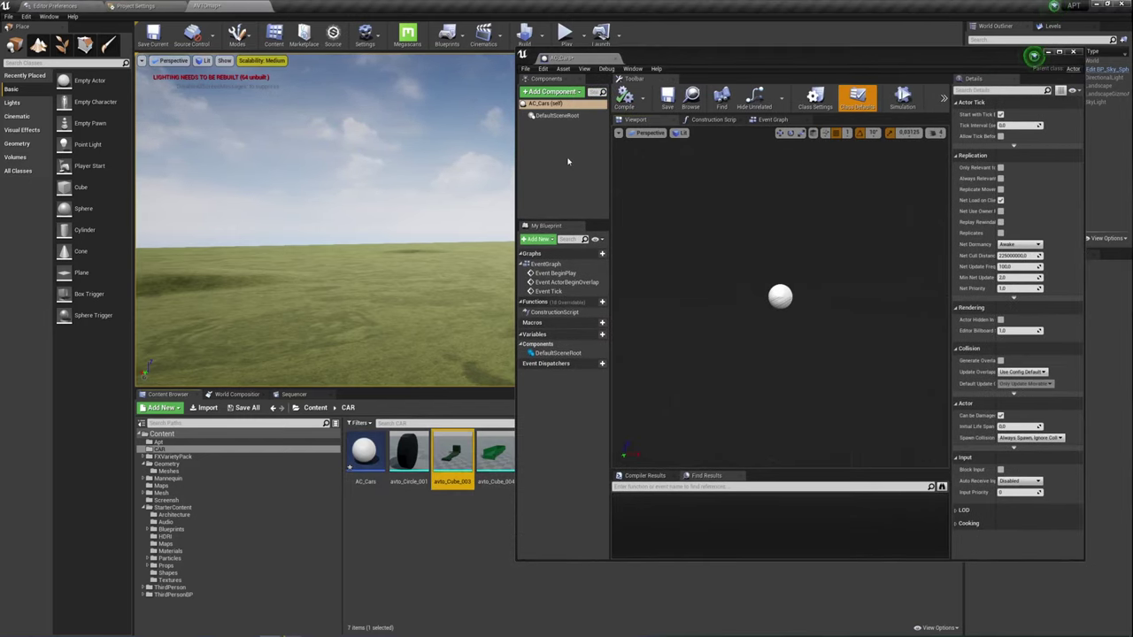
left_click(580, 90)
left_click(573, 220)
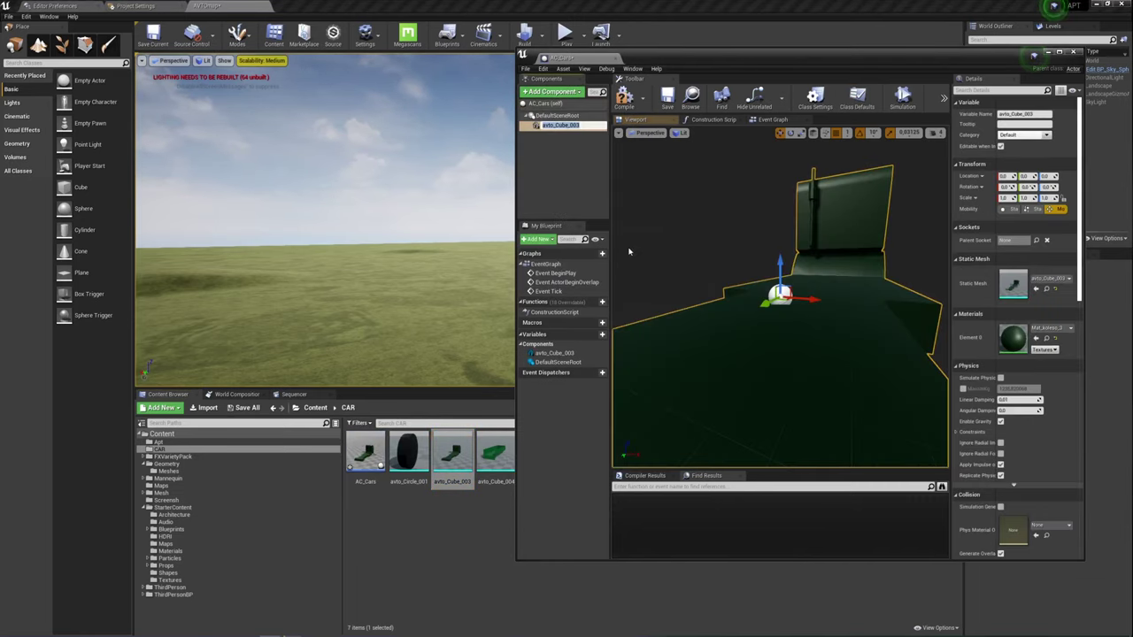
key("f")
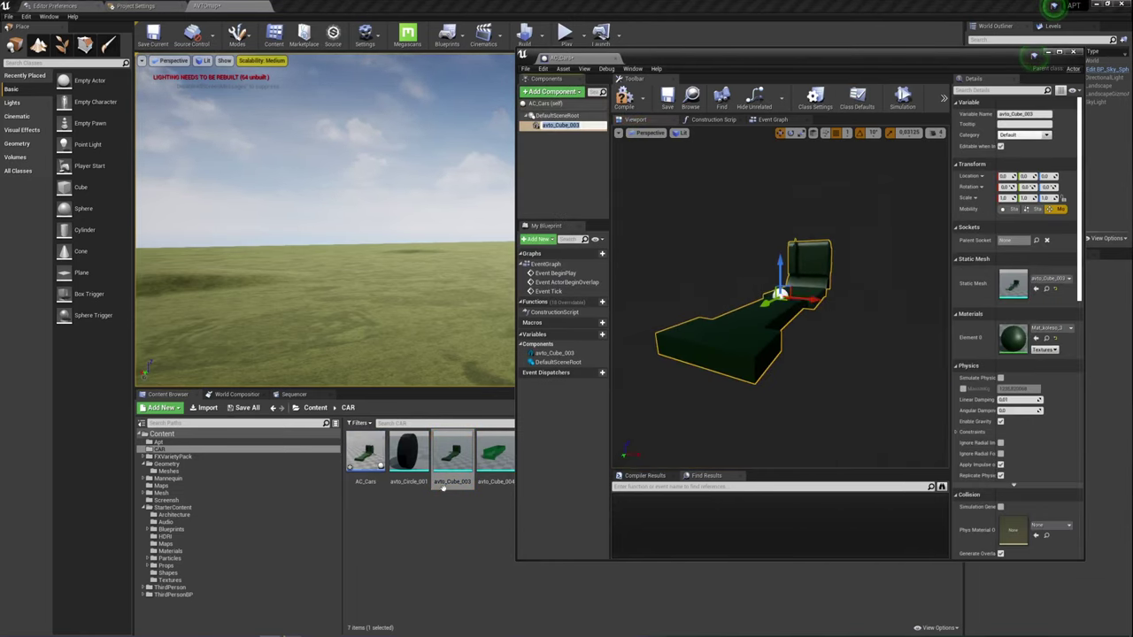
Add an avto_Cube_004 static mesh component and rename it ddd.
left_click(494, 456)
left_click(573, 92)
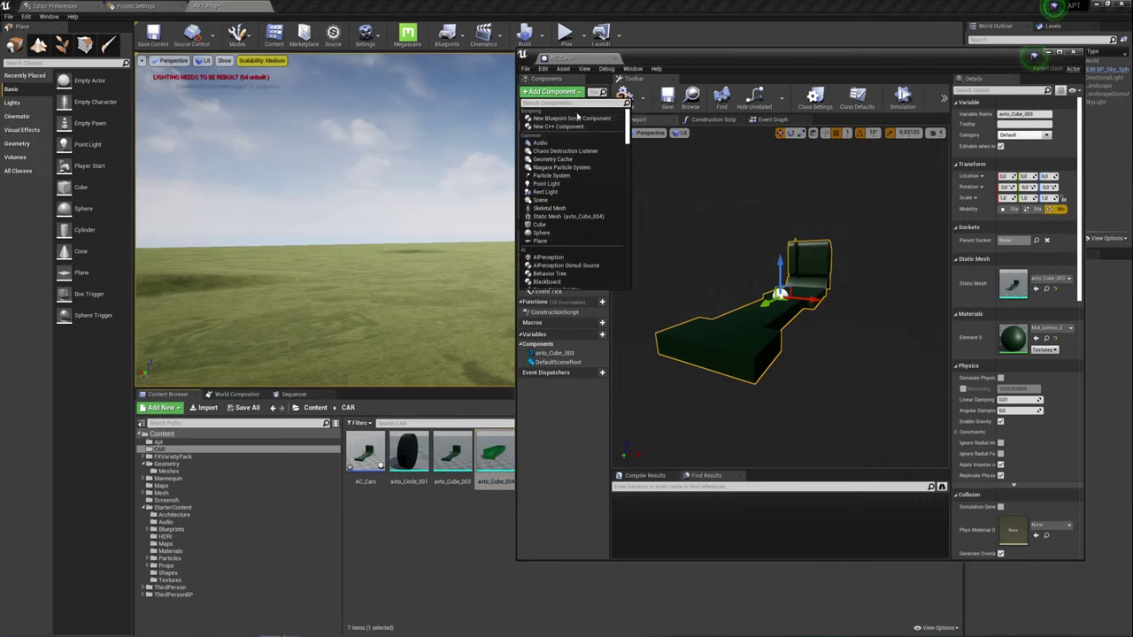
left_click(568, 217)
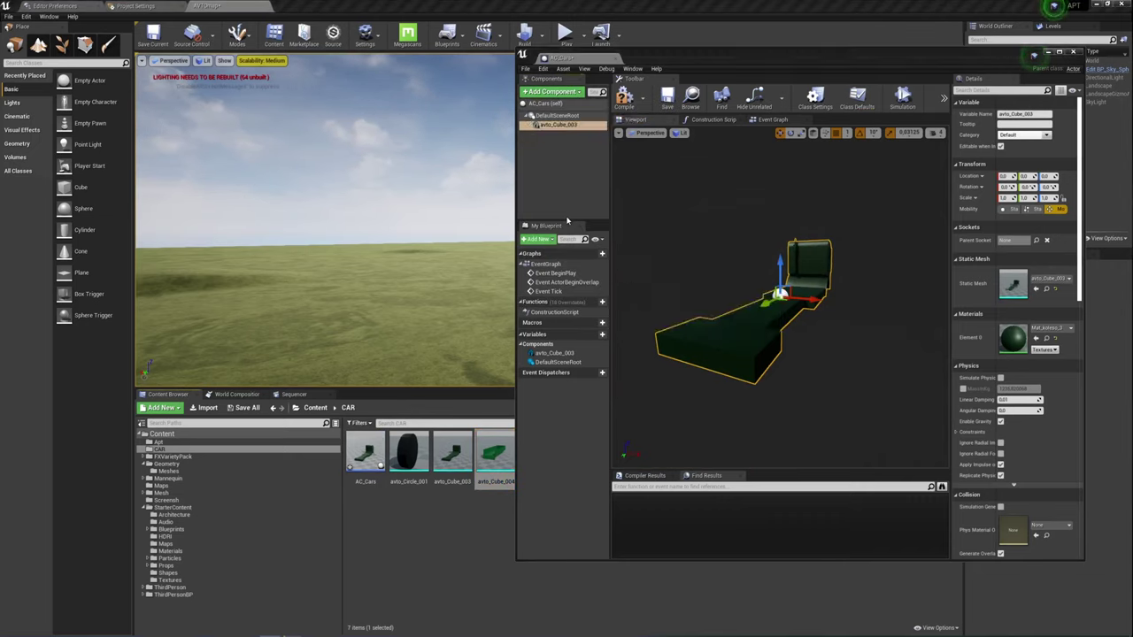
type("ddd")
key("Return")
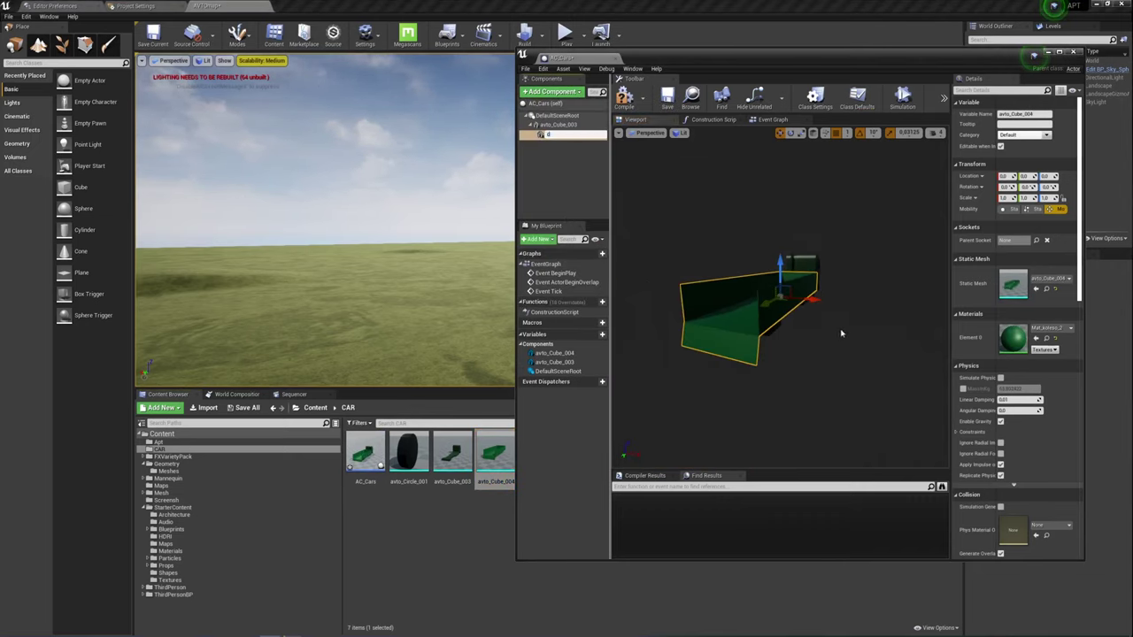
left_click_drag(840, 334, 779, 336)
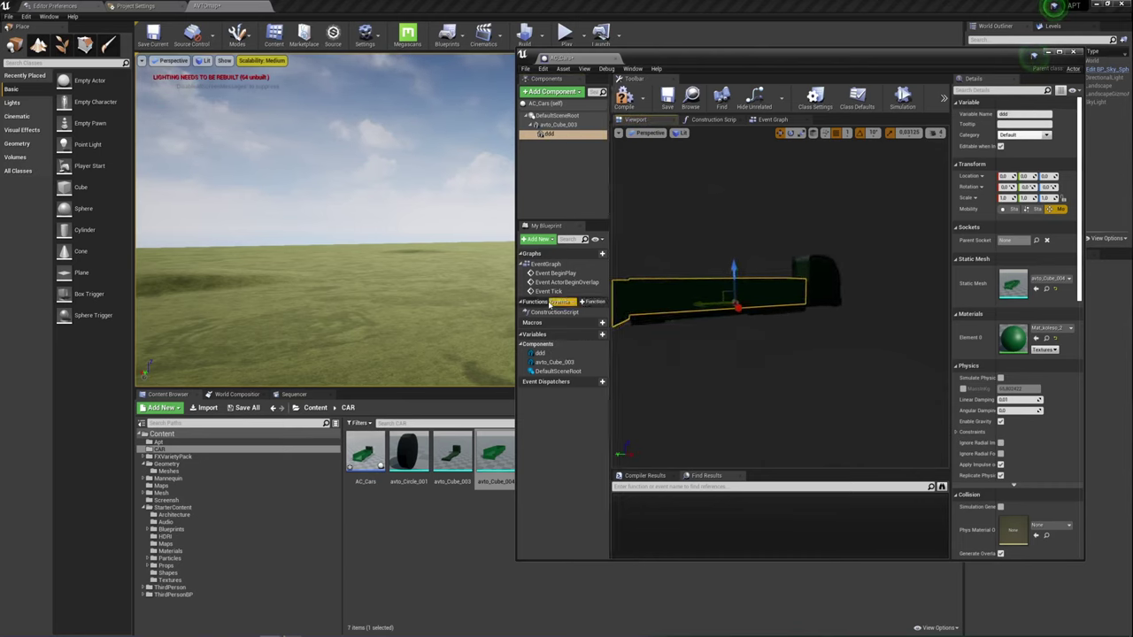
Prepare to add the avto_Circle_001 wheel mesh under the avto_Cube_003 component.
left_click(407, 453)
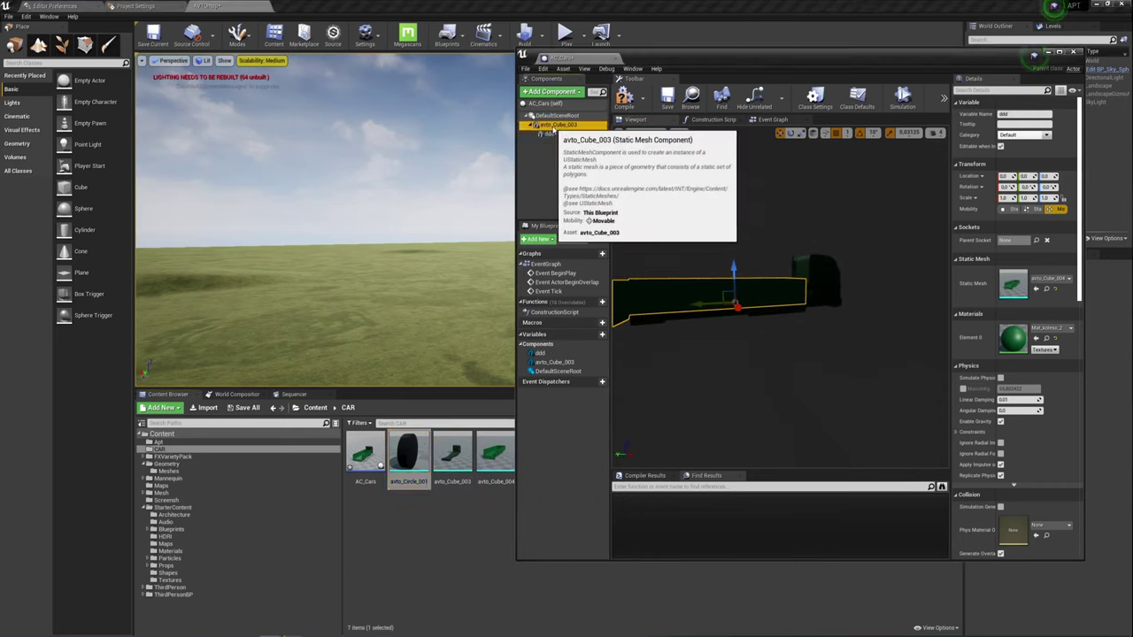
left_click(557, 125)
left_click(551, 92)
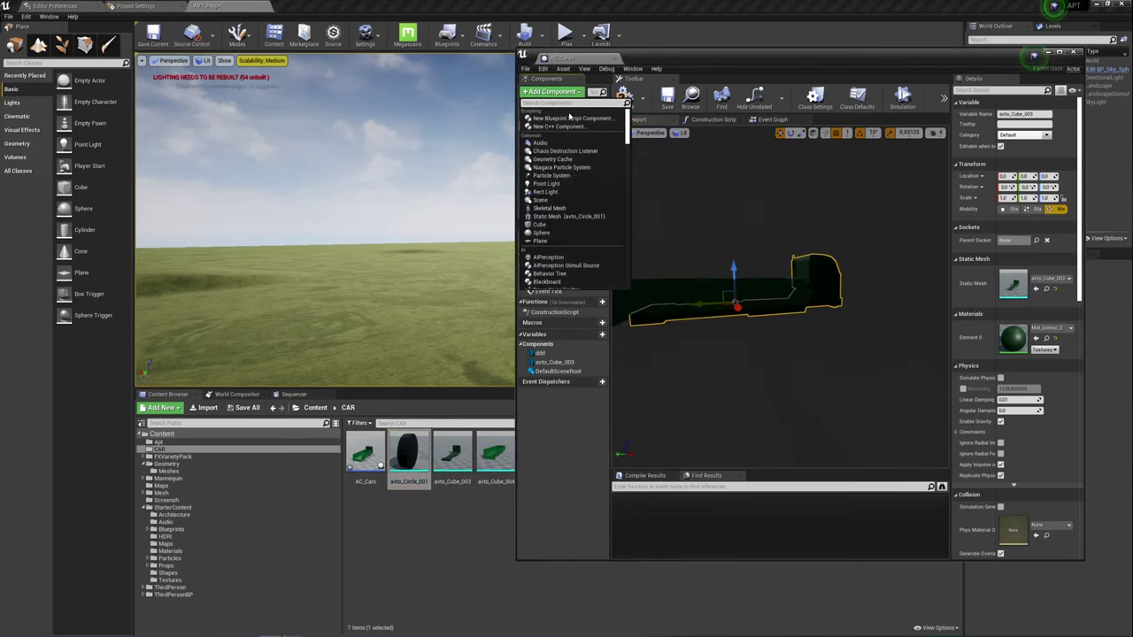
Add the avto_Circle_001 wheel and move it under the truck's front (Z -98, X -128).
left_click(571, 216)
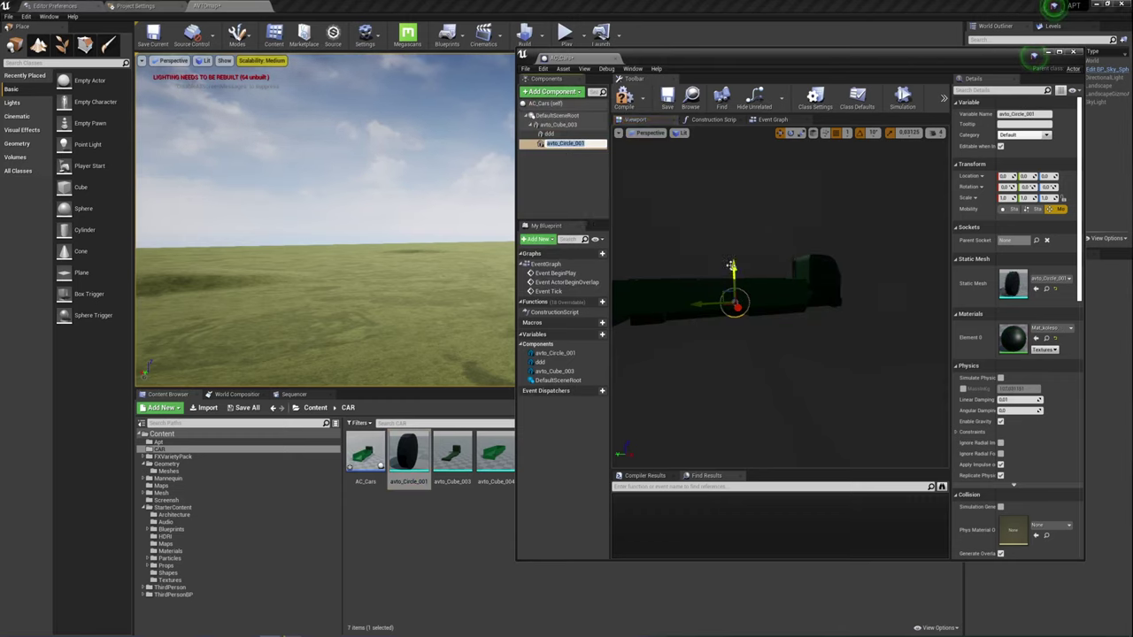
key("Return")
left_click_drag(733, 270, 737, 323)
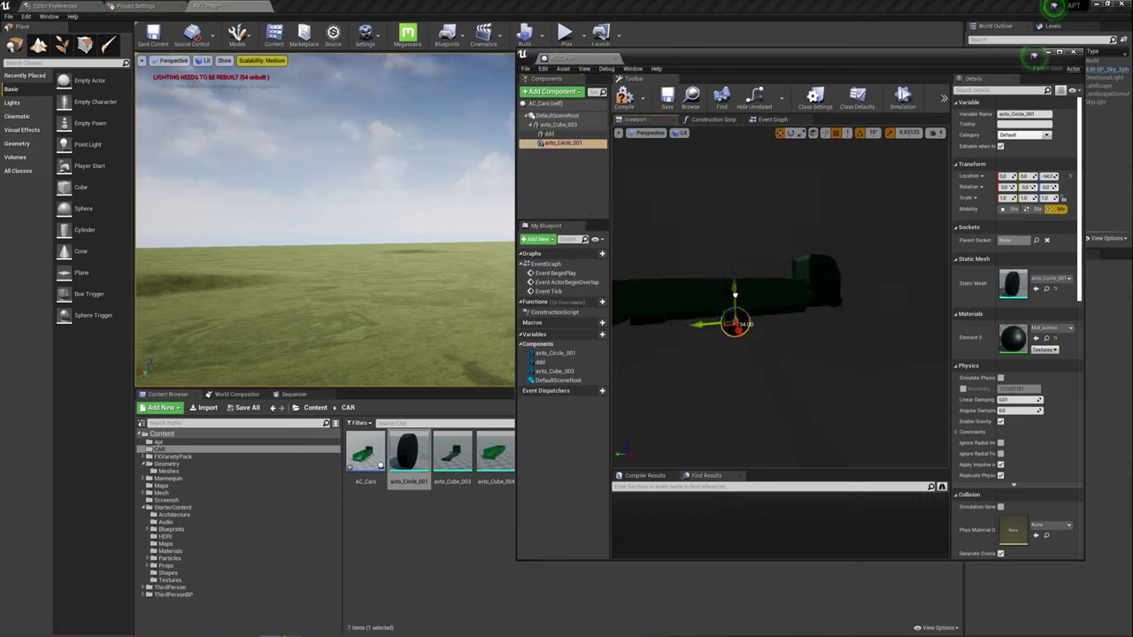
mouse_move(736, 323)
right_mouse_down()
mouse_move(770, 292)
mouse_move(758, 292)
right_mouse_up()
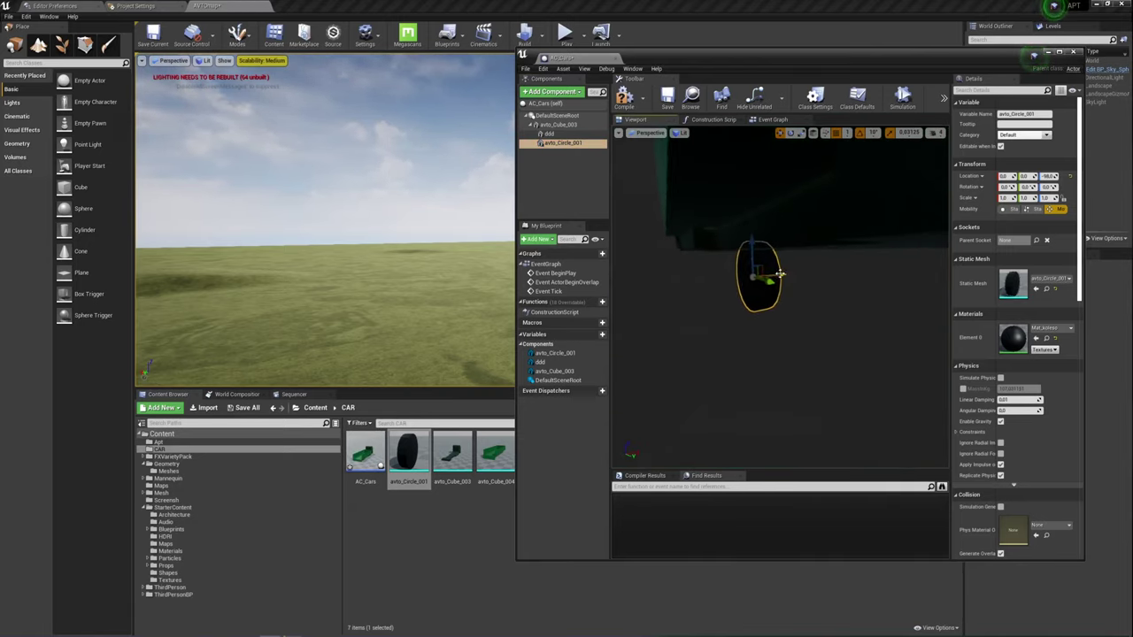
left_click_drag(779, 274, 708, 278)
right_click_drag(708, 278, 768, 298)
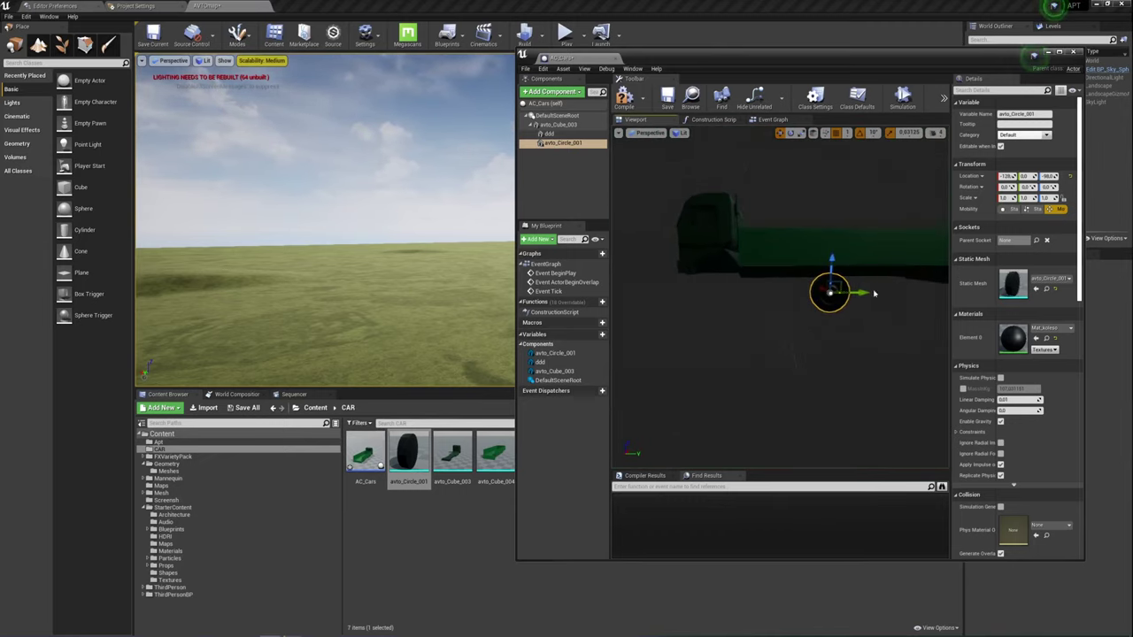
left_click_drag(860, 292, 722, 292)
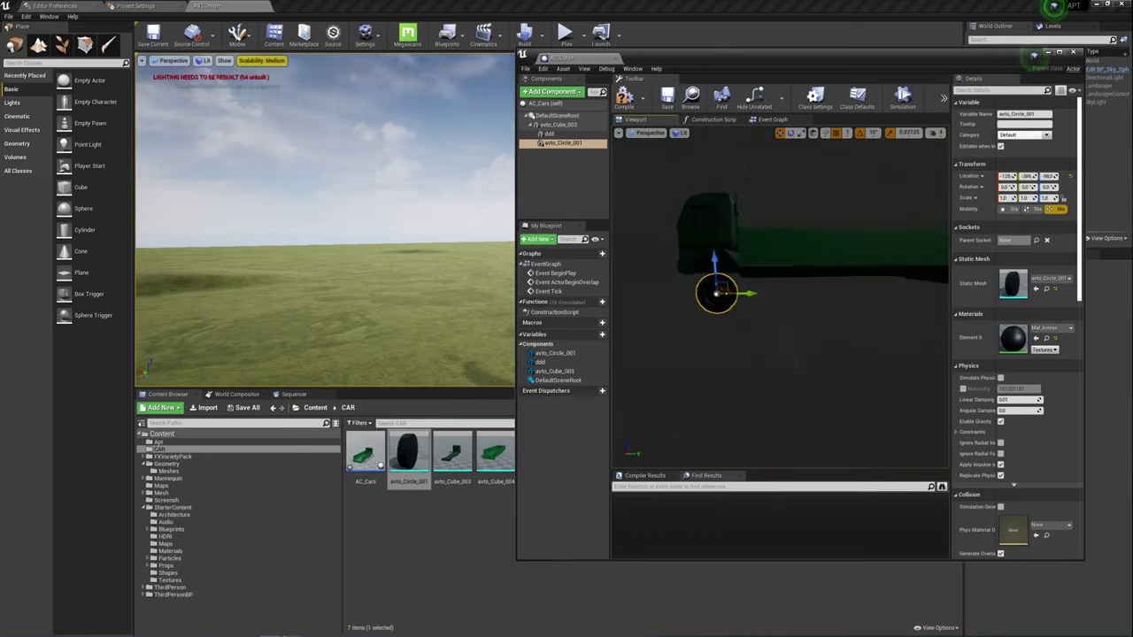
mouse_move(718, 290)
right_mouse_down()
mouse_move(751, 265)
mouse_move(708, 266)
right_mouse_up()
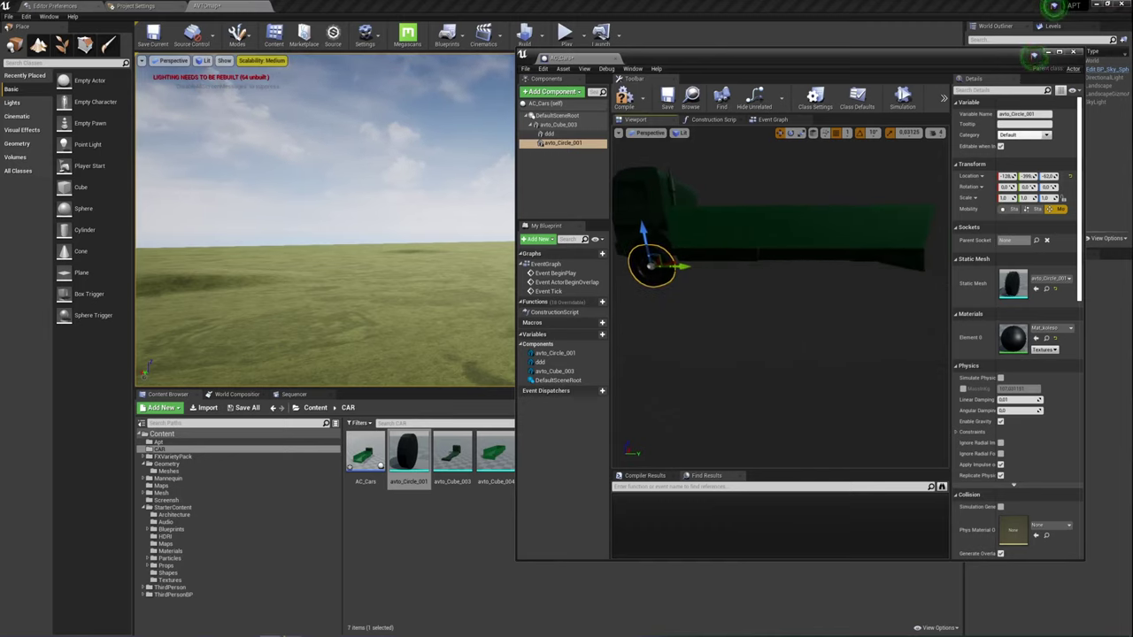
mouse_move(685, 265)
left_mouse_down()
mouse_move(800, 275)
mouse_move(682, 268)
left_mouse_up()
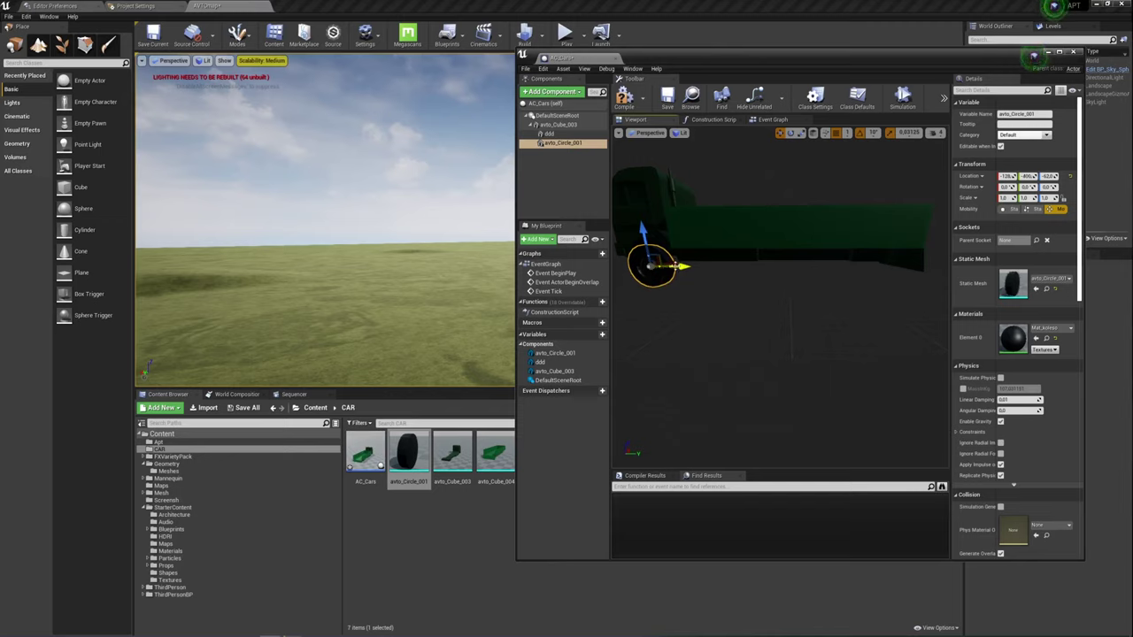
Duplicate avto_Circle_001 as avto_Circle_002 and move it to the truck's rear.
right_click(552, 143)
left_click(579, 205)
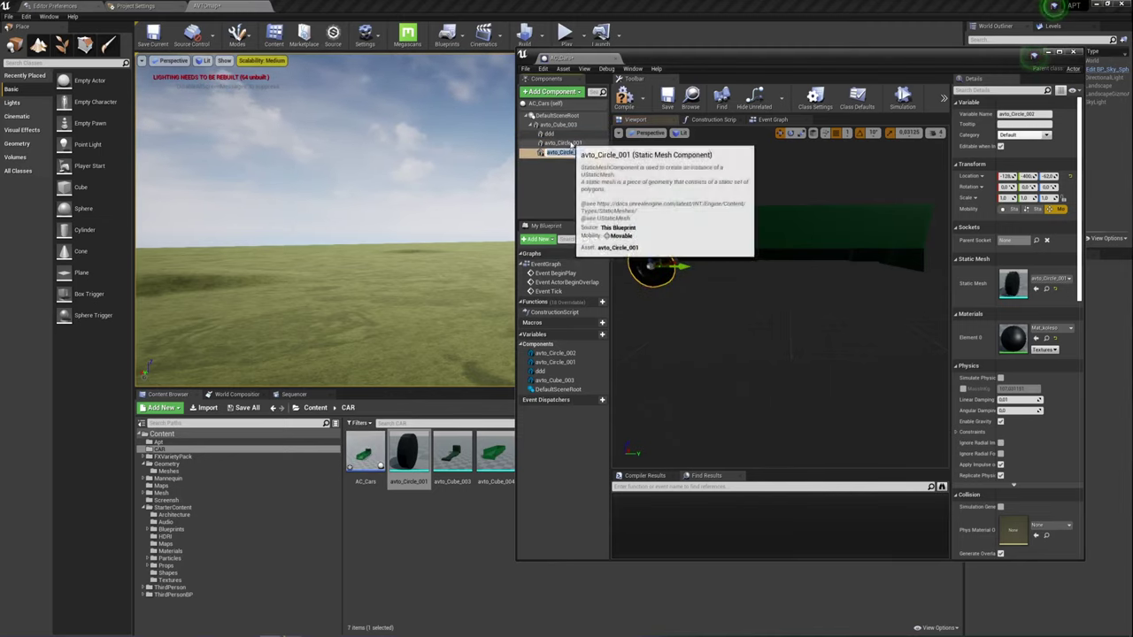
key("Return")
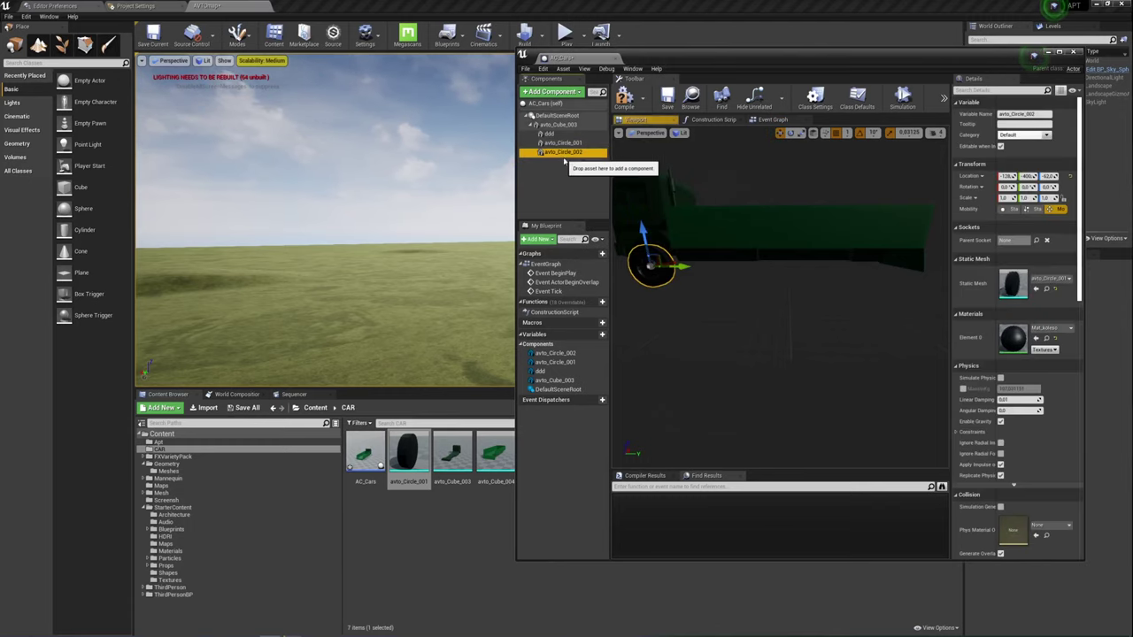
mouse_move(681, 285)
left_mouse_down()
mouse_move(857, 281)
mouse_move(859, 268)
left_mouse_up()
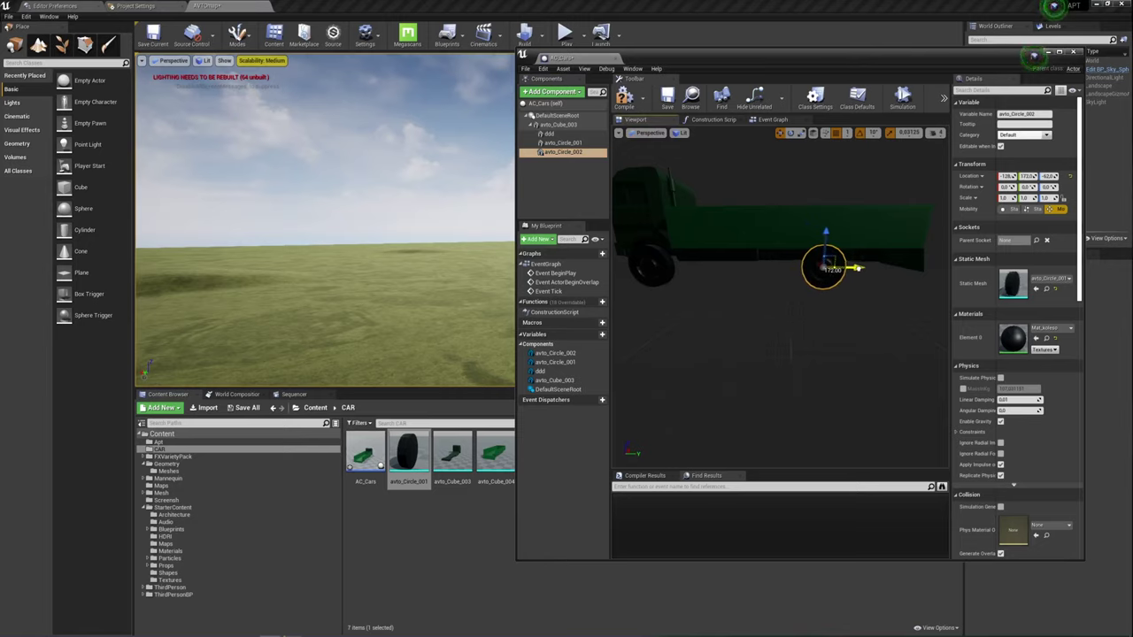
Duplicate the front wheel as avto_Circle_003, shift it along X and rotate it 90° on Z.
left_click(563, 142)
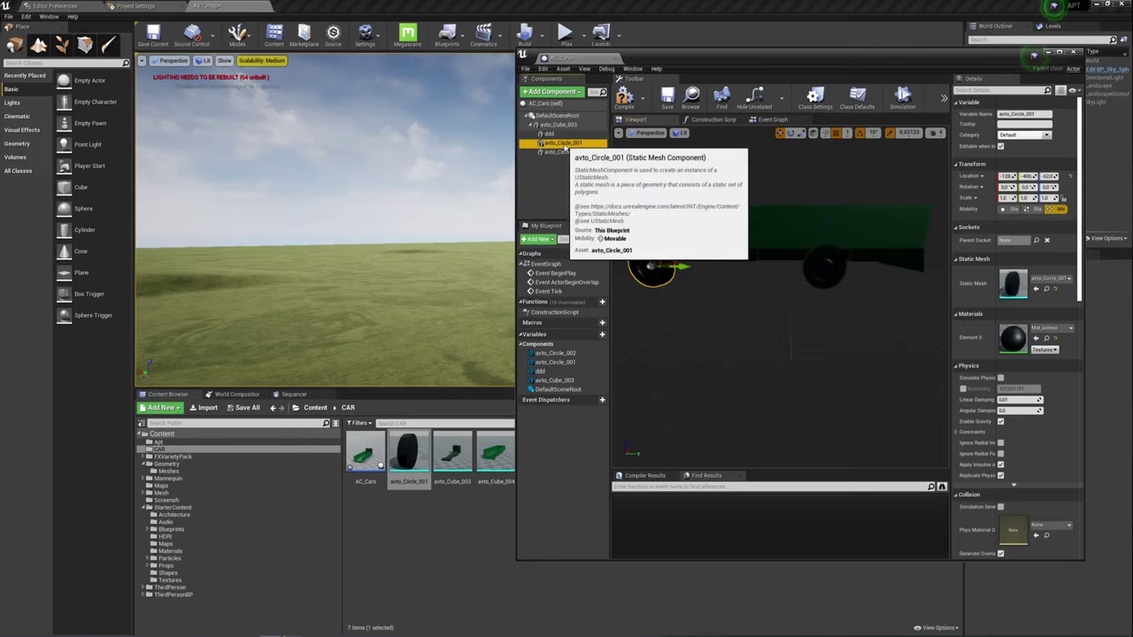
left_click_drag(779, 310, 725, 301, "alt")
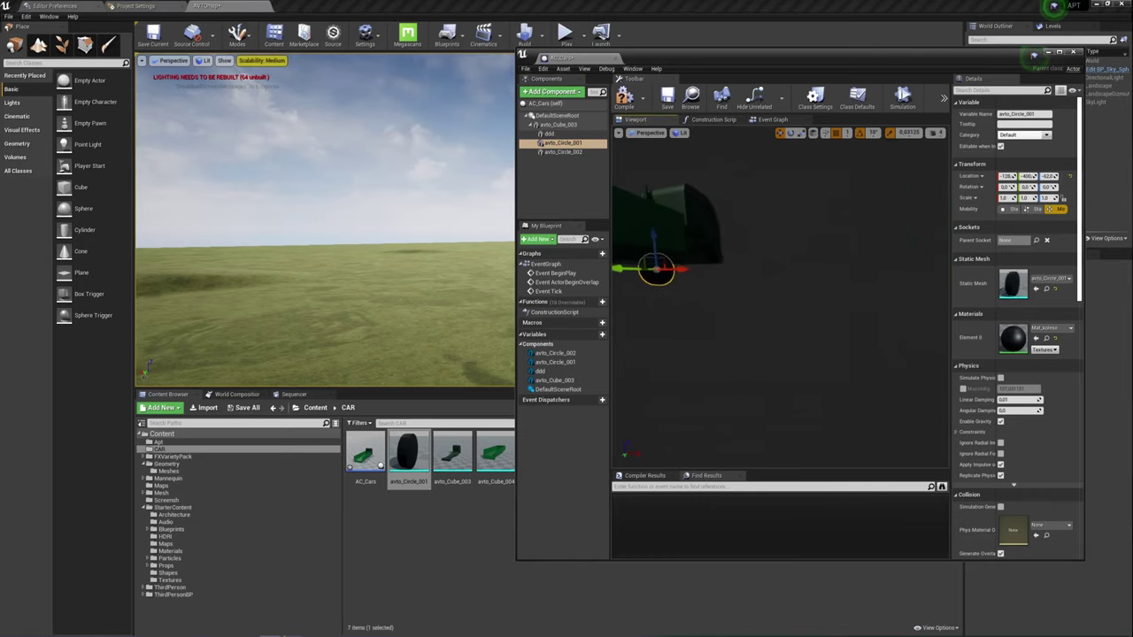
right_click(566, 143)
mouse_move(619, 156)
left_click(596, 205)
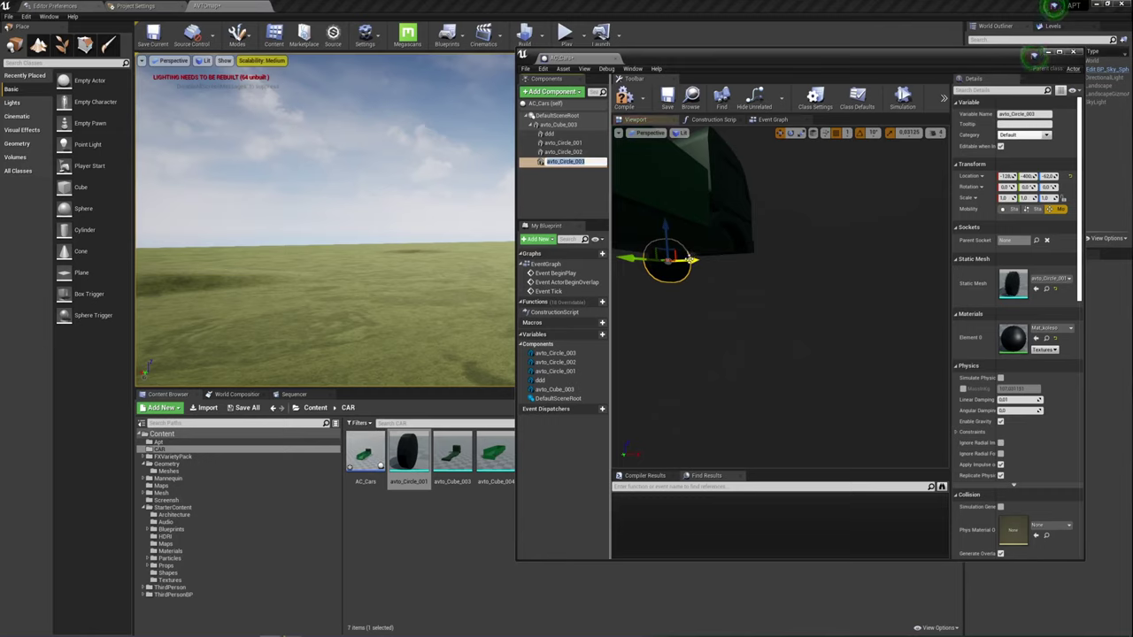
left_click_drag(701, 259, 754, 258)
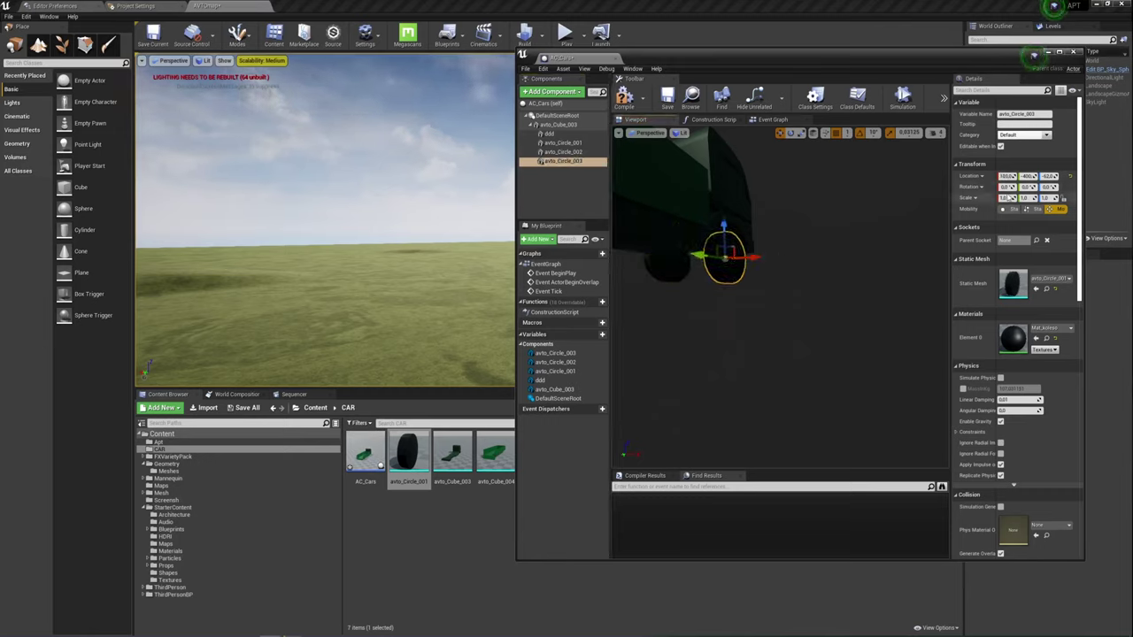
left_click(1046, 187)
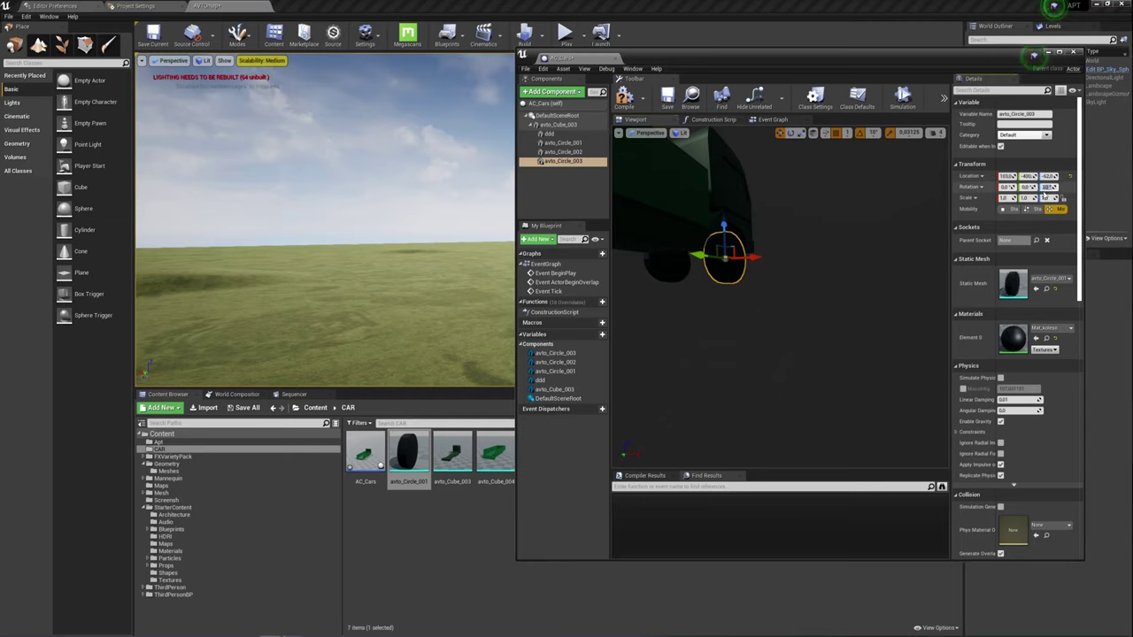
type("90")
key("Return")
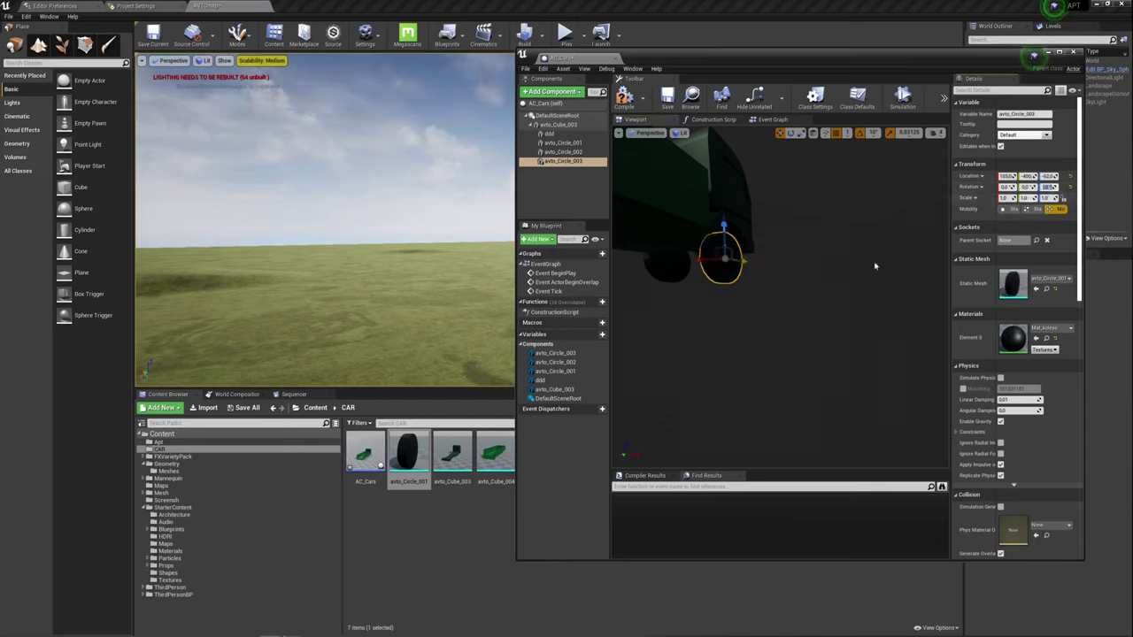
mouse_move(874, 260)
right_mouse_down()
mouse_move(796, 266)
mouse_move(689, 175)
right_mouse_up()
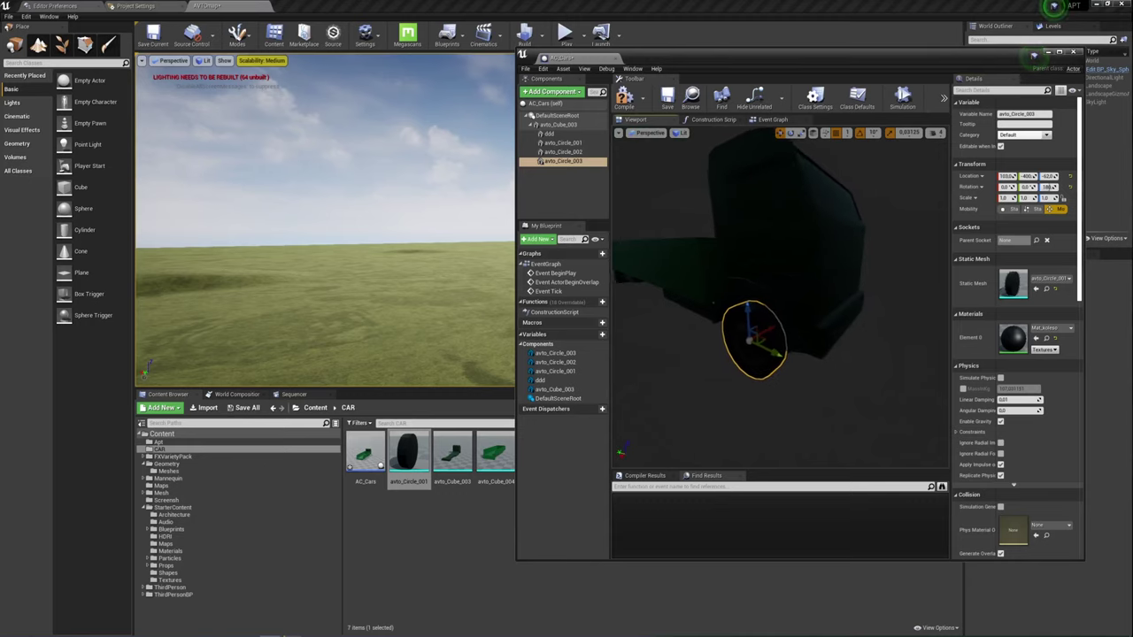
Duplicate avto_Circle_003 as a fourth wheel named 'a' and position it along the truck.
right_click(566, 161)
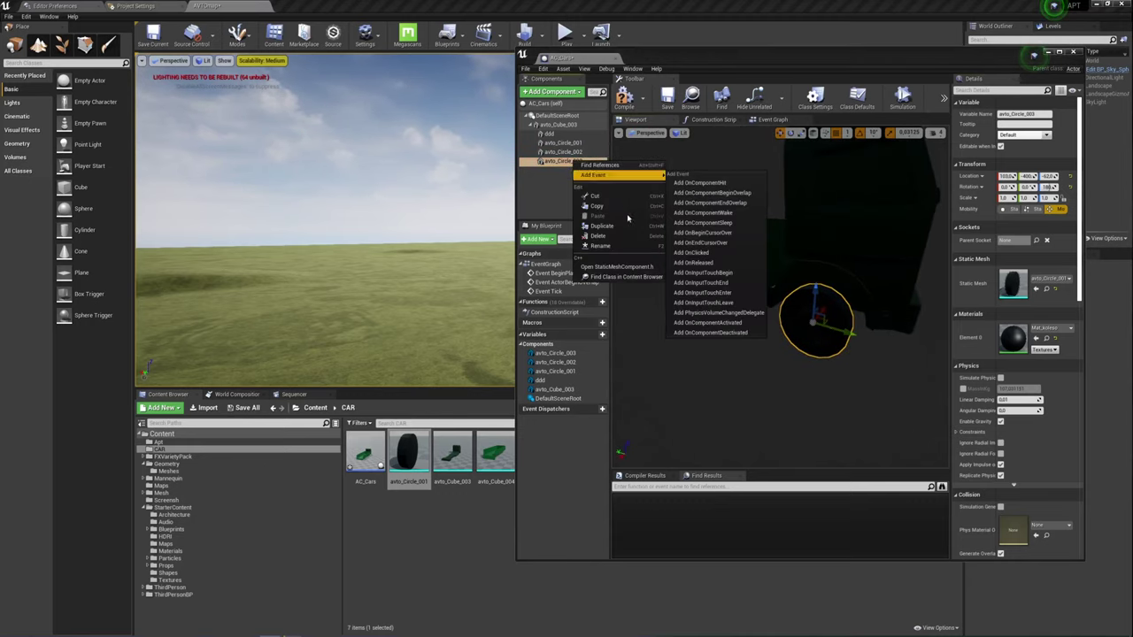
left_click(610, 225)
type("a")
key("Return")
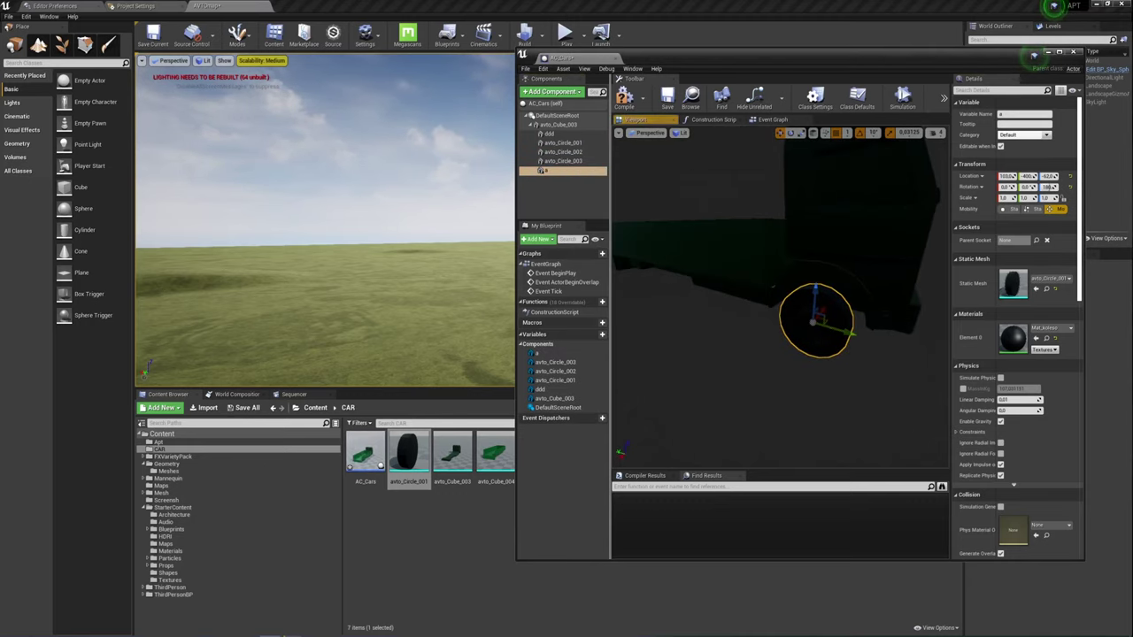
left_click_drag(845, 331, 678, 316)
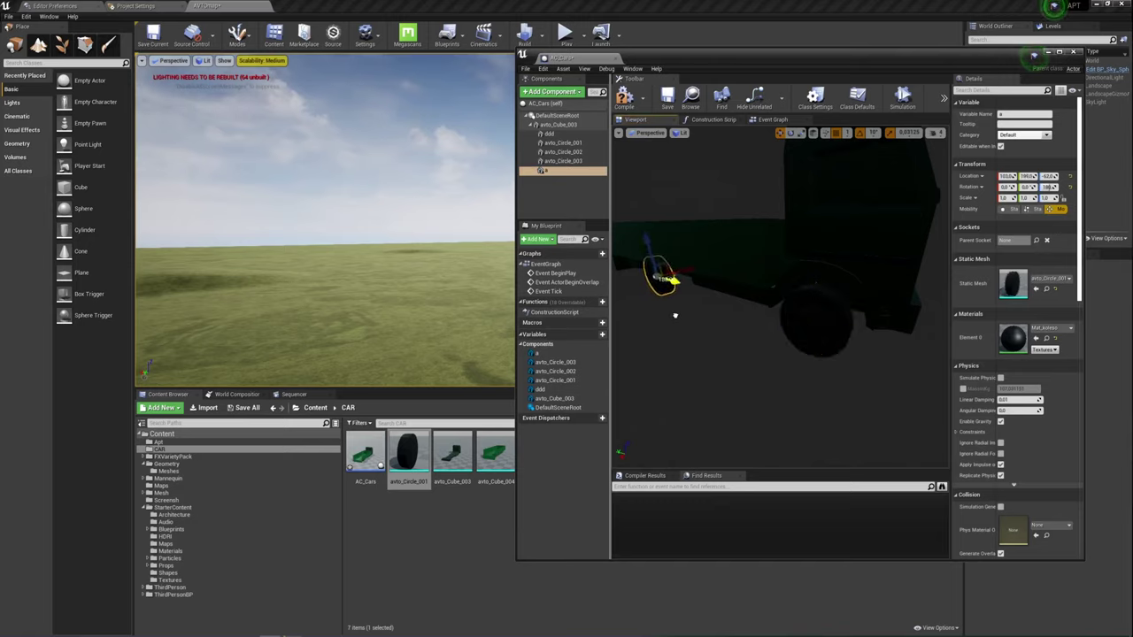
right_click_drag(678, 316, 646, 327)
scroll(779, 301, "up", 5)
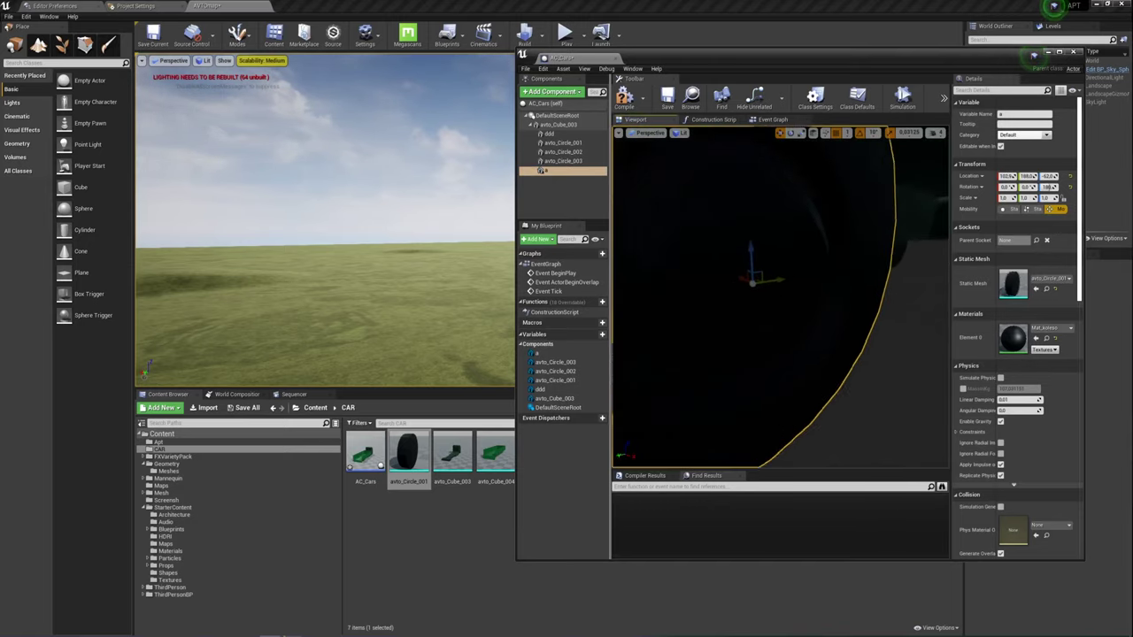
scroll(779, 300, "down", 10)
mouse_move(779, 301)
right_mouse_down()
mouse_move(796, 284)
mouse_move(708, 316)
right_mouse_up()
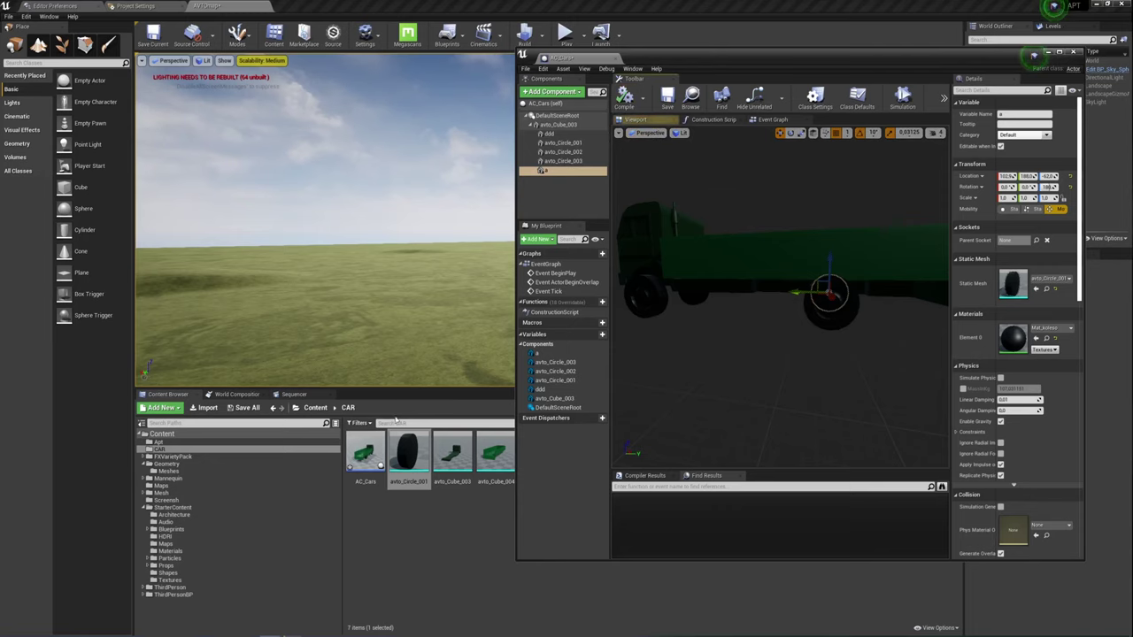
Place an AC_Cars truck into the level and bring the camera to it.
left_click_drag(370, 469, 376, 323)
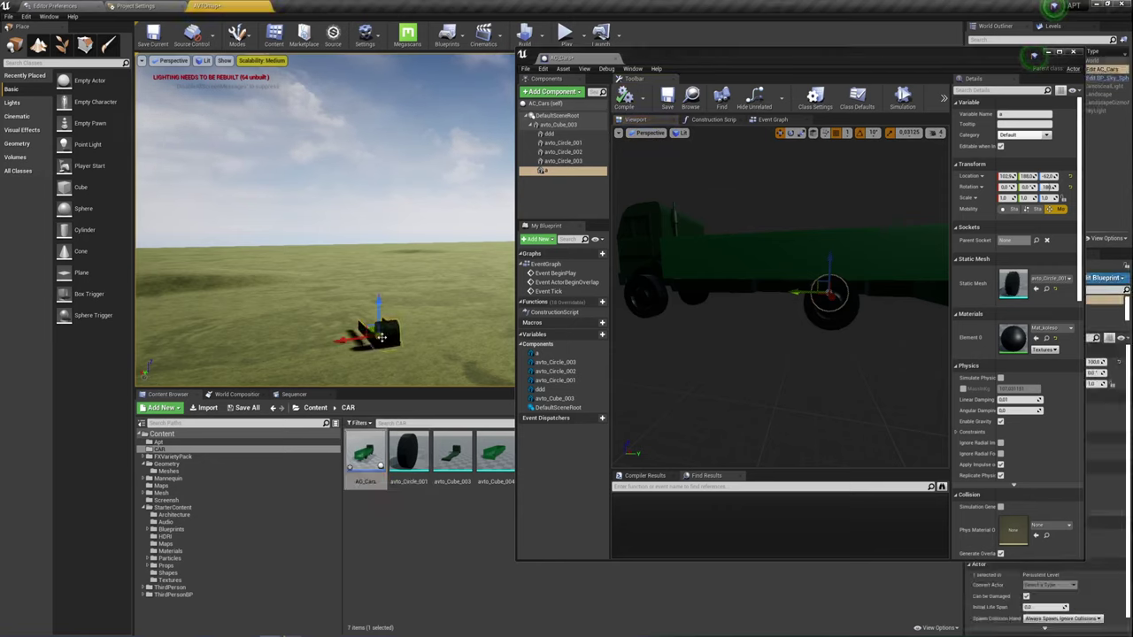
mouse_move(324, 221)
right_mouse_down()
mouse_move(324, 265)
mouse_move(379, 212)
right_mouse_up()
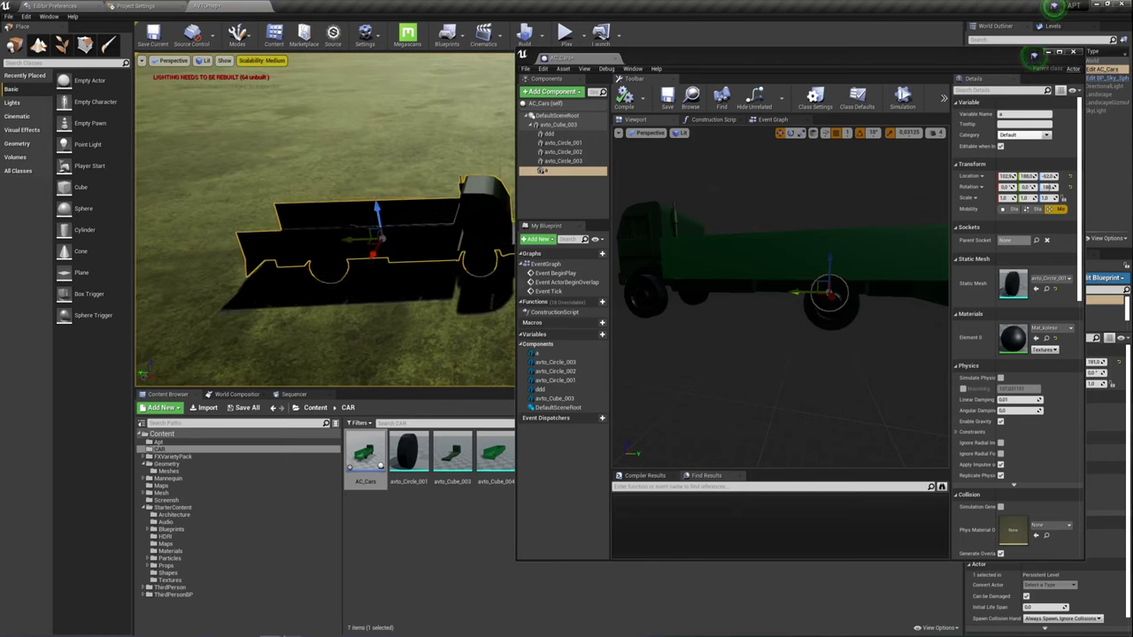
left_click_drag(763, 354, 762, 369)
Review the wheel components and rename the wheel 'a' to avto_Circle_004.
left_click(549, 133)
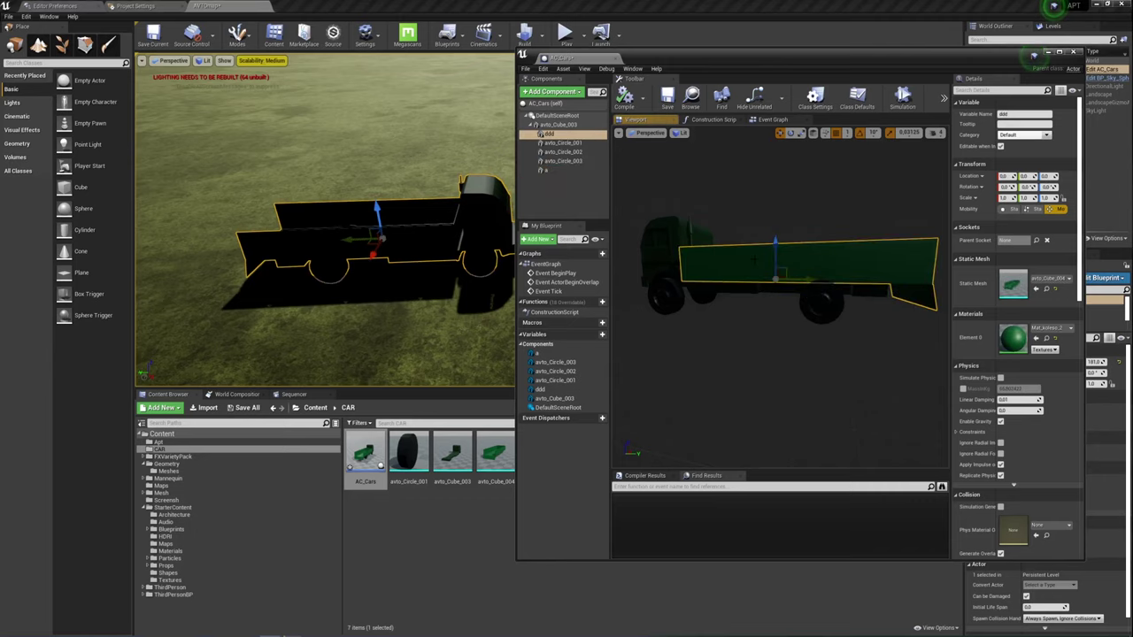
scroll(779, 266, "down", 2)
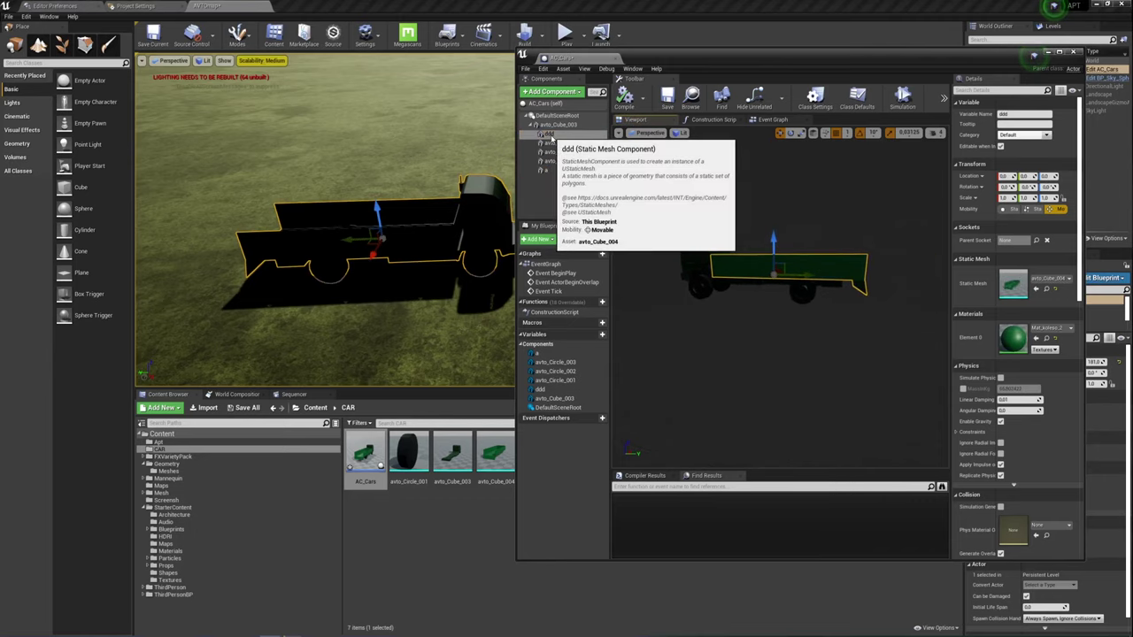
left_click(557, 143)
left_click(556, 151)
left_click(553, 161)
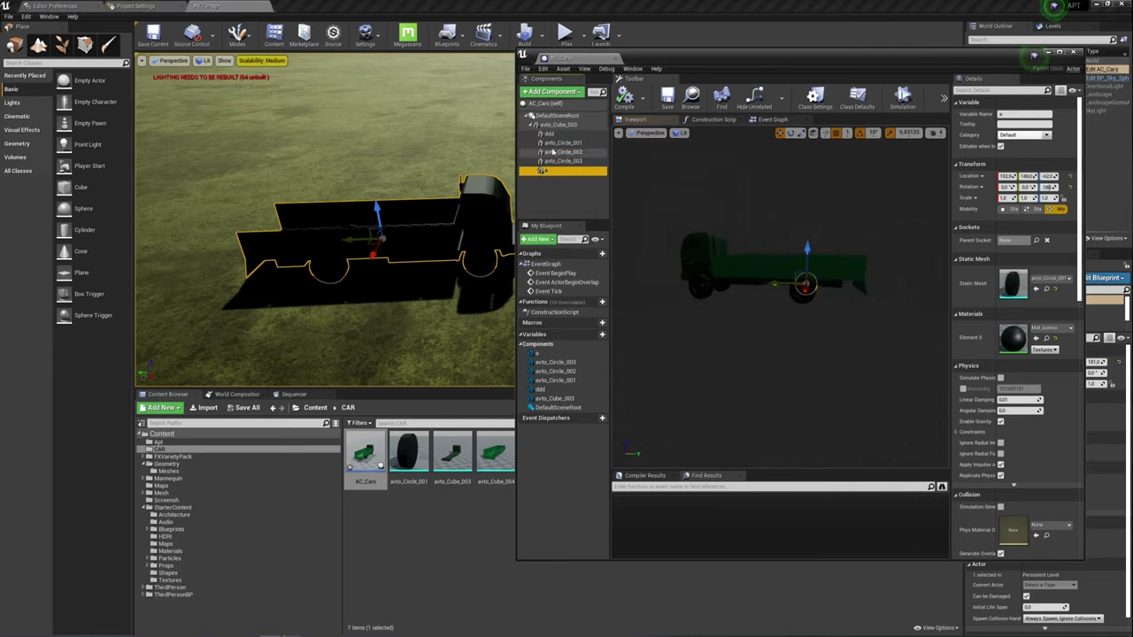
left_click(548, 134)
left_click(551, 170)
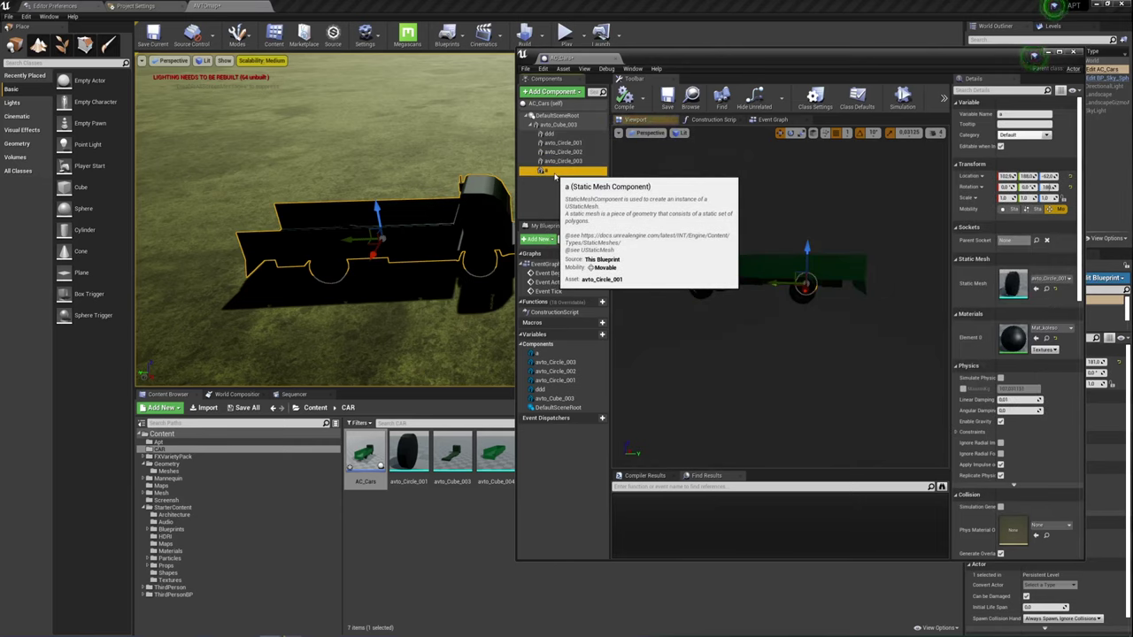
left_click(564, 161)
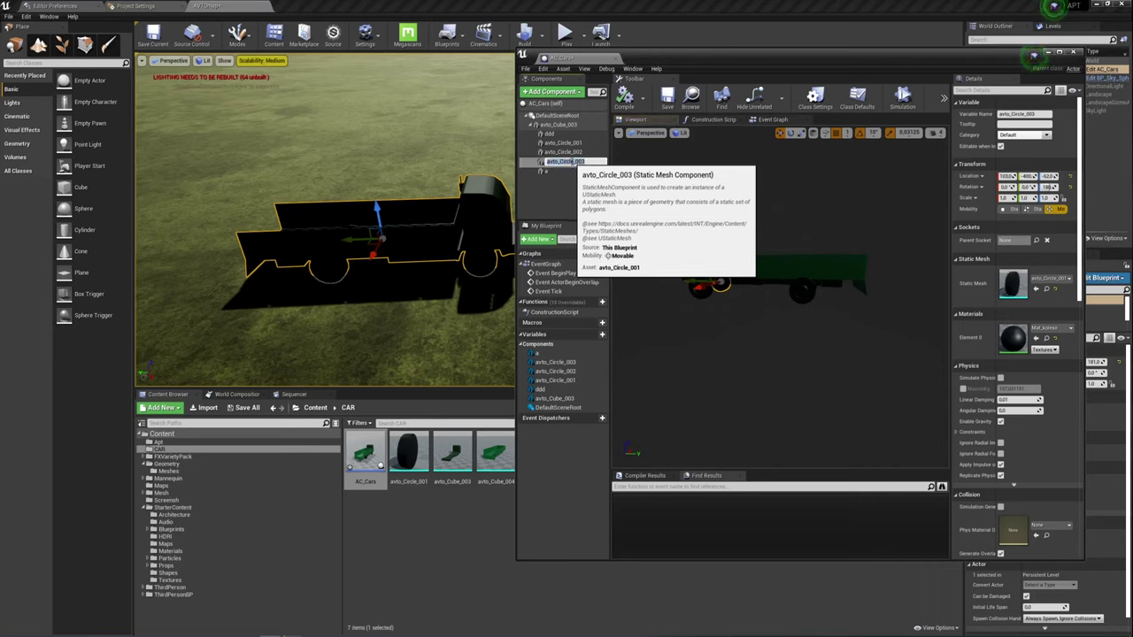
left_click(547, 171)
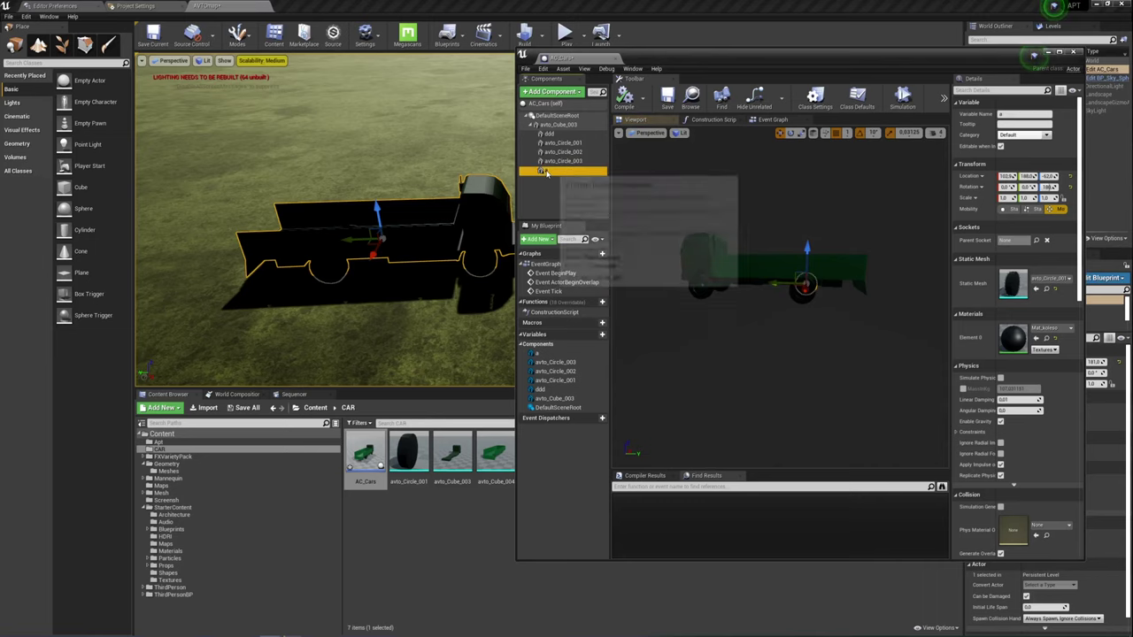
double_click(549, 171)
key("ctrl+v")
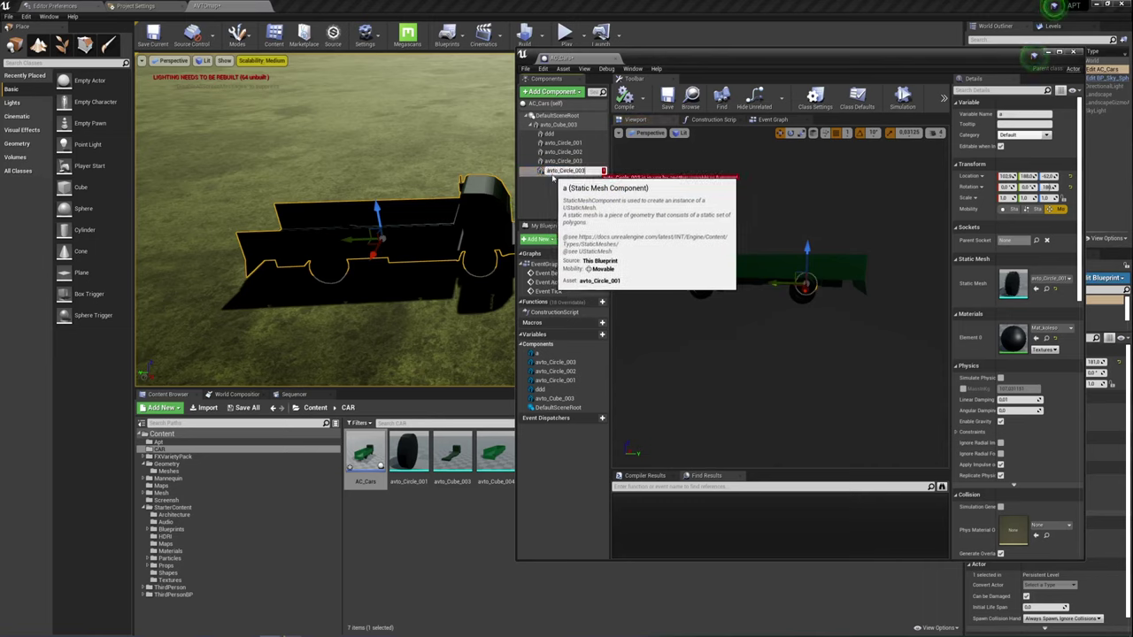
type("4")
key("Return")
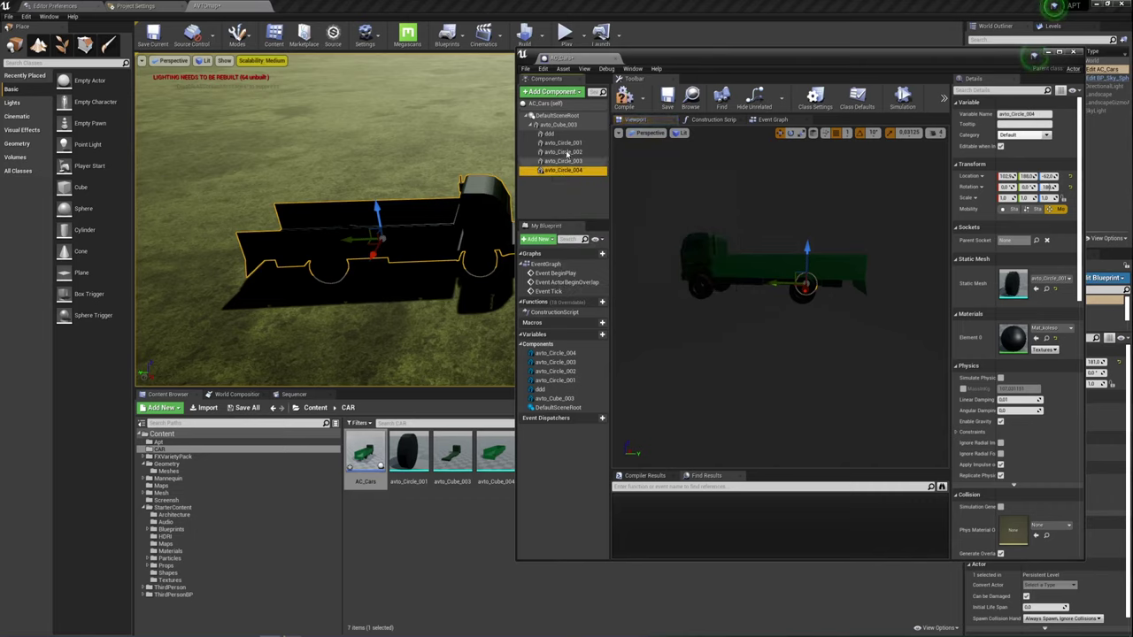
left_click(548, 134)
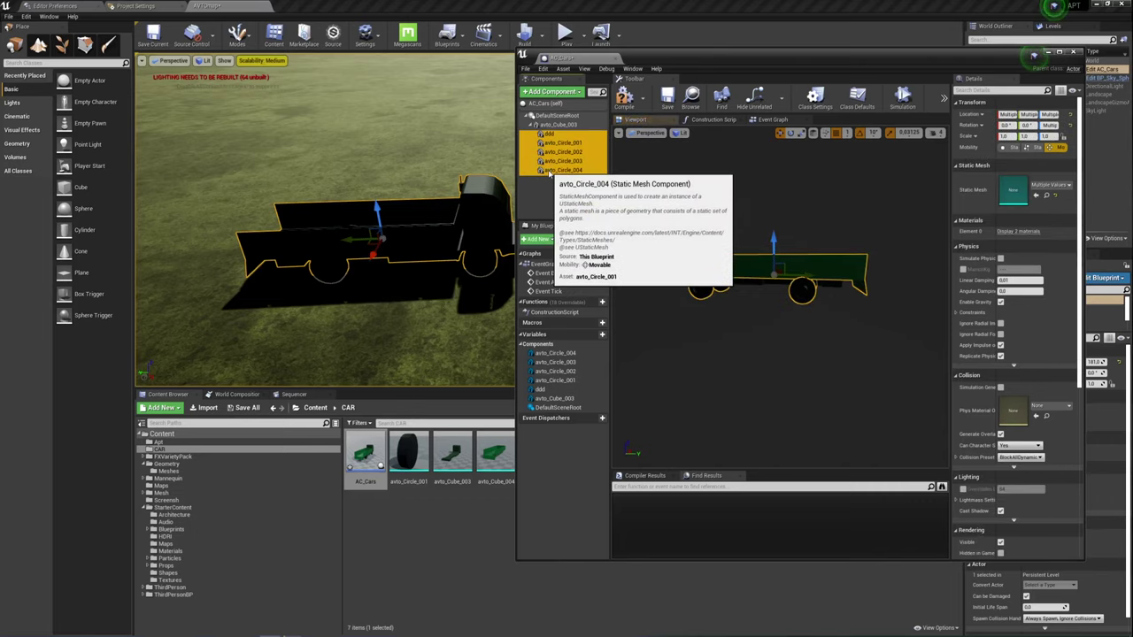
Add a Scene component and detach it from the ddd body.
left_click(549, 171, "shift")
left_click(574, 92)
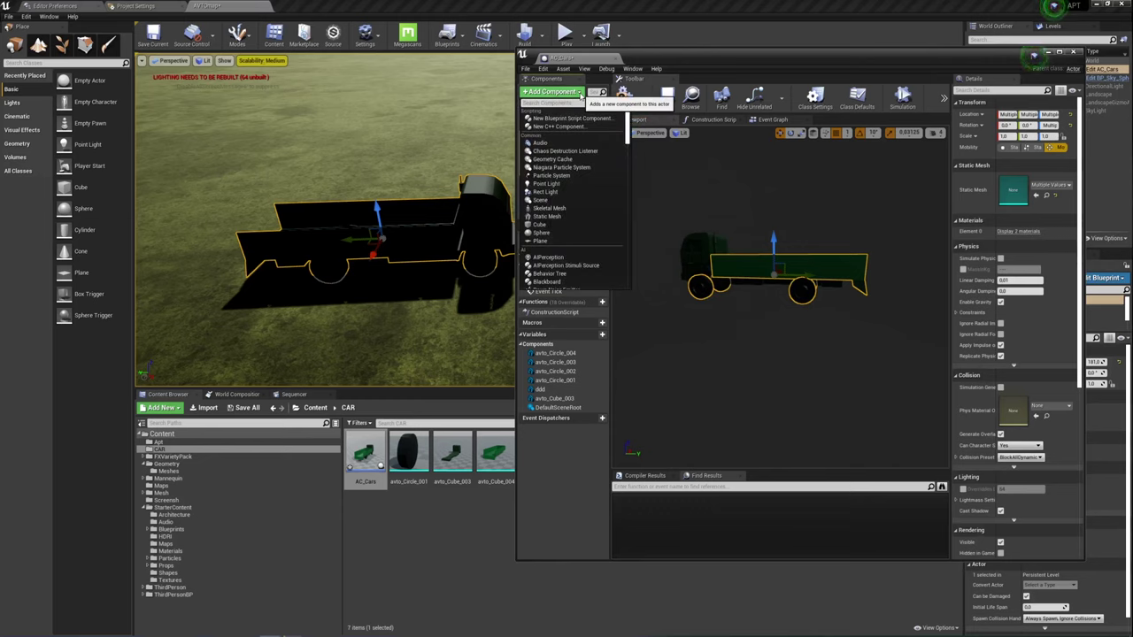
left_click(541, 200)
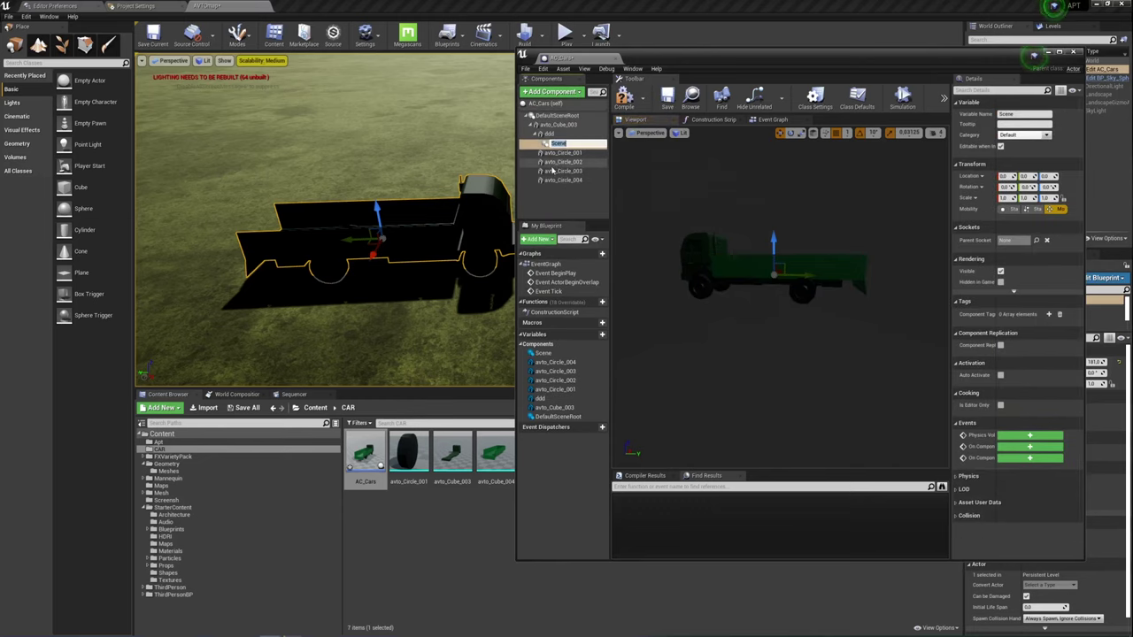
left_click(550, 135)
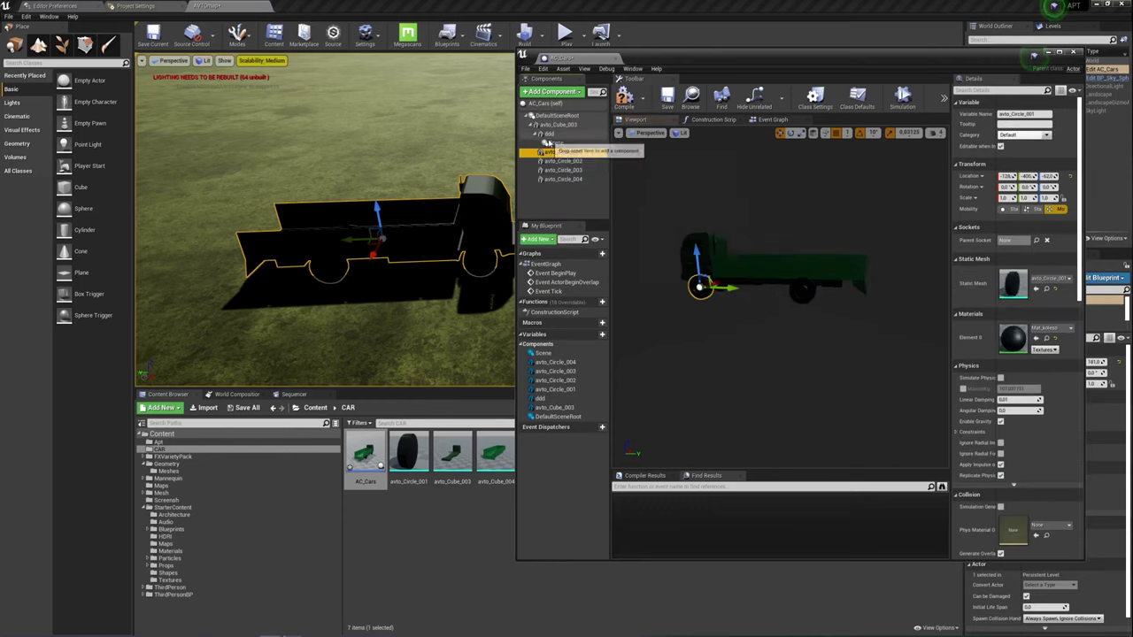
left_click(553, 144)
left_click_drag(549, 143, 549, 139)
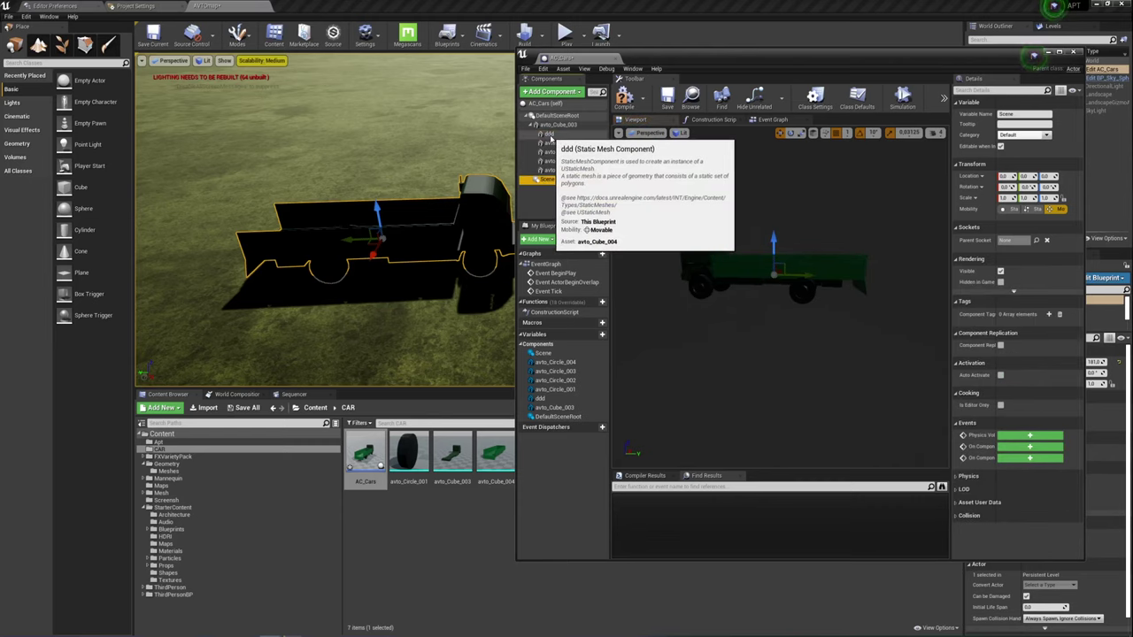
Attach ddd and the four avto_Circle wheels to the Scene component.
left_click(550, 170)
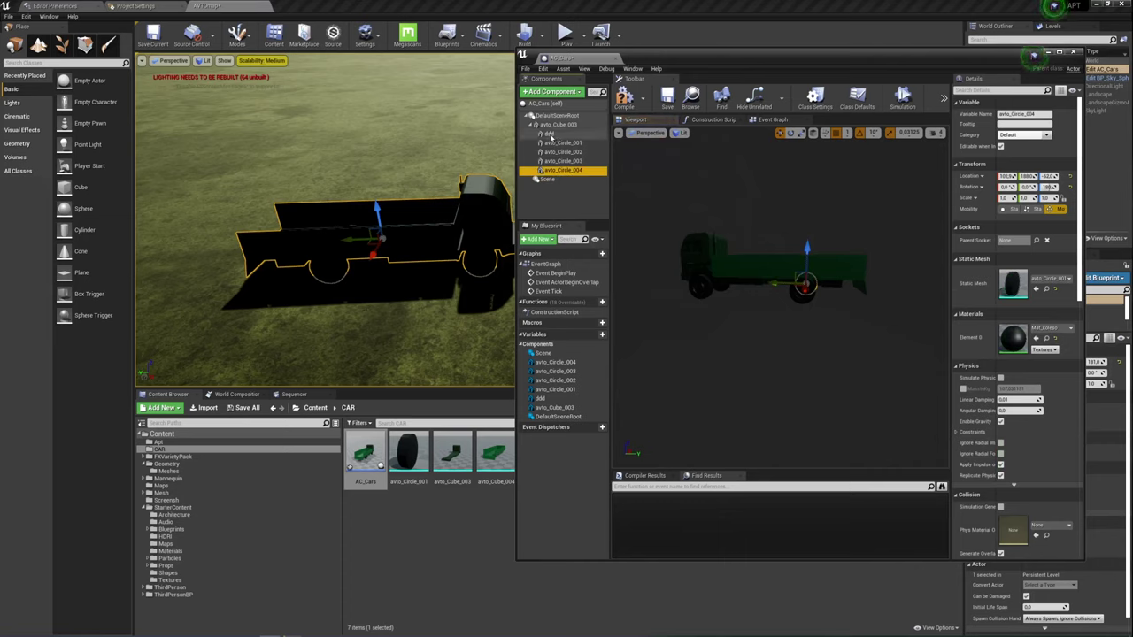
left_click(549, 134, "ctrl")
left_click(554, 142, "ctrl")
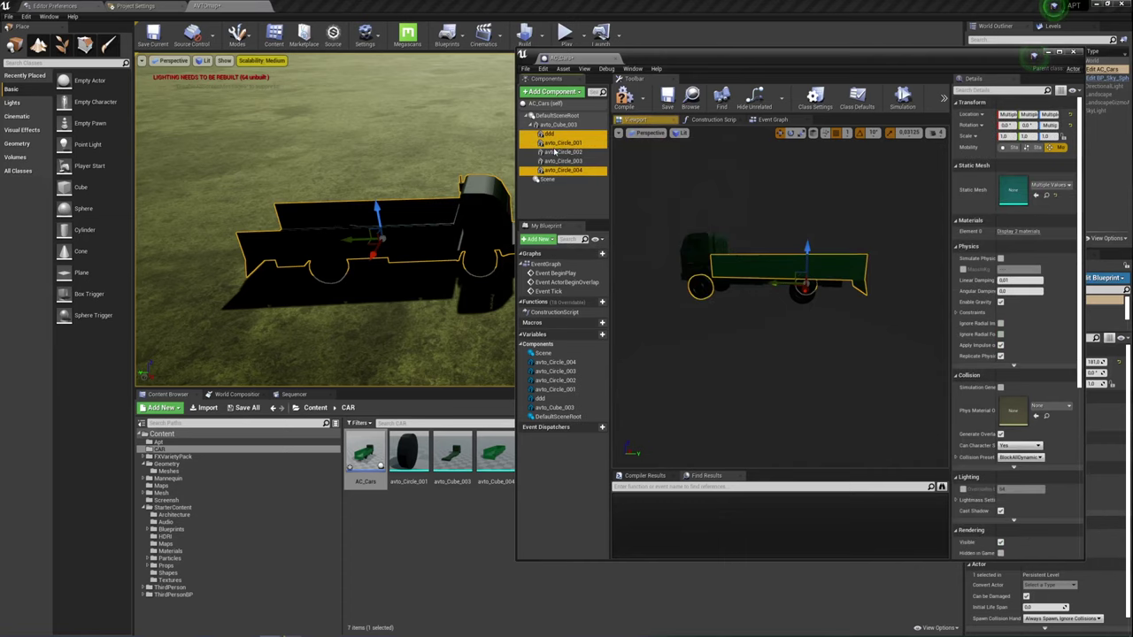
left_click(554, 152, "ctrl")
left_click(553, 161, "ctrl")
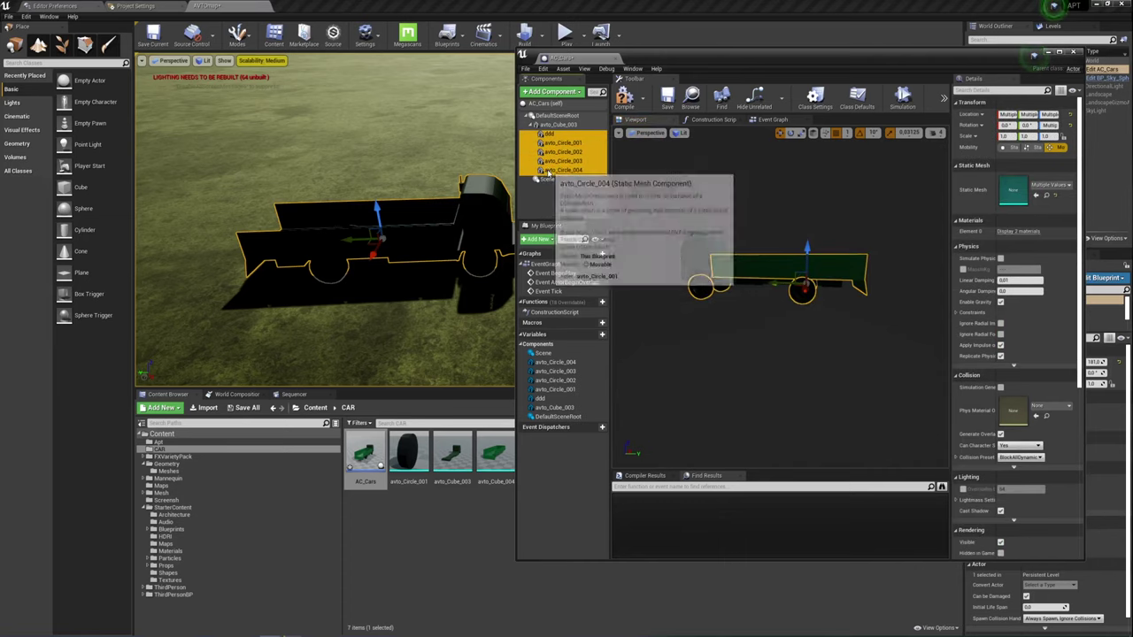
left_click_drag(548, 171, 548, 181)
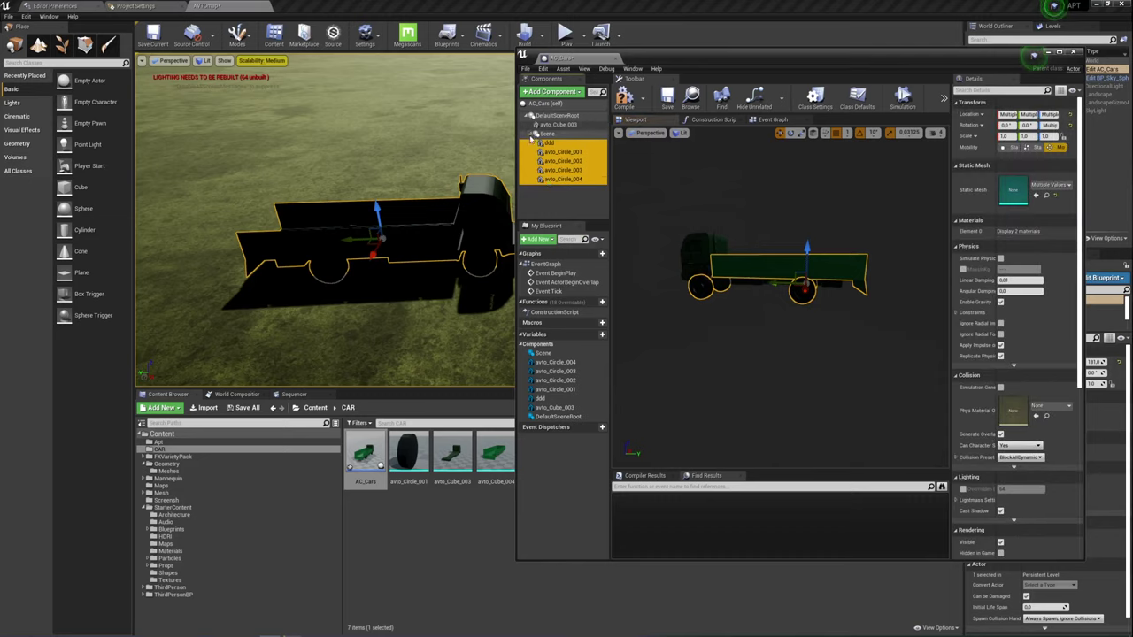
left_click(532, 134)
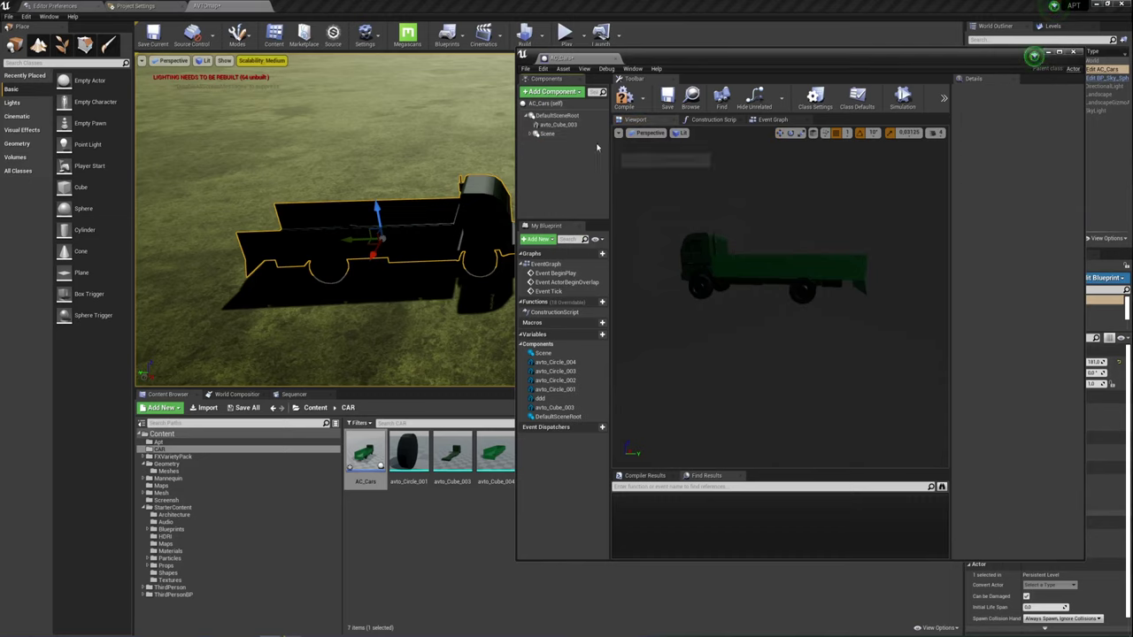
Move avto_Cube_003 under Scene and attach ddd and the wheels beneath avto_Cube_003.
left_click(553, 125)
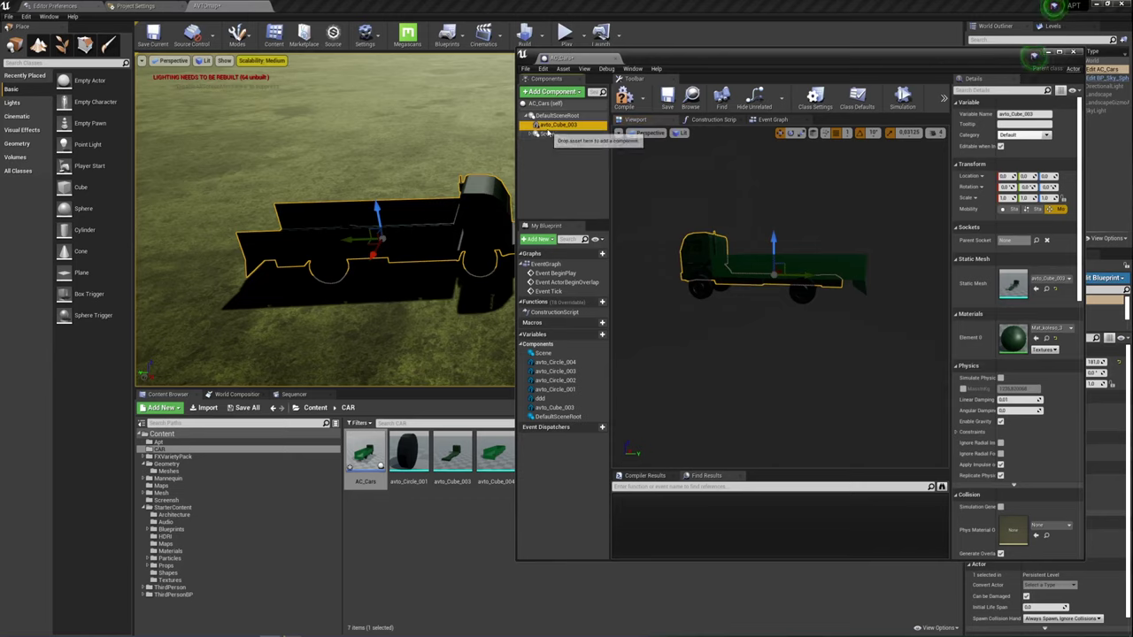
left_click(532, 134)
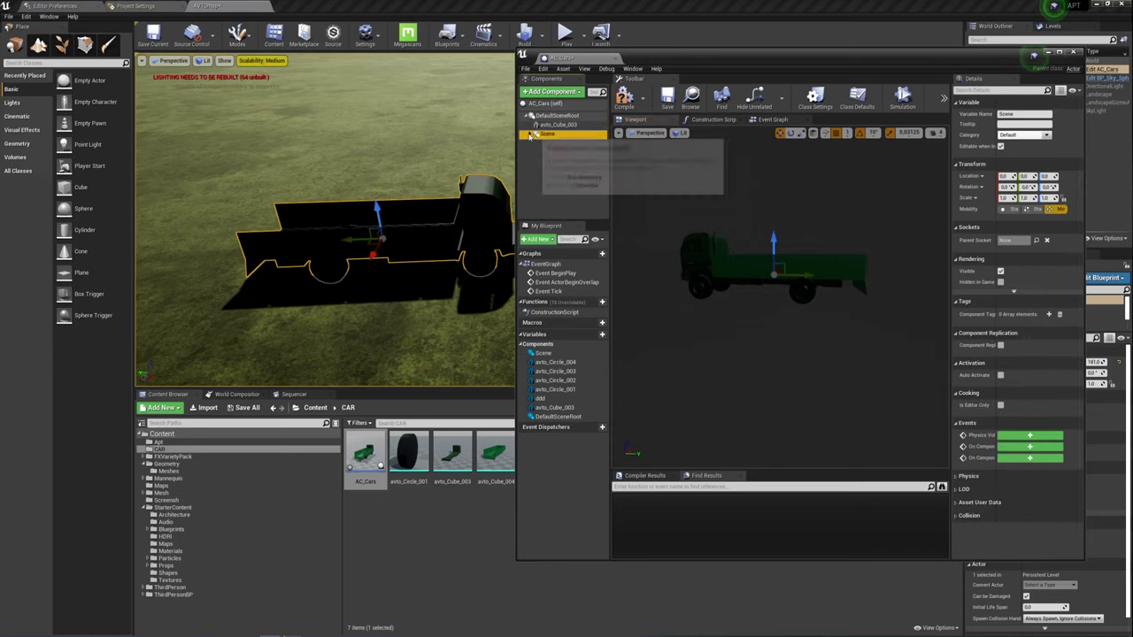
left_click(530, 135)
left_click_drag(553, 125, 551, 134)
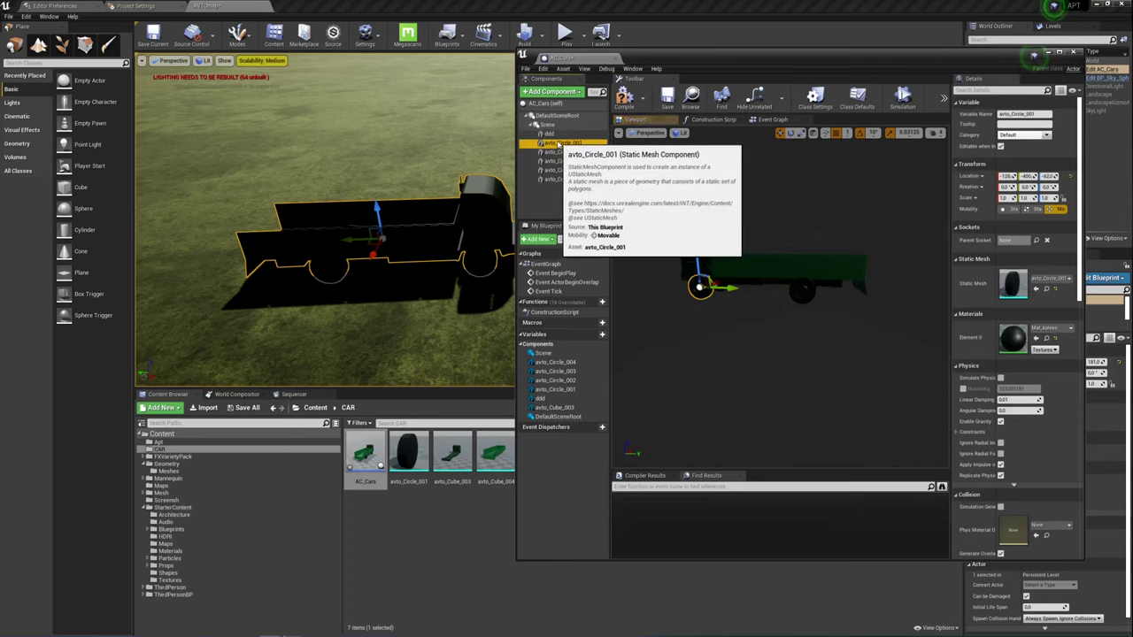
left_click(549, 133)
left_click(555, 168, "shift")
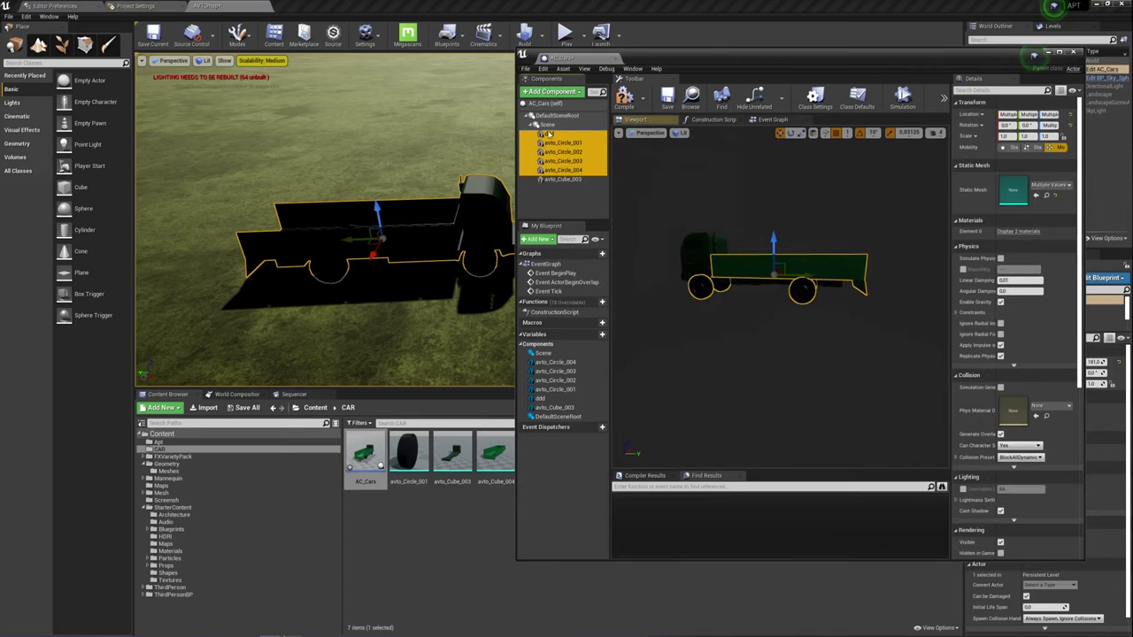
left_click_drag(549, 132, 535, 132)
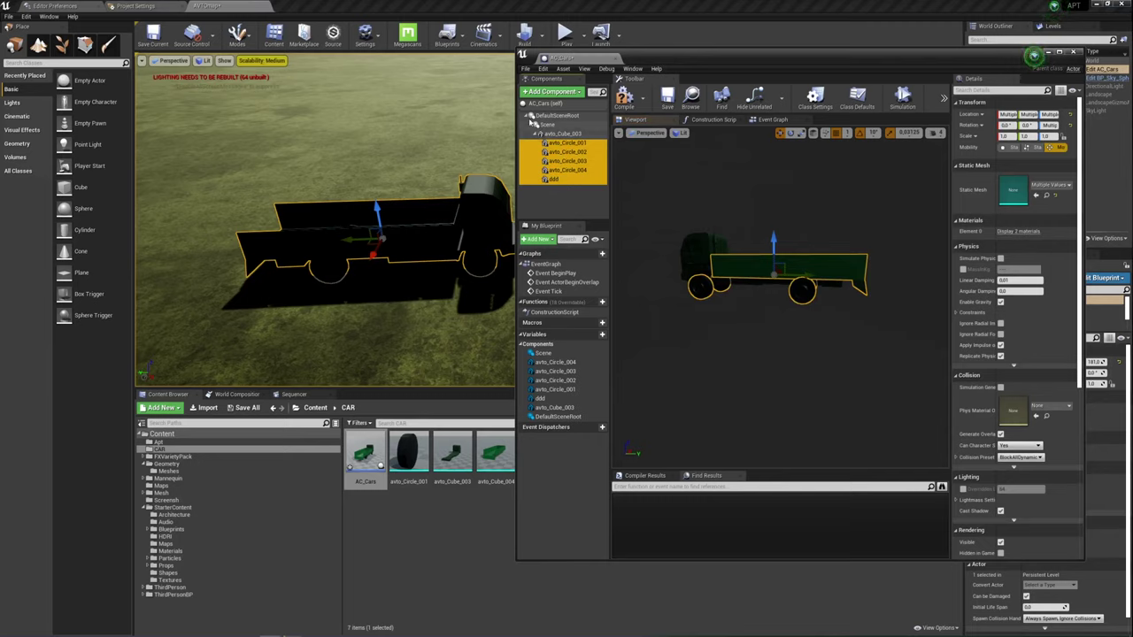
left_click(570, 199)
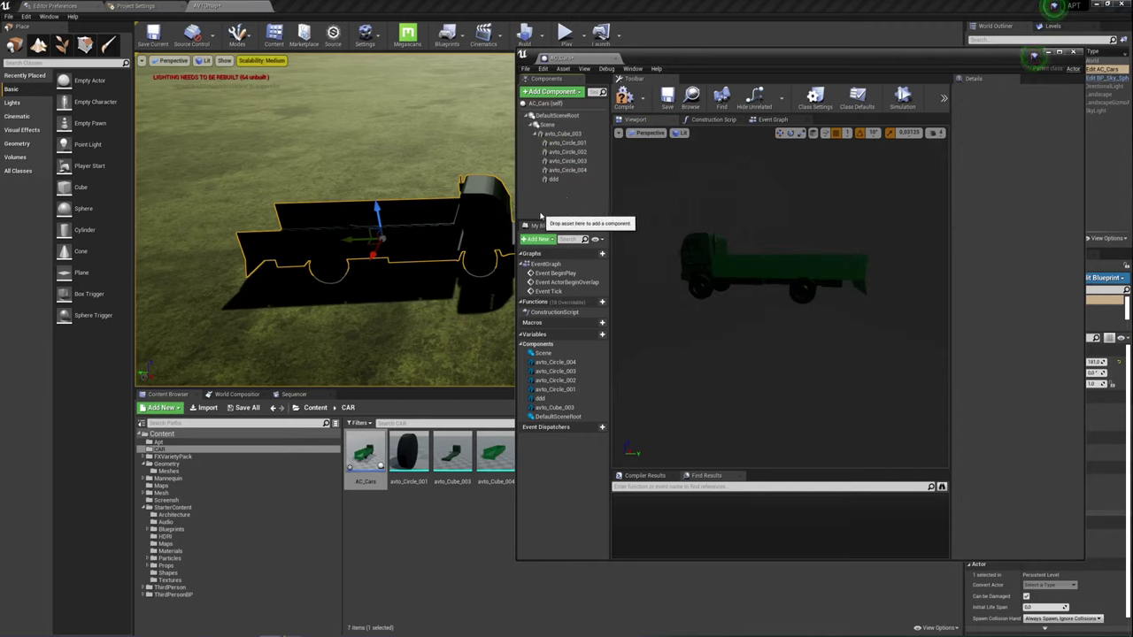
right_click_drag(326, 221, 326, 221)
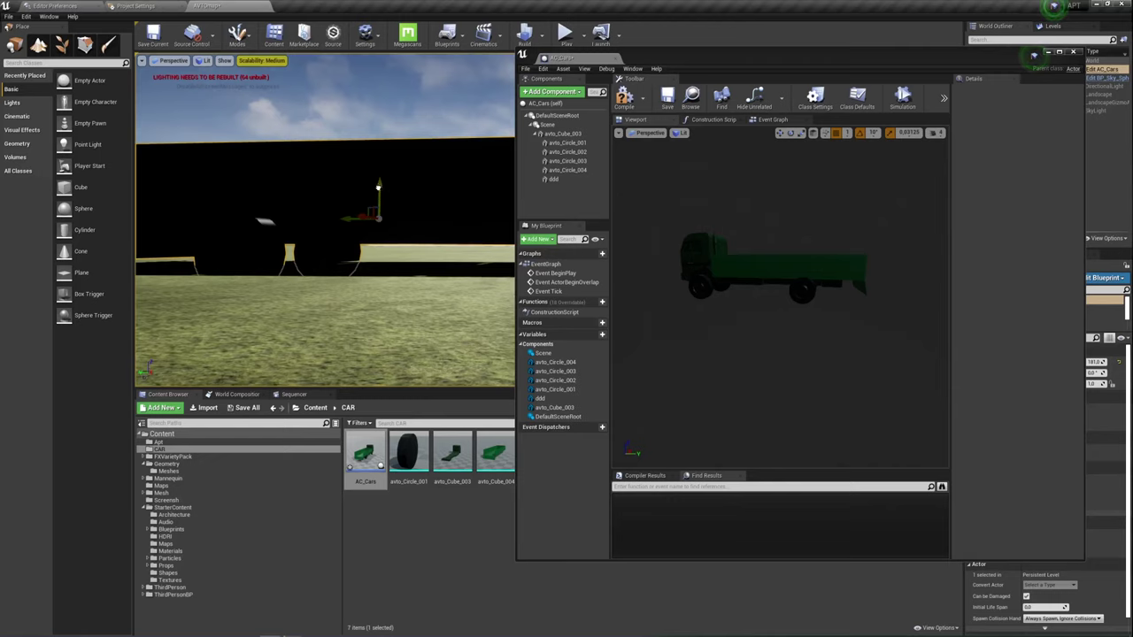
right_click_drag(326, 221, 326, 221)
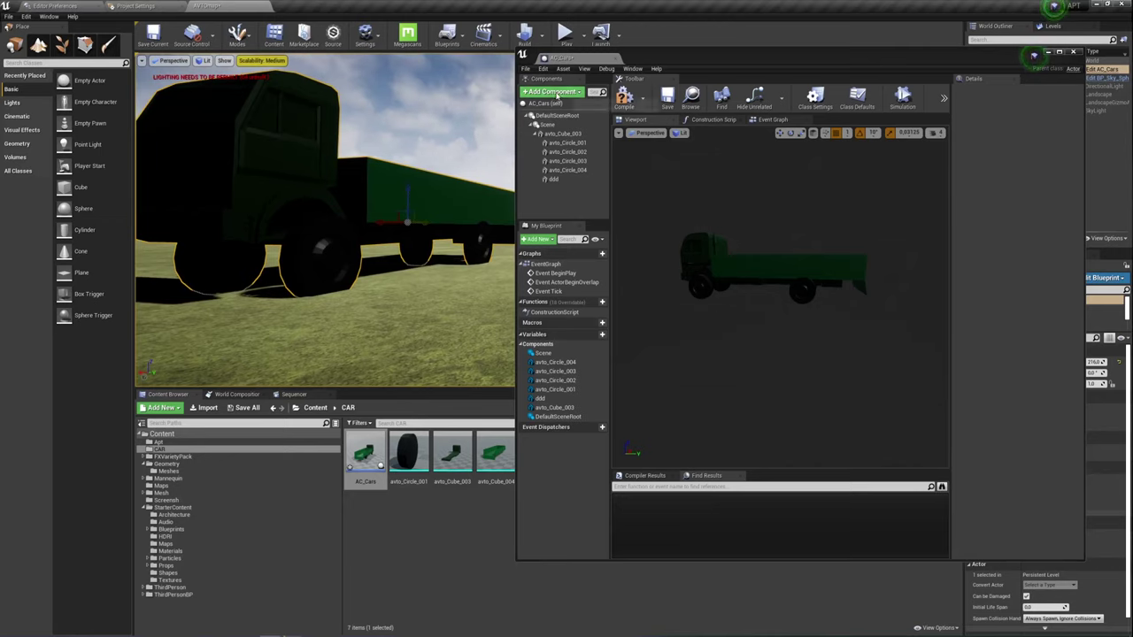
Add a Spline component by searching 'spl' in the component list.
left_click(549, 92)
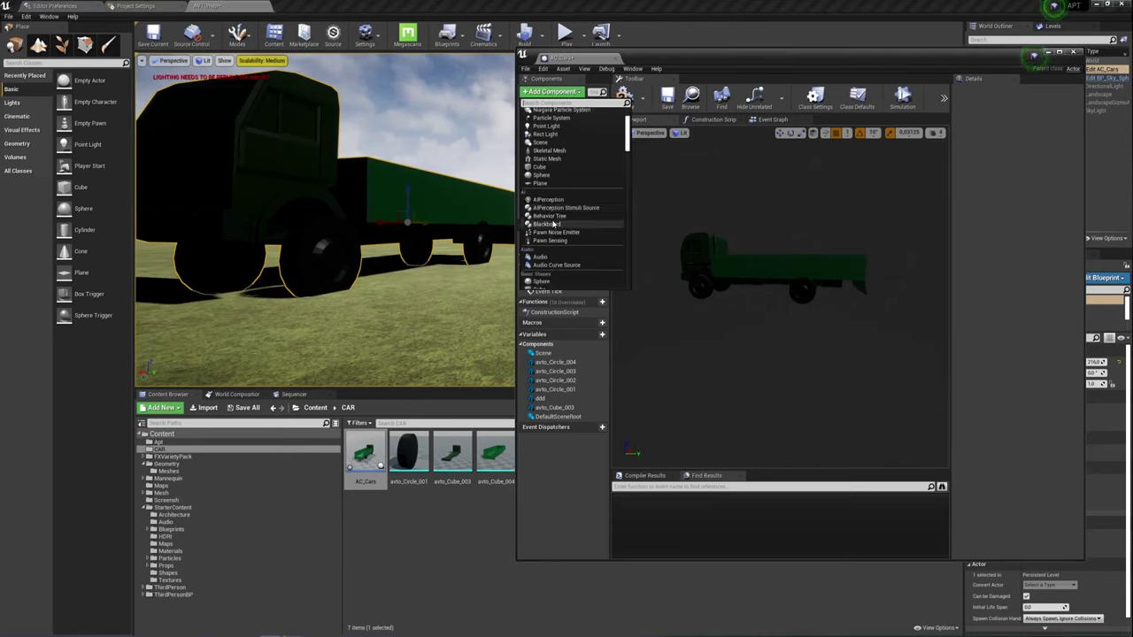
scroll(553, 225, "down", 5)
scroll(553, 222, "down", 5)
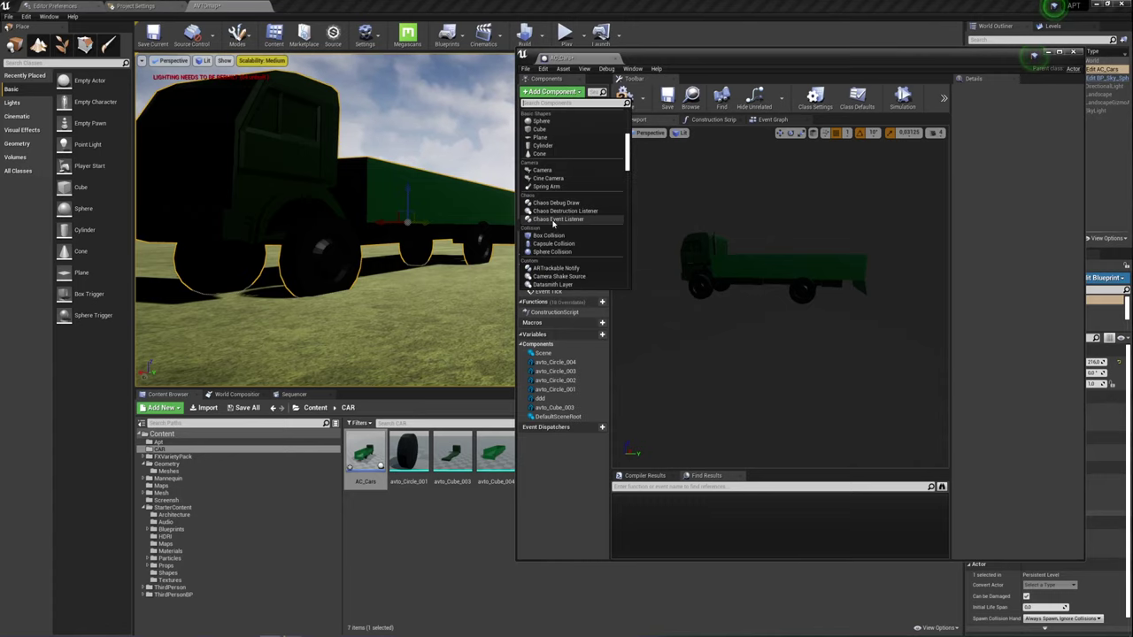
scroll(554, 221, "down", 5)
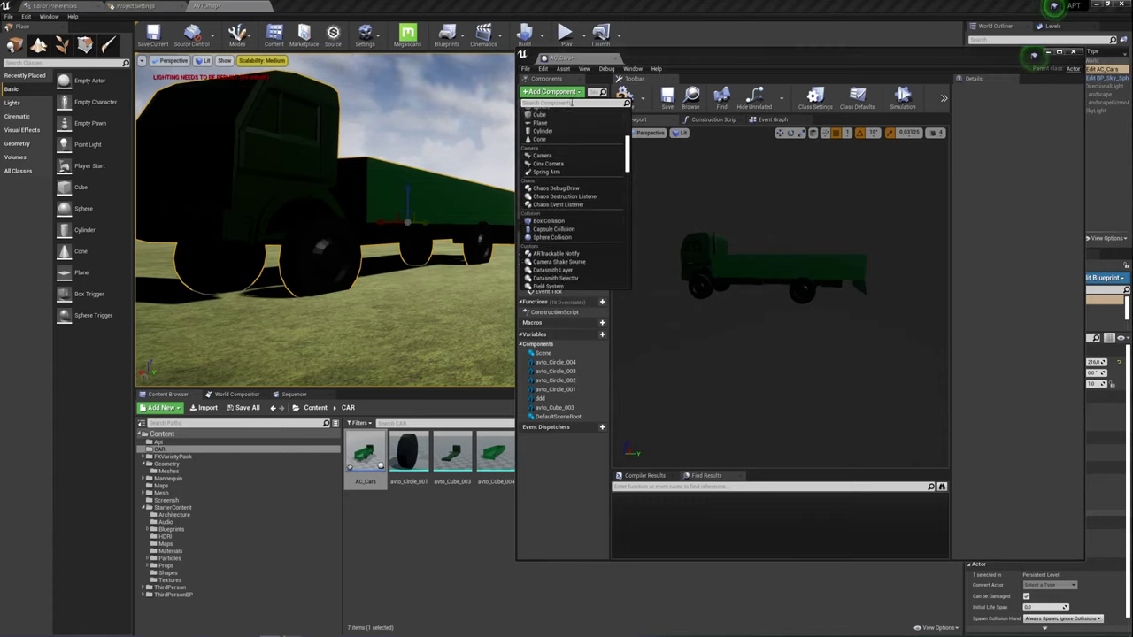
type("sl")
key("BackSpace")
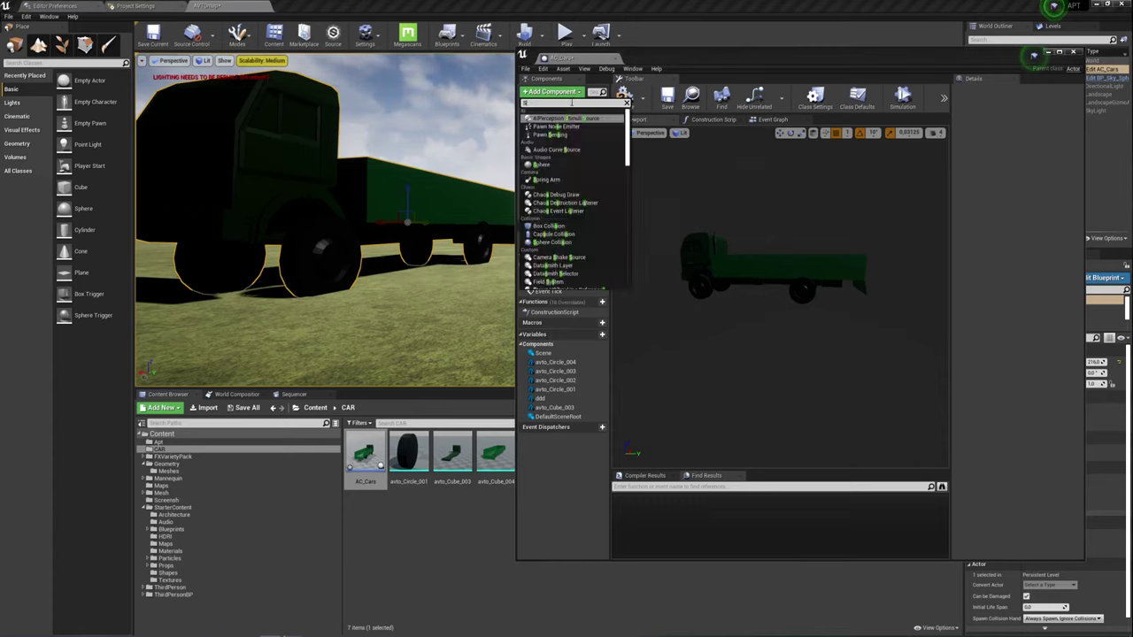
type("pl")
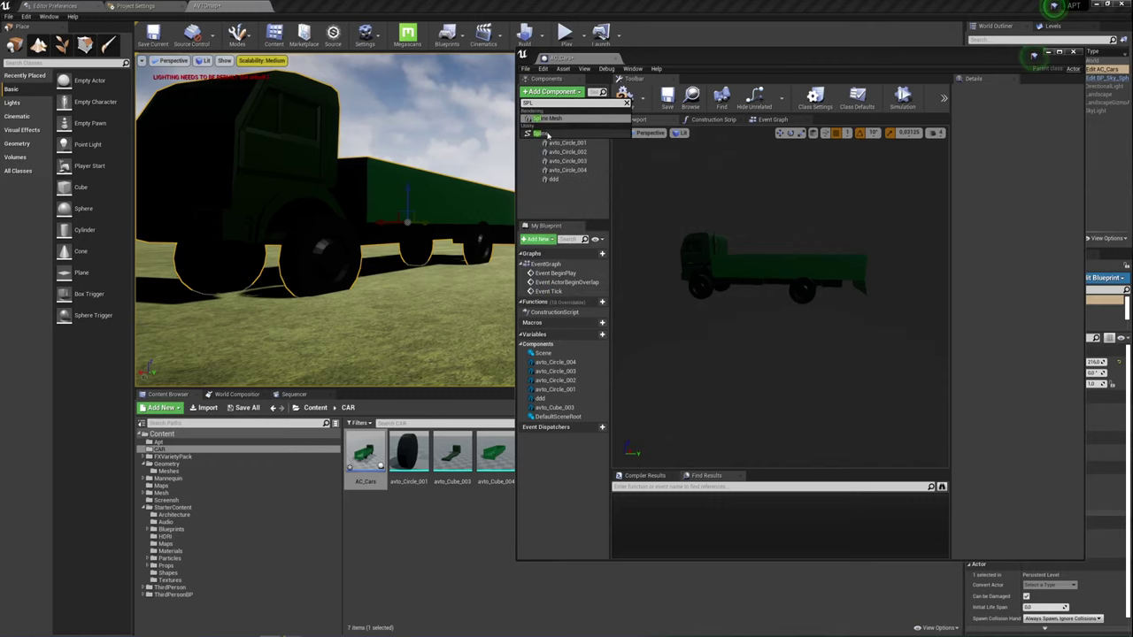
left_click(543, 134)
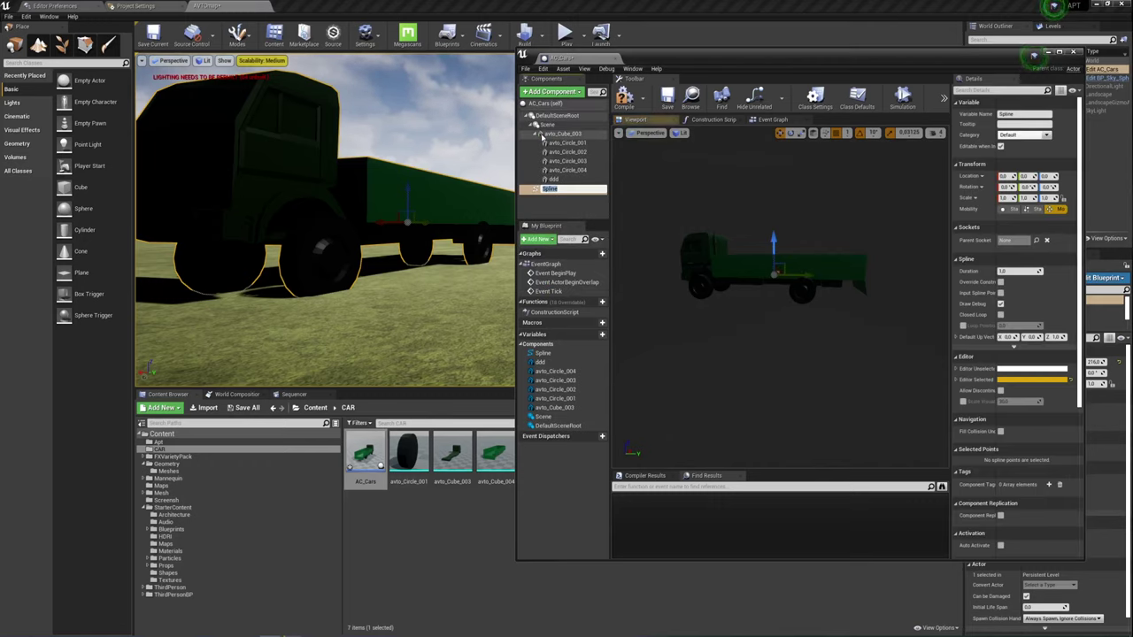
Nest the Spline component under Scene and expand Scene's children.
left_click(534, 125)
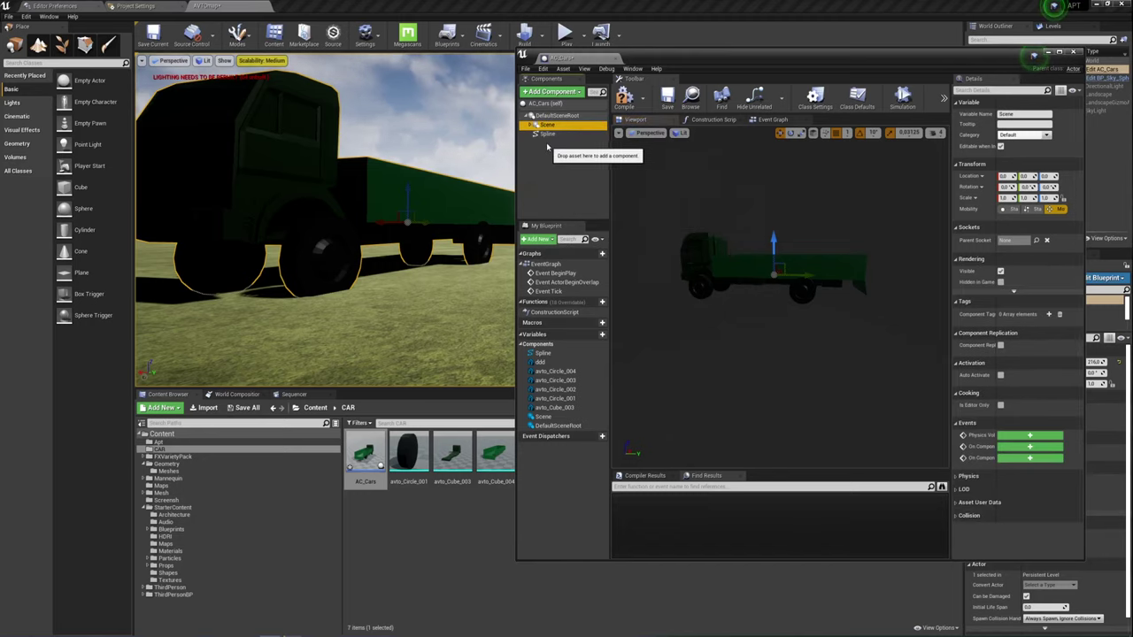
left_click_drag(542, 134, 531, 126)
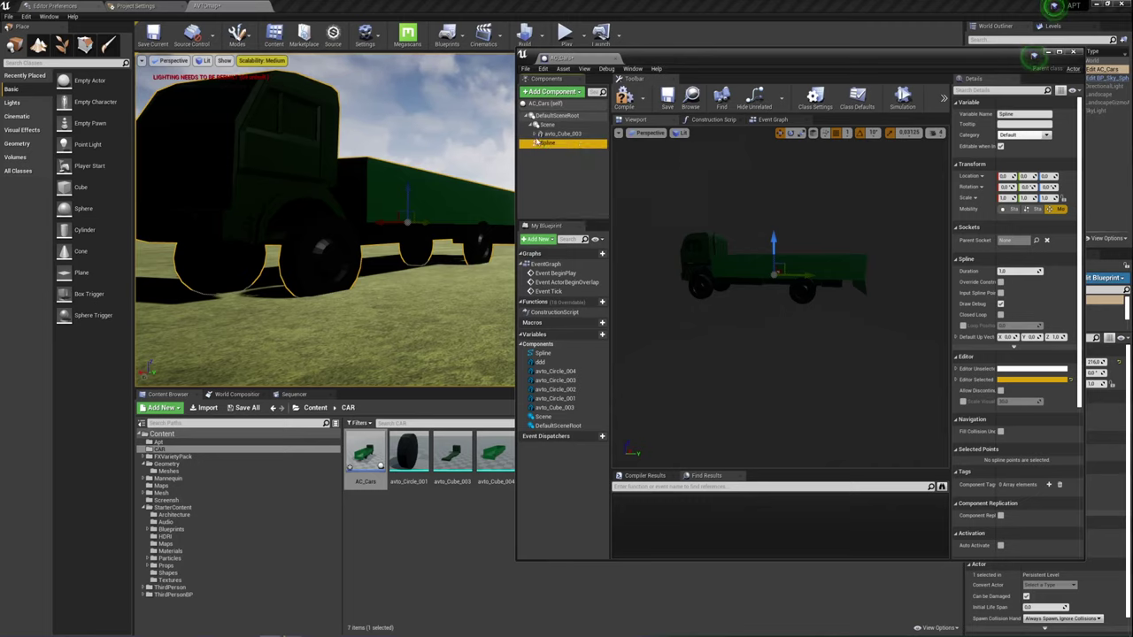
left_click(531, 125)
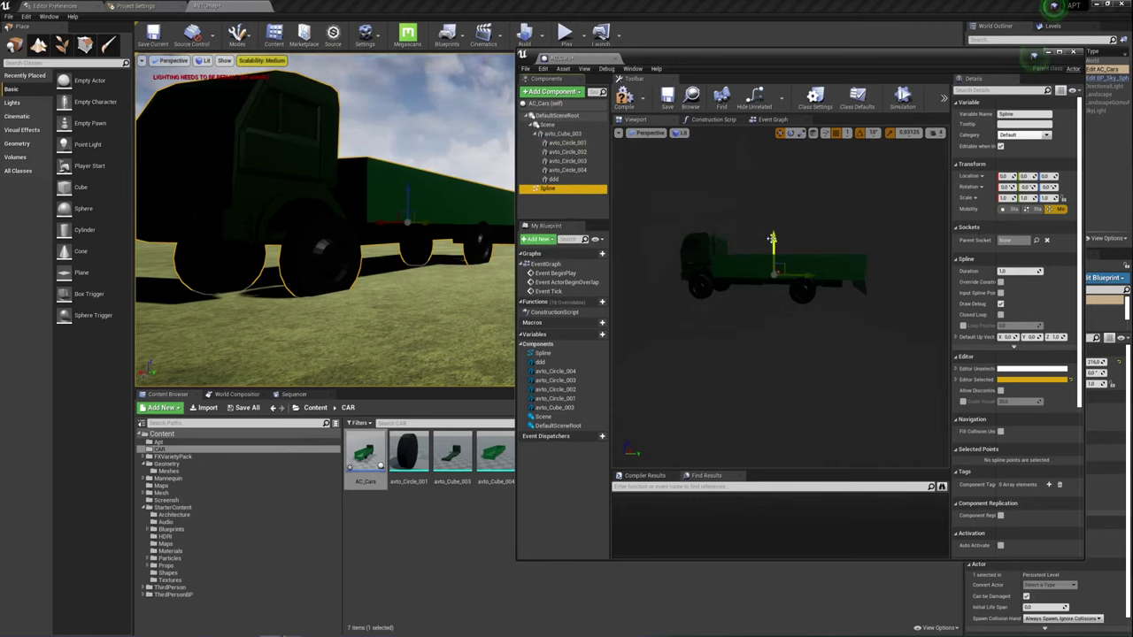
left_click(563, 134)
Raise the Scene component carrying the truck from Z 104 to Location Z 122.0.
left_click(547, 125)
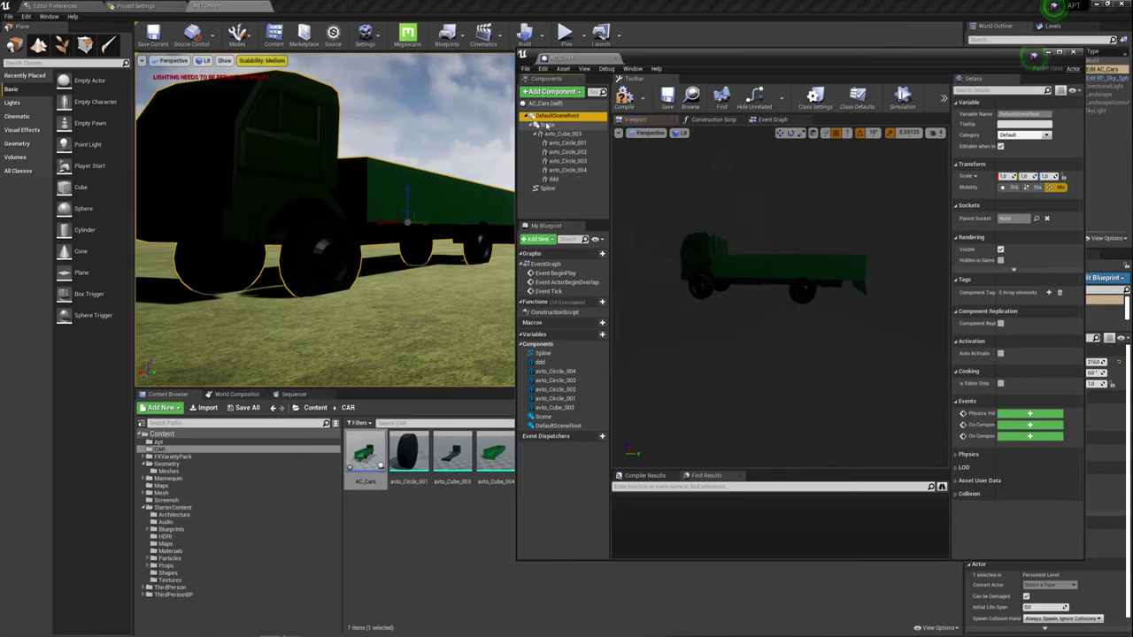
left_click_drag(782, 241, 783, 222)
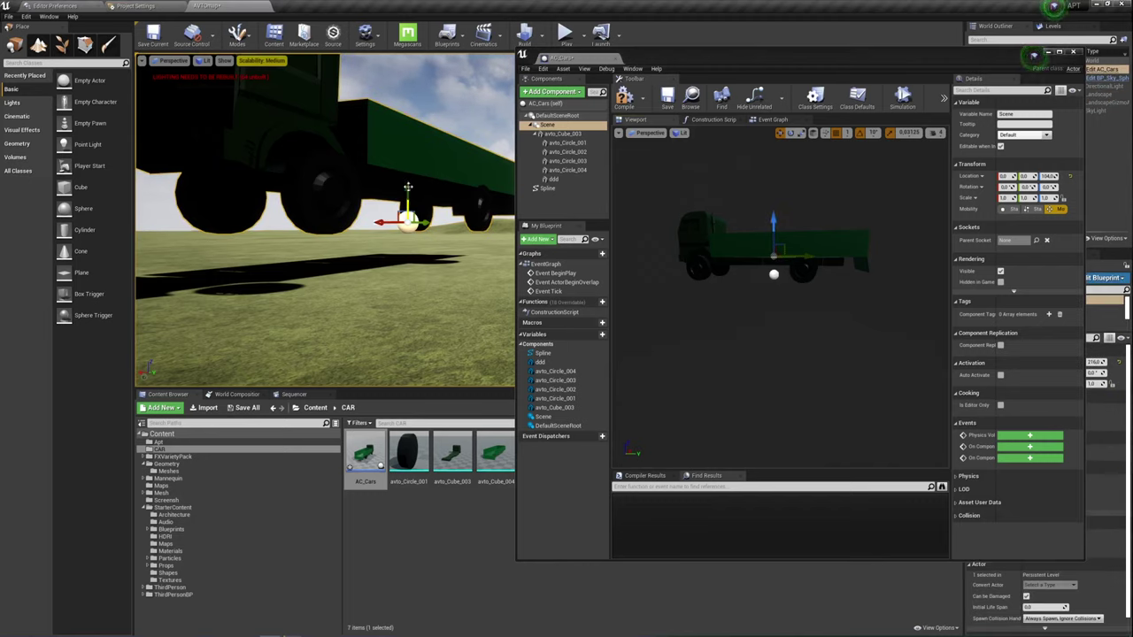
scroll(408, 187, "up", 3)
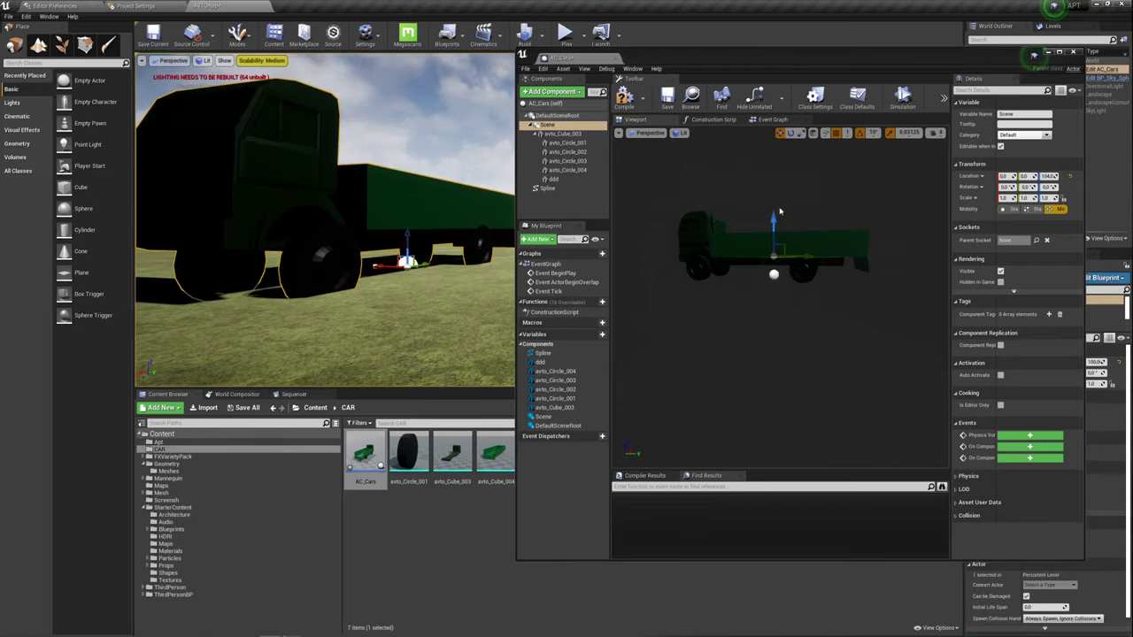
left_click_drag(773, 221, 773, 215)
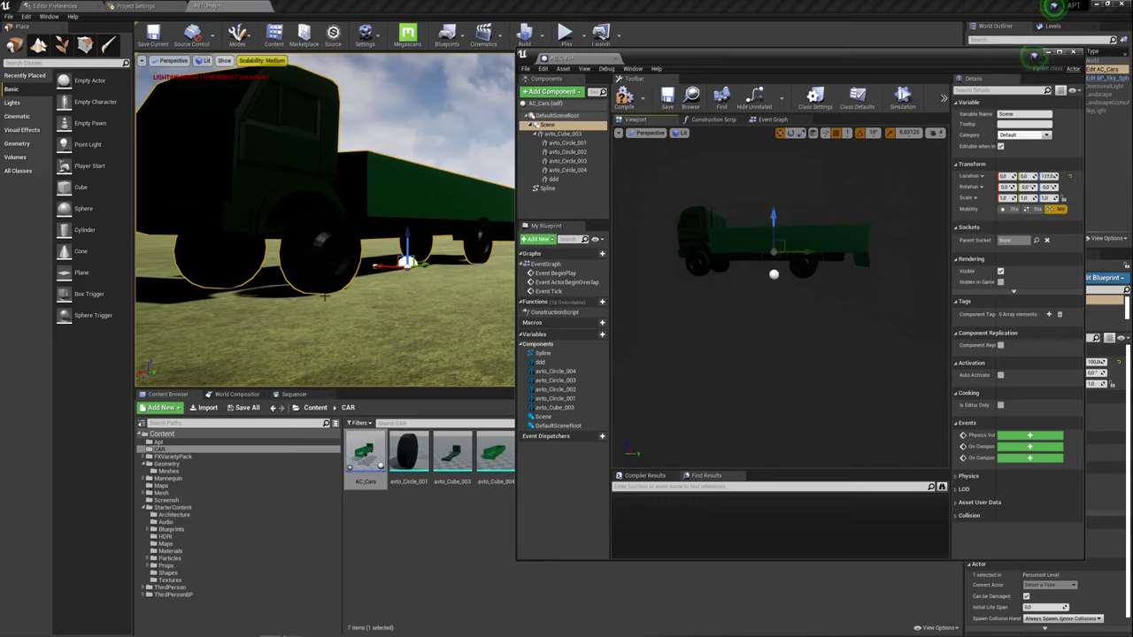
mouse_move(341, 307)
left_mouse_down()
mouse_move(341, 318)
mouse_move(341, 301)
left_mouse_up()
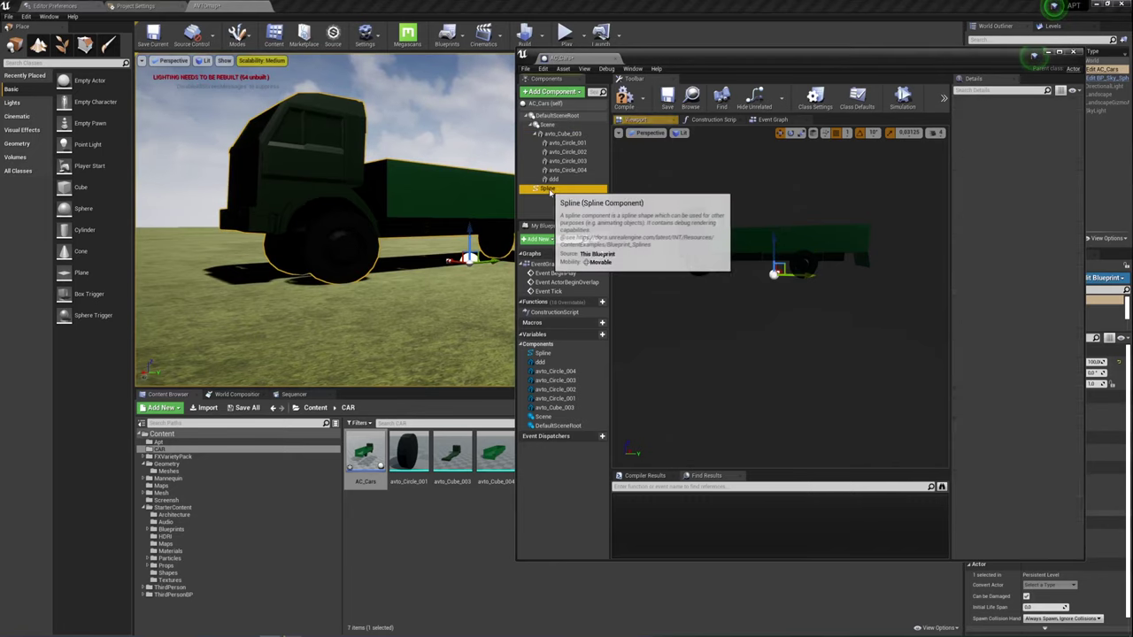
left_click(547, 189)
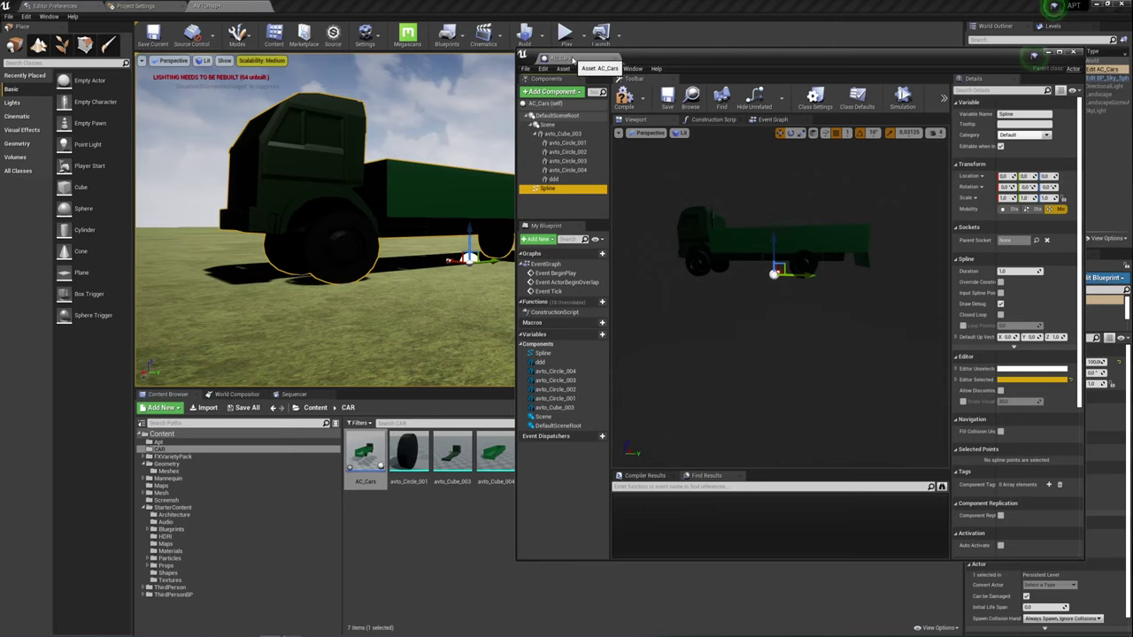
Maximize the AC_Cars editor, zoom in, enable Hide Unrelated and select avto_Cube_003.
left_click_drag(573, 59, 516, 35)
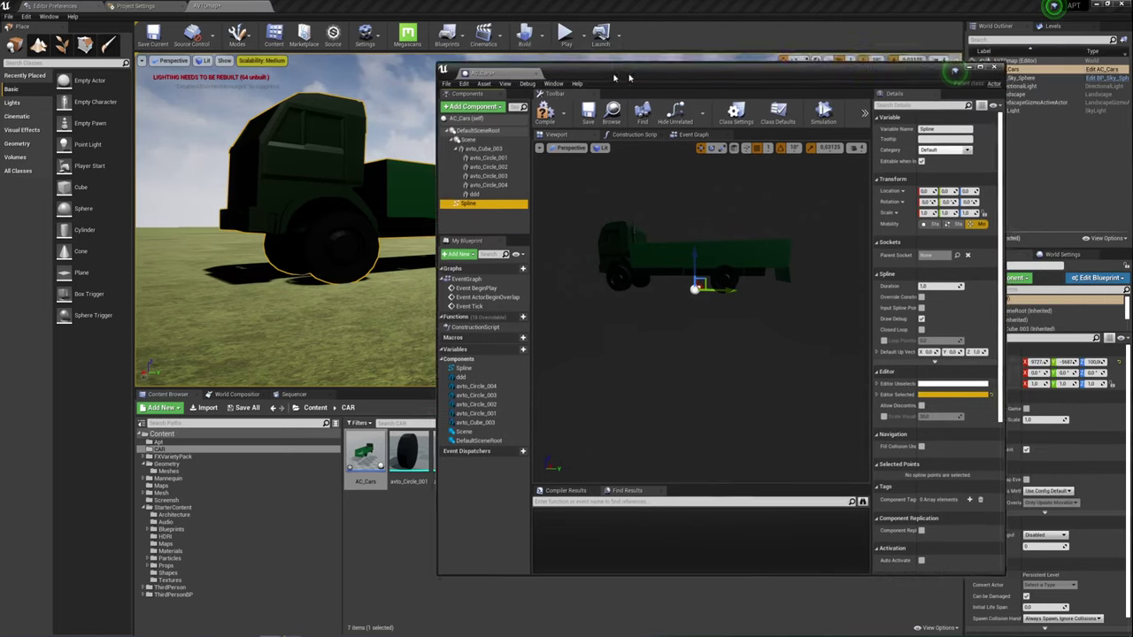
double_click(383, 34)
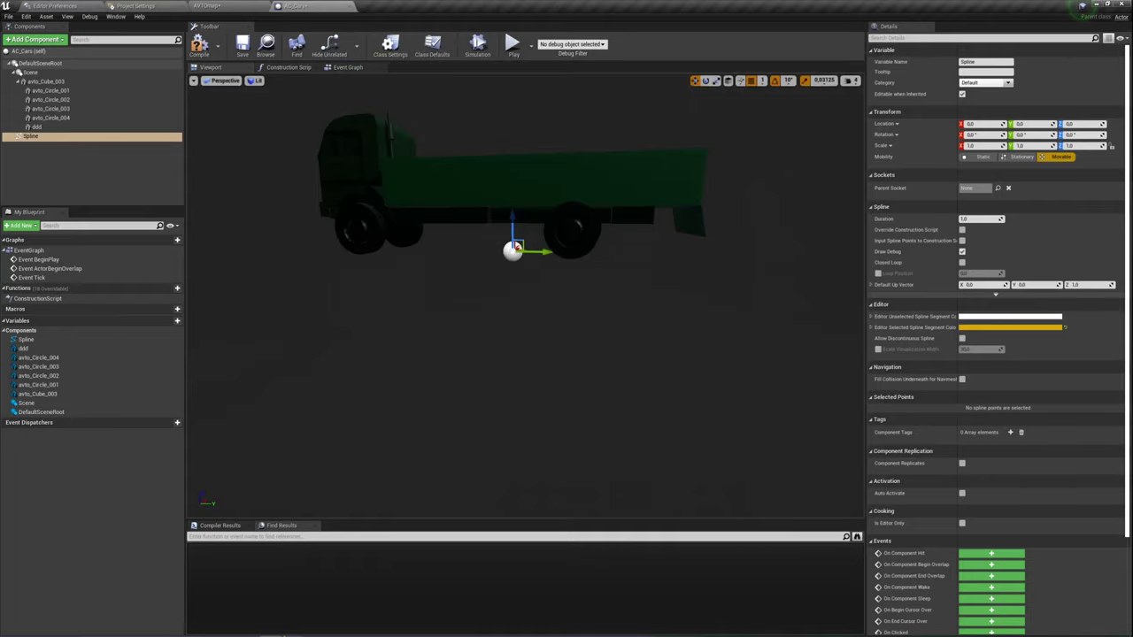
mouse_move(496, 372)
left_mouse_down()
mouse_move(496, 292)
mouse_move(531, 336)
left_mouse_up()
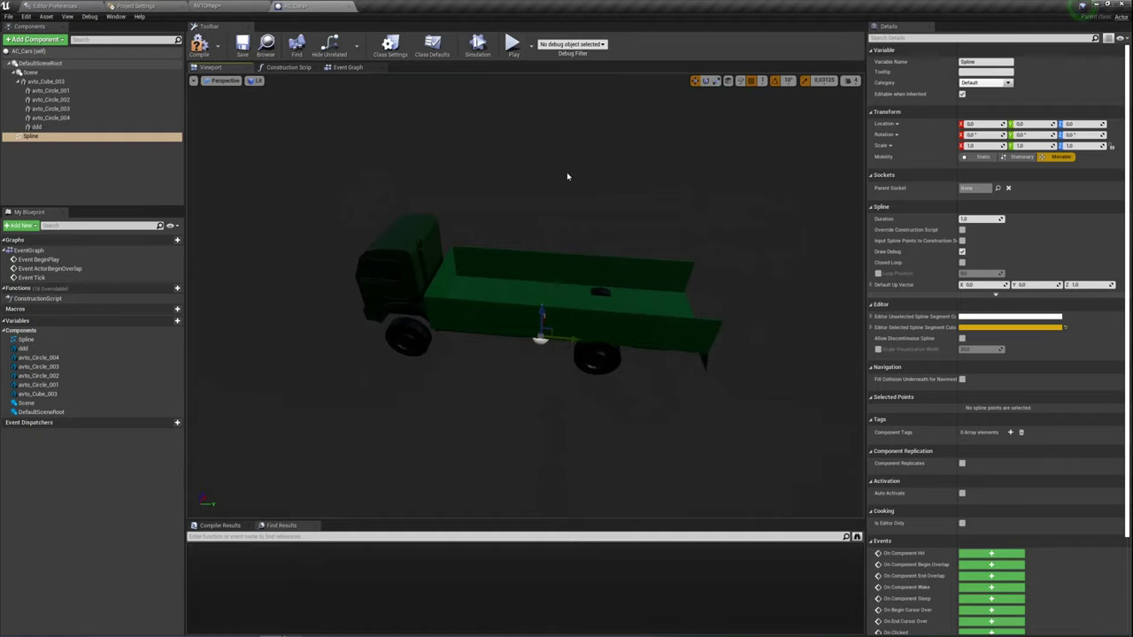
left_click(312, 42)
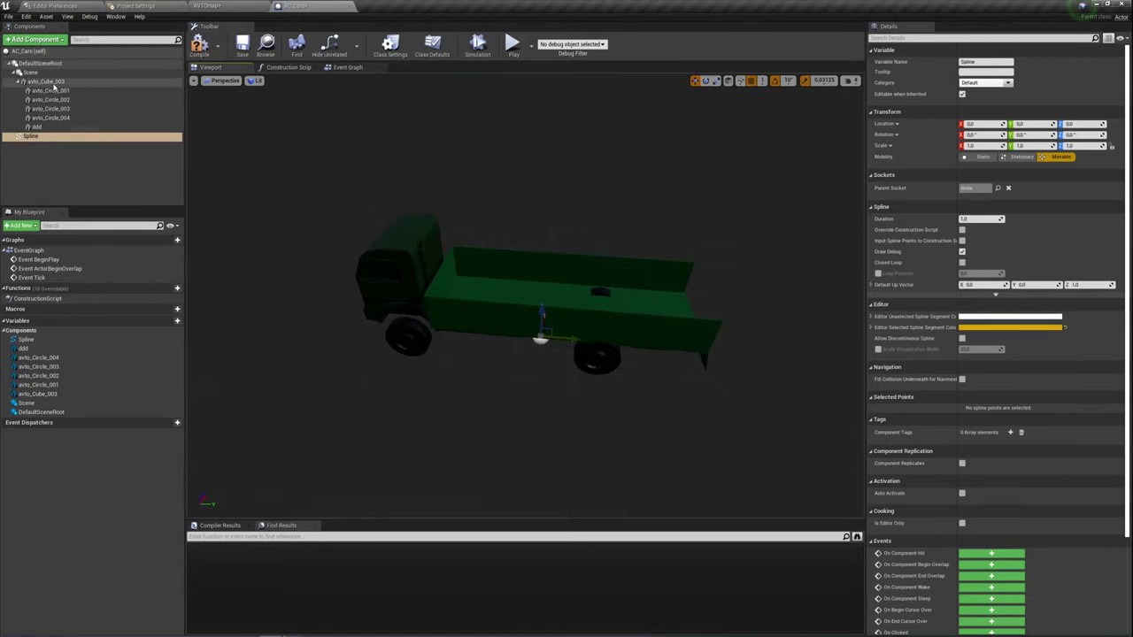
left_click(44, 82)
Add a Box Collision component under avto_Cube_003 and keep the name Box.
left_click(35, 38)
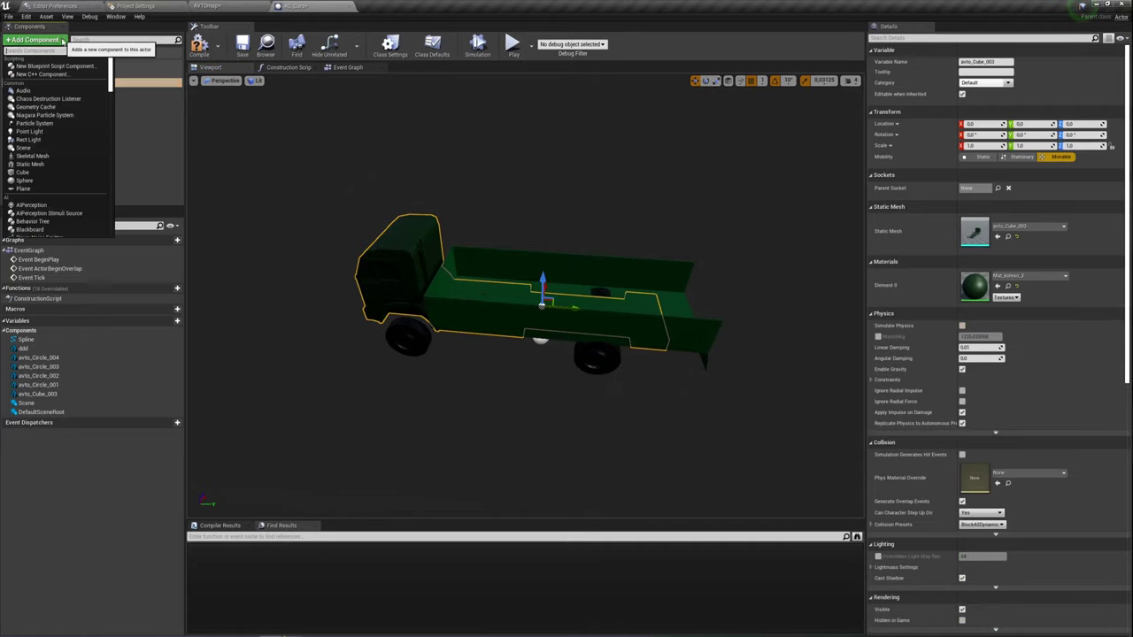
scroll(51, 148, "down", 2)
scroll(51, 148, "down", 2)
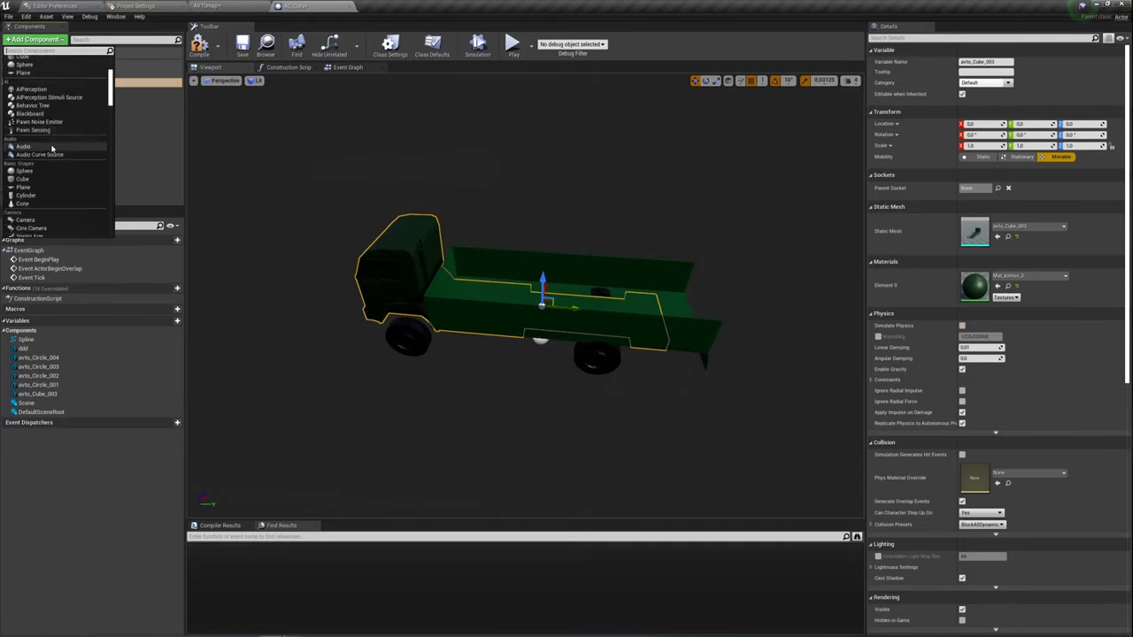
scroll(52, 148, "down", 2)
scroll(51, 149, "down", 2)
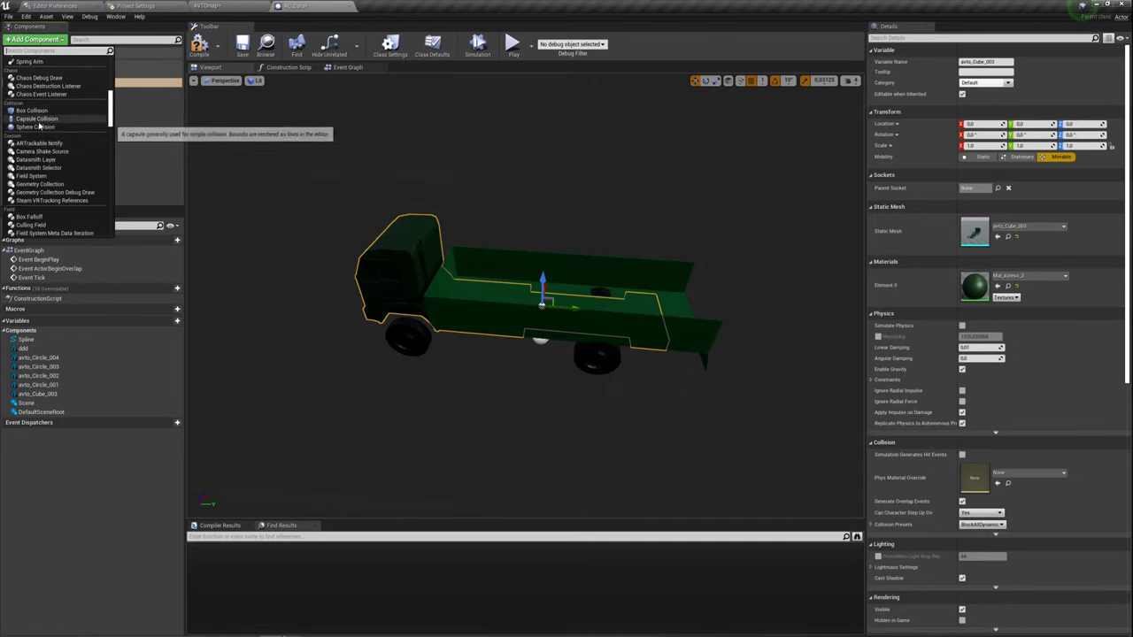
left_click(33, 111)
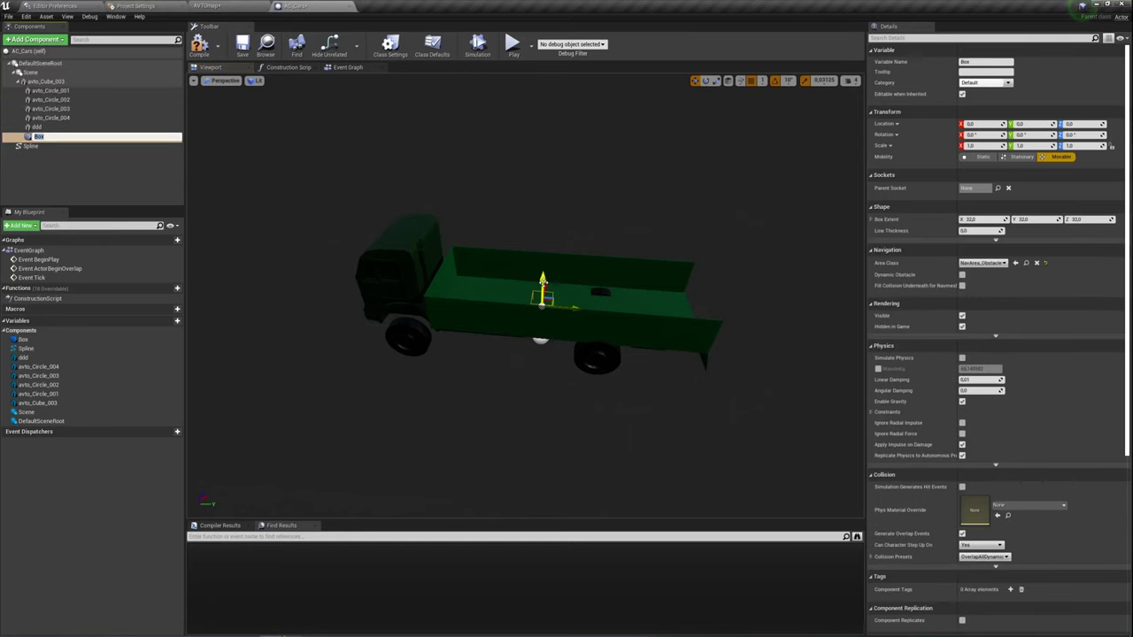
key("Return")
Raise the Box to Z 75 and scale it to 3.4375 over the truck bed.
left_click_drag(542, 277, 543, 267)
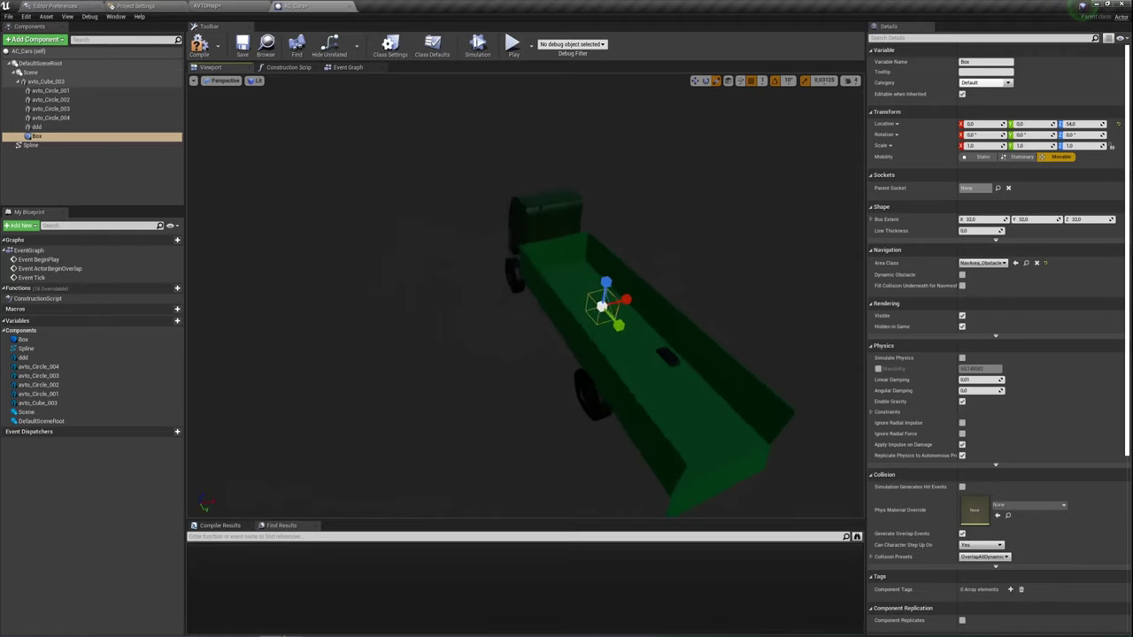
mouse_move(540, 292)
left_mouse_down()
mouse_move(487, 295)
mouse_move(501, 306)
left_mouse_up()
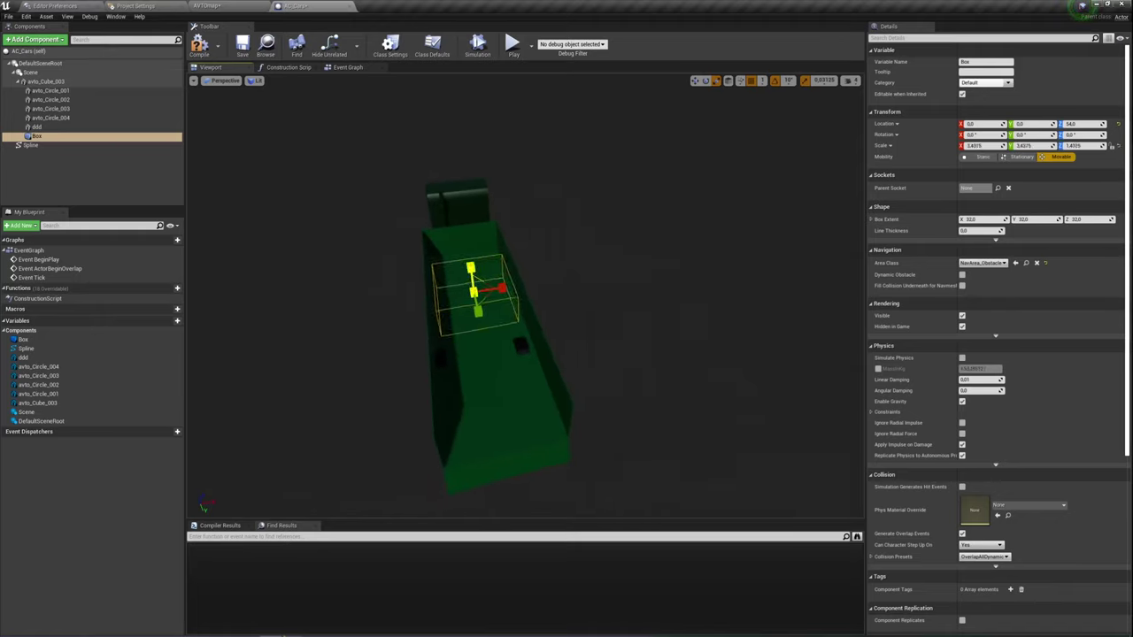
key("w")
mouse_move(471, 270)
left_mouse_down()
mouse_move(471, 258)
mouse_move(499, 335)
mouse_move(511, 332)
left_mouse_up()
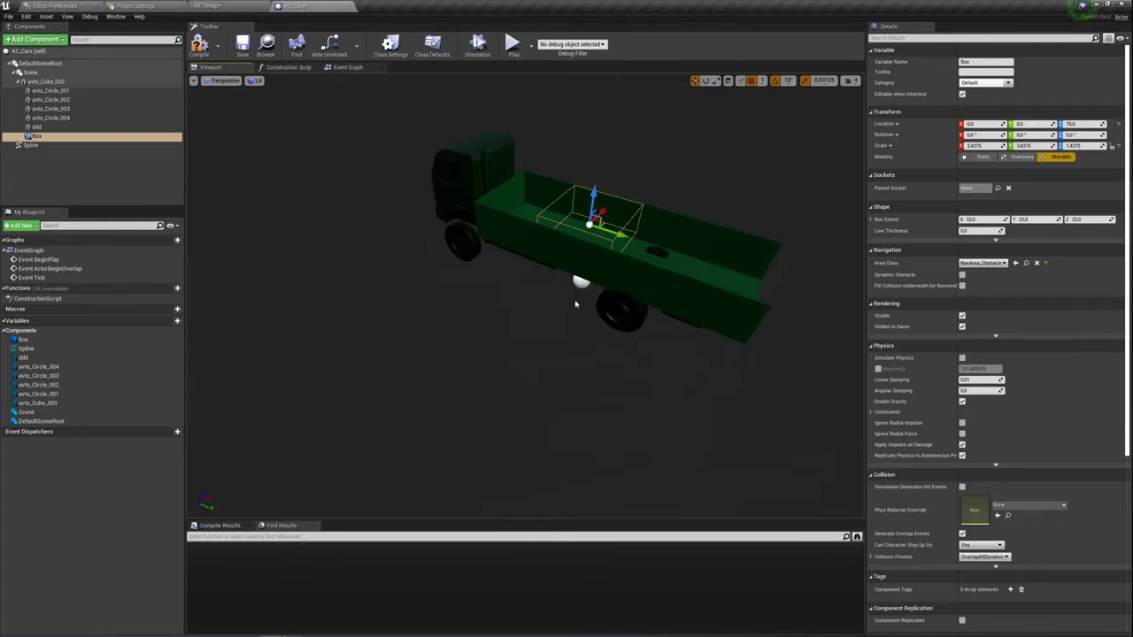
left_click_drag(576, 304, 531, 301)
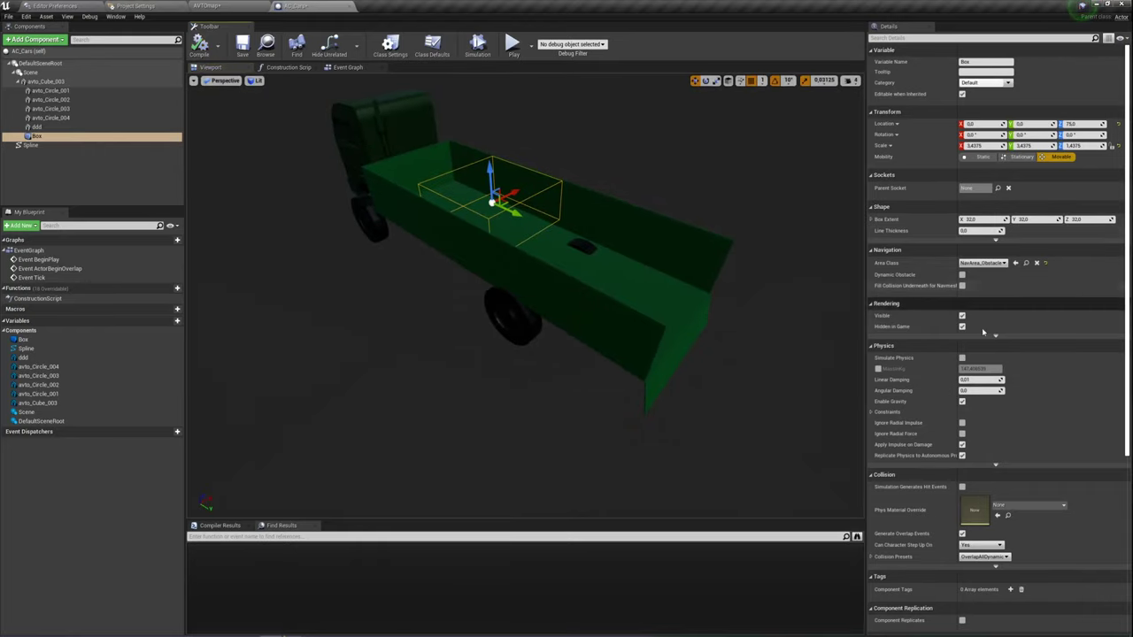
scroll(967, 491, "down", 3)
scroll(968, 491, "down", 2)
Add the Box's On Component Begin Overlap event and compare Other Actor == Get Player Character.
left_click(967, 490)
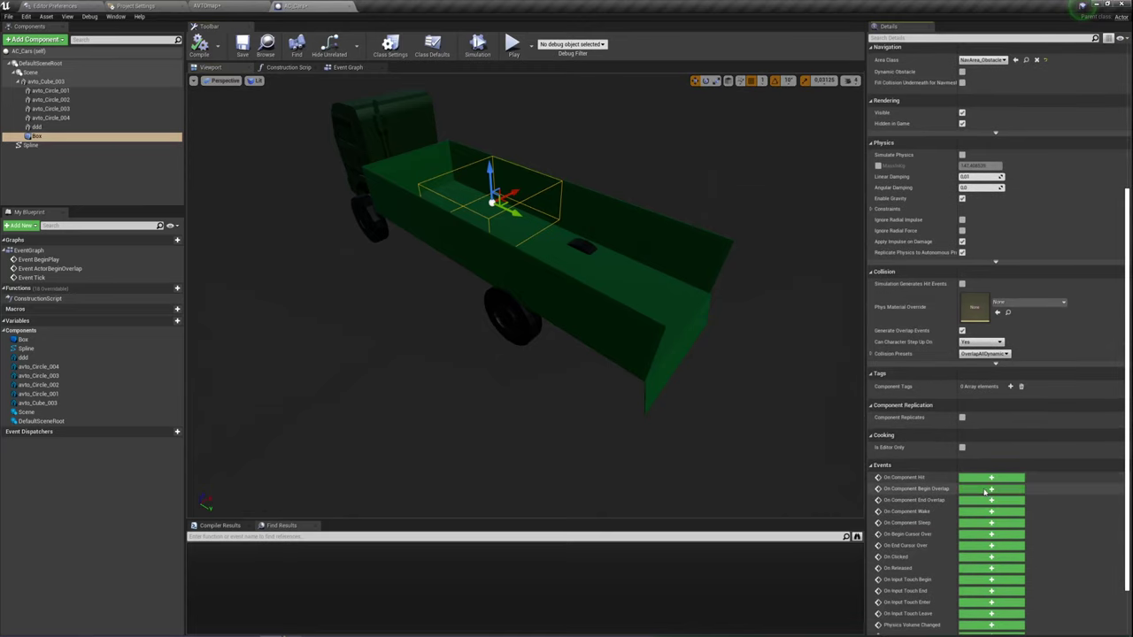
right_click_drag(617, 268, 437, 198)
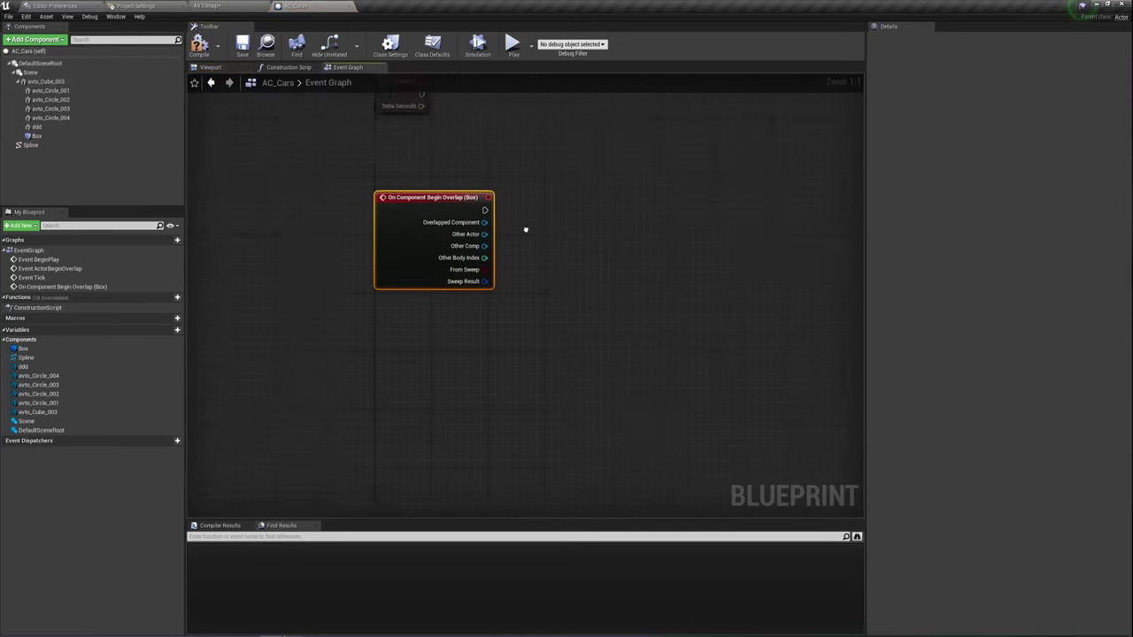
left_click_drag(395, 220, 484, 223)
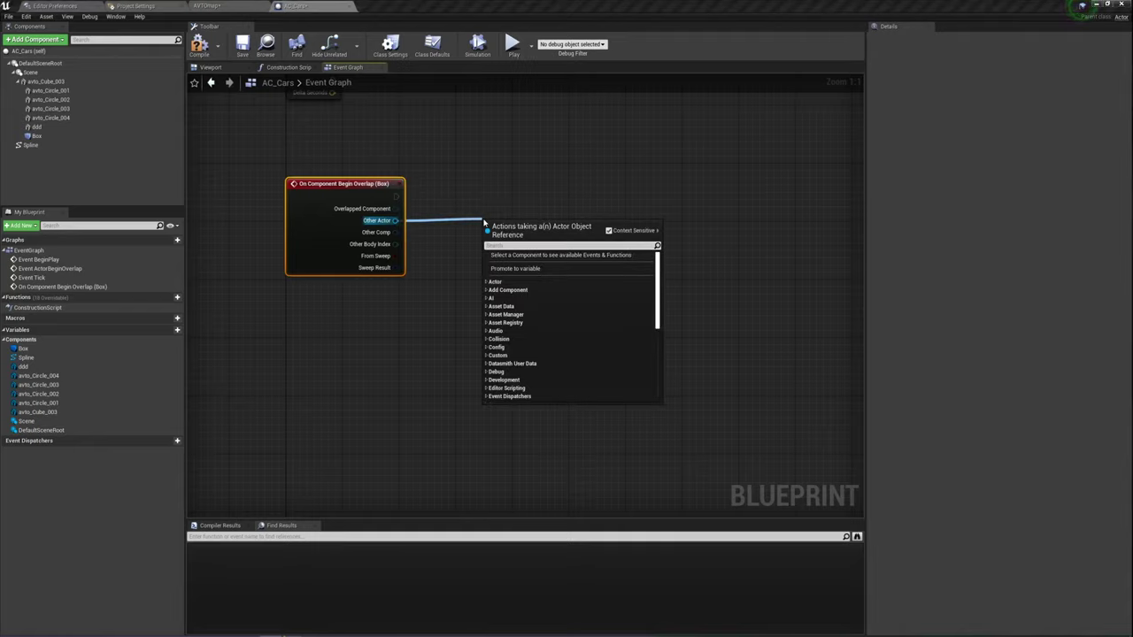
type("==")
left_click(524, 264)
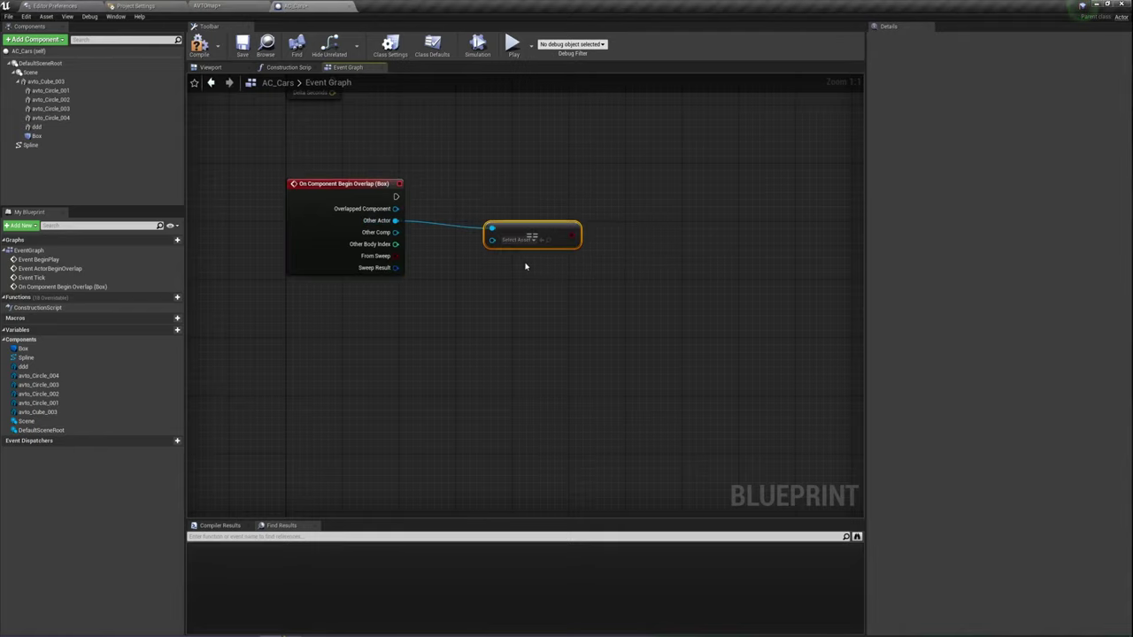
left_click_drag(492, 240, 333, 327)
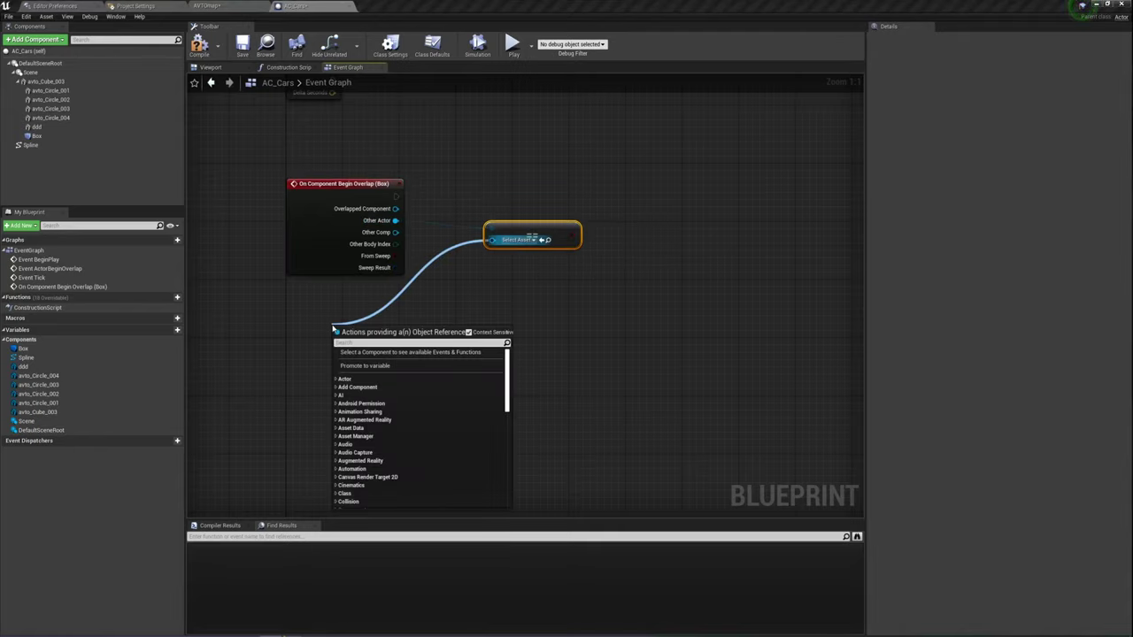
type("get pl")
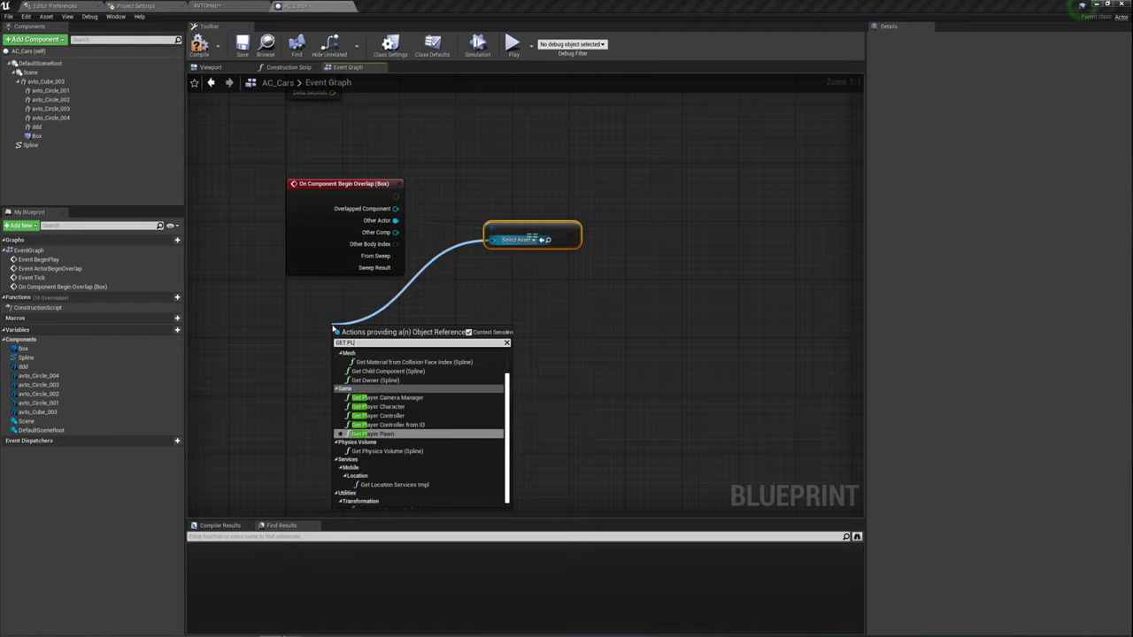
type("a")
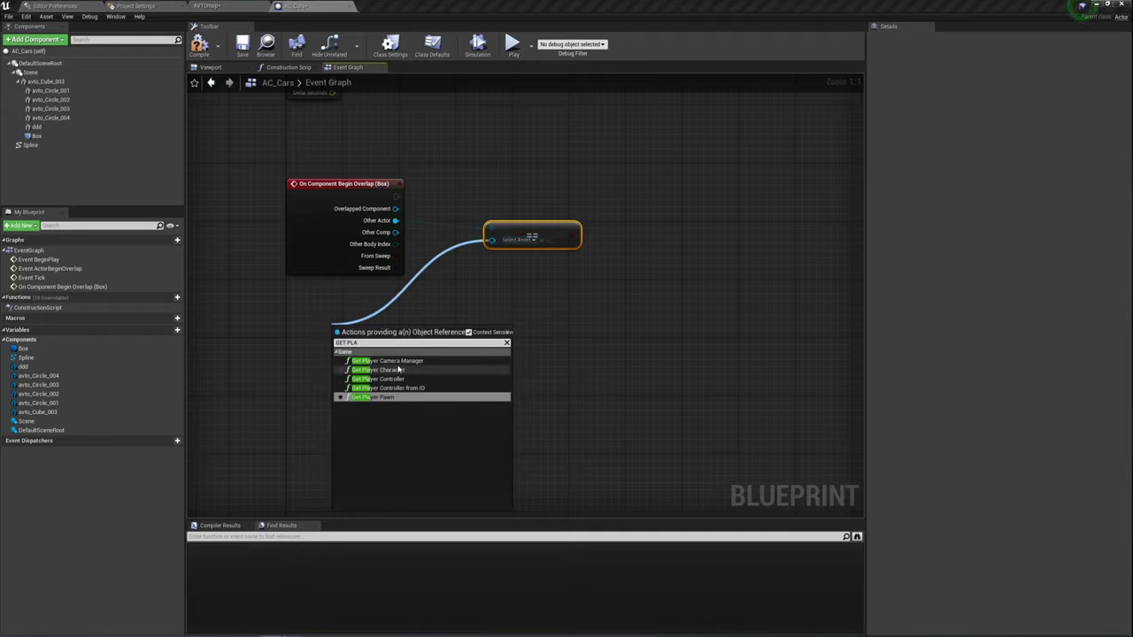
left_click(398, 370)
left_click_drag(414, 333, 403, 308)
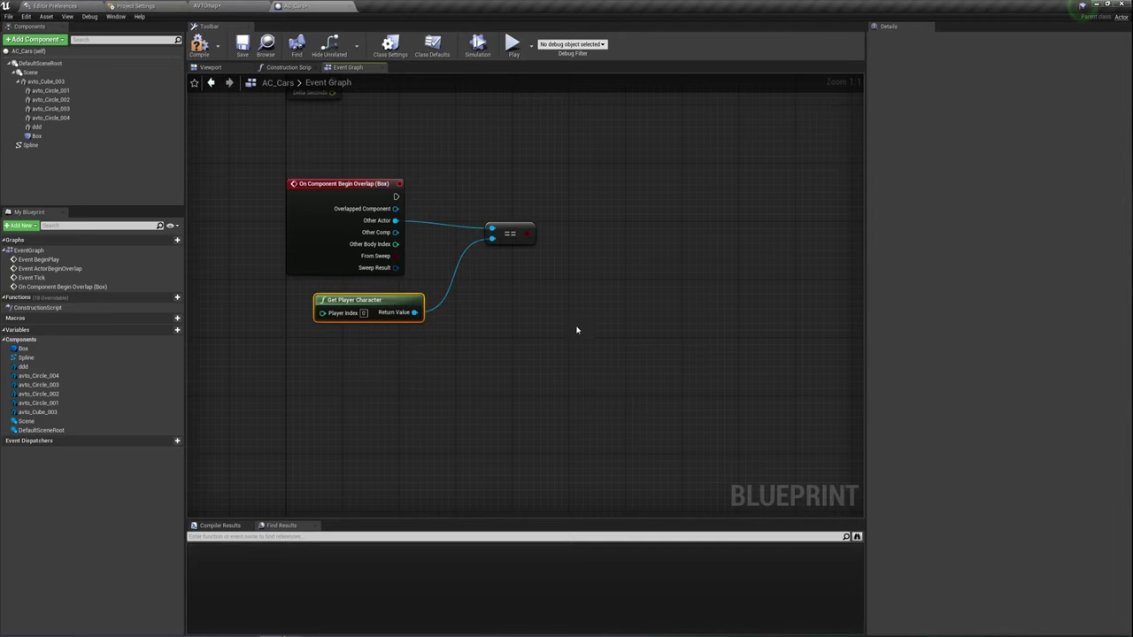
right_click_drag(576, 329, 499, 369)
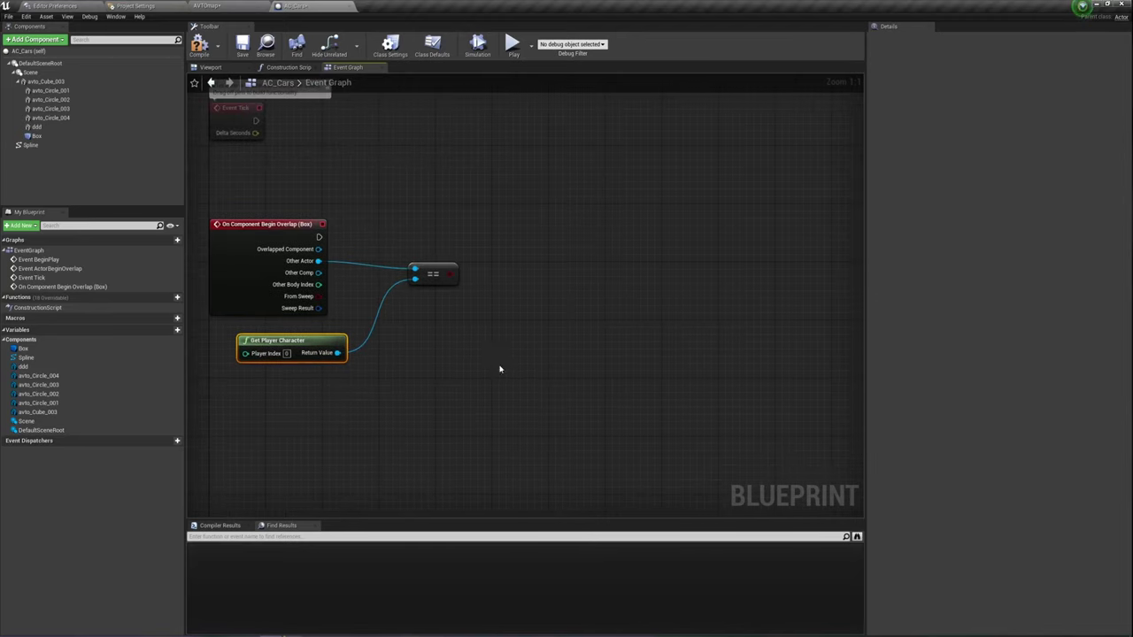
Add a Branch run by the overlap event, with the comparison as its Condition.
left_click(467, 224)
left_click_drag(472, 242, 318, 236)
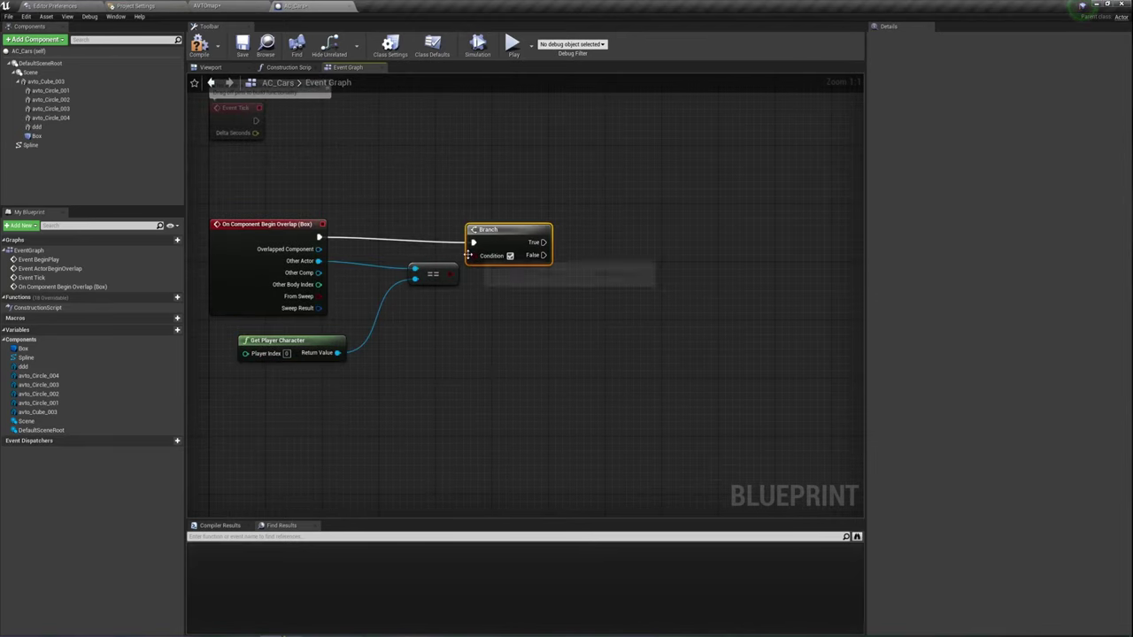
left_click_drag(471, 255, 453, 274)
right_click_drag(552, 308, 528, 332)
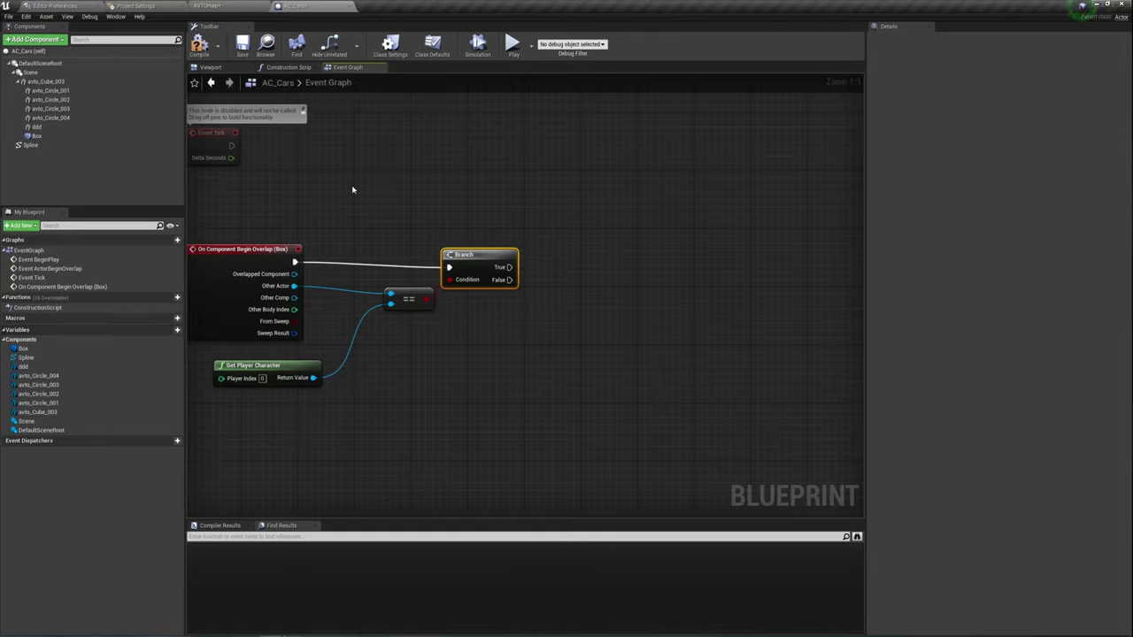
left_click_drag(240, 203, 700, 450)
Create a new Boolean variable named goAVTO.
left_click(531, 428)
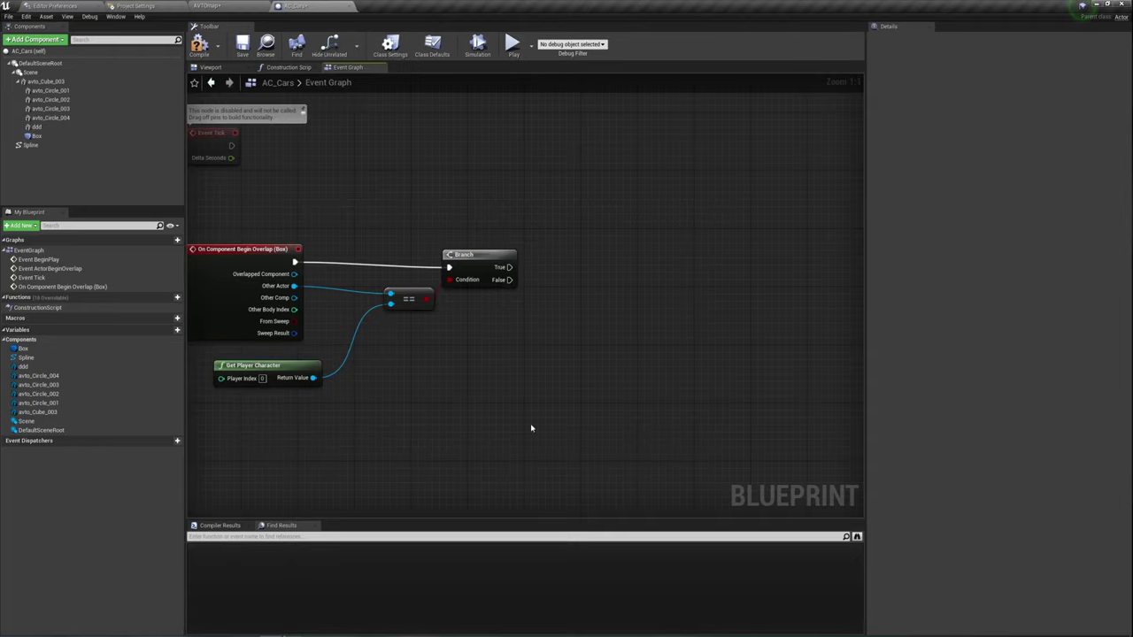
mouse_move(602, 455)
left_mouse_down()
mouse_move(324, 217)
mouse_move(572, 455)
left_mouse_up()
left_click(323, 217)
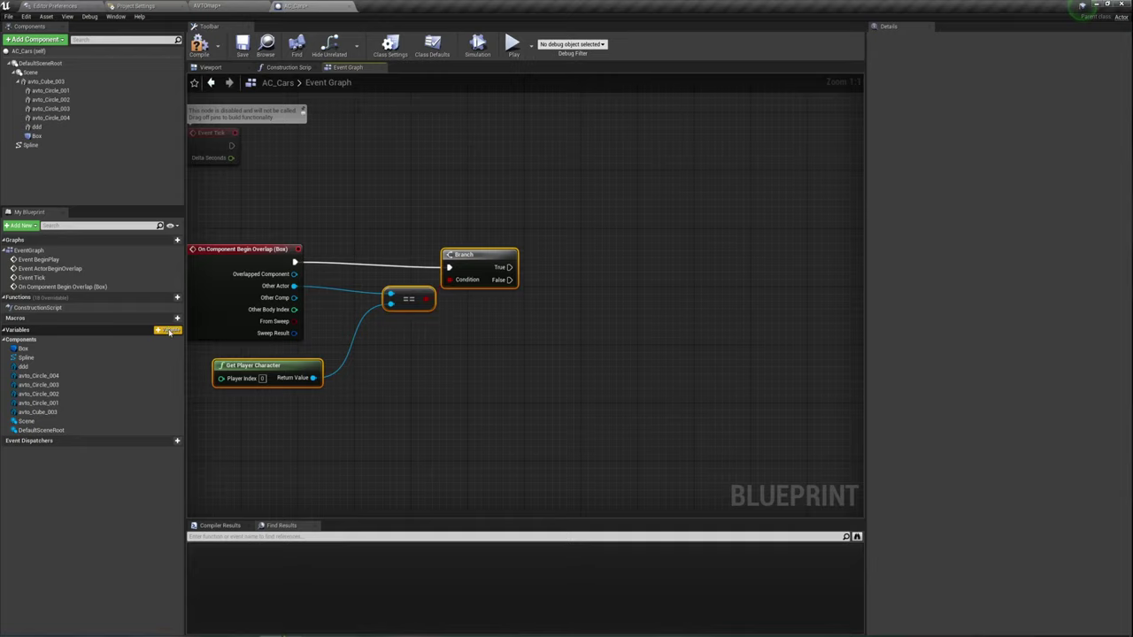
left_click(169, 331)
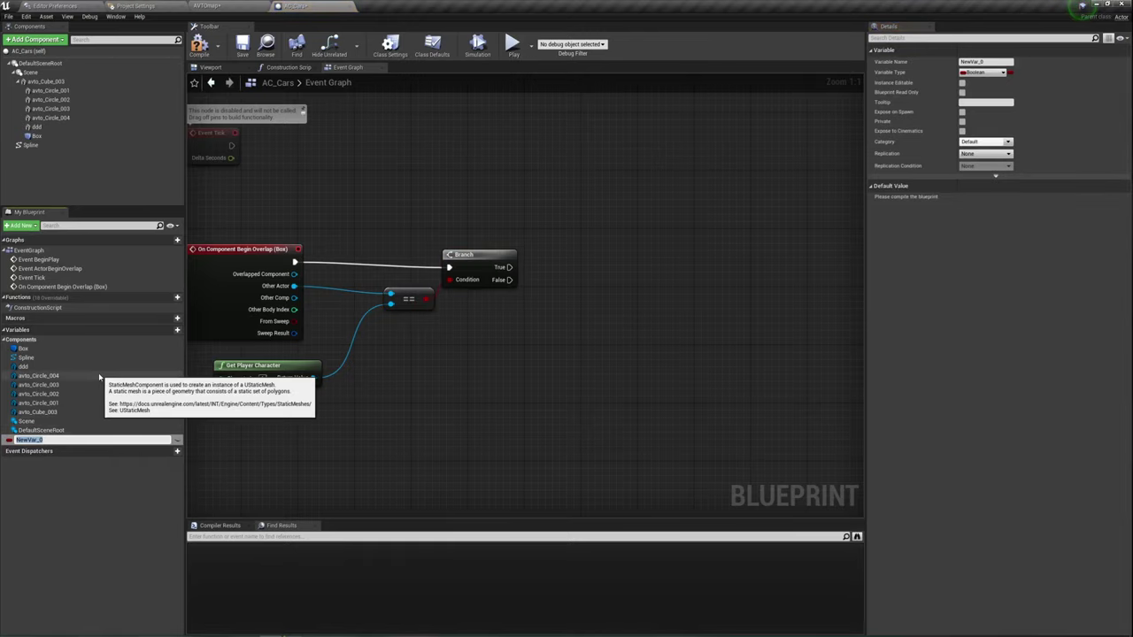
left_click(64, 441)
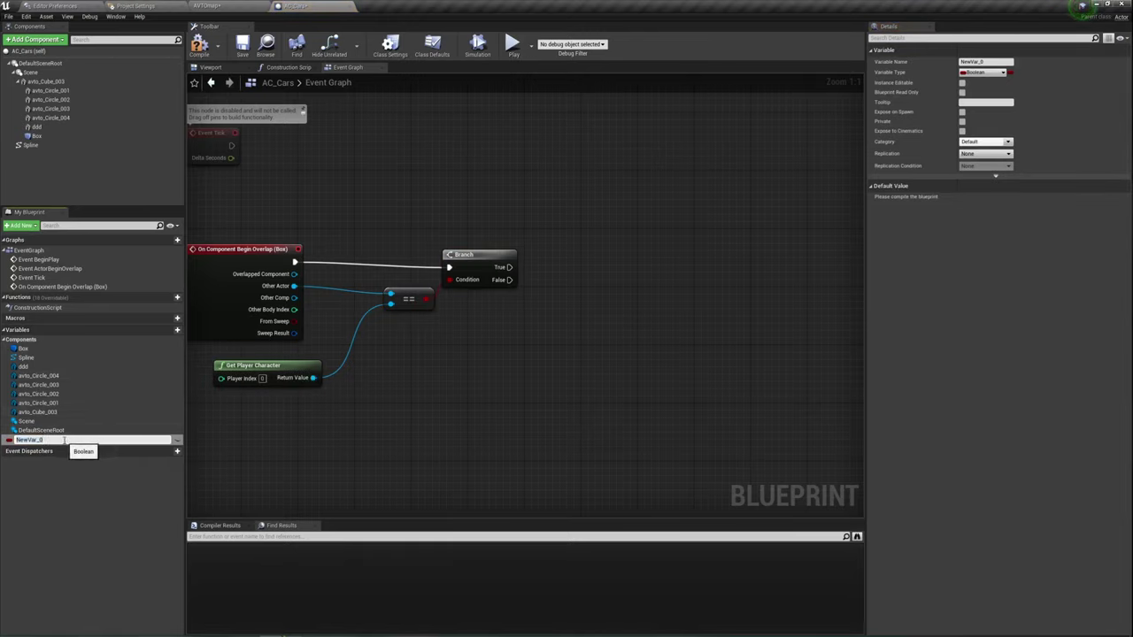
key("ctrl+a")
type("g")
type("o")
type("AVTO")
key("Return")
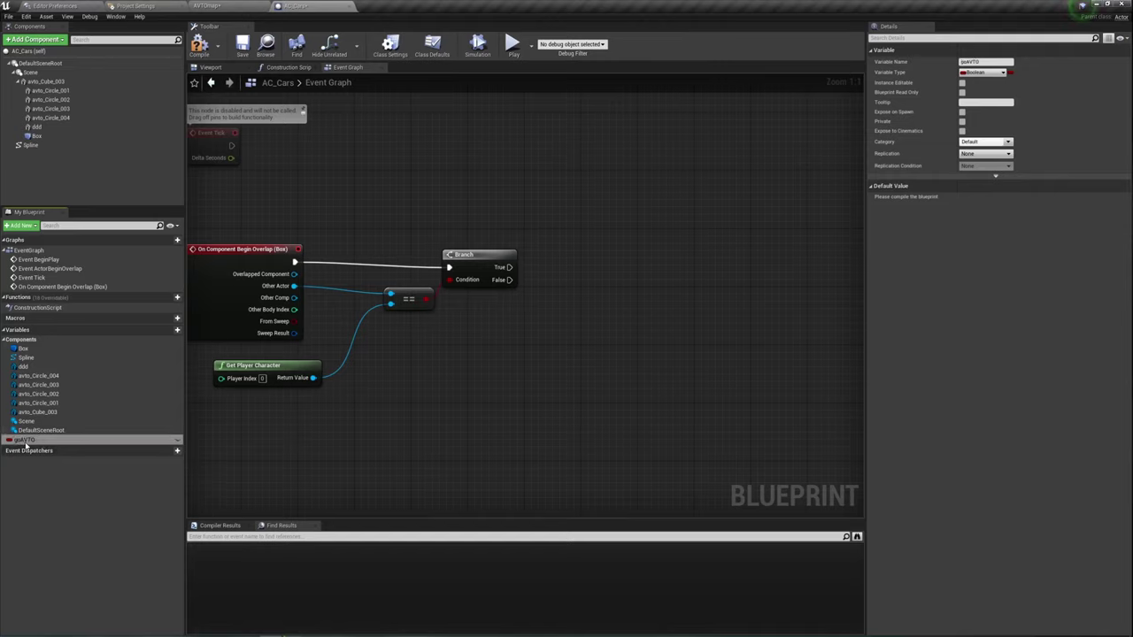
Add a SET goAVTO node set to true beside the Branch, then compile.
mouse_move(25, 440)
left_mouse_down()
mouse_move(498, 297)
mouse_move(577, 254)
left_mouse_up()
key("Escape")
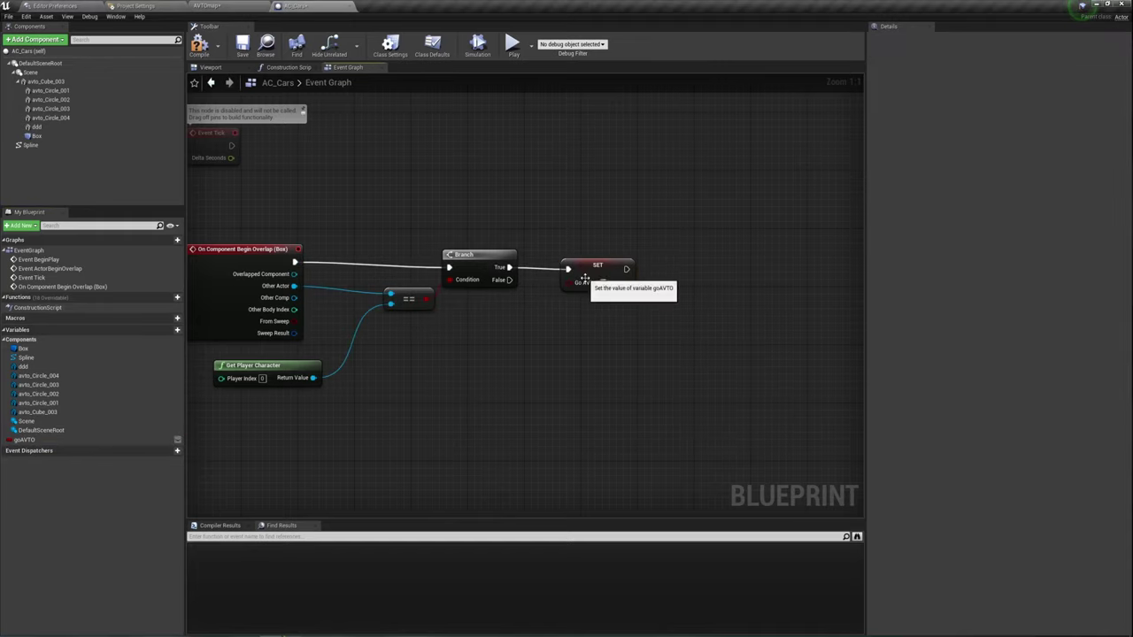
left_click(603, 283)
left_click_drag(591, 275, 582, 246)
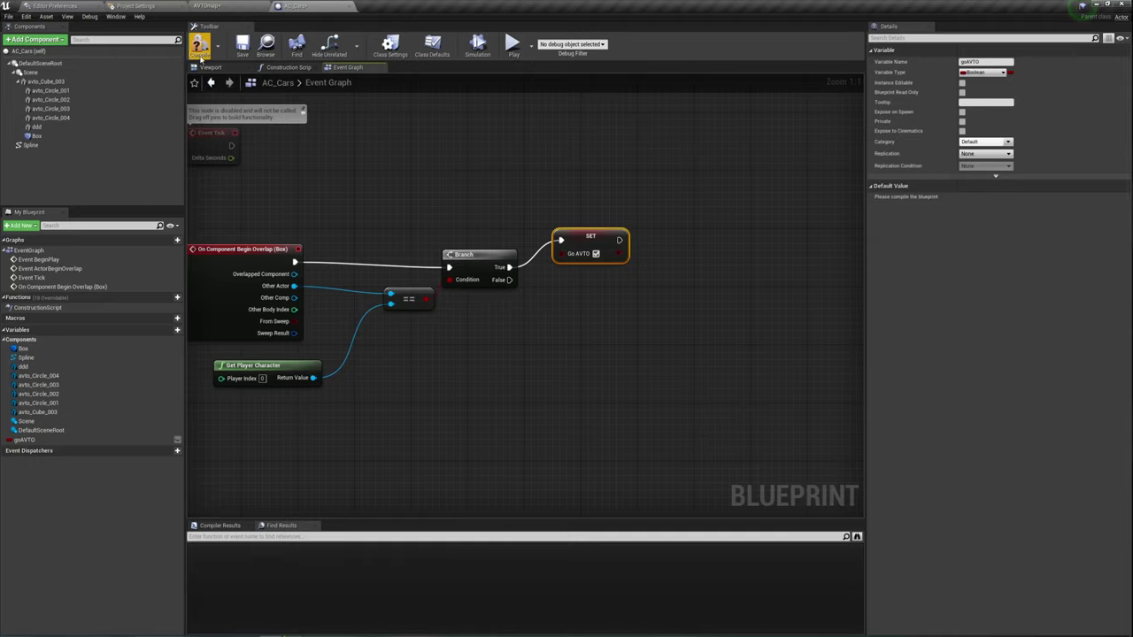
left_click(199, 45)
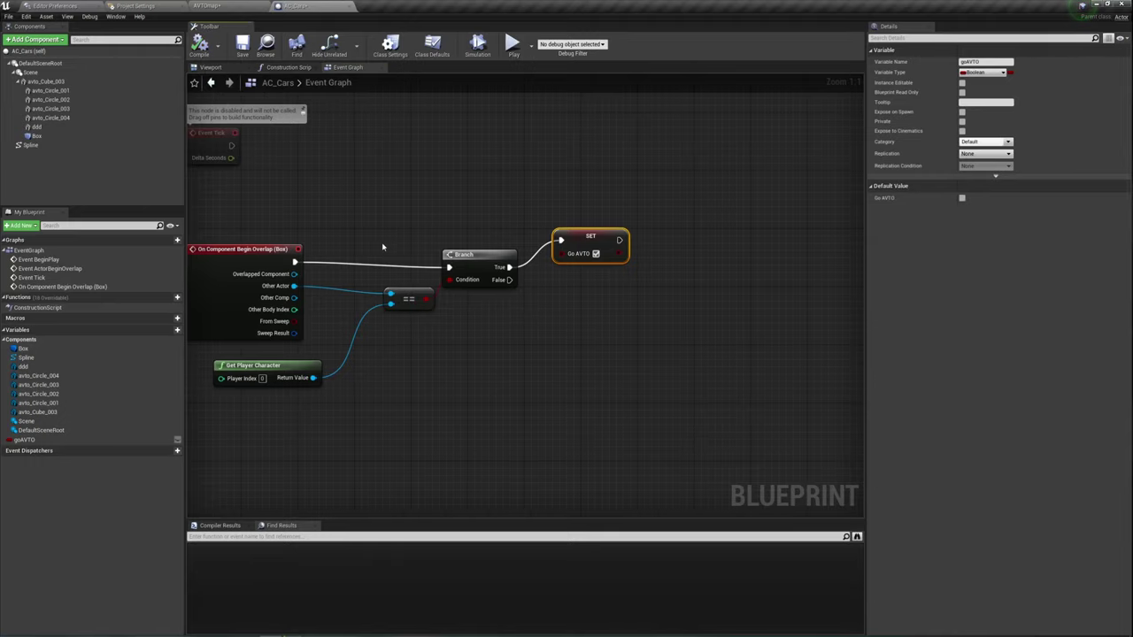
scroll(433, 231, "down", 2)
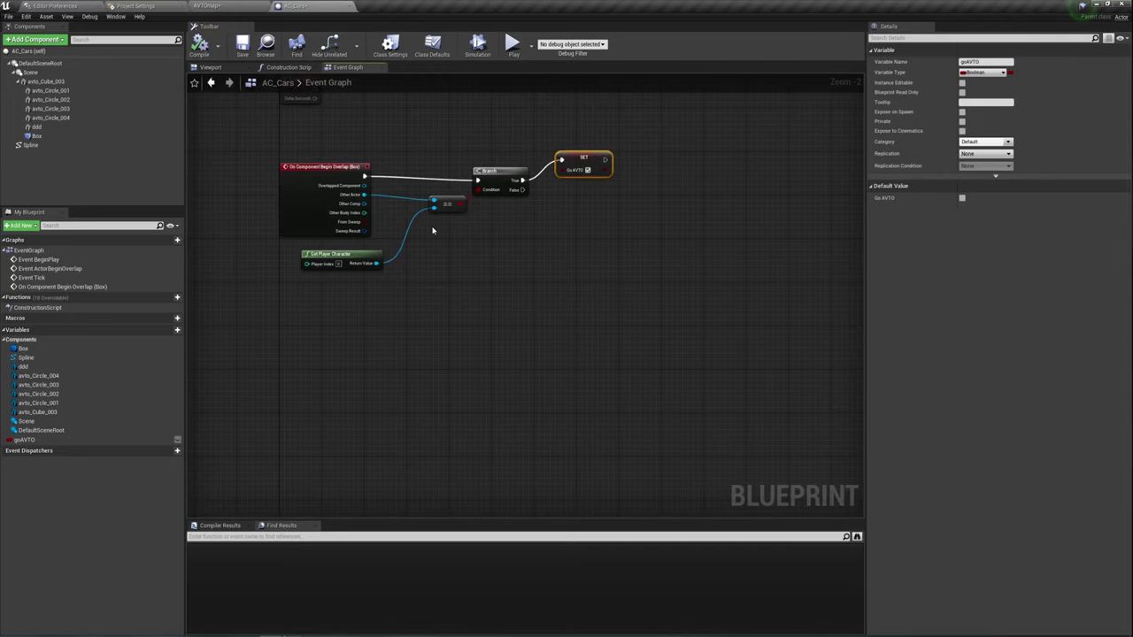
Move Event BeginPlay below the overlap logic.
right_click_drag(371, 319, 440, 356)
right_click_drag(431, 264, 411, 395)
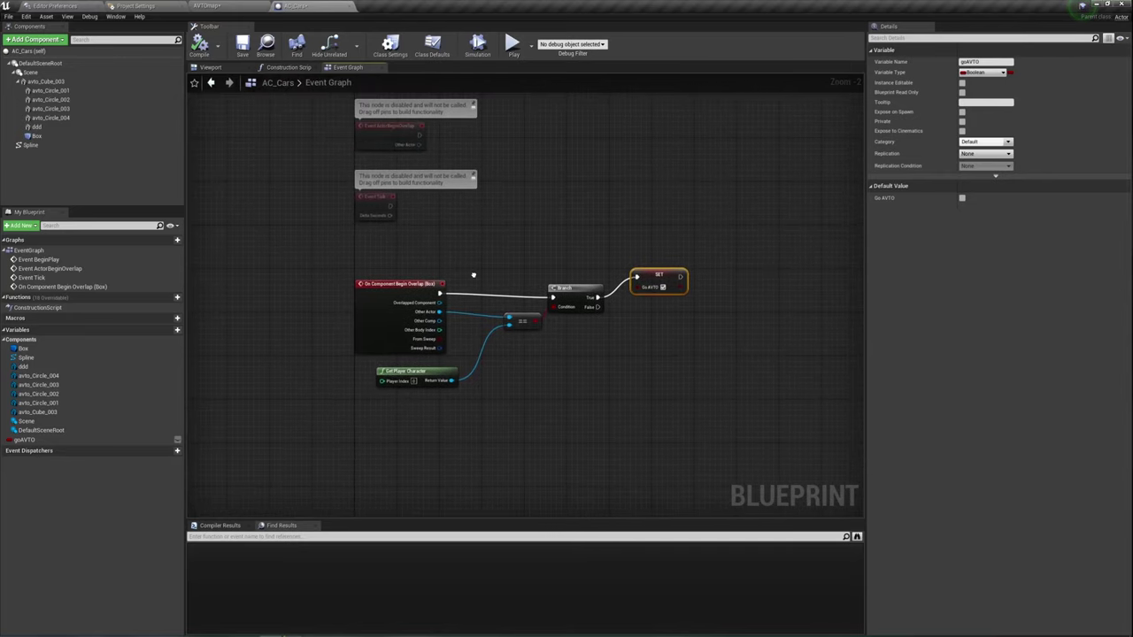
right_click_drag(431, 264, 431, 290)
left_click_drag(363, 134, 354, 501)
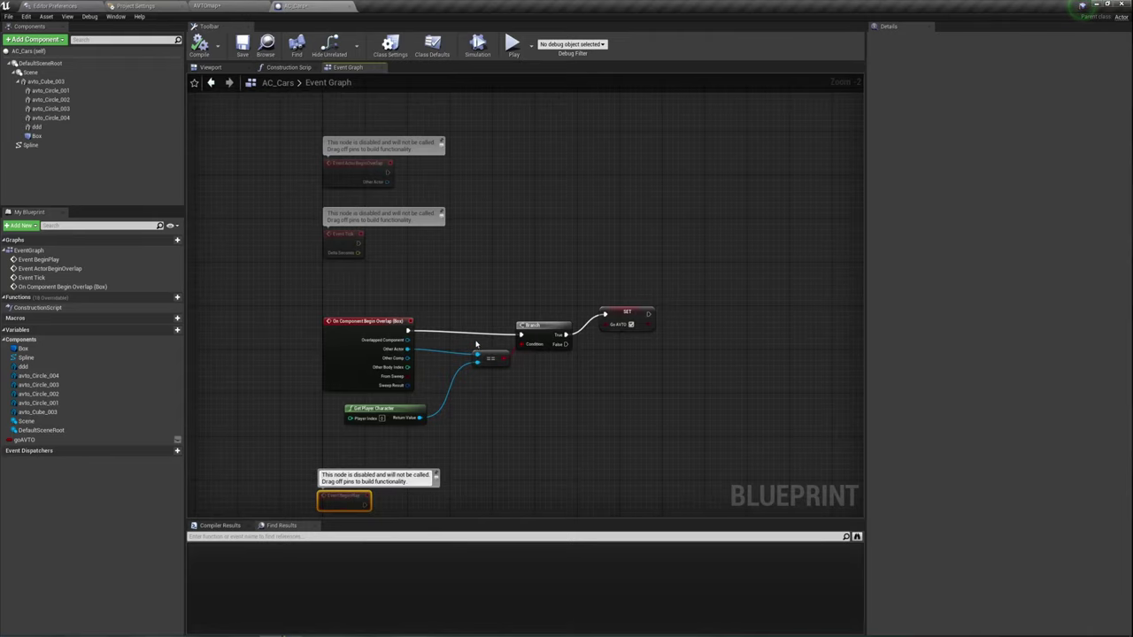
right_click_drag(476, 344, 496, 247)
scroll(413, 324, "up", 1)
scroll(385, 289, "up", 1)
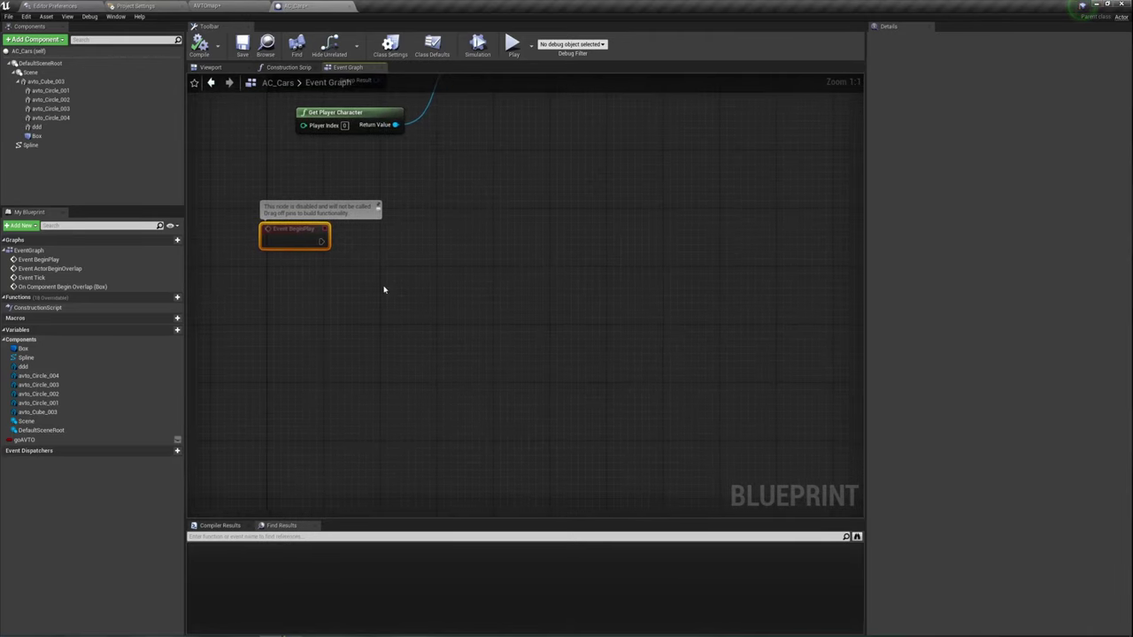
left_click_drag(299, 237, 299, 259)
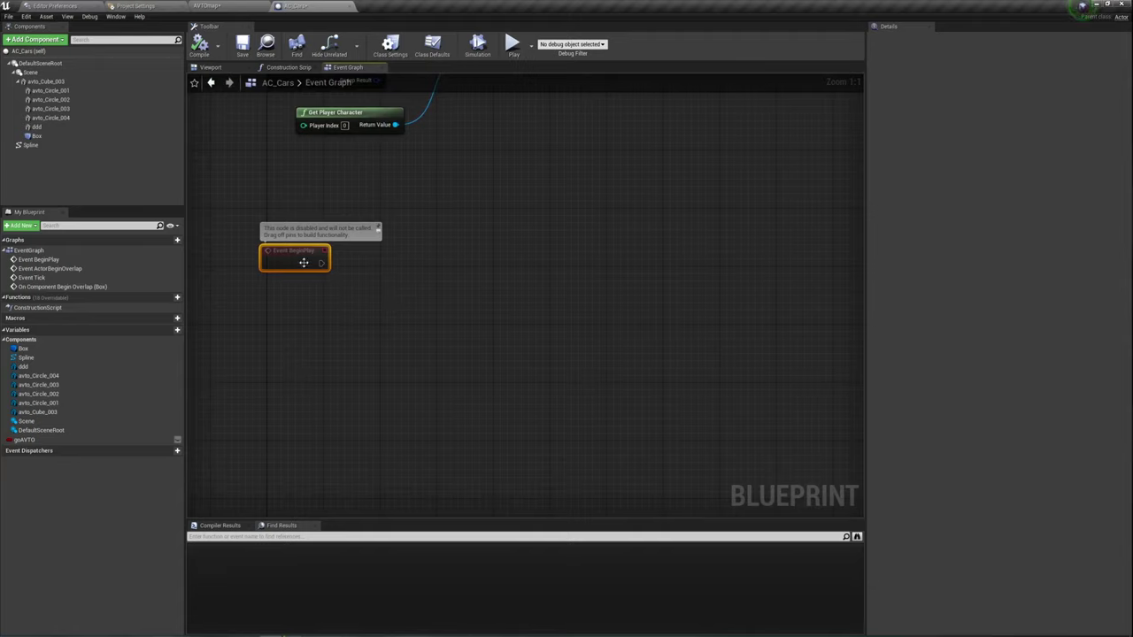
Add a Sequence node driven by Event BeginPlay's execution output.
left_click_drag(321, 258, 403, 261)
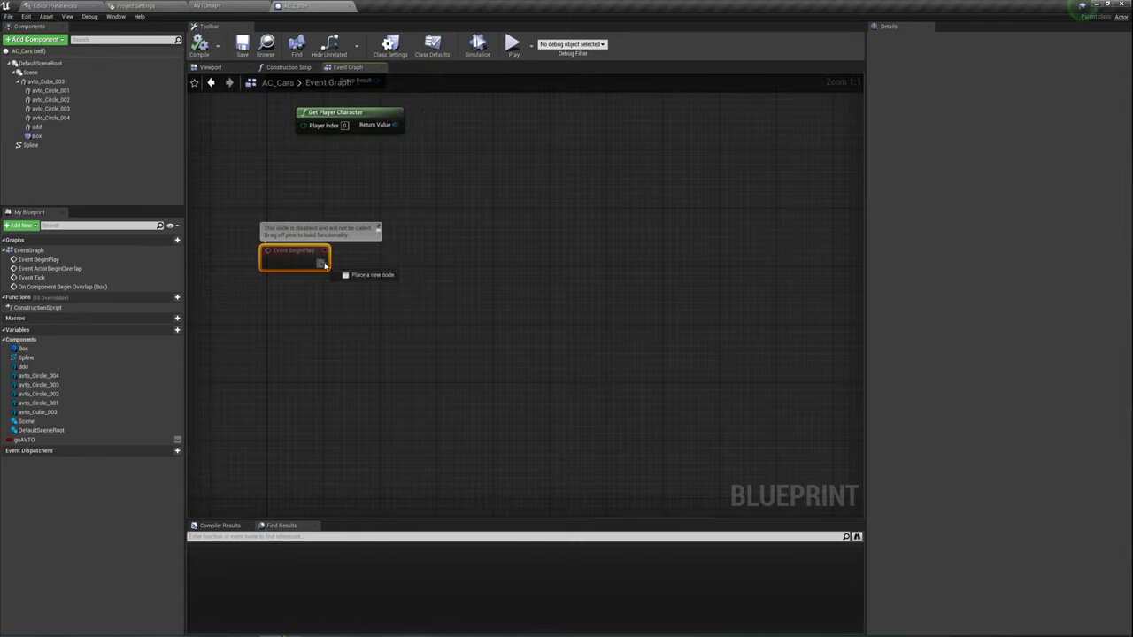
type("ser")
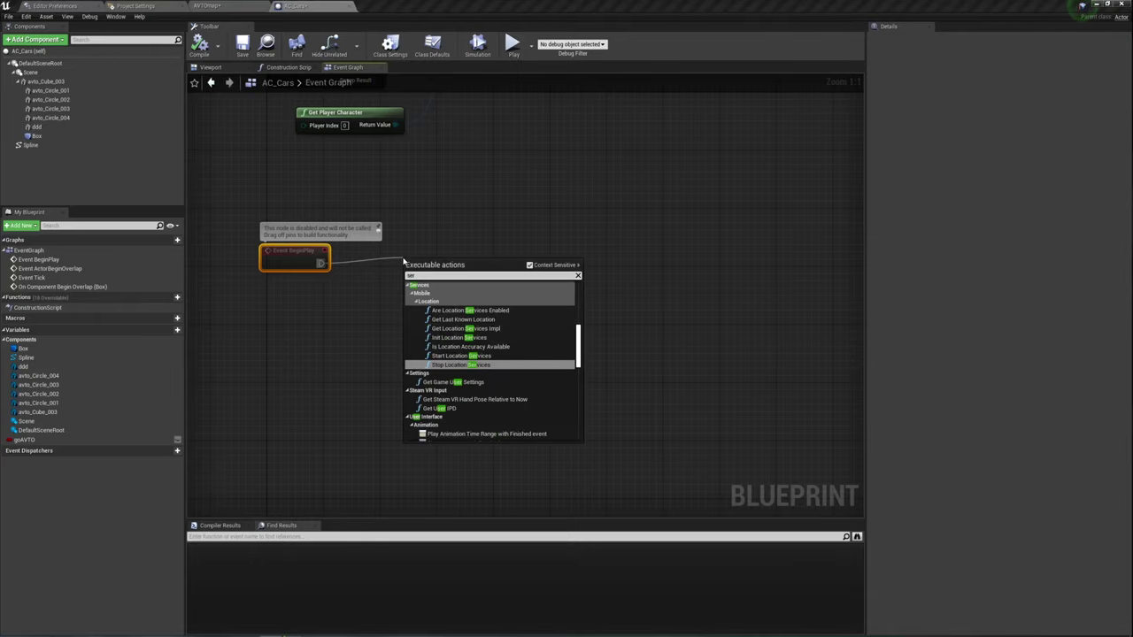
key("BackSpace")
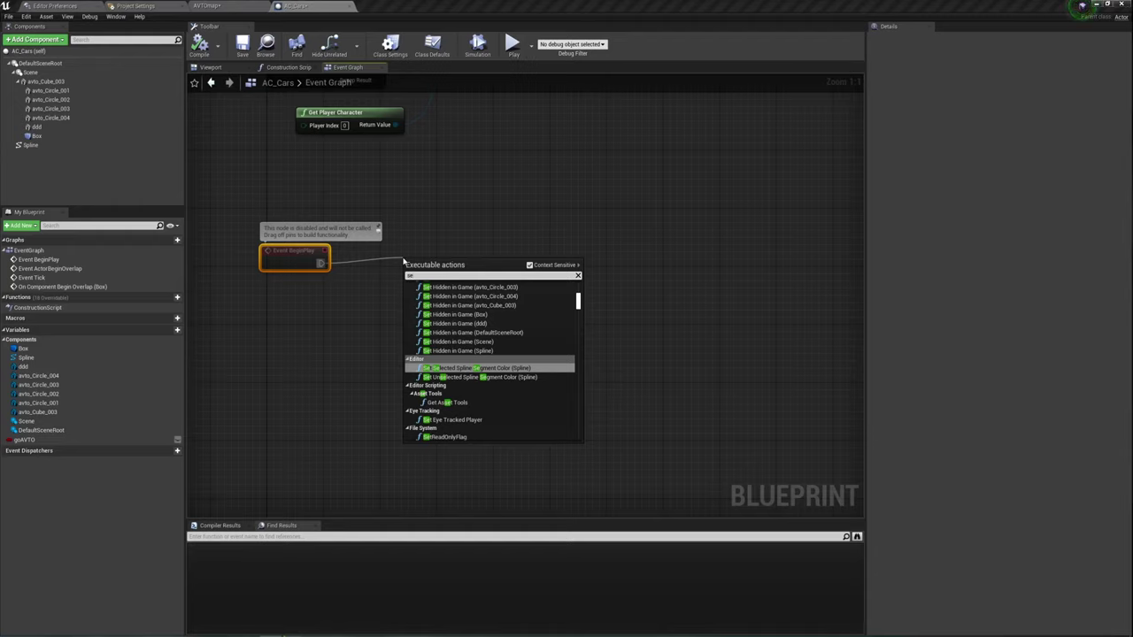
key("BackSpace")
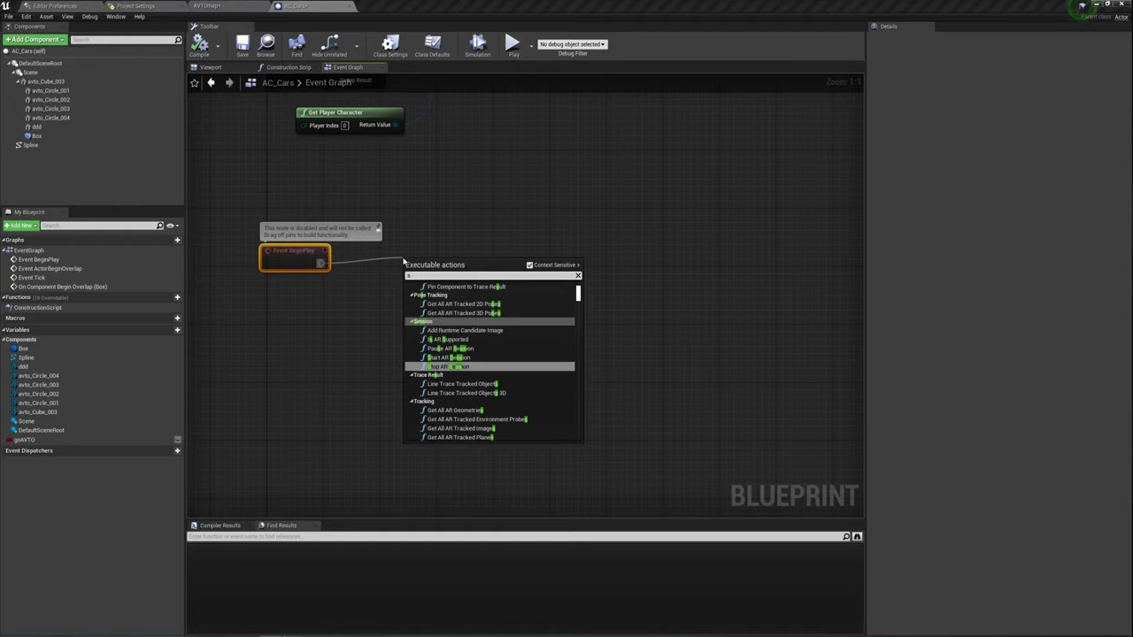
type("r")
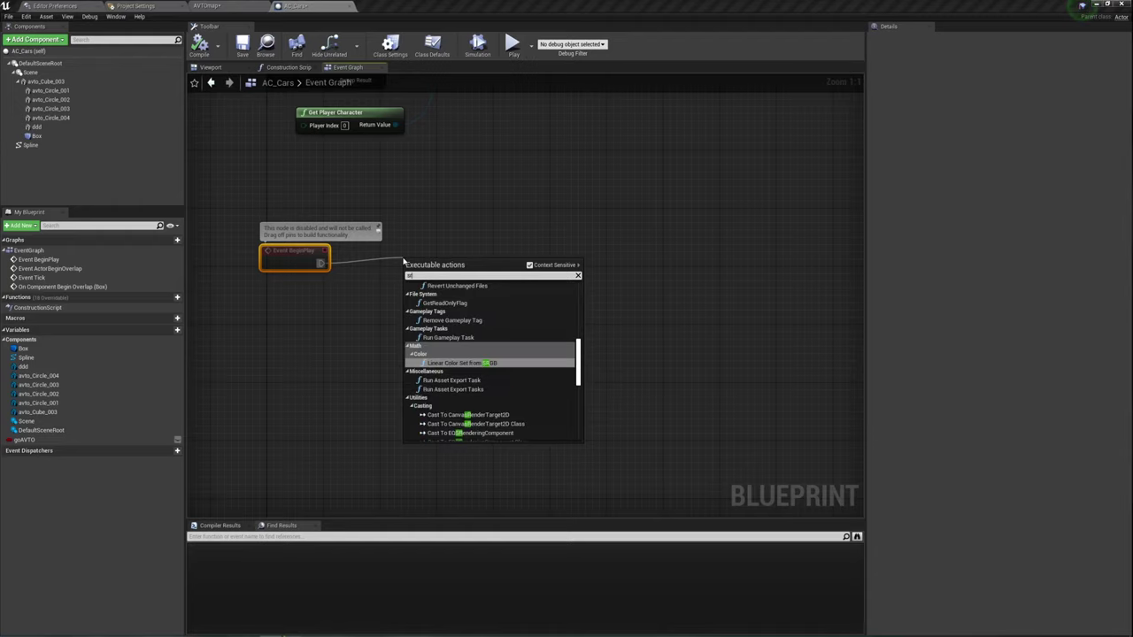
key("BackSpace")
type("e")
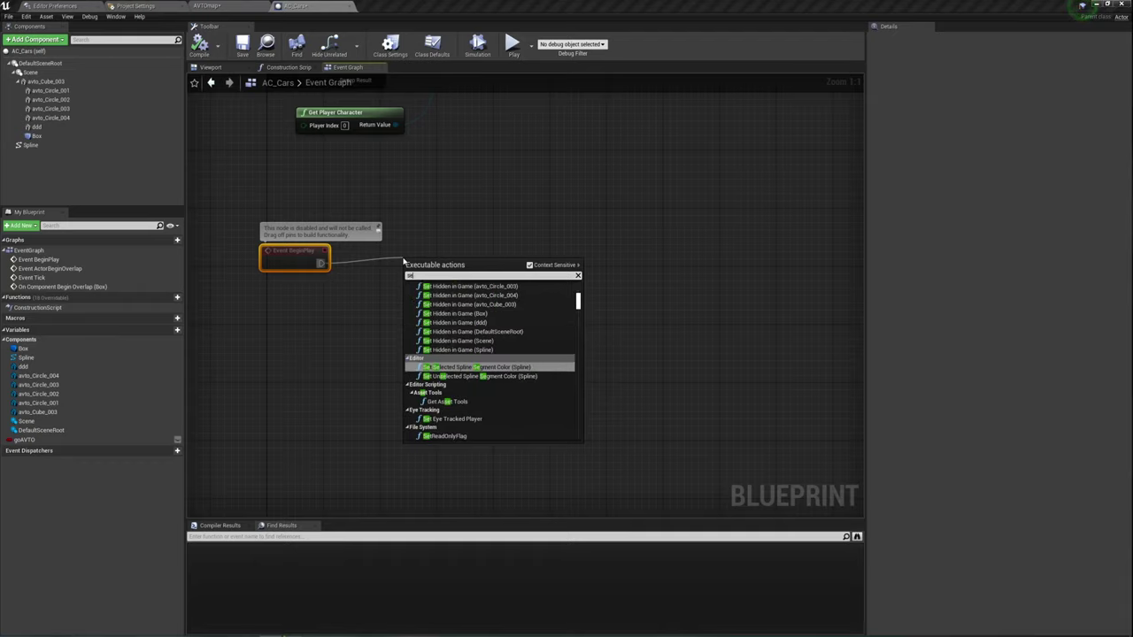
type("q")
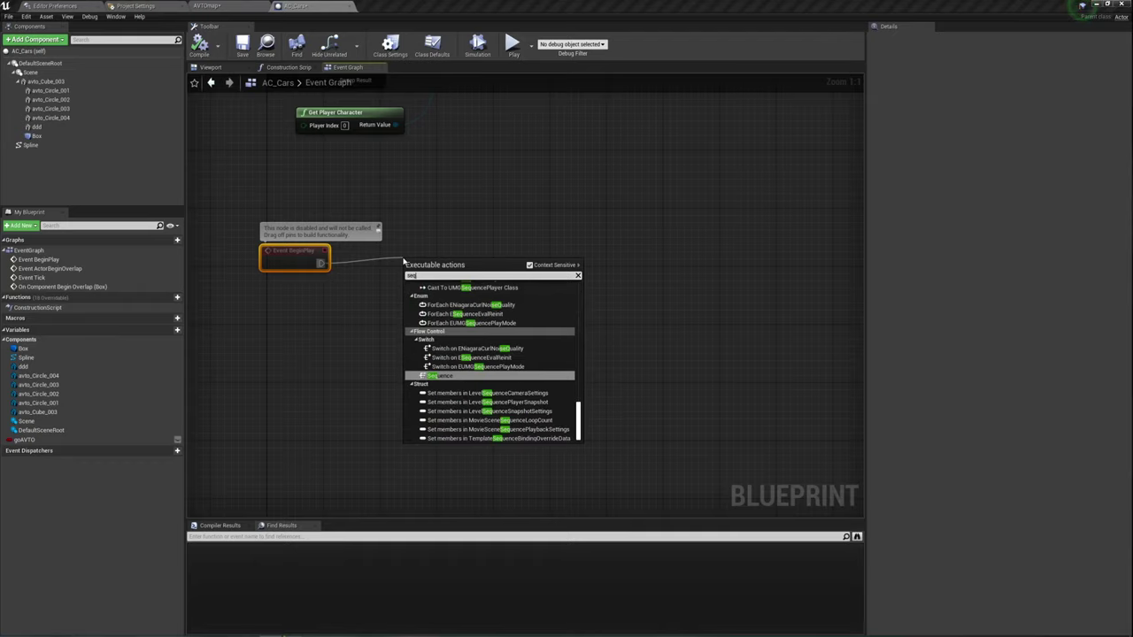
key("Return")
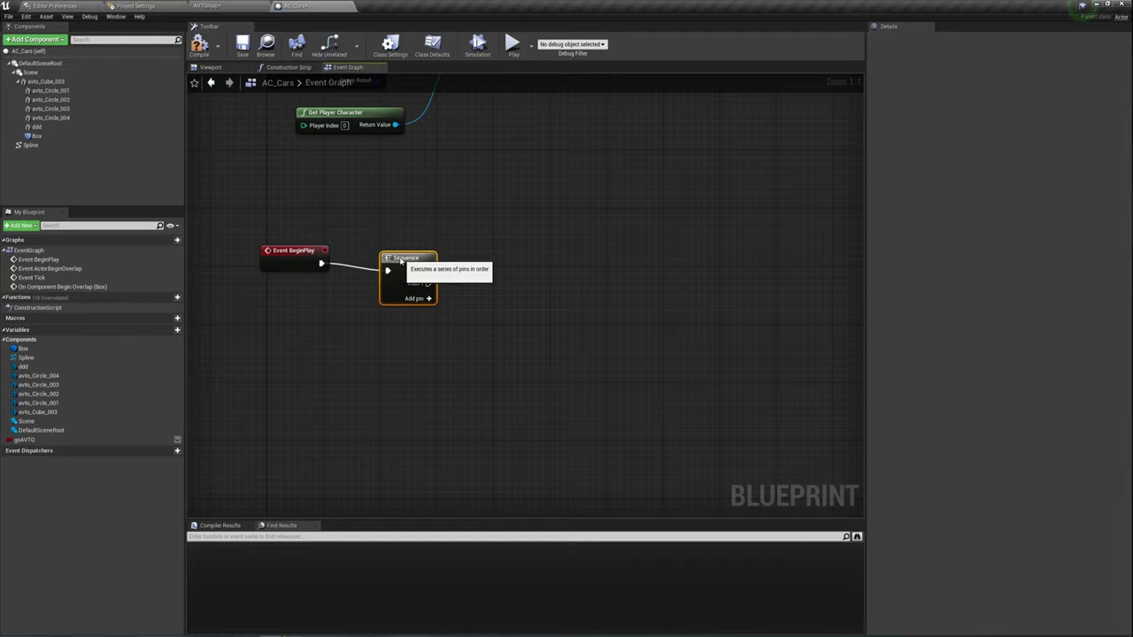
left_click_drag(401, 260, 394, 252)
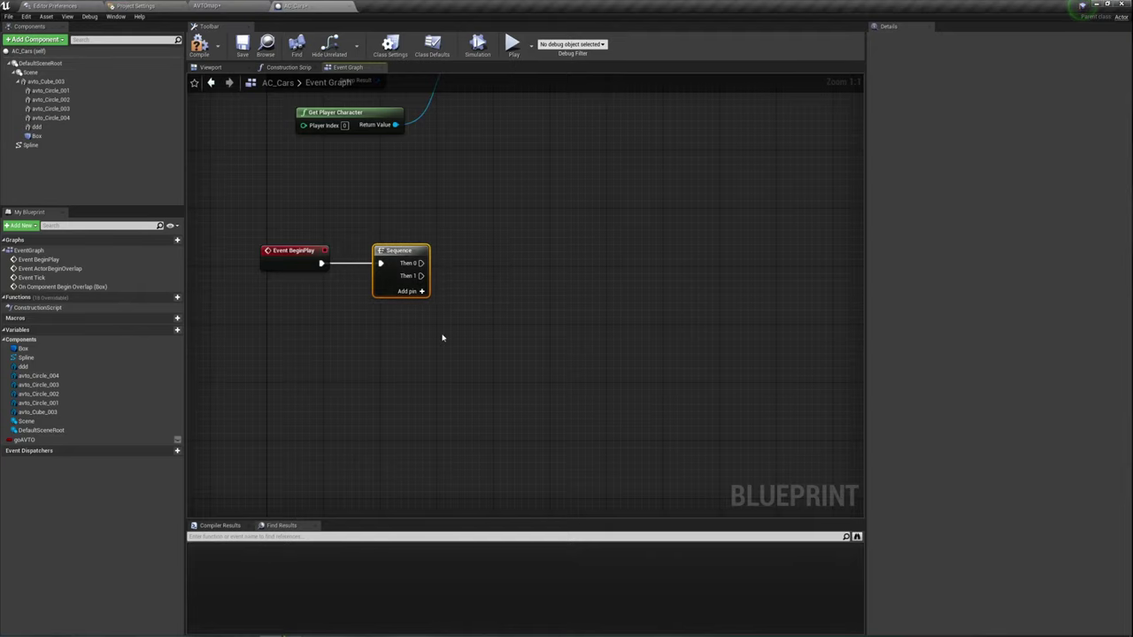
Add a Then 2 pin to the Sequence and run a Set Timer by Event from Then 0.
left_click(422, 292)
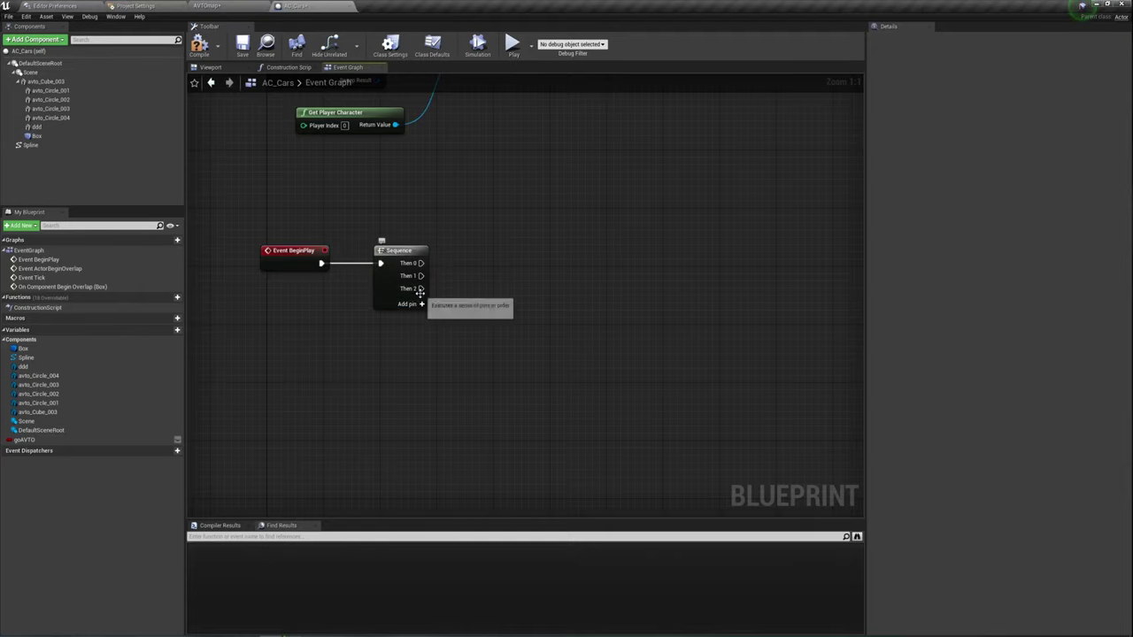
right_click_drag(420, 291, 414, 319)
left_click_drag(414, 291, 467, 241)
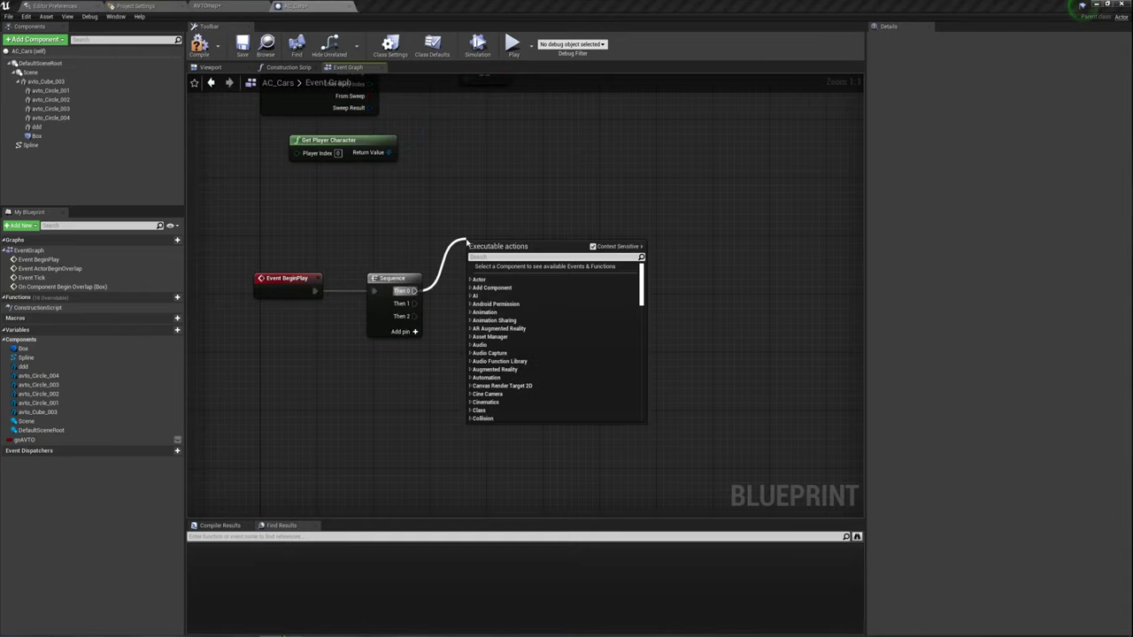
type("set")
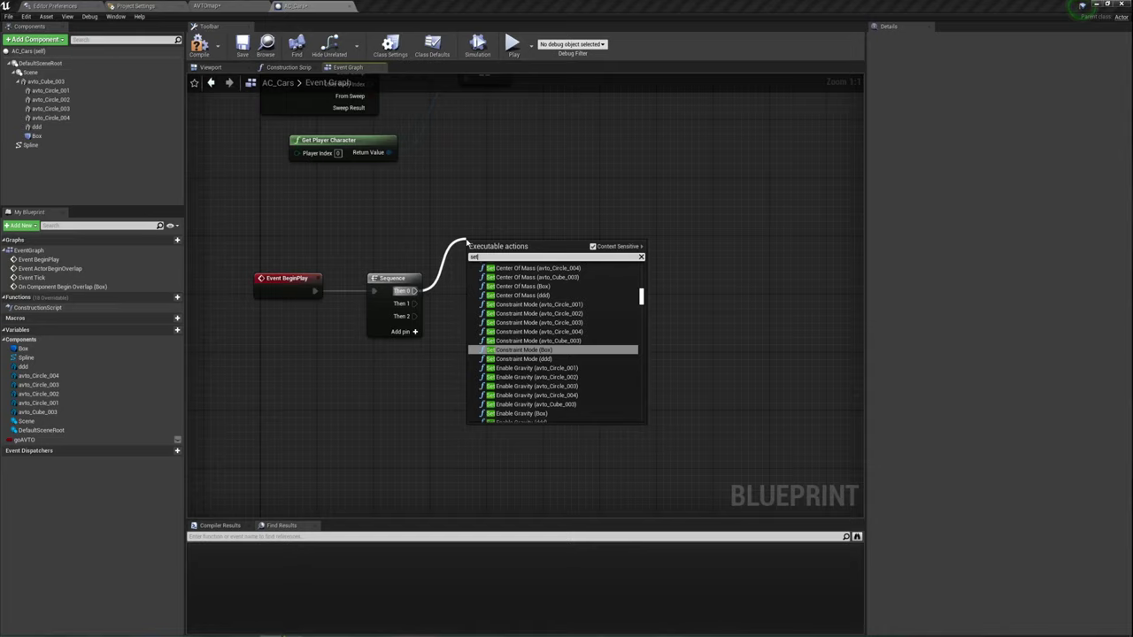
type("ti")
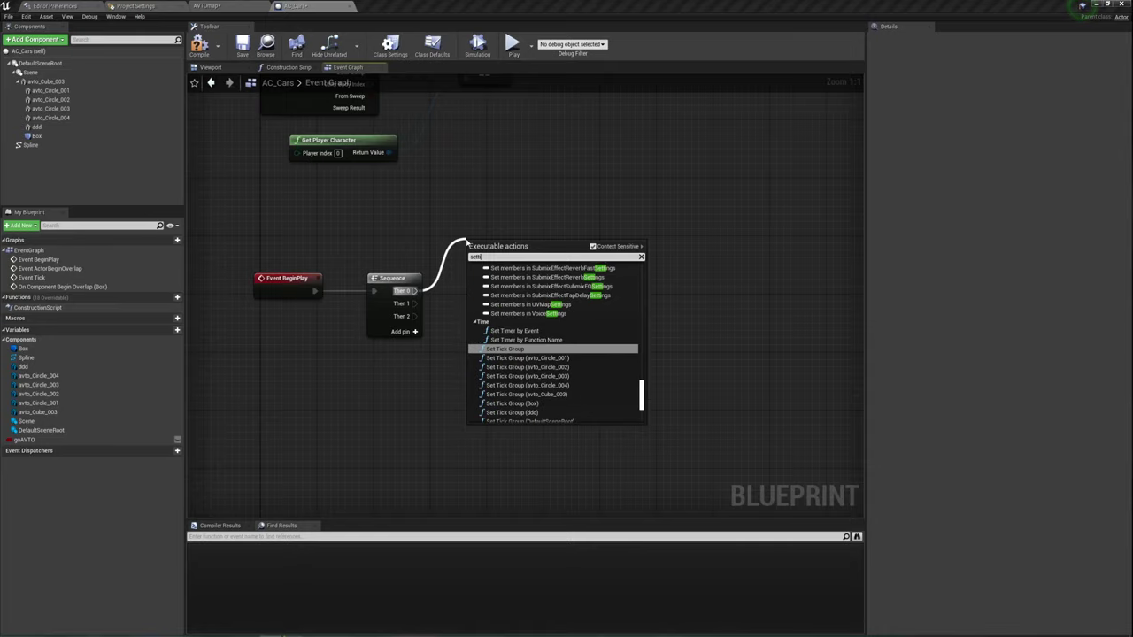
type("mer")
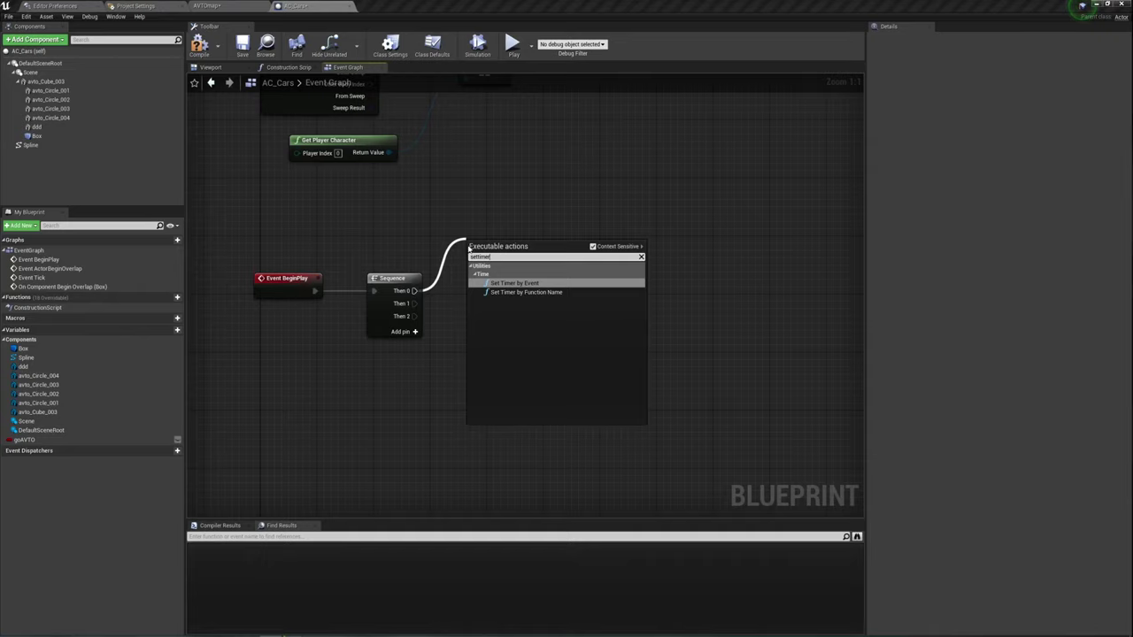
left_click(510, 188)
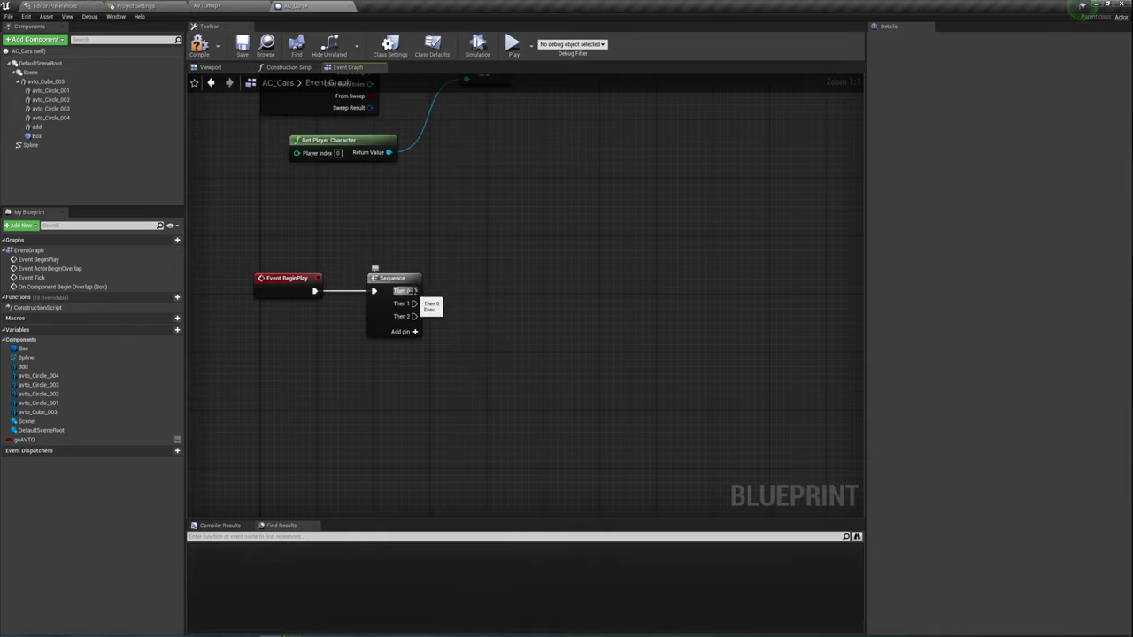
left_click_drag(414, 290, 500, 196)
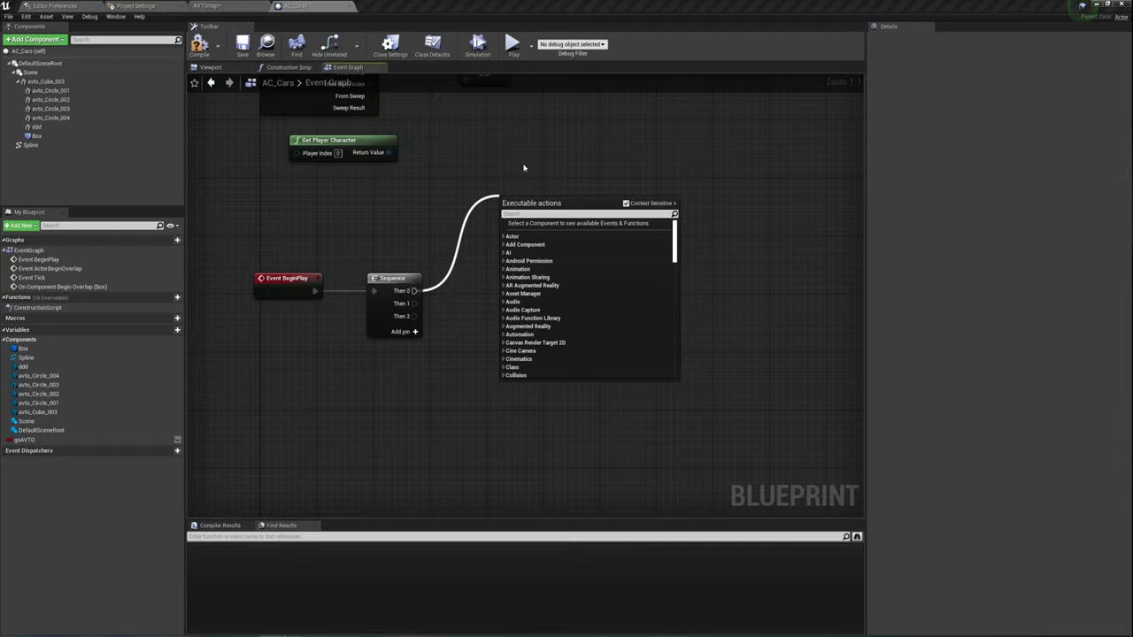
type("set time")
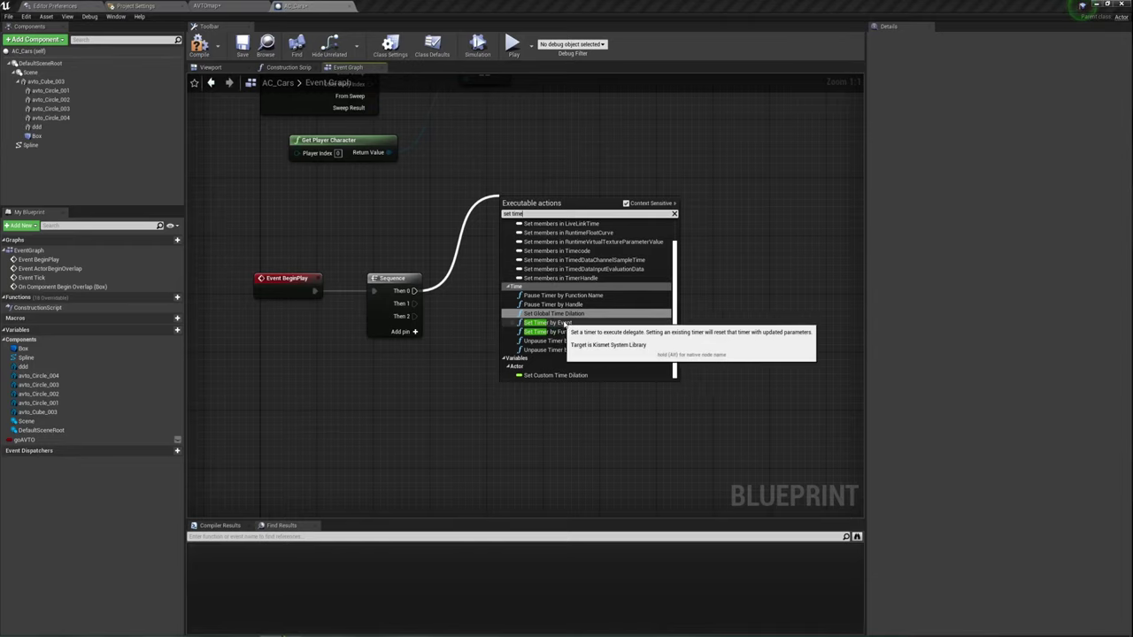
left_click(562, 324)
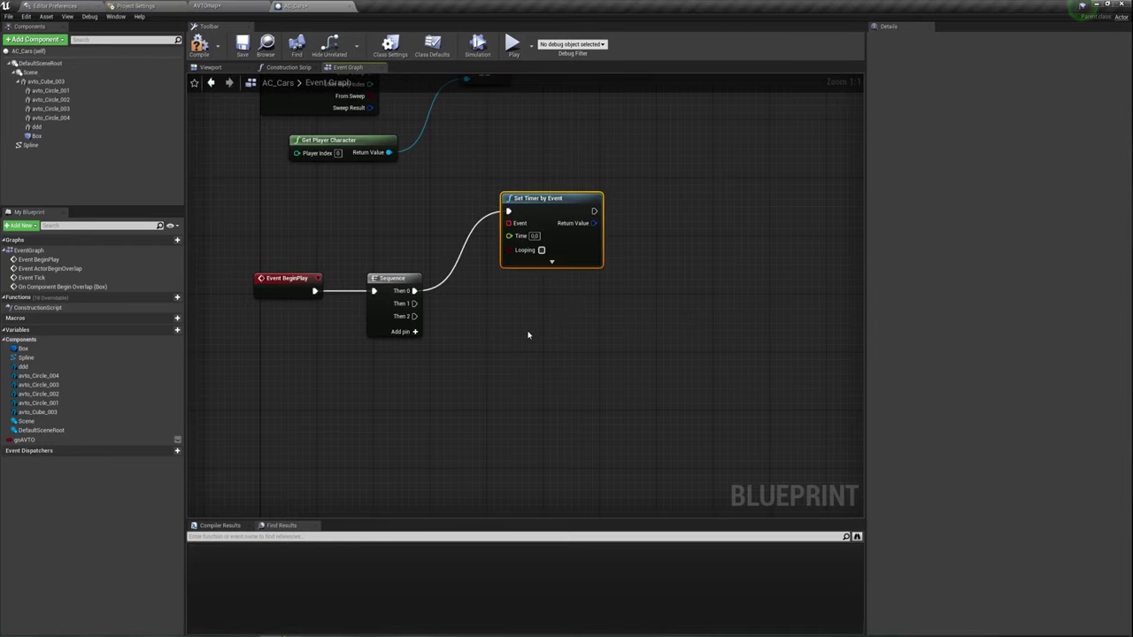
right_click_drag(529, 334, 545, 328)
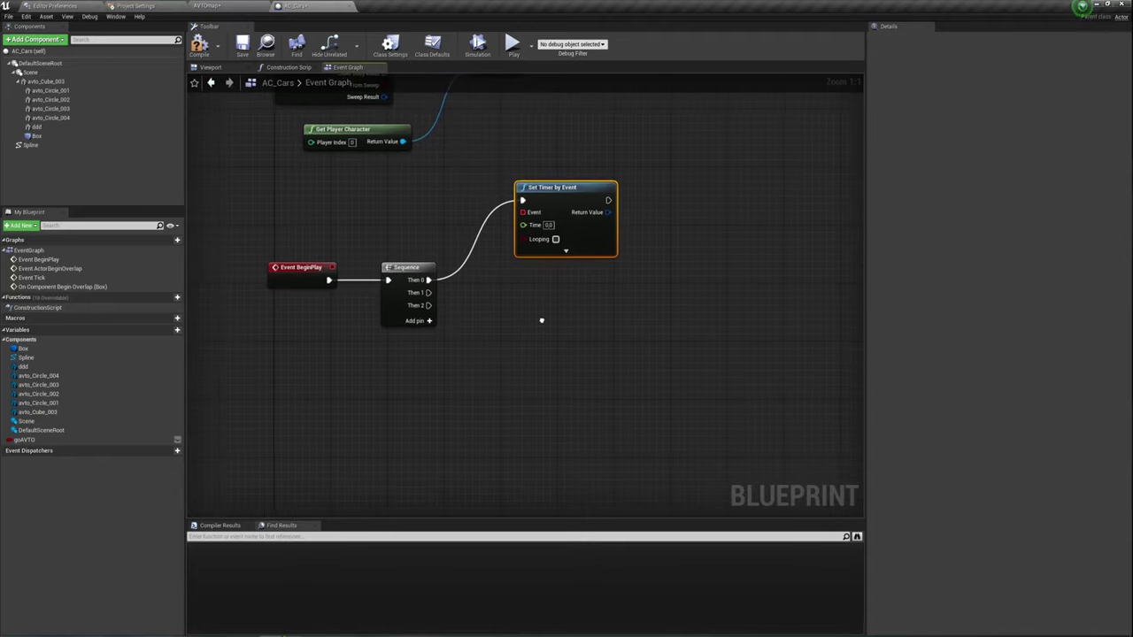
Give the timer a short Time interval, enable Looping, and reposition the node.
left_click(550, 225)
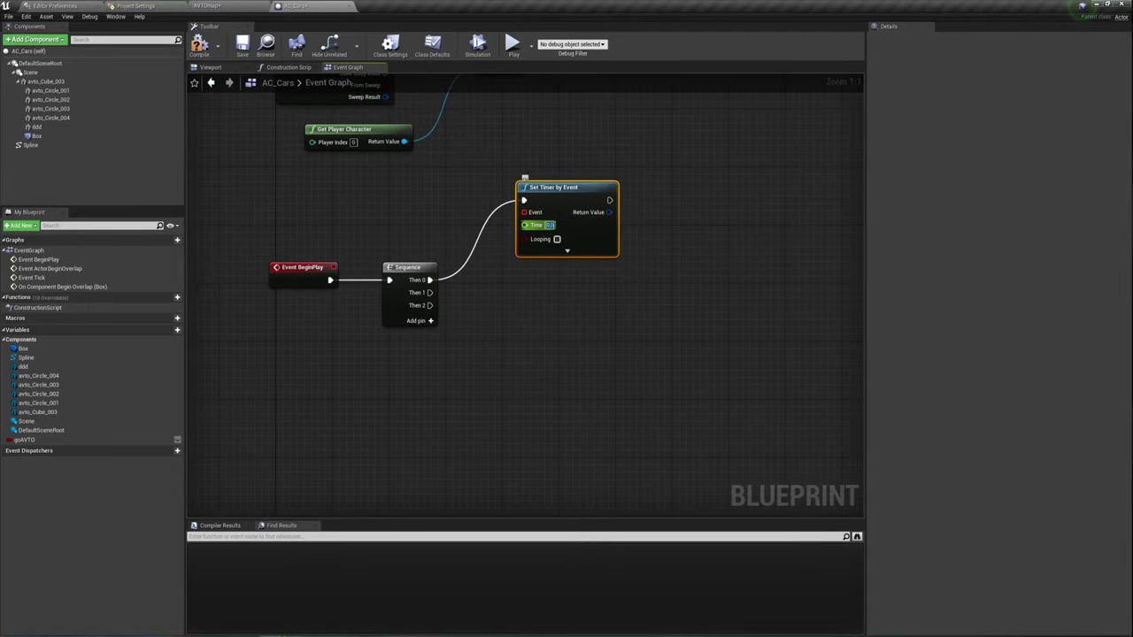
type("0.3")
key("Return")
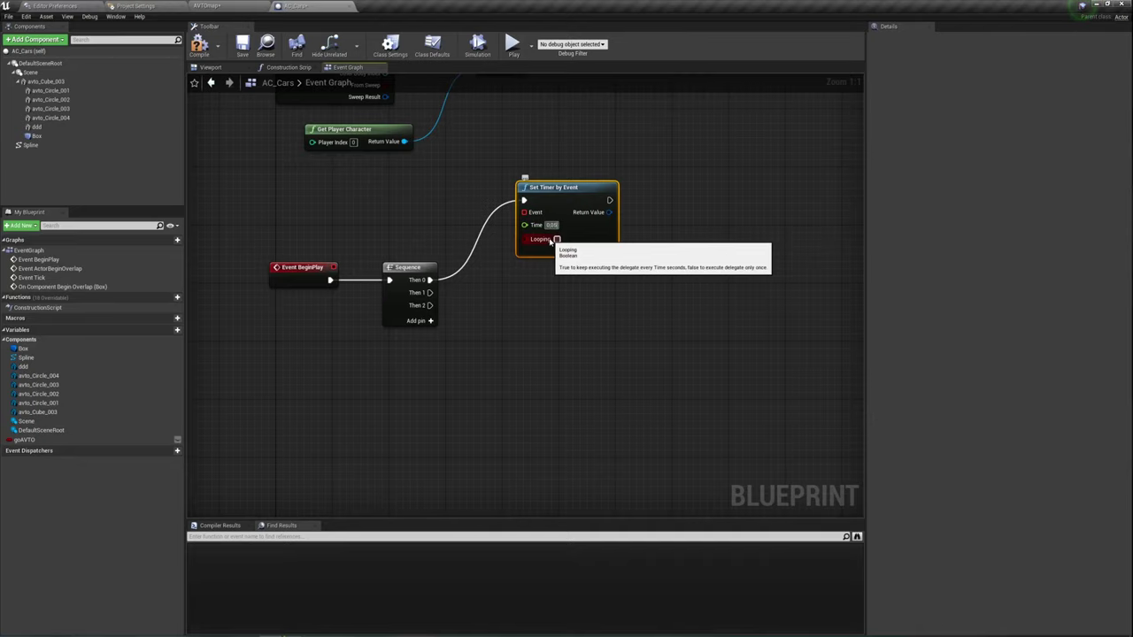
left_click(543, 286)
right_click_drag(512, 342, 501, 299)
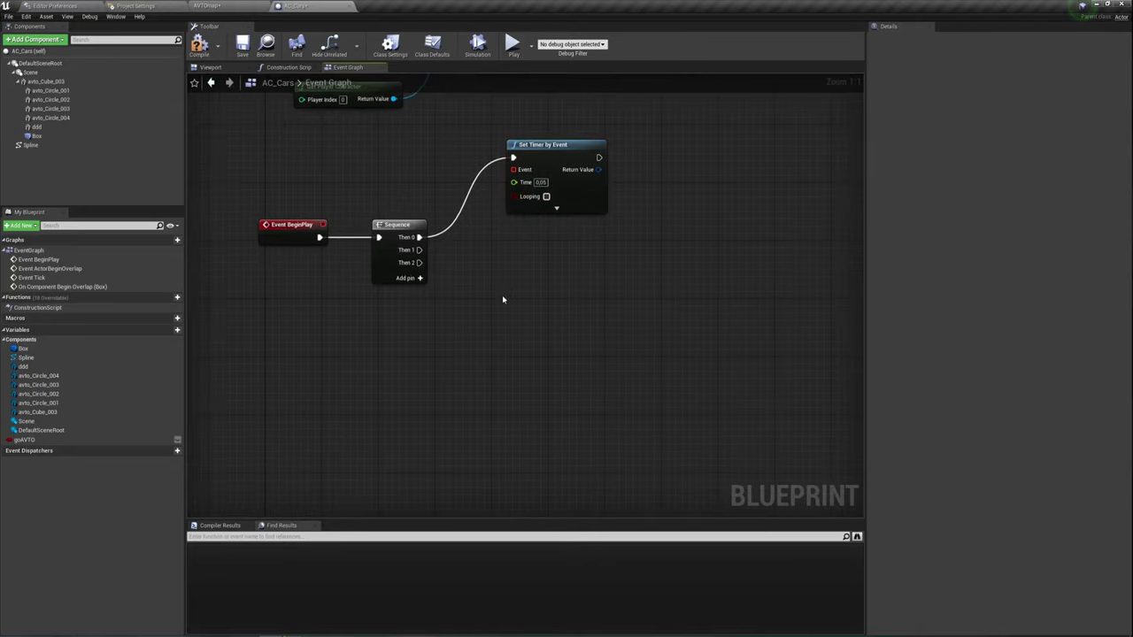
left_click(546, 197)
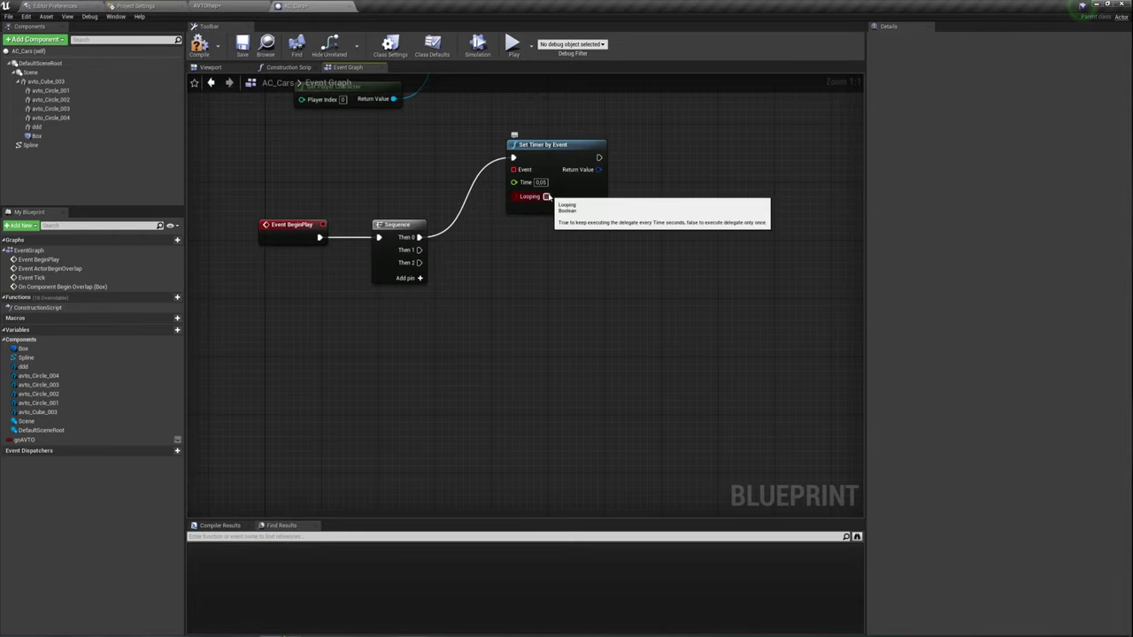
right_click_drag(548, 203, 363, 383)
left_click_drag(374, 334, 751, 235)
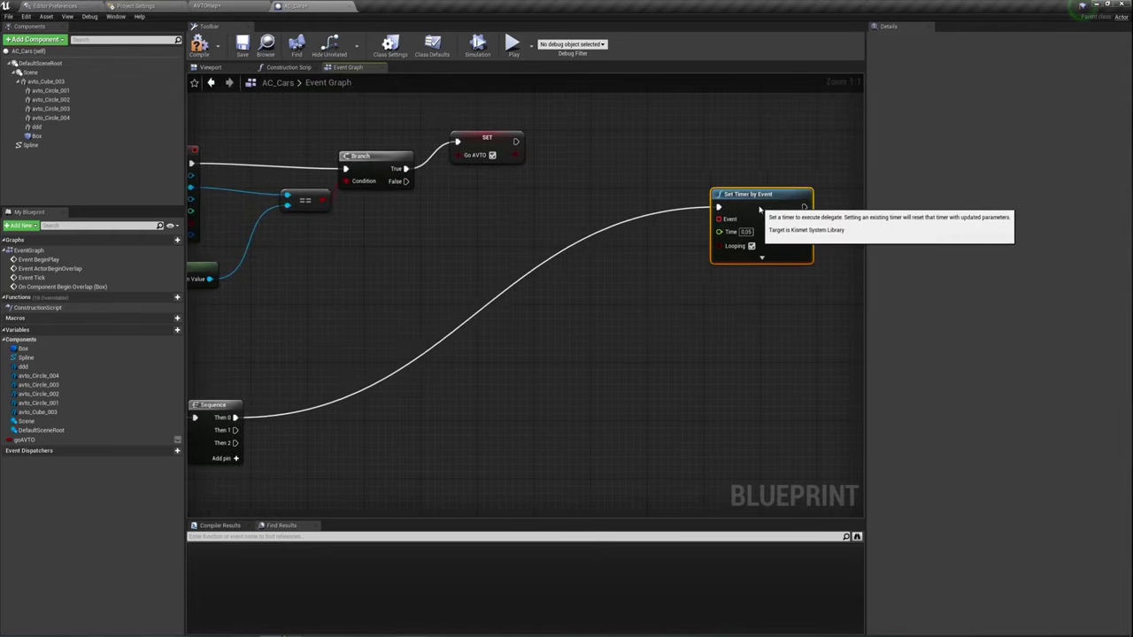
scroll(617, 376, "down", 4)
right_click_drag(617, 378, 521, 273)
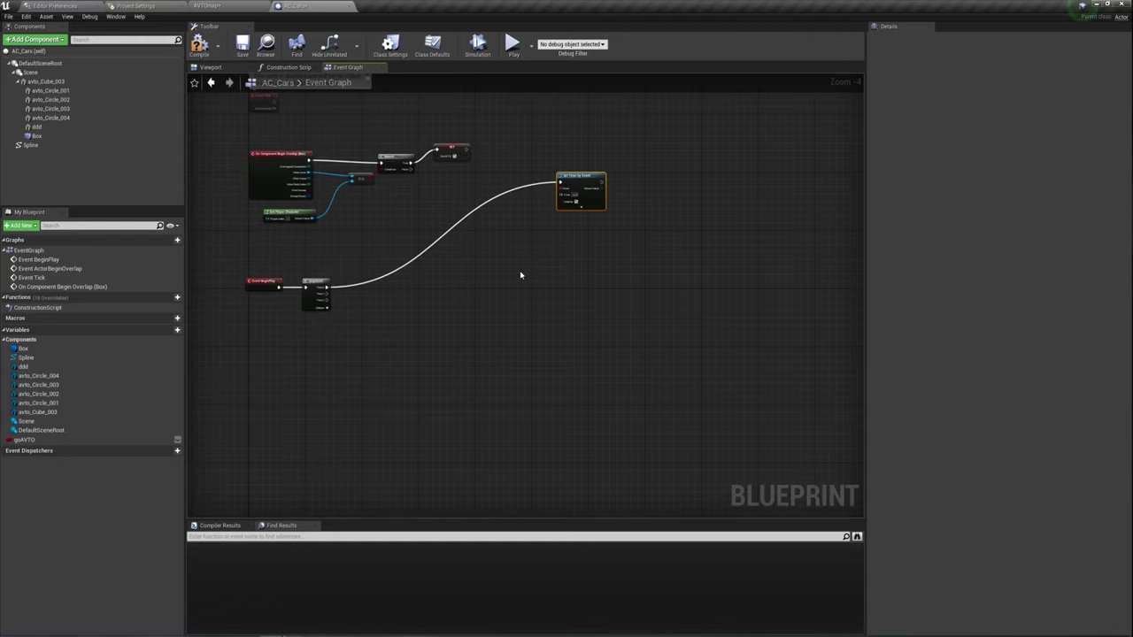
scroll(521, 273, "up", 3)
Bind a new custom event named TurnEvent to the timer's Event pin and place it below.
right_click_drag(646, 215, 569, 251)
left_click_drag(513, 162, 477, 227)
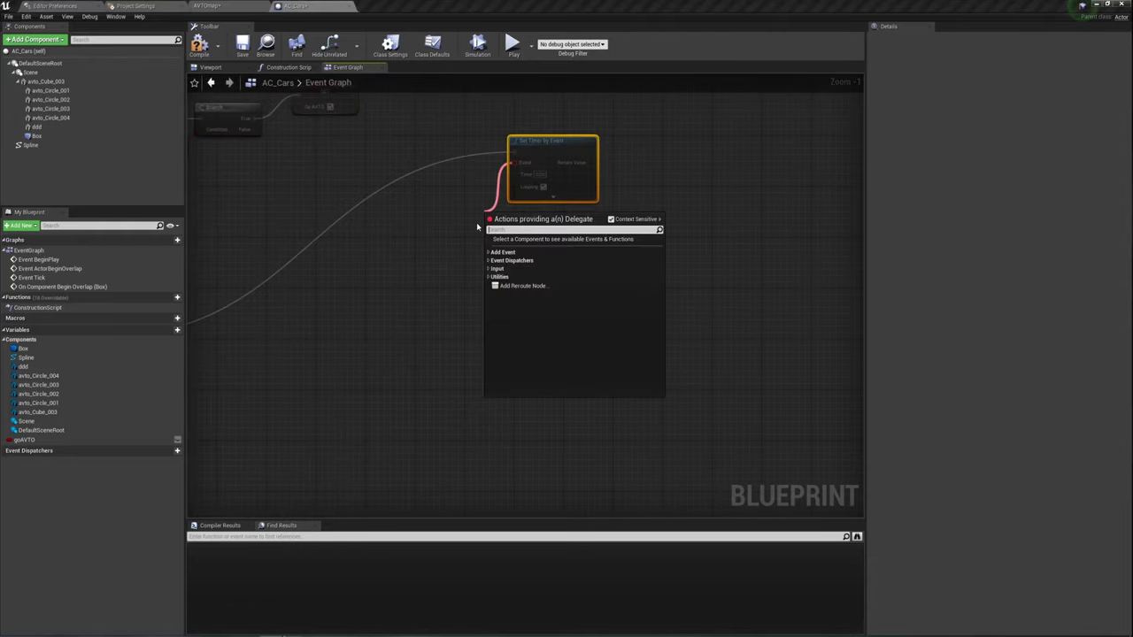
type("cust")
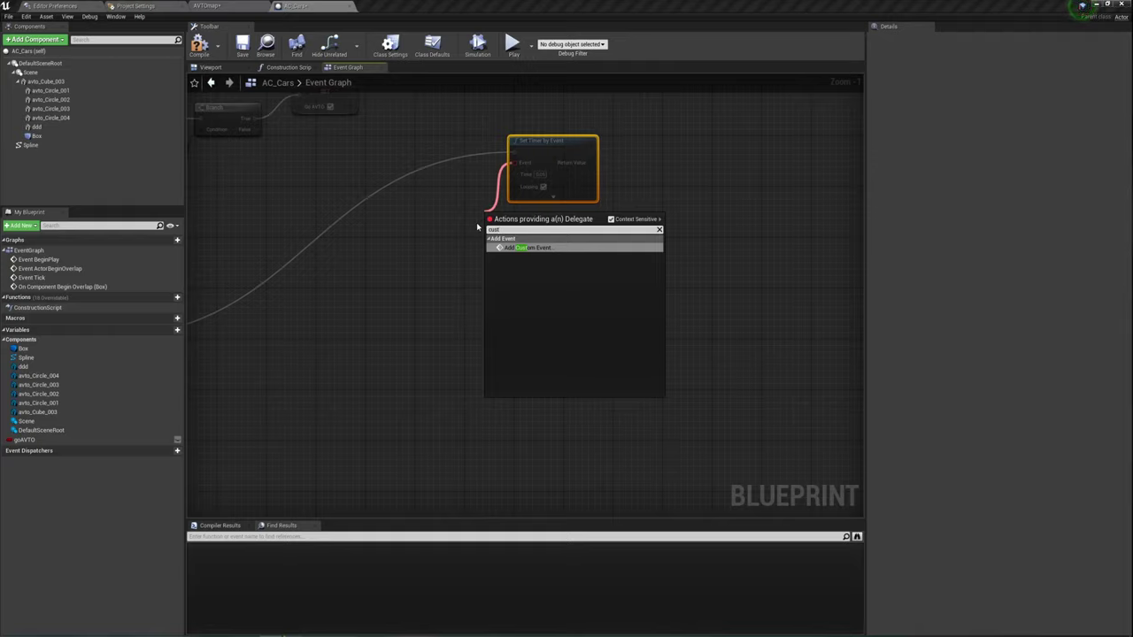
left_click(551, 248)
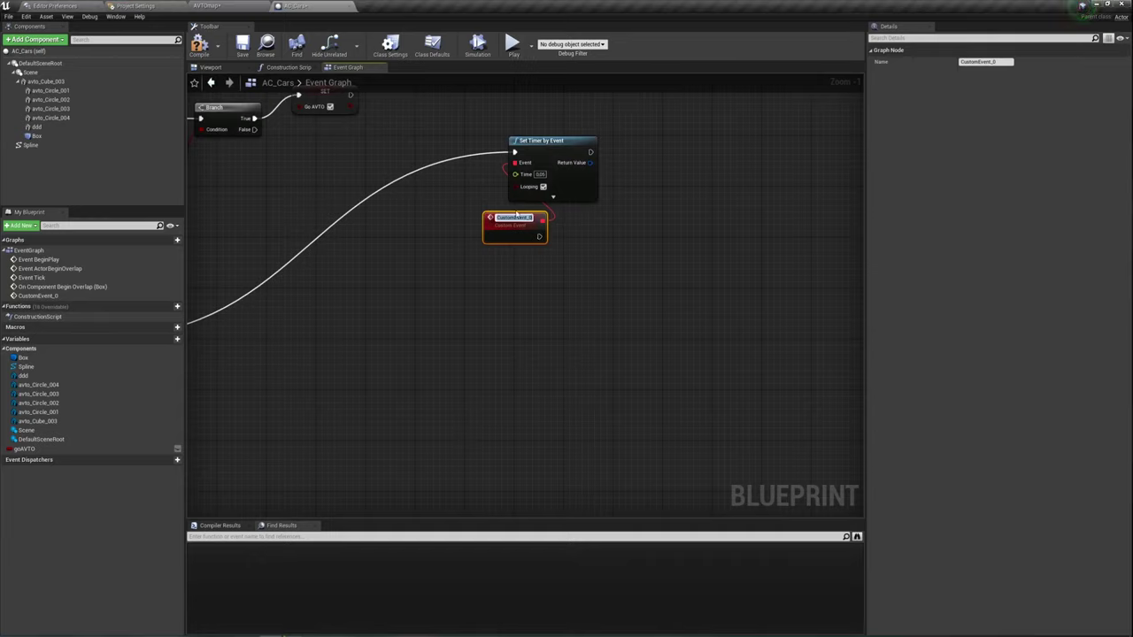
key("BackSpace")
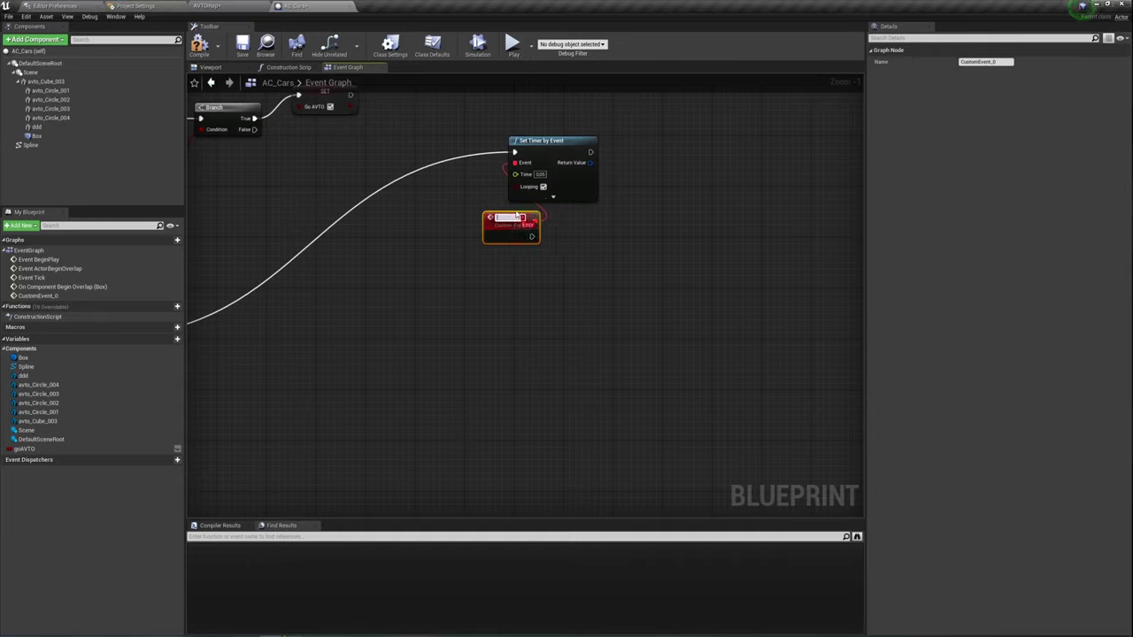
type("TurnEvent")
key("Return")
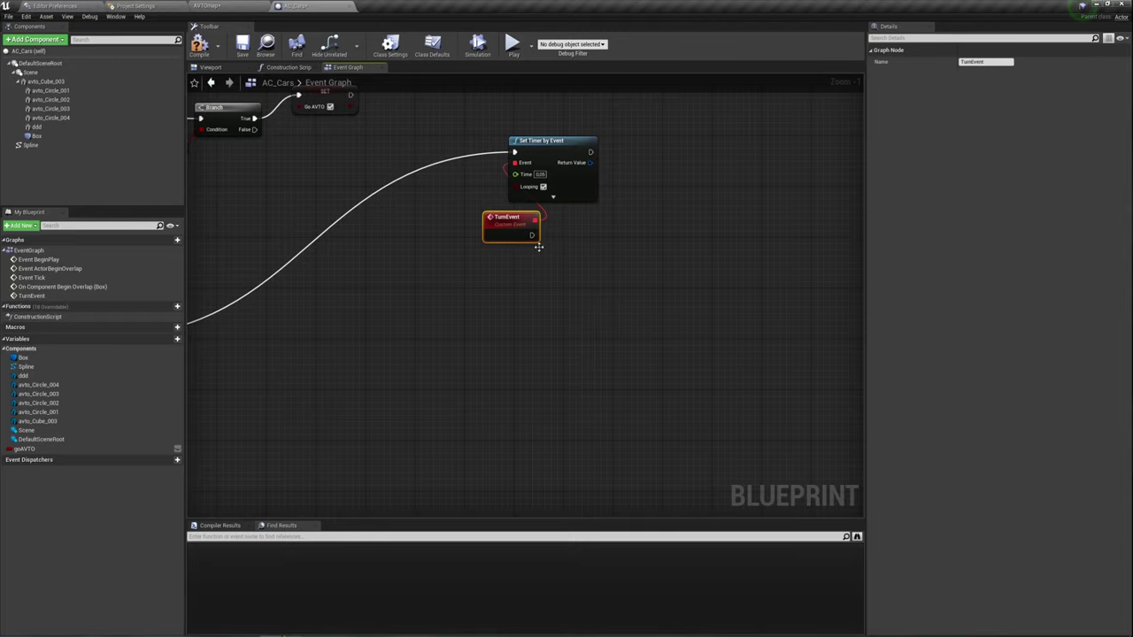
right_click_drag(509, 219, 406, 168)
left_click_drag(405, 168, 391, 195)
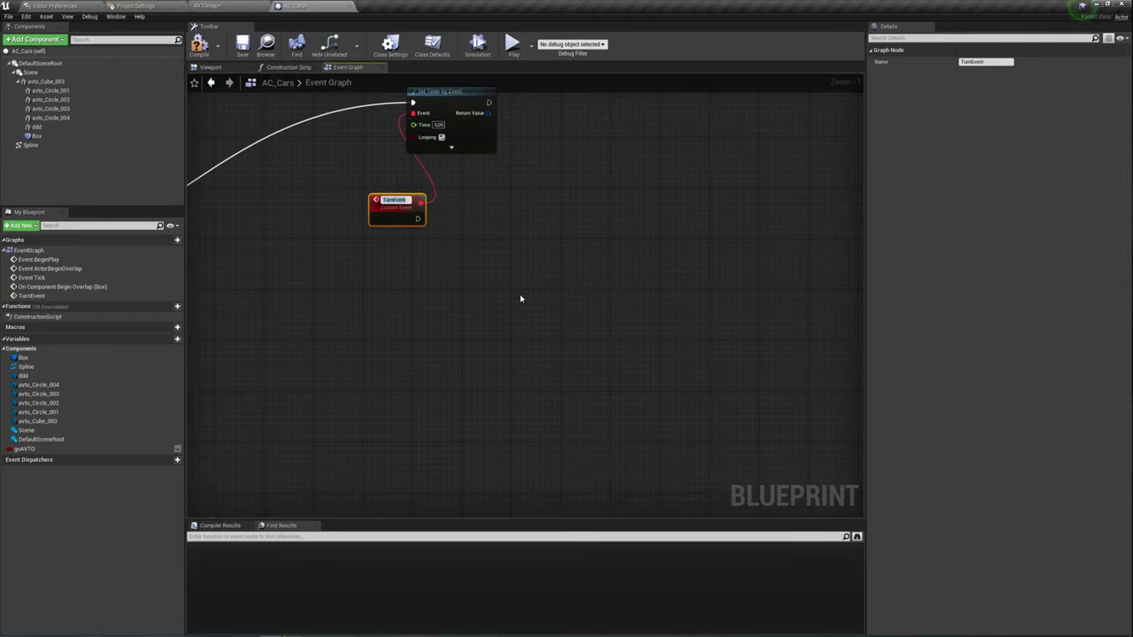
right_click_drag(470, 232, 433, 220)
left_click_drag(381, 194, 474, 196)
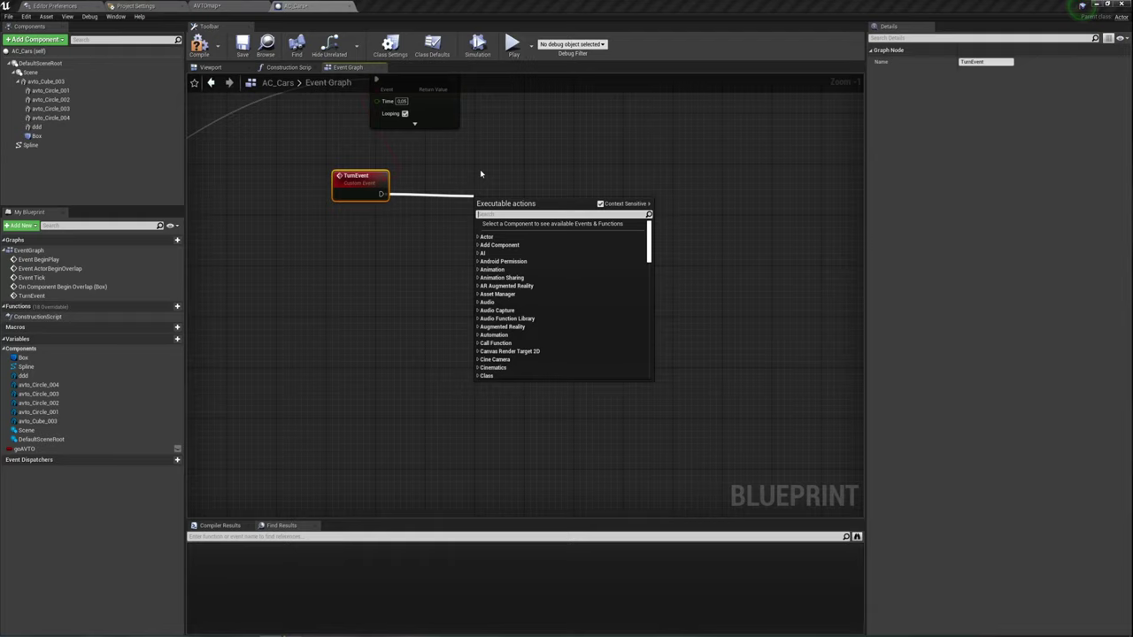
Add a Sequence node after TurnEvent and position it beside the event.
type("se")
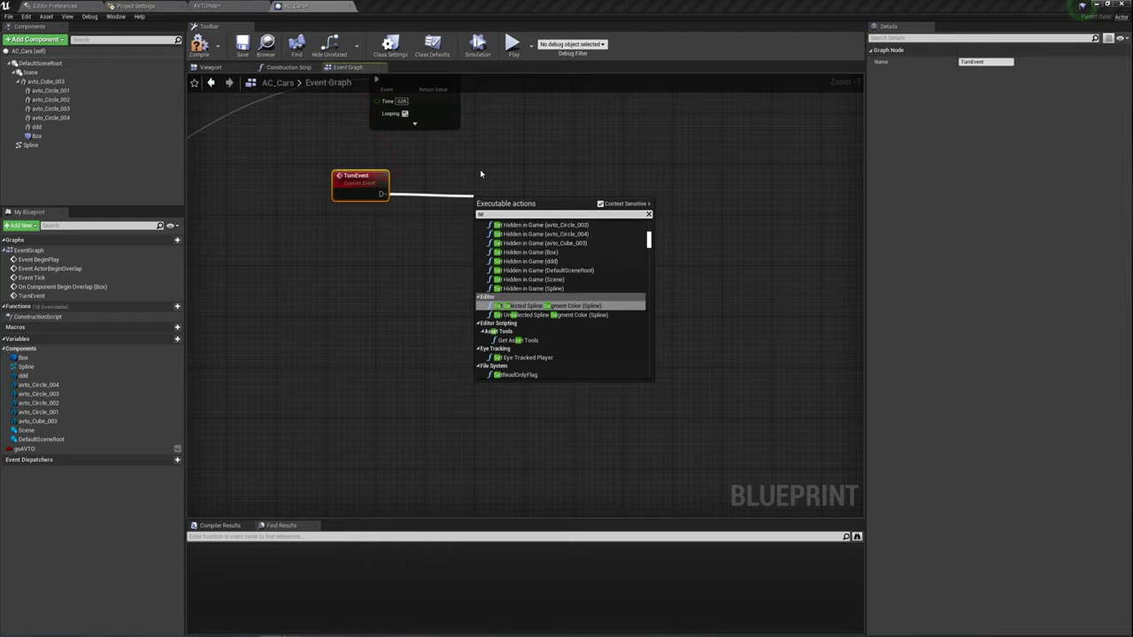
type("q")
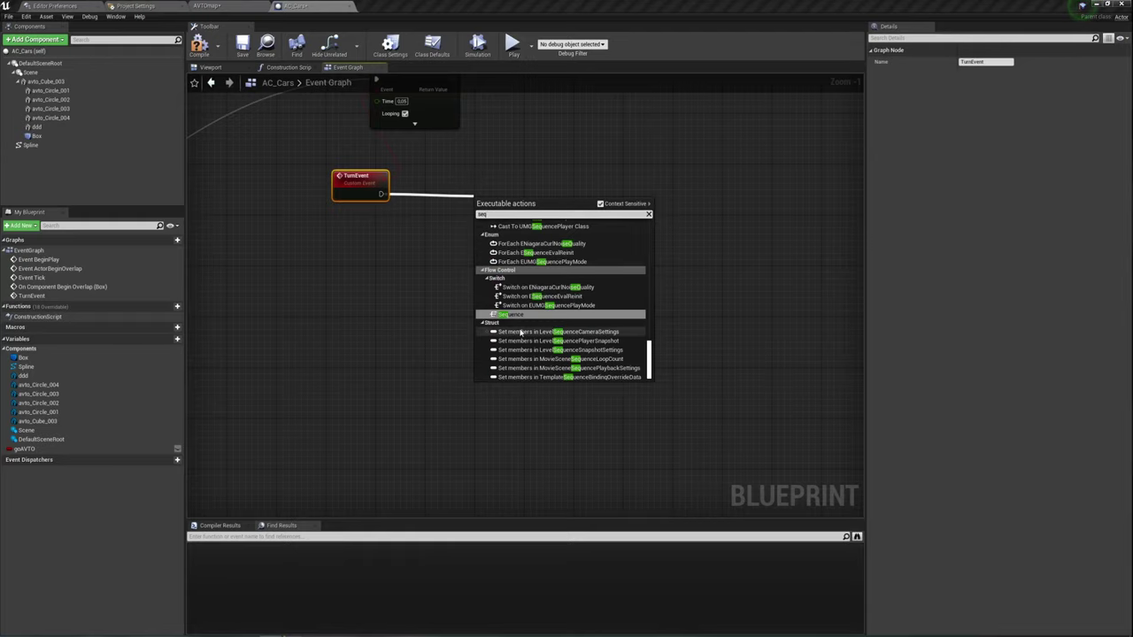
left_click(521, 315)
right_click_drag(518, 245, 455, 235)
mouse_move(429, 189)
left_mouse_down()
mouse_move(459, 169)
mouse_move(443, 174)
left_mouse_up()
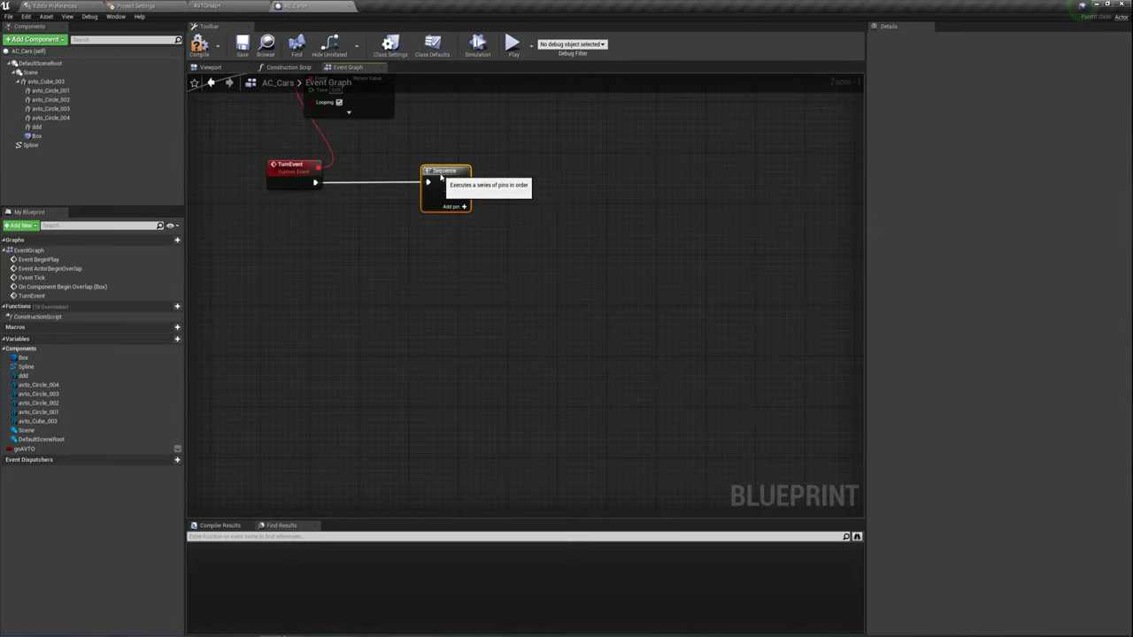
right_click_drag(528, 253, 468, 318)
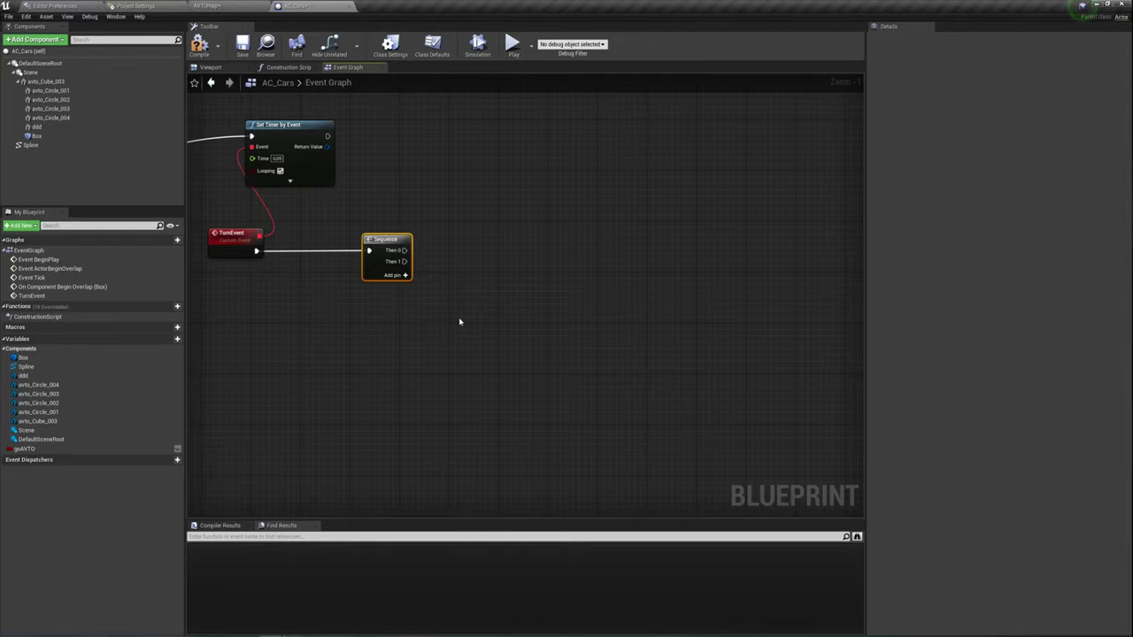
right_click_drag(374, 316, 357, 328)
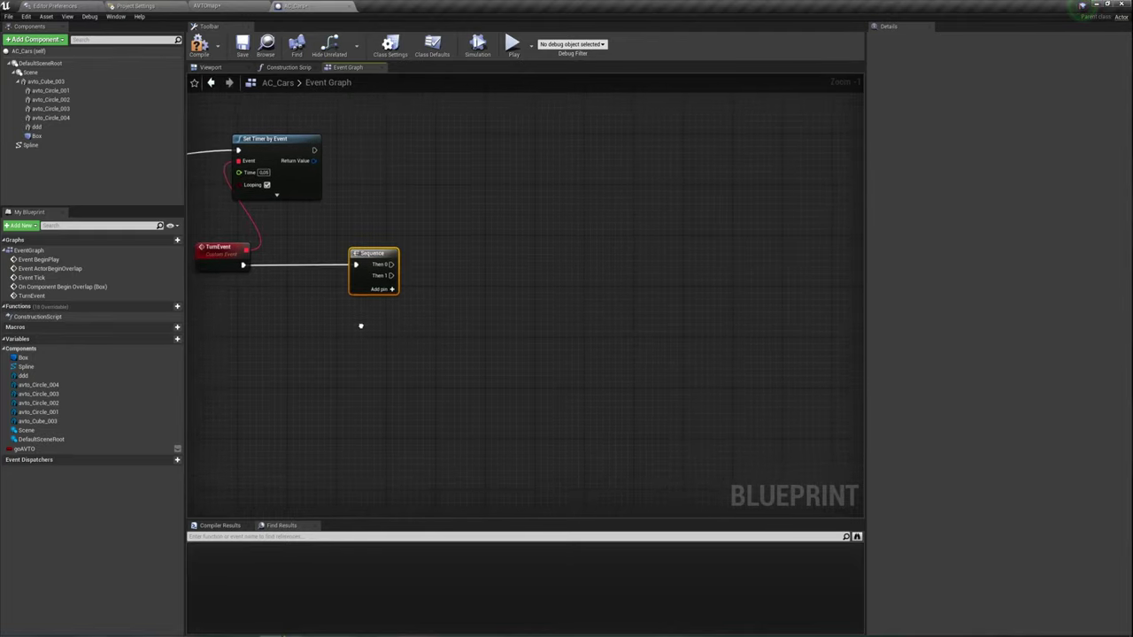
Create a new Float variable named Ve.
left_click(171, 342)
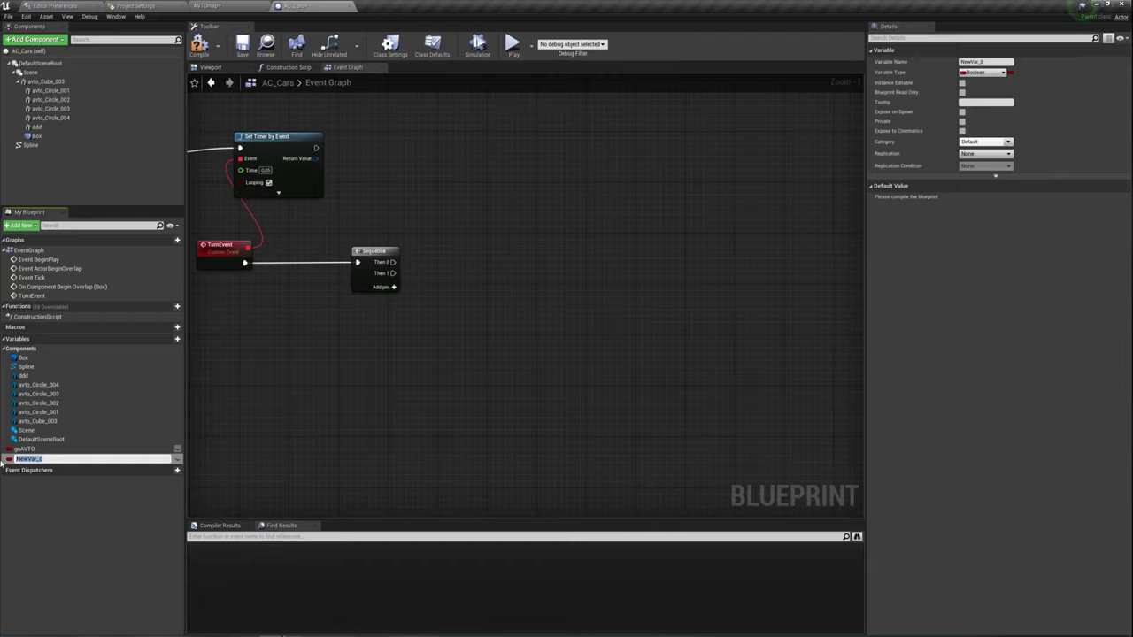
type("Ve")
key("Return")
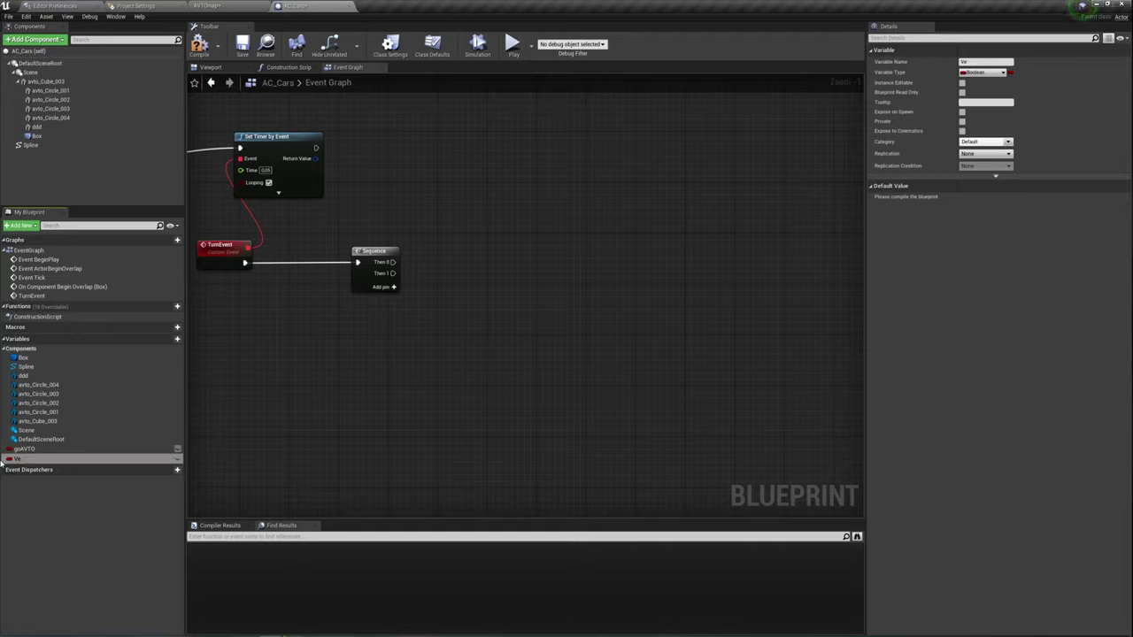
left_click(998, 73)
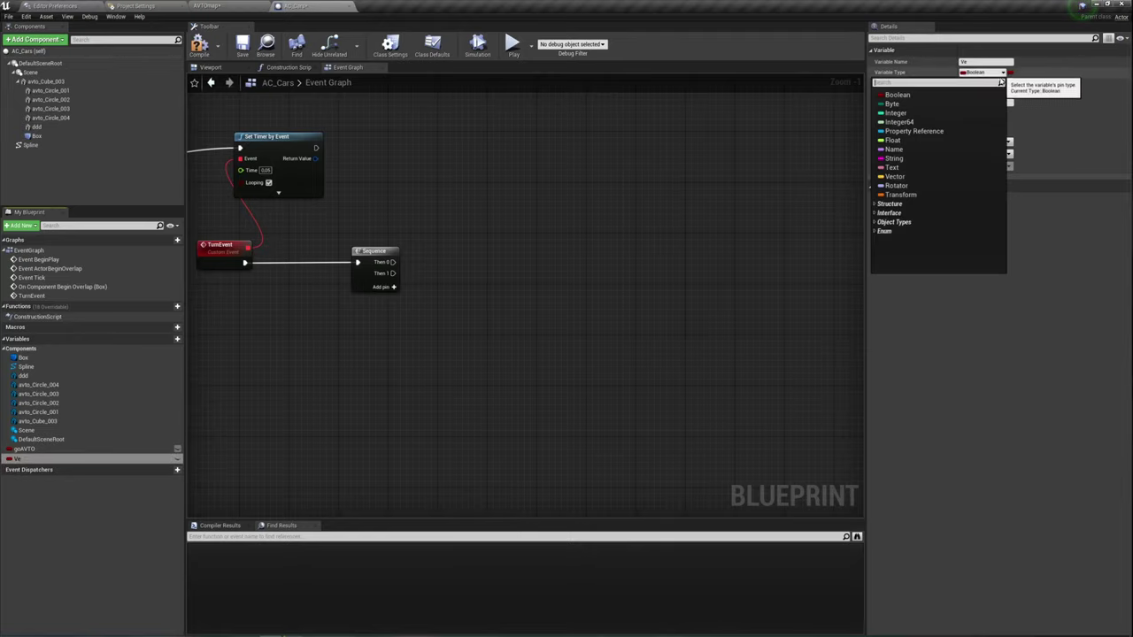
left_click(929, 143)
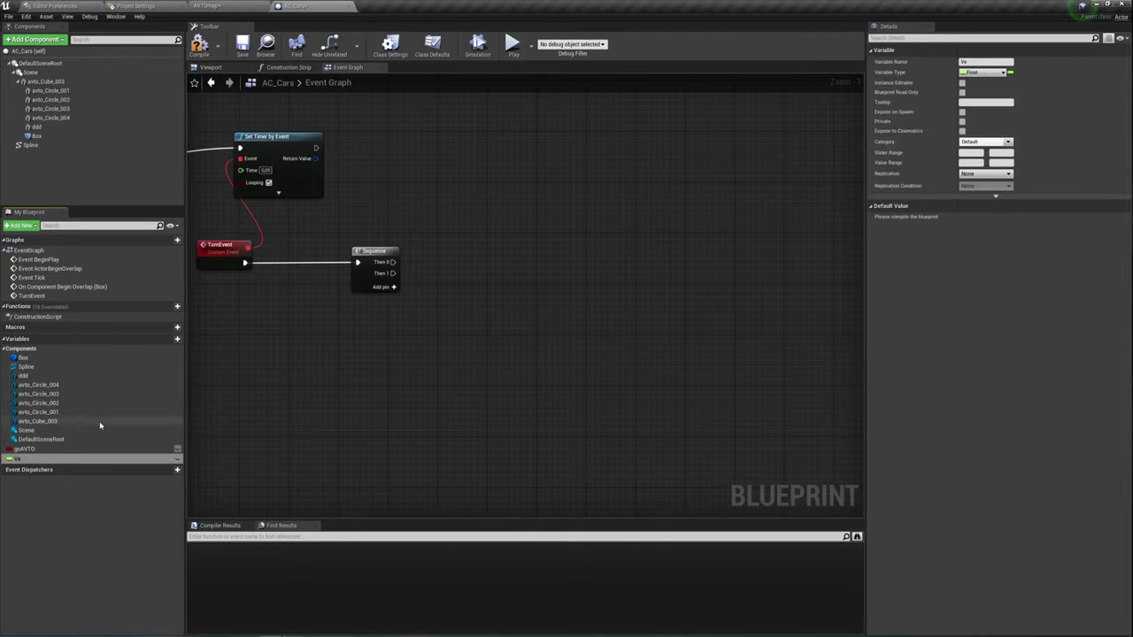
Place a Ve getter and two Branch nodes, one above the other, in the graph.
left_click_drag(23, 457, 438, 272)
left_click(453, 267)
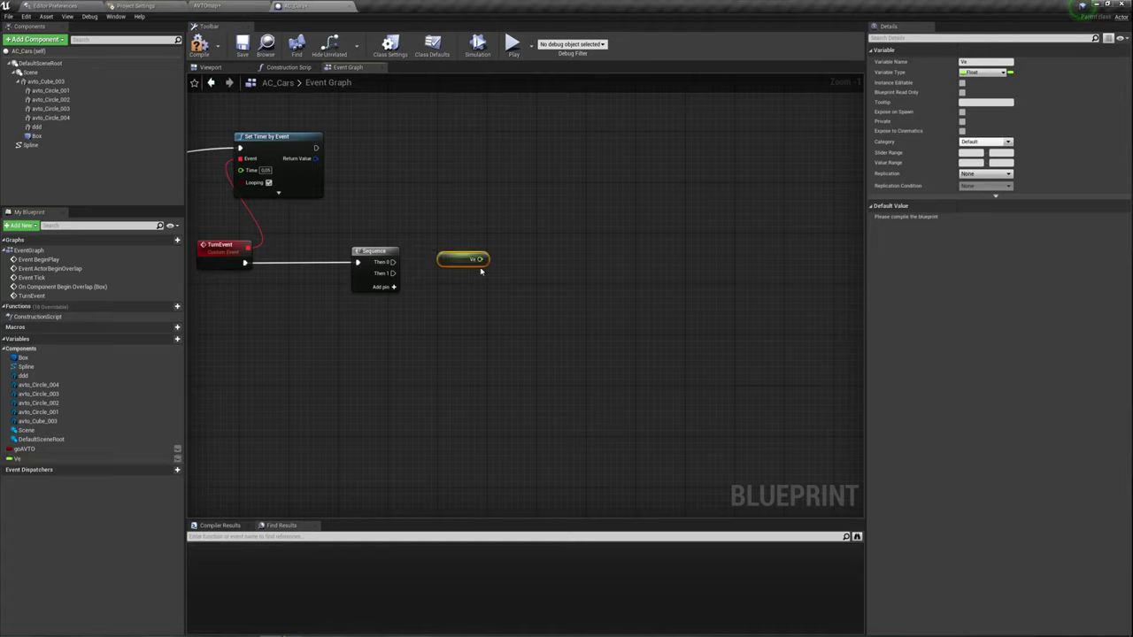
left_click(558, 187)
left_click(556, 325)
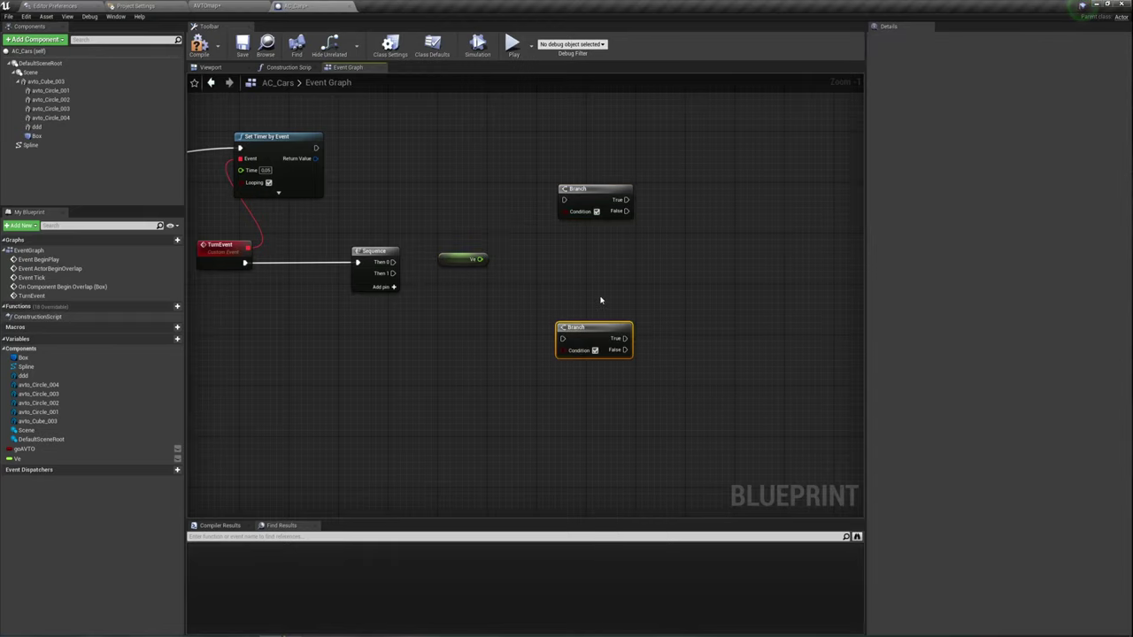
Duplicate Ve as Ve_0 and place a Ve_0 getter below the Ve getter.
right_click_drag(600, 300, 551, 271)
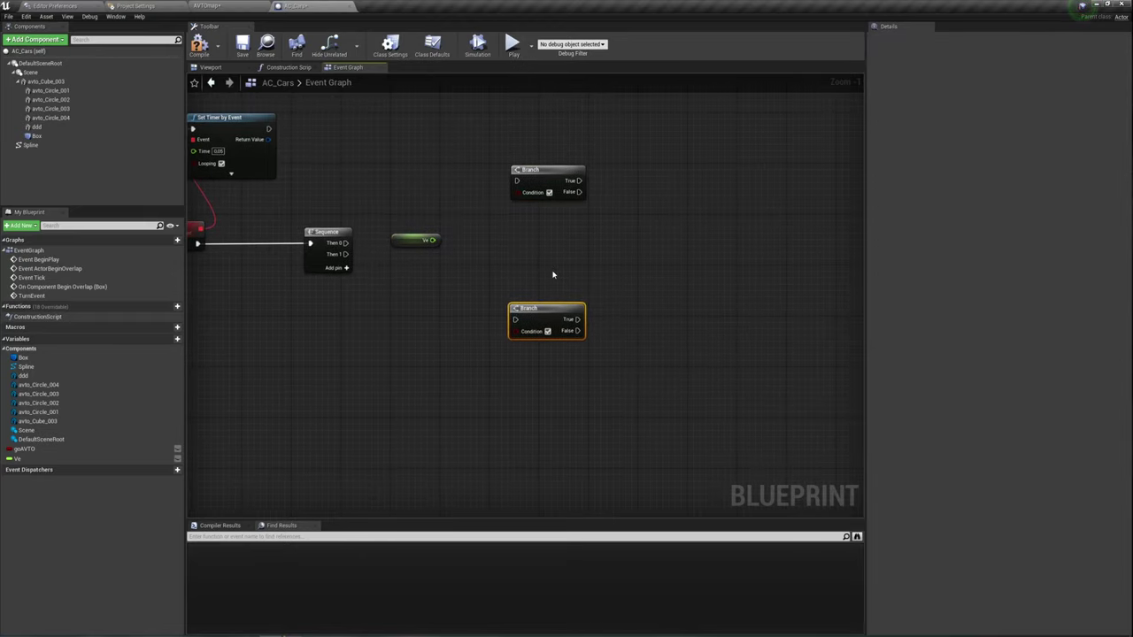
left_click(18, 458)
right_click(18, 459)
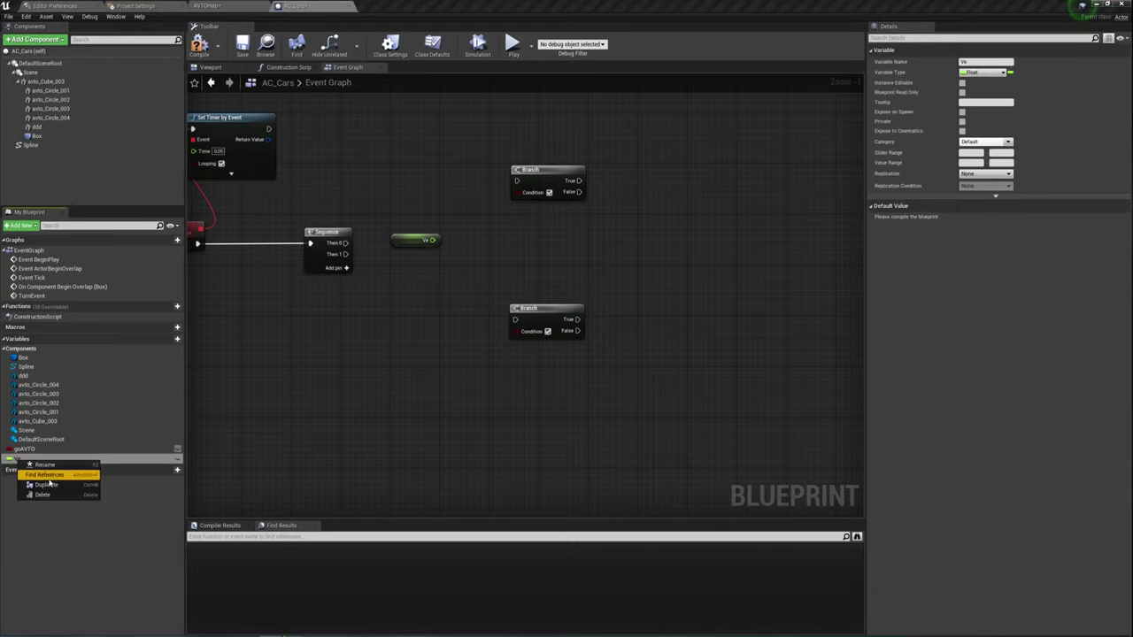
left_click(167, 438)
left_click_drag(59, 467, 406, 366, "ctrl")
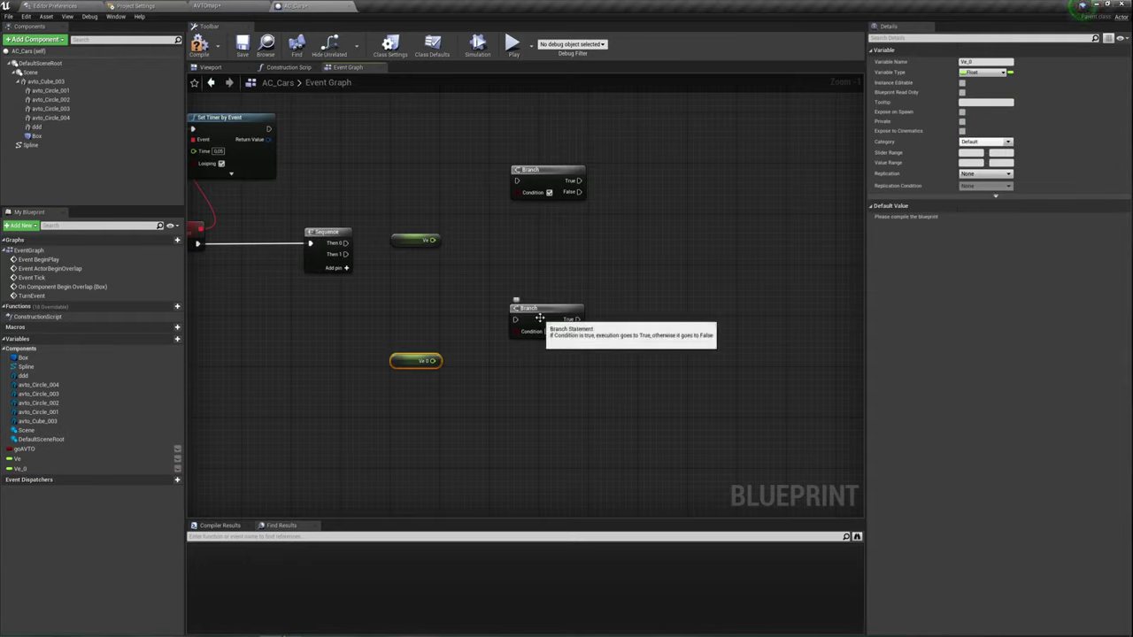
Wire Sequence Then 0 to the upper Branch and Then 1 to the lower Branch.
left_click_drag(543, 321, 553, 321)
left_click_drag(346, 254, 529, 319)
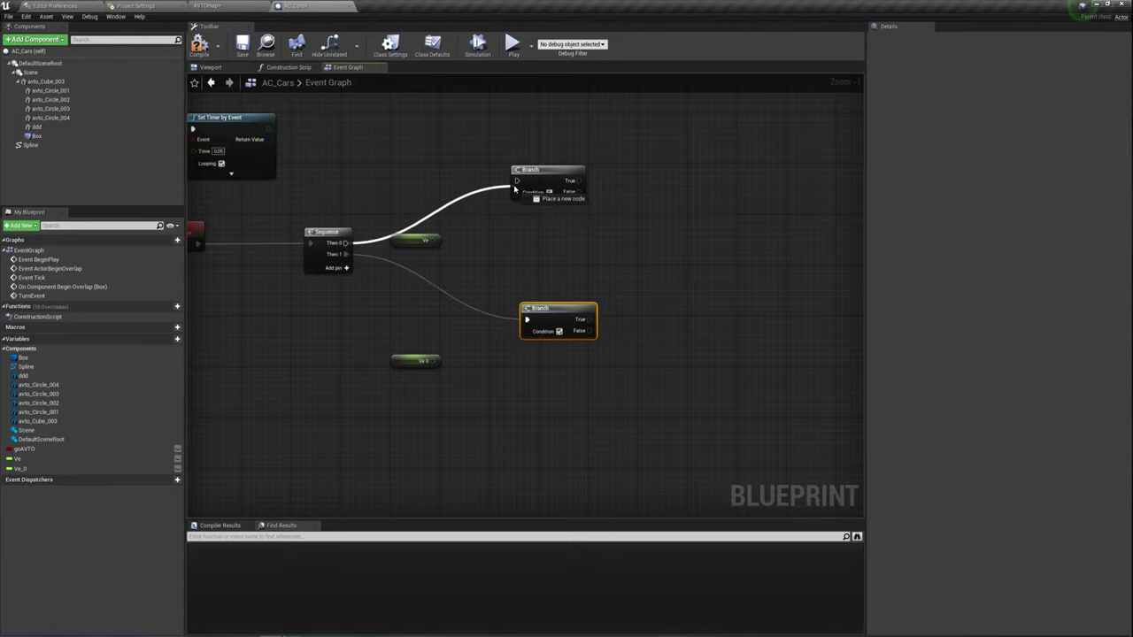
left_click_drag(345, 243, 517, 181)
mouse_move(521, 261)
right_mouse_down()
mouse_move(487, 272)
mouse_move(480, 264)
right_mouse_up()
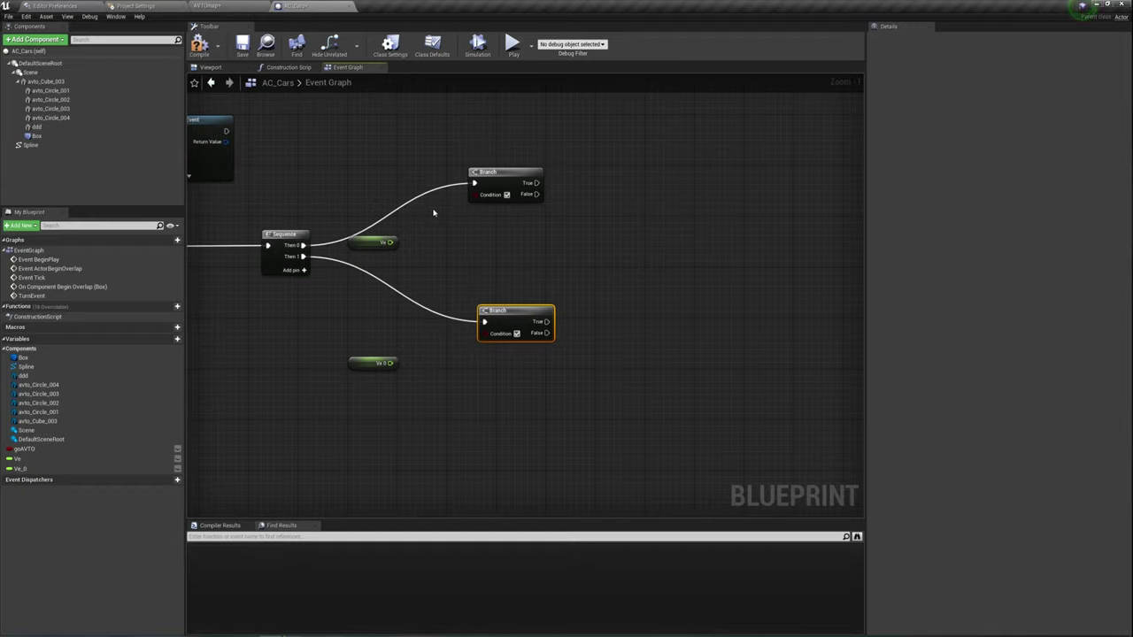
left_click_drag(498, 184, 506, 181)
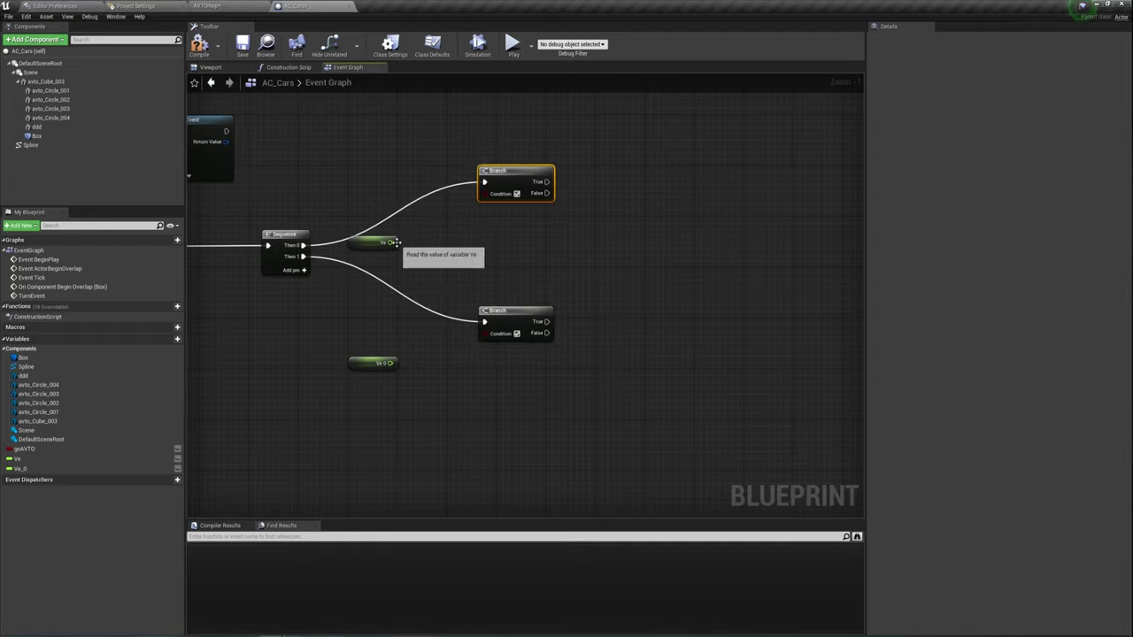
left_click_drag(389, 242, 433, 249)
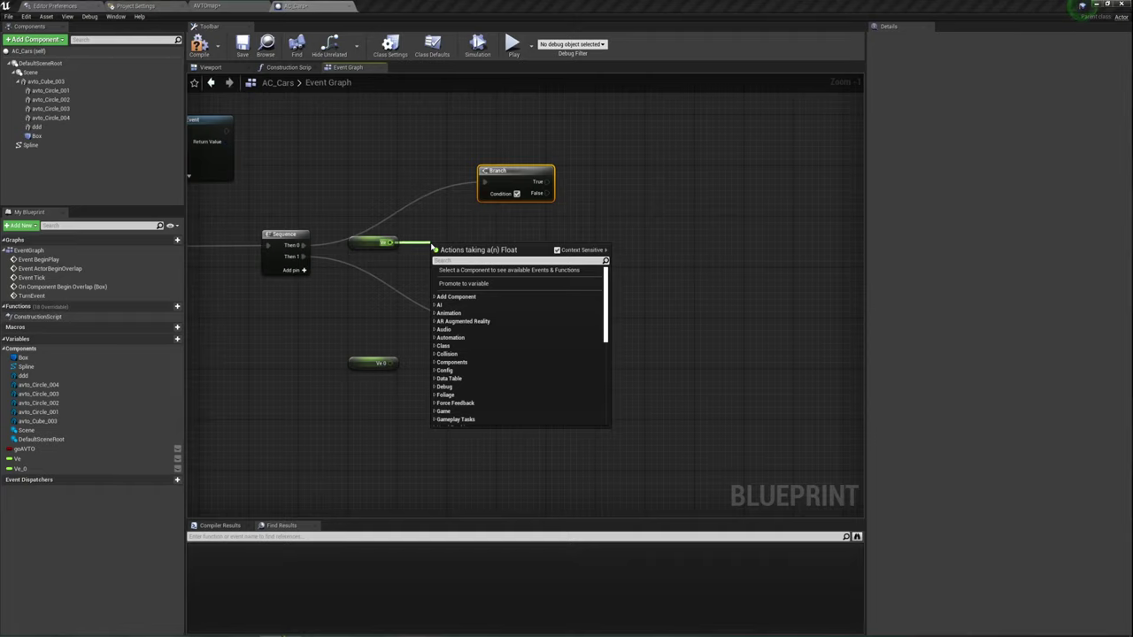
Add a float comparison of Ve against 360 feeding the upper Branch's Condition.
type("<360")
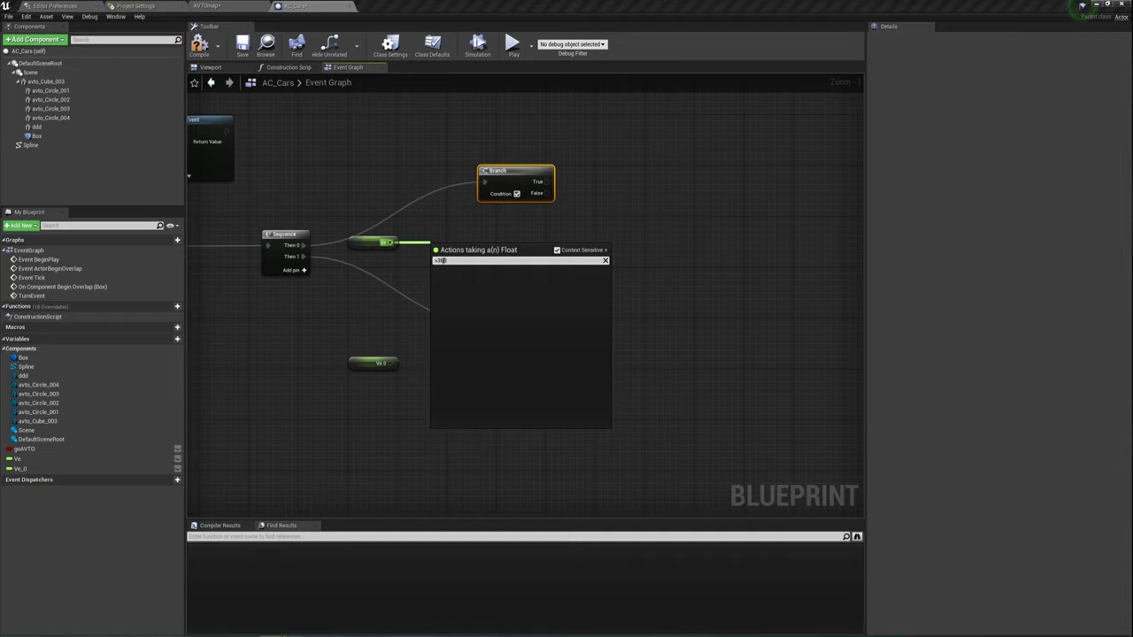
key("BackSpace")
key("BackSpace")
key("BackSpace")
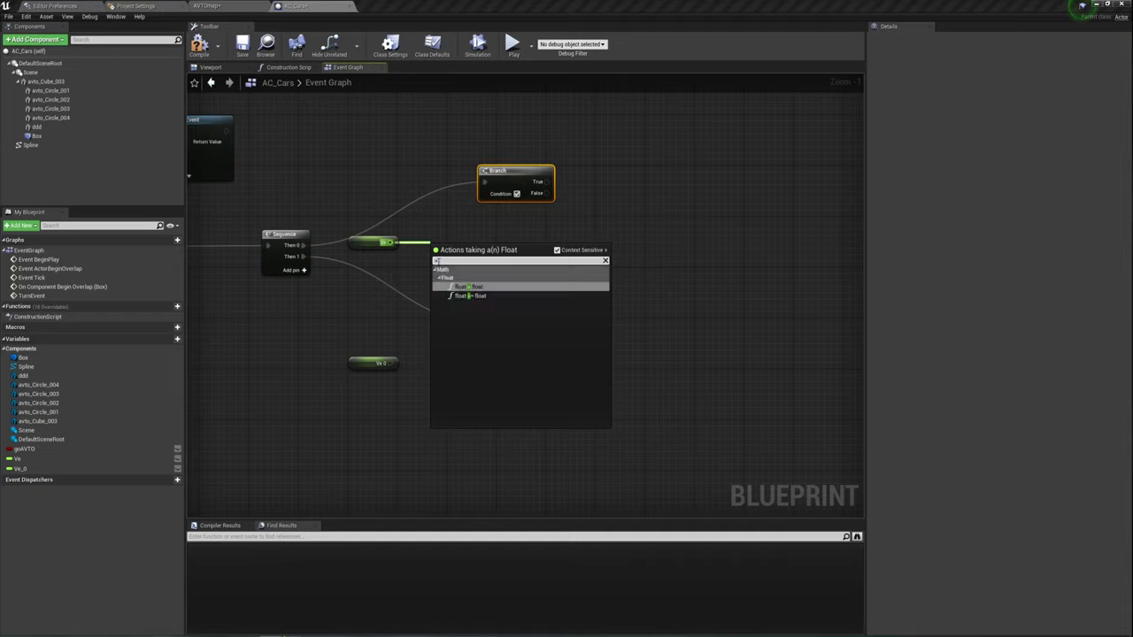
left_click(481, 288)
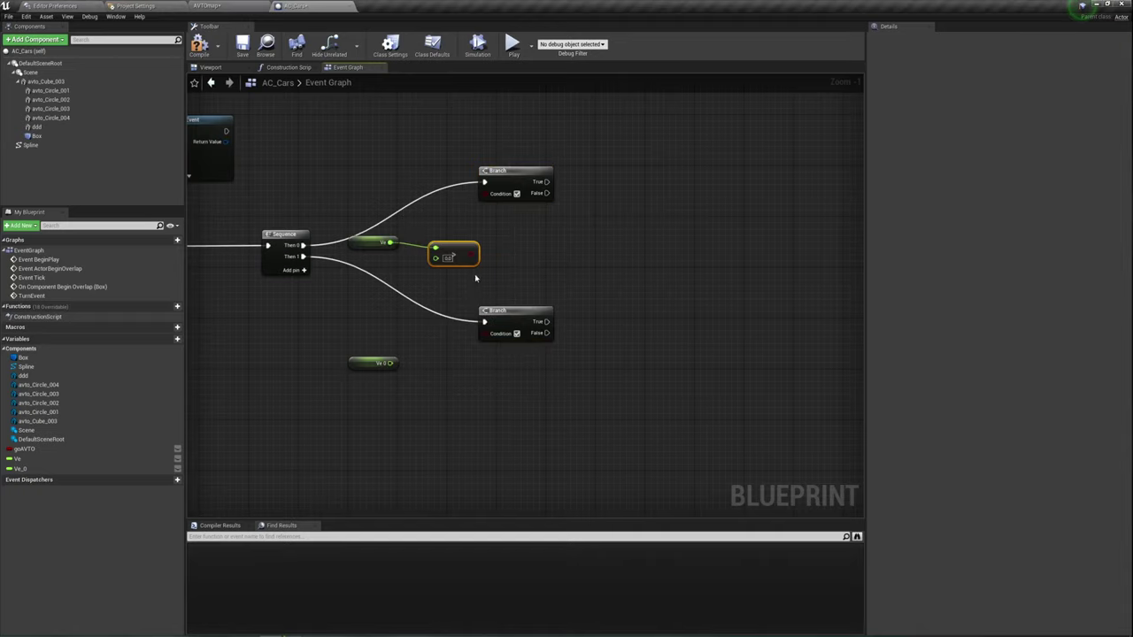
left_click_drag(475, 256, 485, 194)
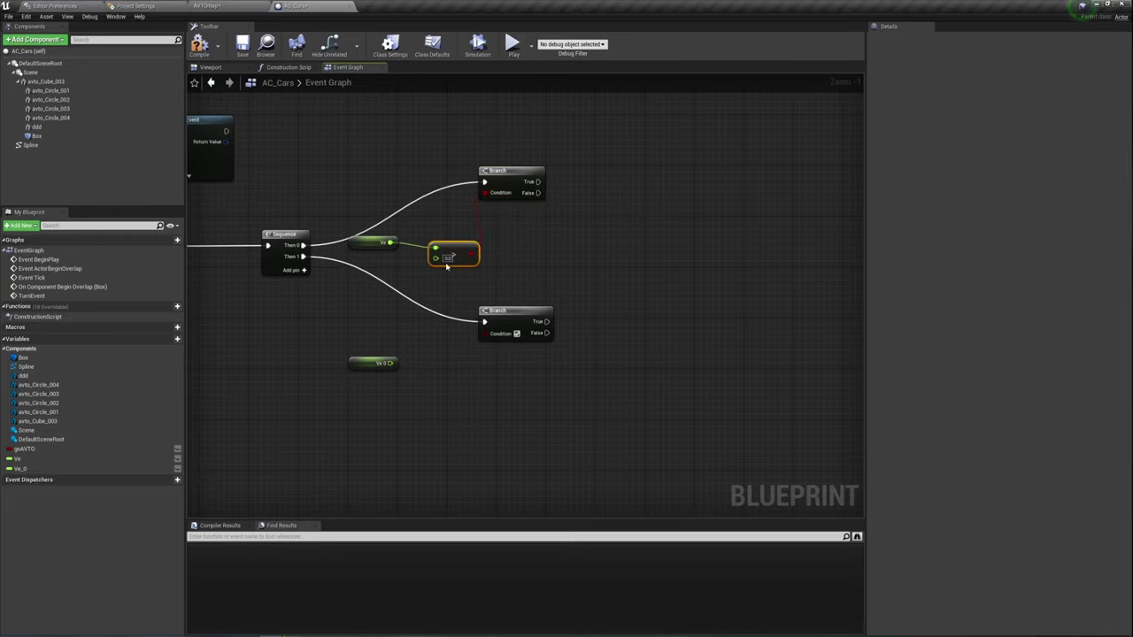
type("3000")
left_click(431, 369)
Copy the comparison, feed it Ve_0, and wire it to the lower Branch's Condition.
left_click(466, 259)
key("ctrl+c")
key("ctrl+v")
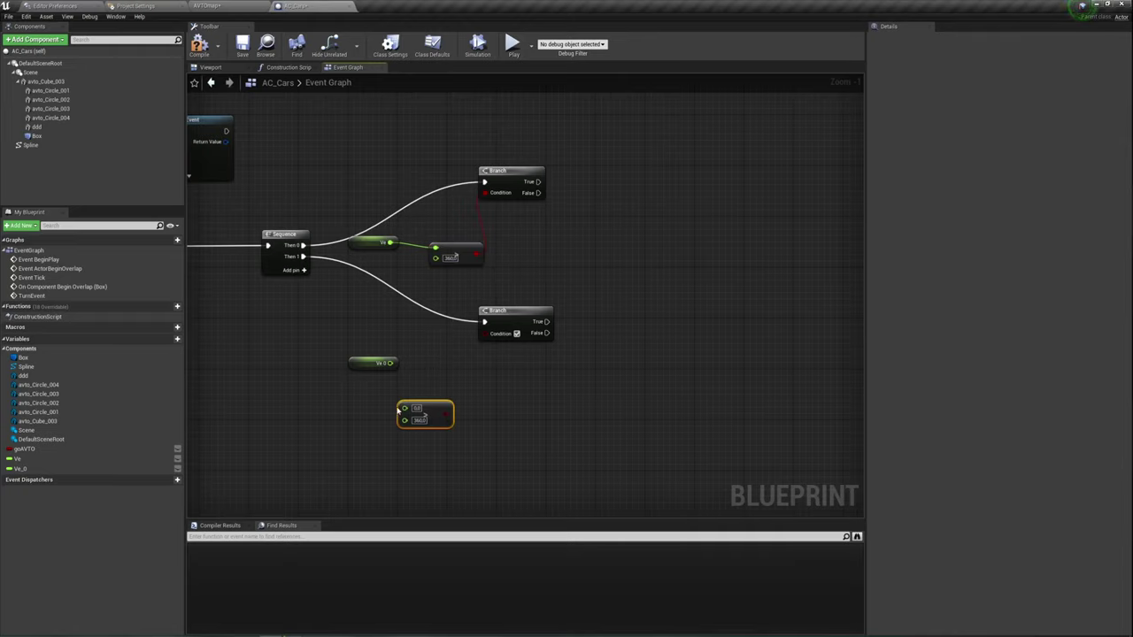
mouse_move(412, 416)
left_mouse_down()
mouse_move(431, 377)
mouse_move(385, 365)
left_mouse_up()
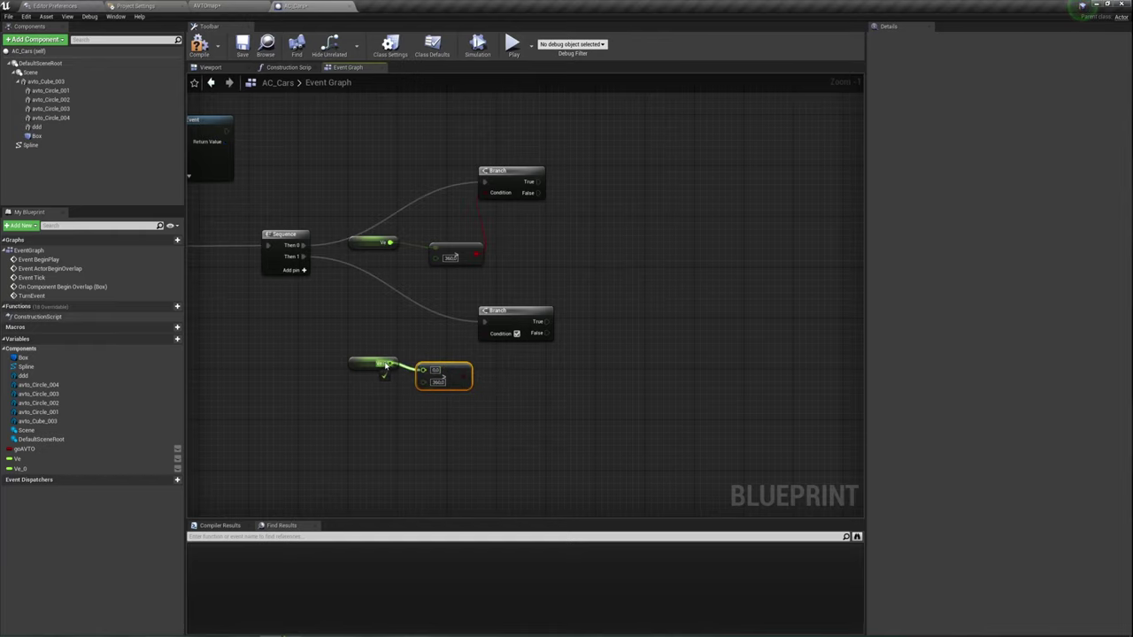
left_click_drag(468, 376, 485, 338)
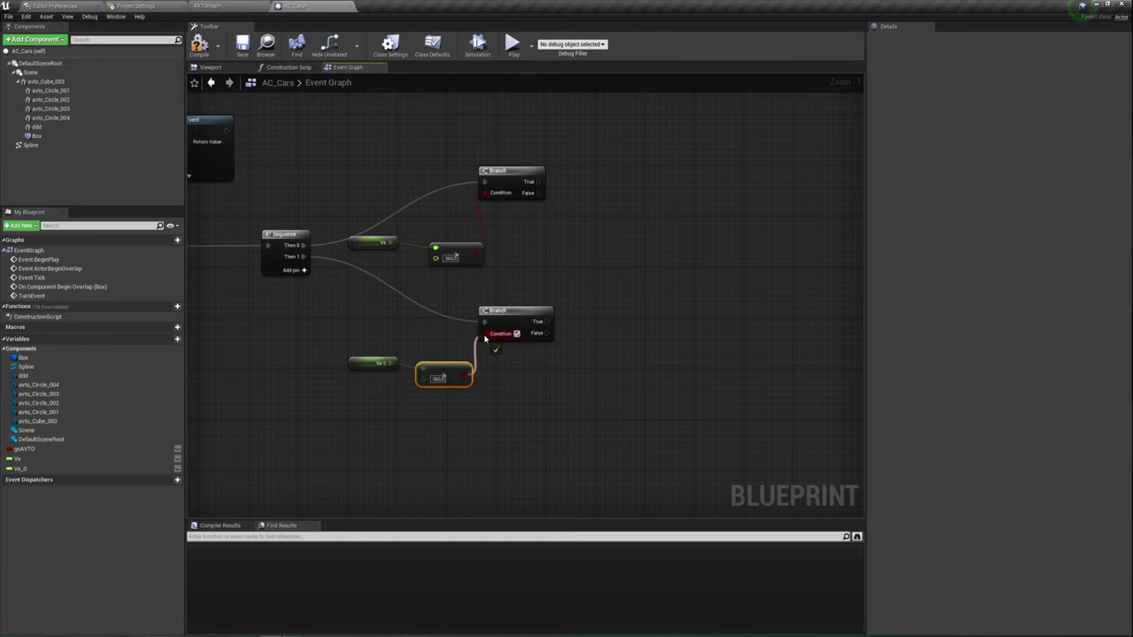
right_click_drag(555, 271, 502, 272)
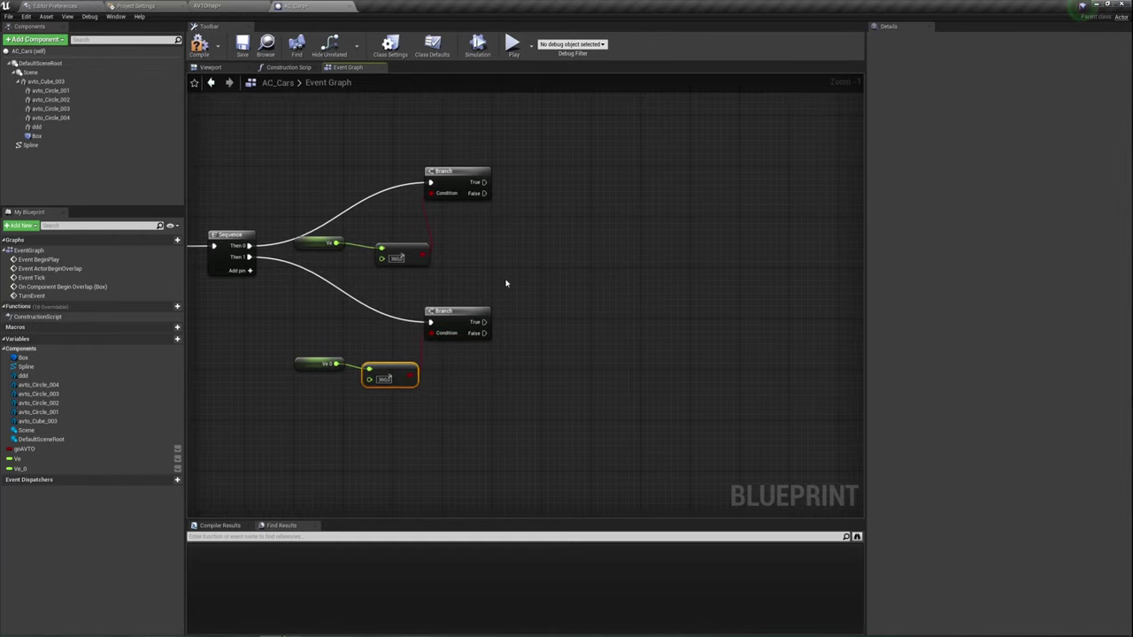
right_click(506, 284)
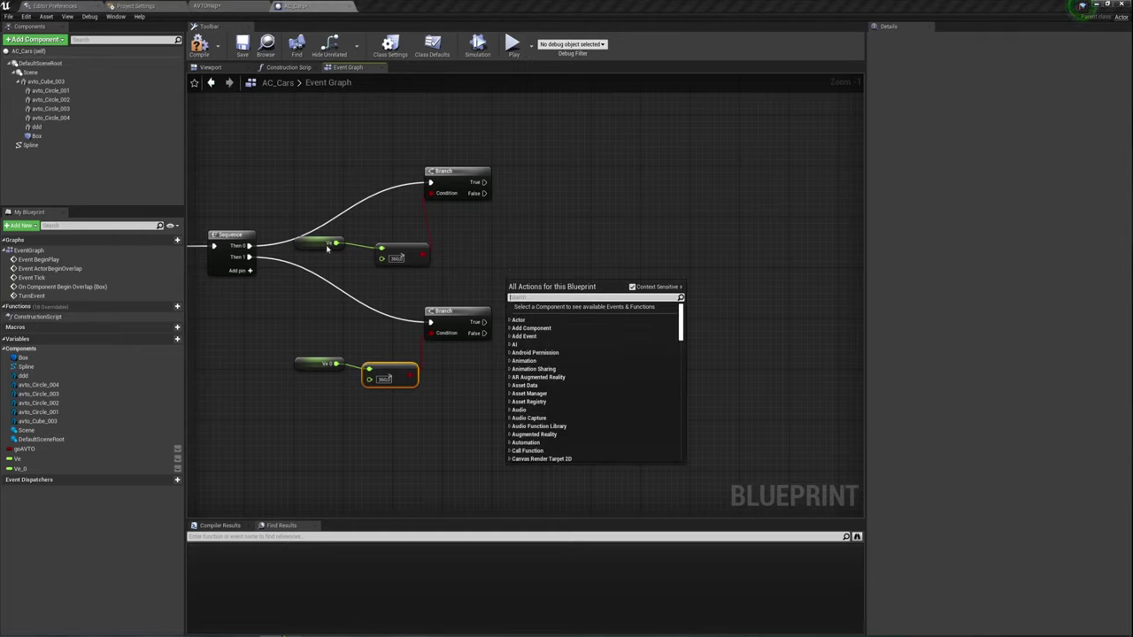
Add SET Ve on the upper Branch's True output and SET Ve_0 on the lower Branch's True output.
mouse_move(18, 458)
left_mouse_down()
mouse_move(483, 186)
mouse_move(549, 134)
left_mouse_up()
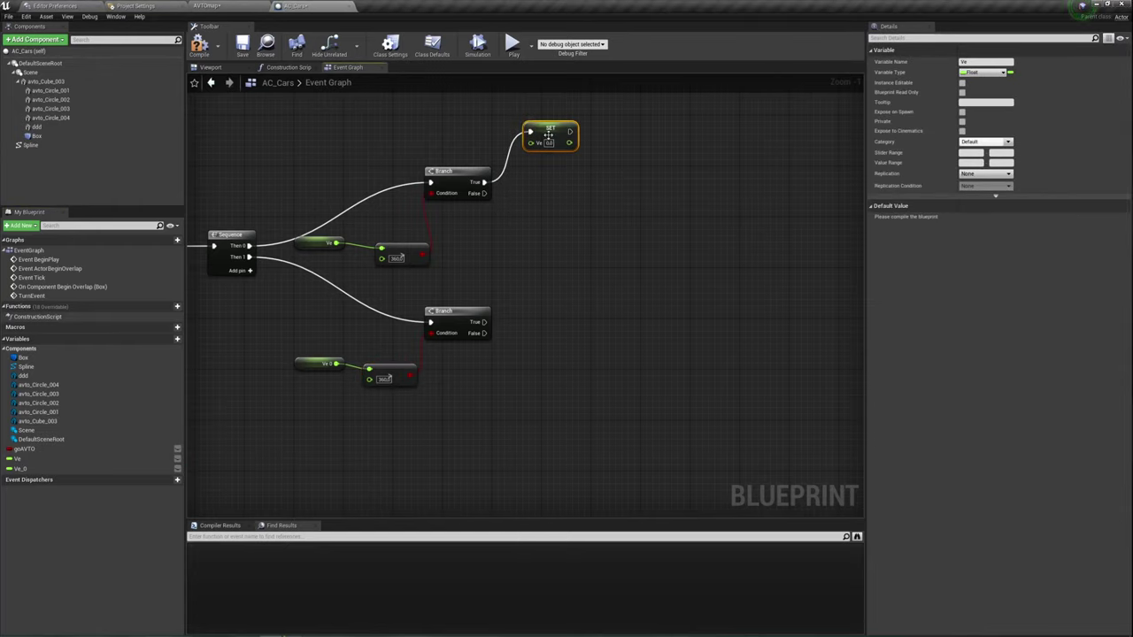
left_click_drag(20, 468, 553, 308)
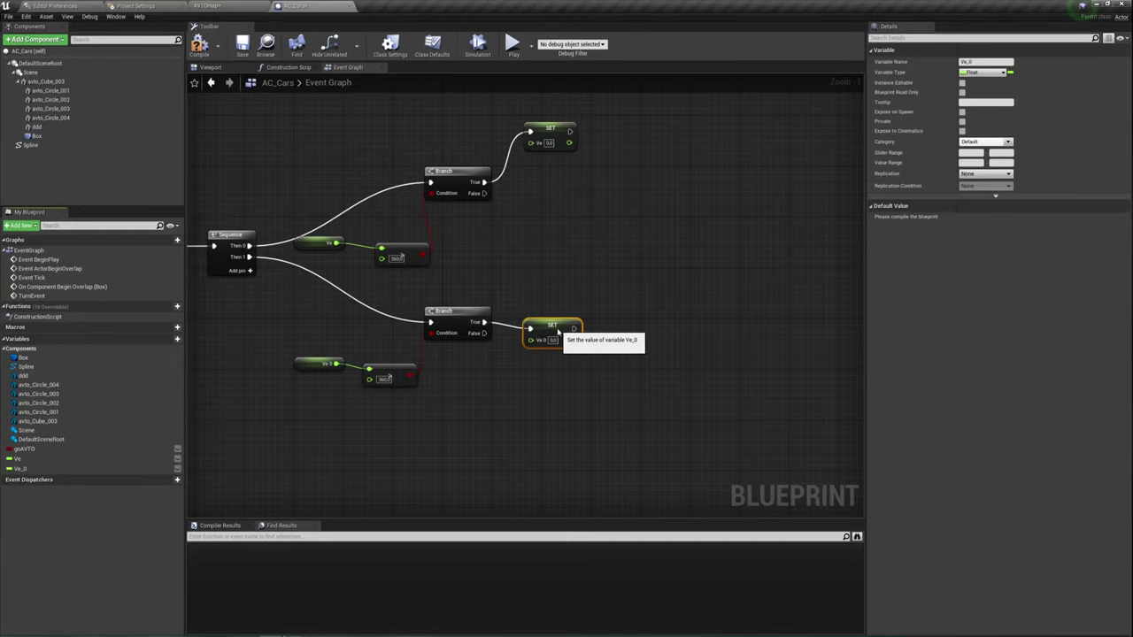
right_click_drag(566, 378, 486, 350)
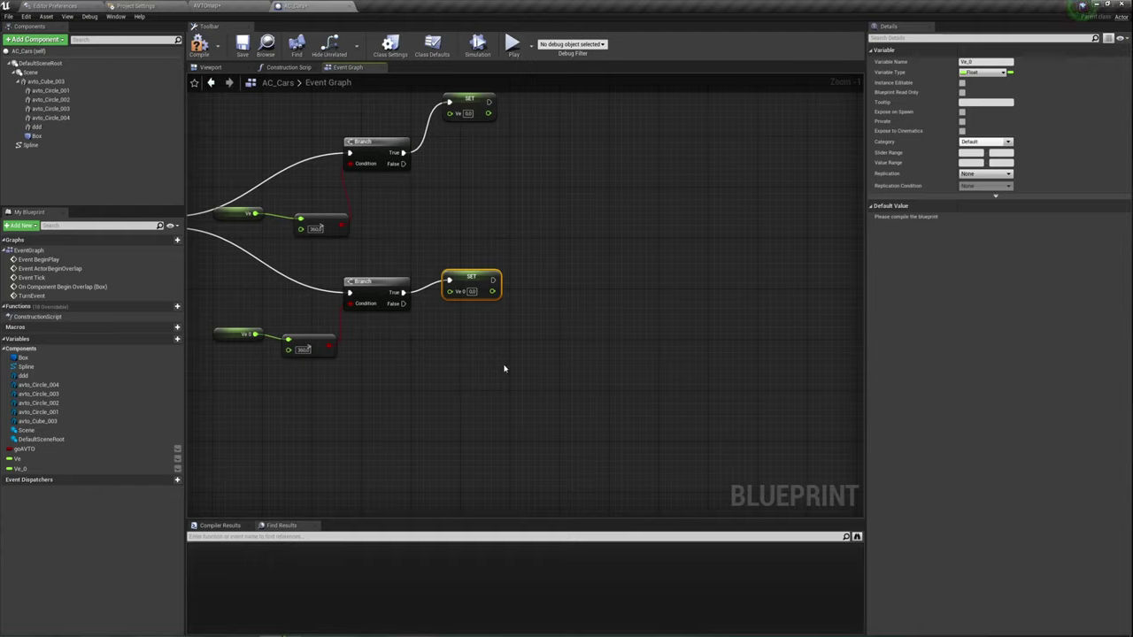
right_click_drag(534, 382, 476, 382)
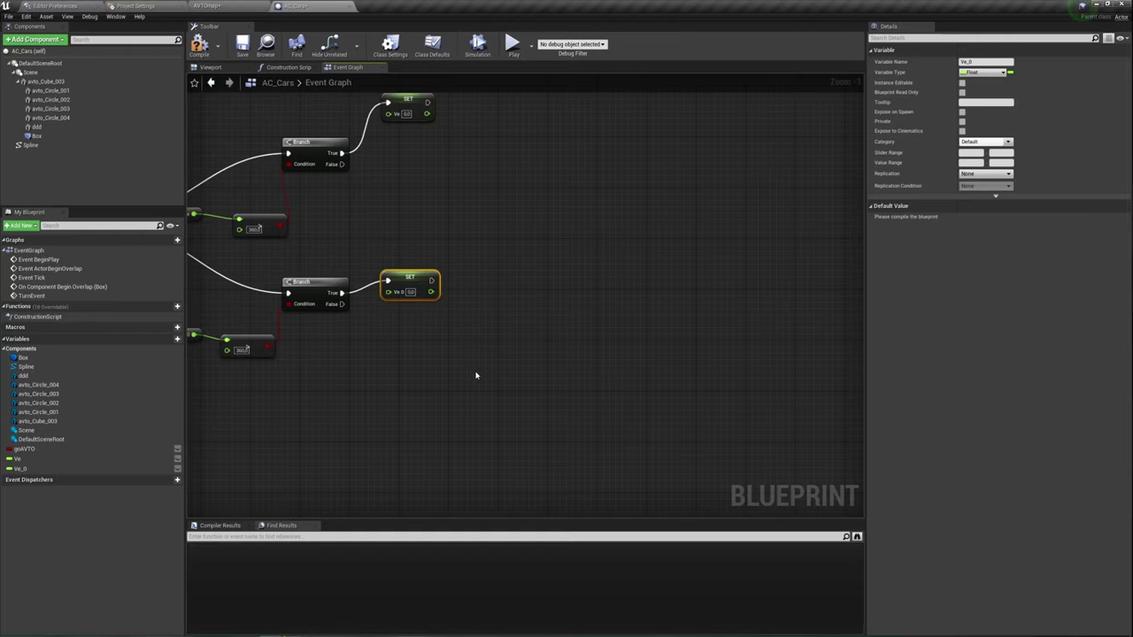
right_click_drag(461, 176, 477, 228)
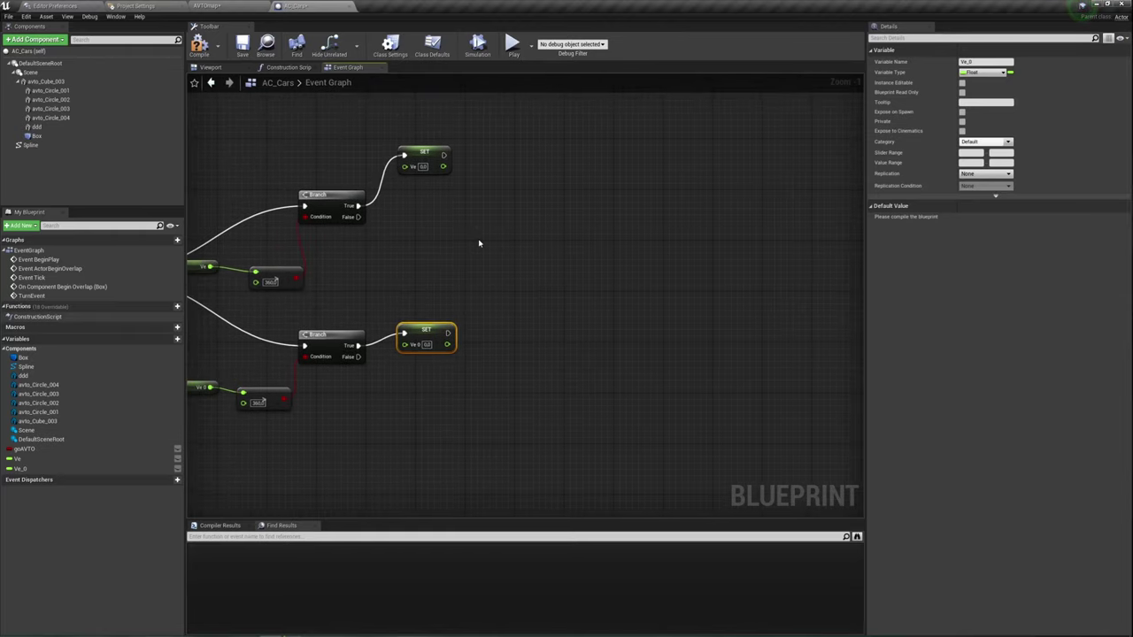
Add SET Ve and SET Ve_0 nodes to the Branches' False outputs and tidy their layout.
left_click(18, 459)
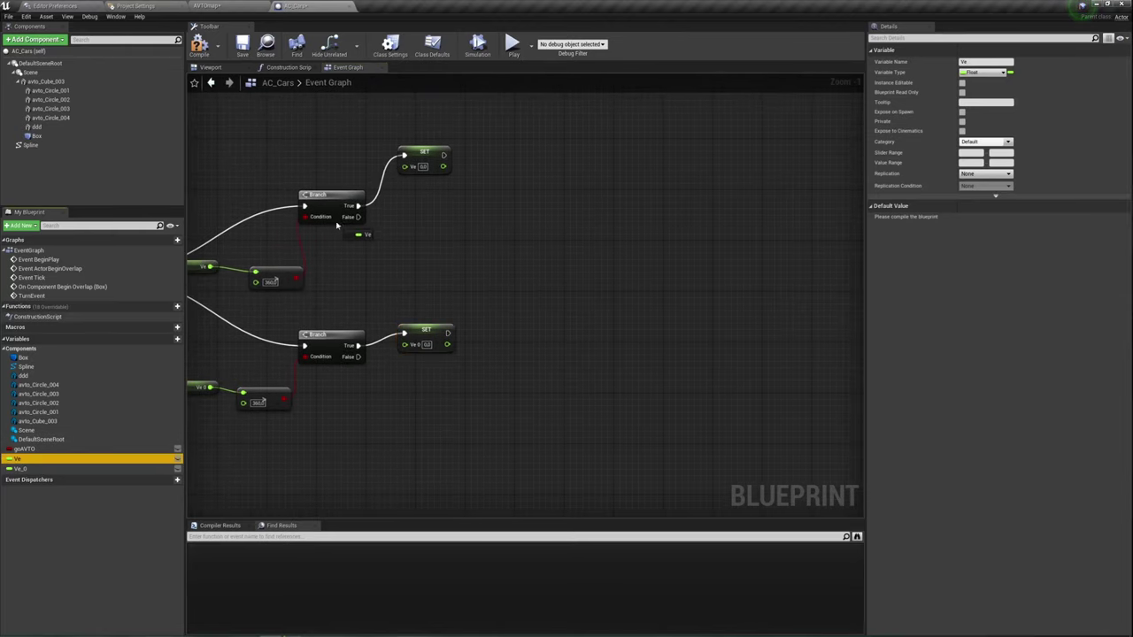
mouse_move(18, 459)
left_mouse_down("alt")
mouse_move(358, 217)
mouse_move(720, 201)
mouse_move(658, 214)
left_mouse_up("alt")
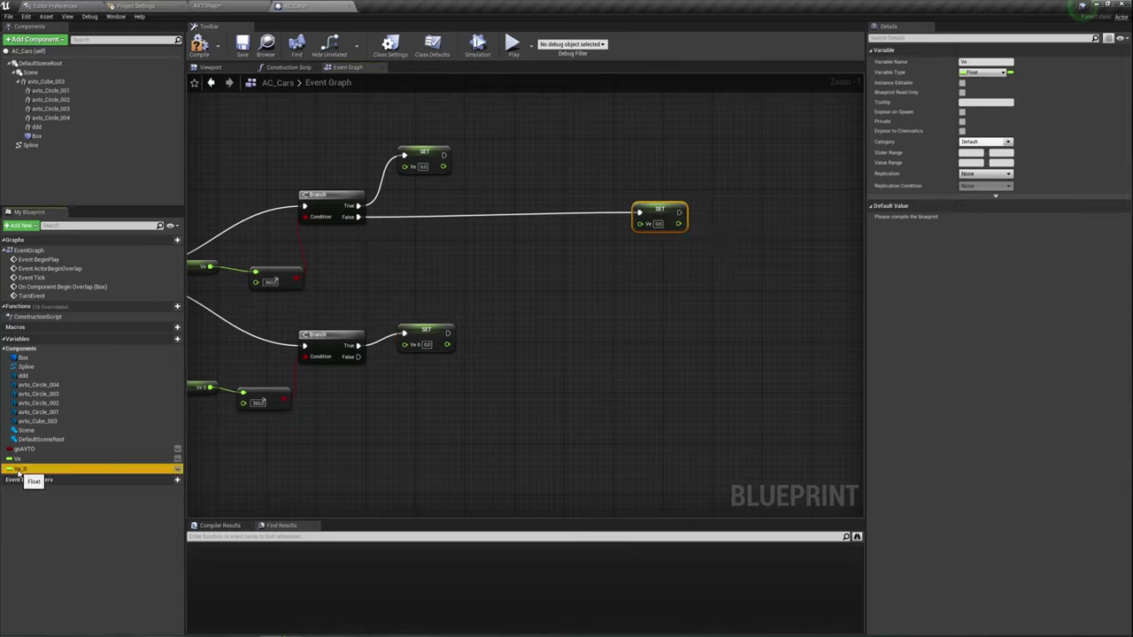
left_click_drag(18, 469, 358, 357, "alt")
left_click_drag(425, 365, 660, 363)
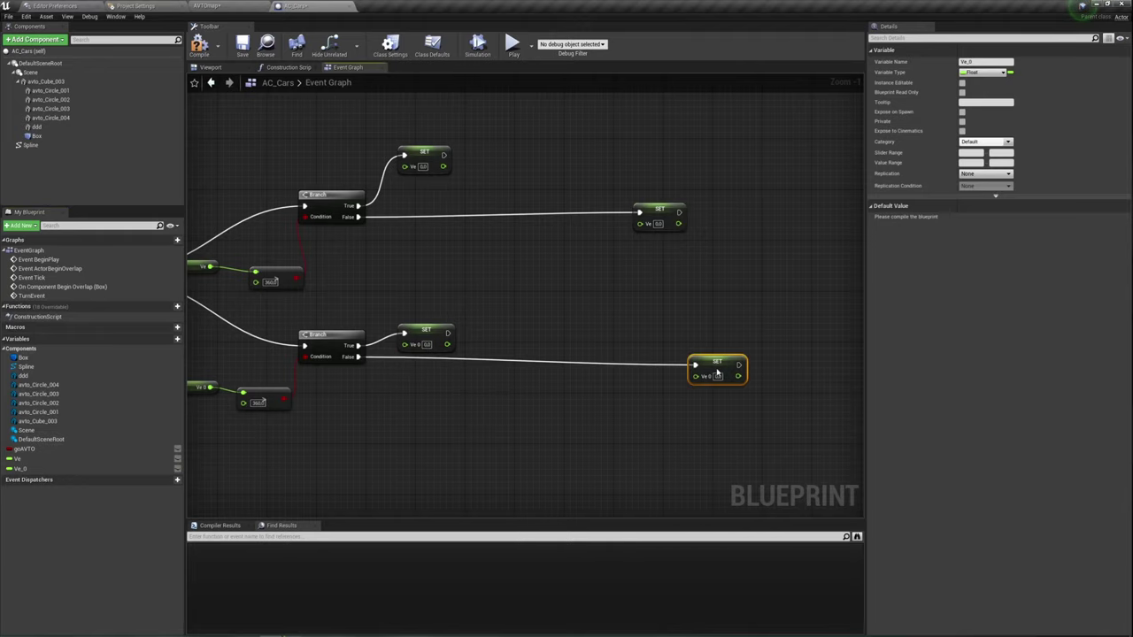
left_click_drag(426, 329, 414, 304)
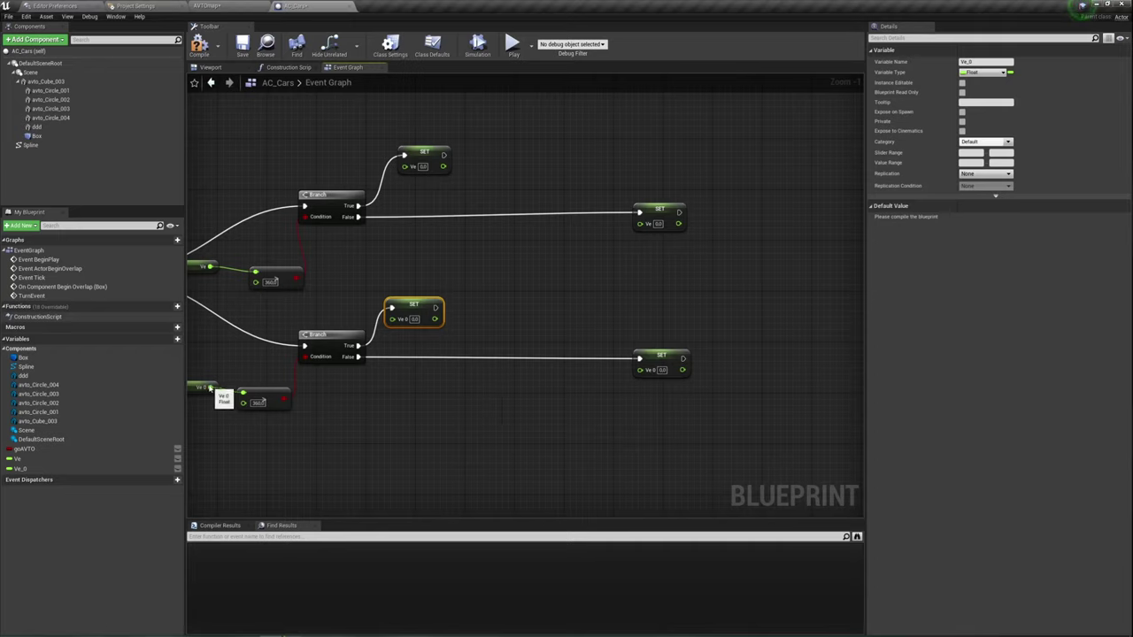
mouse_move(210, 387)
left_mouse_down()
mouse_move(444, 400)
mouse_move(417, 390)
left_mouse_up()
Add a float addition to Ve_0 and wire the sum into the False-branch SET Ve_0.
type("*")
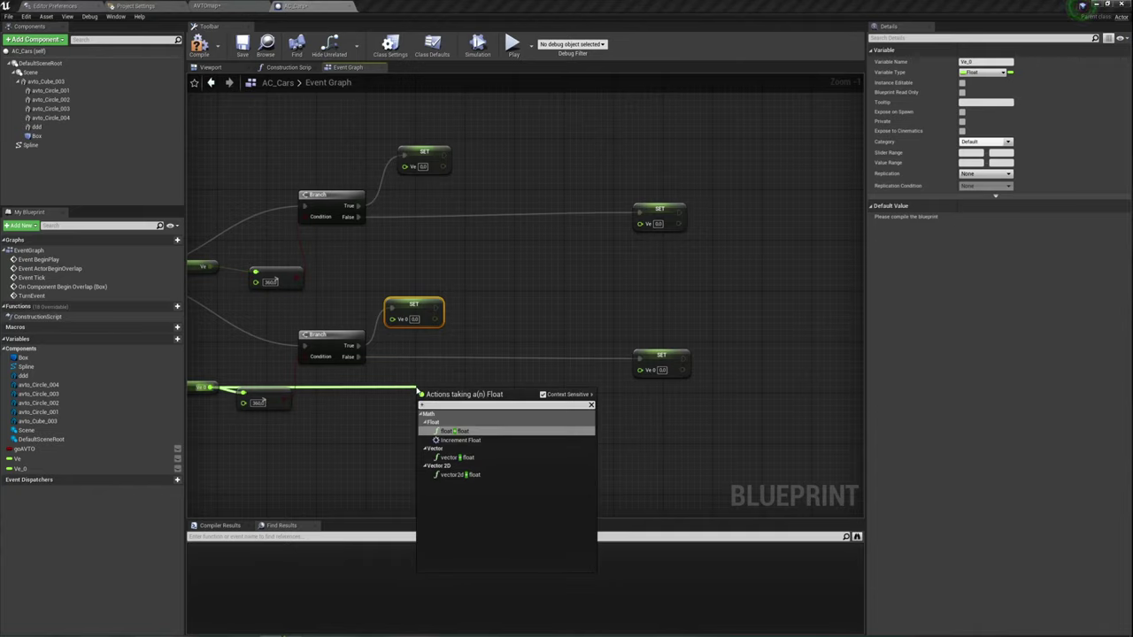
type("8")
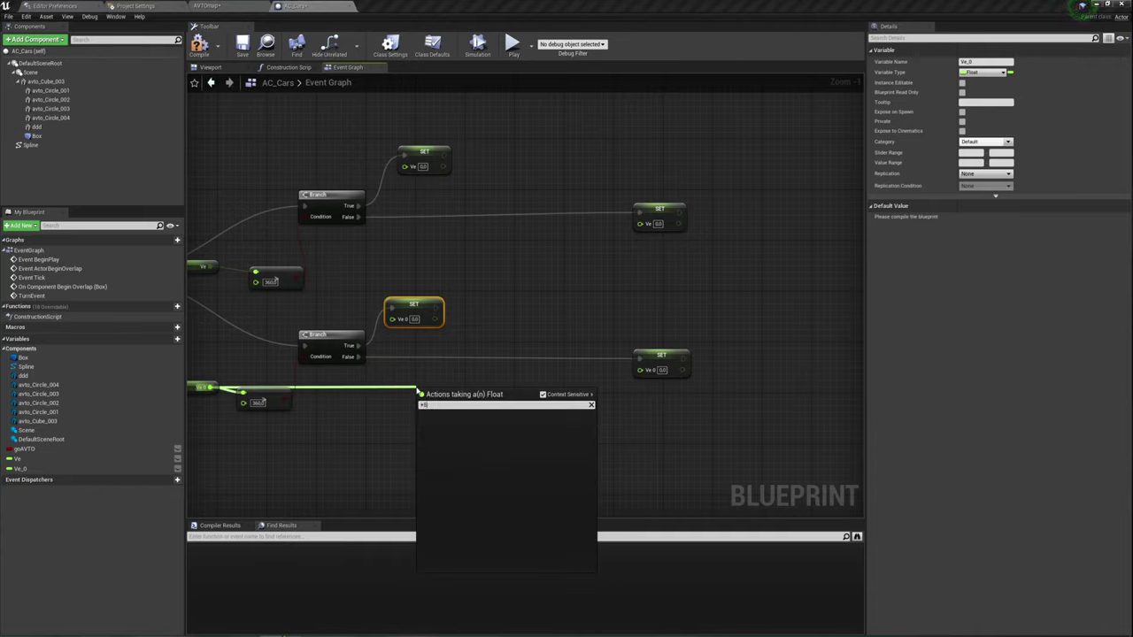
key("BackSpace")
left_click(453, 432)
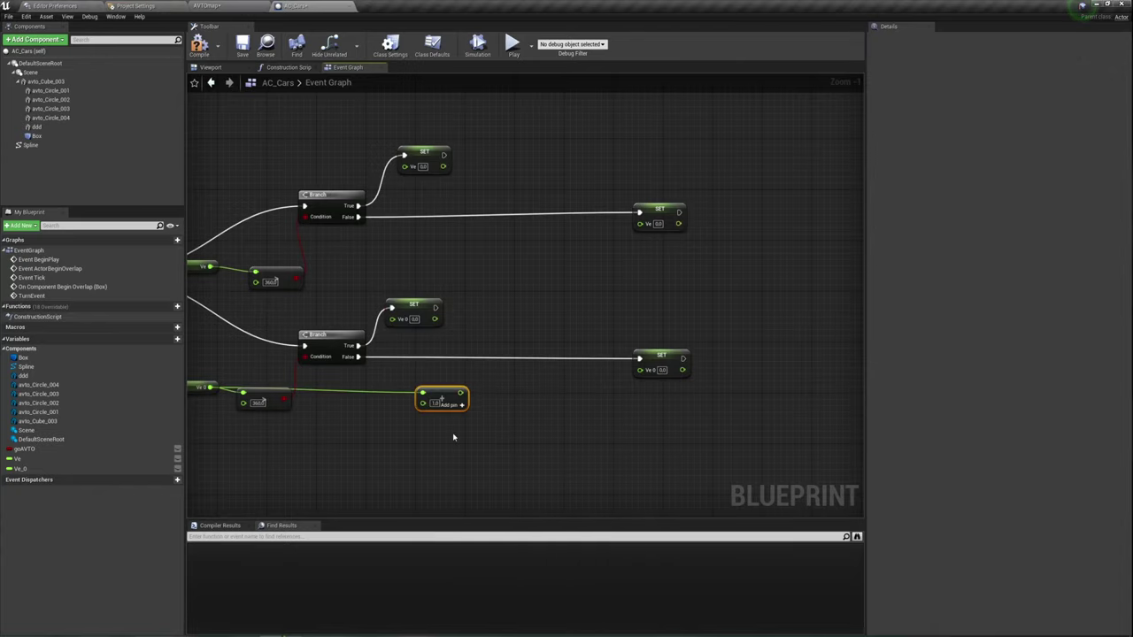
left_click(437, 407)
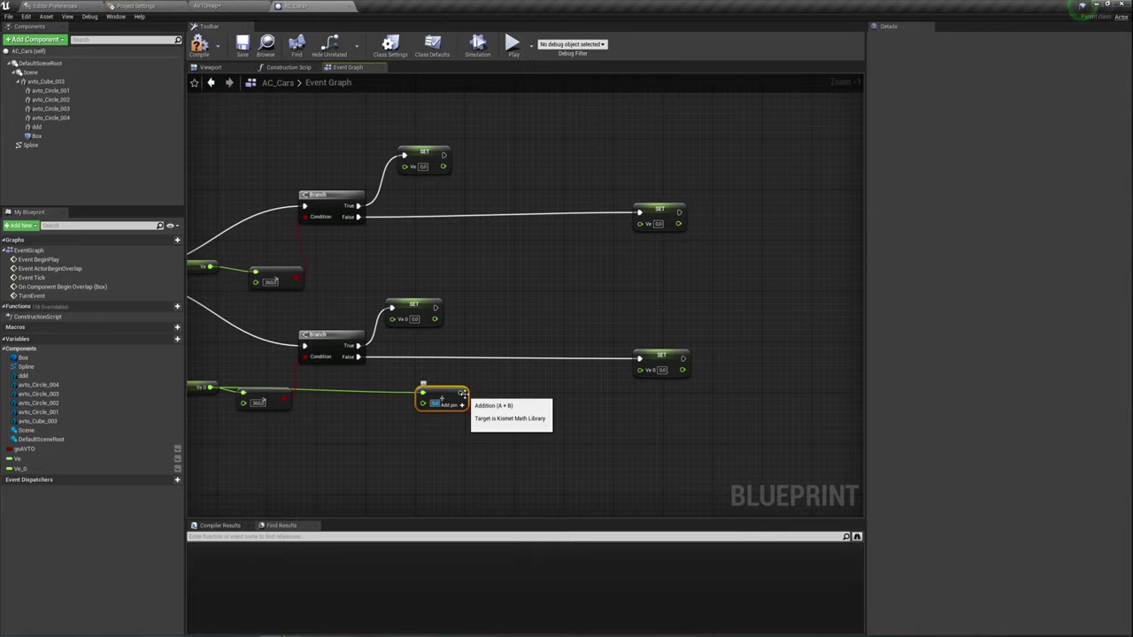
mouse_move(461, 396)
left_mouse_down()
mouse_move(640, 370)
mouse_move(553, 357)
left_mouse_up()
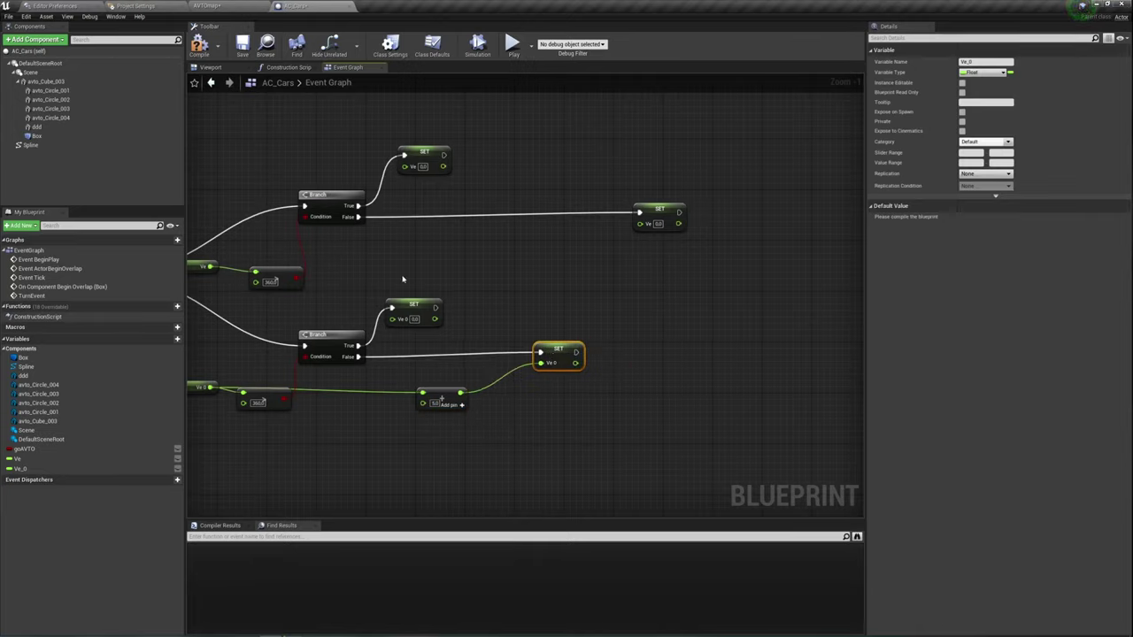
Feed Ve plus 5.0 into the False-branch SET Ve, then compile the Blueprint.
left_click_drag(209, 266, 392, 249)
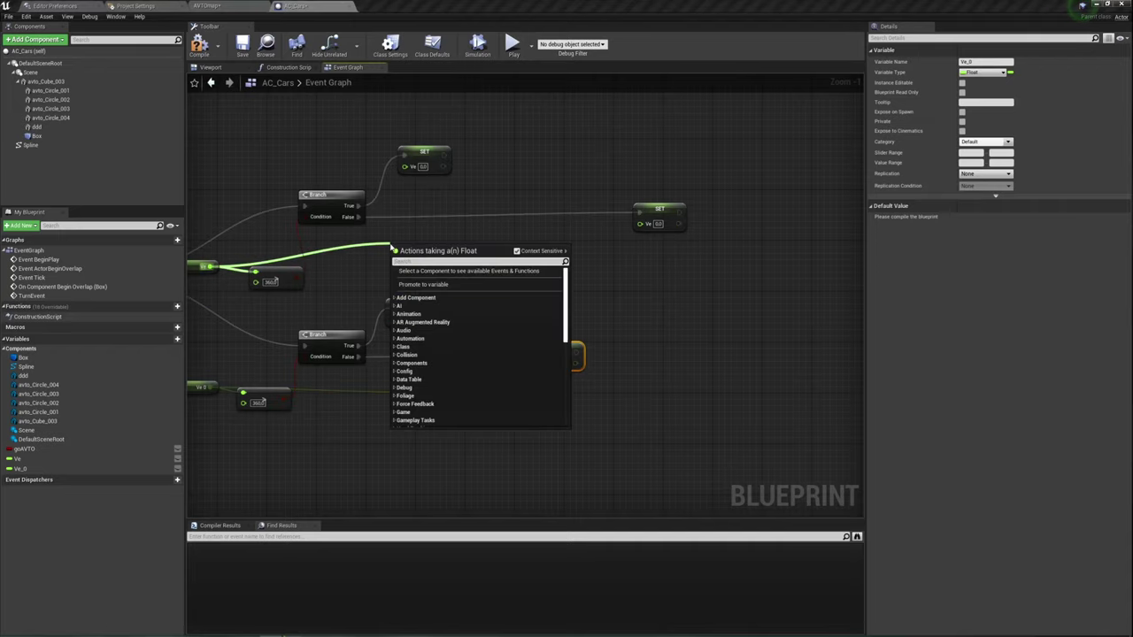
type("+")
left_click(460, 288)
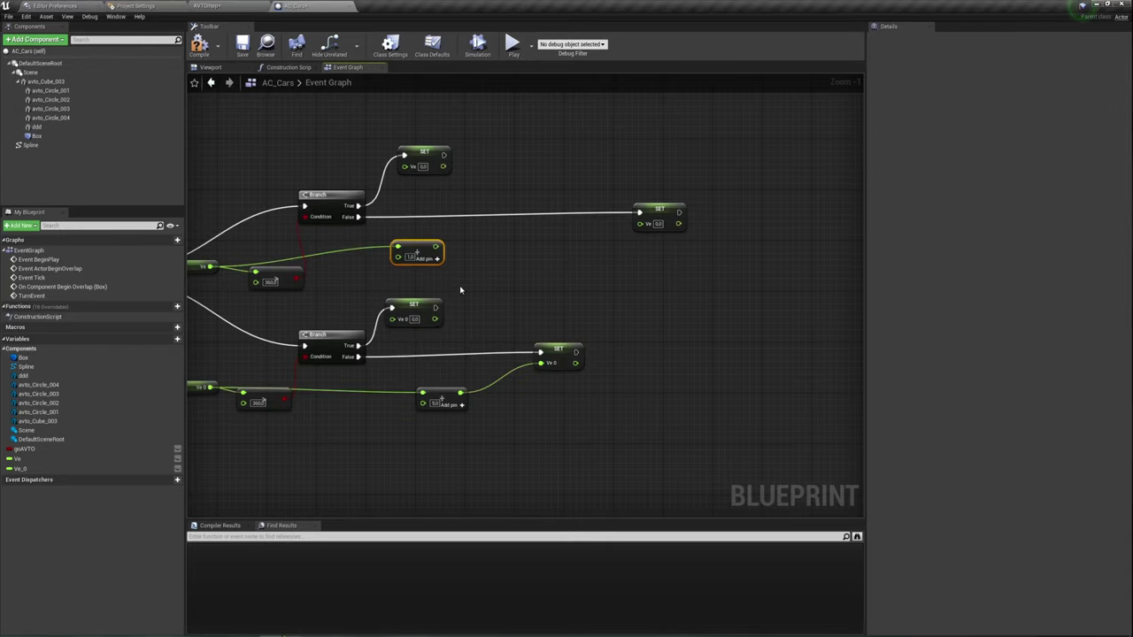
left_click(407, 258)
type("5")
key("Return")
left_click_drag(437, 246, 649, 228)
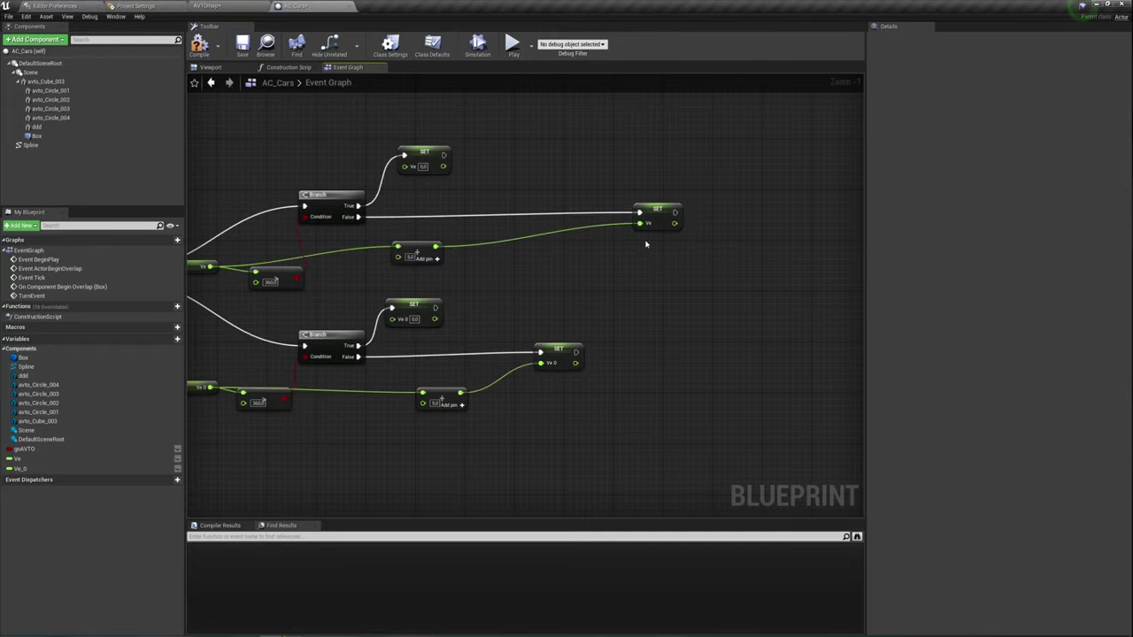
left_click(200, 44)
Set the looping timer's Time to 0.1, then return to the AVTOmap level editor.
scroll(490, 134, "down", 5)
right_click_drag(320, 162, 396, 237)
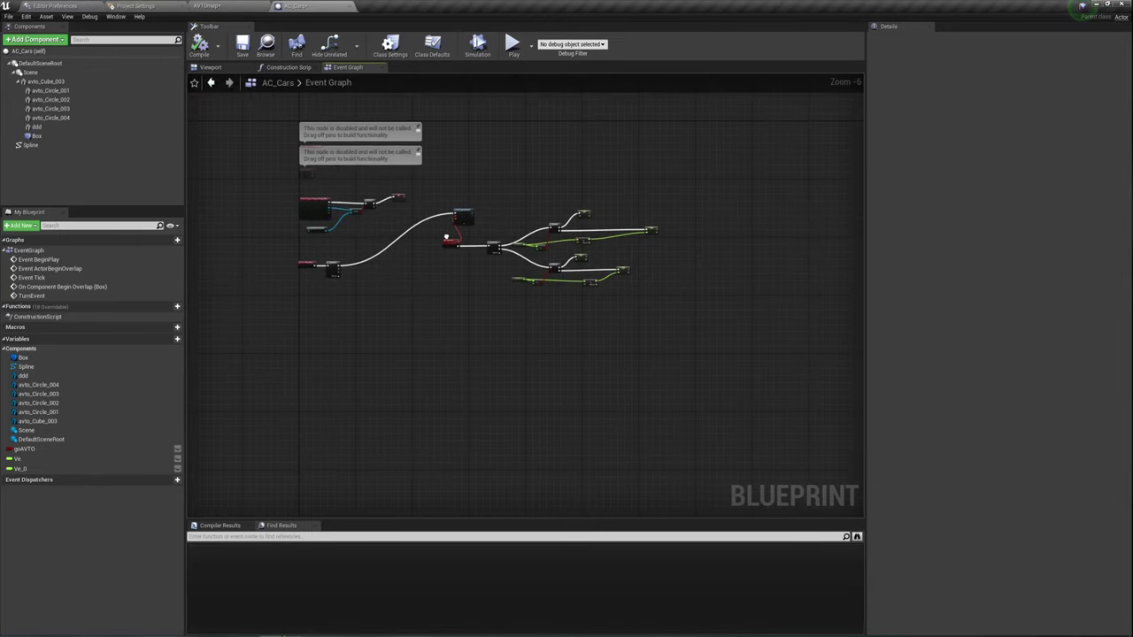
scroll(395, 237, "up", 2)
right_click_drag(395, 290, 405, 261)
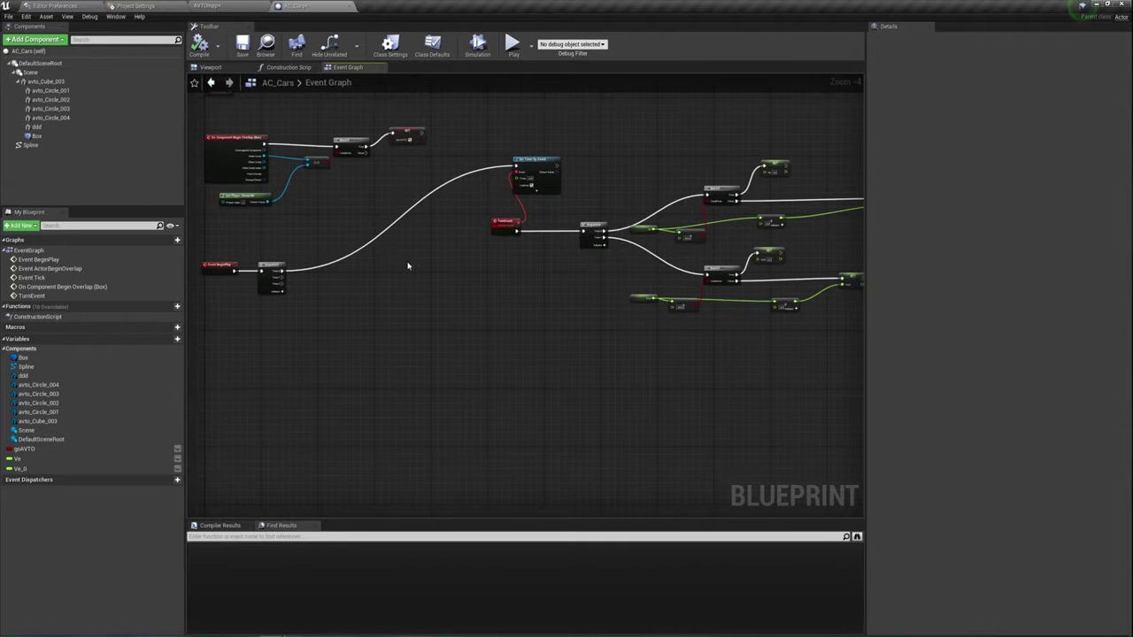
scroll(526, 181, "up", 5)
left_click(534, 167)
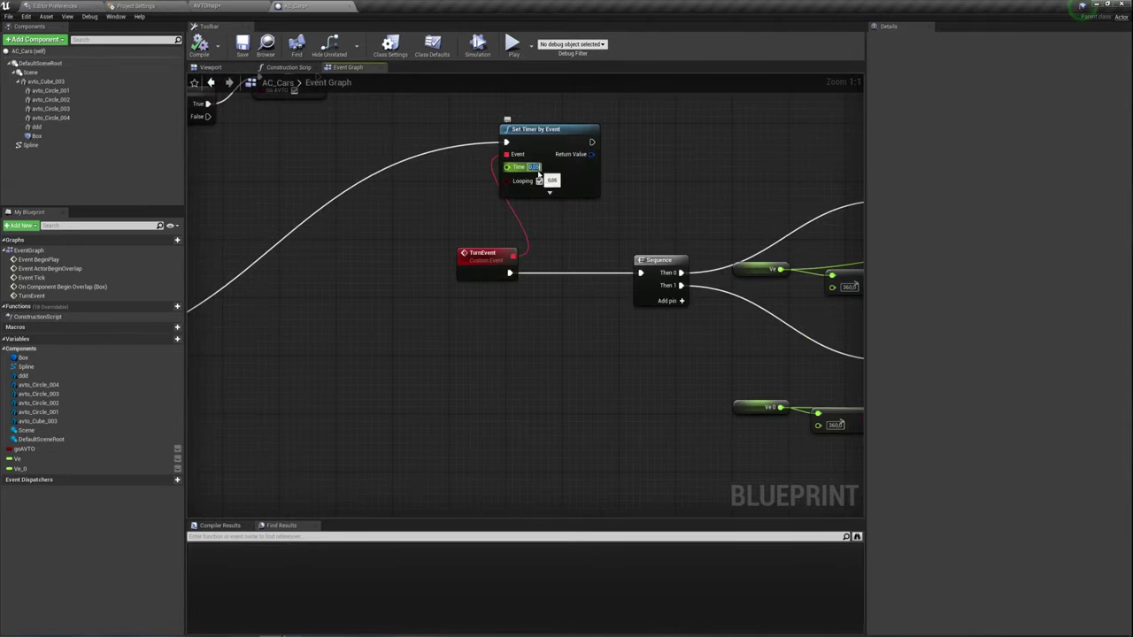
type("0.1")
key("Return")
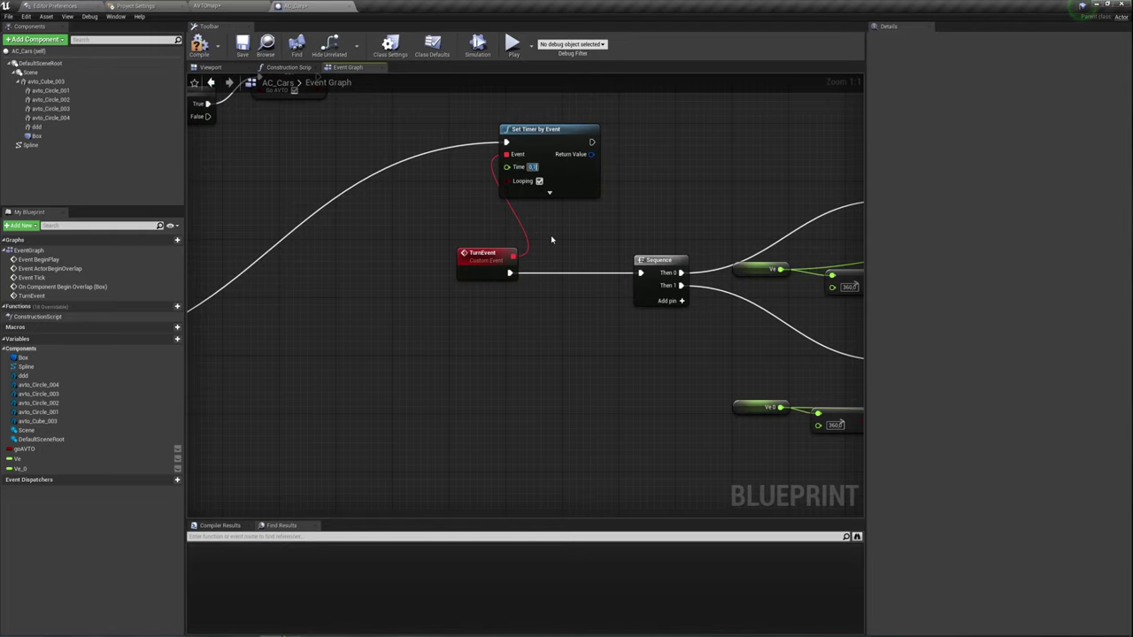
scroll(552, 239, "down", 3)
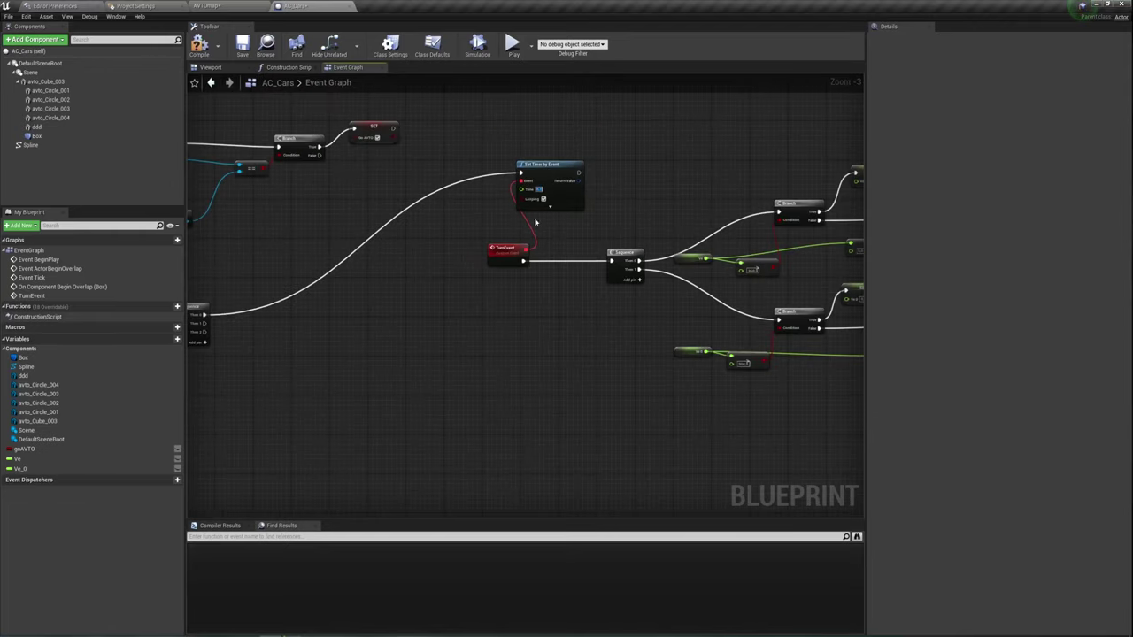
right_click_drag(397, 341, 498, 277)
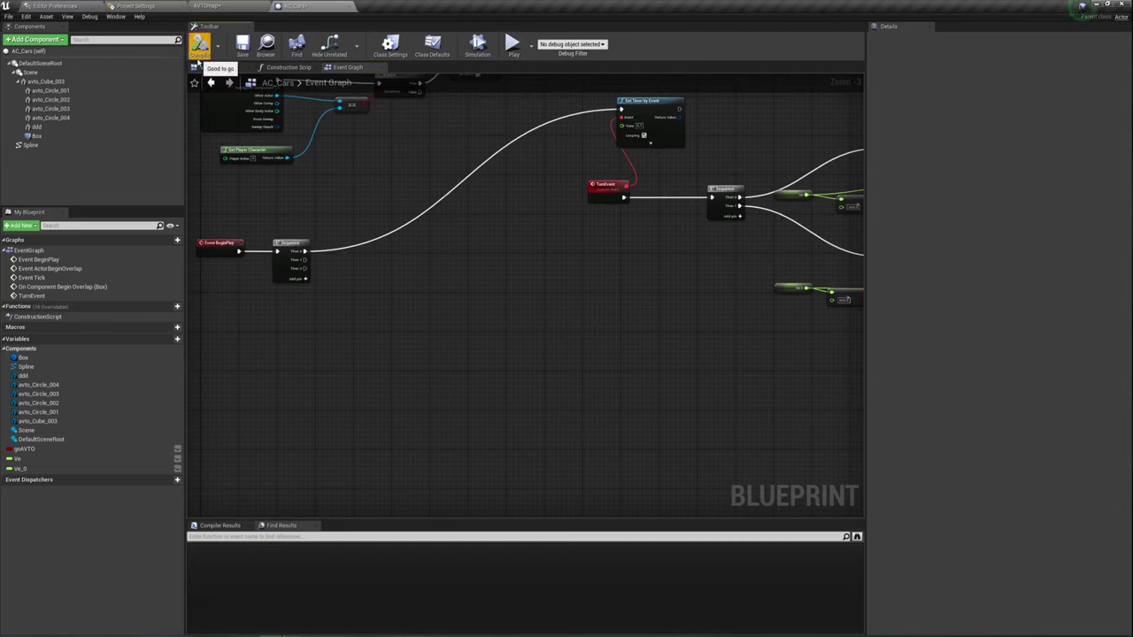
left_click(213, 5)
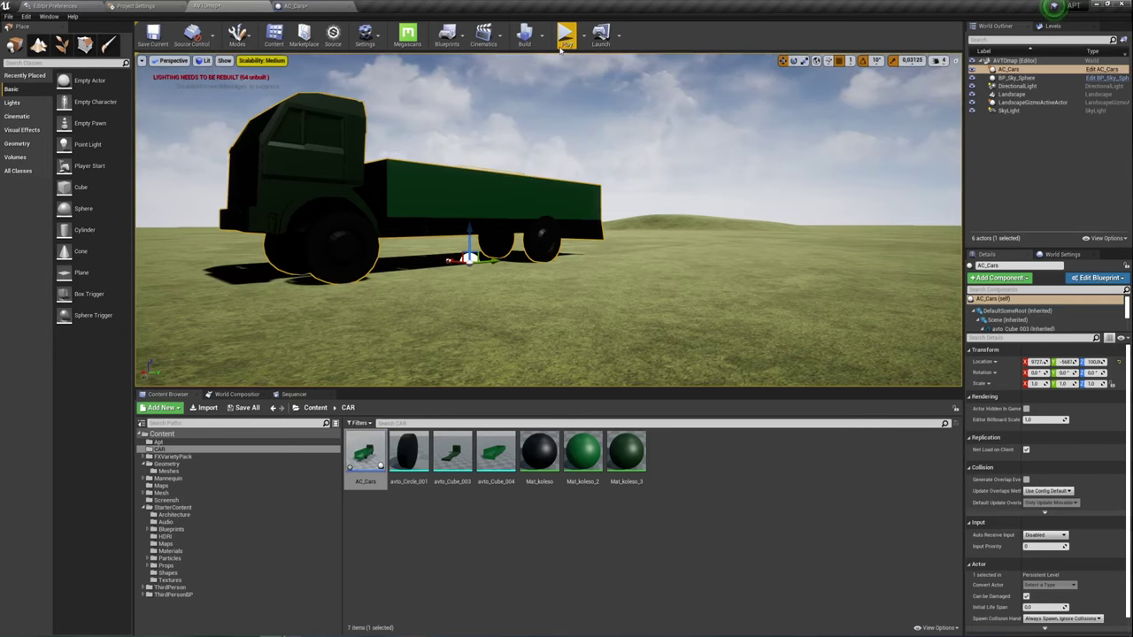
Frame the truck and play-test the level, walking the character around the truck.
right_click_drag(533, 167, 534, 107)
key("f")
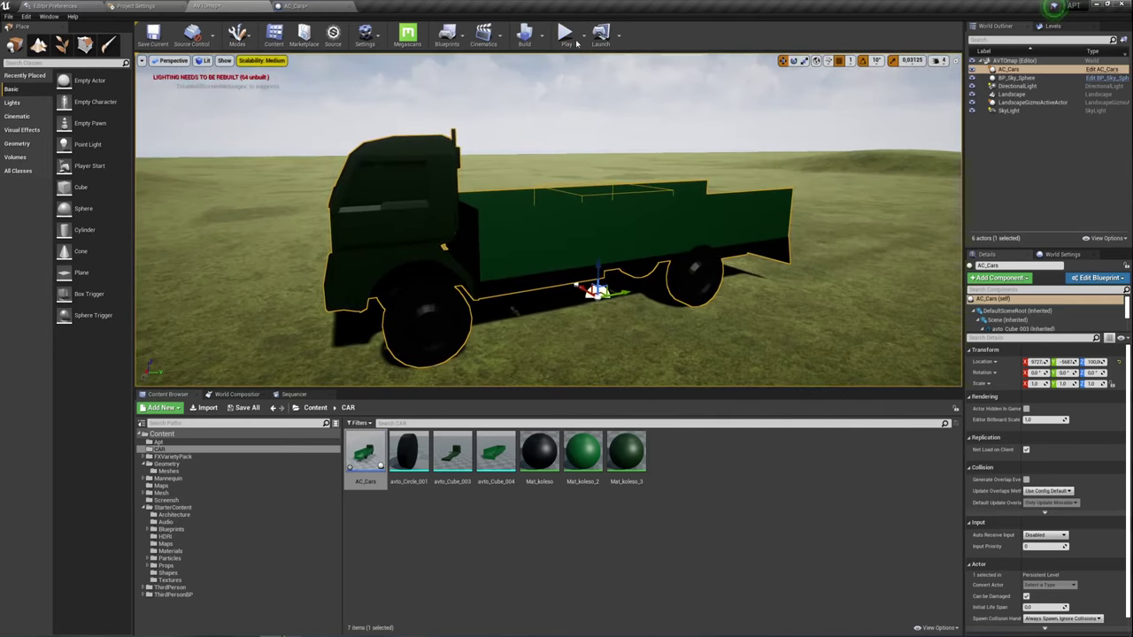
left_click(564, 36)
left_click(567, 150)
key("w")
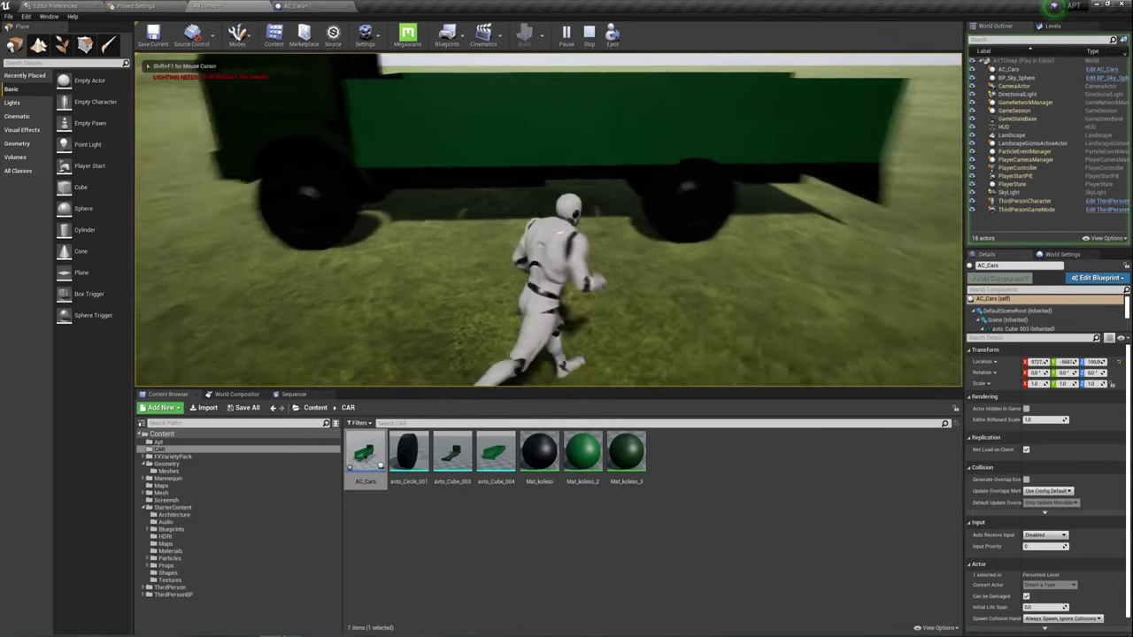
key("s")
key("Escape")
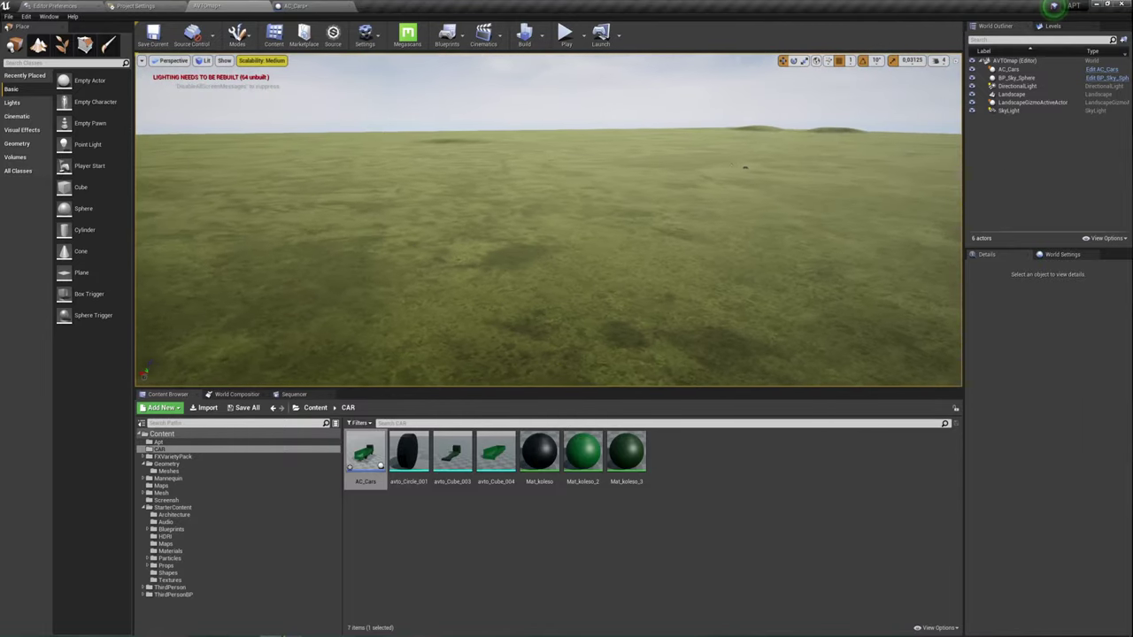
Select the AC_Cars truck actor, frame it in the viewport, and return to its Blueprint editor.
right_click_drag(420, 181, 420, 182)
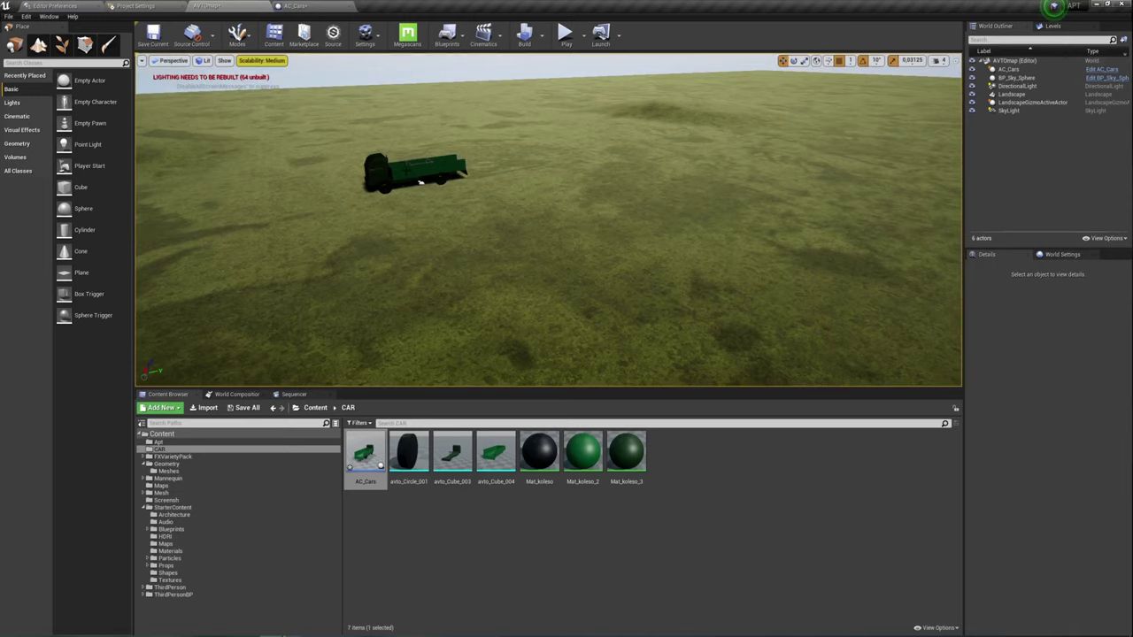
left_click(422, 181)
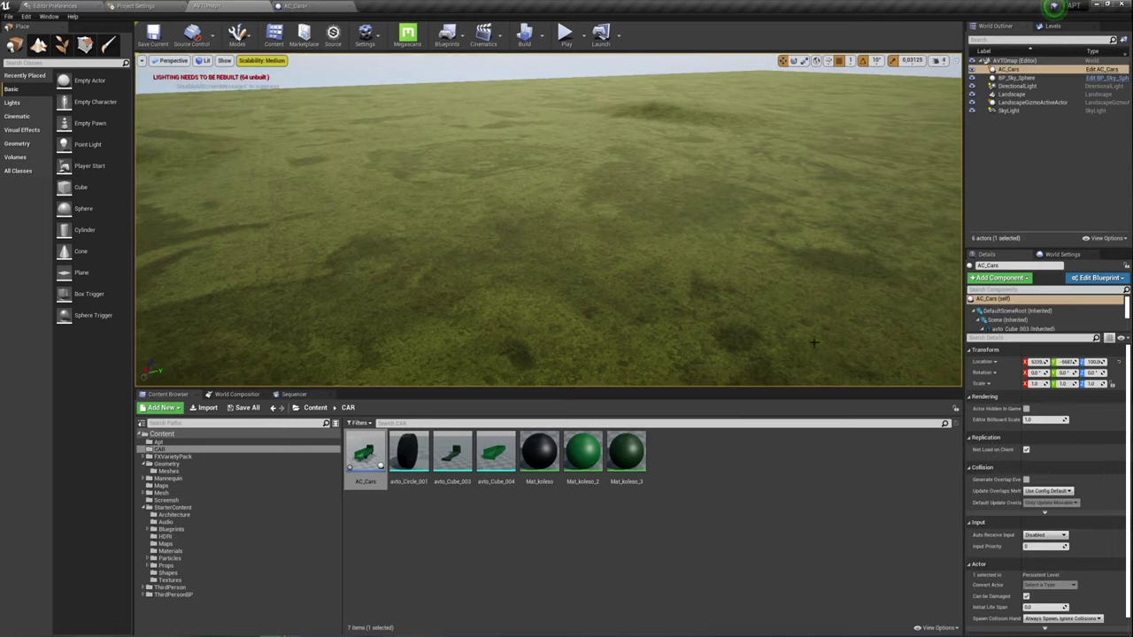
right_click_drag(813, 342, 813, 343)
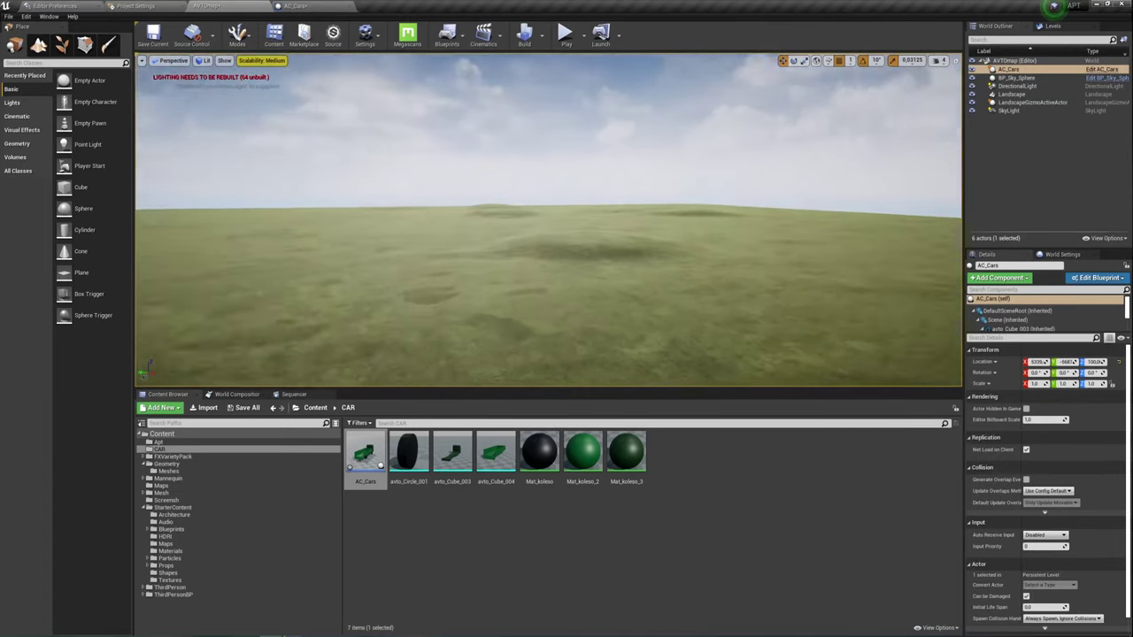
right_click_drag(680, 168, 668, 318)
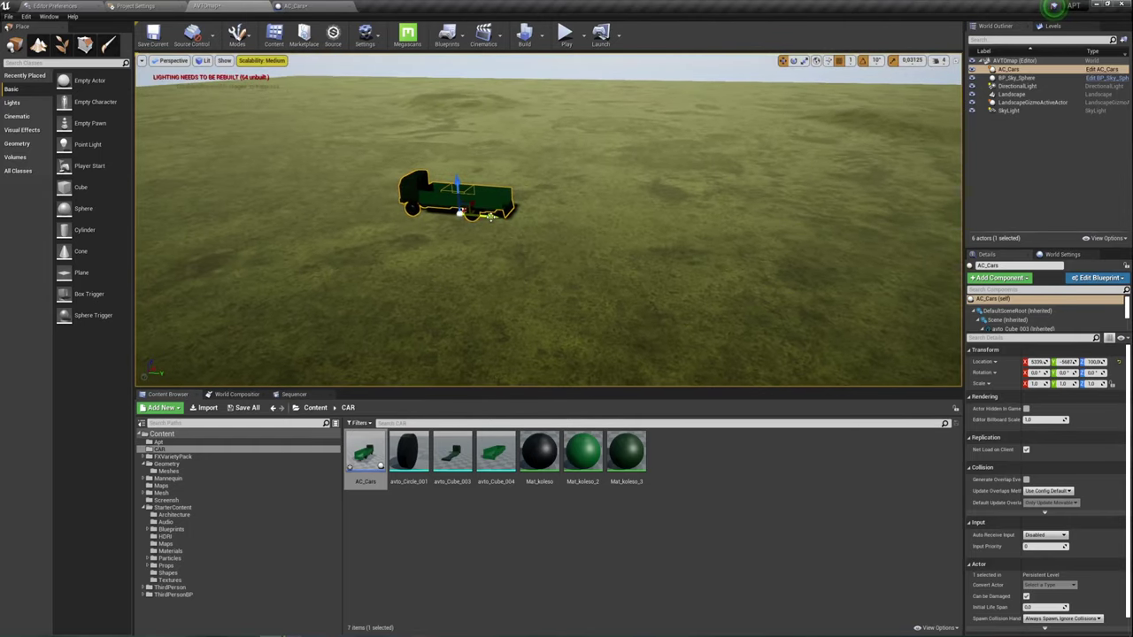
right_click_drag(454, 221, 454, 221)
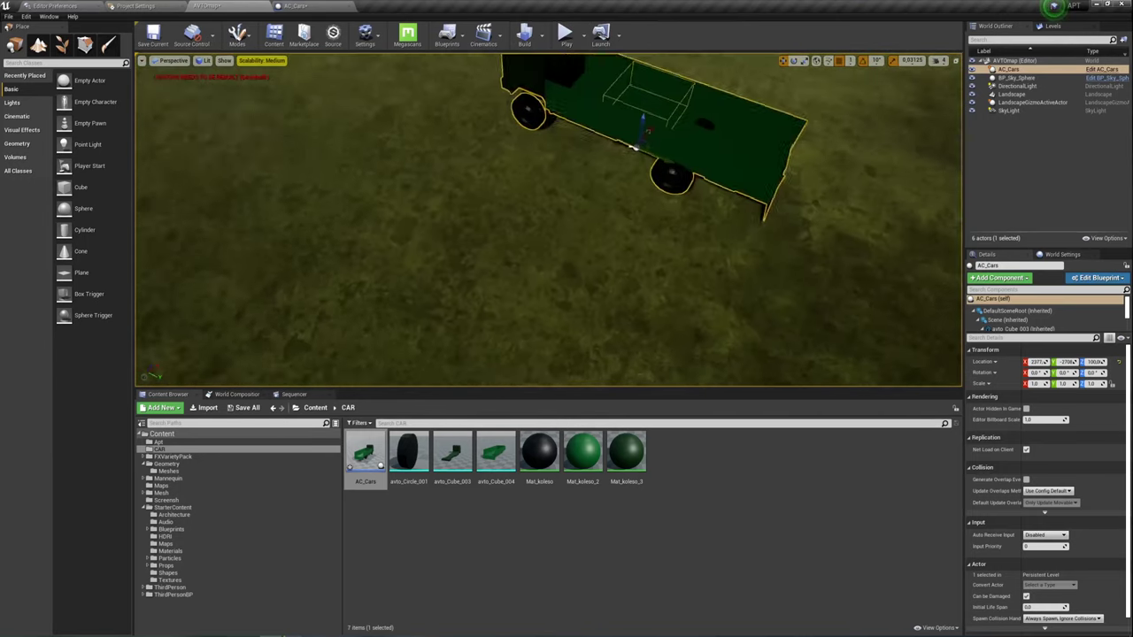
key("f")
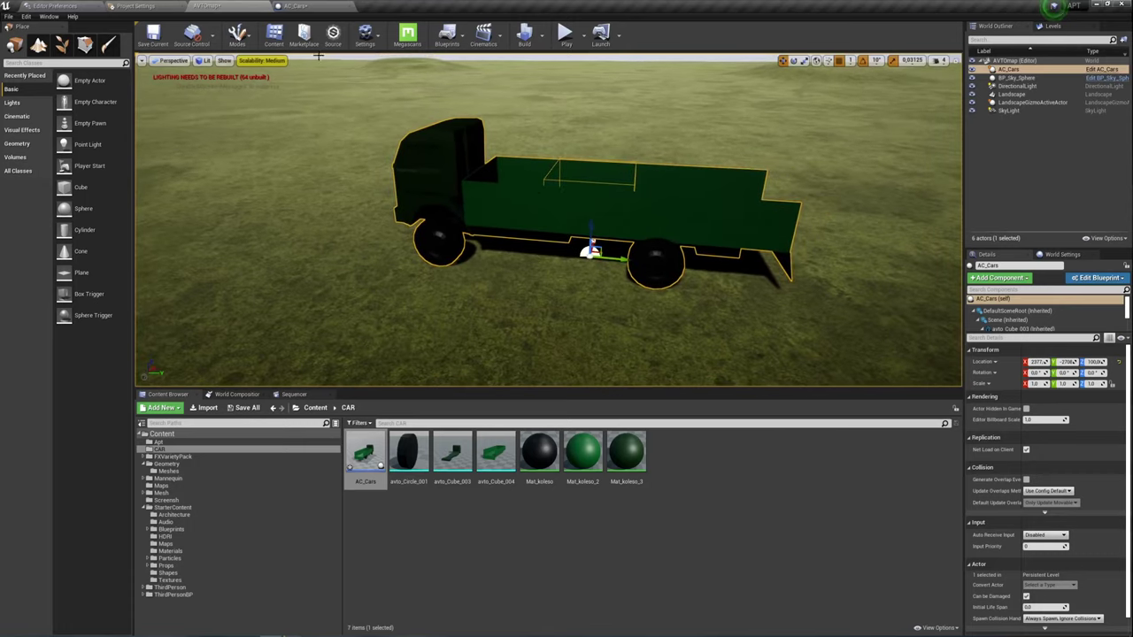
left_click(294, 6)
Save the AC_Cars Blueprint and bring the Event Graph nodes into view.
left_click(242, 44)
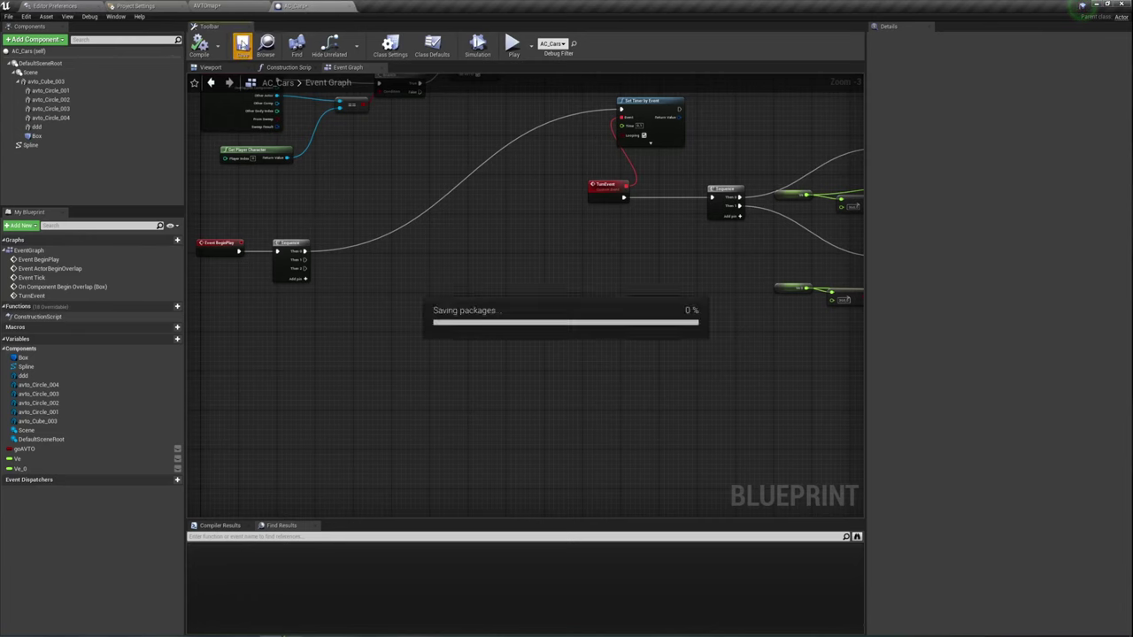
mouse_move(508, 169)
right_mouse_down()
mouse_move(579, 213)
mouse_move(477, 268)
right_mouse_up()
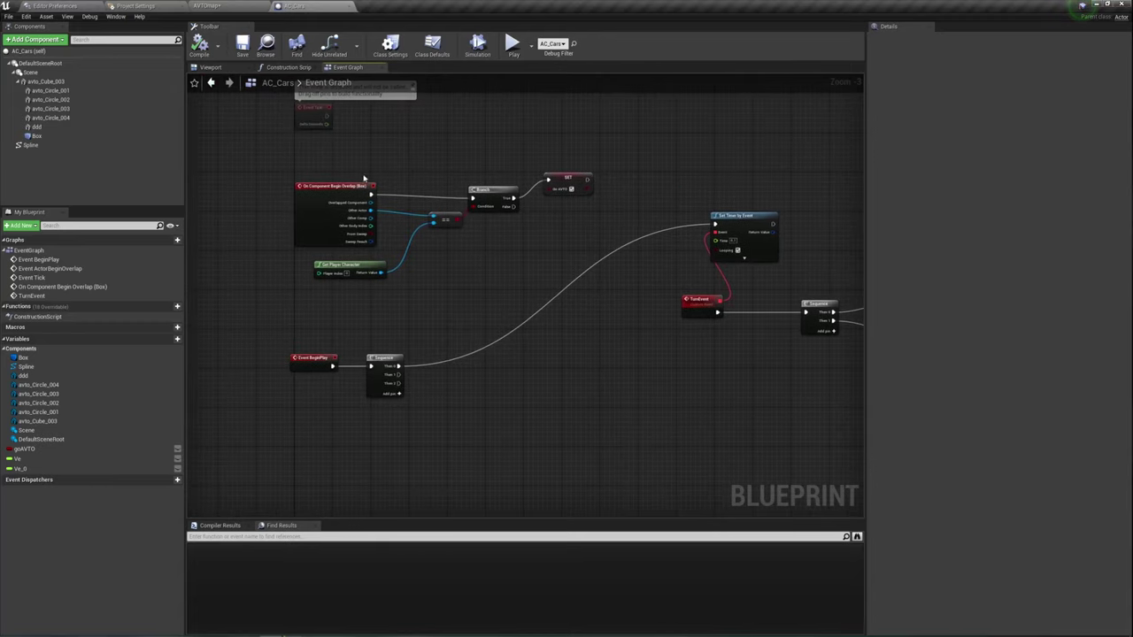
right_click_drag(572, 298, 522, 196)
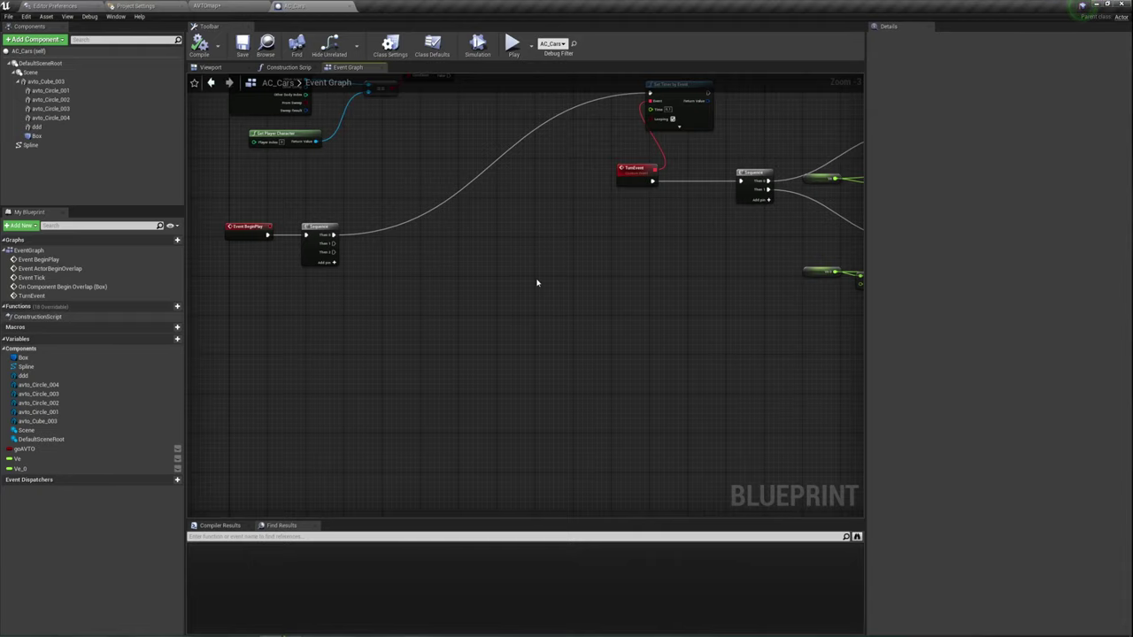
scroll(536, 283, "down", 1)
right_click_drag(539, 288, 509, 321)
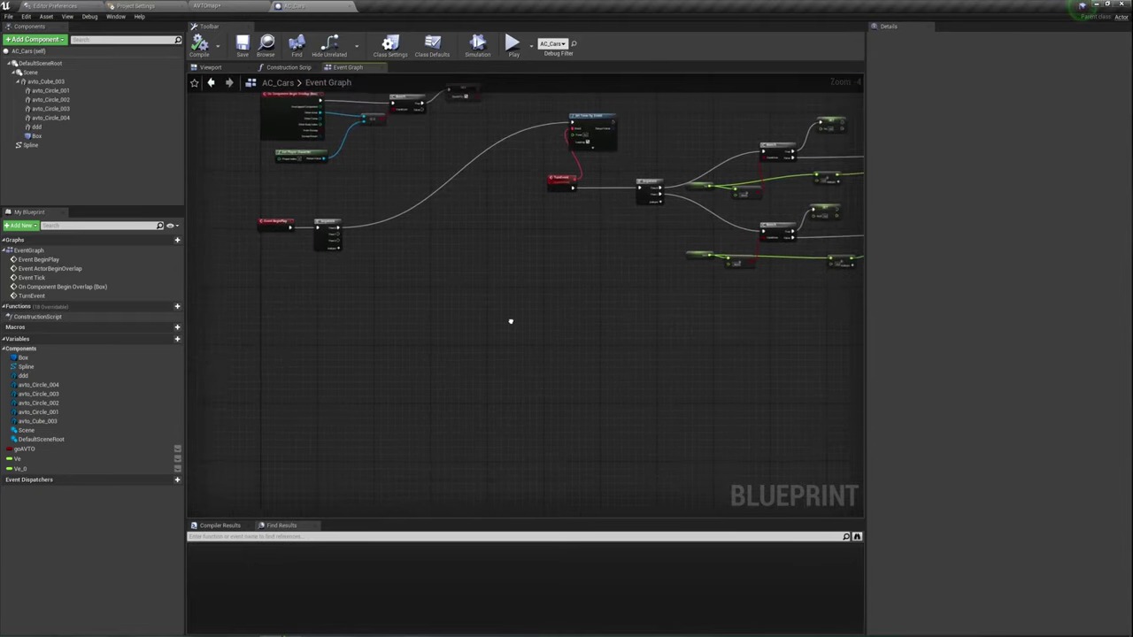
right_click_drag(506, 376, 433, 314)
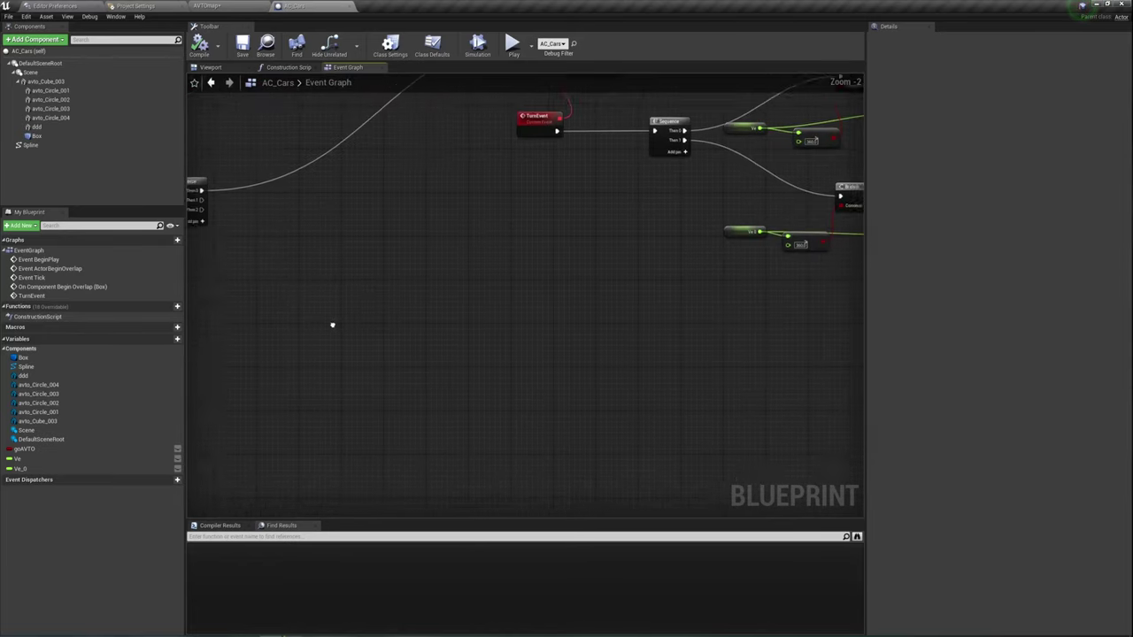
scroll(405, 299, "down", 2)
Marquee-select the TurnEvent cluster and pull a wire from the Sequence's Then 1 output.
left_click_drag(420, 218, 696, 336)
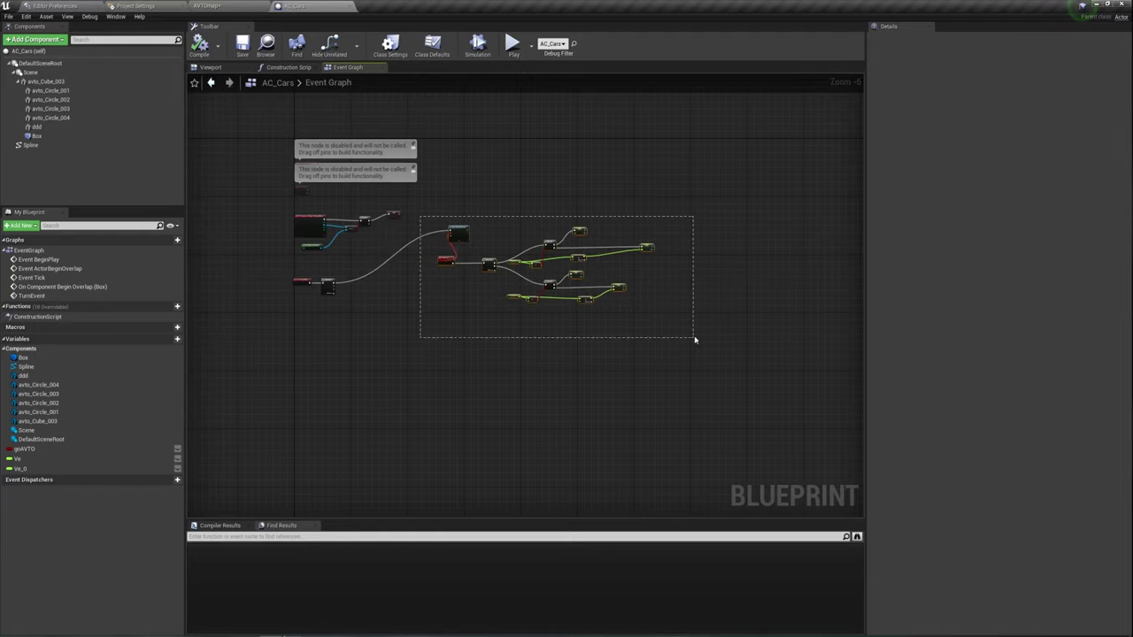
right_click_drag(415, 282, 479, 244)
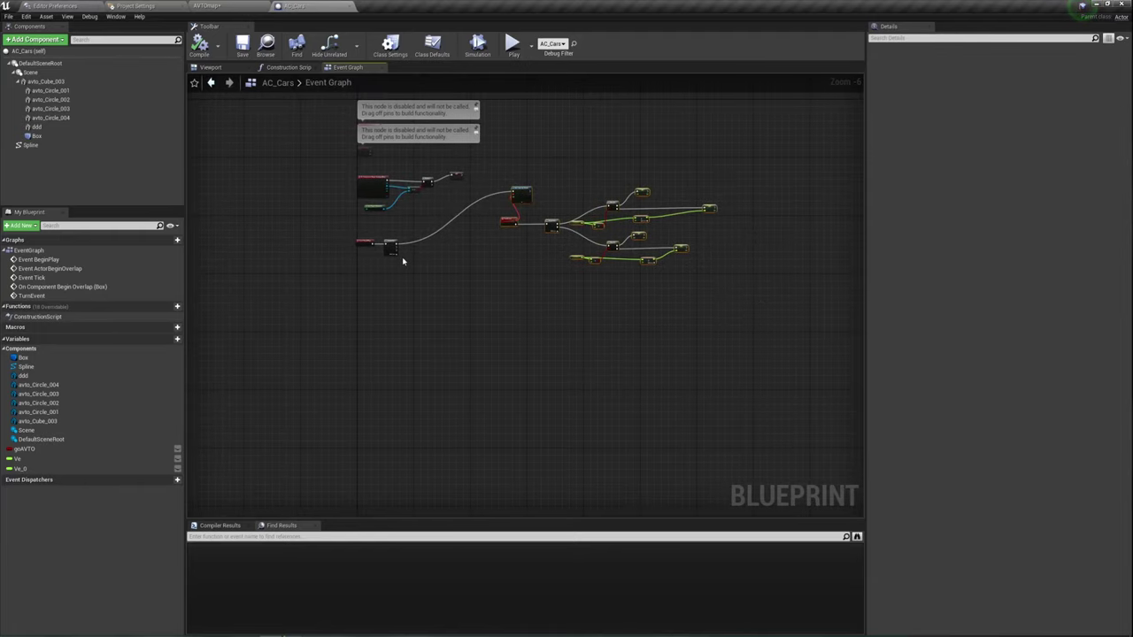
scroll(448, 265, "up", 4)
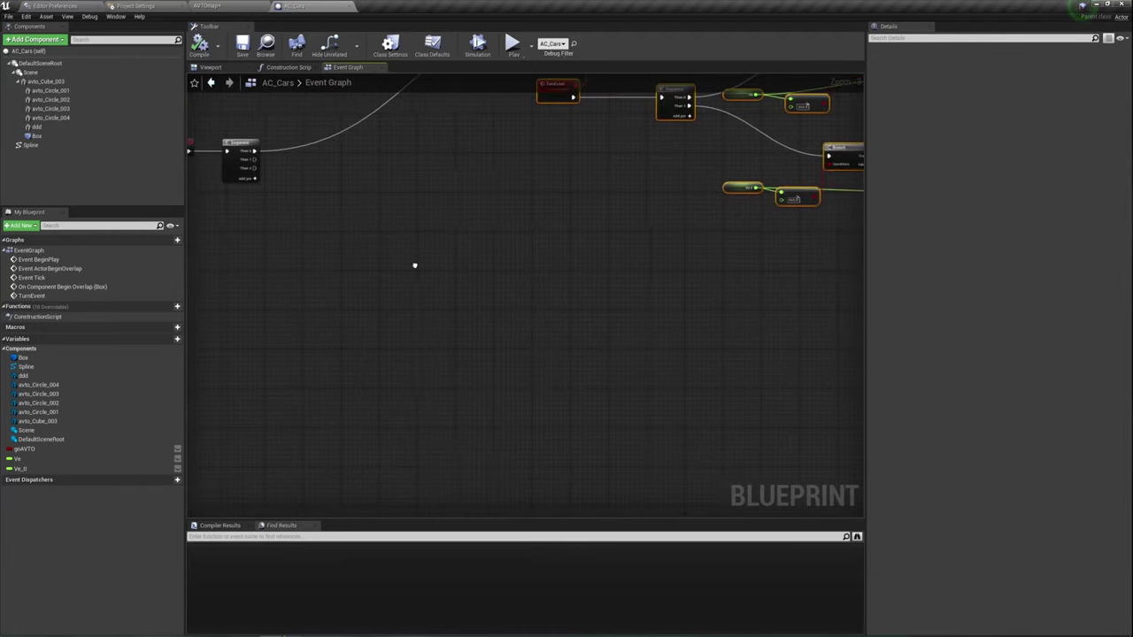
left_click_drag(249, 159, 362, 277)
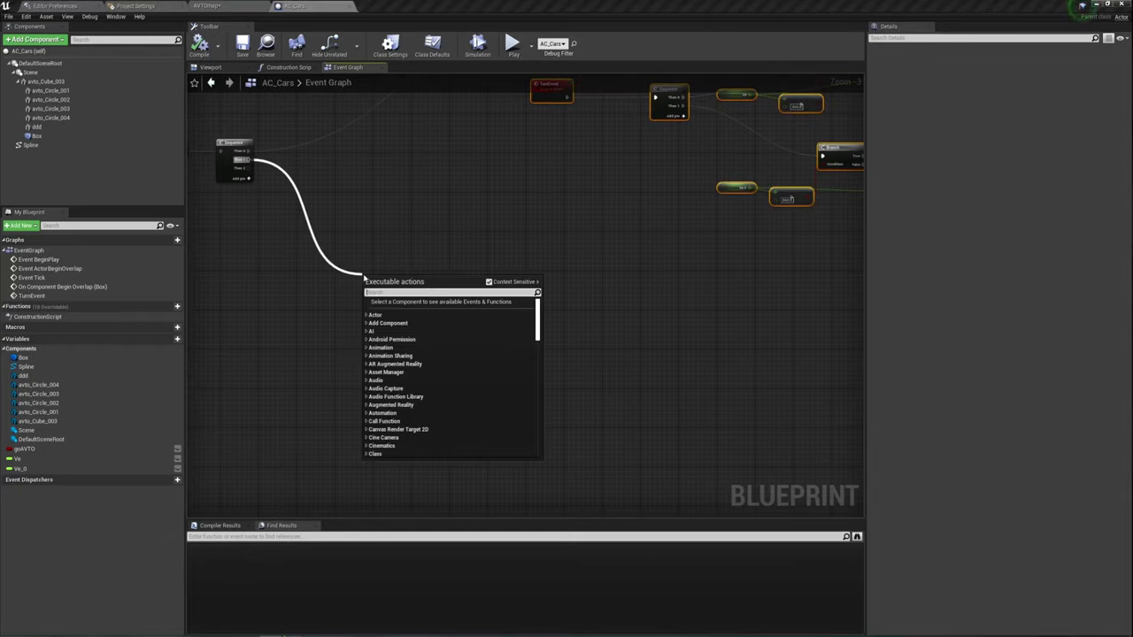
Add a Set Timer by Event node after Then 1 with Time set to 1.0.
type("se")
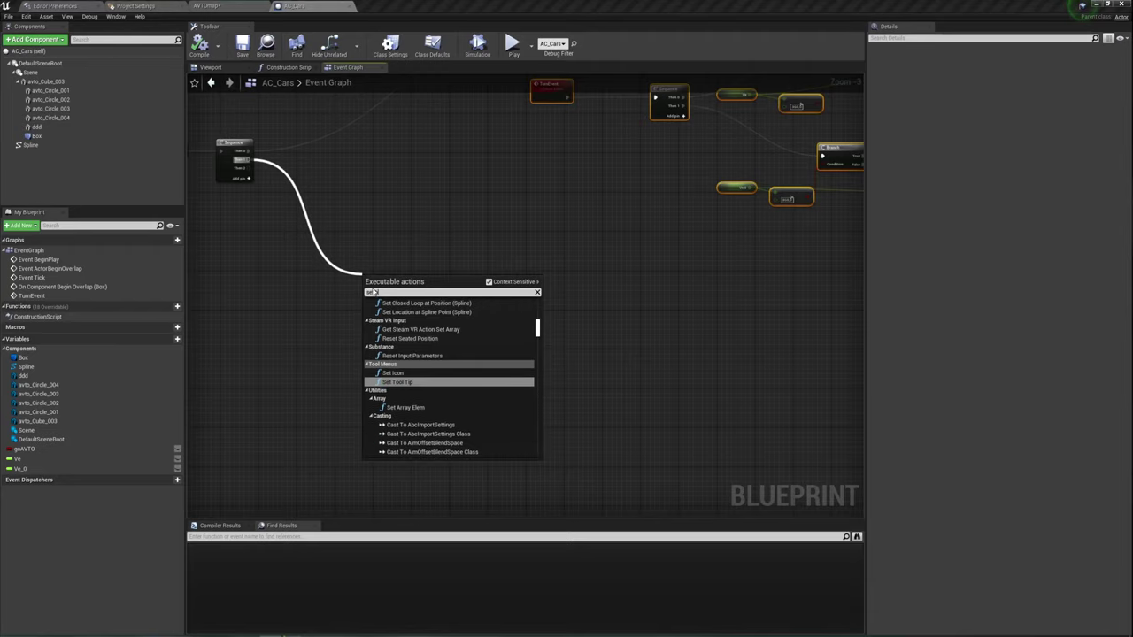
type("t time")
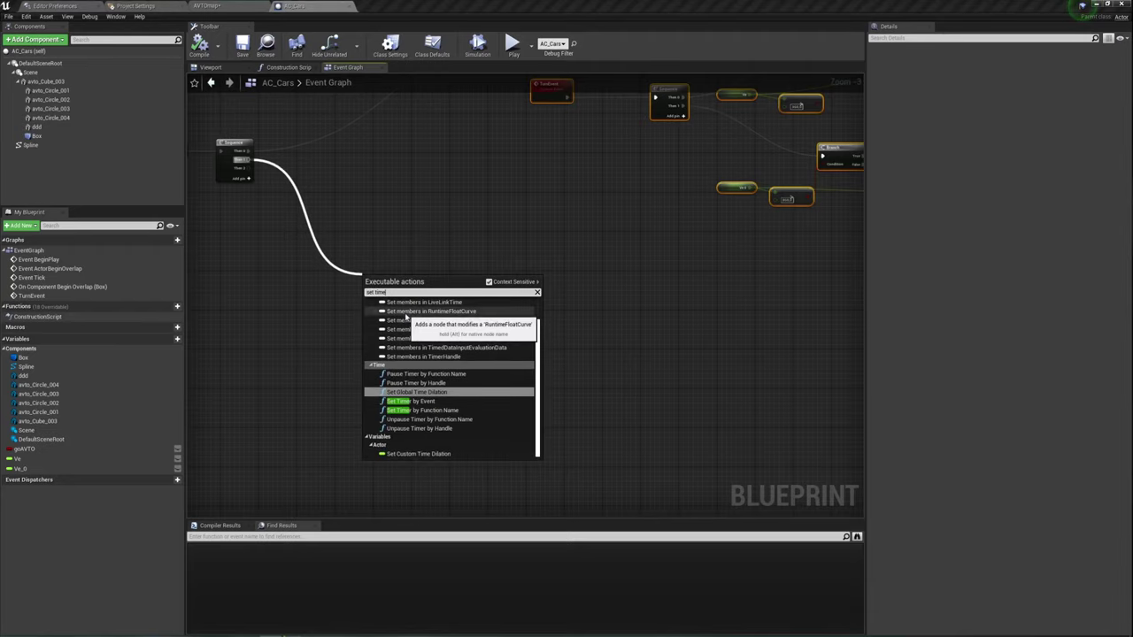
left_click(428, 403)
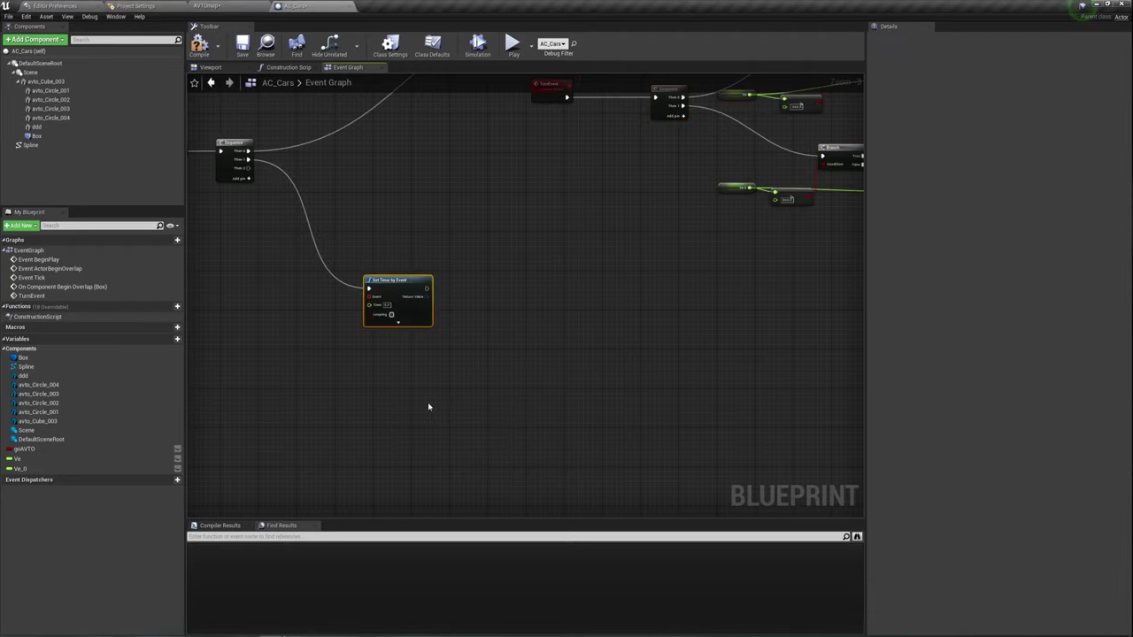
left_click_drag(389, 270, 440, 246)
scroll(389, 381, "up", 2)
scroll(388, 380, "up", 1)
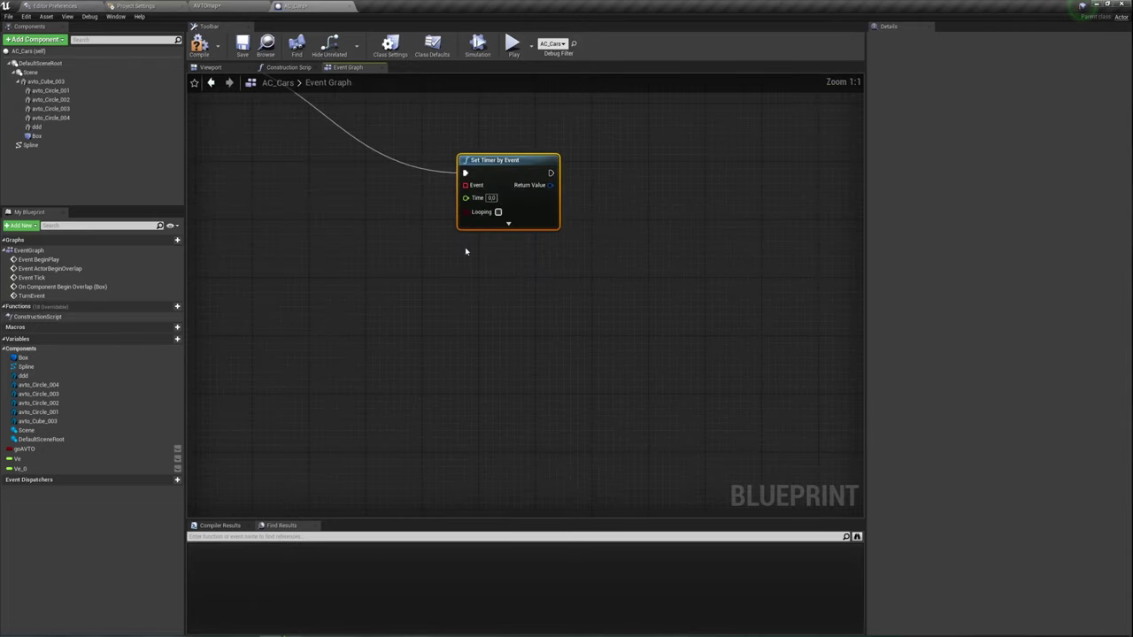
left_click(491, 197)
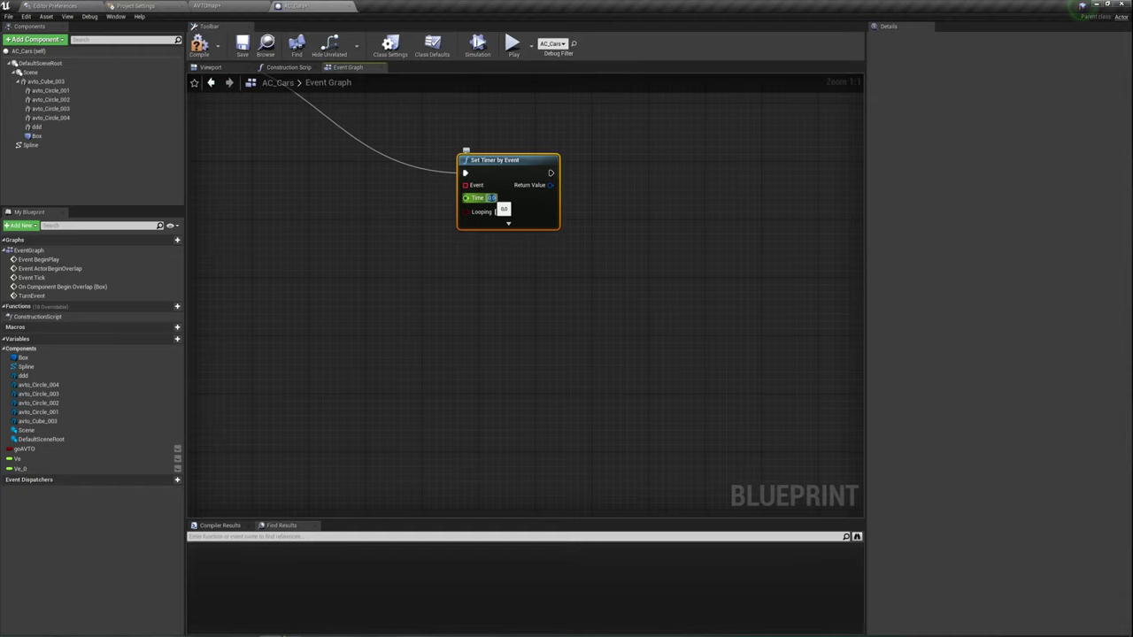
type("1")
left_click(505, 249)
Bind a new CustomEvent_0 to the timer's Event pin.
right_click_drag(452, 284, 511, 279)
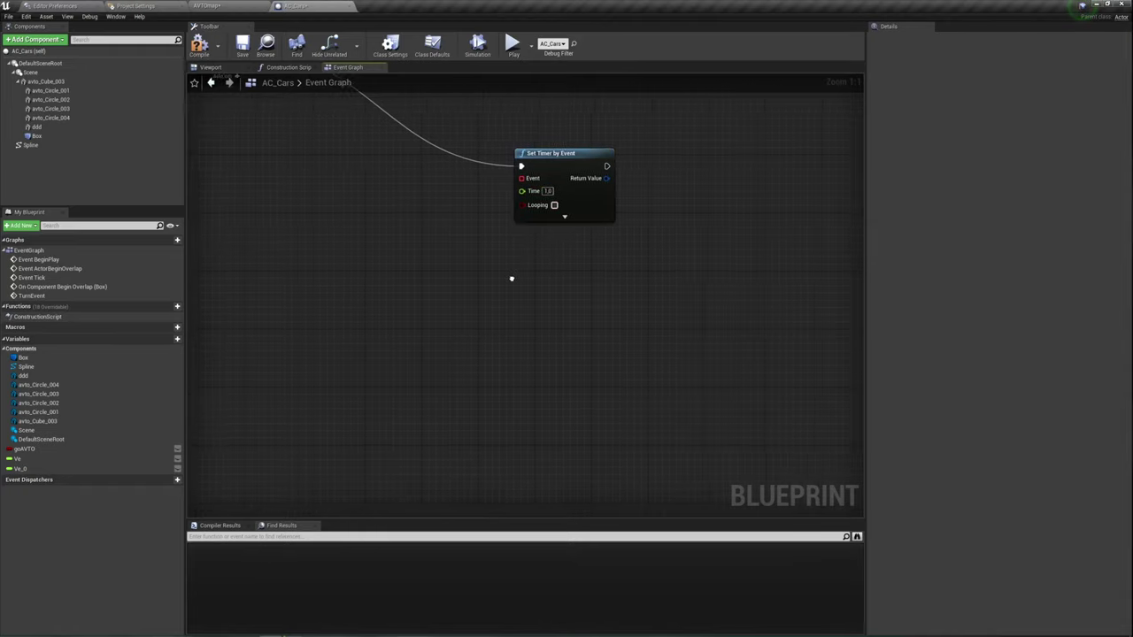
left_click_drag(521, 177, 402, 309)
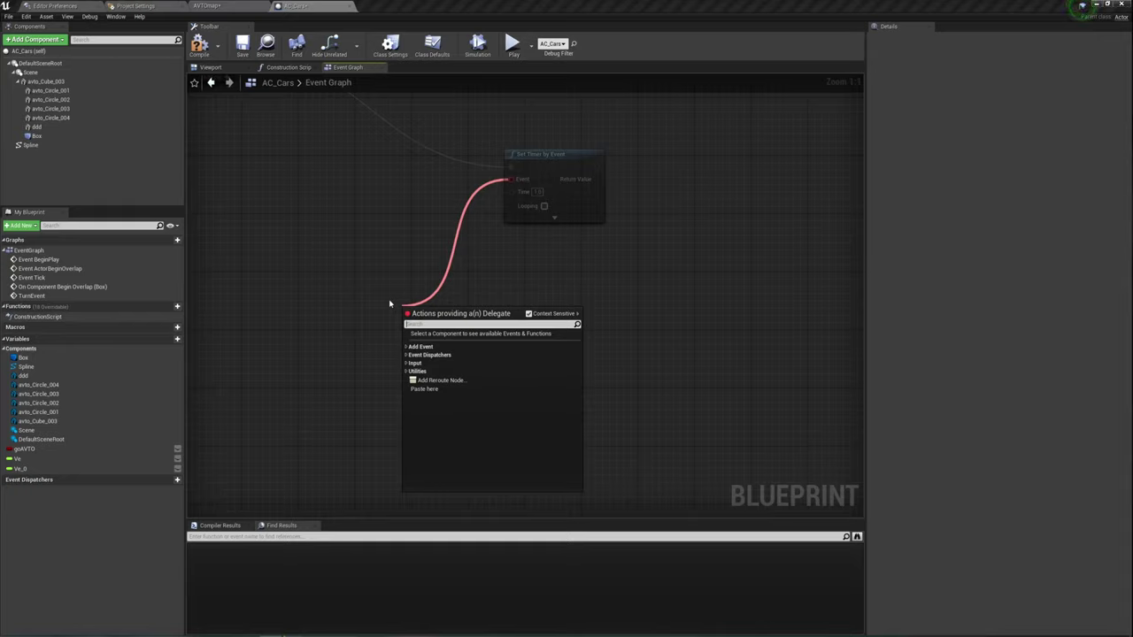
type("cust")
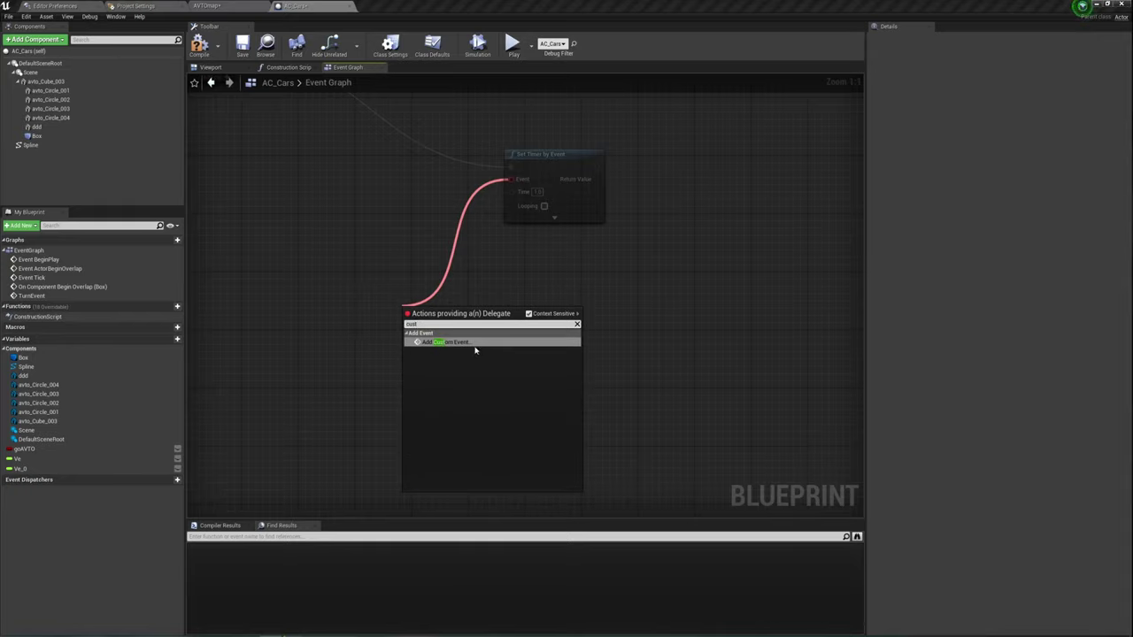
left_click(461, 342)
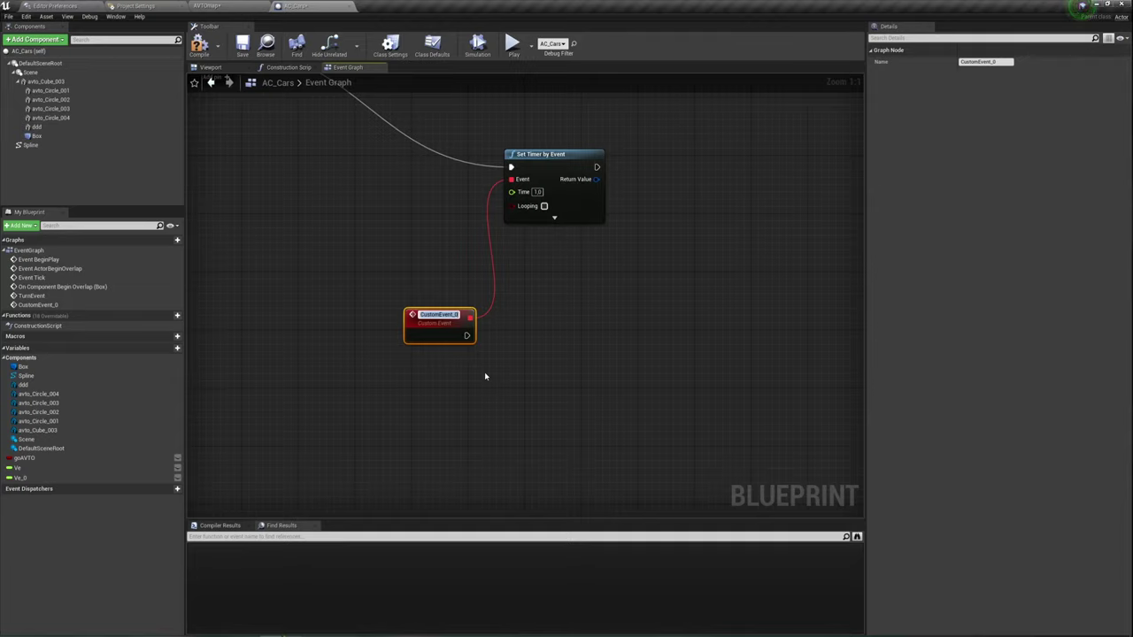
Rename CustomEvent_0 to SpeedGo and recenter the Event Graph view.
type("SpeedCa")
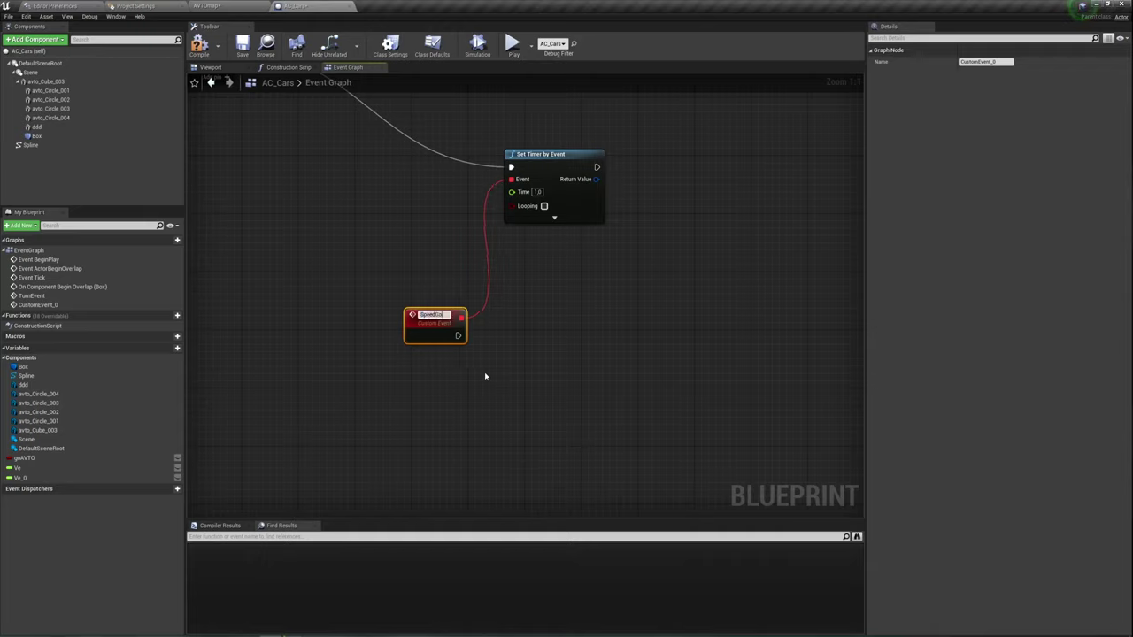
key("Return")
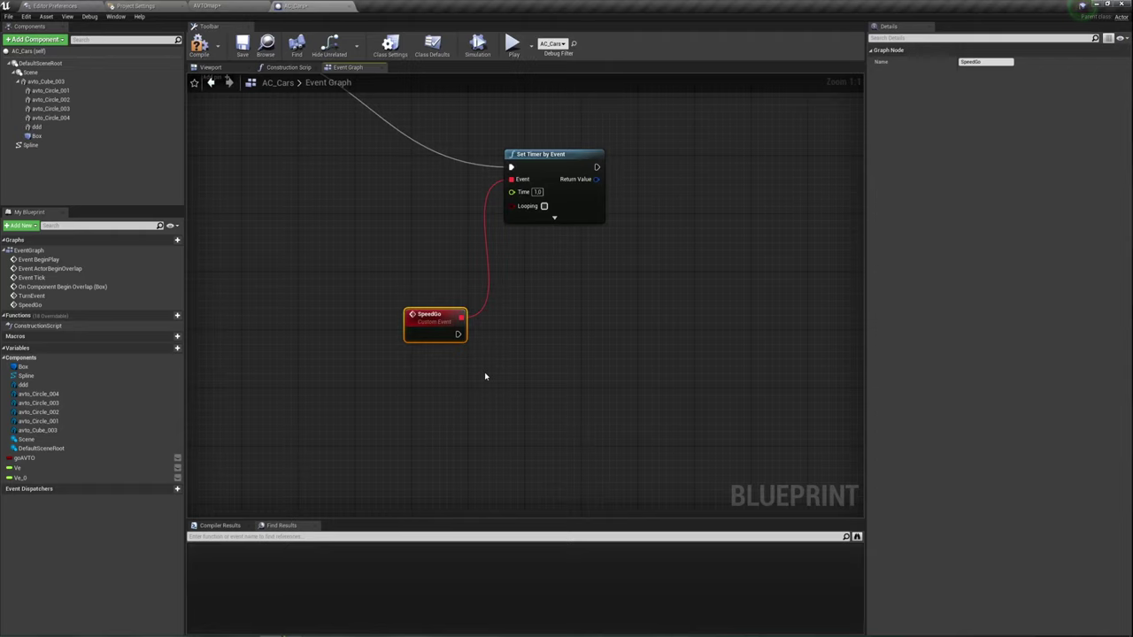
right_click_drag(516, 468, 428, 412)
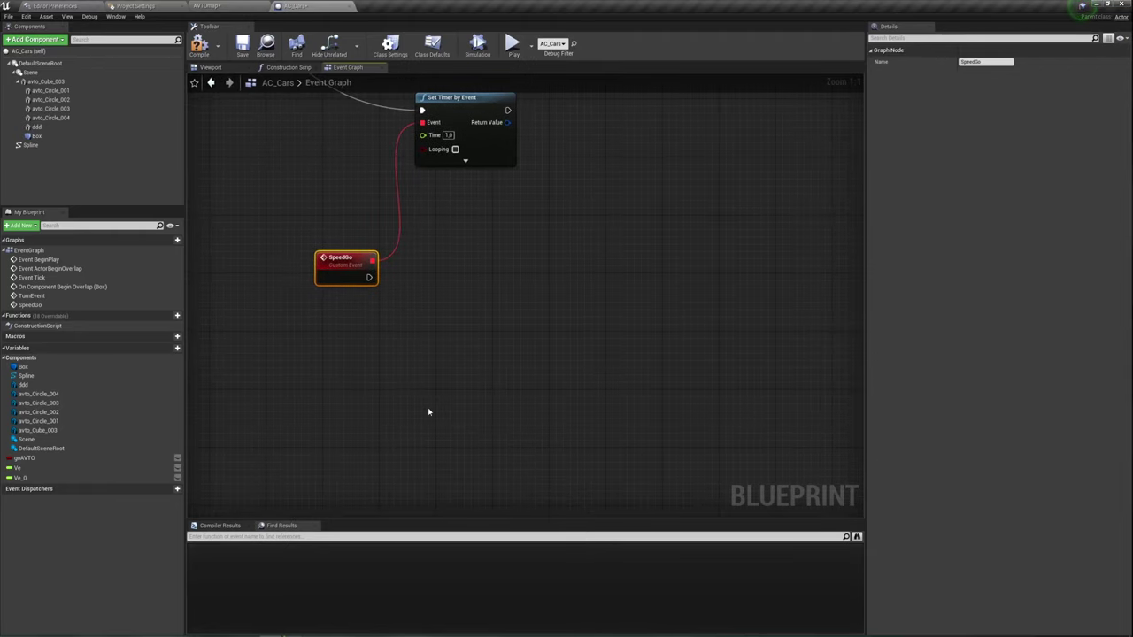
right_click_drag(406, 329, 351, 336)
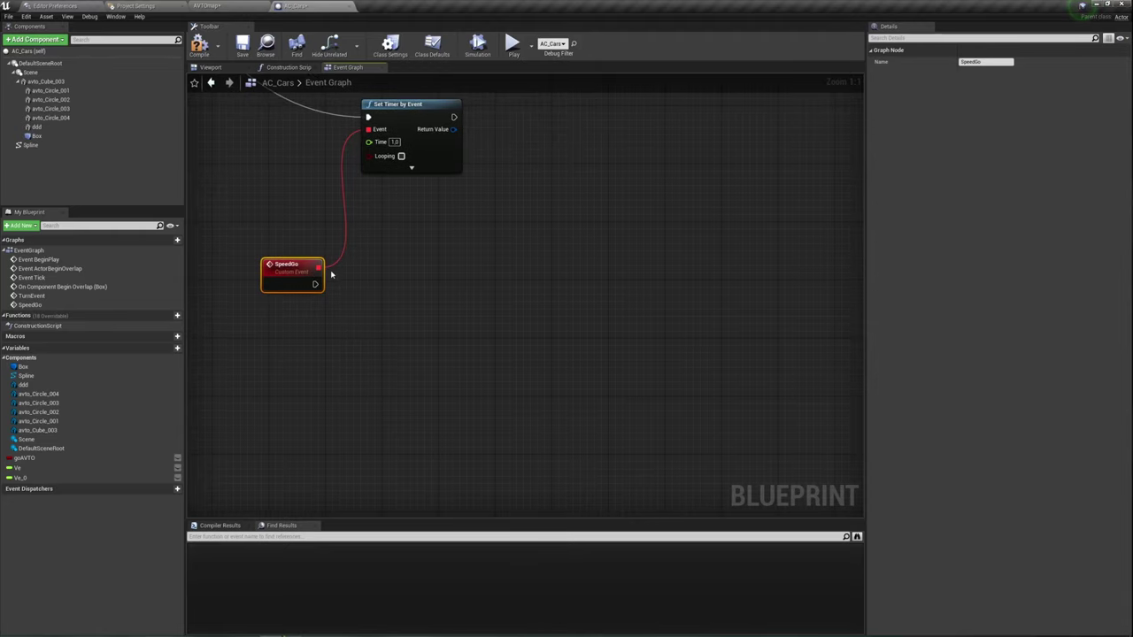
Add a Branch node and connect SpeedGo's execution output to it.
left_click(445, 285)
left_click_drag(443, 285, 314, 284)
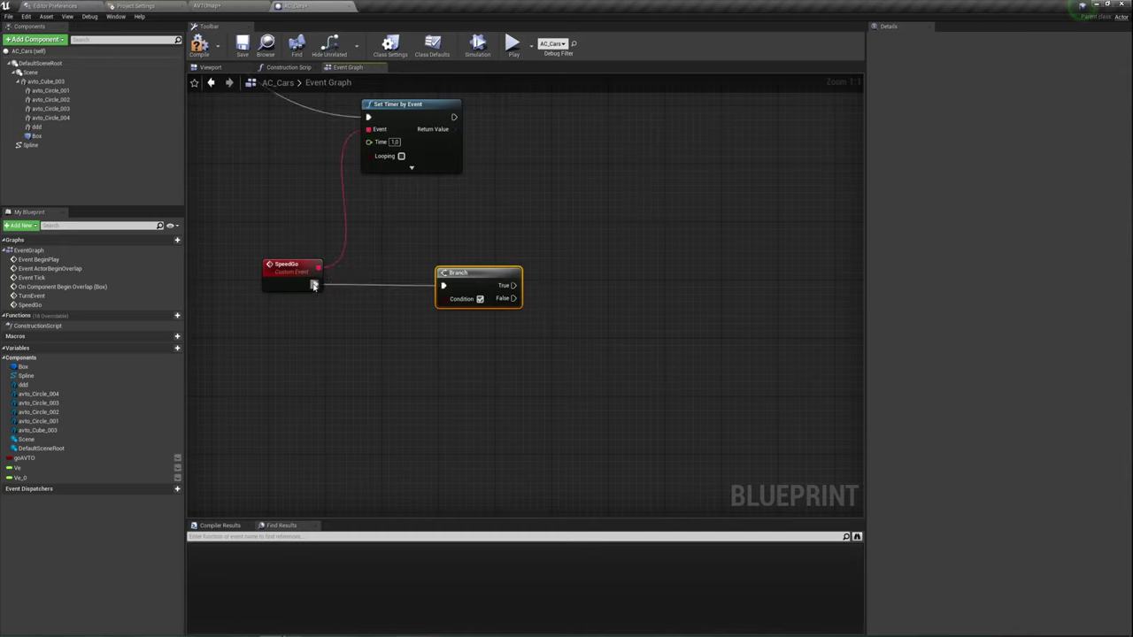
right_click_drag(531, 175, 501, 336)
scroll(514, 293, "down", 4)
scroll(516, 258, "down", 1)
scroll(516, 258, "up", 5)
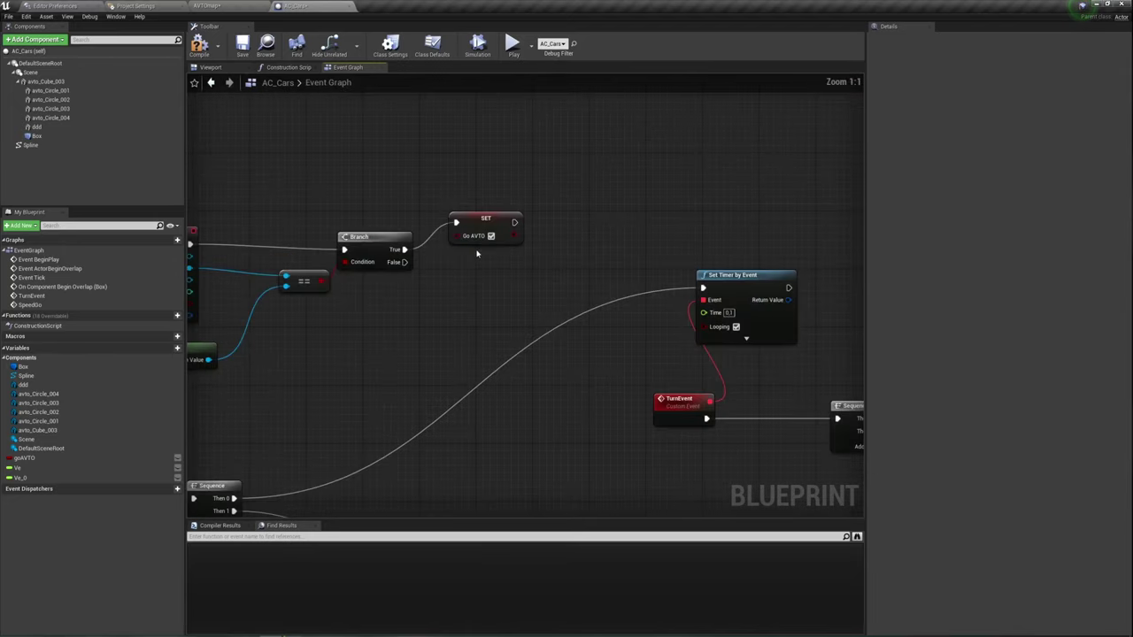
left_click_drag(450, 101, 527, 259)
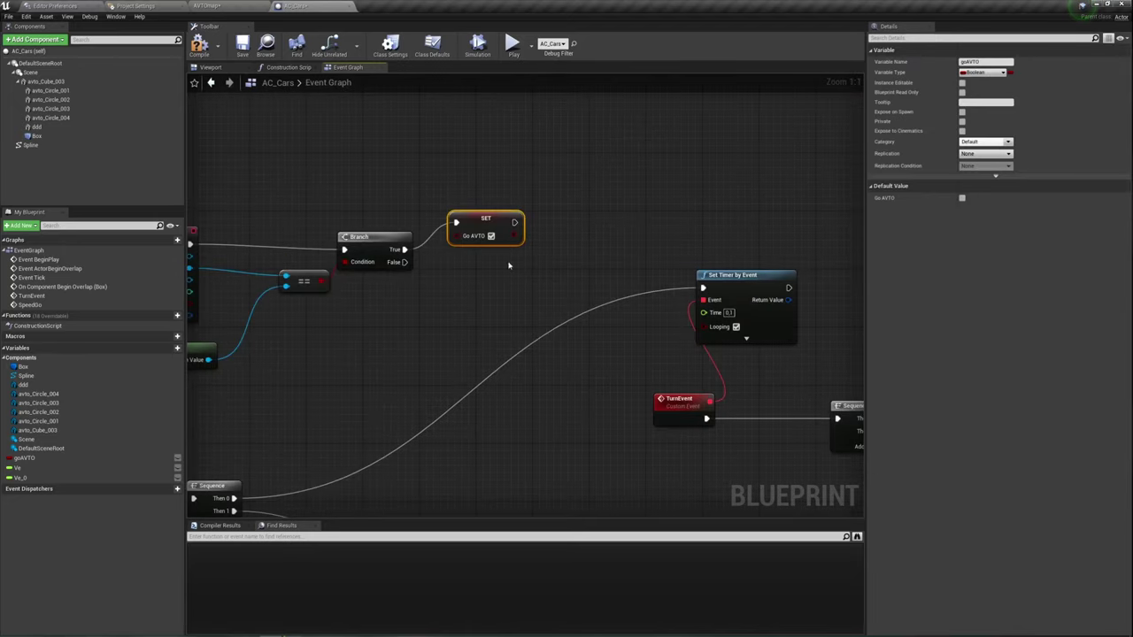
right_click_drag(510, 261, 472, 114)
scroll(483, 132, "down", 2)
scroll(488, 153, "down", 2)
scroll(514, 230, "up", 2)
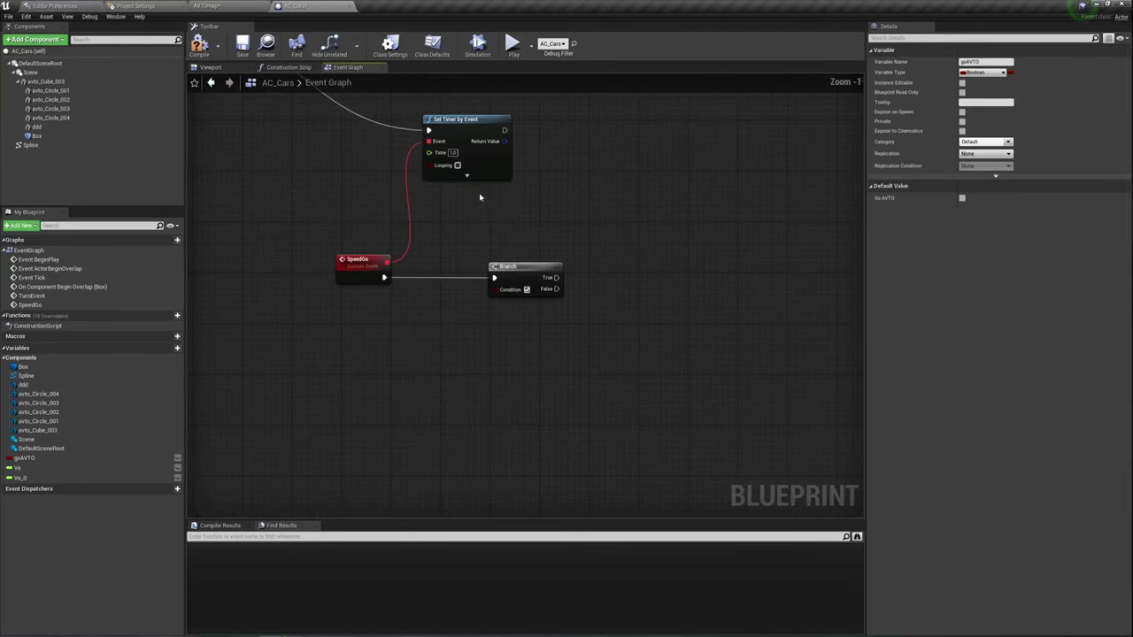
scroll(500, 199, "up", 1)
scroll(523, 173, "up", 1)
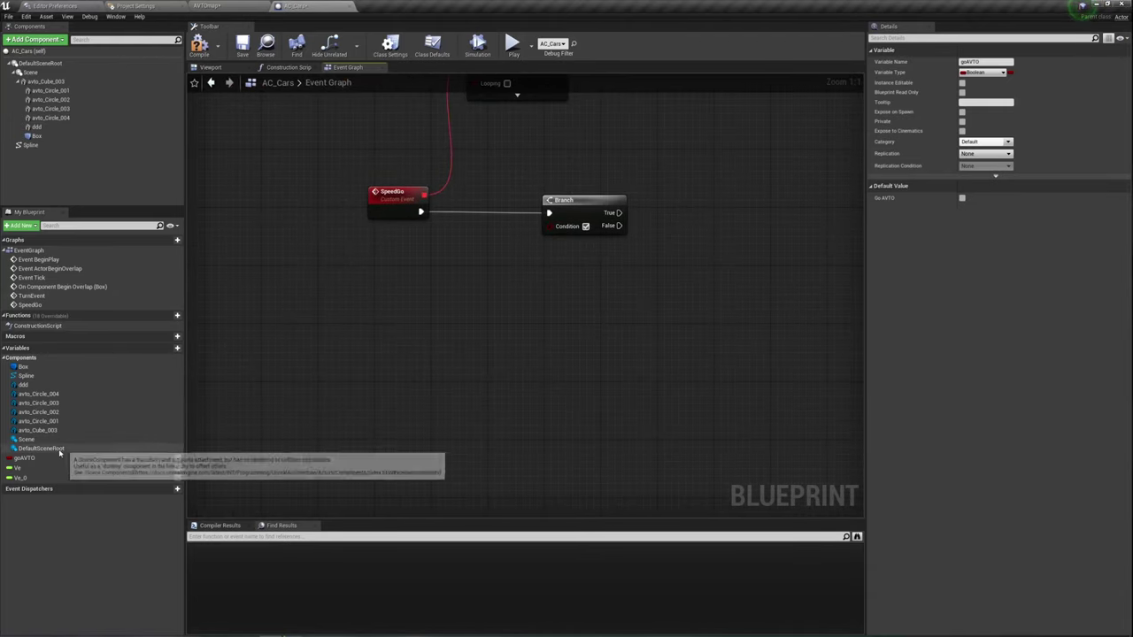
Place a Get goAVTO variable node beside the Branch and arrange the nodes.
left_click(29, 458)
left_click_drag(29, 458, 549, 228)
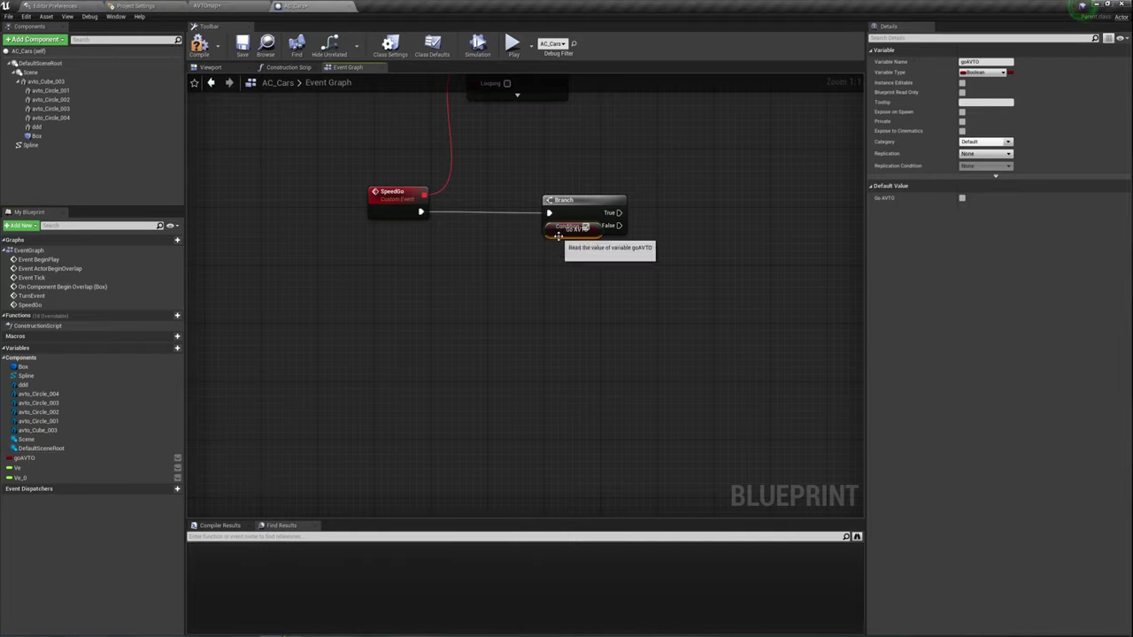
left_click(563, 239)
mouse_move(550, 243)
left_mouse_down()
mouse_move(489, 258)
mouse_move(467, 251)
mouse_move(548, 225)
left_mouse_up()
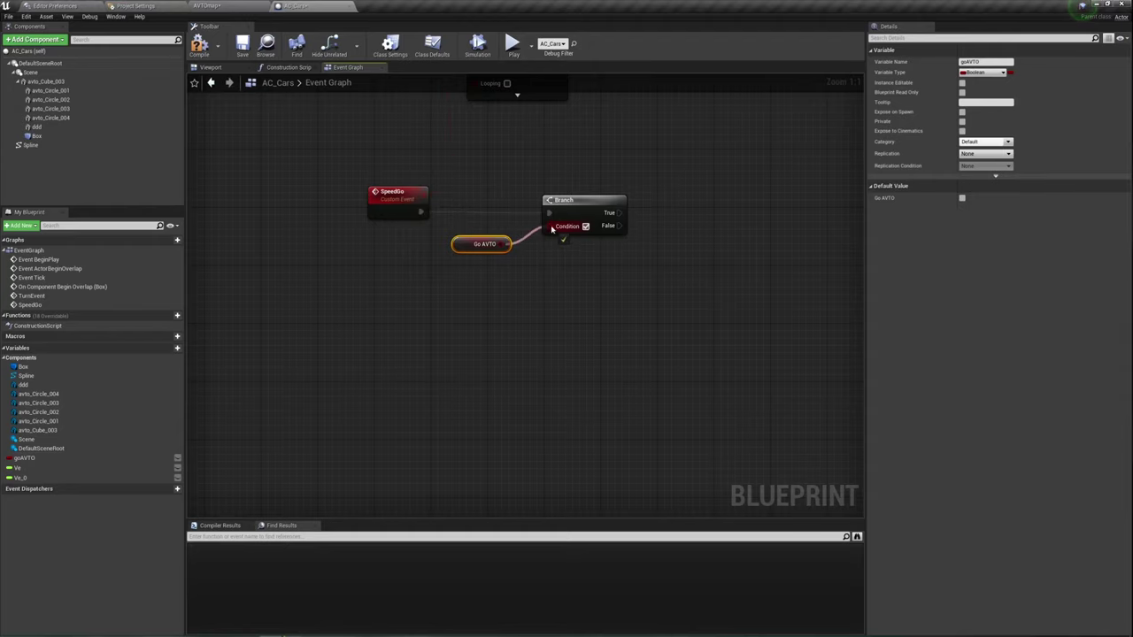
right_click_drag(672, 328, 559, 360)
mouse_move(462, 258)
left_mouse_down()
mouse_move(572, 198)
mouse_move(452, 257)
left_mouse_up()
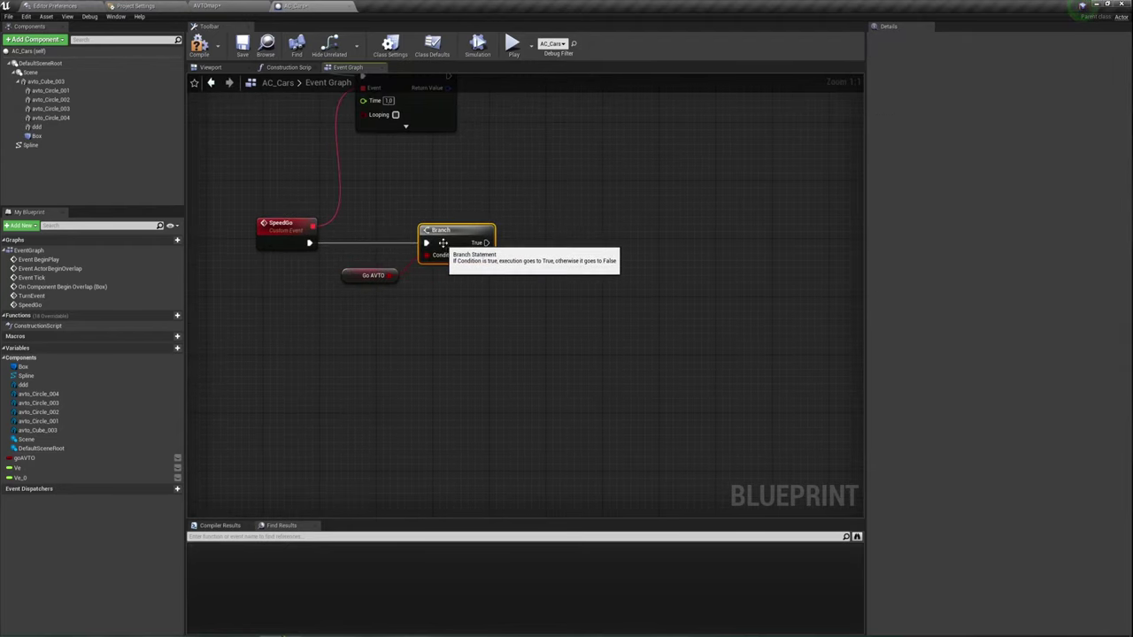
right_click_drag(540, 310, 493, 311)
left_click_drag(438, 241, 603, 181)
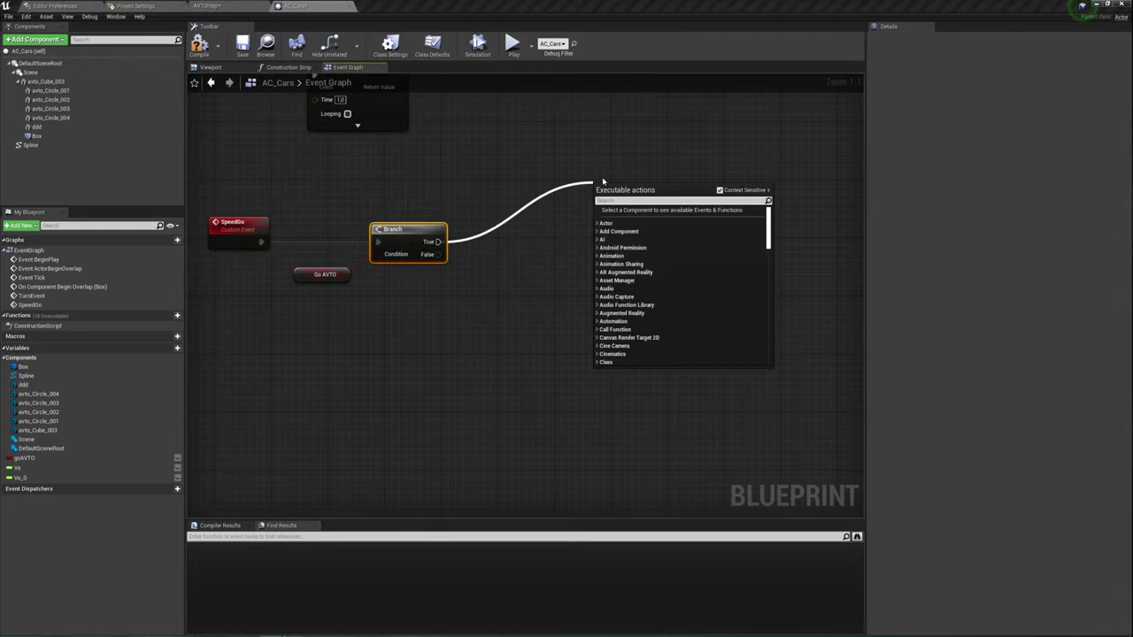
Add a Timeline_0 node from the Branch's True output via the 'timeline' search.
type("time")
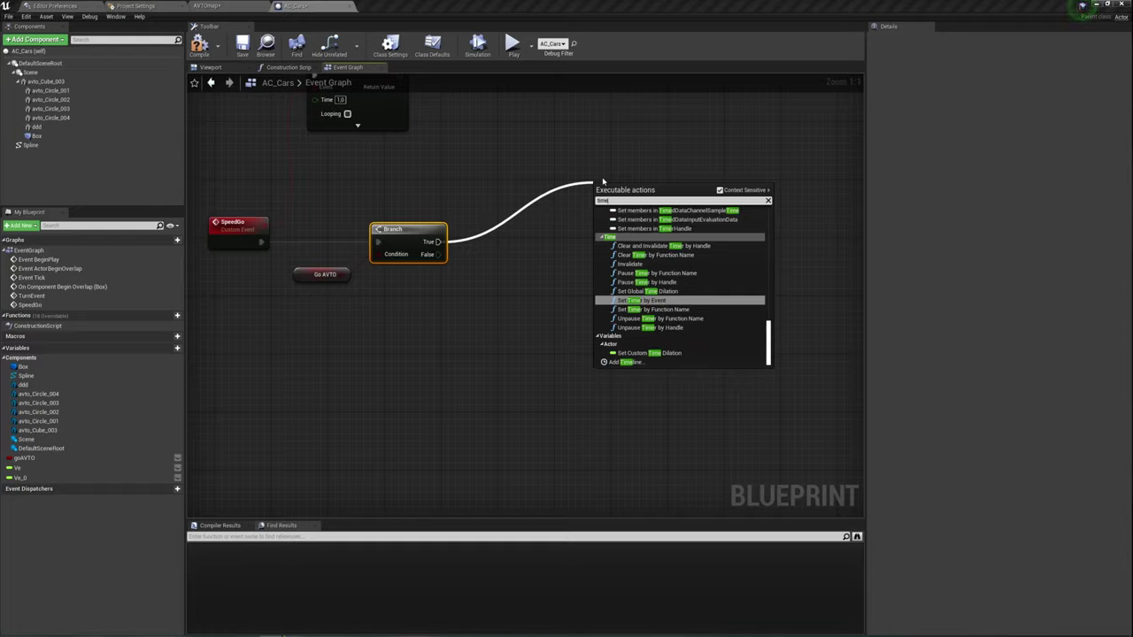
type("le")
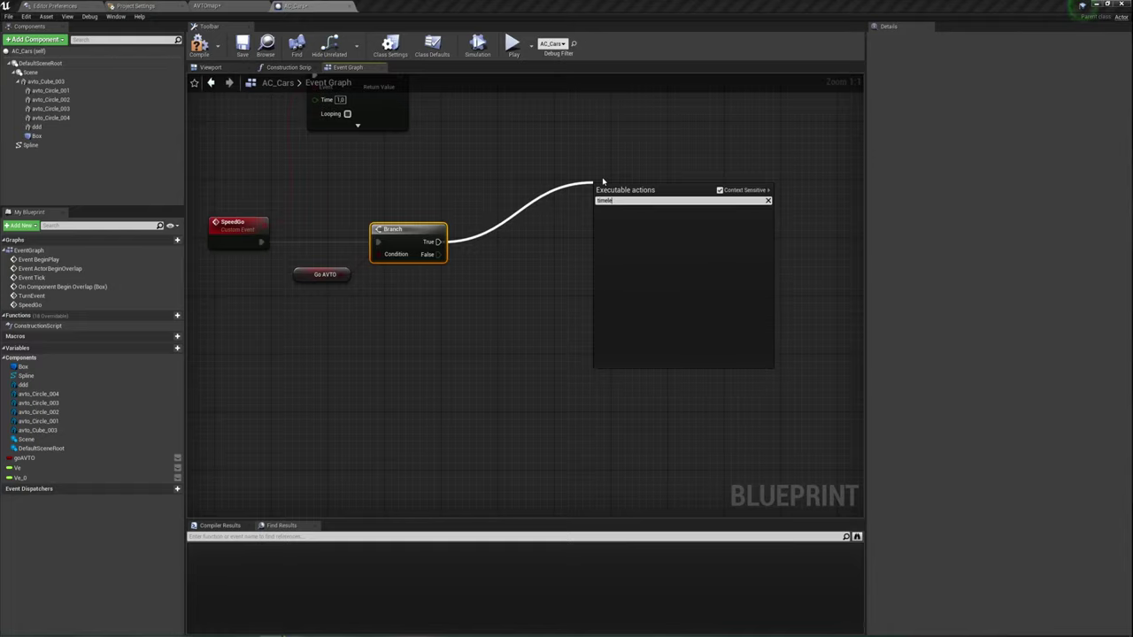
key("BackSpace")
key("Return")
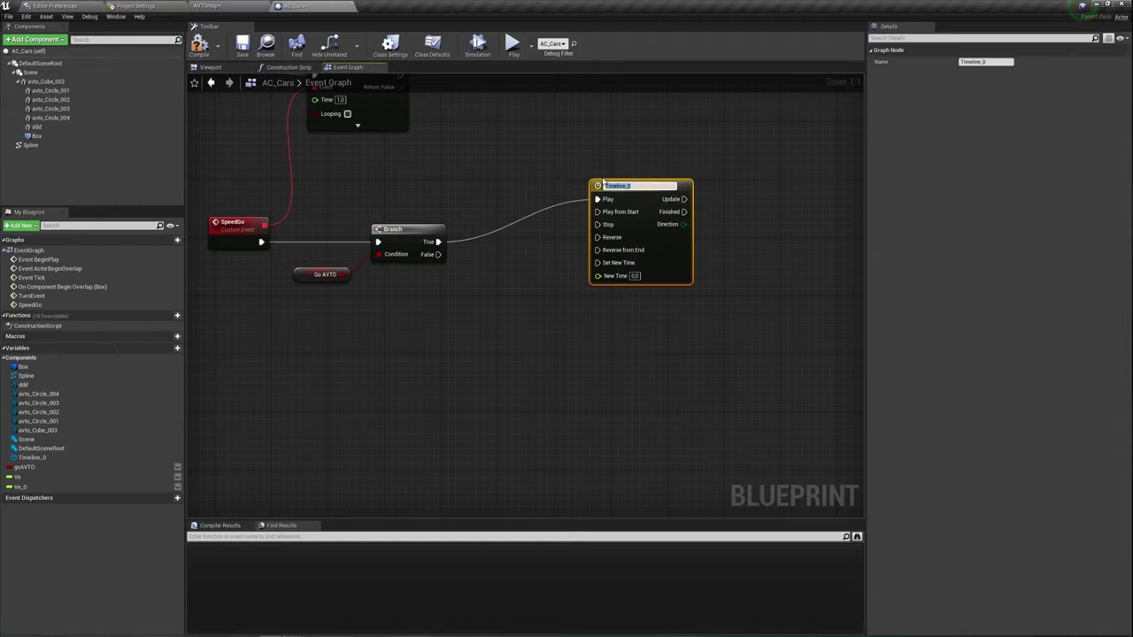
left_click_drag(638, 203, 575, 238)
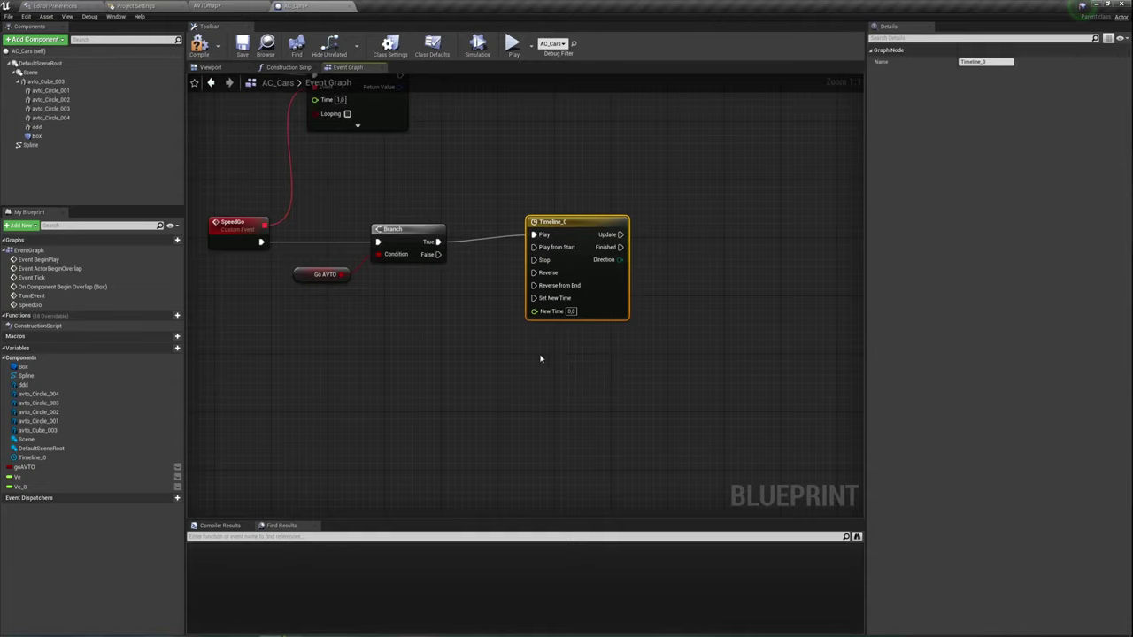
right_click_drag(541, 359, 419, 309)
Open Timeline_0, add a float track, and edit the timeline length.
double_click(496, 199)
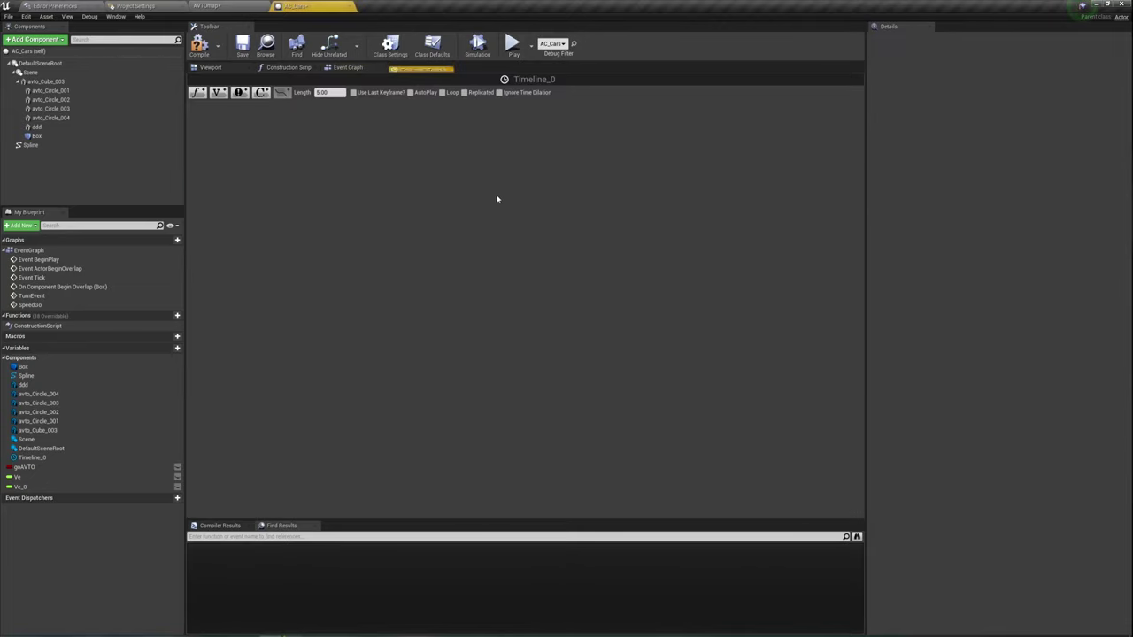
left_click(197, 92)
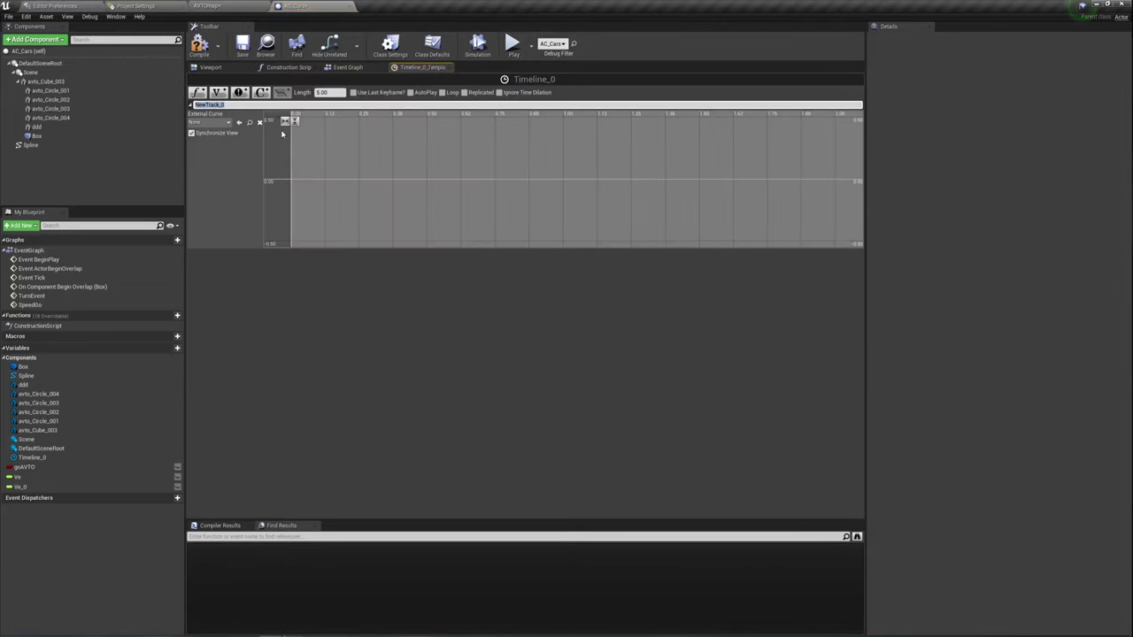
right_click_drag(306, 187, 345, 166)
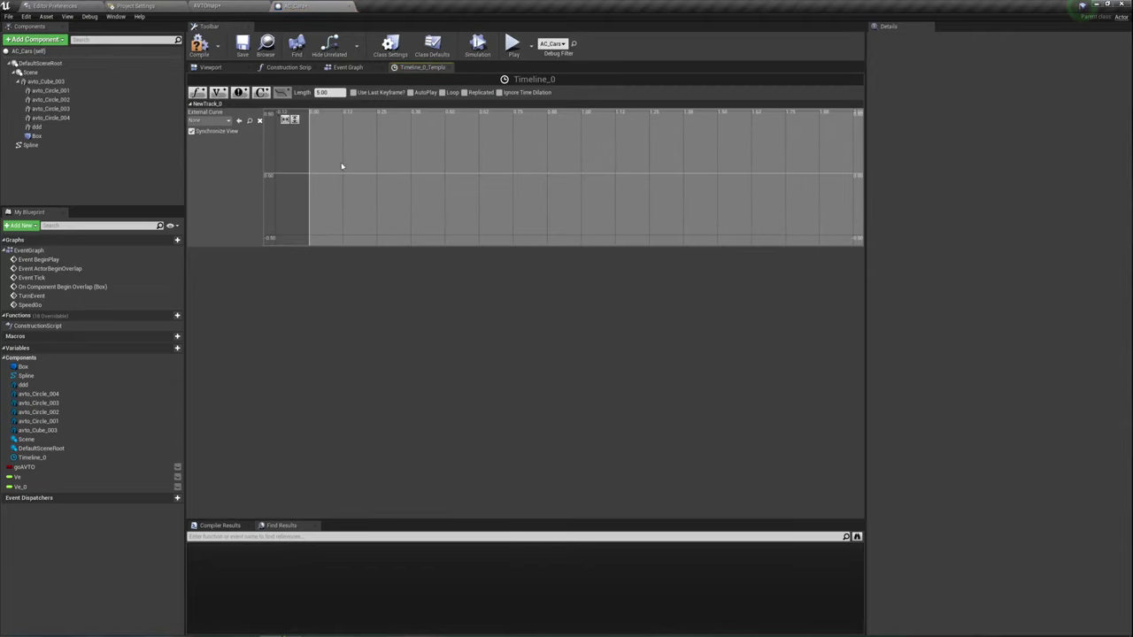
left_click(330, 92)
type("35")
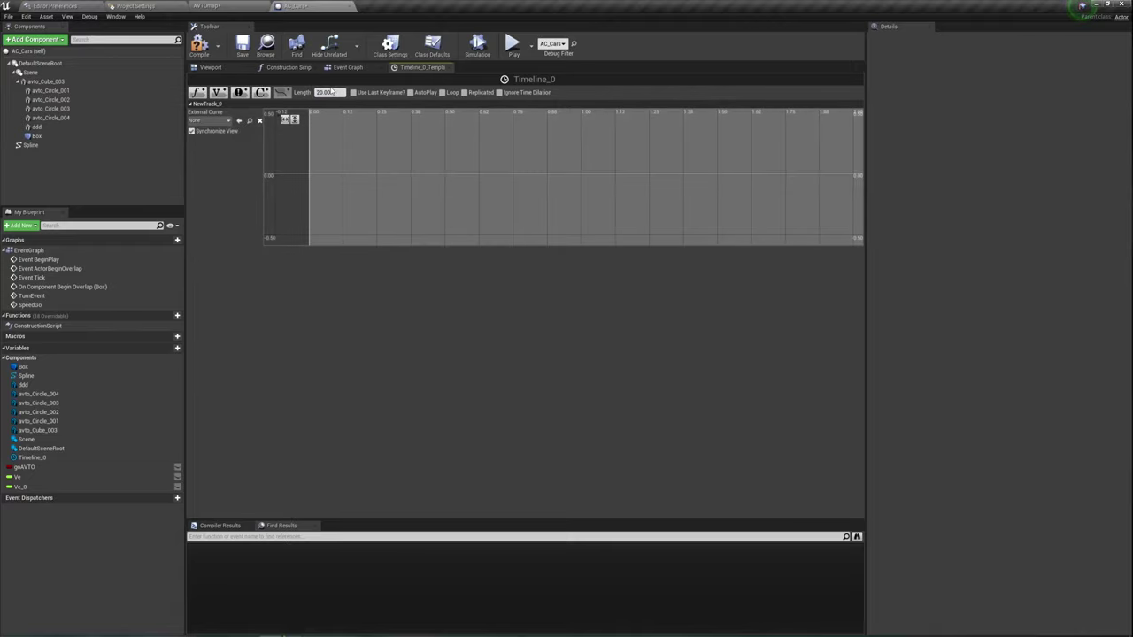
Add two keys to the float curve and set the first to time 0, value 0.
left_click(353, 168, "shift")
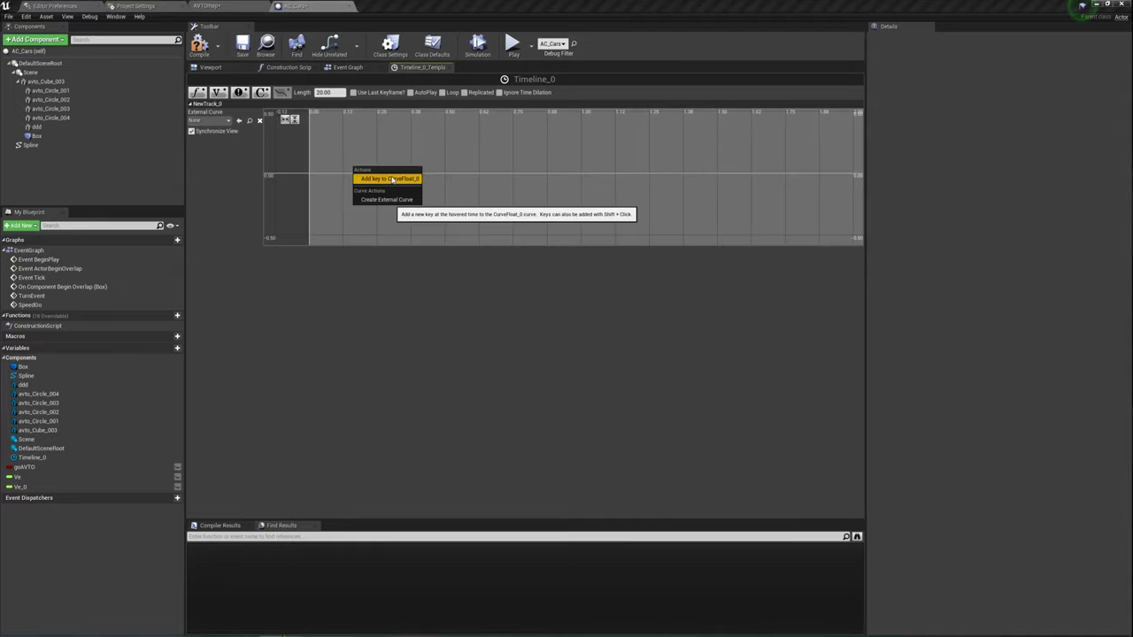
left_click(520, 151, "shift")
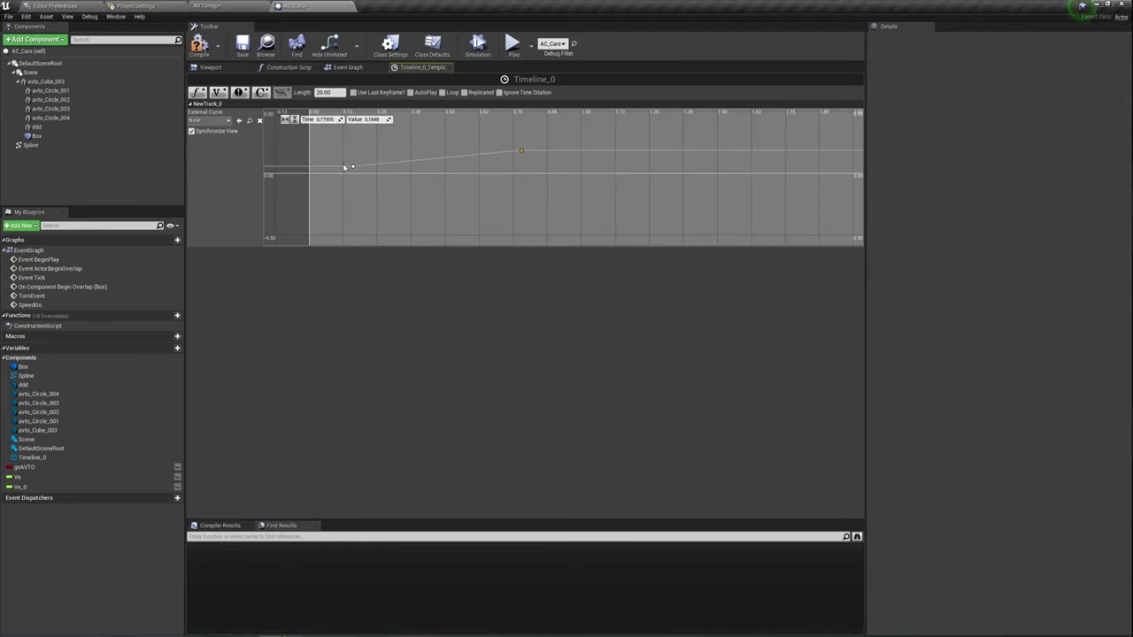
left_click(353, 166)
left_click(328, 118)
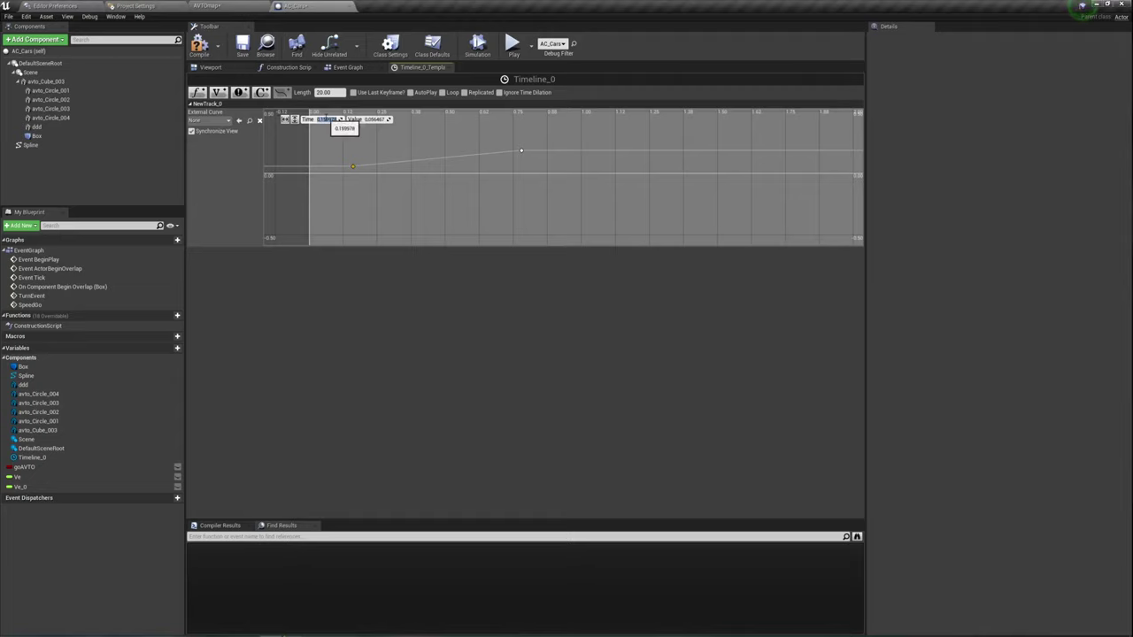
type("0")
left_click(373, 119)
type("0")
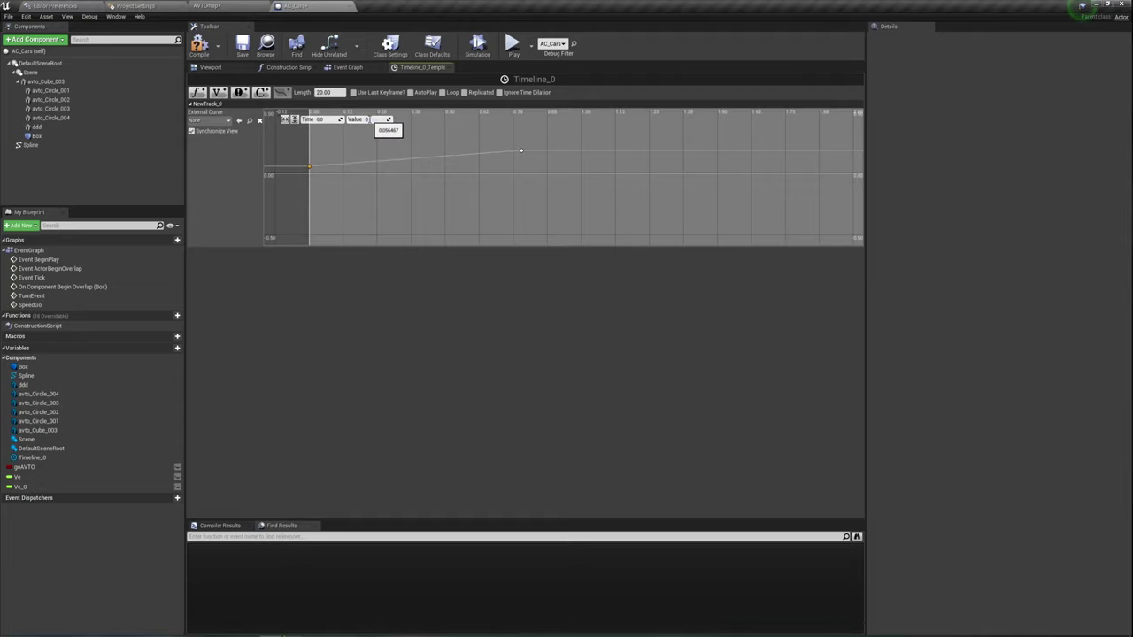
key("Return")
Set the second curve key to time 20, value 1.
left_click(520, 151)
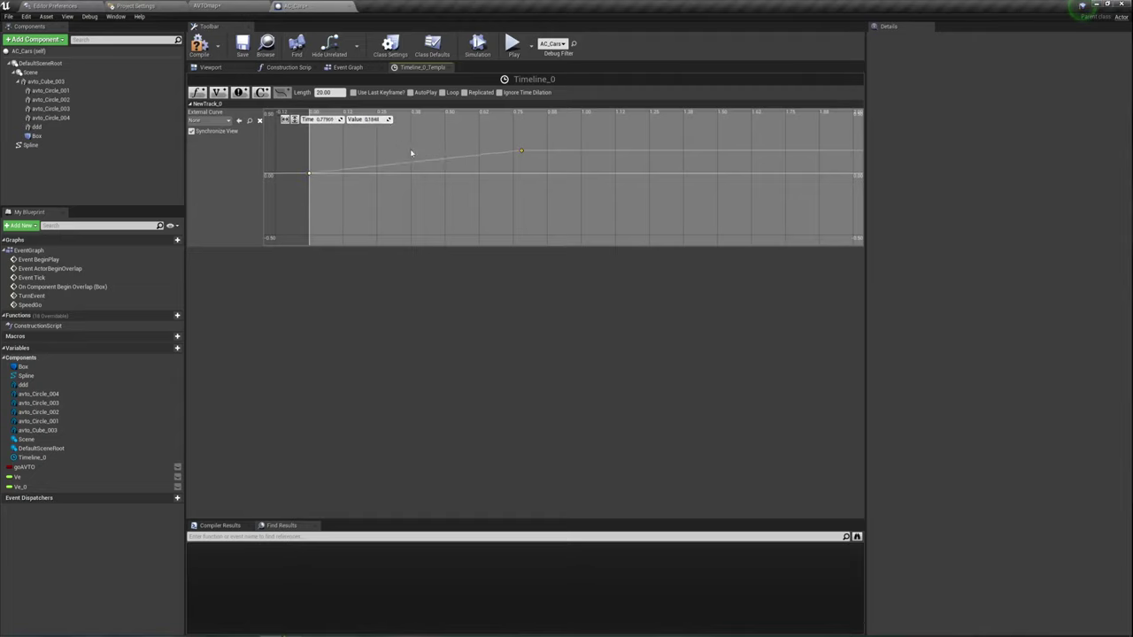
left_click(373, 119)
type("1")
left_click(324, 119)
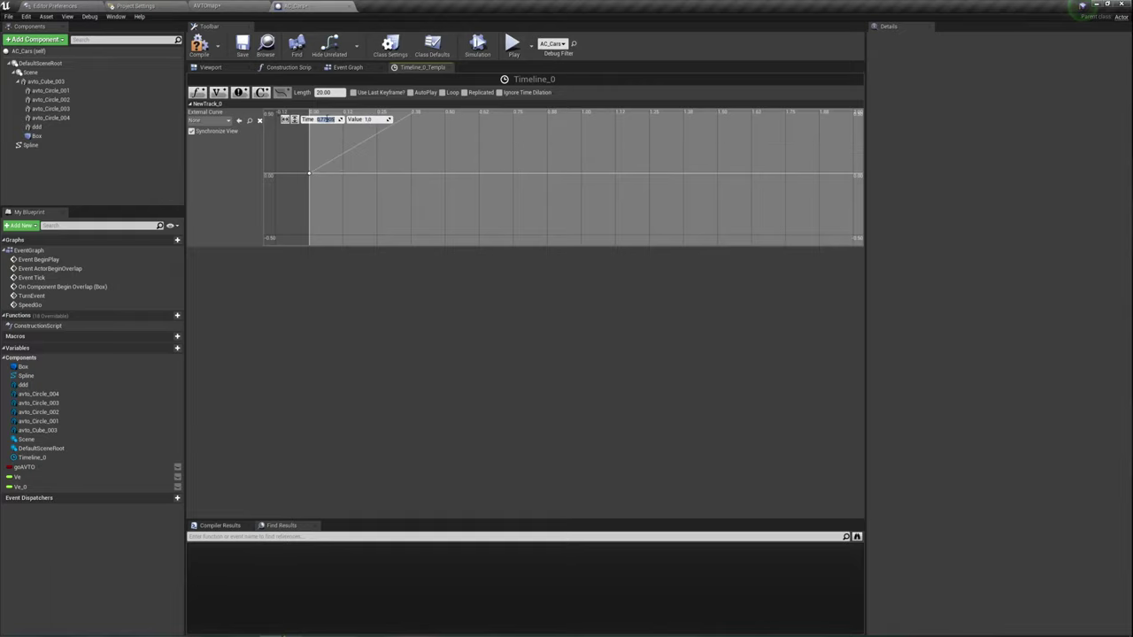
type("20")
key("Return")
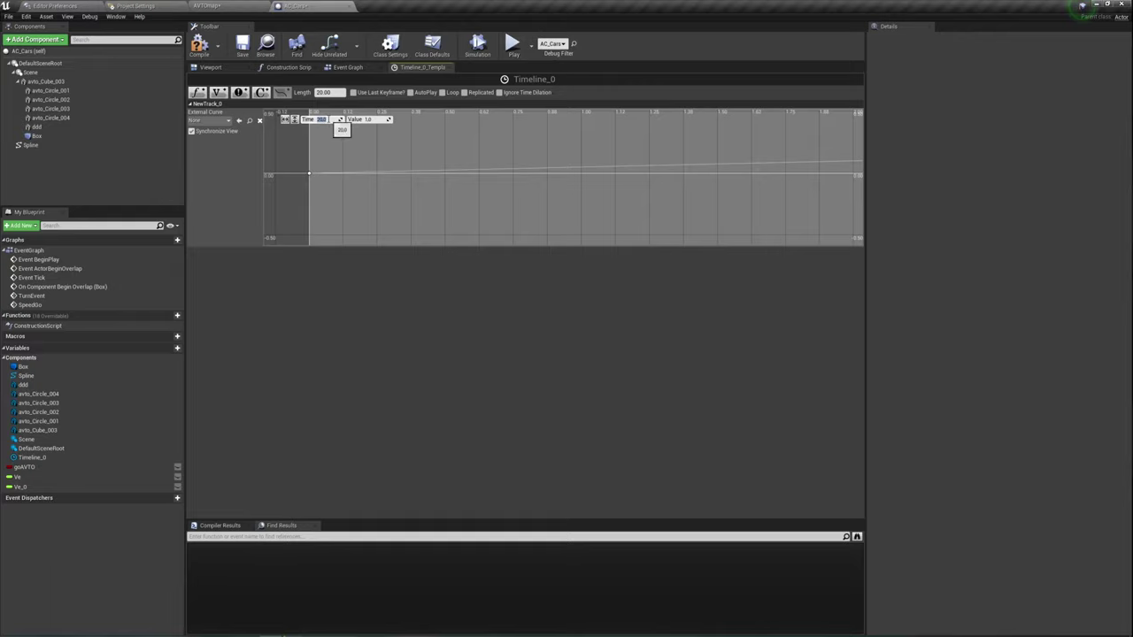
Fit the curve in view and set both keys to Auto interpolation.
left_click(285, 118)
left_click(294, 119)
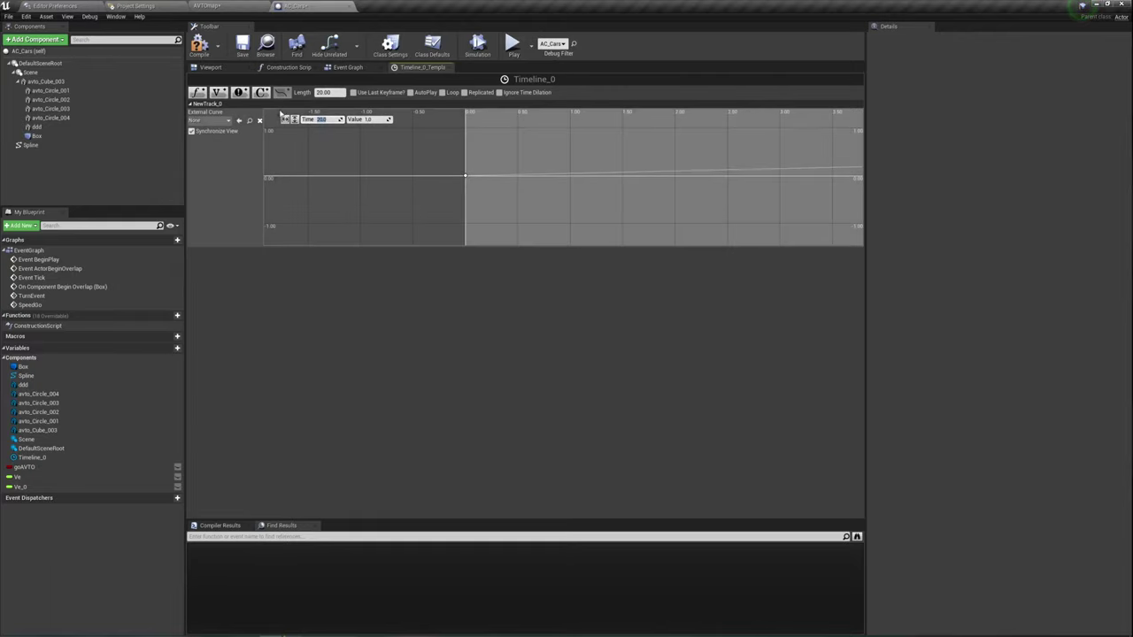
left_click(285, 119)
left_click(294, 118)
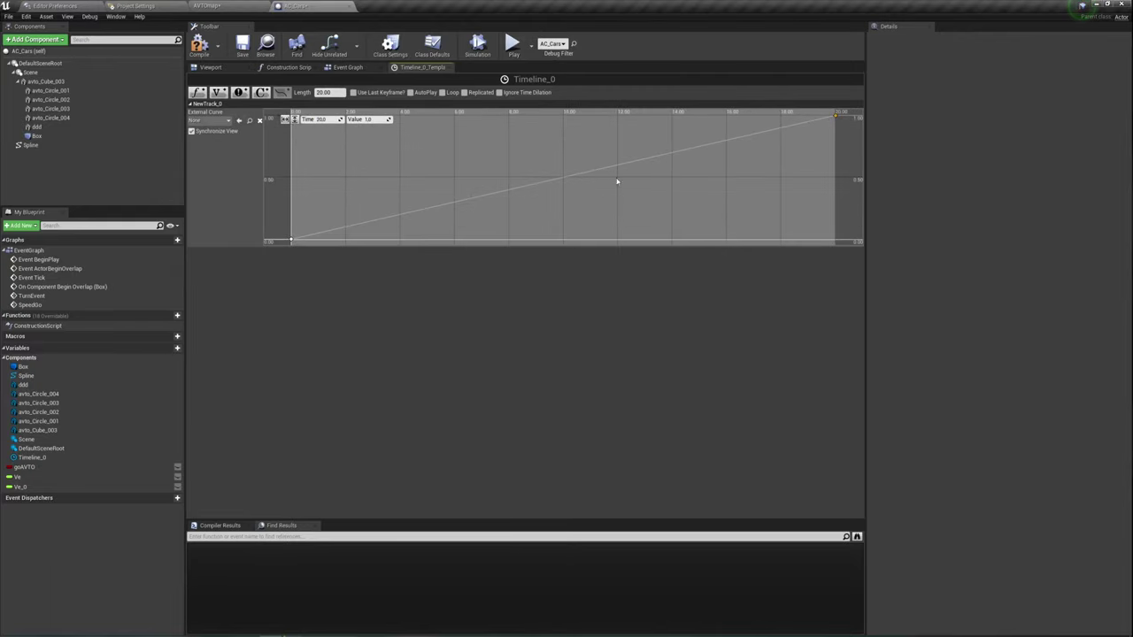
left_click(292, 240, "ctrl")
right_click(292, 240)
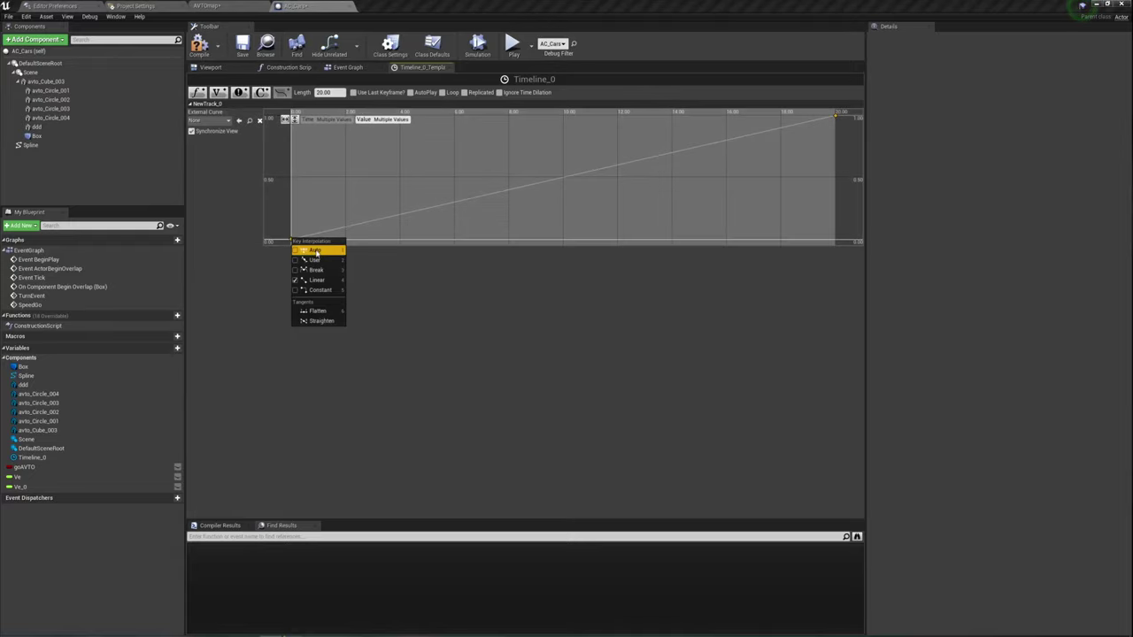
left_click(315, 252)
left_click(462, 175)
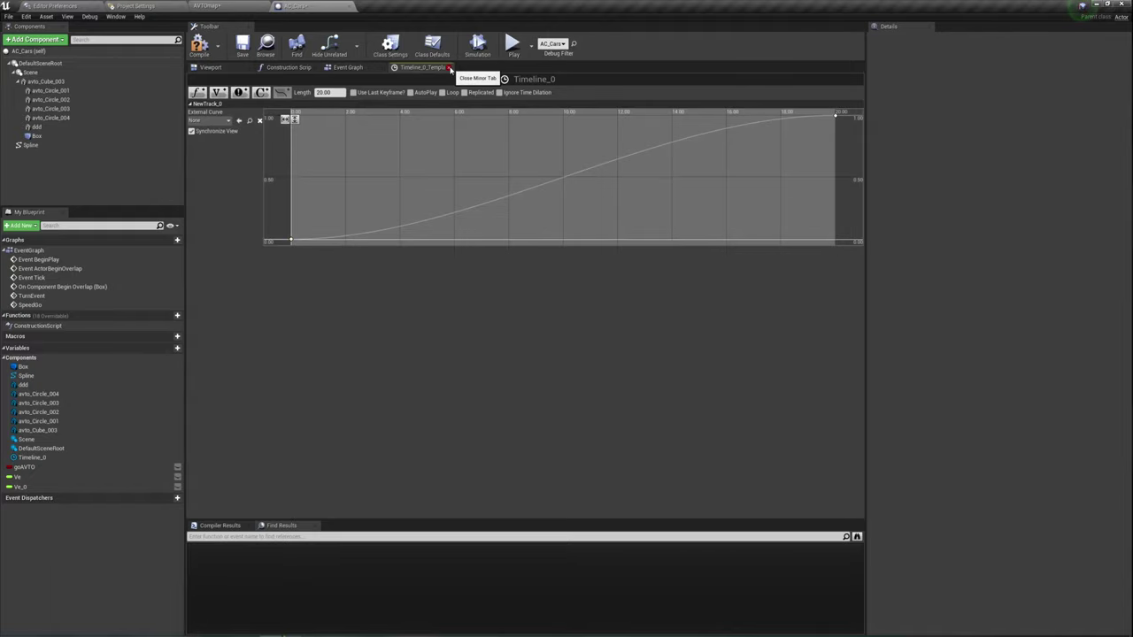
Back in the Event Graph, attach an unchecked SET Go AVTO node to Timeline_0's Finished pin.
left_click(449, 68)
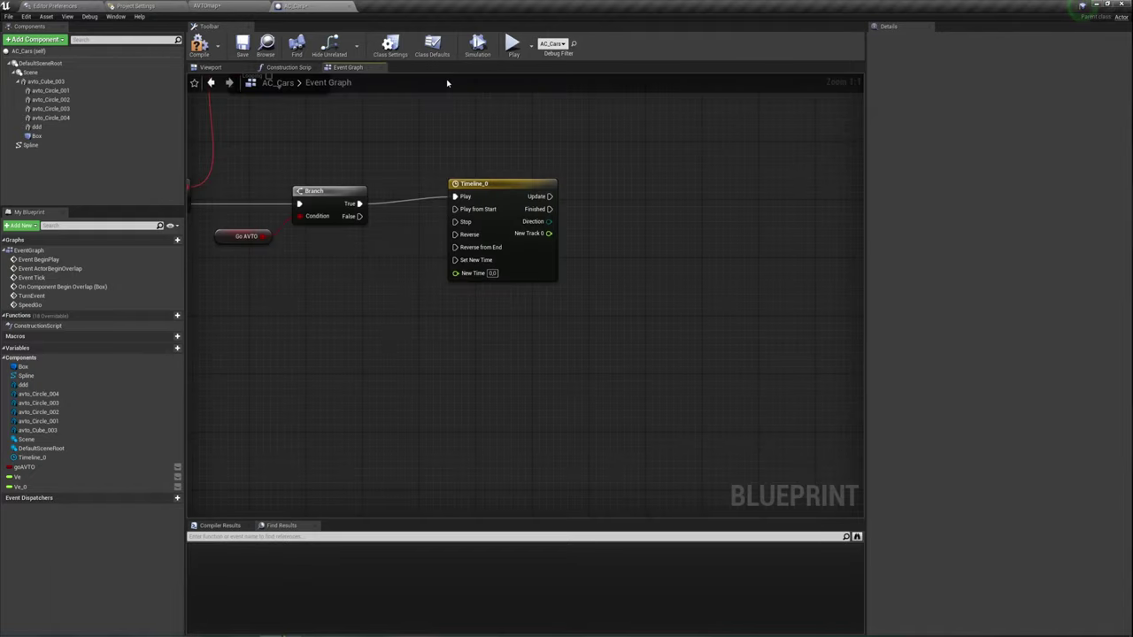
right_click_drag(495, 337, 412, 336)
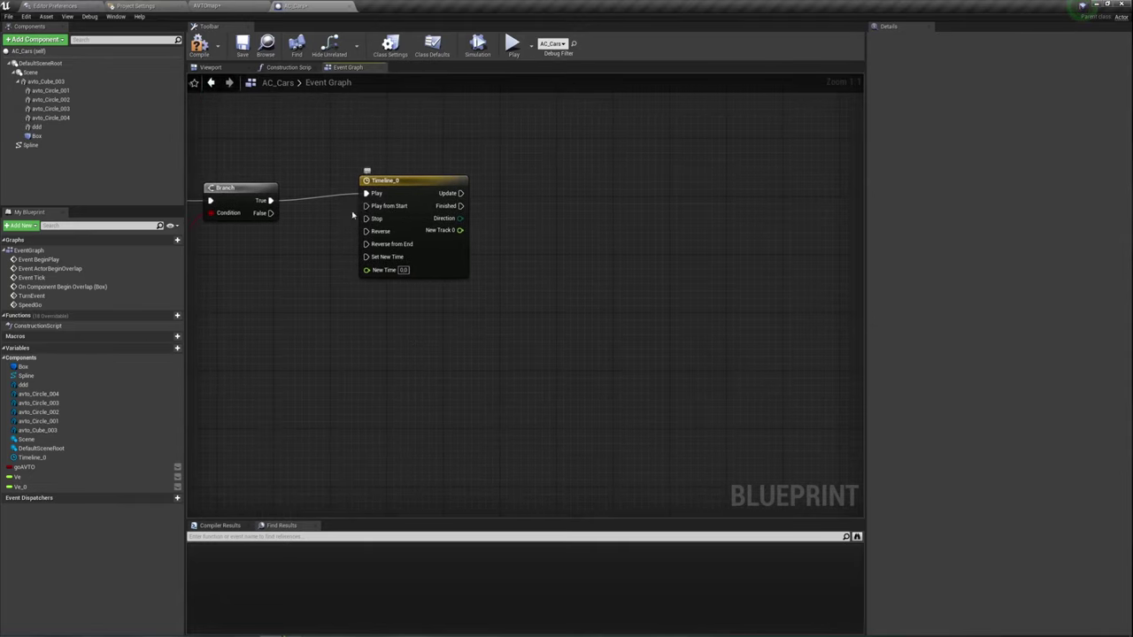
mouse_move(294, 250)
right_mouse_down()
mouse_move(332, 262)
mouse_move(398, 253)
right_mouse_up()
mouse_move(25, 467)
left_mouse_down()
mouse_move(646, 295)
mouse_move(570, 188)
left_mouse_up()
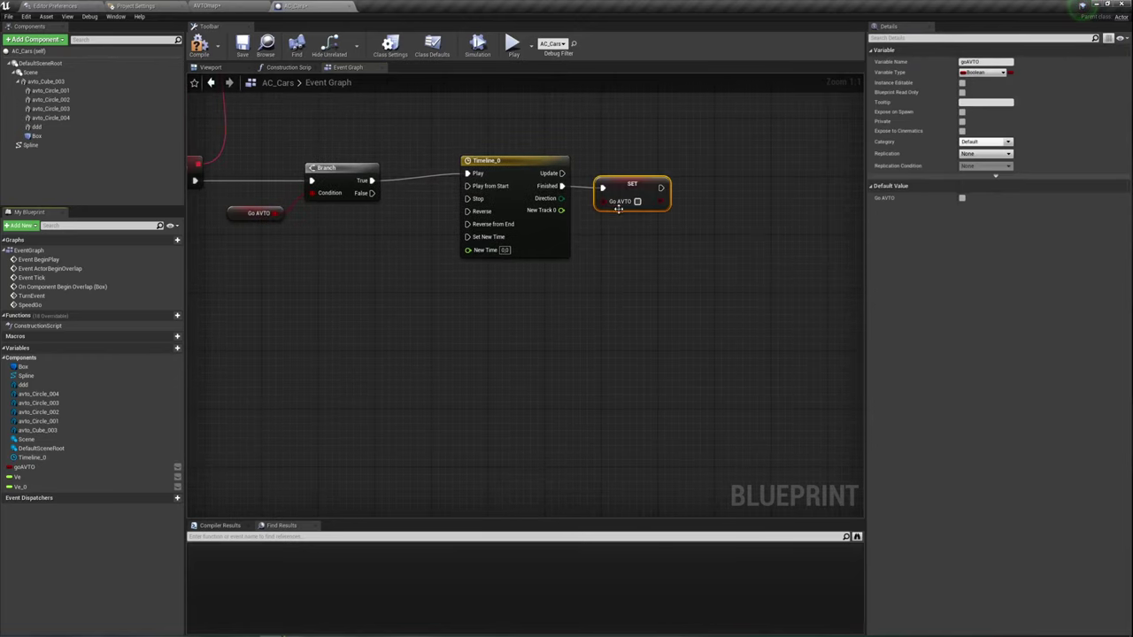
right_click_drag(631, 276, 482, 306)
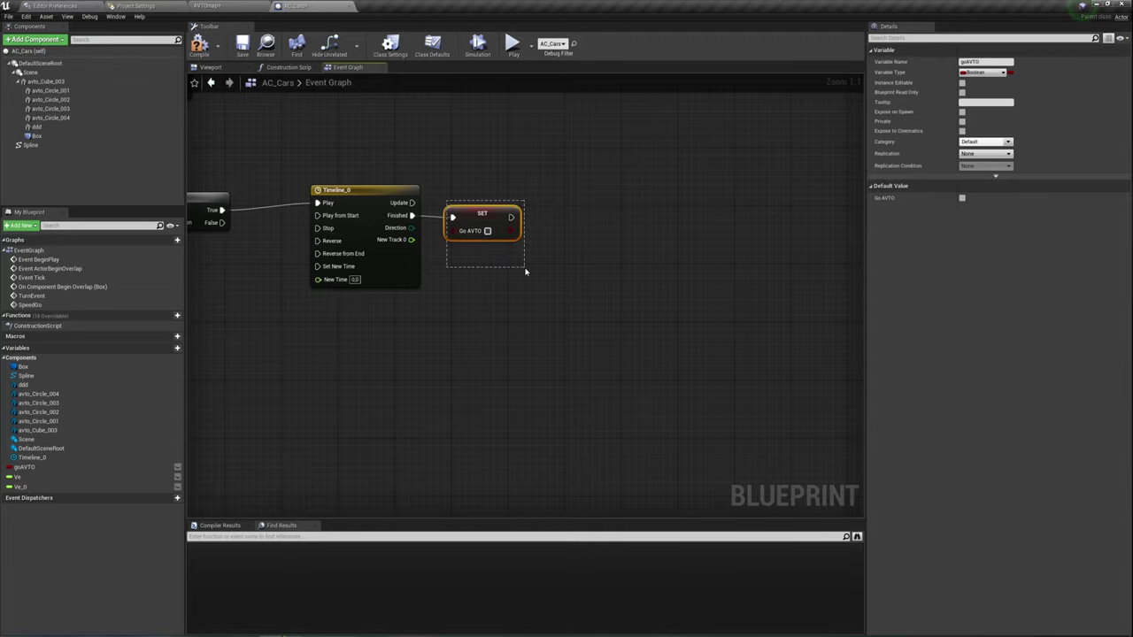
right_click_drag(506, 121, 547, 341)
scroll(547, 341, "down", 2)
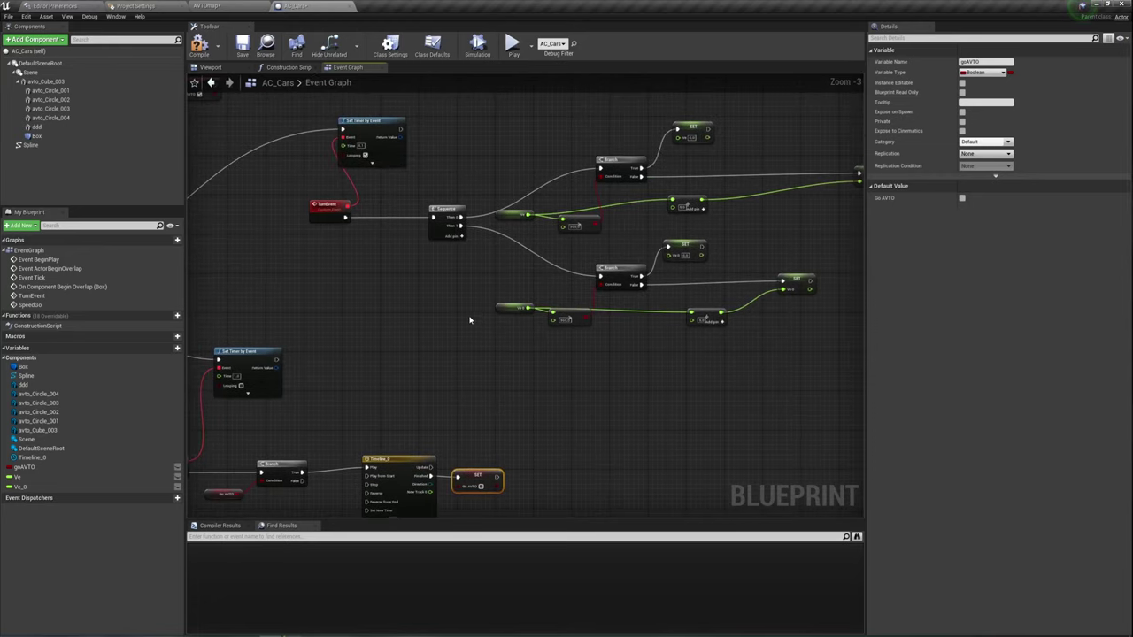
right_click_drag(513, 258, 428, 170)
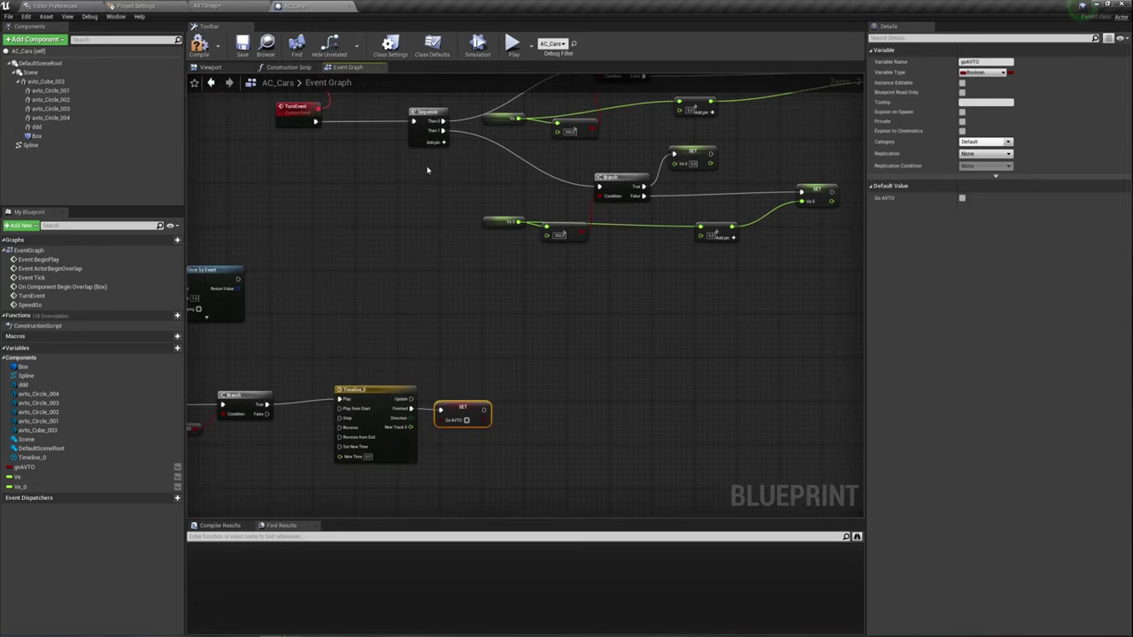
right_click_drag(450, 303, 468, 121)
scroll(526, 226, "up", 2)
mouse_move(549, 265)
right_mouse_down()
mouse_move(493, 243)
mouse_move(465, 260)
right_mouse_up()
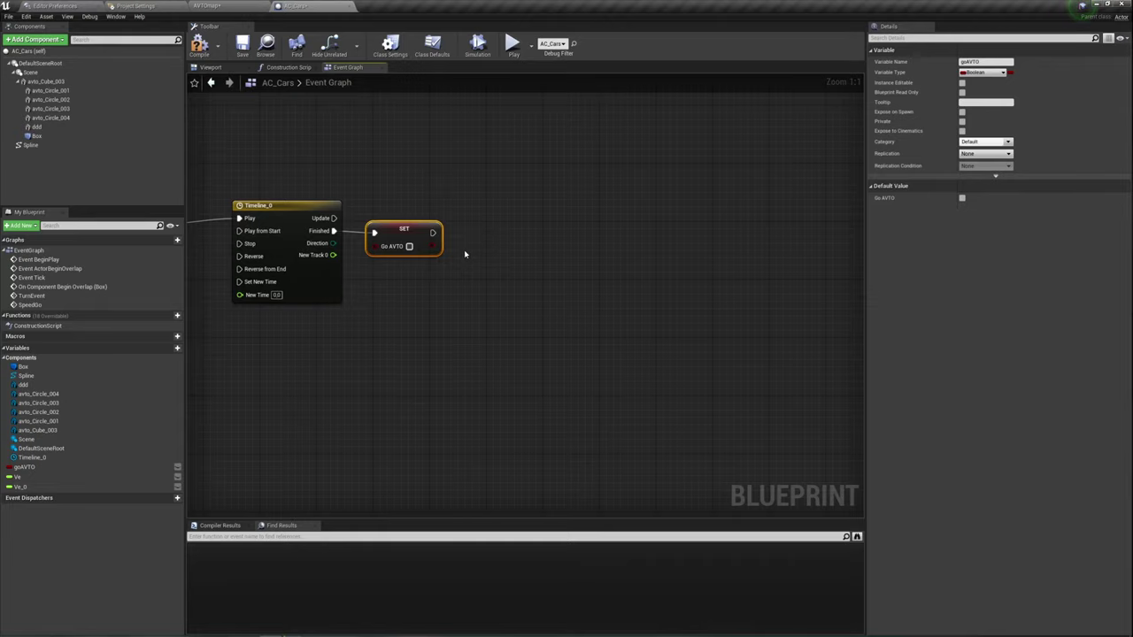
right_click_drag(440, 284, 535, 240)
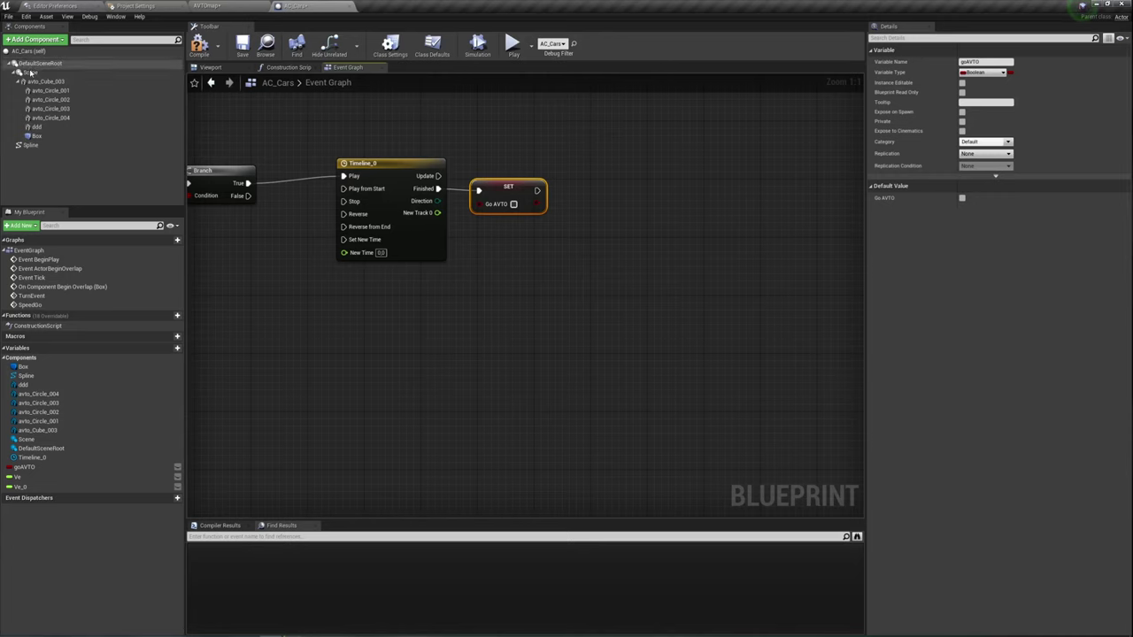
Add a float * float multiply node fed by New Track 0.
left_click(32, 145)
right_click_drag(505, 325, 551, 275)
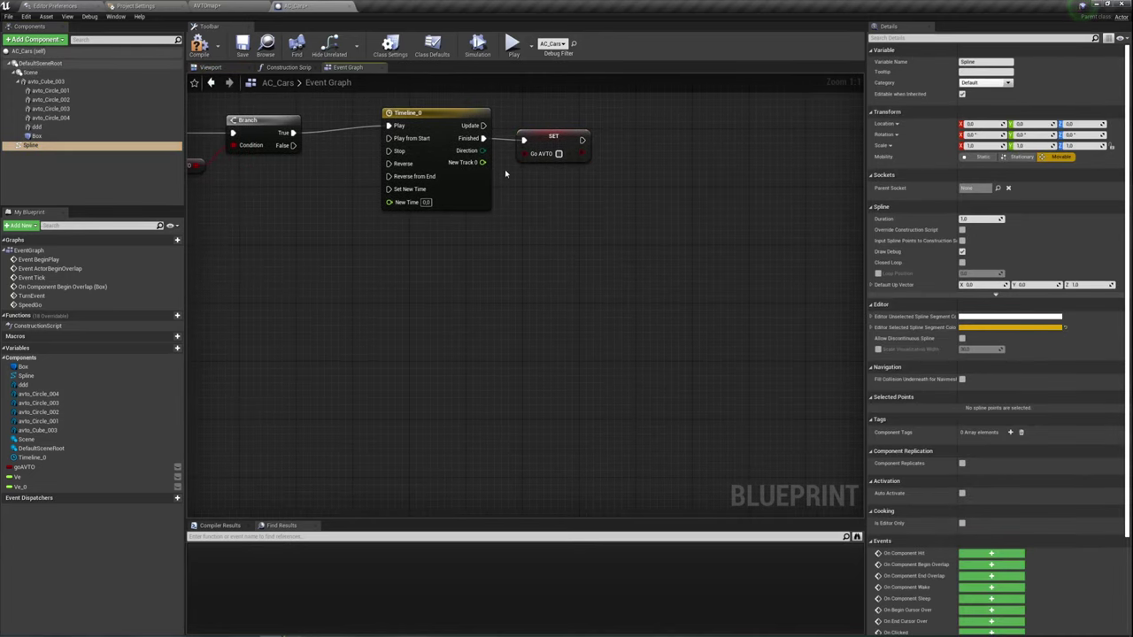
left_click_drag(482, 162, 537, 216)
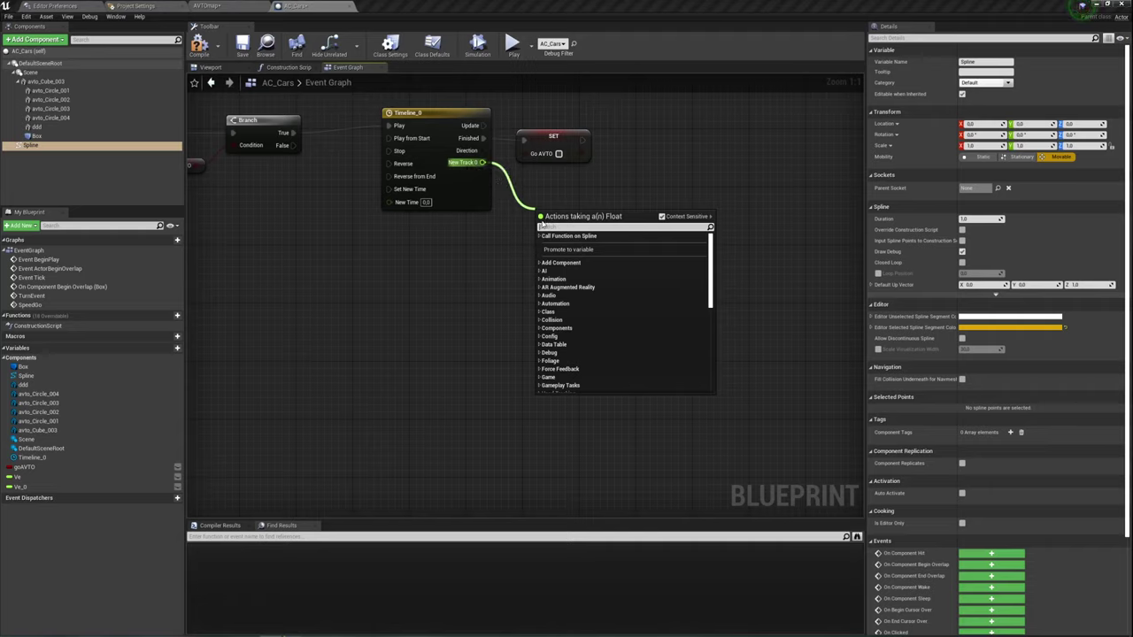
type("*")
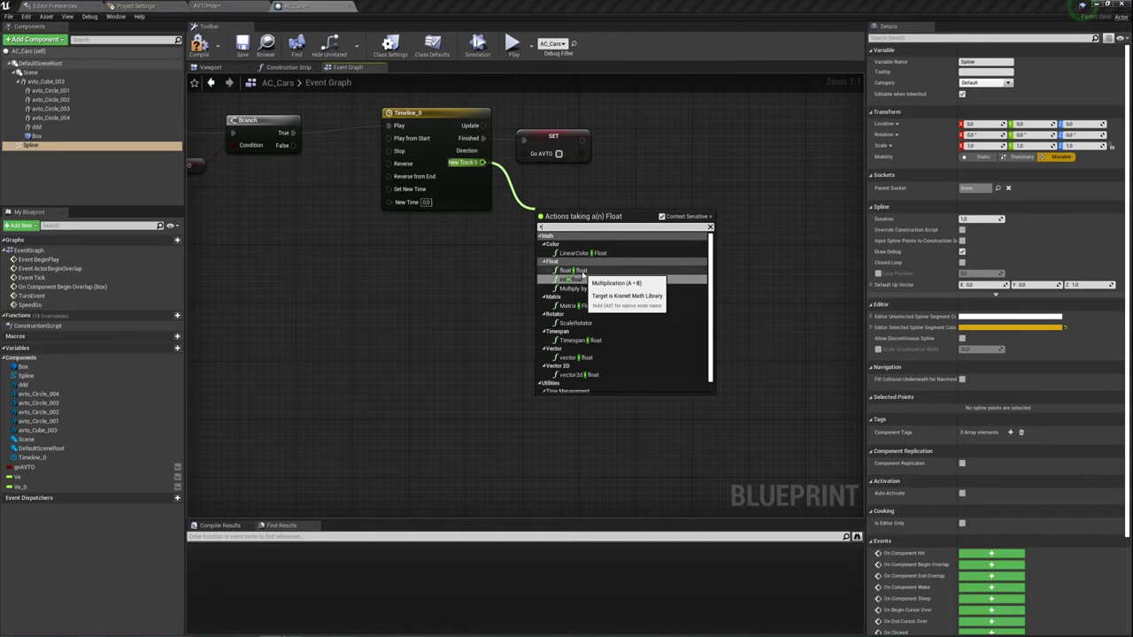
left_click(579, 273)
right_click_drag(543, 280, 596, 254)
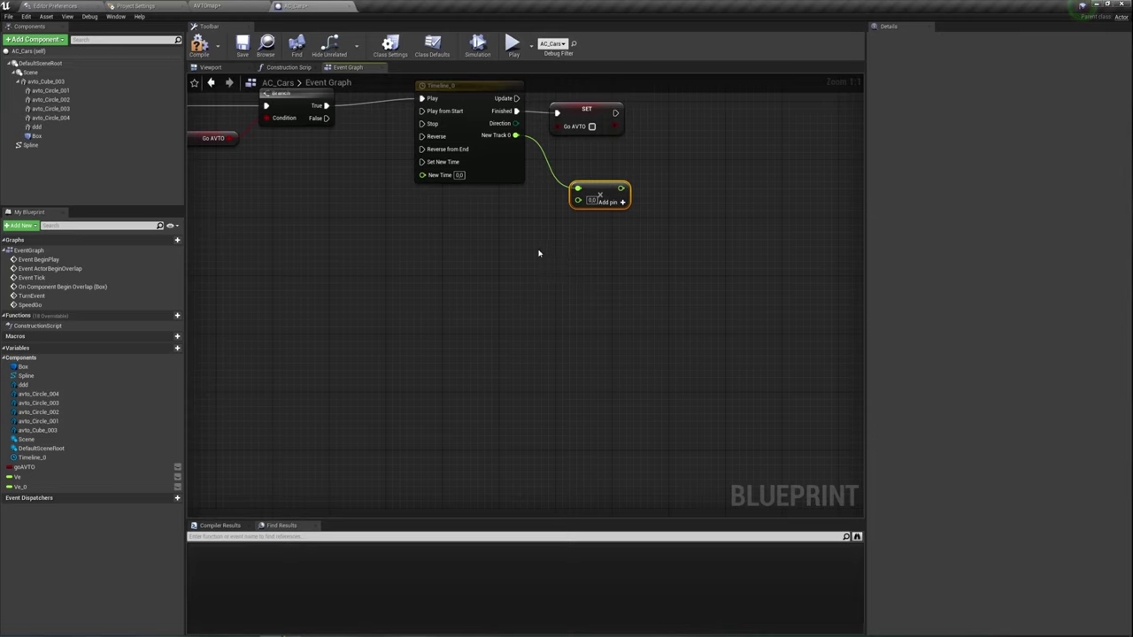
Bring a Spline reference into the graph and search its pin for Get Spline Length.
left_click_drag(30, 145, 372, 232)
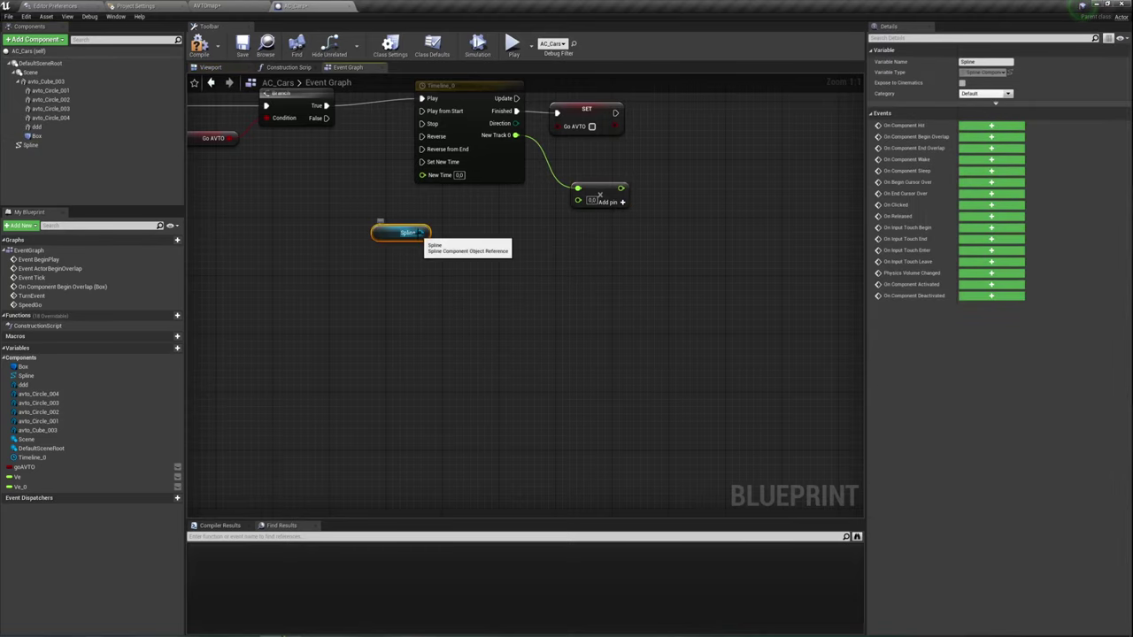
left_click_drag(421, 233, 442, 239)
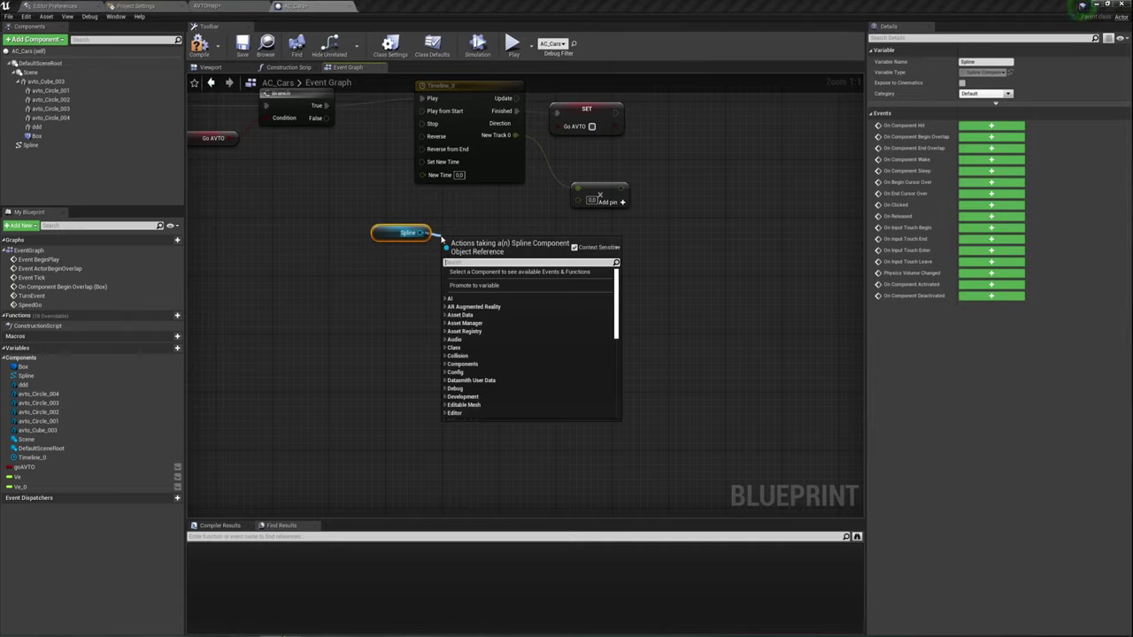
type("Get")
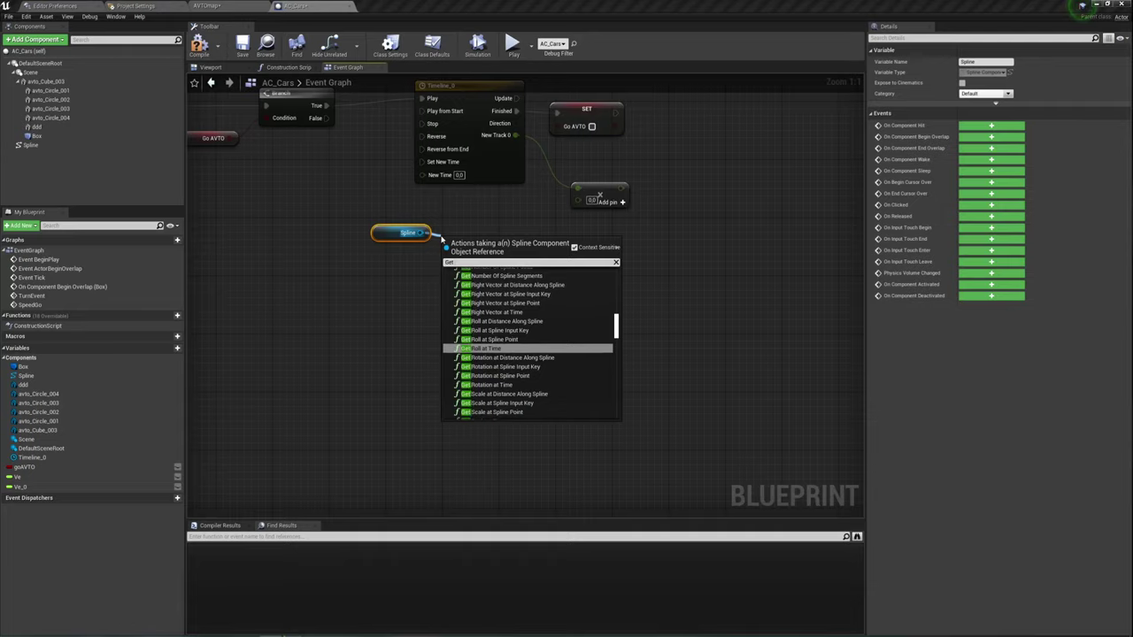
type(" li")
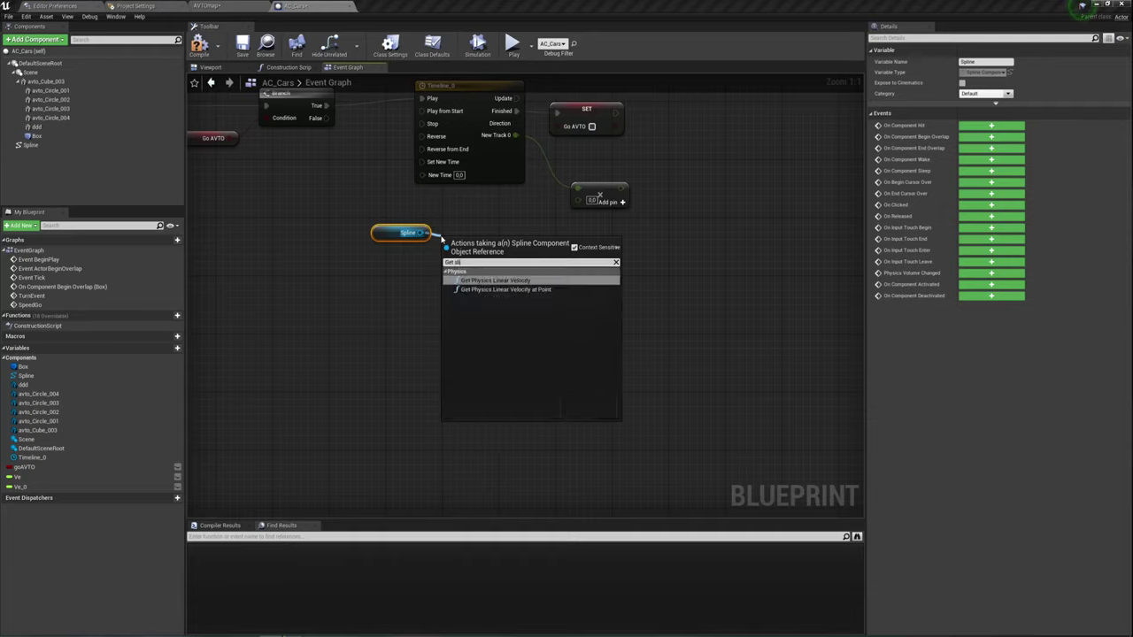
key("BackSpace")
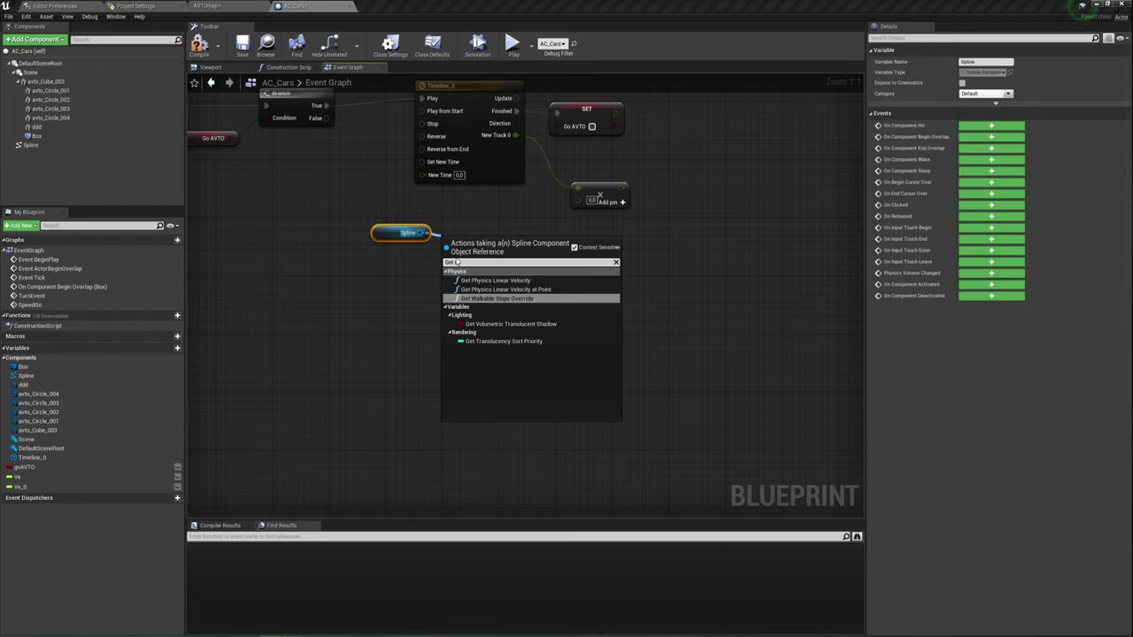
type("s")
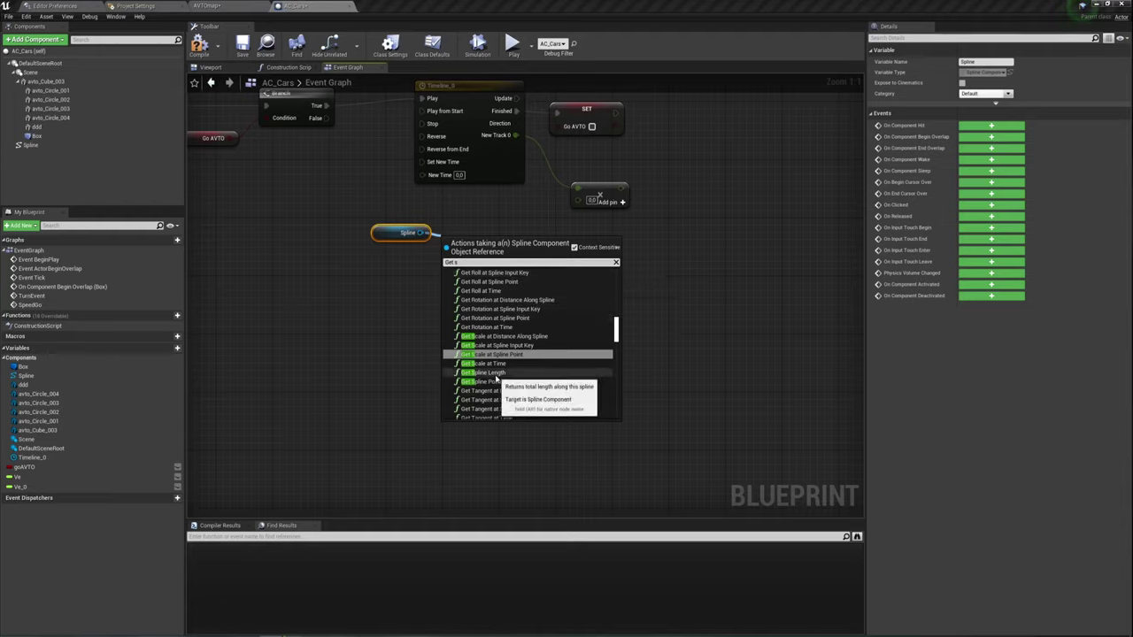
Add Get Spline Length and wire its Return Value into the multiply node's second input.
left_click(495, 374)
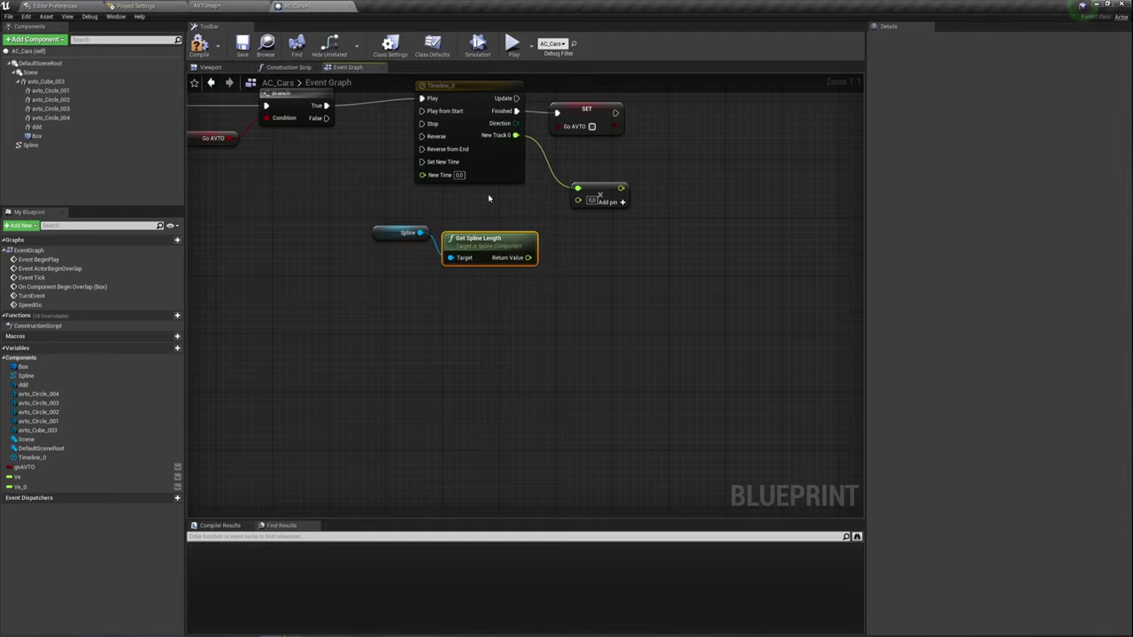
left_click_drag(470, 225, 463, 218)
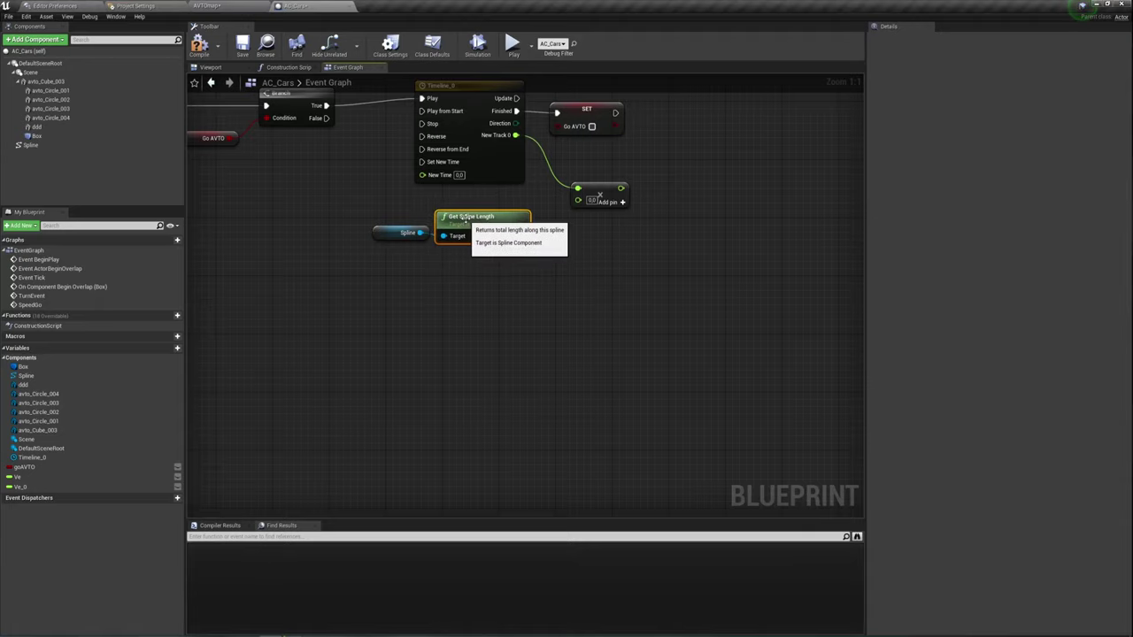
right_click_drag(493, 278, 480, 292)
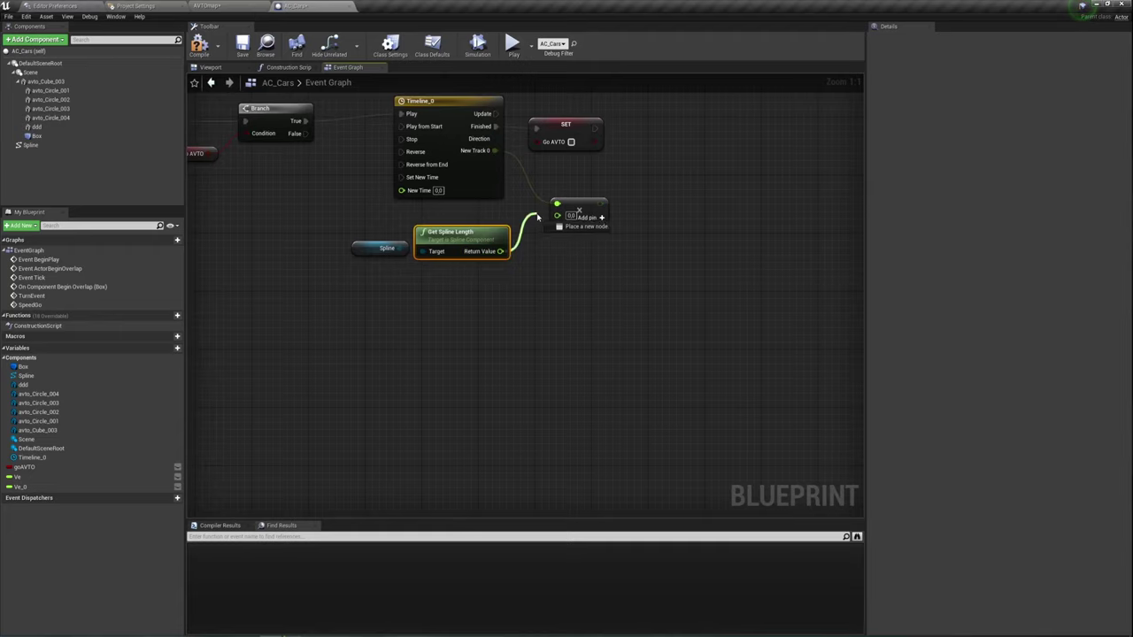
left_click_drag(498, 252, 557, 216)
right_click_drag(592, 248, 519, 302)
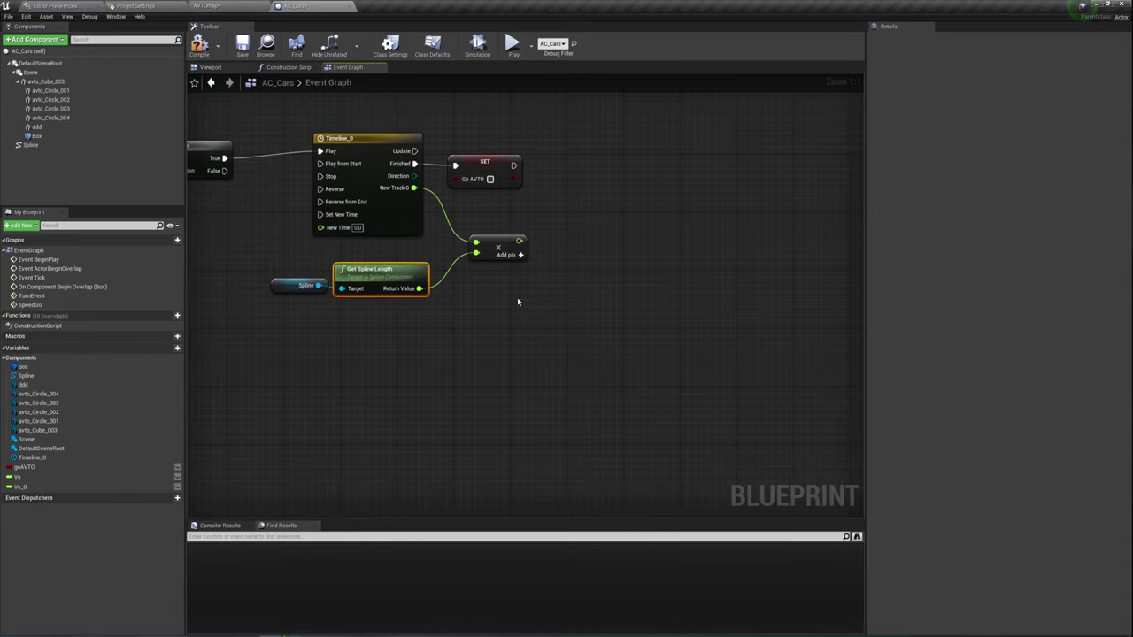
right_click_drag(499, 299, 507, 213)
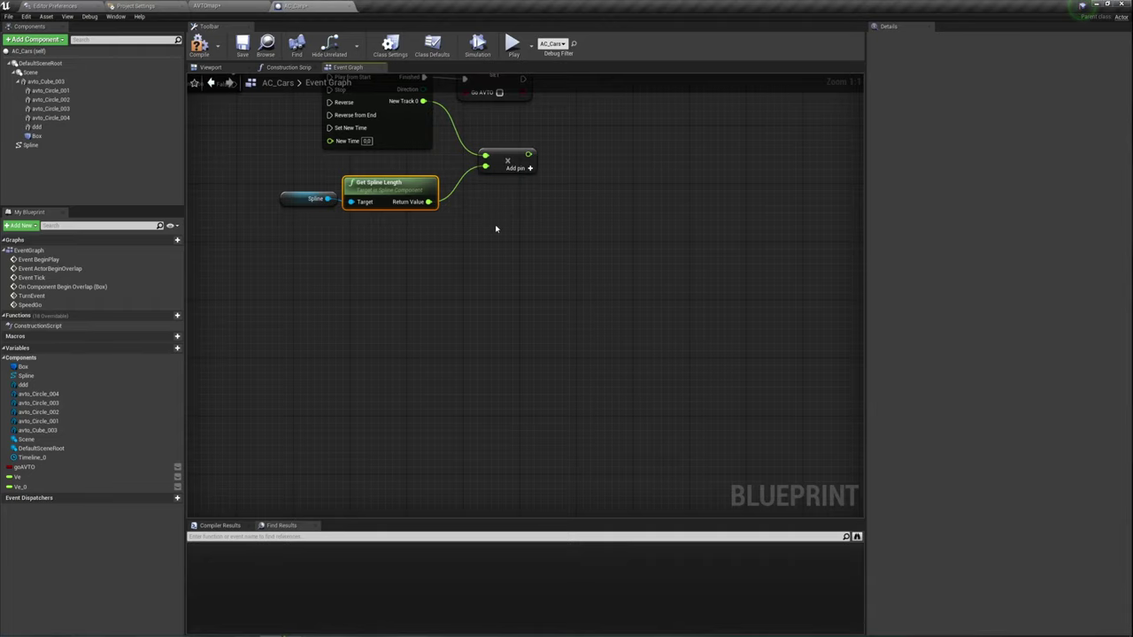
right_click_drag(495, 223, 445, 244)
left_click_drag(377, 218, 550, 279)
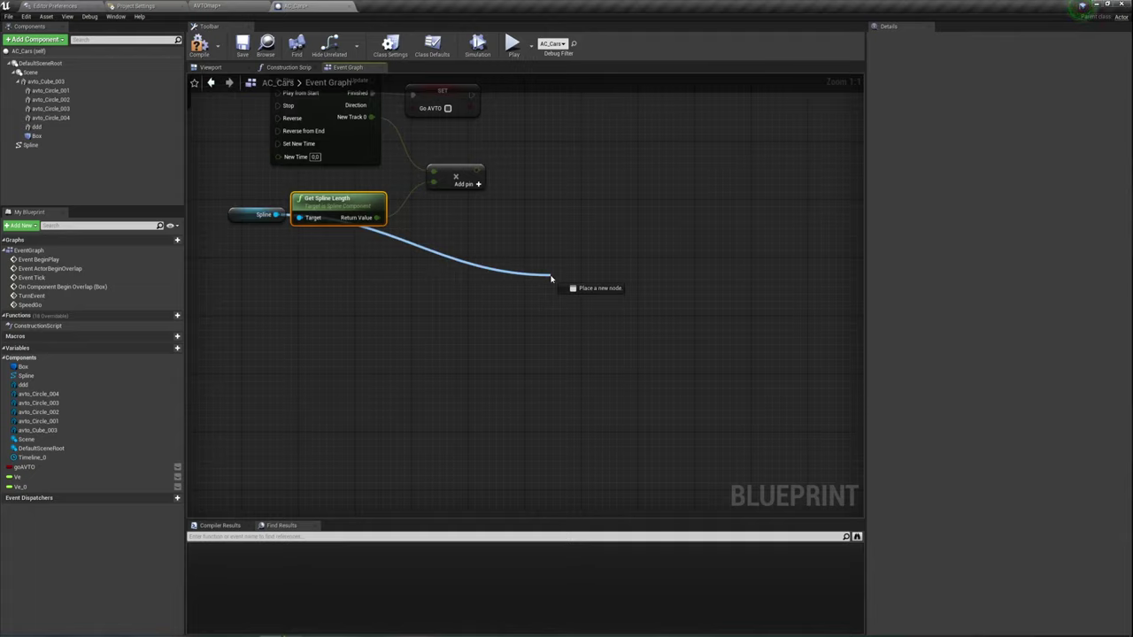
Add a Get Location at Distance Along Spline node from the Spline reference.
left_click_drag(550, 279, 550, 279)
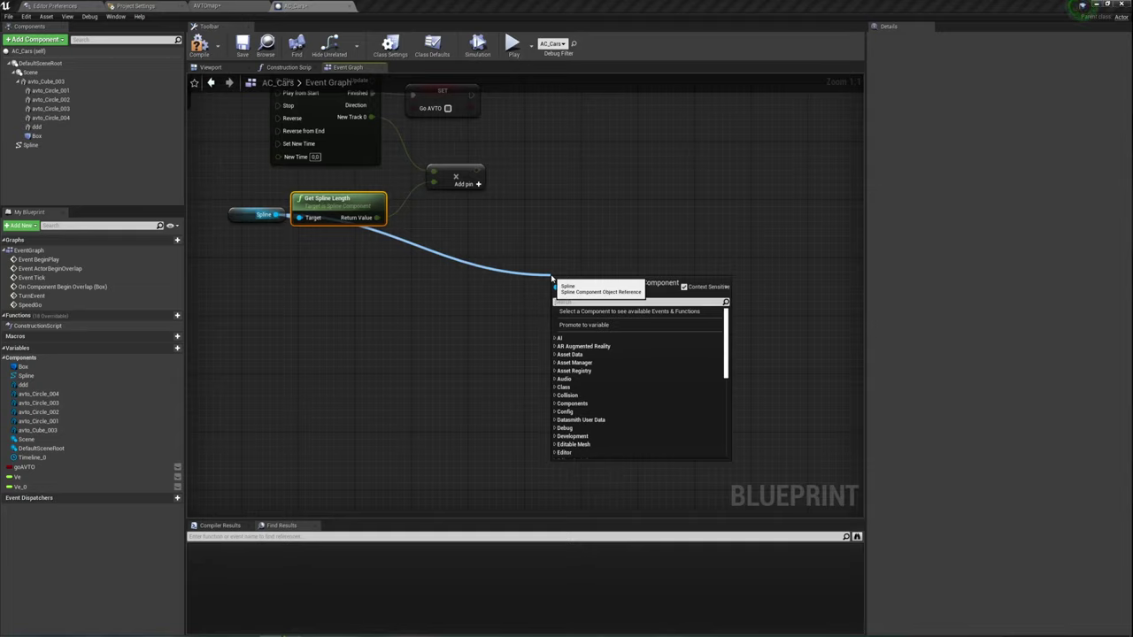
type("get")
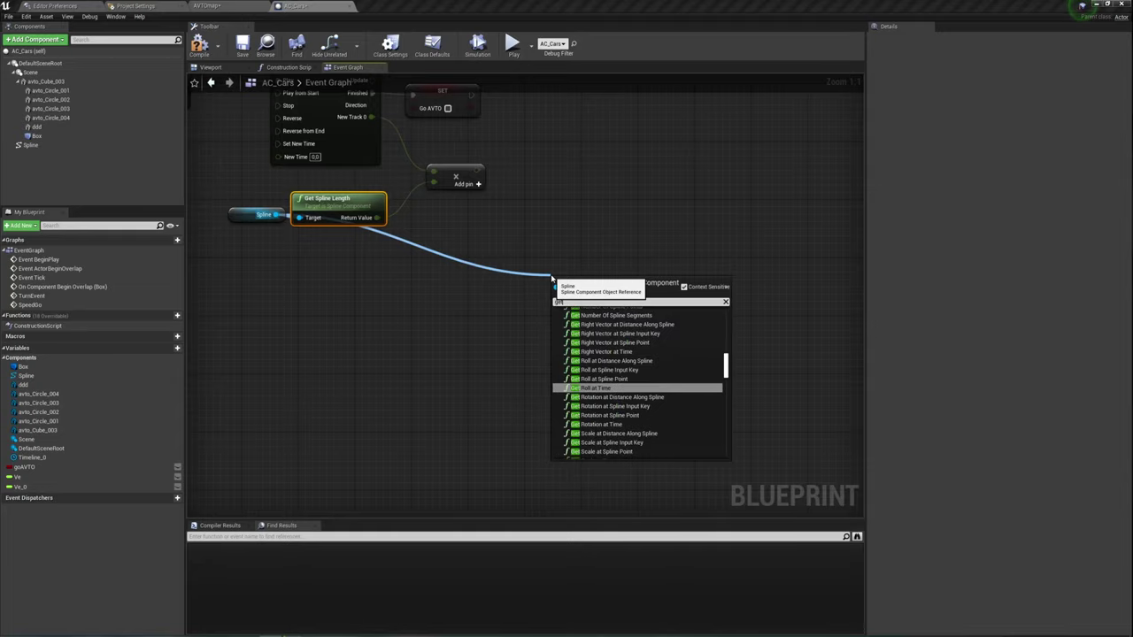
type(" lo")
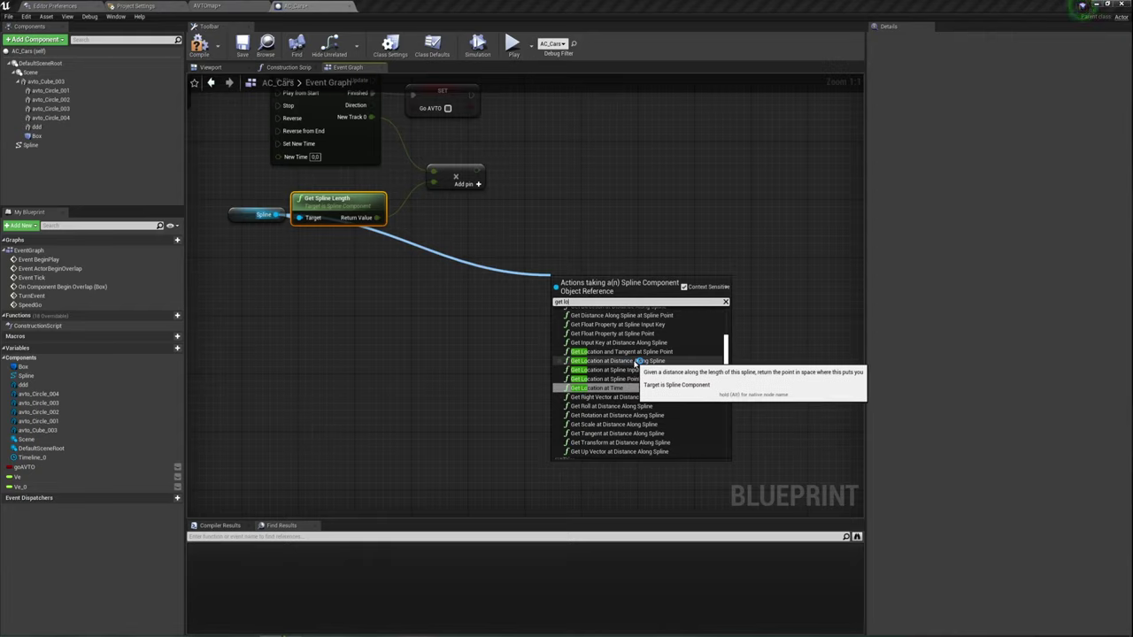
left_click(637, 361)
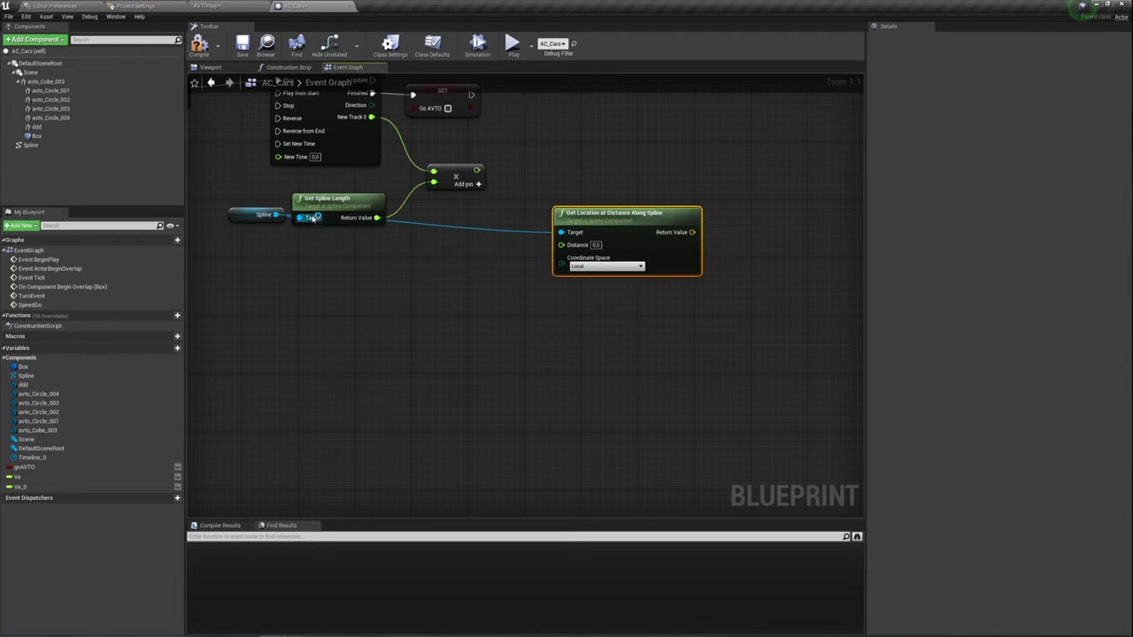
Add Get Rotation at Distance Along Spline below it and feed the multiply result into both Distance pins.
left_click_drag(276, 214, 571, 328)
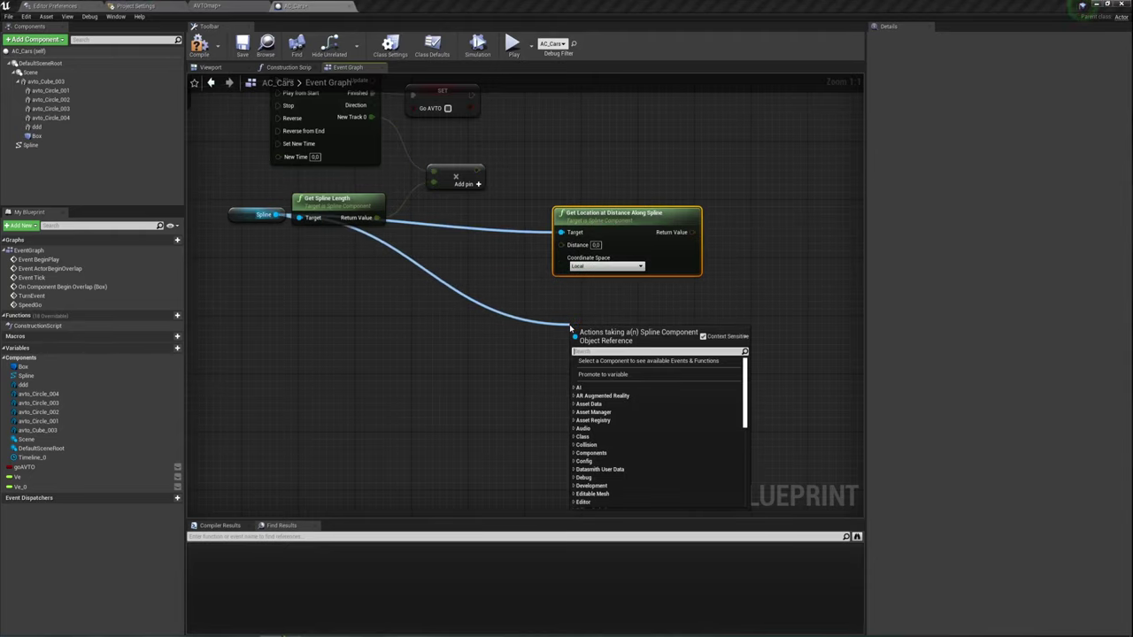
type("get ro")
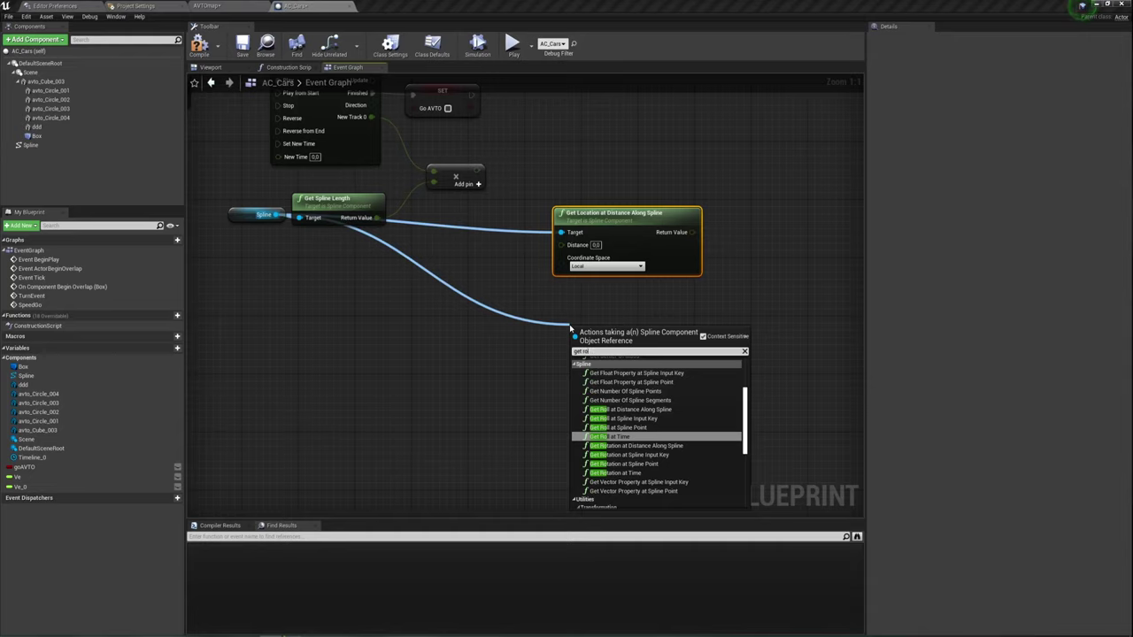
left_click(651, 452)
left_click_drag(644, 331, 631, 295)
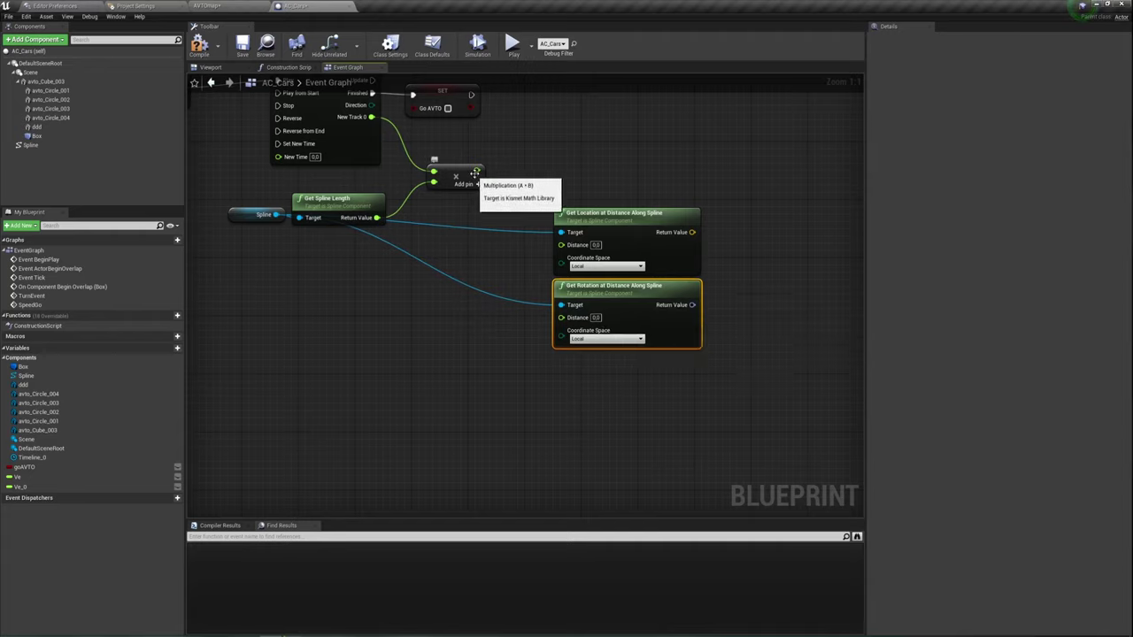
left_click_drag(476, 170, 559, 245)
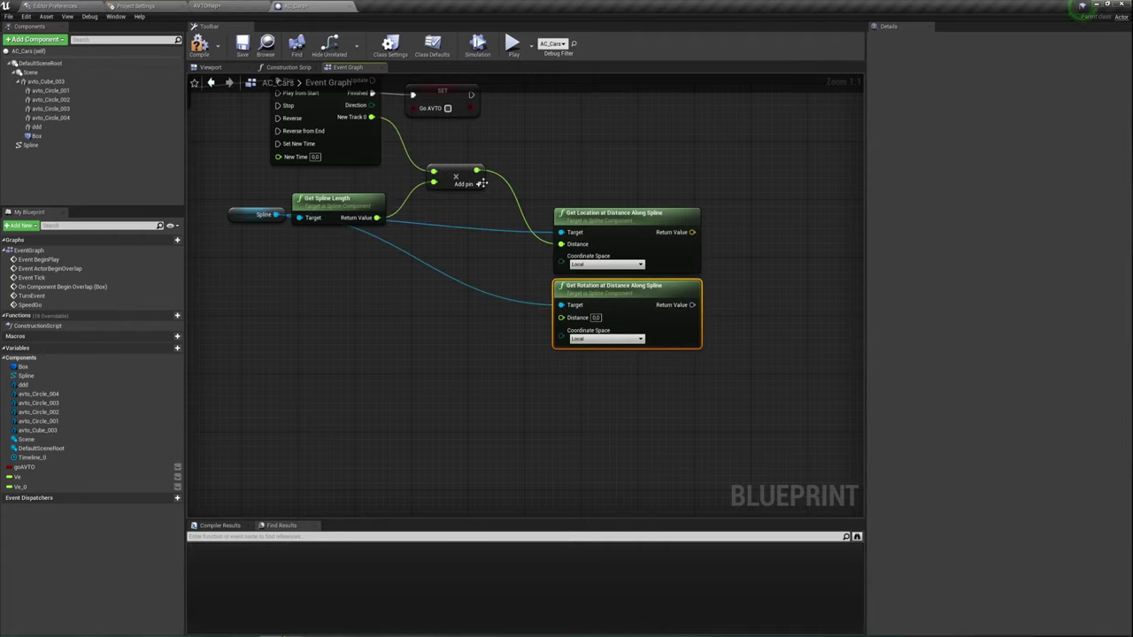
left_click_drag(476, 170, 561, 317)
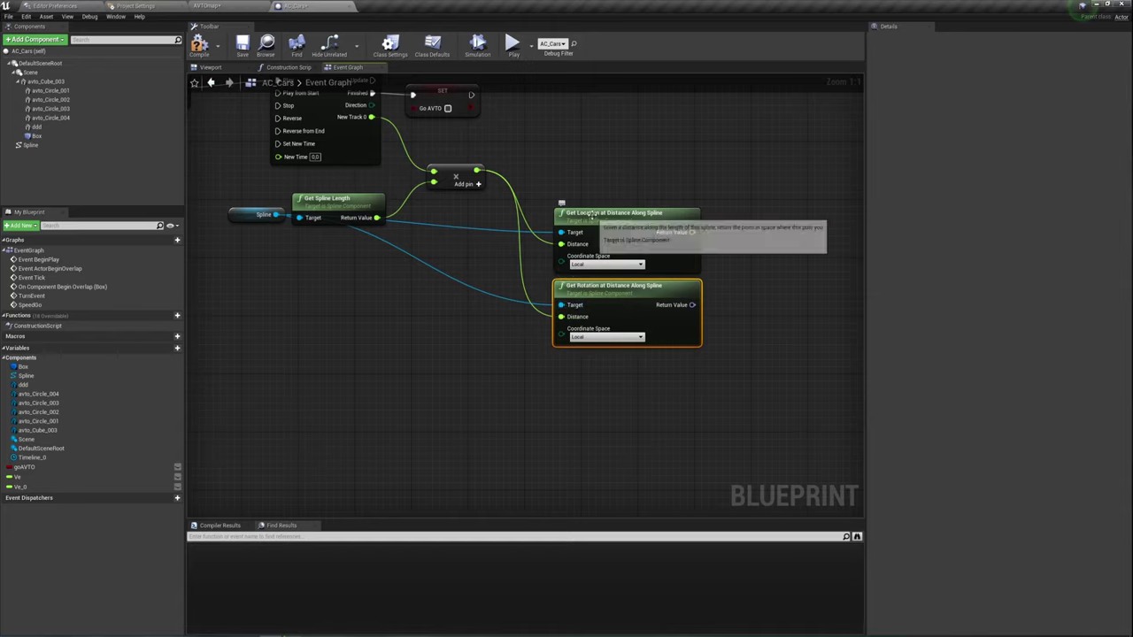
Switch Get Location at Distance Along Spline to World coordinate space and check the truck in the Viewport.
left_click(626, 264)
left_click(576, 277)
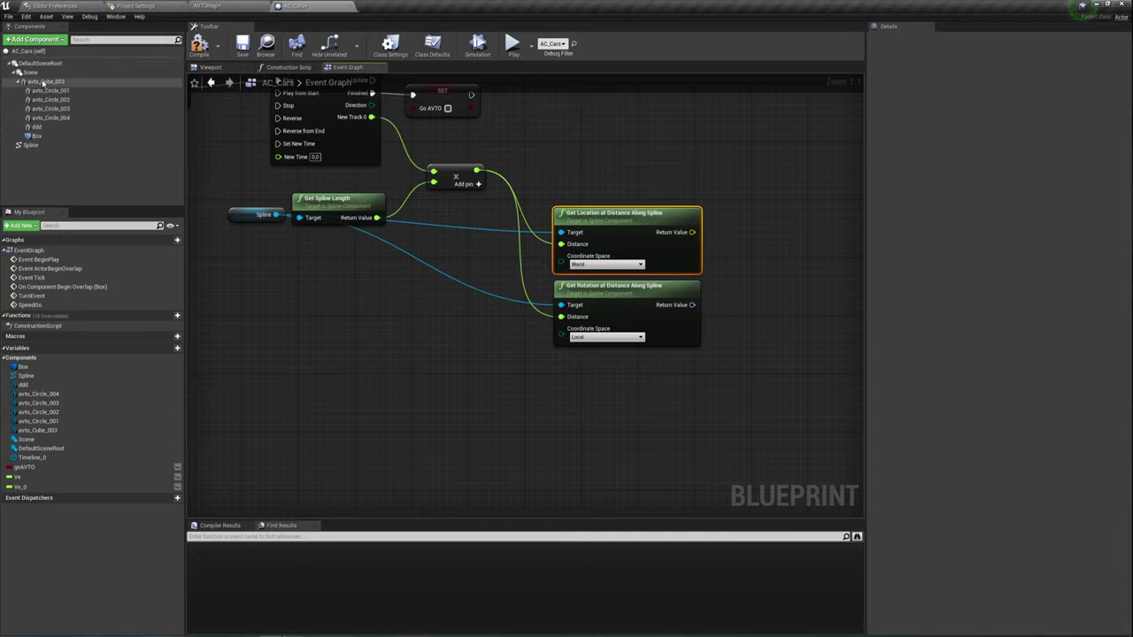
left_click(225, 67)
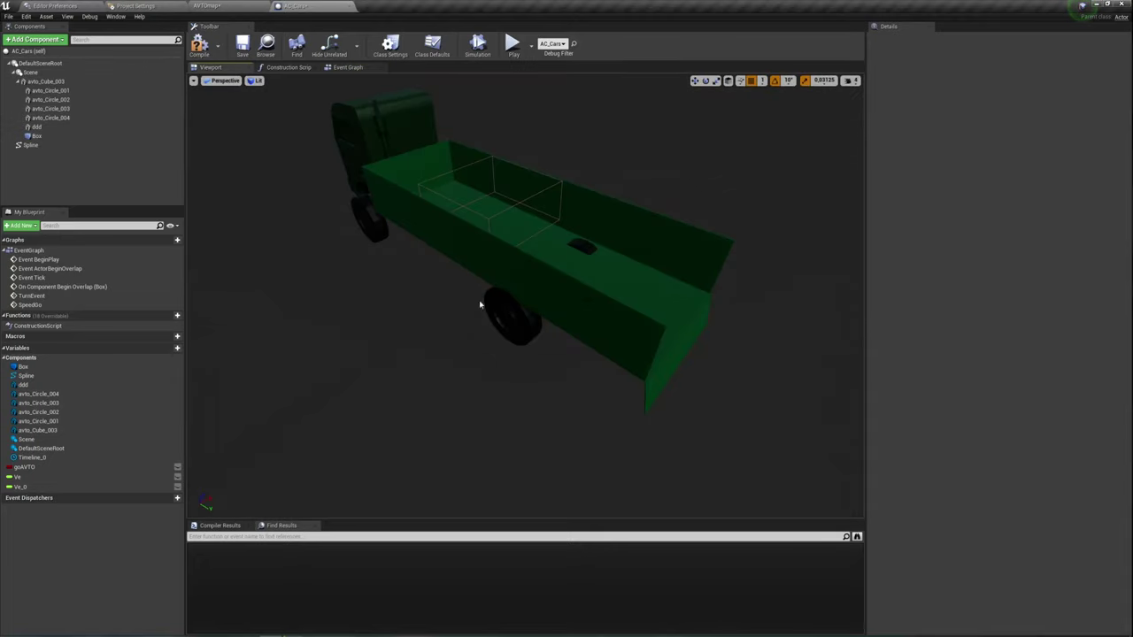
left_click_drag(480, 305, 627, 230)
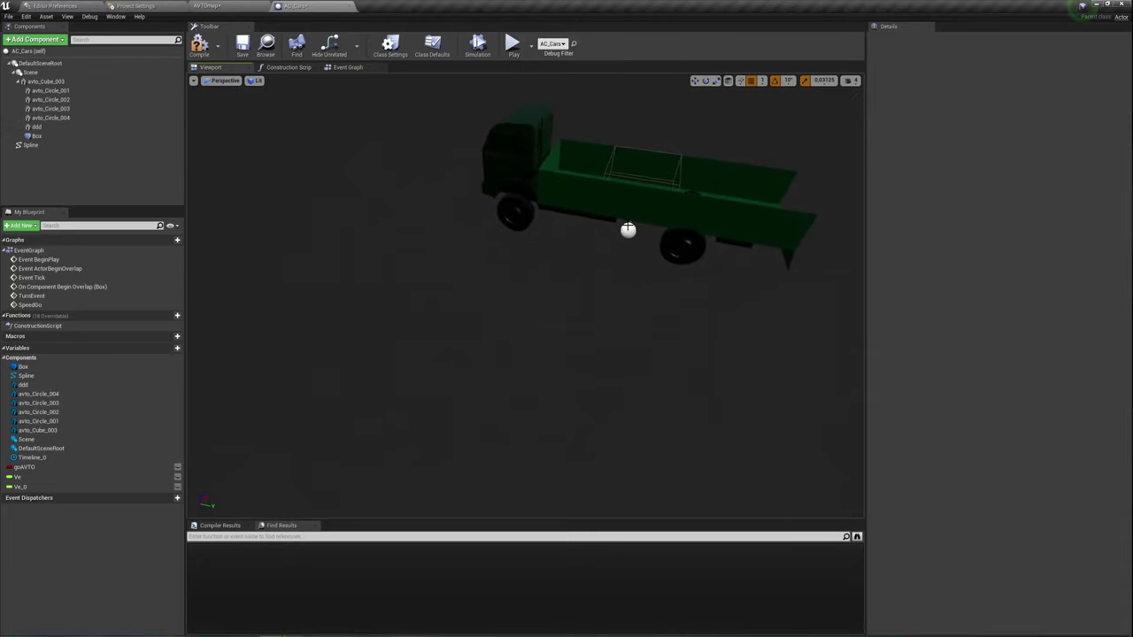
left_click(348, 68)
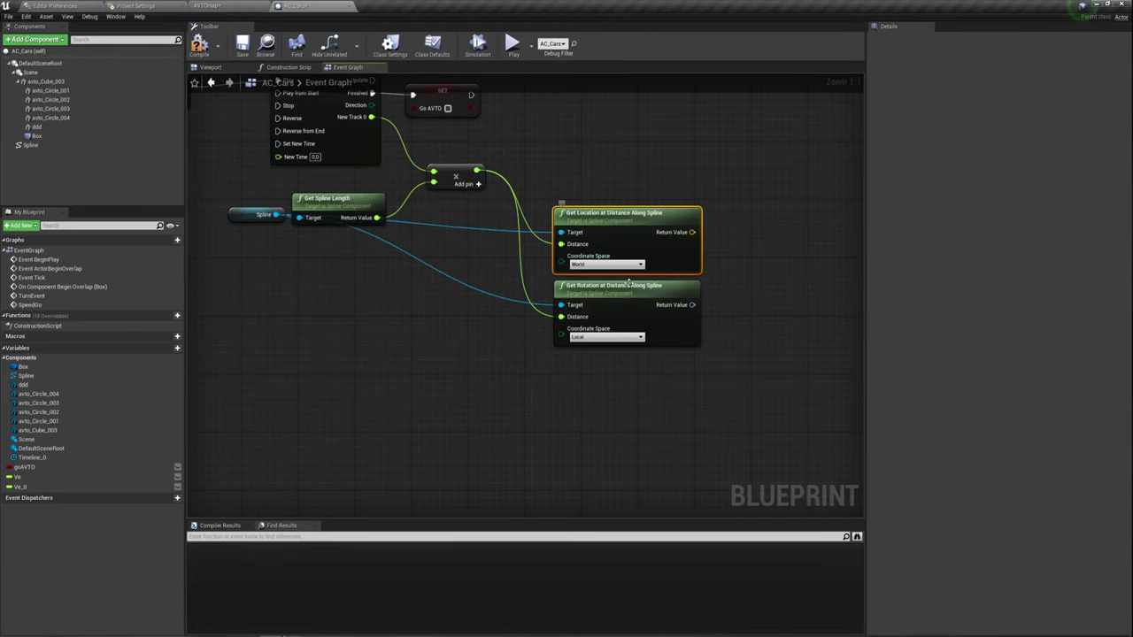
right_click_drag(630, 283, 567, 457)
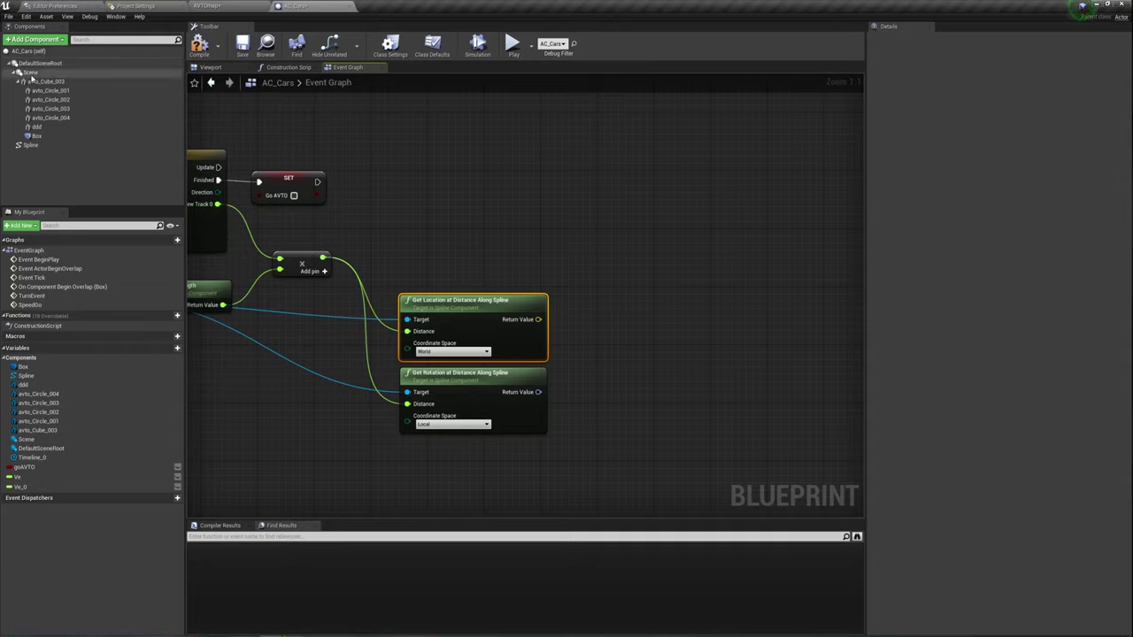
Add a SetWorldLocation node targeting Scene and drive it from Timeline_0's Update output.
mouse_move(32, 74)
left_mouse_down()
mouse_move(586, 214)
mouse_move(566, 214)
left_mouse_up()
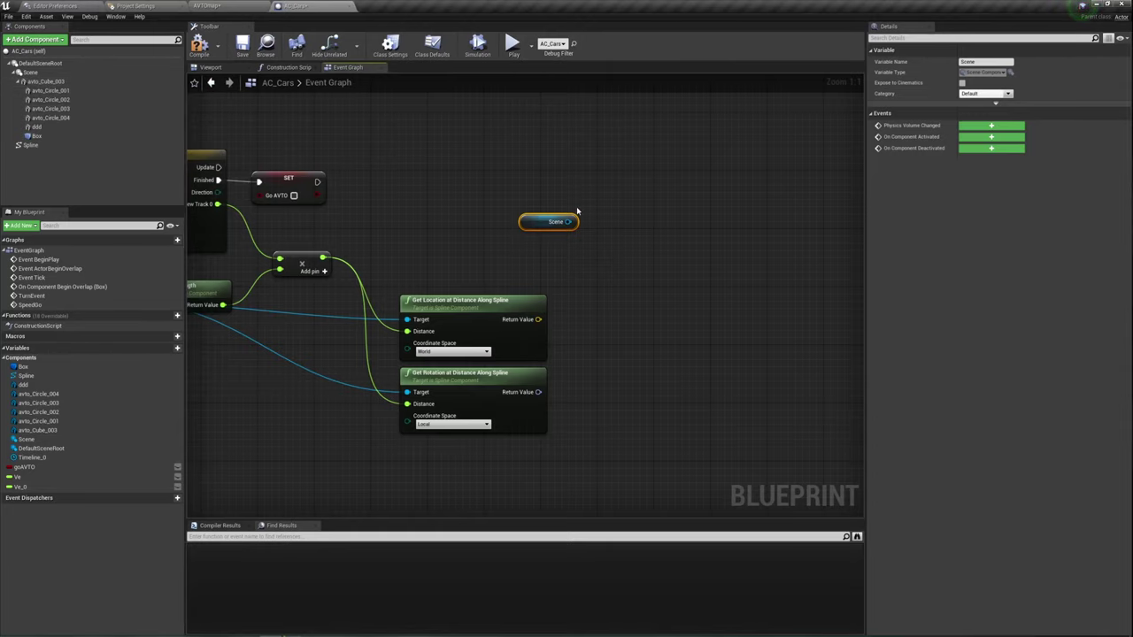
right_click_drag(515, 245, 572, 234)
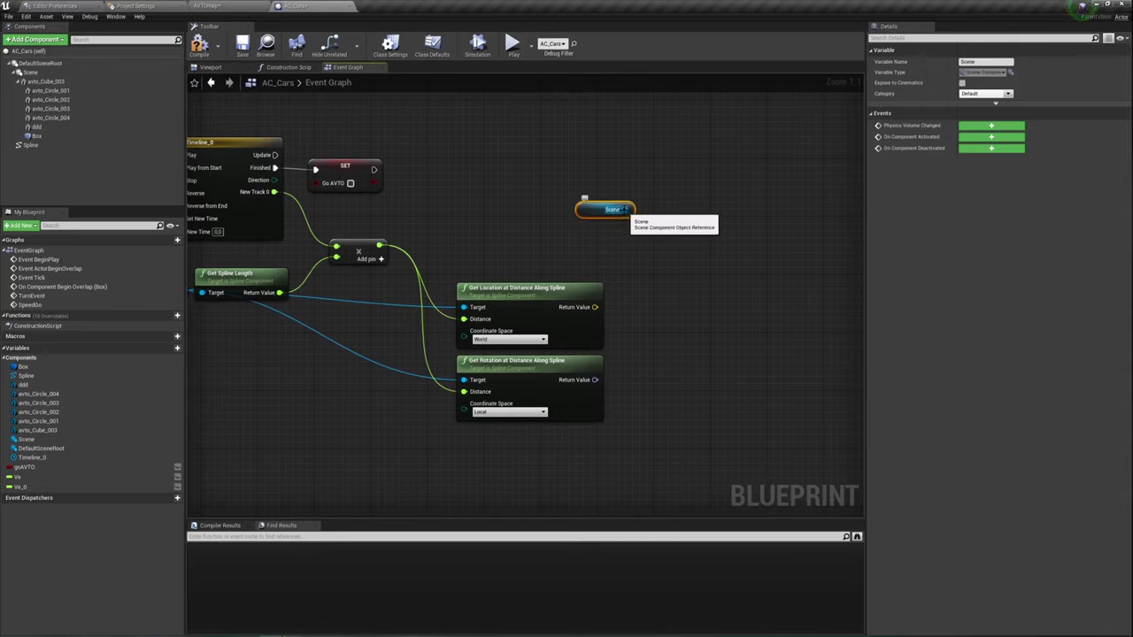
left_click_drag(625, 209, 647, 180)
type("set")
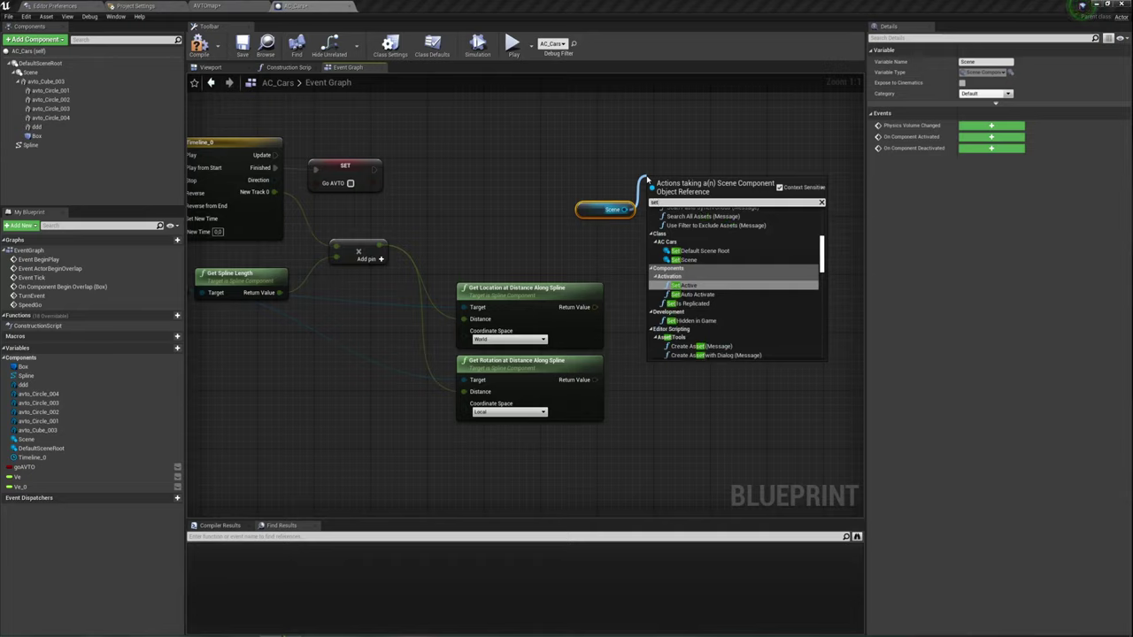
type(" w")
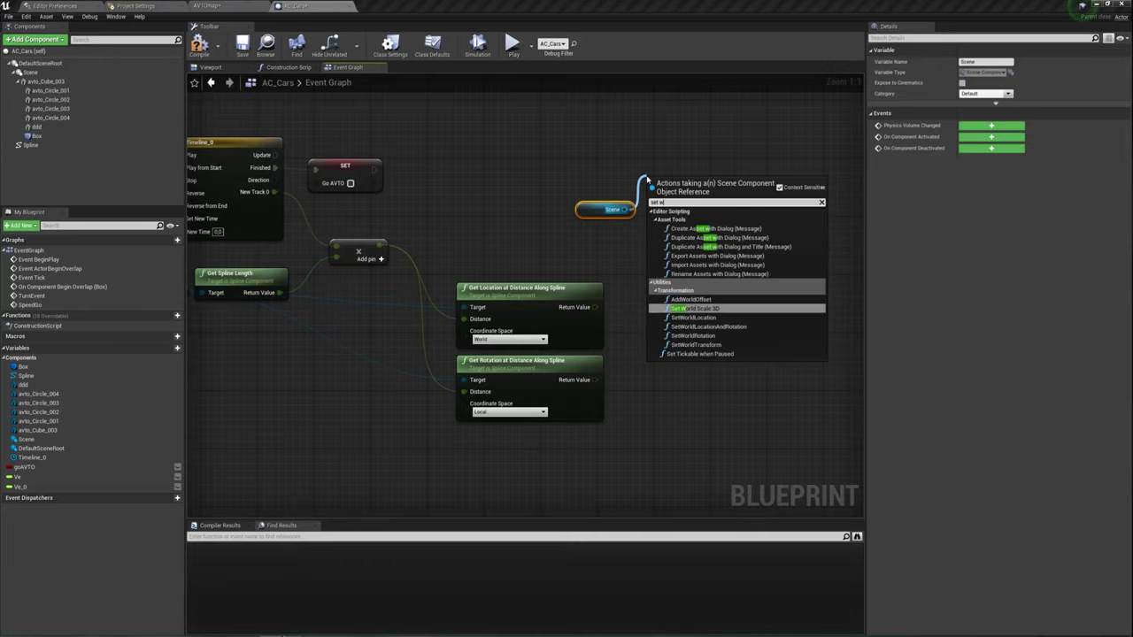
type("o")
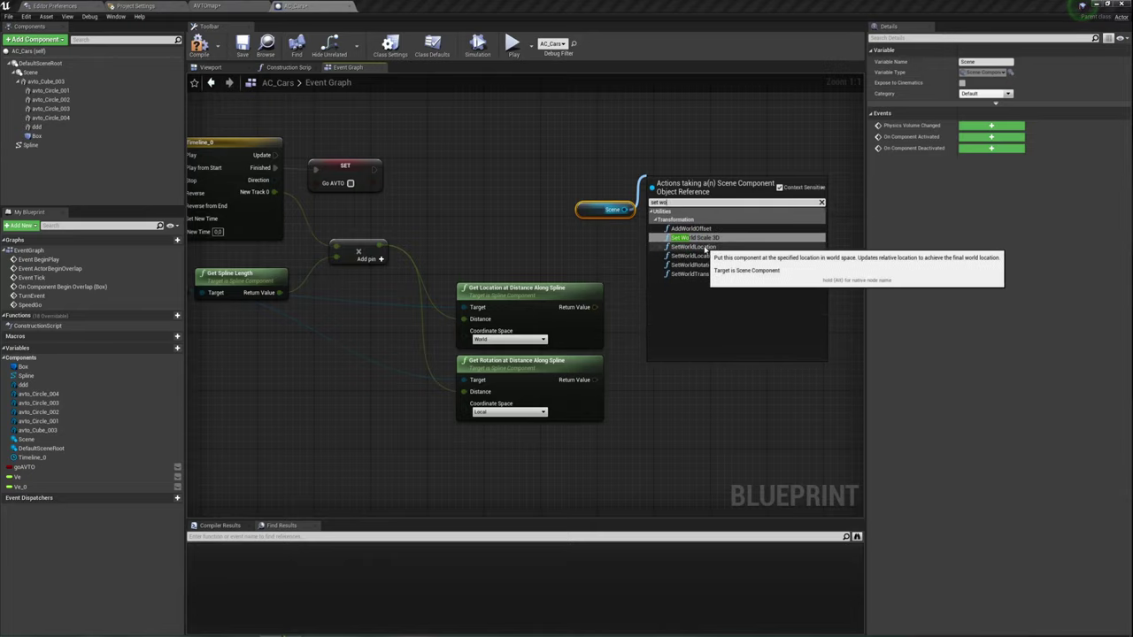
left_click(704, 248)
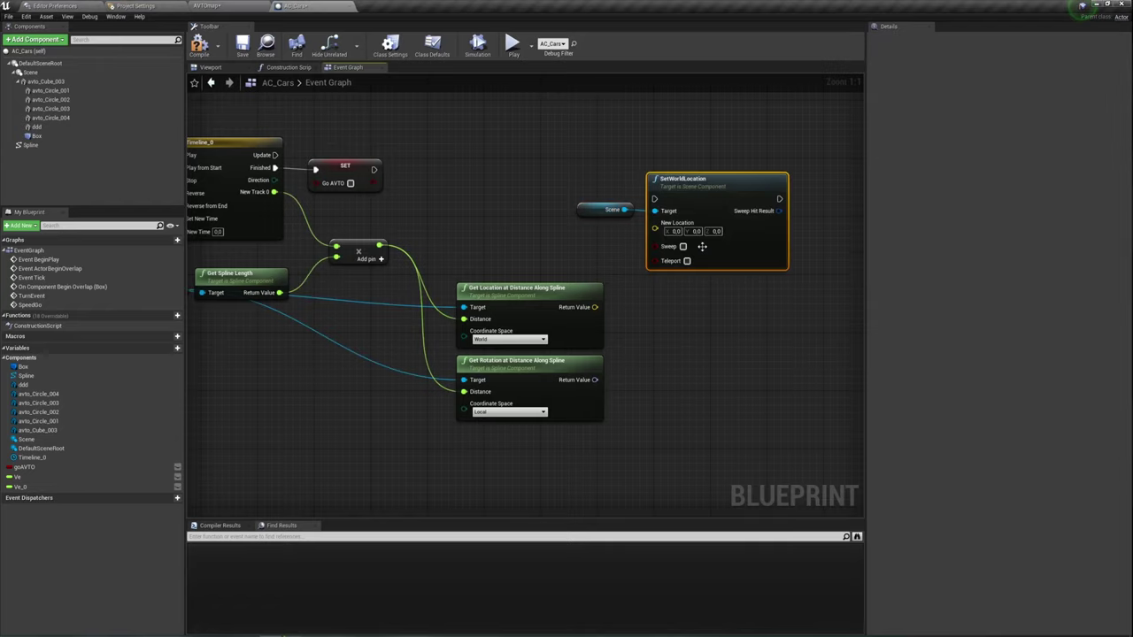
left_click_drag(656, 200, 274, 155)
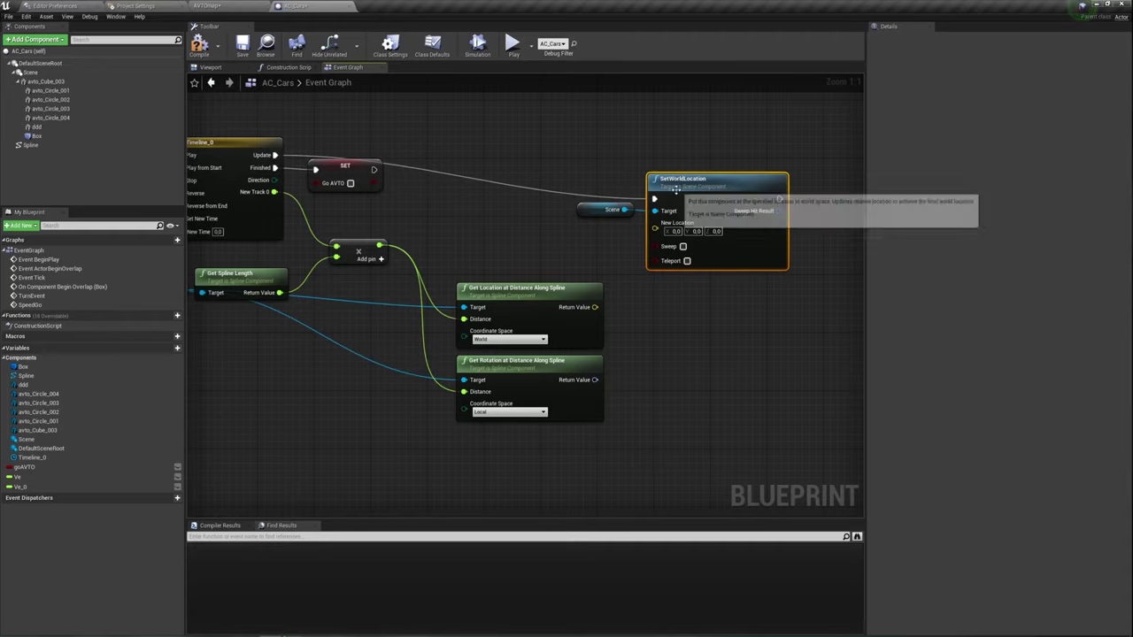
left_click_drag(681, 179, 674, 136)
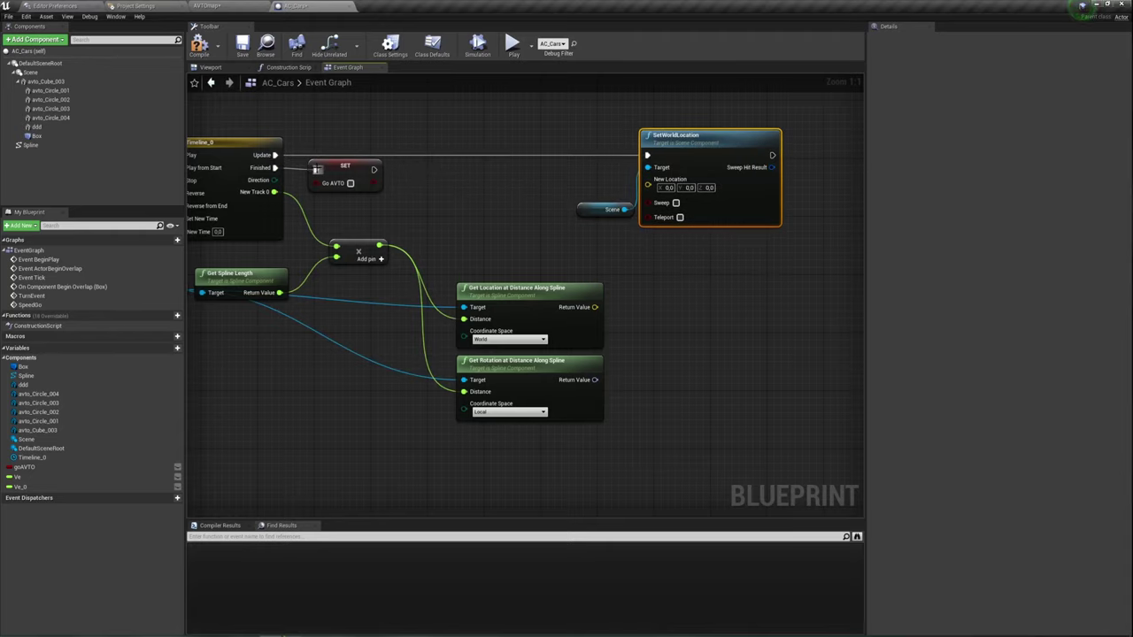
left_click_drag(318, 168, 330, 180)
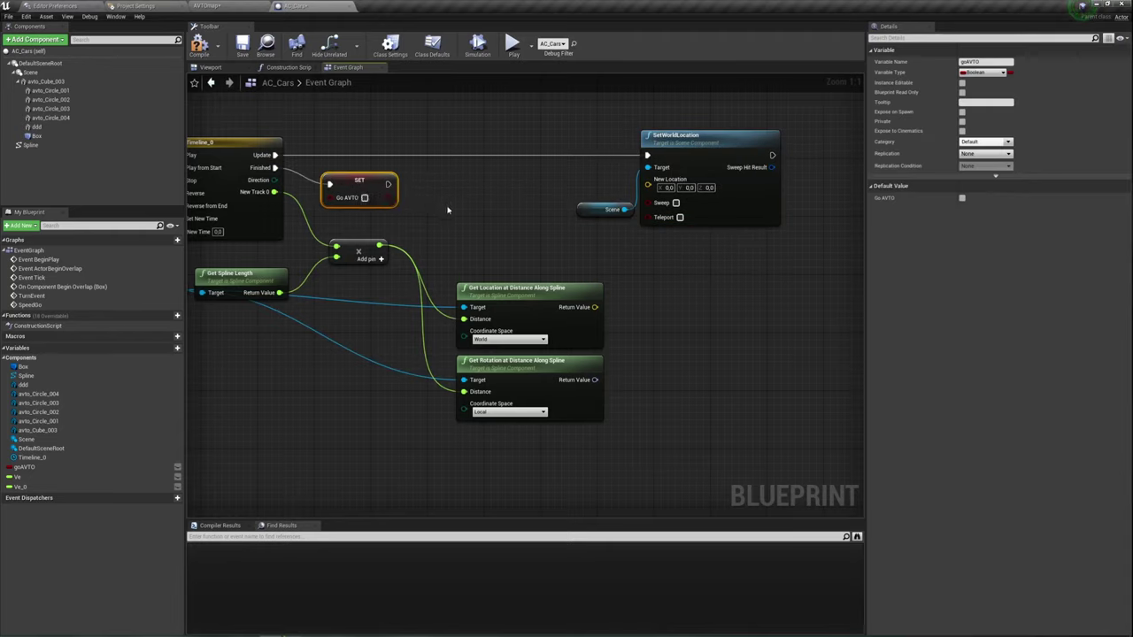
left_click_drag(448, 209, 446, 204)
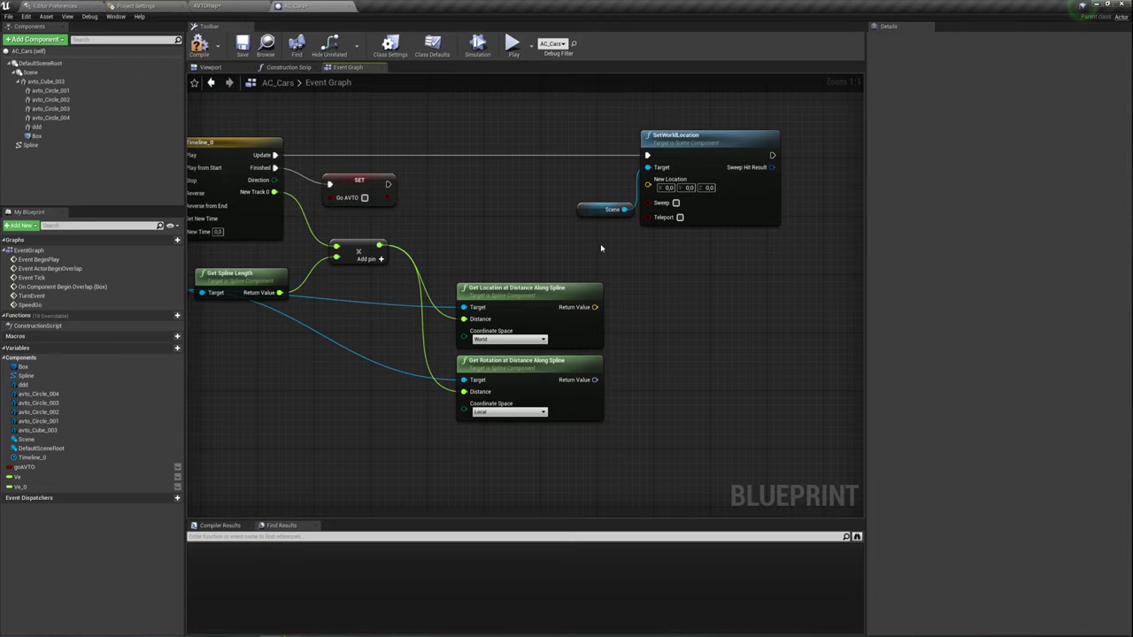
Connect the spline Get Location's Return Value to SetWorldLocation's New Location.
mouse_move(600, 247)
right_mouse_down()
mouse_move(485, 211)
mouse_move(518, 218)
right_mouse_up()
left_click_drag(549, 205, 485, 175)
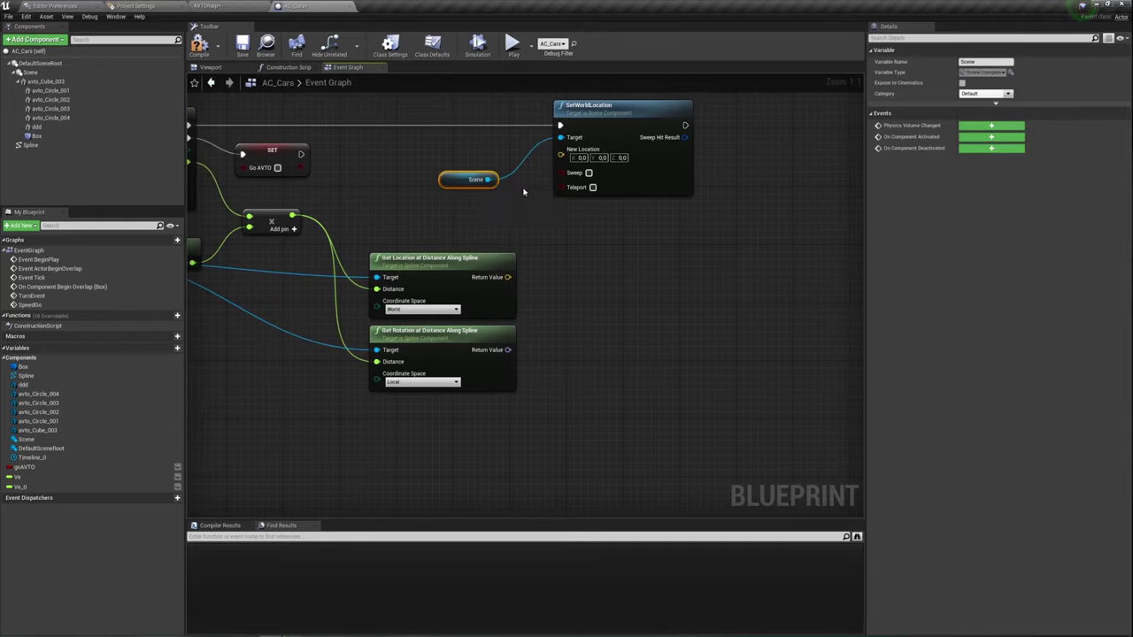
left_click_drag(560, 154, 507, 277)
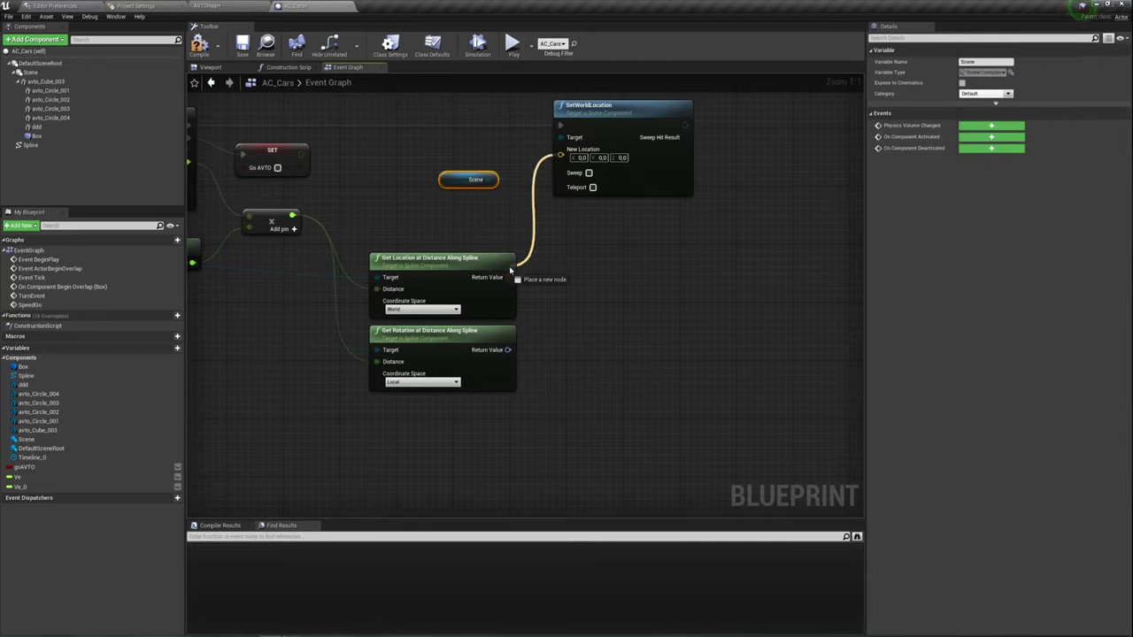
left_click_drag(507, 349, 547, 262)
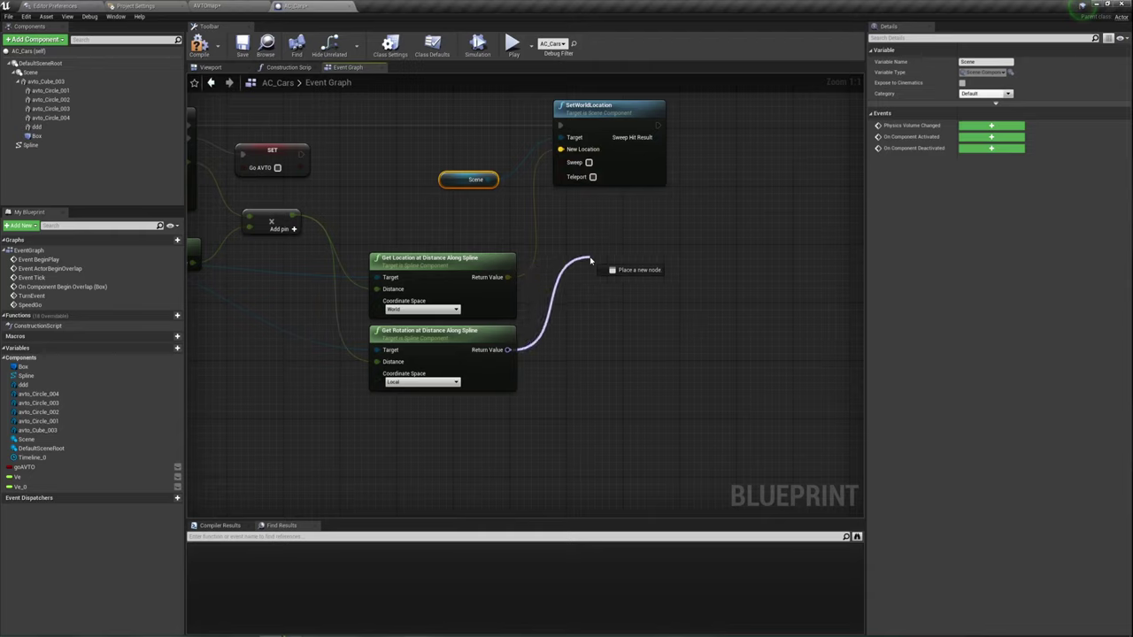
left_click_drag(547, 263, 592, 260)
left_click(566, 212)
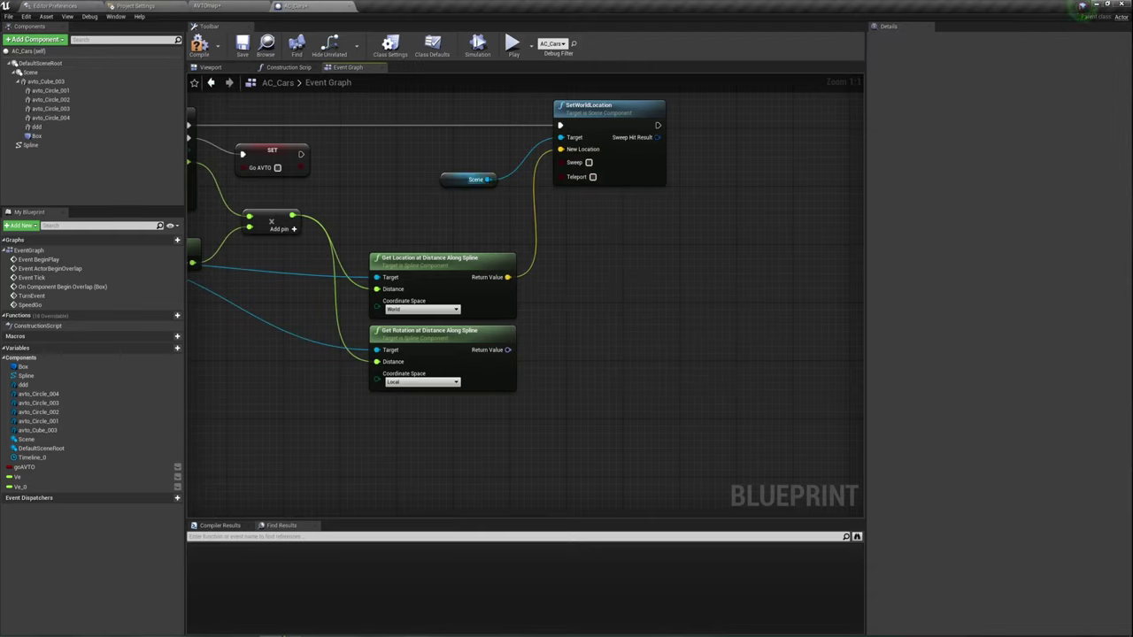
Add a SetRelativeRotation node on Scene and feed it Get Rotation's Return Value.
left_click_drag(487, 180, 677, 246)
type("set")
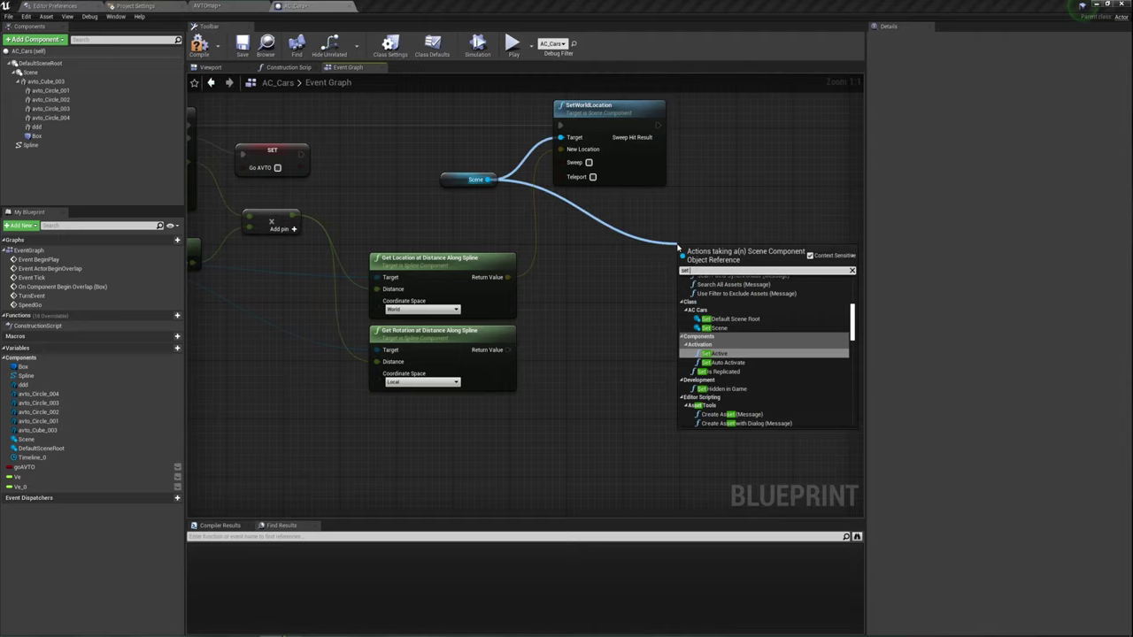
type(" re")
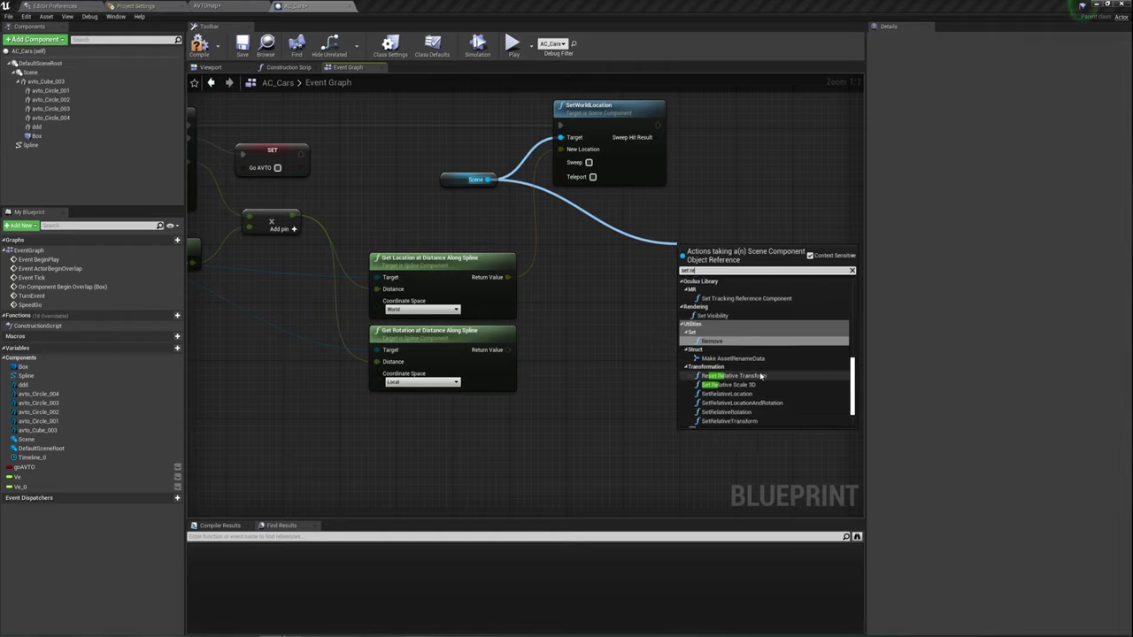
scroll(745, 381, "down", 2)
left_click(745, 382)
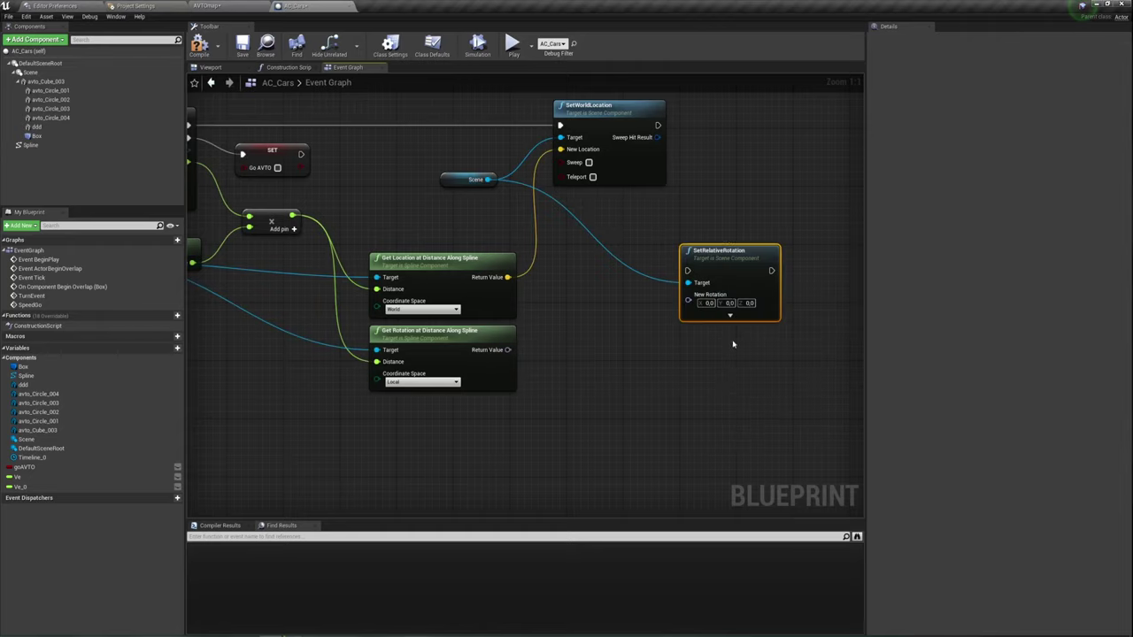
mouse_move(727, 262)
left_mouse_down()
mouse_move(743, 92)
mouse_move(729, 117)
left_mouse_up()
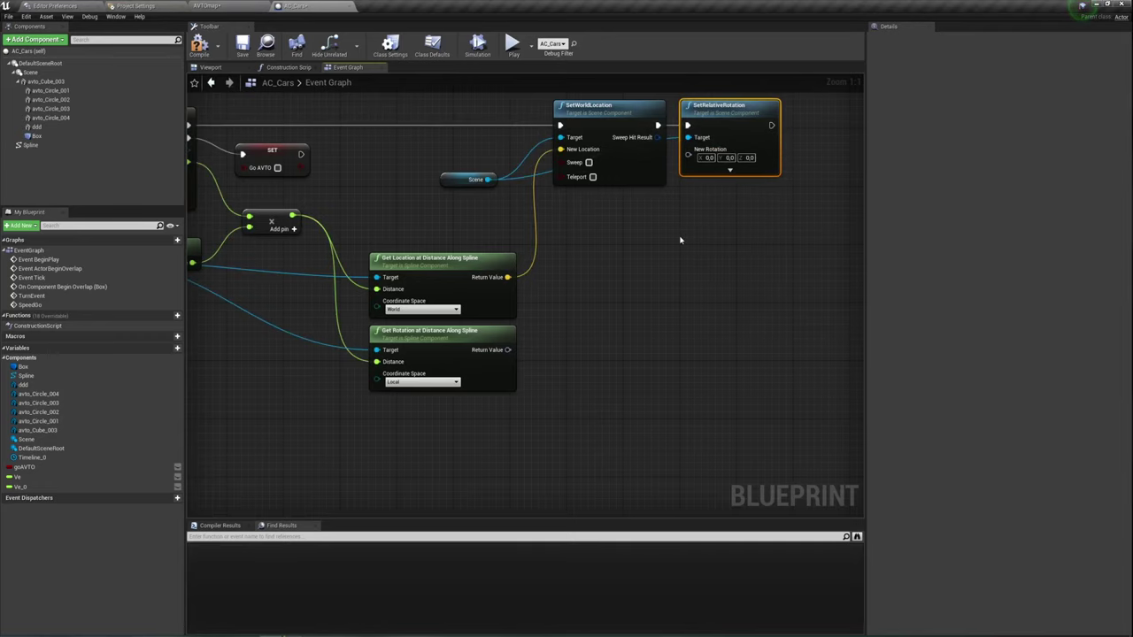
right_click_drag(678, 240, 620, 212)
left_click_drag(449, 323, 630, 121)
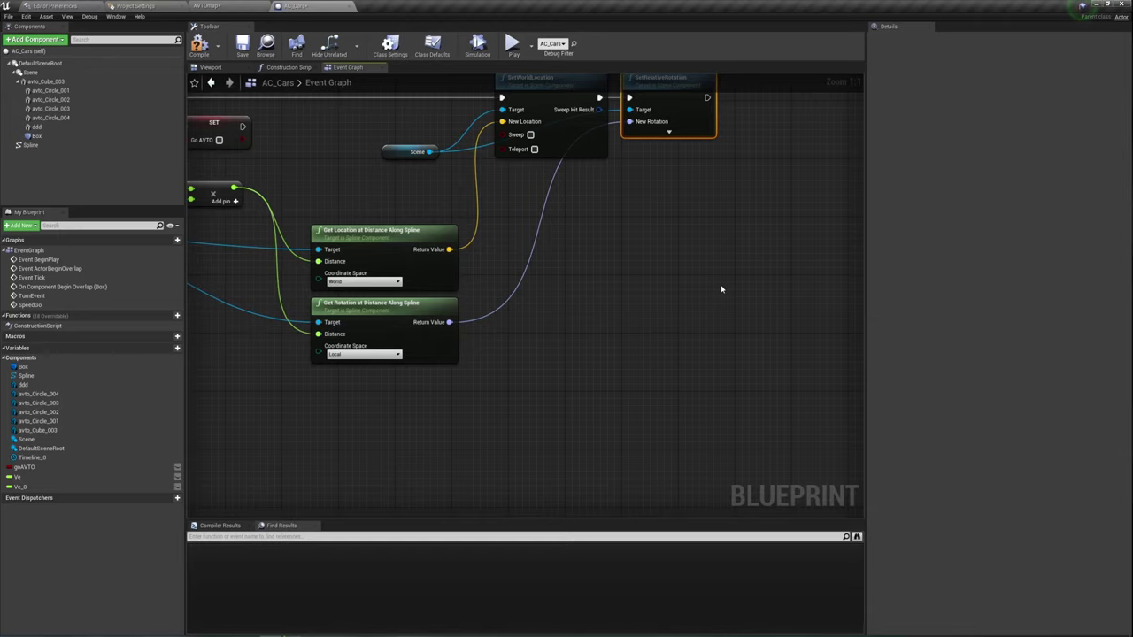
right_click_drag(534, 166, 535, 245)
scroll(535, 245, "down", 1)
scroll(535, 245, "down", 1)
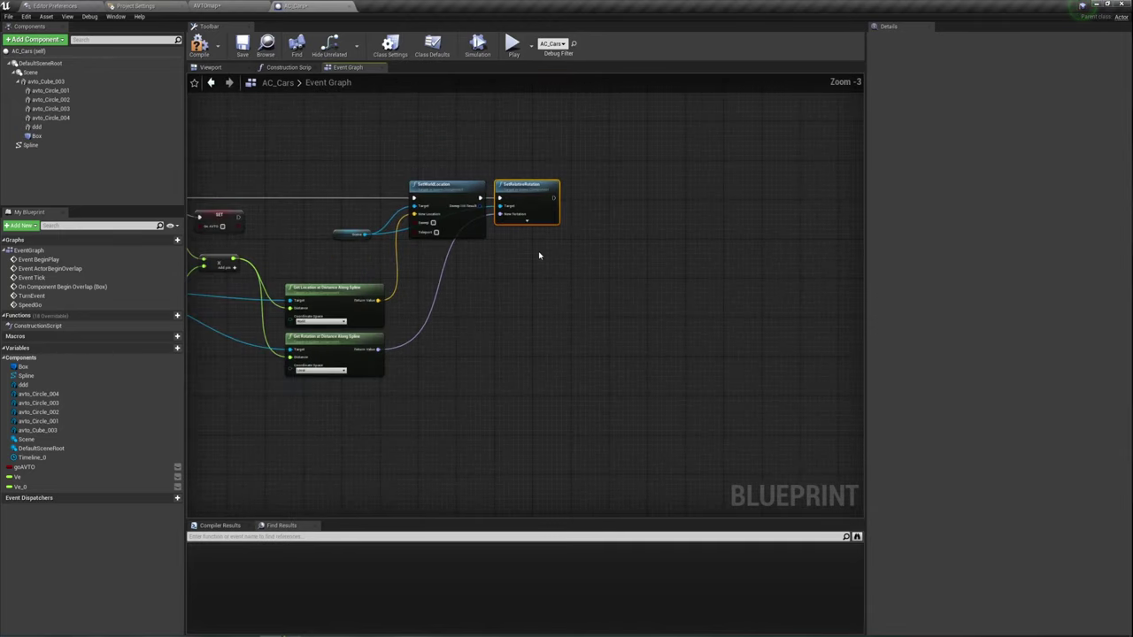
scroll(511, 306, "down", 1)
right_click_drag(485, 311, 594, 286)
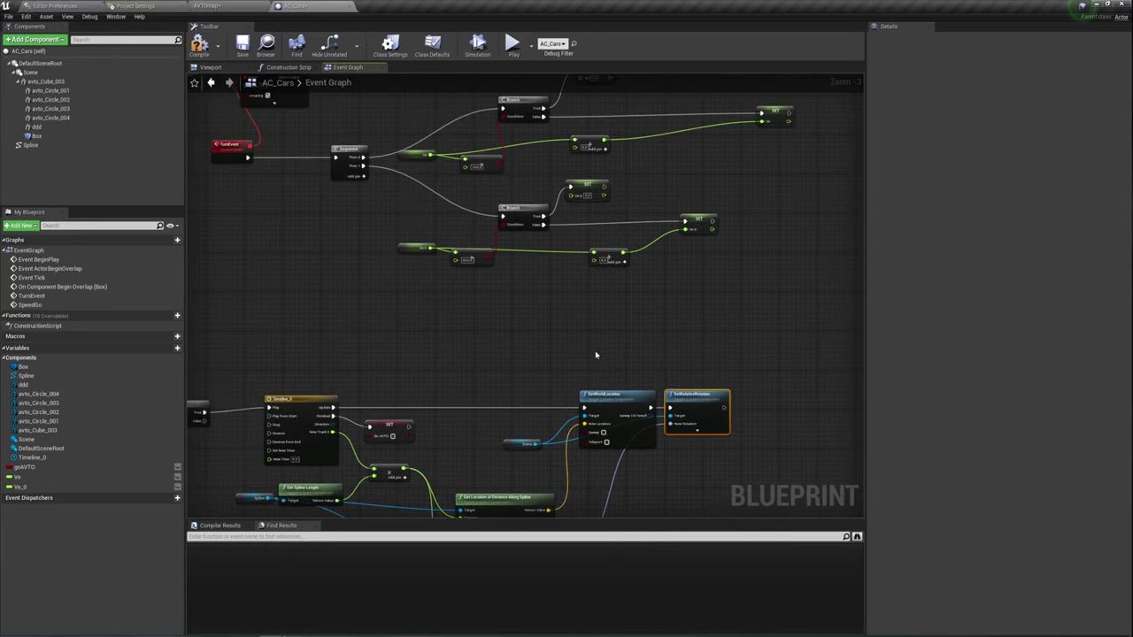
scroll(548, 289, "up", 1)
mouse_move(535, 262)
right_mouse_down()
mouse_move(485, 312)
mouse_move(551, 321)
mouse_move(385, 291)
right_mouse_up()
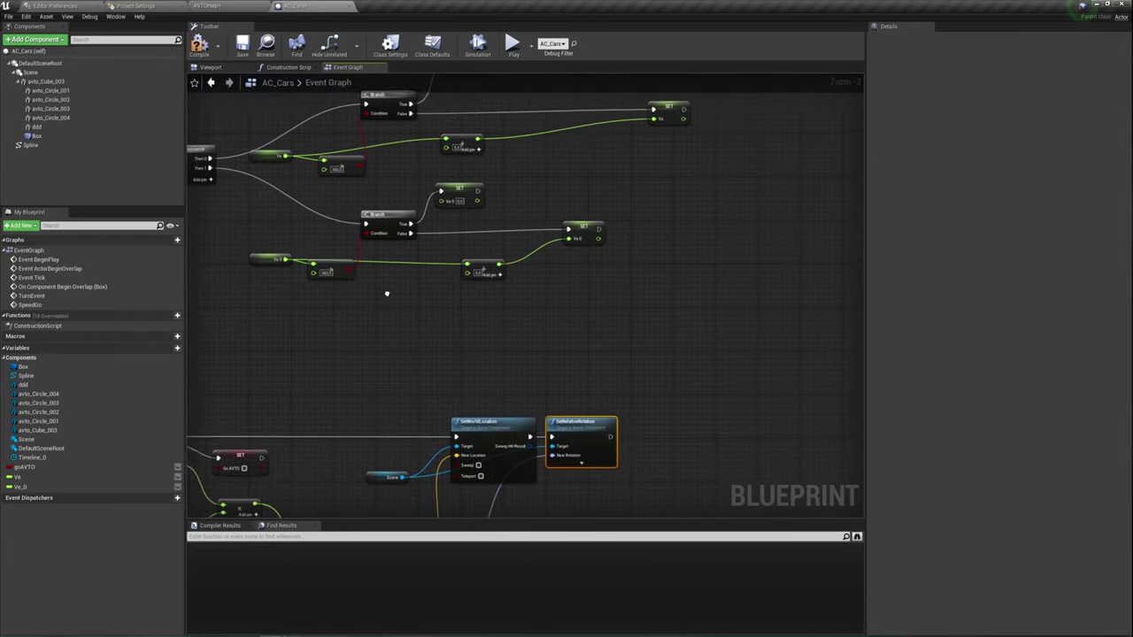
right_click_drag(424, 337, 361, 123)
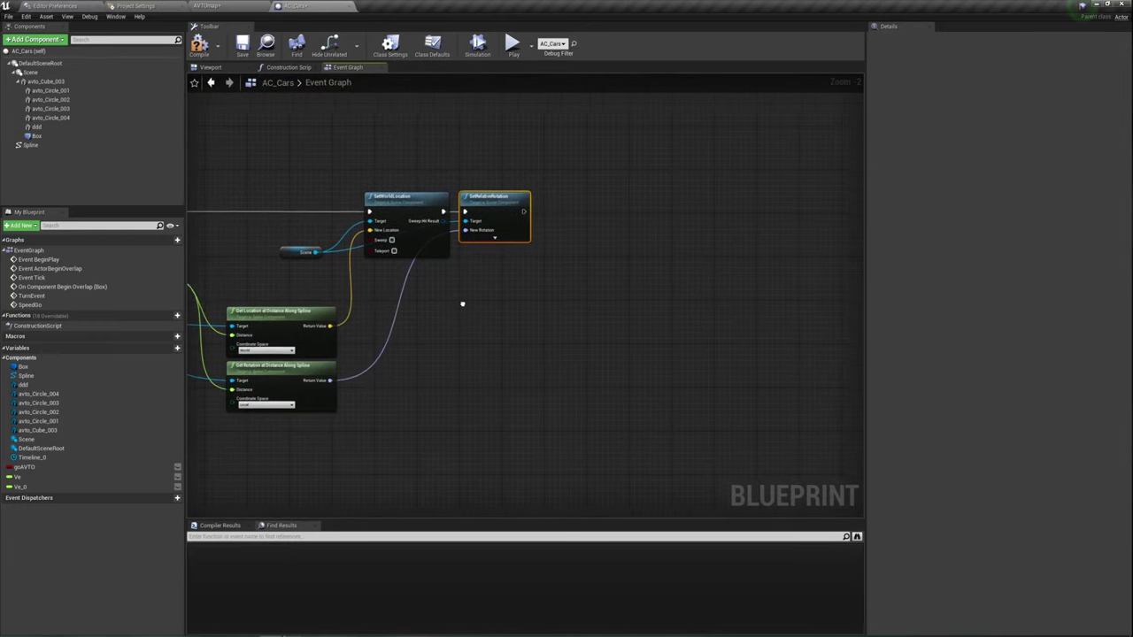
scroll(425, 285, "up", 2)
right_click_drag(461, 304, 412, 262)
scroll(473, 269, "down", 1)
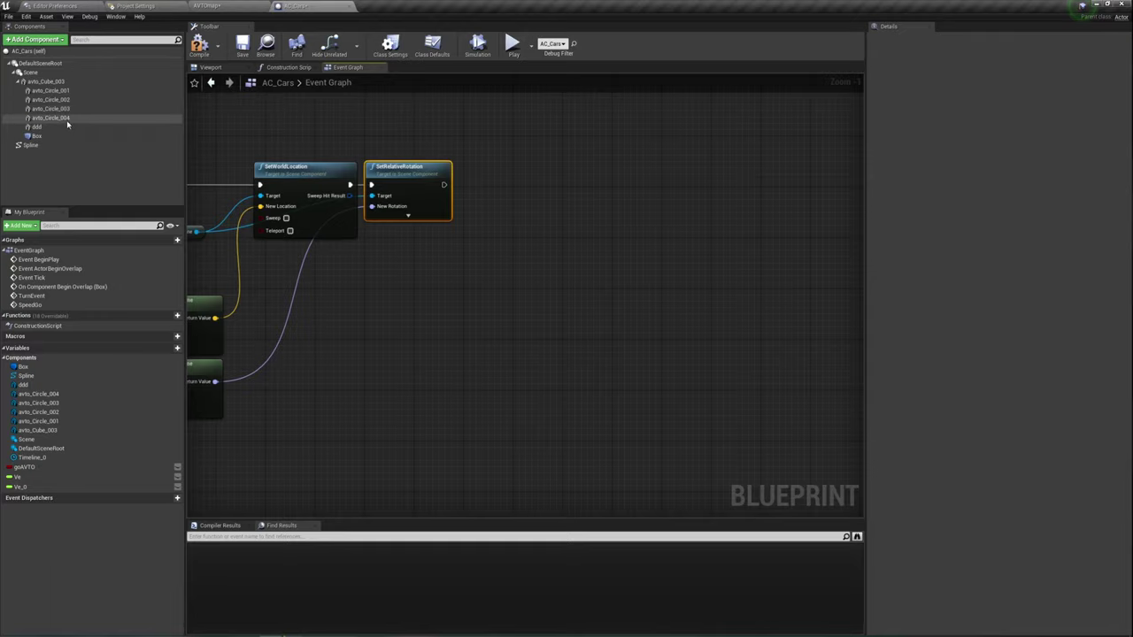
left_click(210, 67)
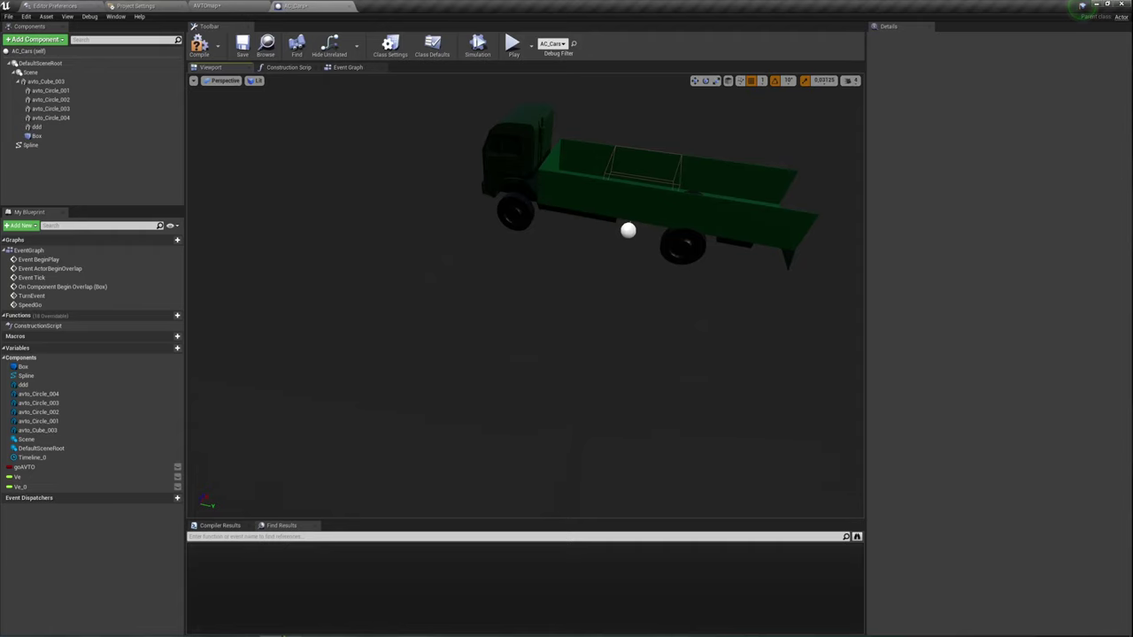
left_click(516, 210)
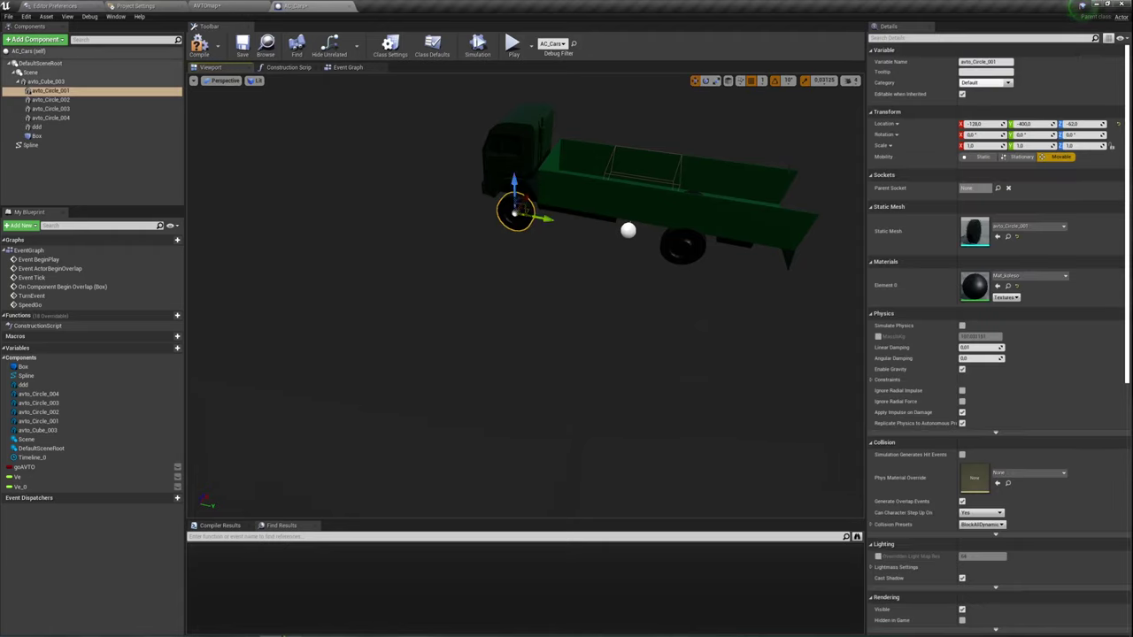
right_click_drag(516, 211, 460, 222)
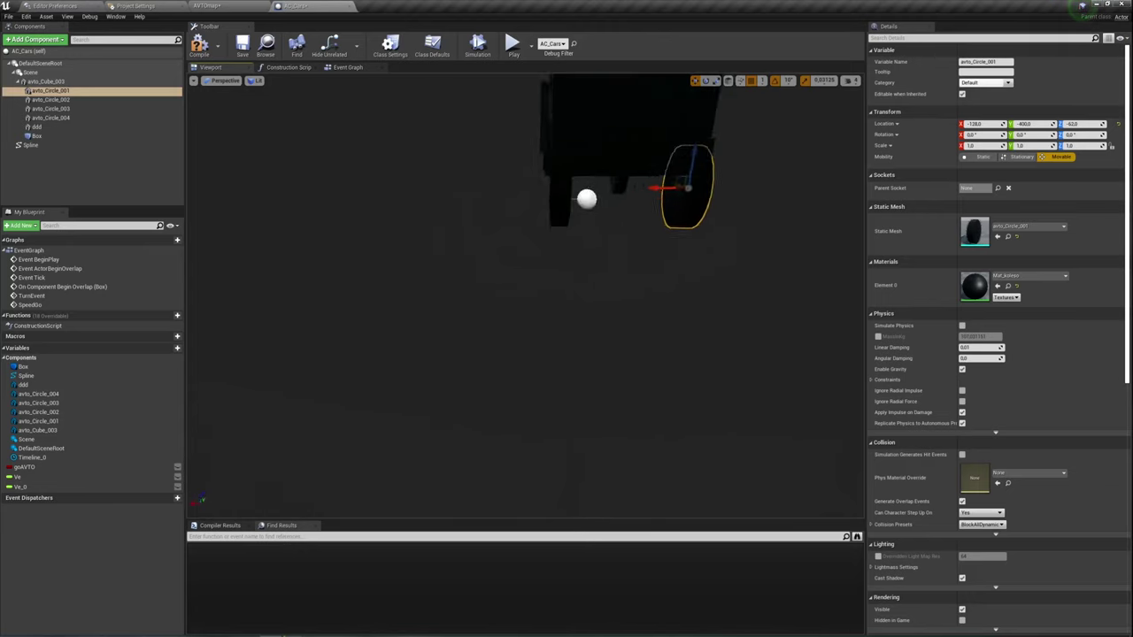
left_click(575, 228)
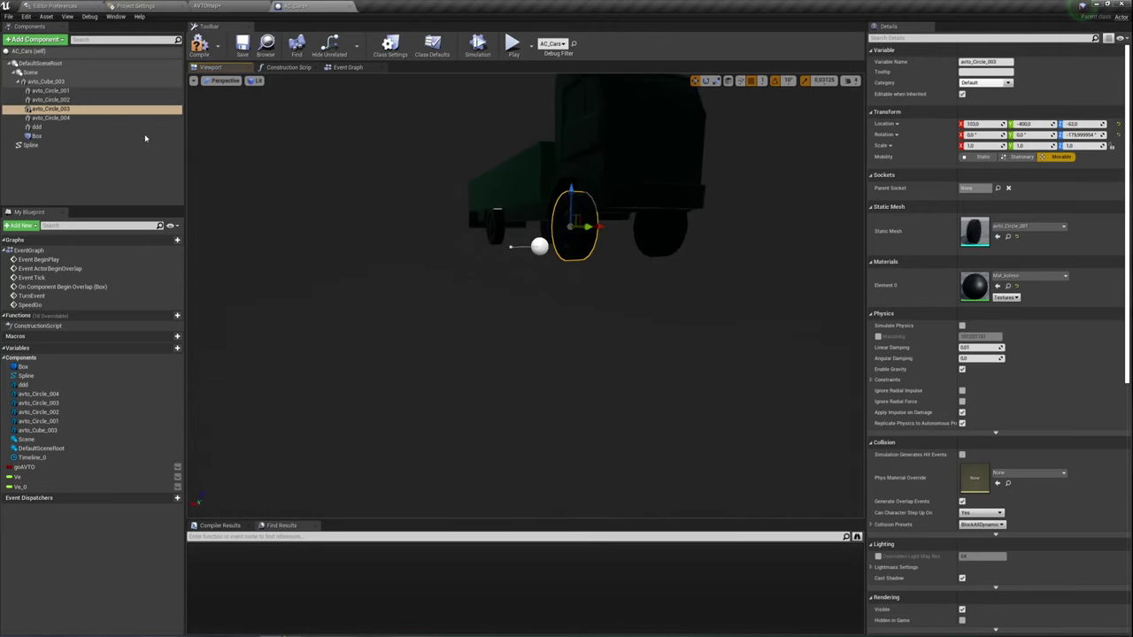
left_click(353, 68)
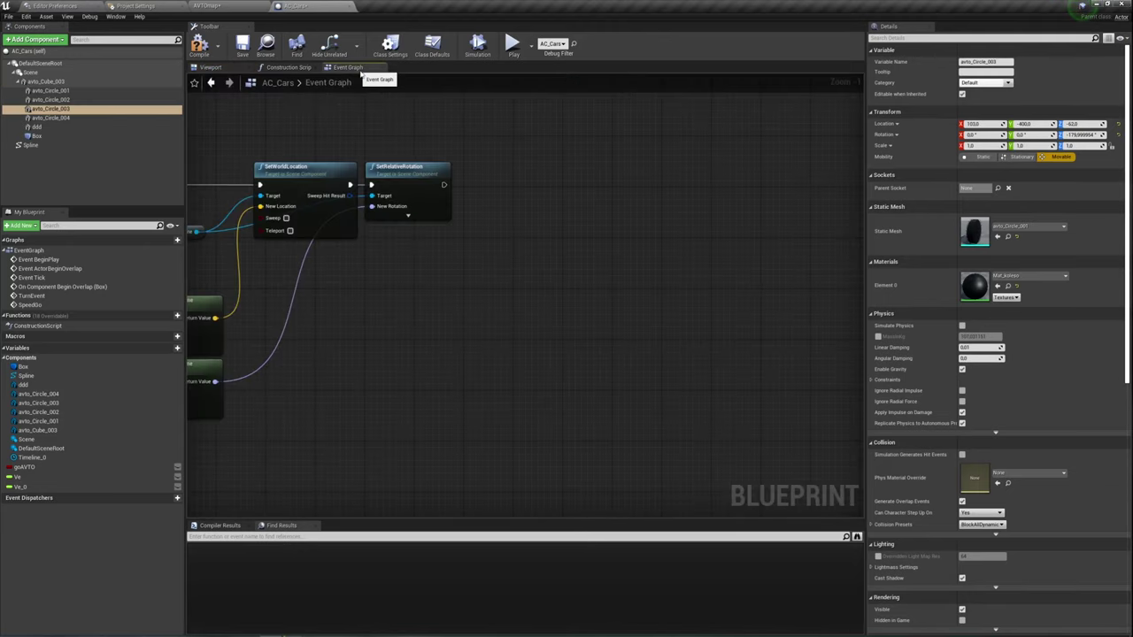
Place Avto Circle 003 and 001 references and add a SetRelativeRotation node from them.
left_click(50, 90, "ctrl")
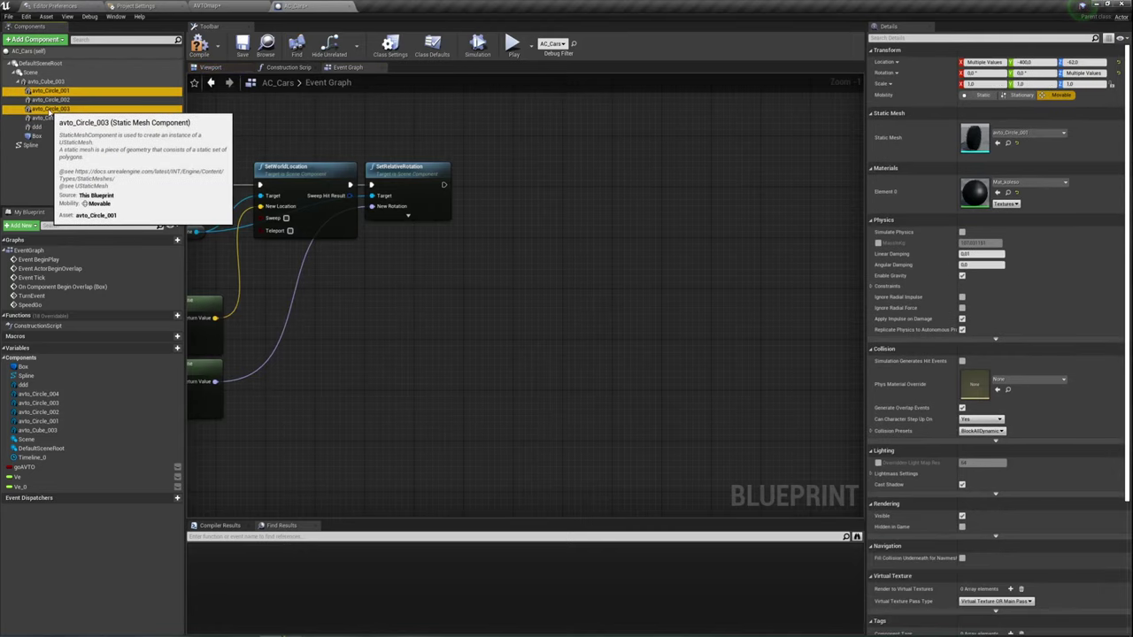
mouse_move(51, 109)
left_mouse_down()
mouse_move(486, 238)
mouse_move(467, 242)
left_mouse_up()
right_click_drag(530, 303, 488, 301)
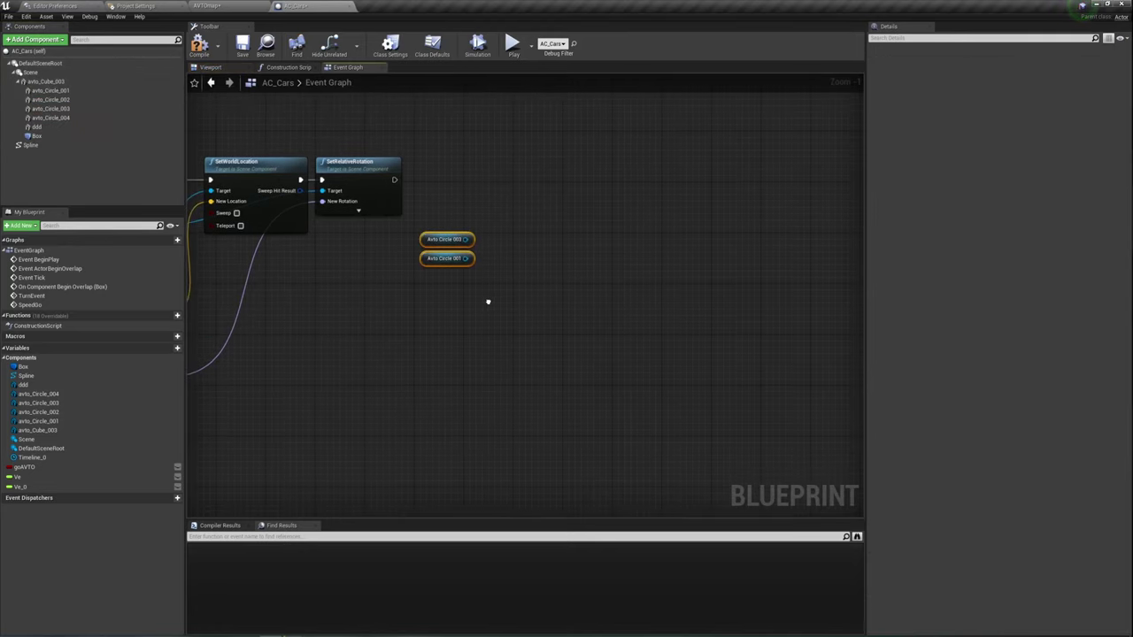
left_click_drag(465, 239, 486, 166)
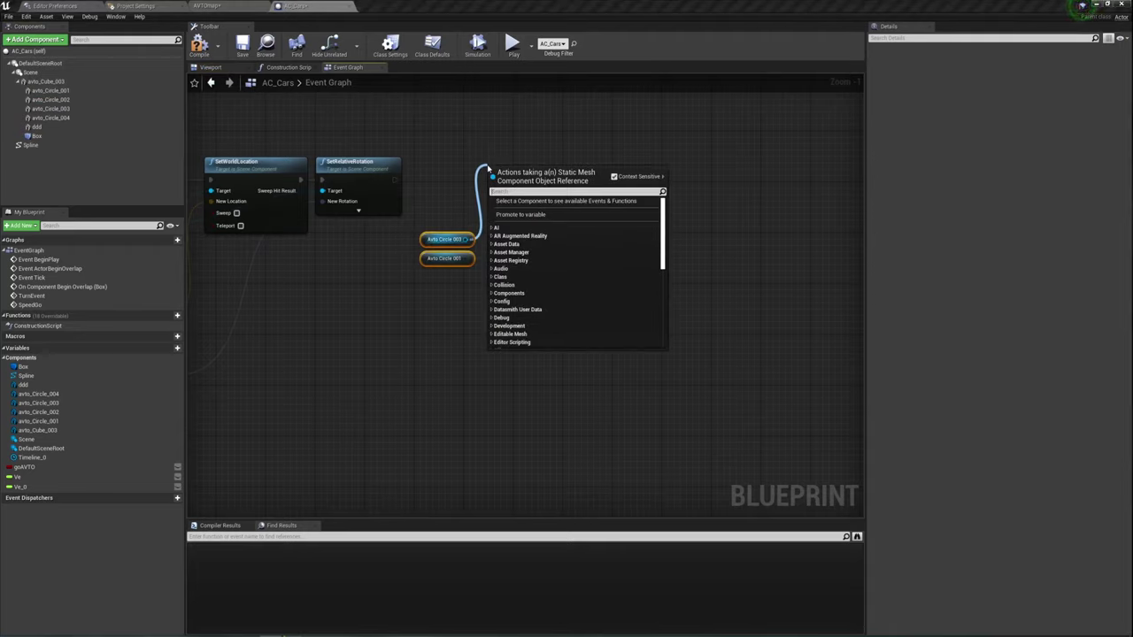
type("set")
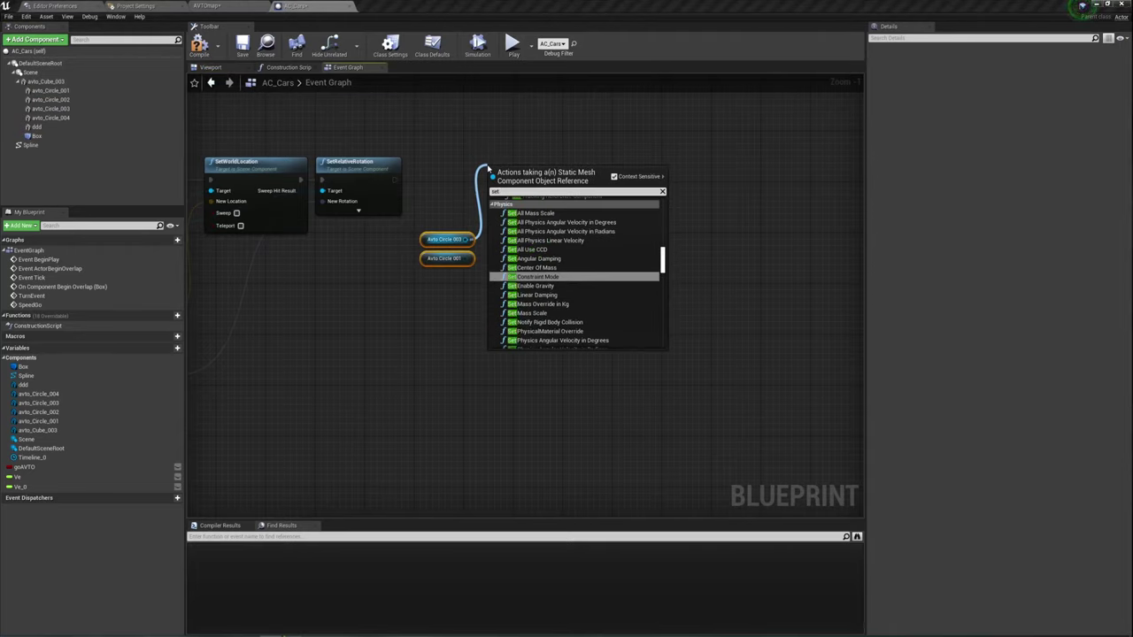
type(" r")
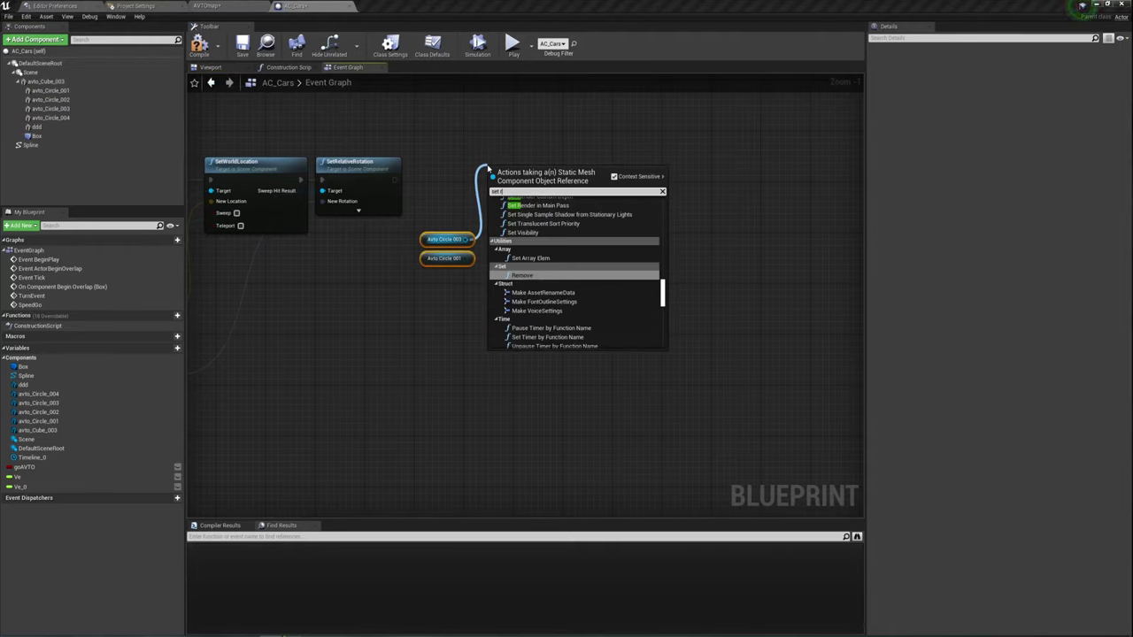
type("ela")
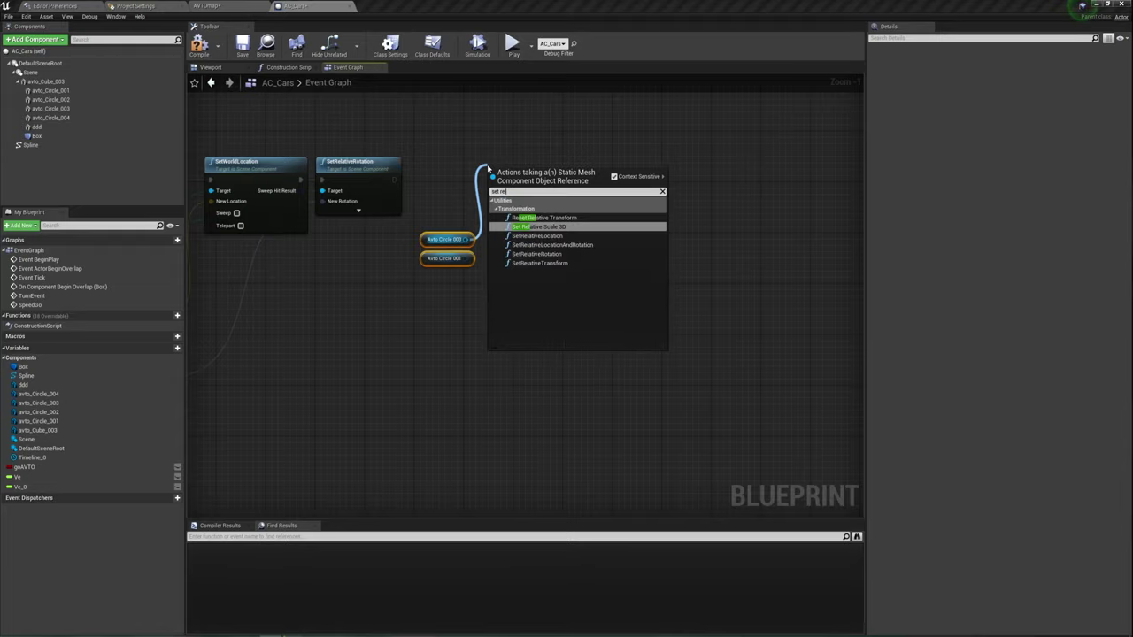
left_click(542, 254)
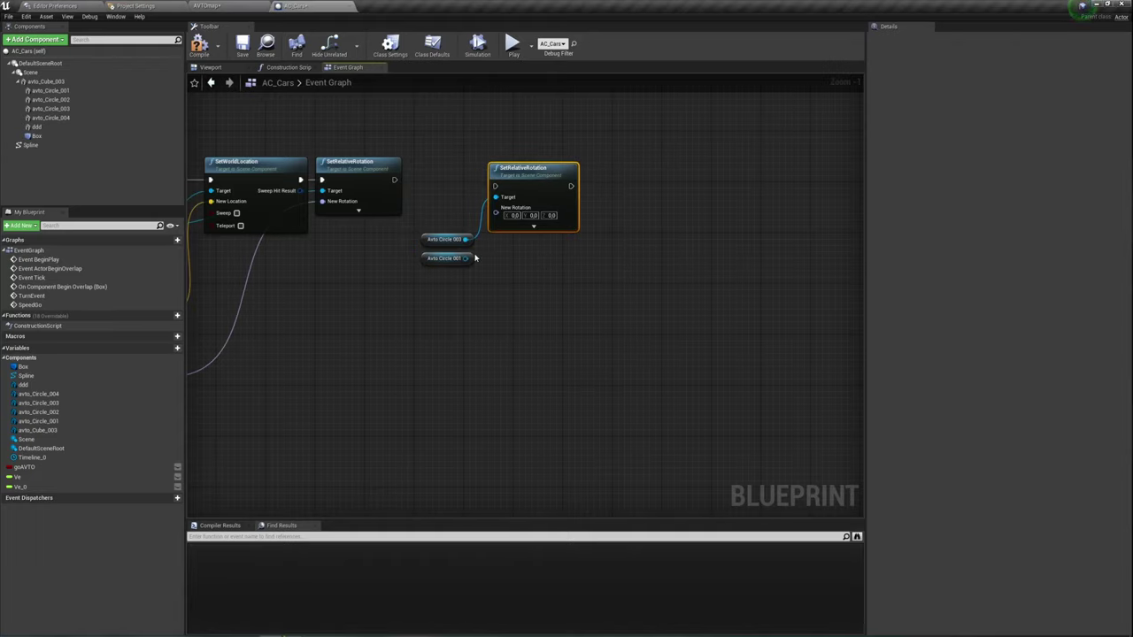
Connect both wheel references as Target and feed the spline rotation into the new node.
mouse_move(465, 257)
left_mouse_down()
mouse_move(496, 196)
mouse_move(395, 180)
left_mouse_up()
left_click_drag(428, 295, 504, 226)
left_click_drag(514, 169, 457, 164)
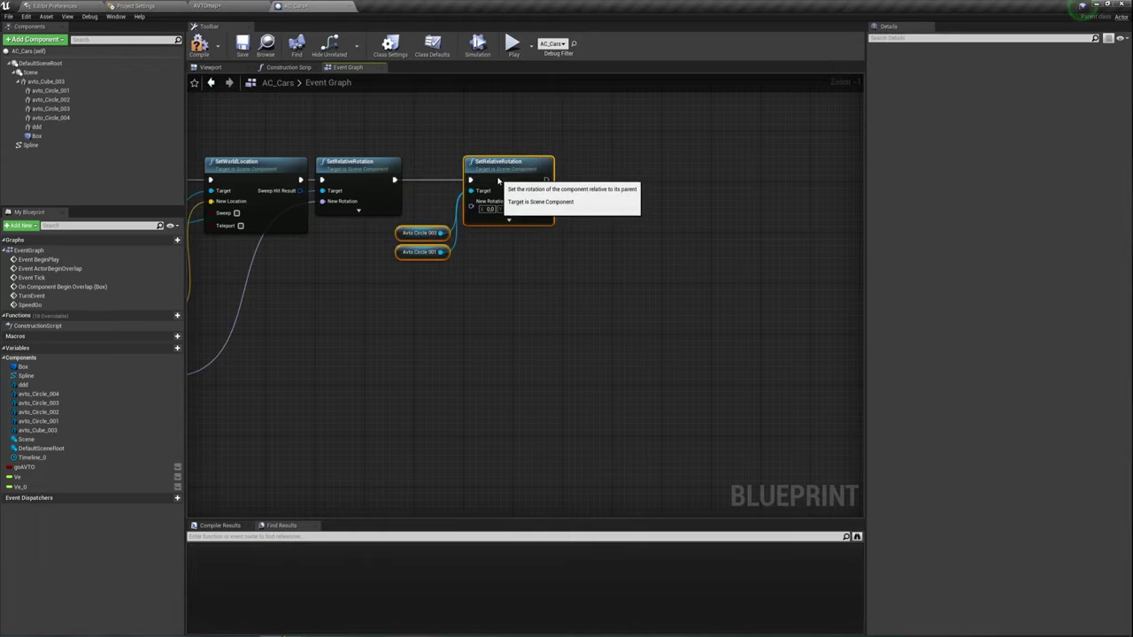
right_click_drag(521, 301, 651, 272)
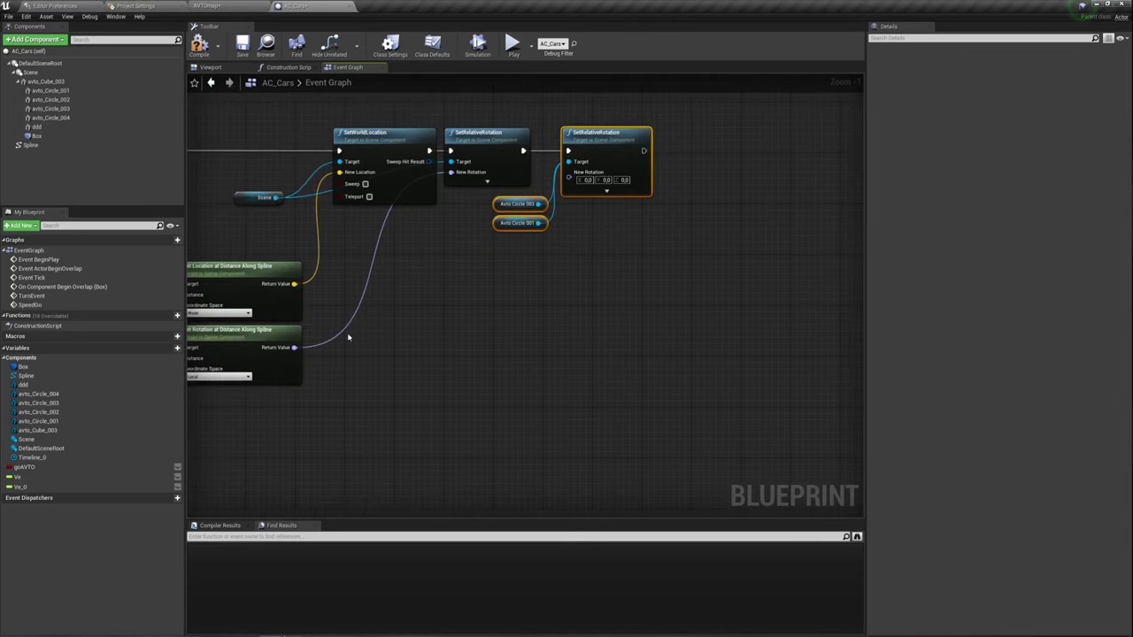
mouse_move(294, 347)
left_mouse_down()
mouse_move(541, 206)
mouse_move(568, 172)
left_mouse_up()
right_click_drag(599, 221, 412, 362)
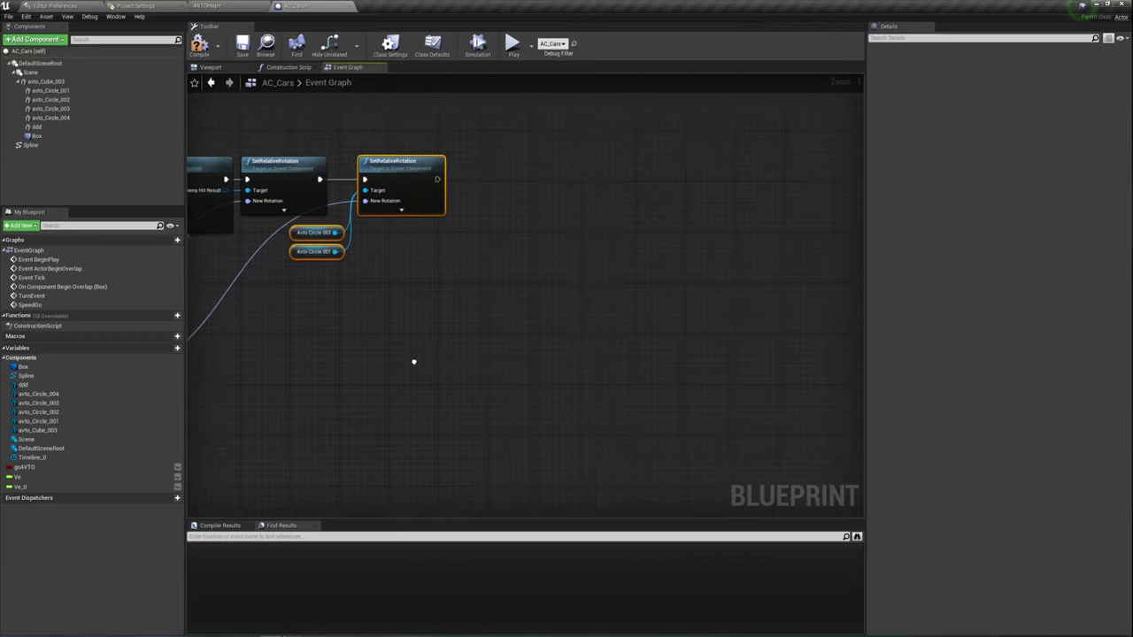
scroll(382, 274, "up", 1)
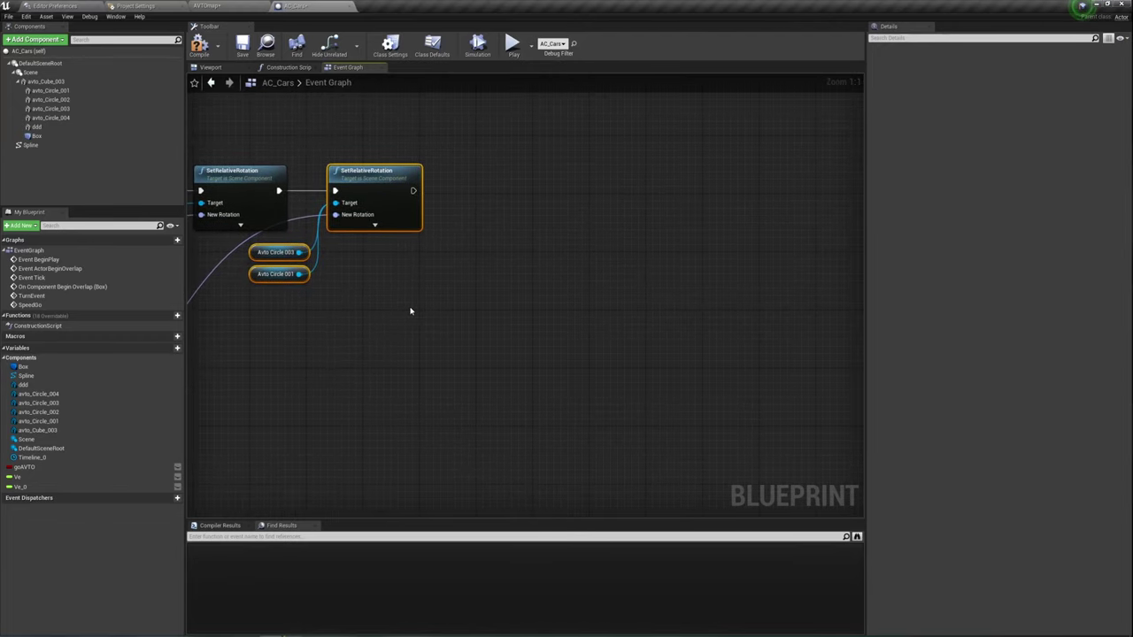
mouse_move(422, 287)
right_mouse_down()
mouse_move(433, 282)
mouse_move(400, 295)
right_mouse_up()
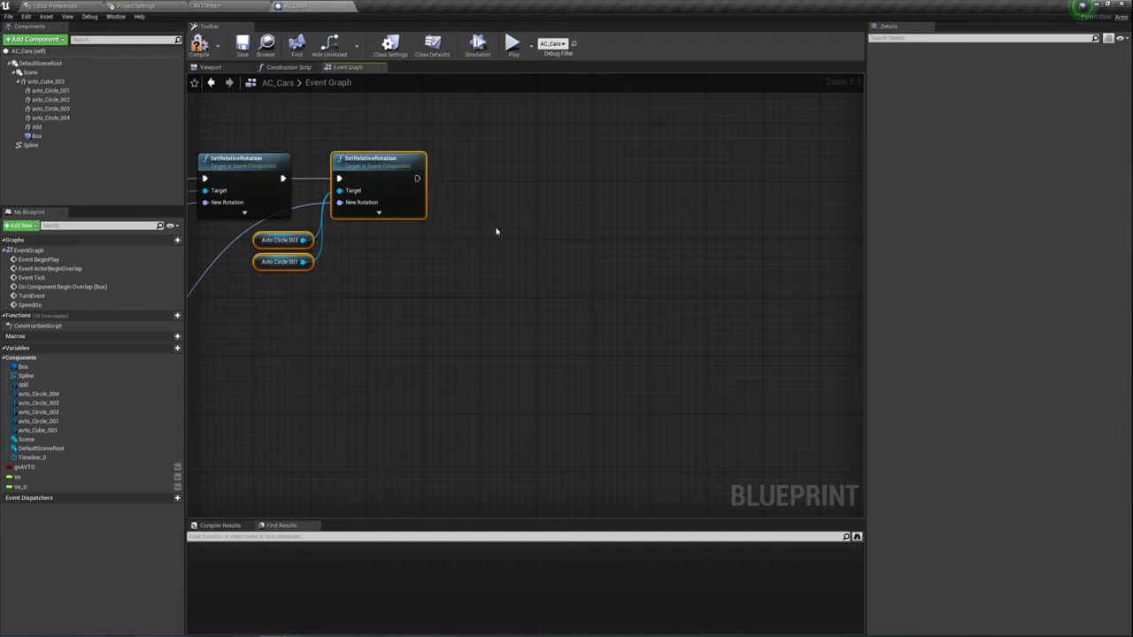
mouse_move(373, 226)
right_mouse_down()
mouse_move(422, 257)
mouse_move(416, 274)
right_mouse_up()
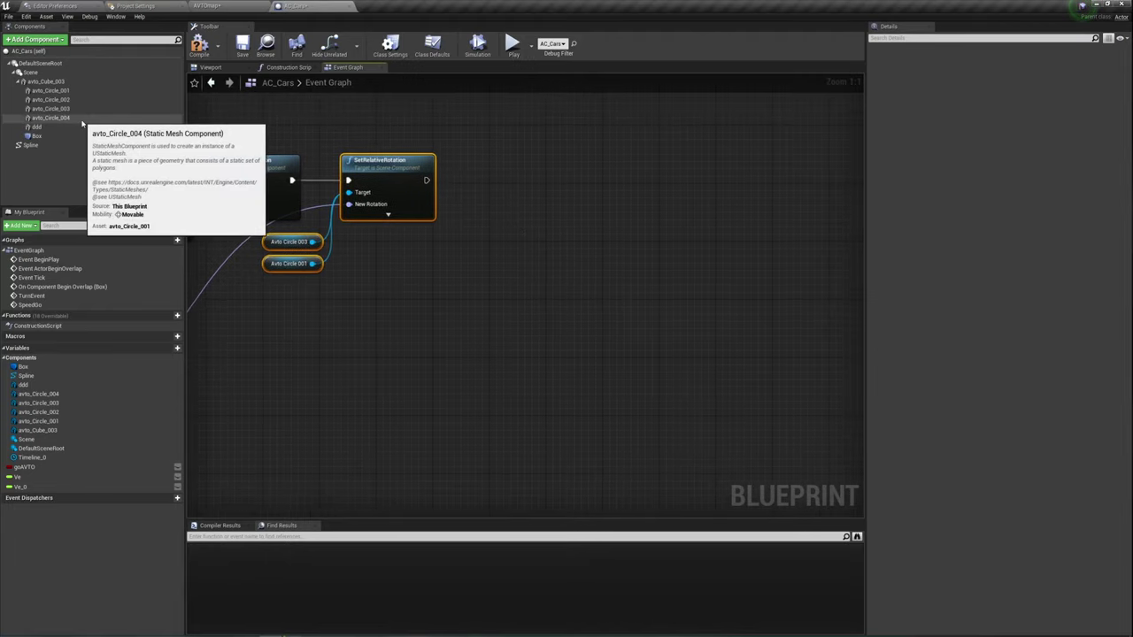
Place references for wheels avto_Circle_002/001 and avto_Circle_004/003 in the graph.
left_click(51, 90)
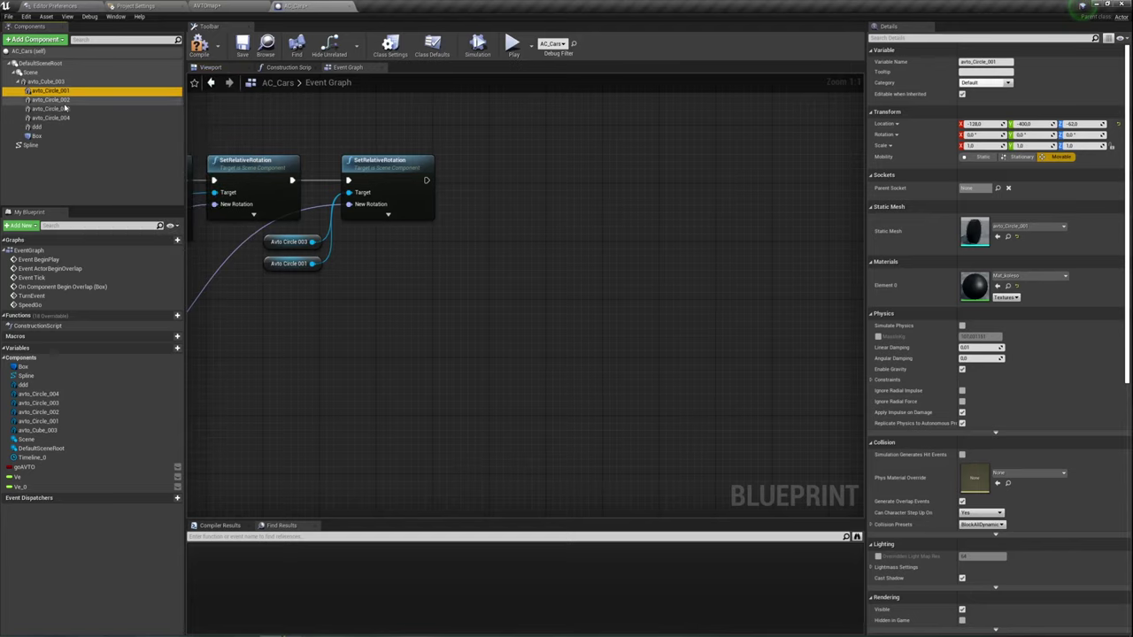
left_click(65, 100, "ctrl")
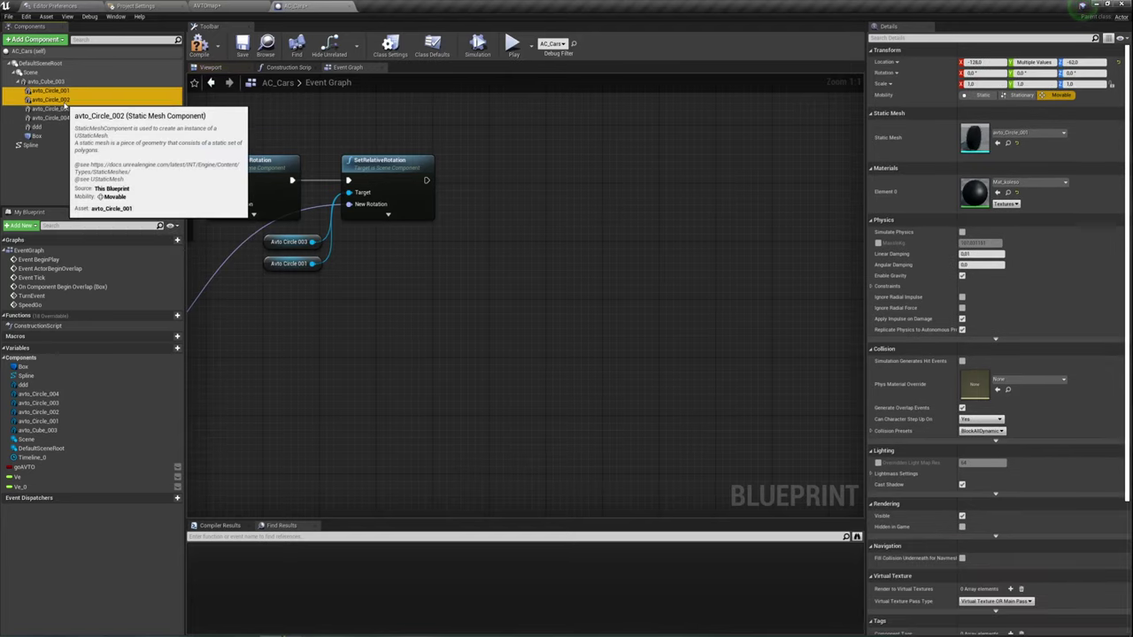
left_click_drag(65, 100, 496, 263)
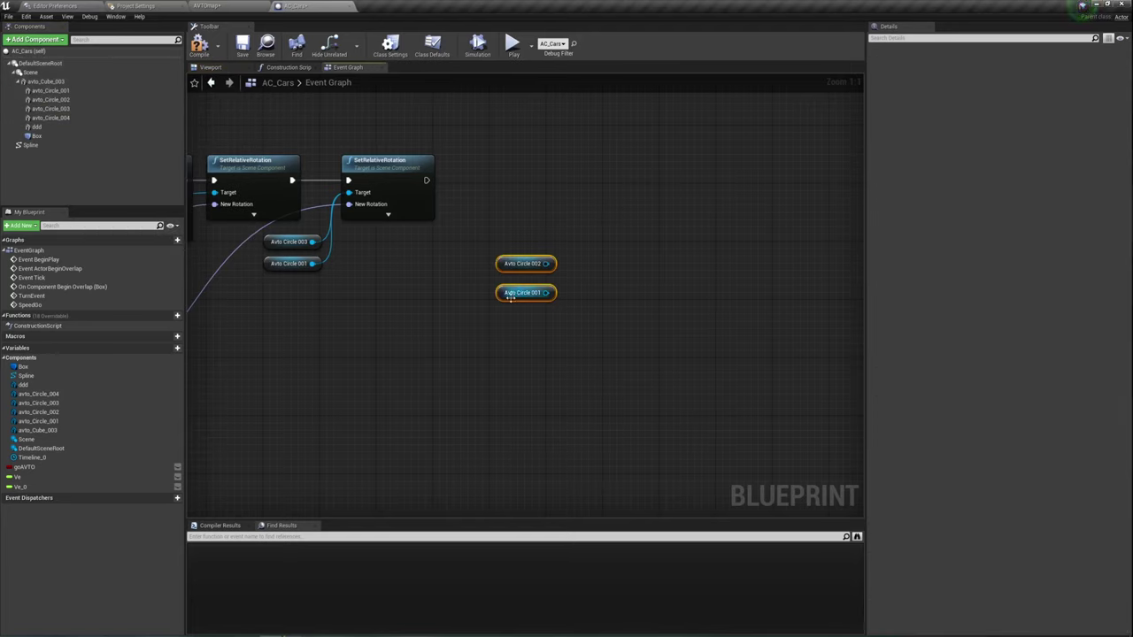
left_click(50, 109)
left_click_drag(59, 123, 658, 302)
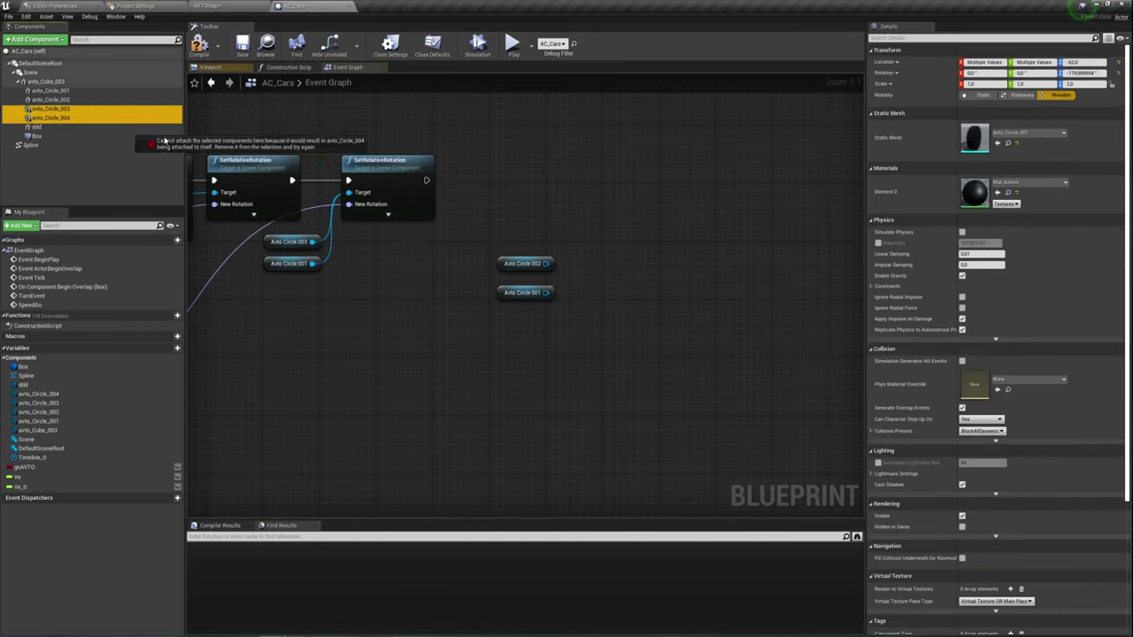
right_click_drag(624, 276, 641, 255)
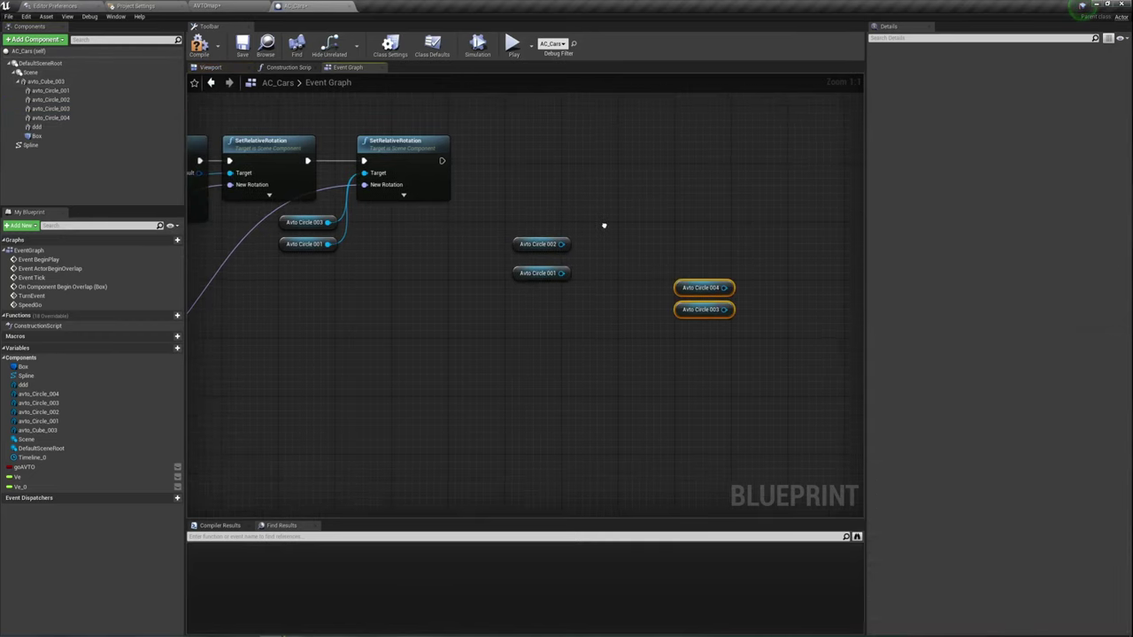
mouse_move(520, 306)
left_mouse_down()
mouse_move(516, 247)
mouse_move(452, 240)
left_mouse_up()
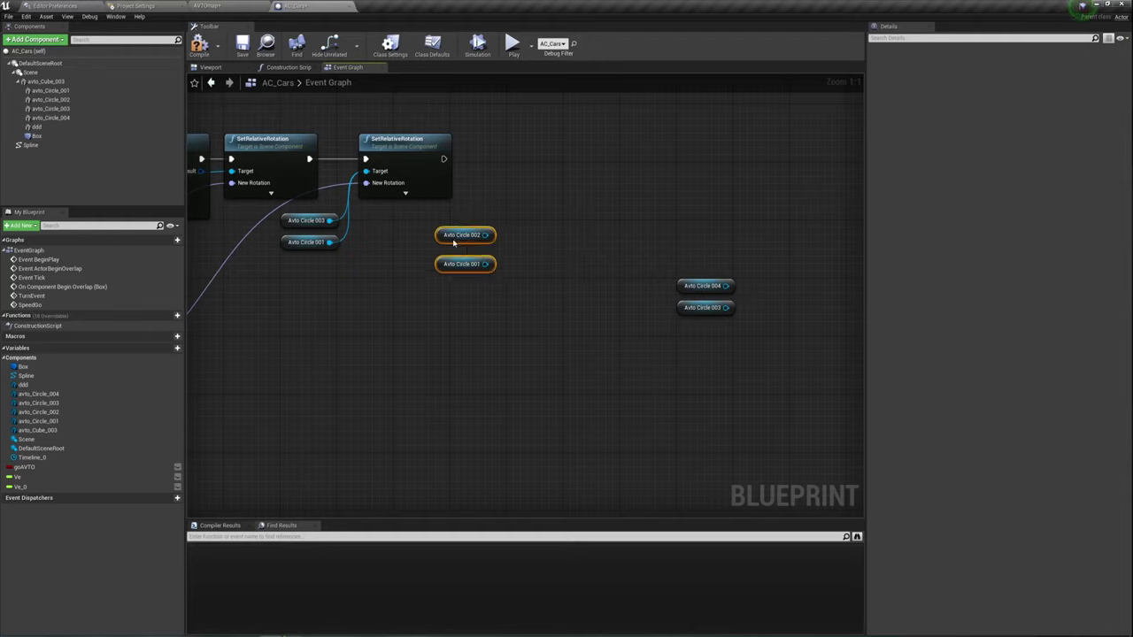
Duplicate the SetRelativeRotation node, chain it after the second, and target Avto Circle 002 and 001.
left_click(396, 139)
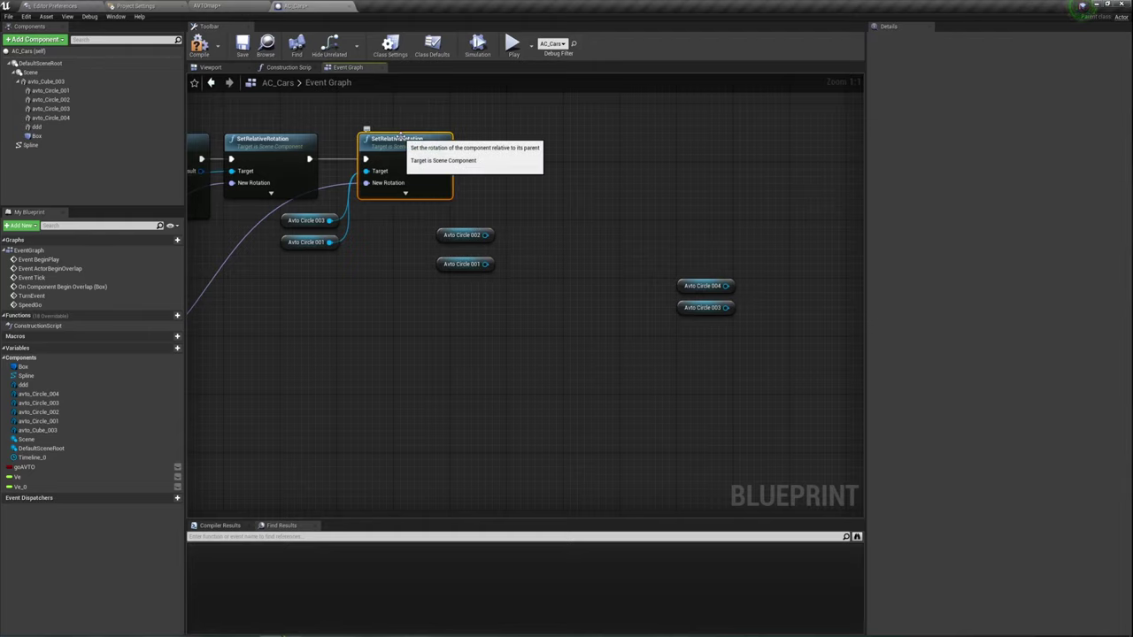
key("ctrl+c")
key("ctrl+v")
left_click_drag(578, 122, 534, 149)
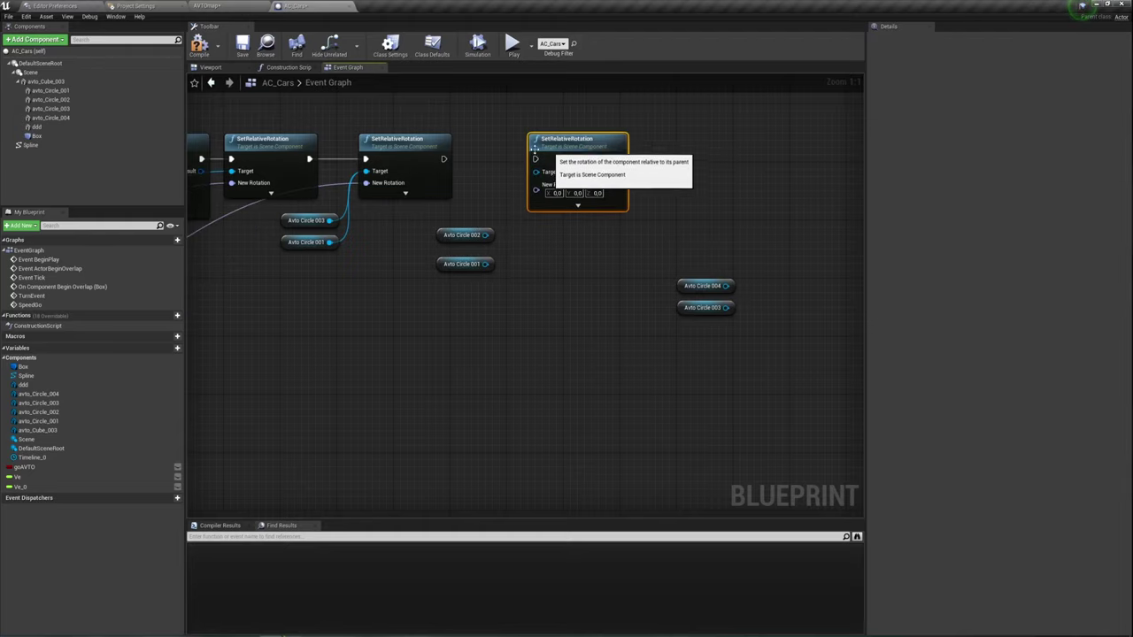
mouse_move(443, 159)
left_mouse_down()
mouse_move(535, 158)
mouse_move(485, 263)
mouse_move(536, 176)
left_mouse_up()
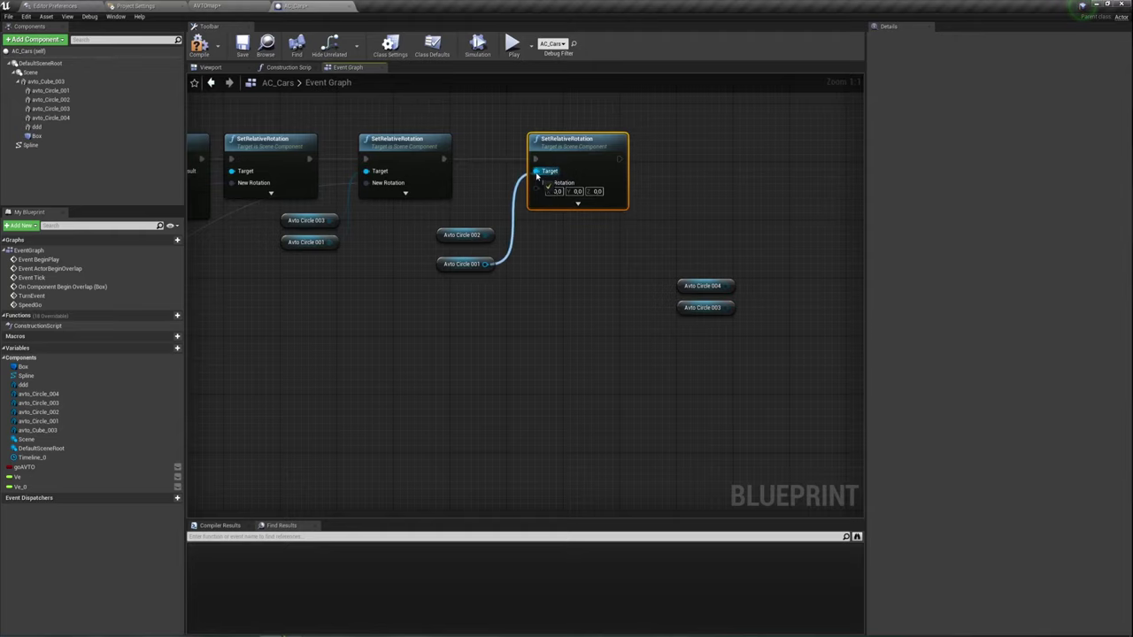
left_click_drag(485, 234, 534, 171)
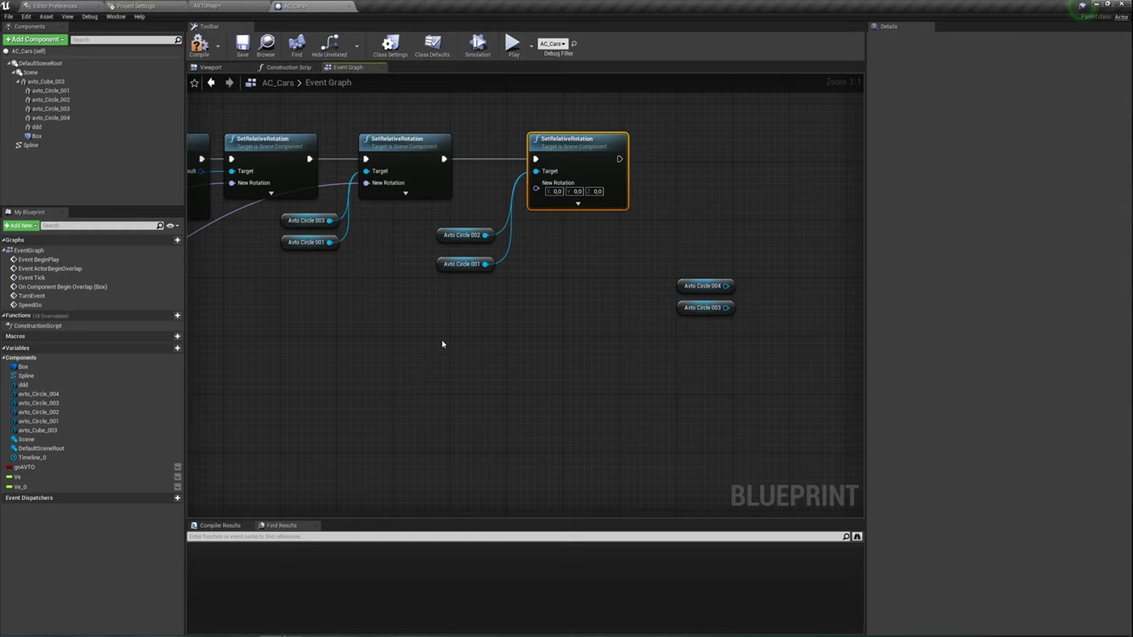
right_click_drag(507, 264, 495, 328)
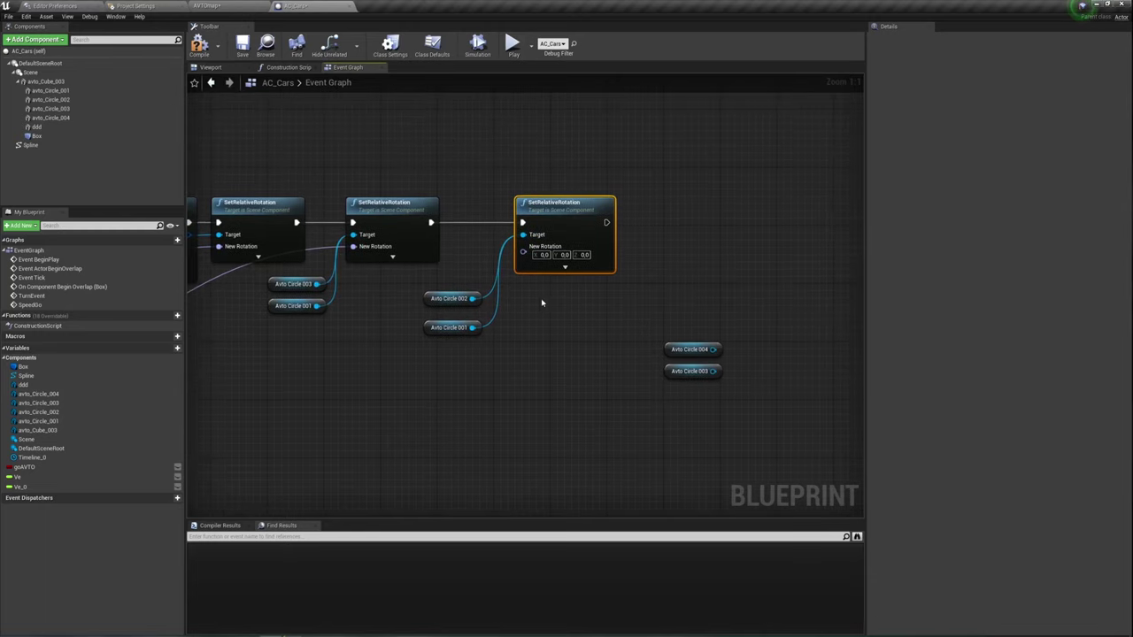
right_click_drag(565, 266, 584, 217)
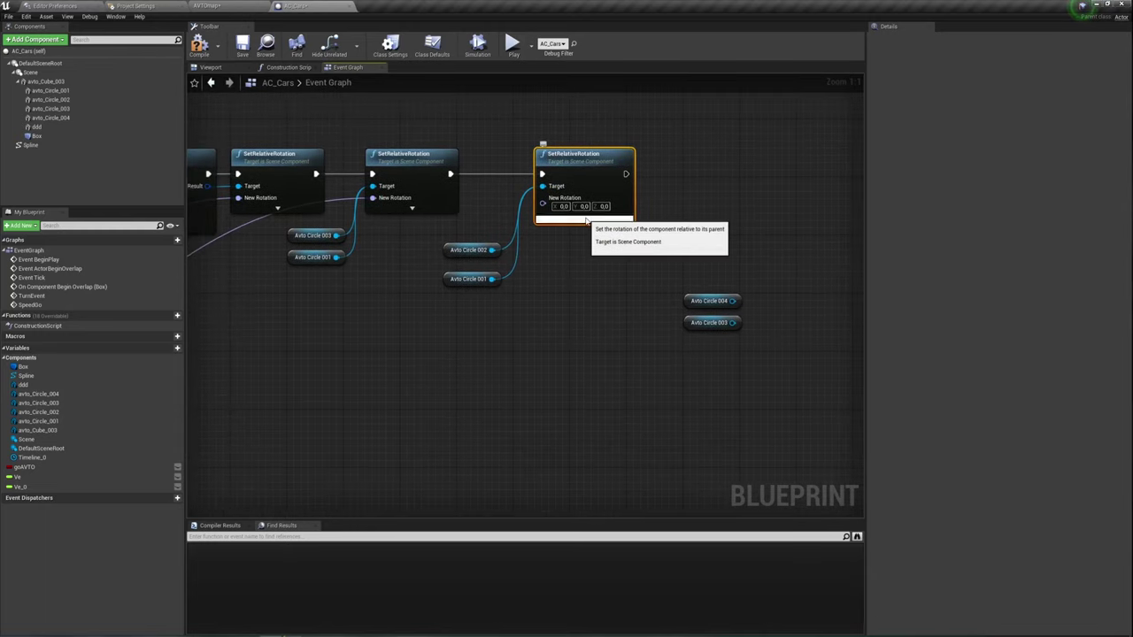
Split the third SetRelativeRotation's New Rotation pin into Roll, Pitch and Yaw inputs.
left_click(585, 217)
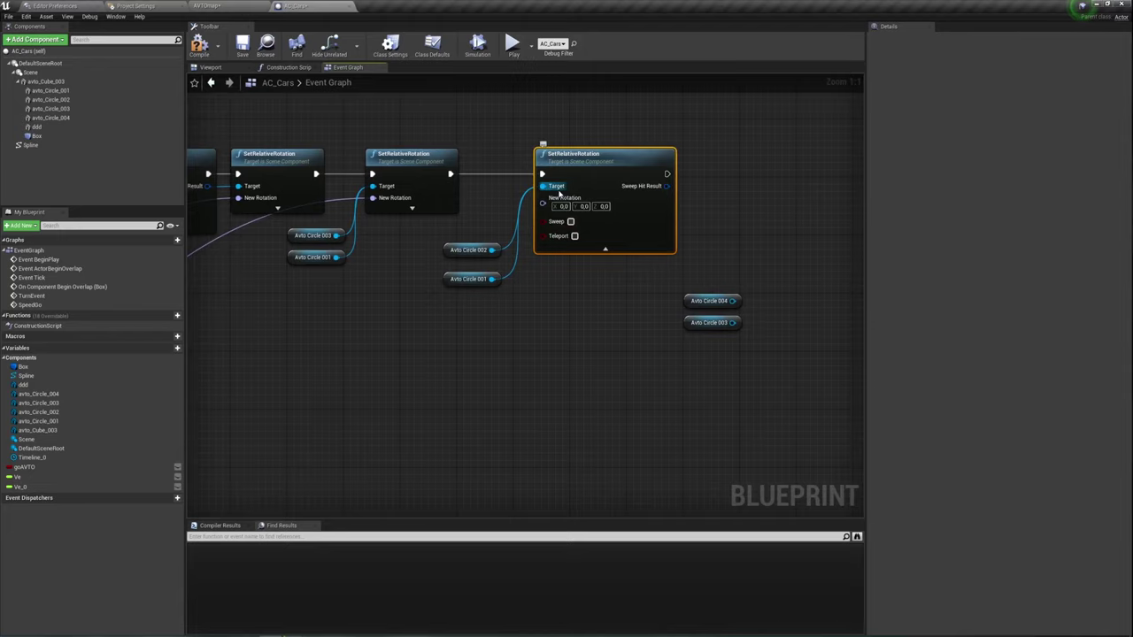
right_click(560, 203)
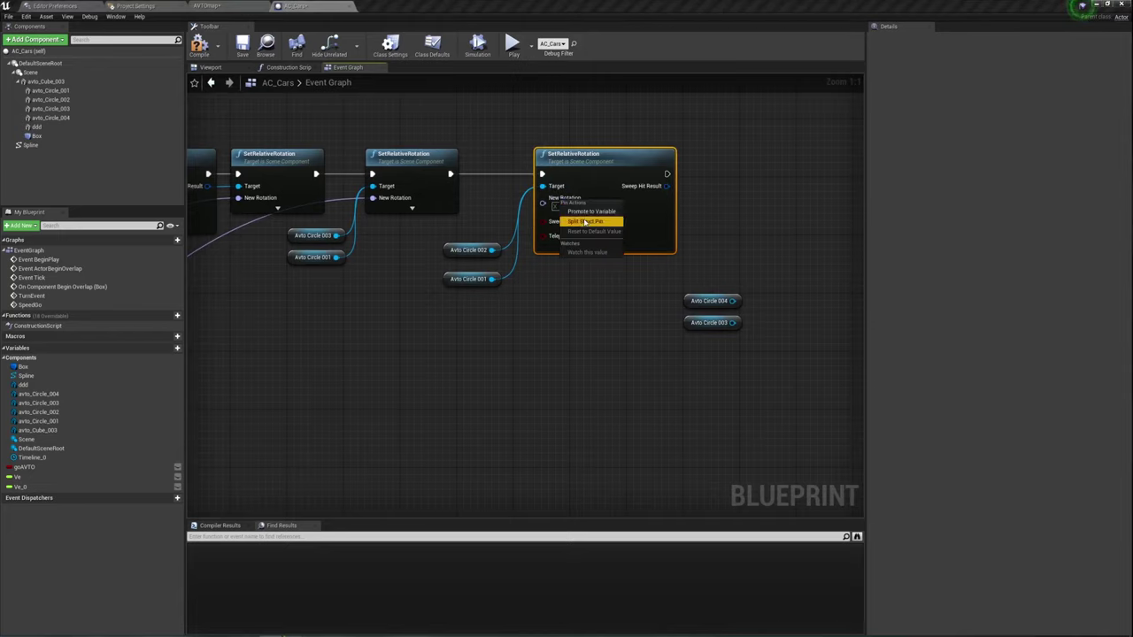
left_click(582, 224)
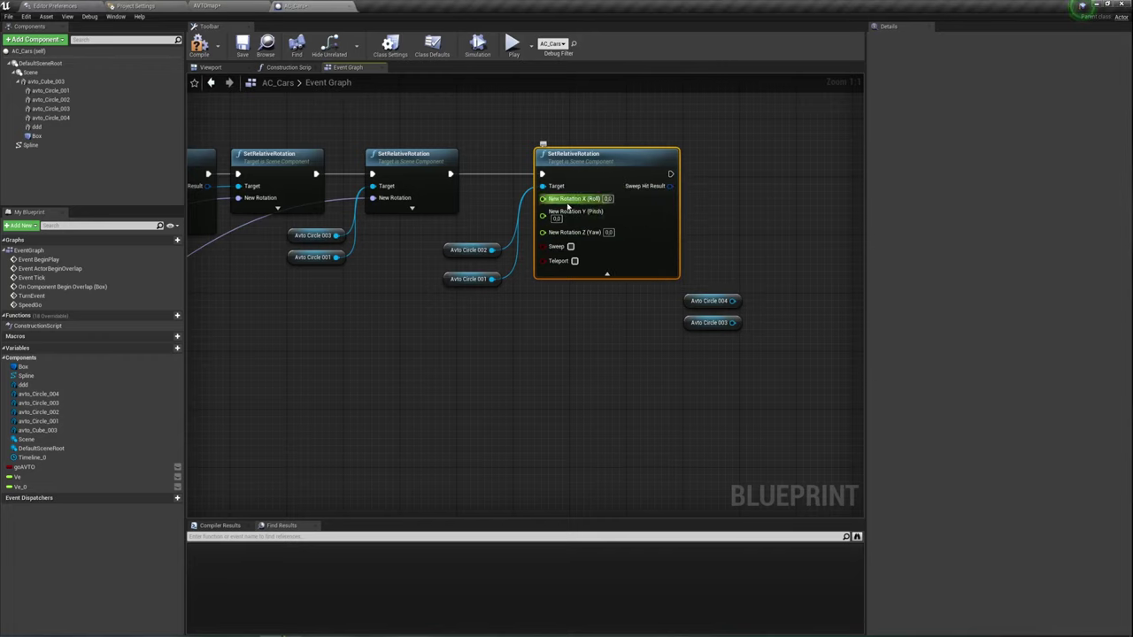
right_click_drag(545, 332, 596, 319)
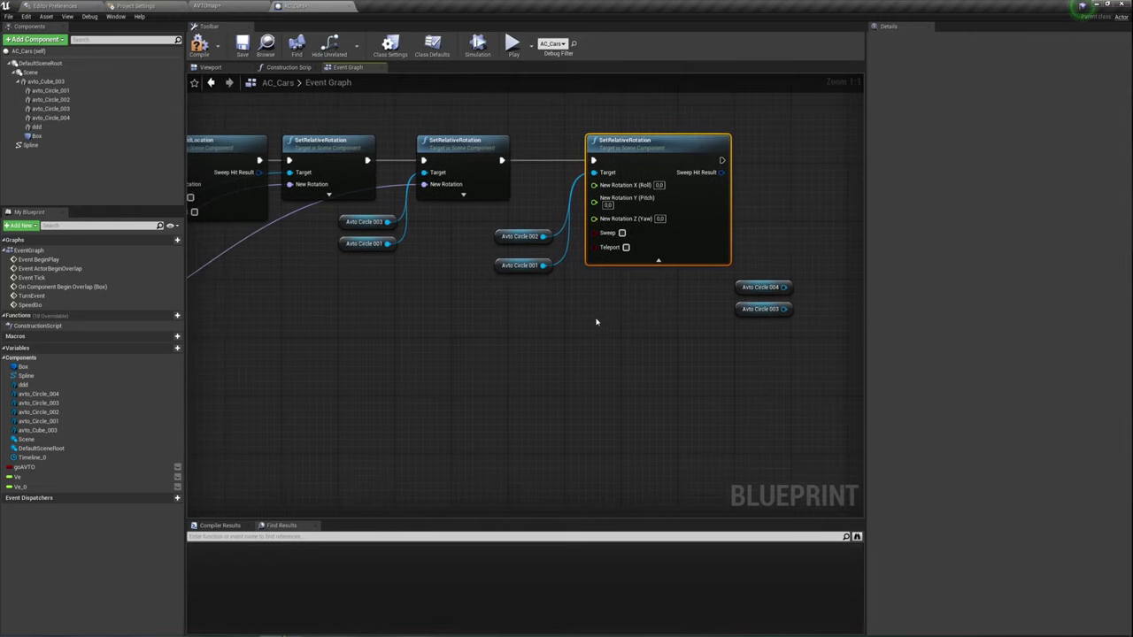
mouse_move(507, 314)
left_mouse_down()
mouse_move(528, 231)
mouse_move(489, 223)
left_mouse_up()
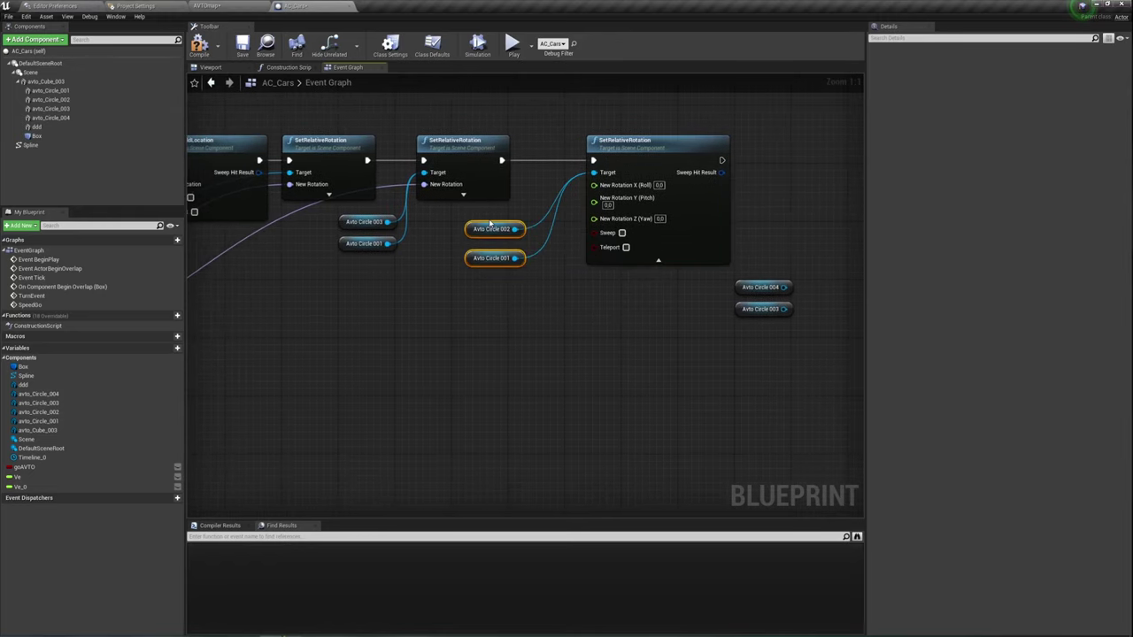
right_click_drag(558, 289, 563, 304)
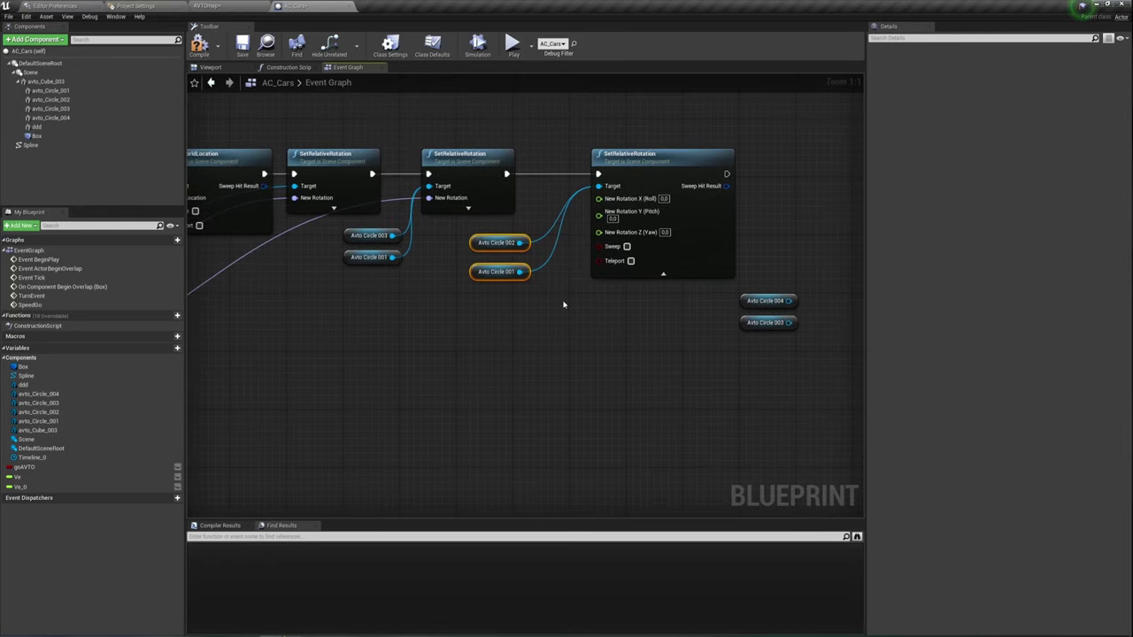
Orbit around the truck in the Viewport and select the avto_Circle_001 wheel to inspect its rotation.
left_click(210, 67)
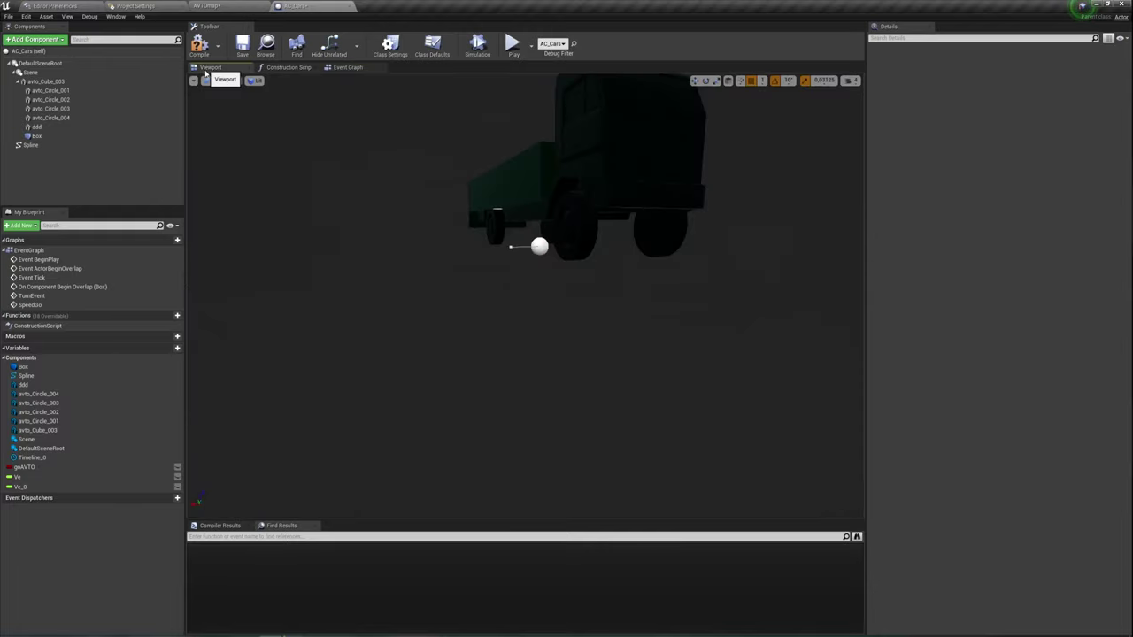
right_click_drag(525, 293, 525, 292)
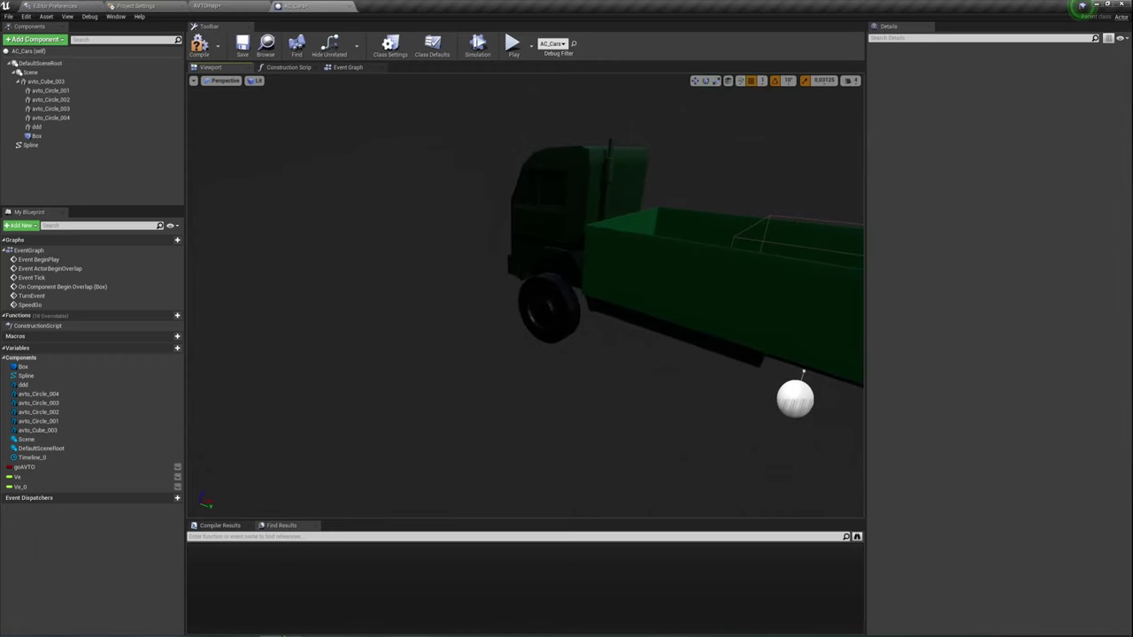
left_click(565, 304)
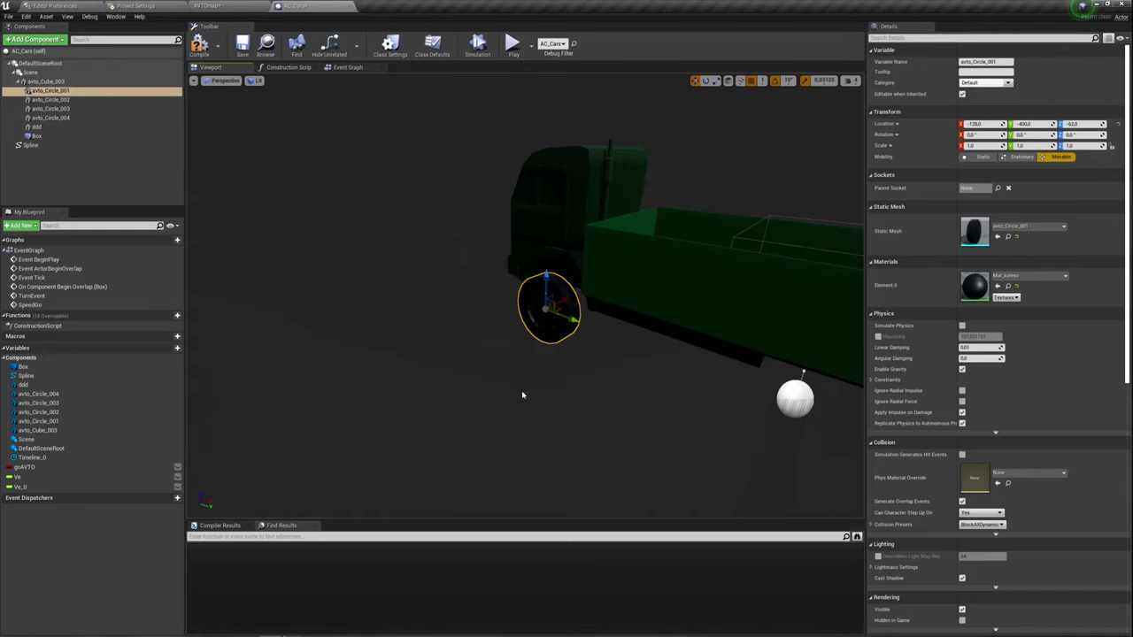
Back in the Event Graph, inspect the Ve variable's settings.
left_click(341, 68)
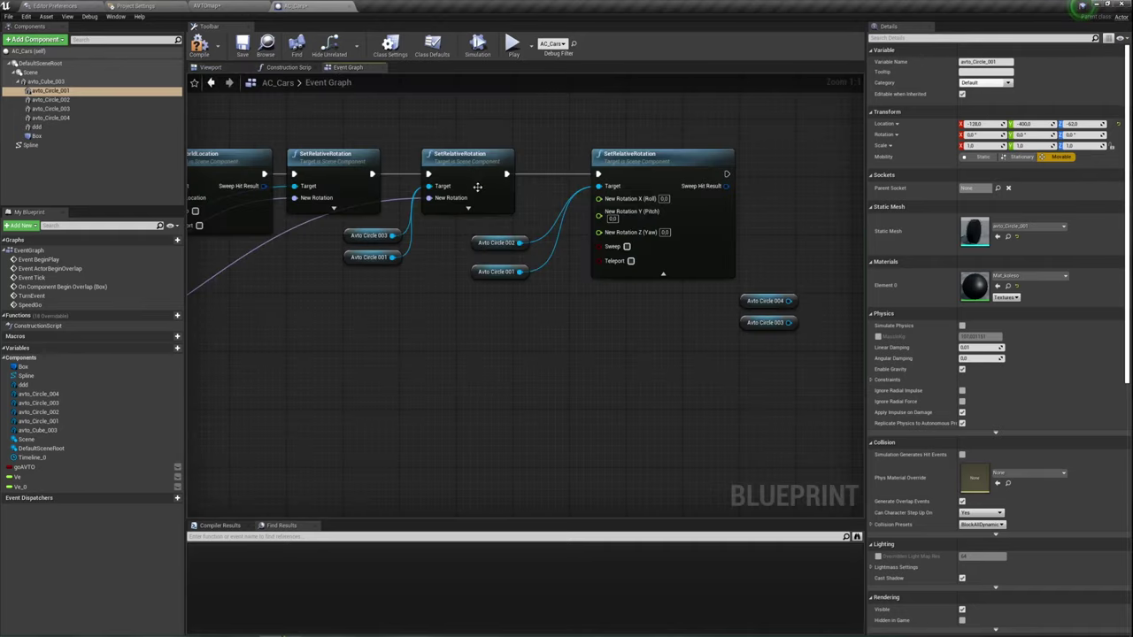
mouse_move(478, 187)
right_mouse_down()
mouse_move(579, 385)
mouse_move(336, 200)
right_mouse_up()
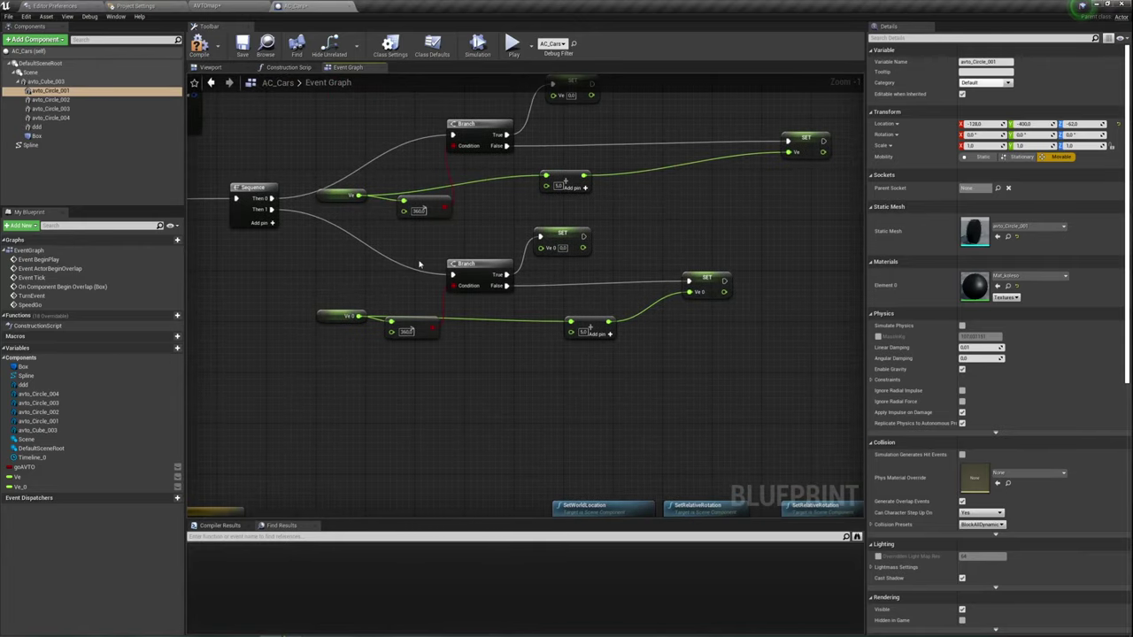
left_click(337, 198)
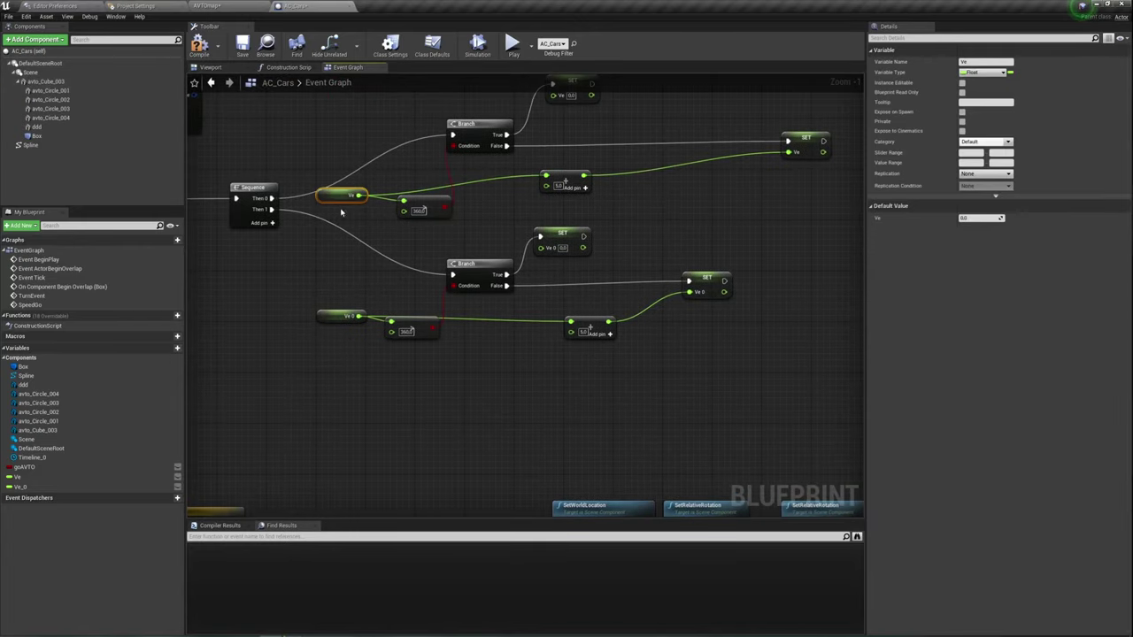
right_click_drag(682, 407, 578, 440)
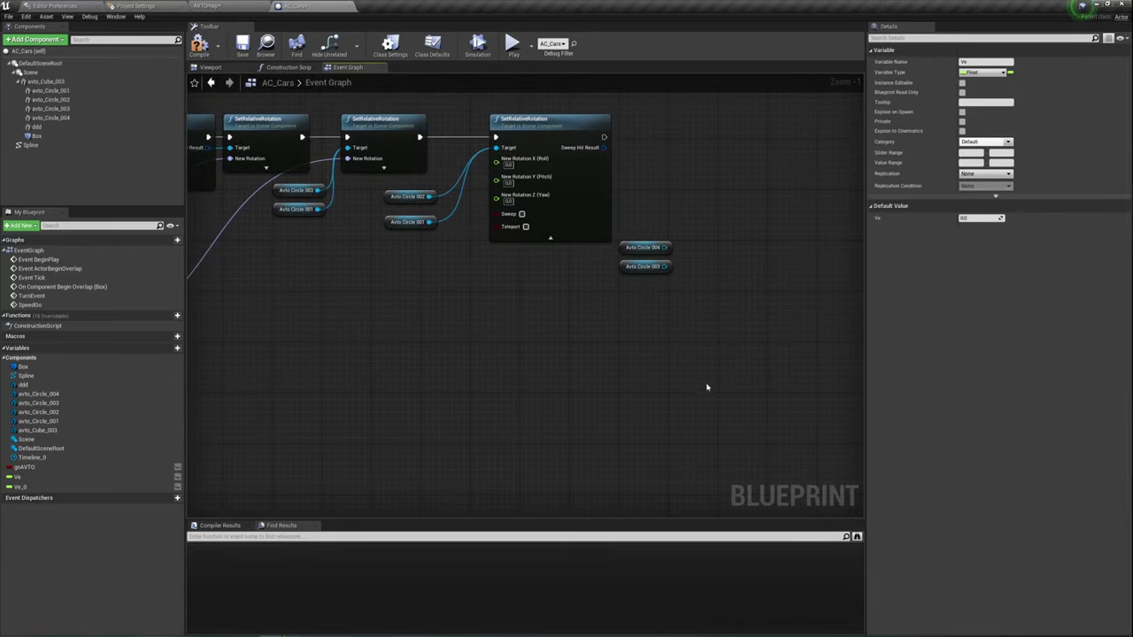
right_click_drag(475, 375, 517, 355)
Duplicate the rotation node, chain it after the third, and target Avto Circle 004 and 003.
left_click(468, 181)
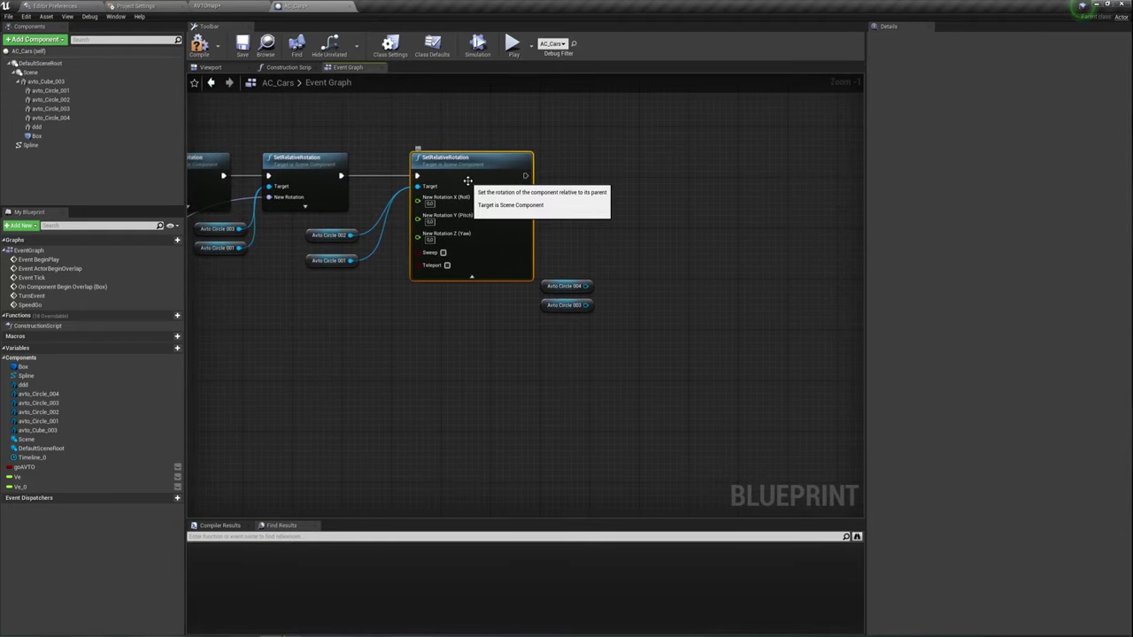
key("ctrl+c")
key("ctrl+v")
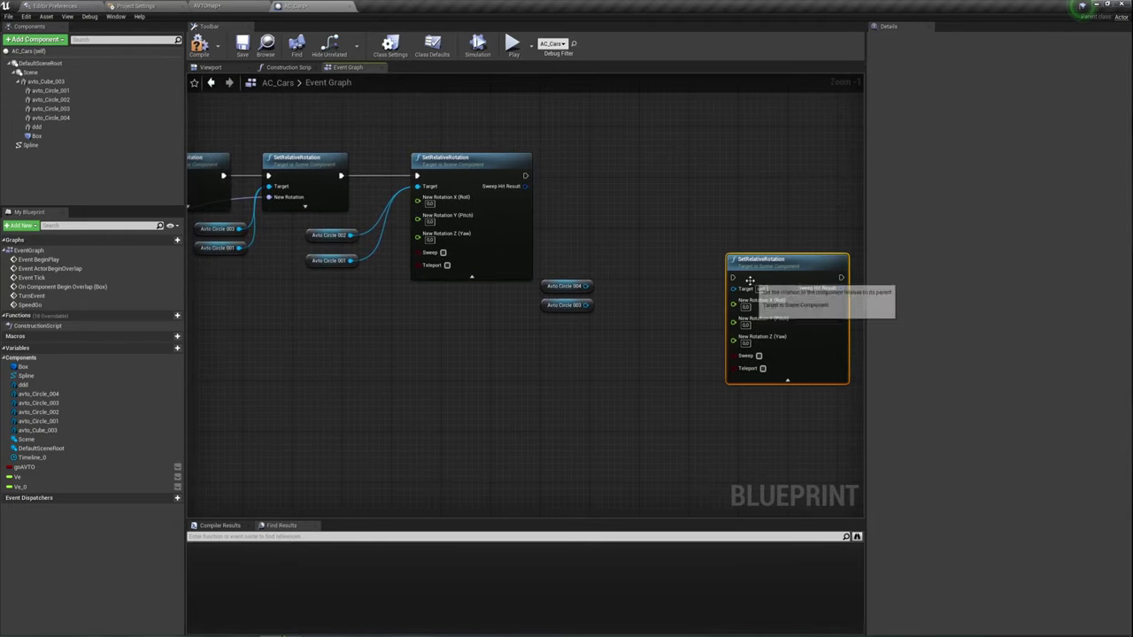
left_click_drag(731, 279, 524, 175)
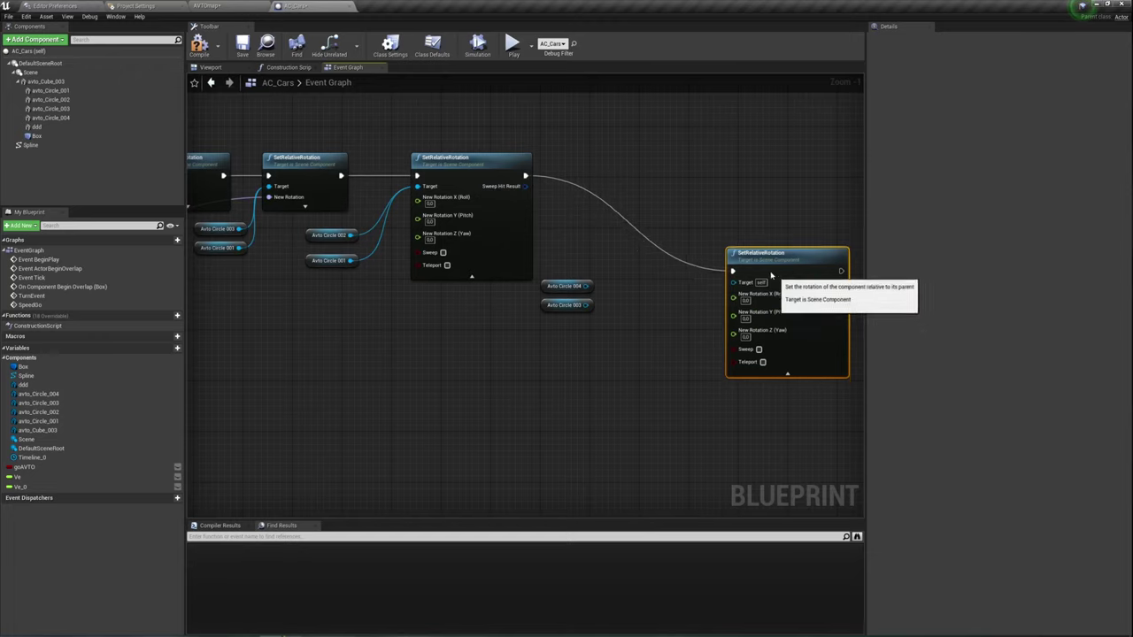
left_click_drag(761, 260, 662, 216)
left_click_drag(585, 286, 634, 243)
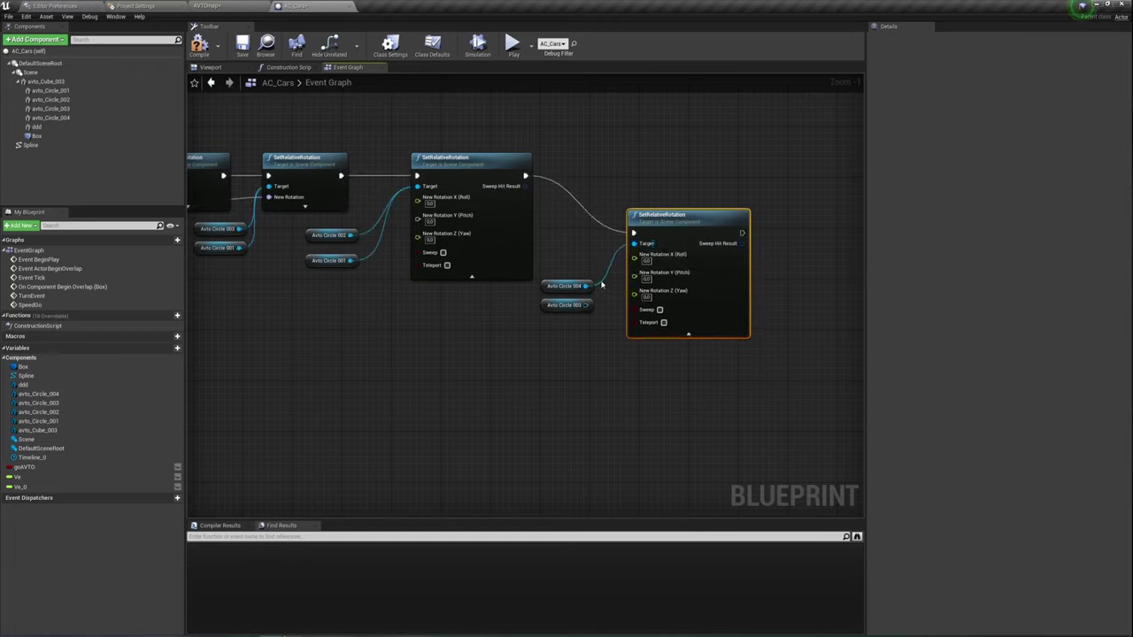
left_click_drag(587, 305, 633, 243)
mouse_move(540, 328)
left_mouse_down()
mouse_move(584, 270)
mouse_move(578, 260)
left_mouse_up()
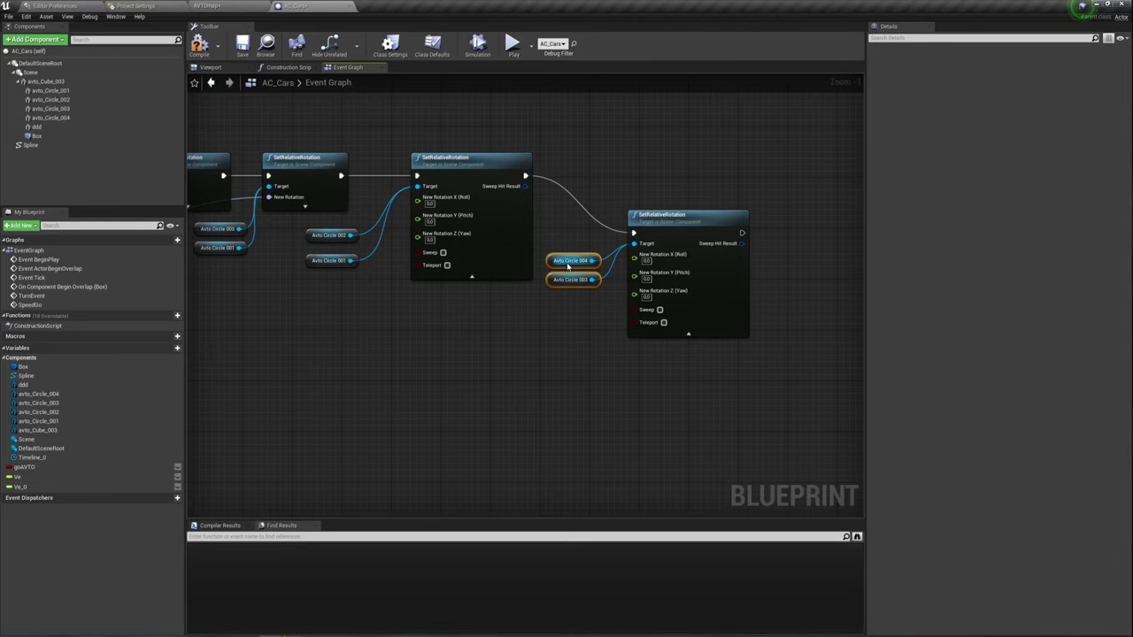
right_click_drag(583, 250, 670, 239)
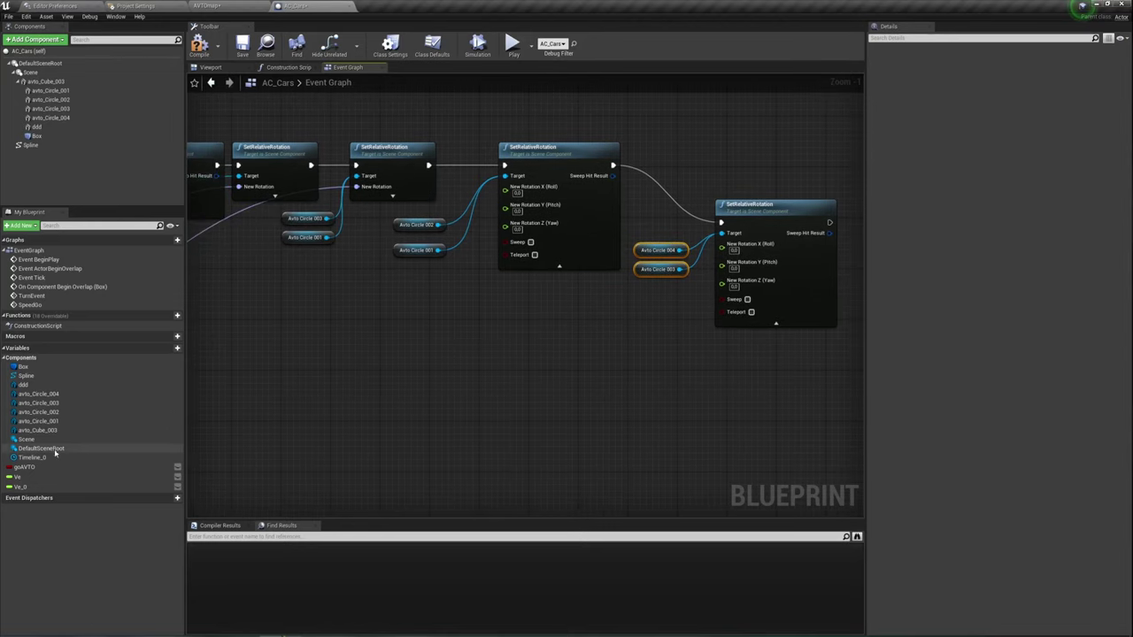
Place Ve and Ve_0 getters and wire them into the rotation nodes' Roll inputs.
mouse_move(18, 477)
left_mouse_down()
mouse_move(468, 260)
mouse_move(101, 403)
left_mouse_up()
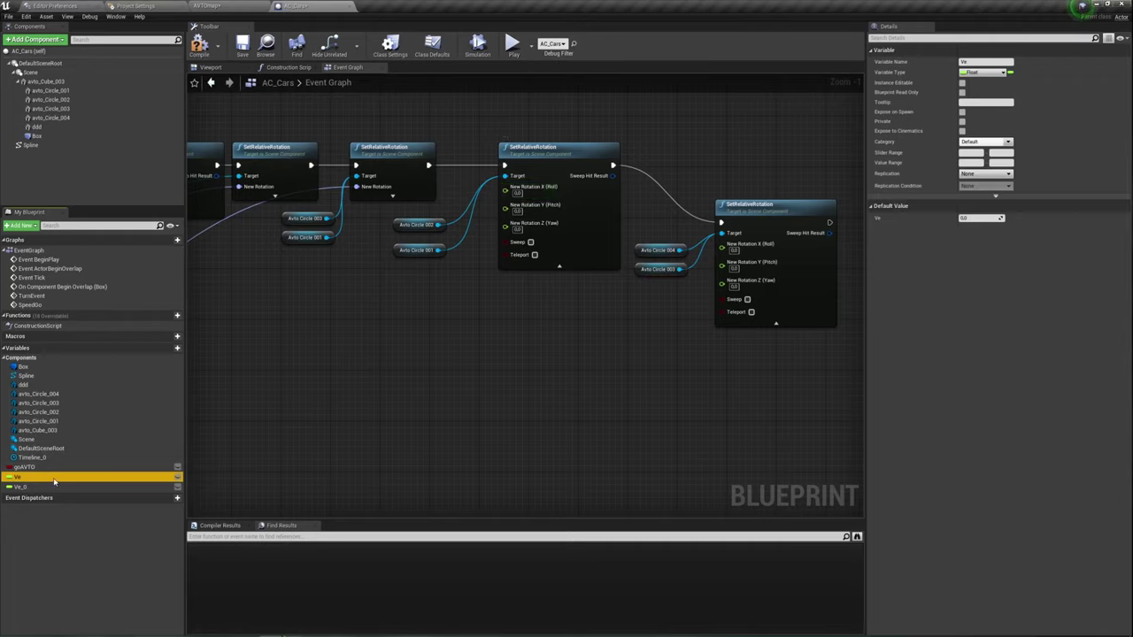
left_click_drag(80, 478, 474, 201)
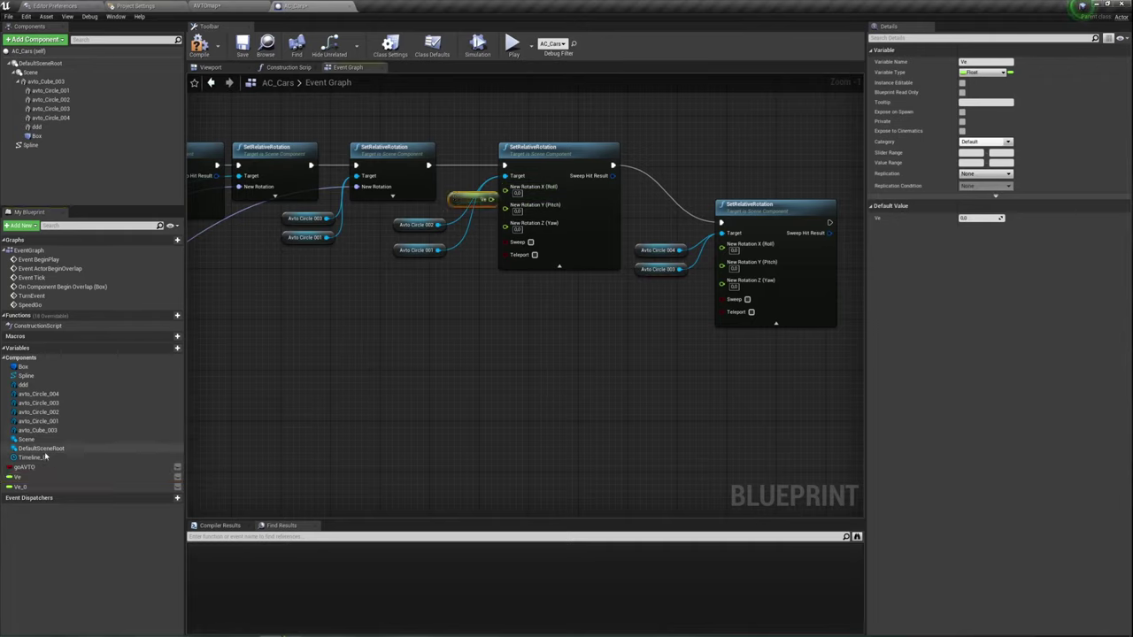
mouse_move(19, 486)
left_mouse_down()
mouse_move(616, 297)
mouse_move(722, 245)
left_mouse_up()
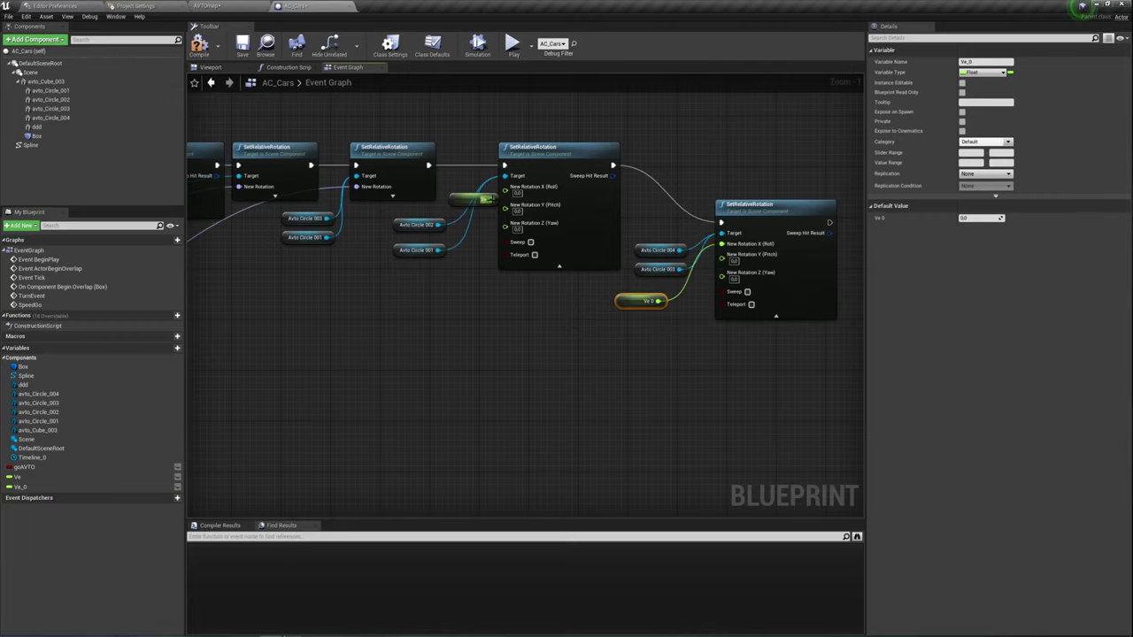
left_click_drag(491, 199, 505, 187)
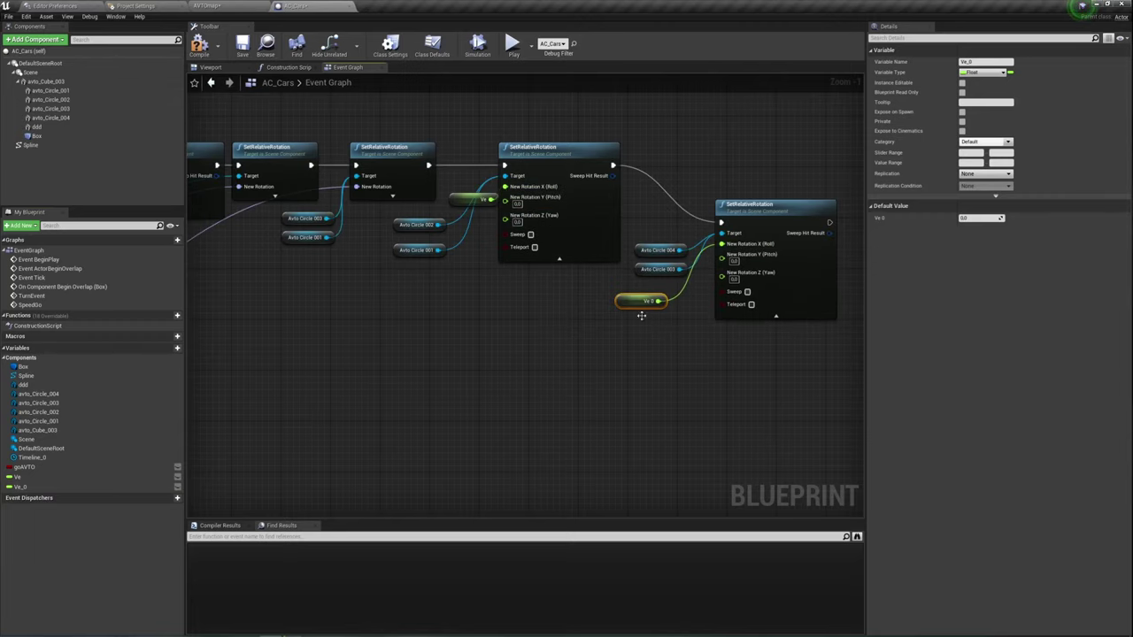
right_click_drag(727, 361, 641, 292)
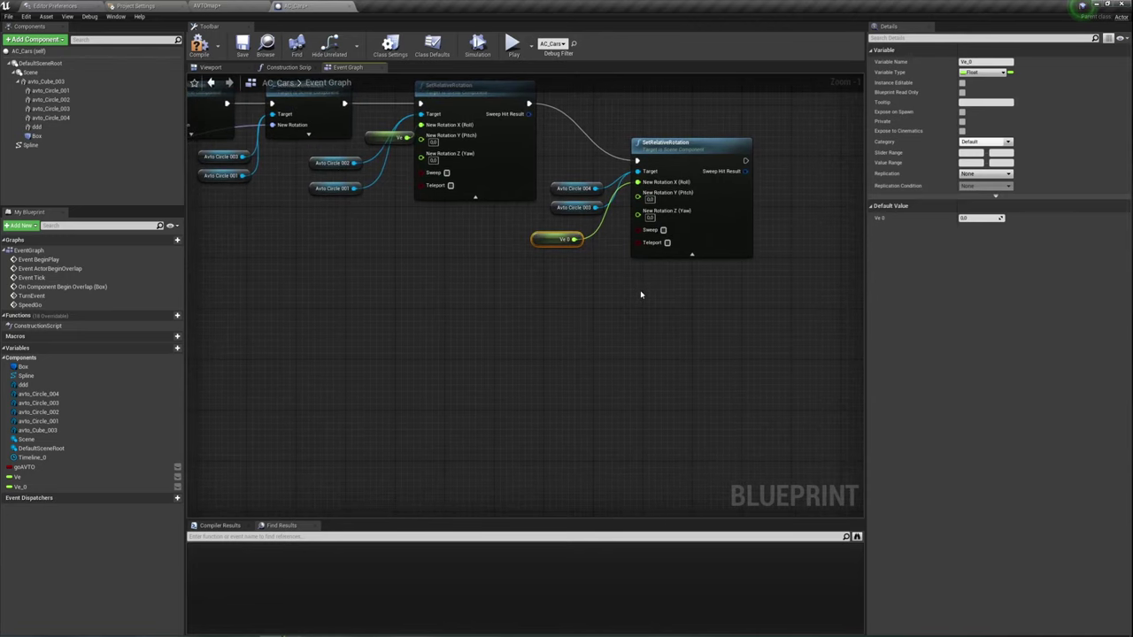
right_click_drag(618, 282, 594, 312)
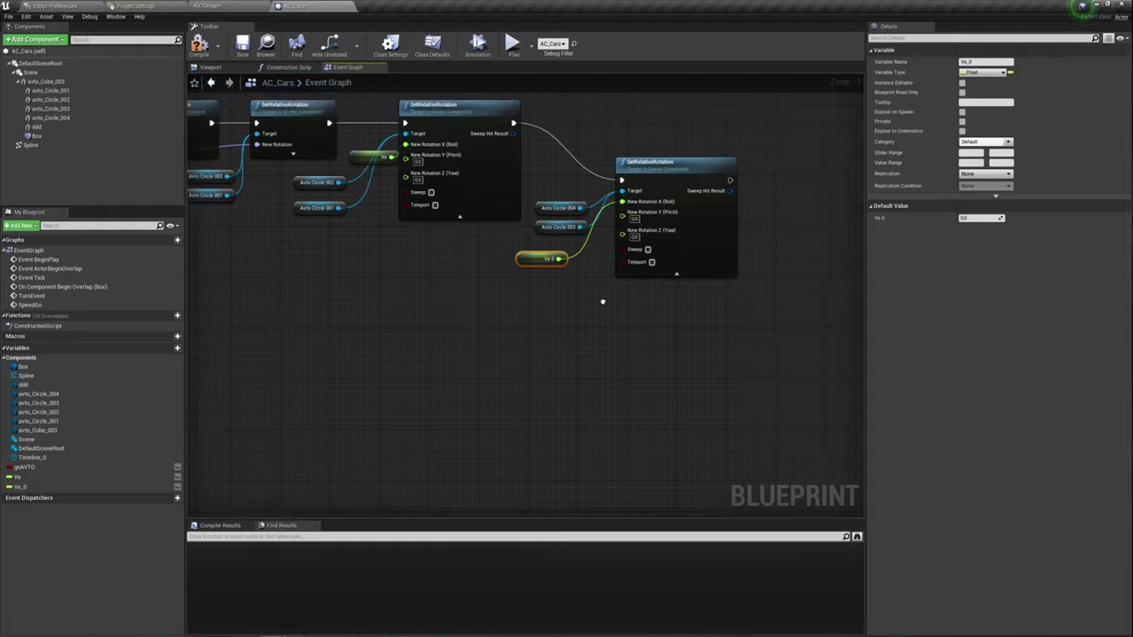
left_click(209, 68)
left_click_drag(495, 292, 556, 300)
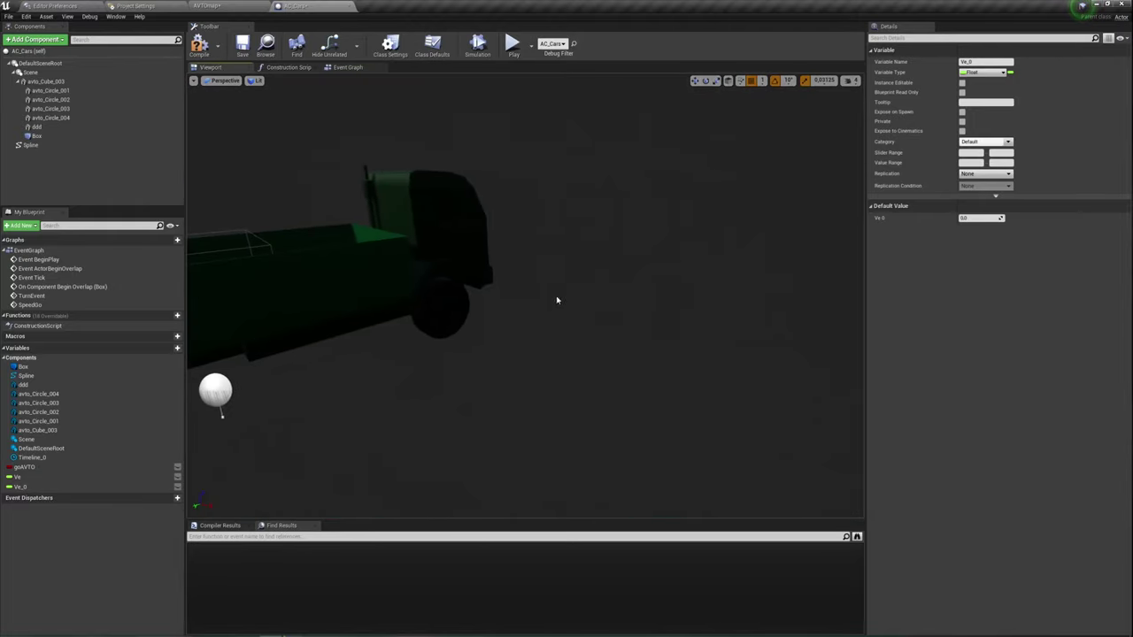
left_click(440, 306)
left_click(1084, 135)
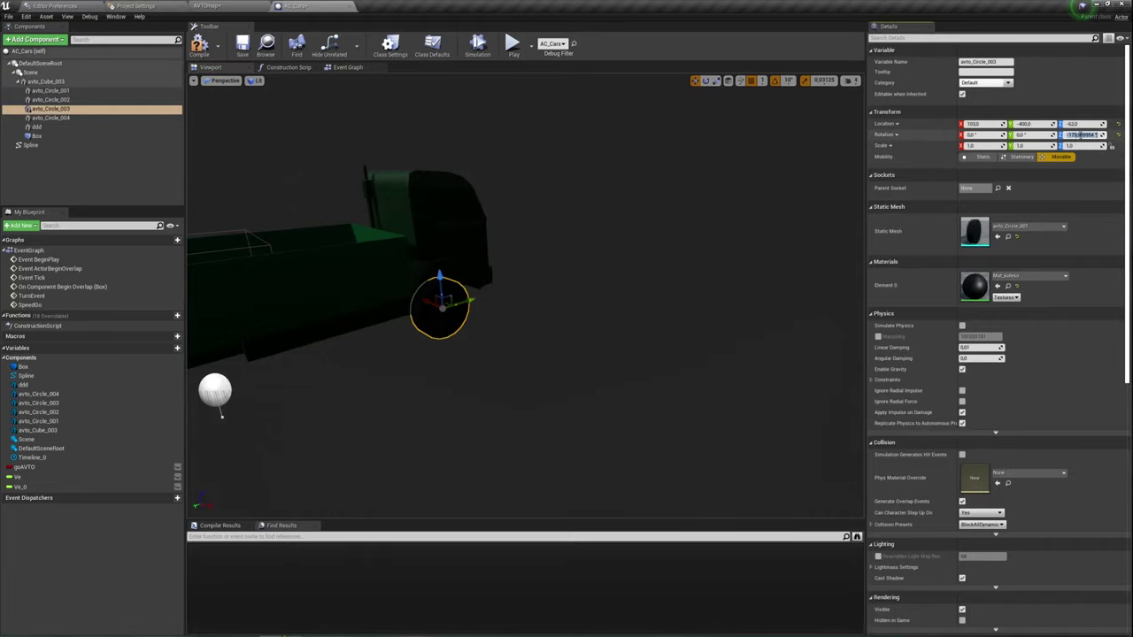
left_click_drag(531, 354, 549, 265)
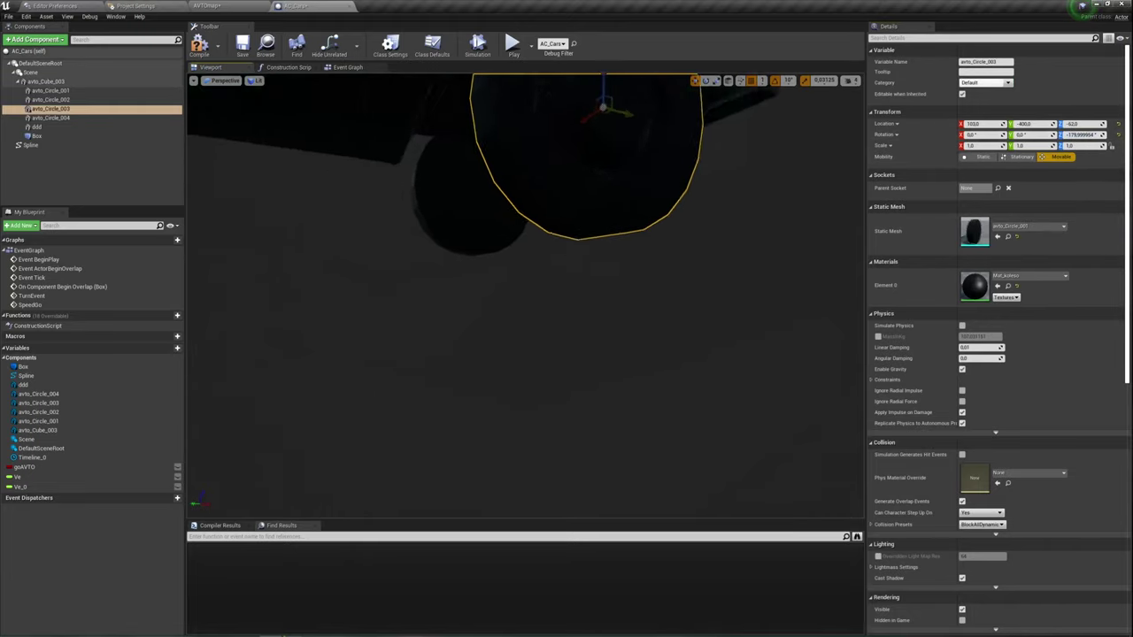
left_click_drag(607, 108, 611, 221)
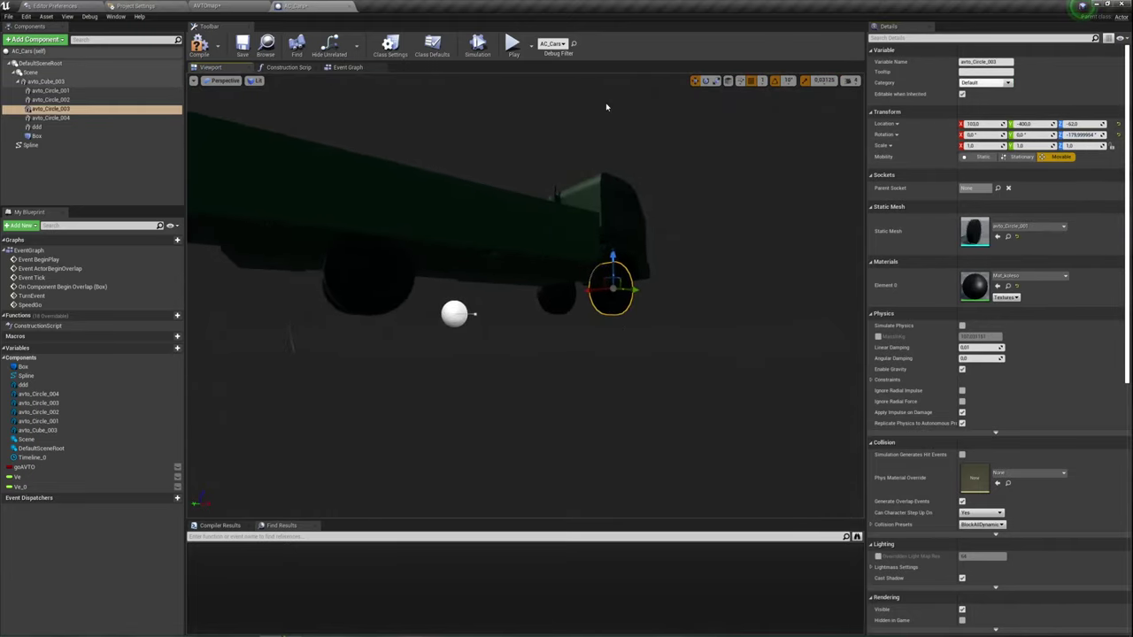
left_click(340, 67)
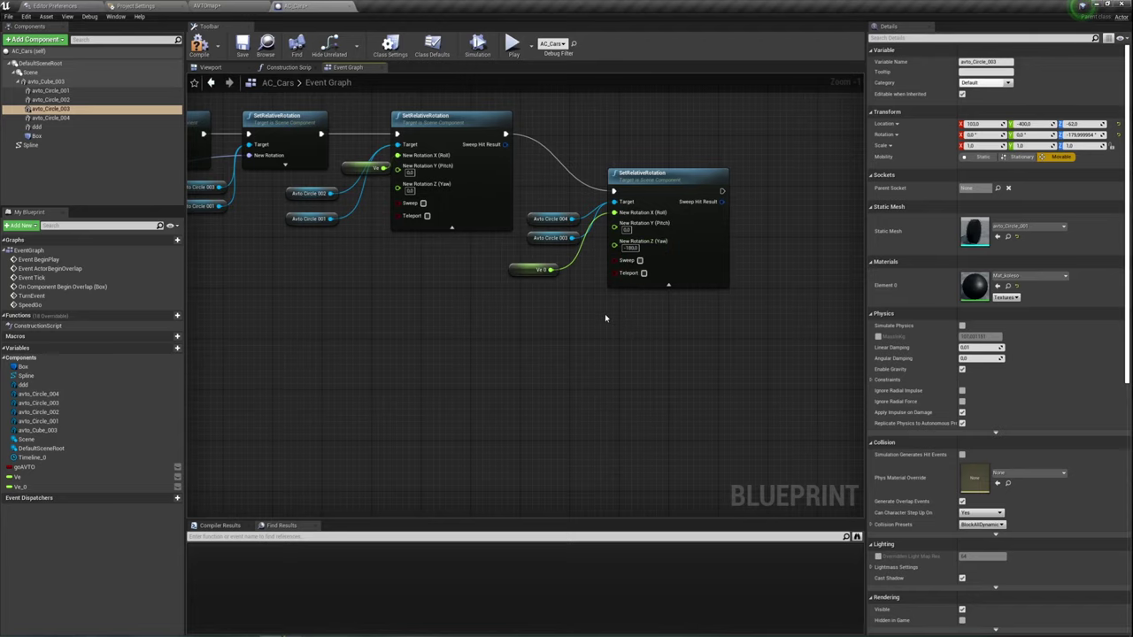
right_click_drag(605, 313, 459, 284)
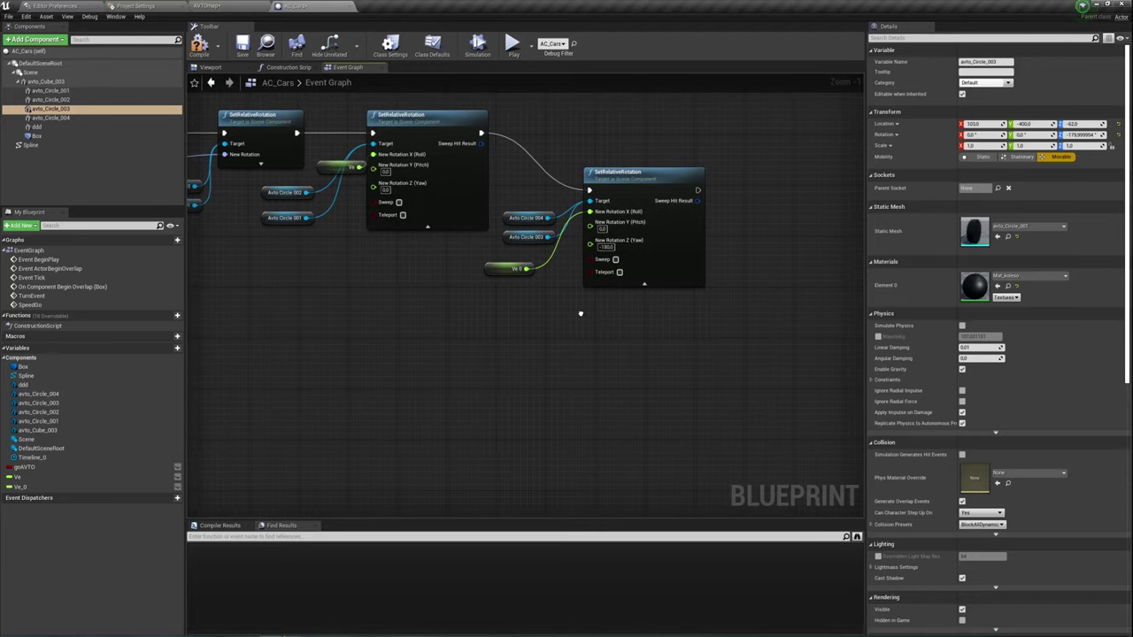
left_click(235, 68)
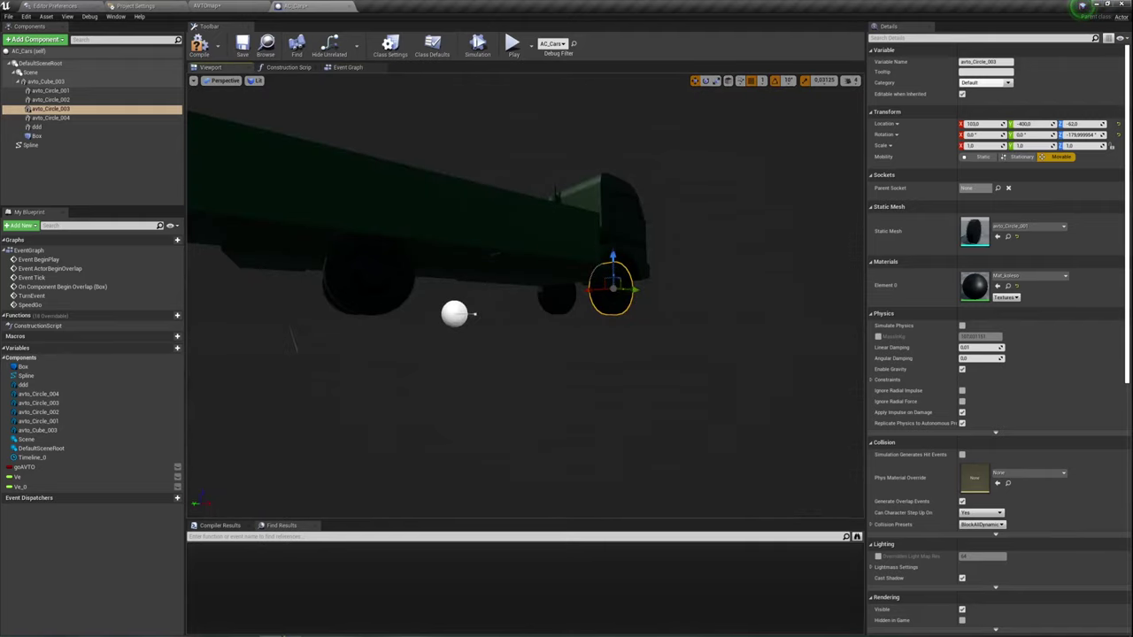
left_click(51, 118)
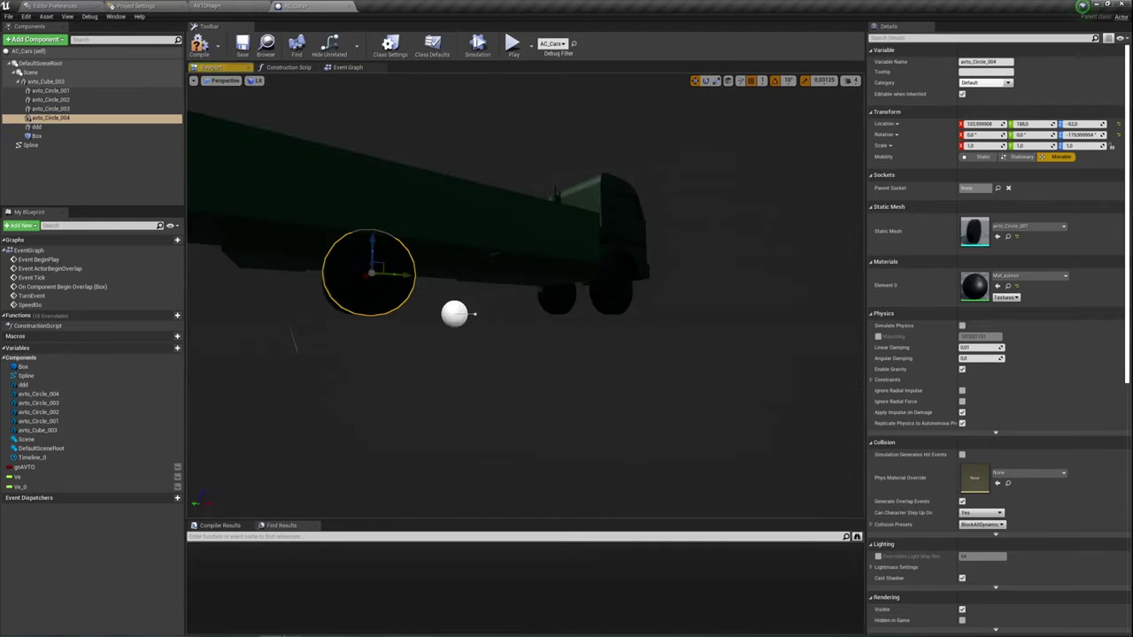
left_click(341, 68)
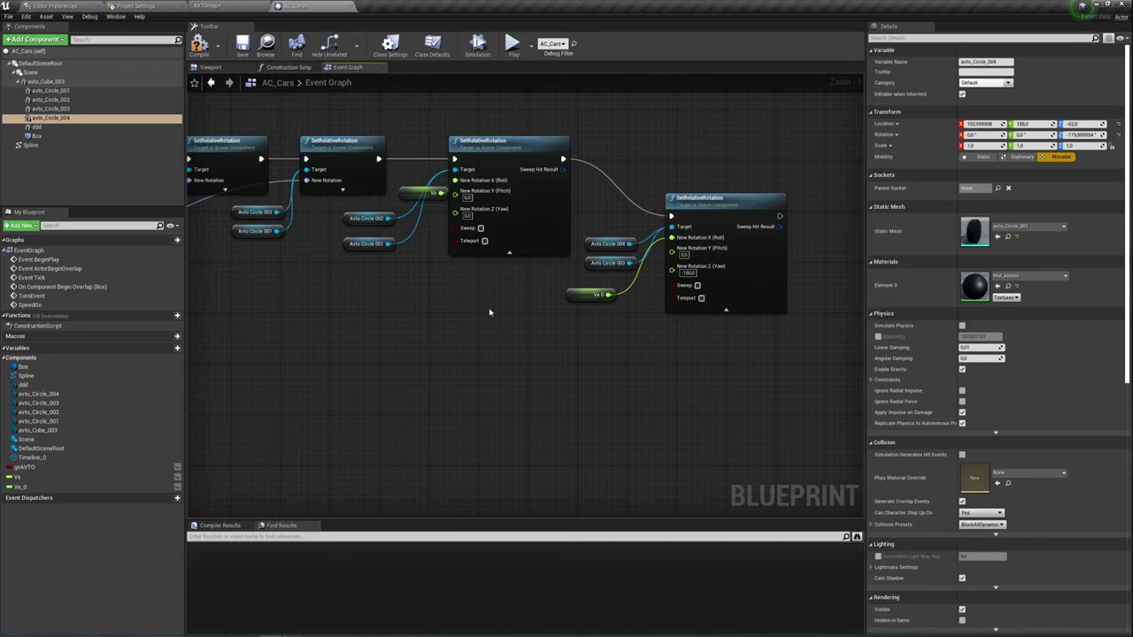
scroll(490, 312, "down", 2)
scroll(483, 310, "down", 1)
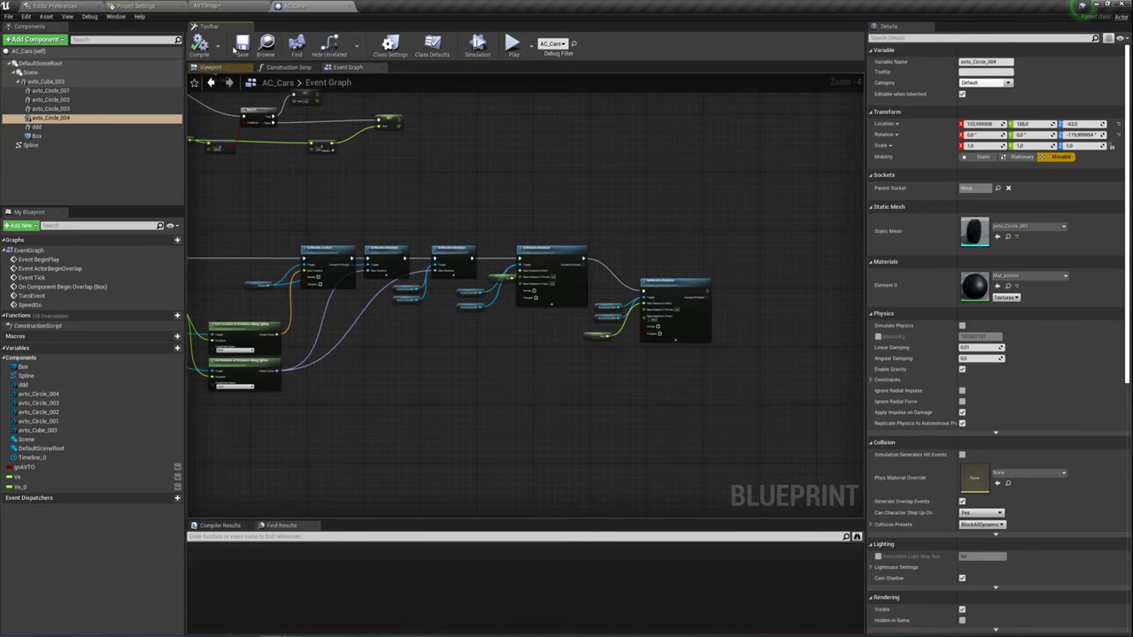
Briefly test-run the game from the Blueprint, then start playing in the AVTOmap level.
left_click(513, 44)
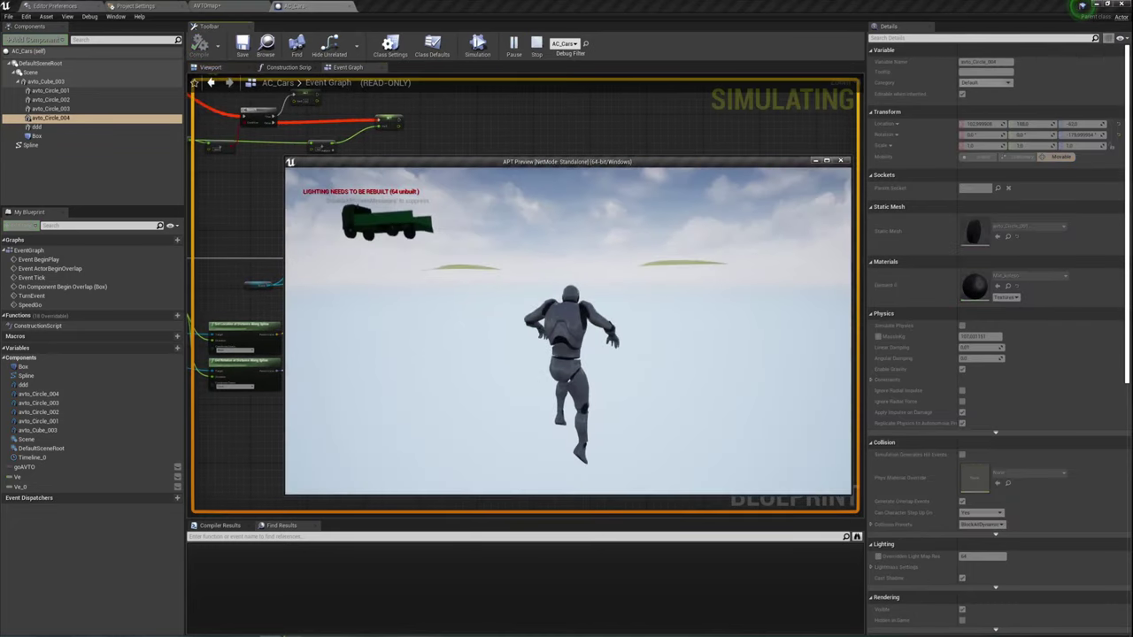
key("Escape")
left_click(251, 7)
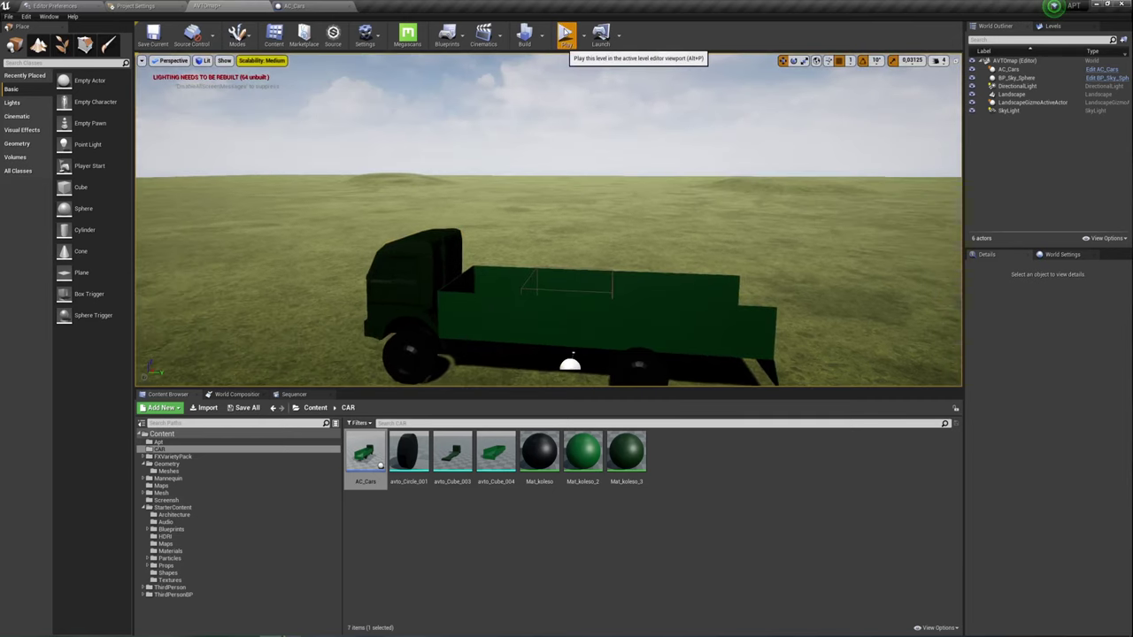
left_click(564, 30)
Run and jump the character onto the truck bed, move around the truck, then end play.
key("w")
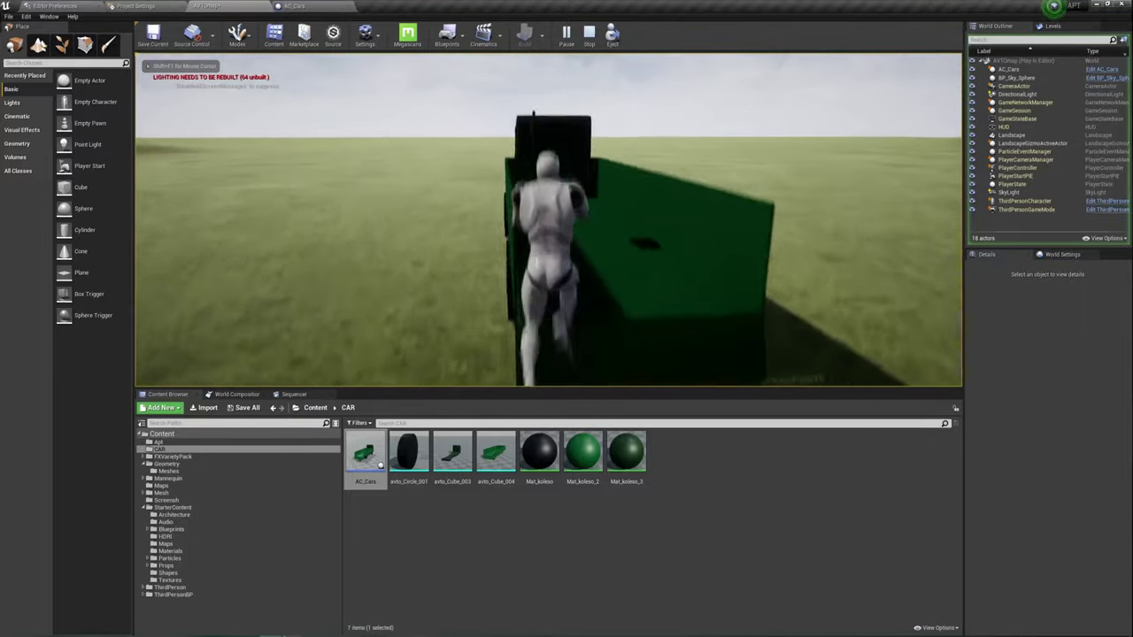
key("space")
key("w")
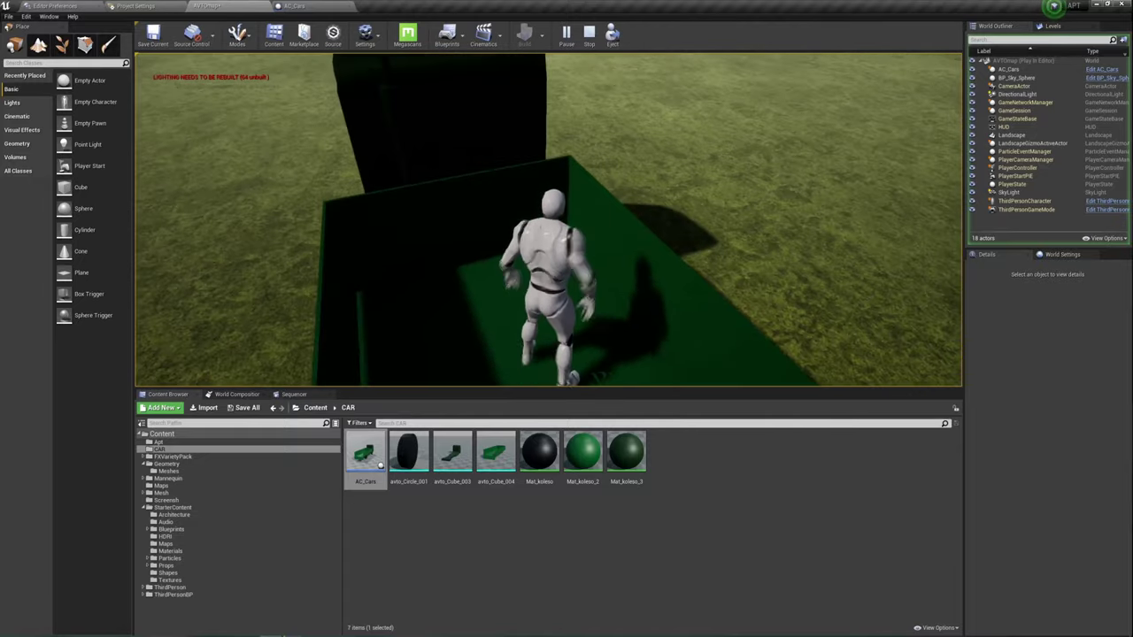
key("a")
key("d")
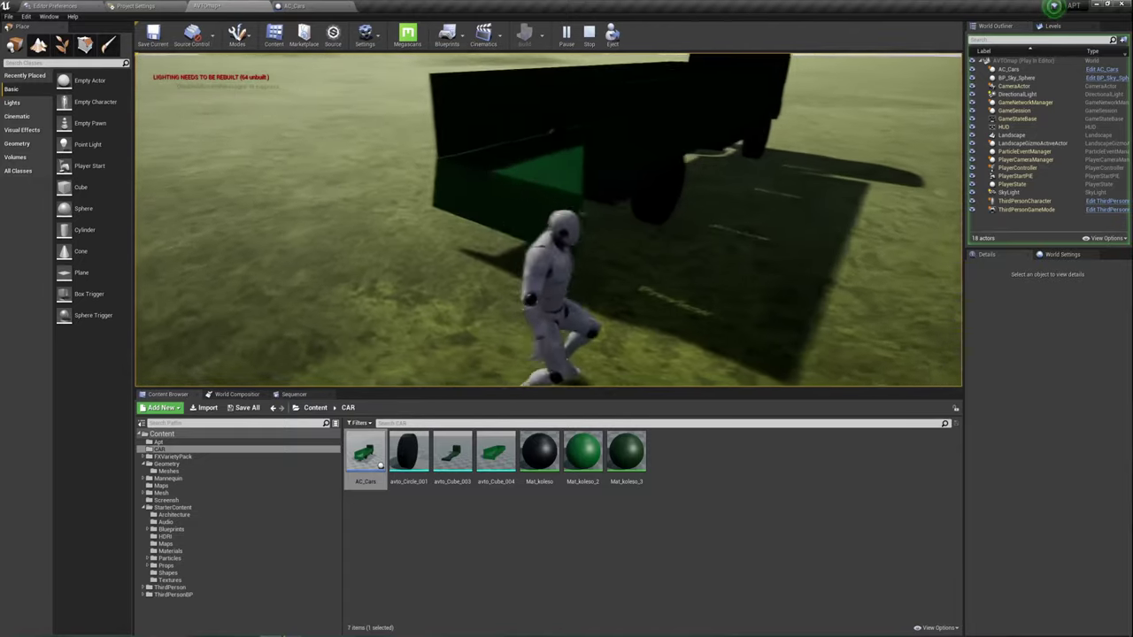
key("d")
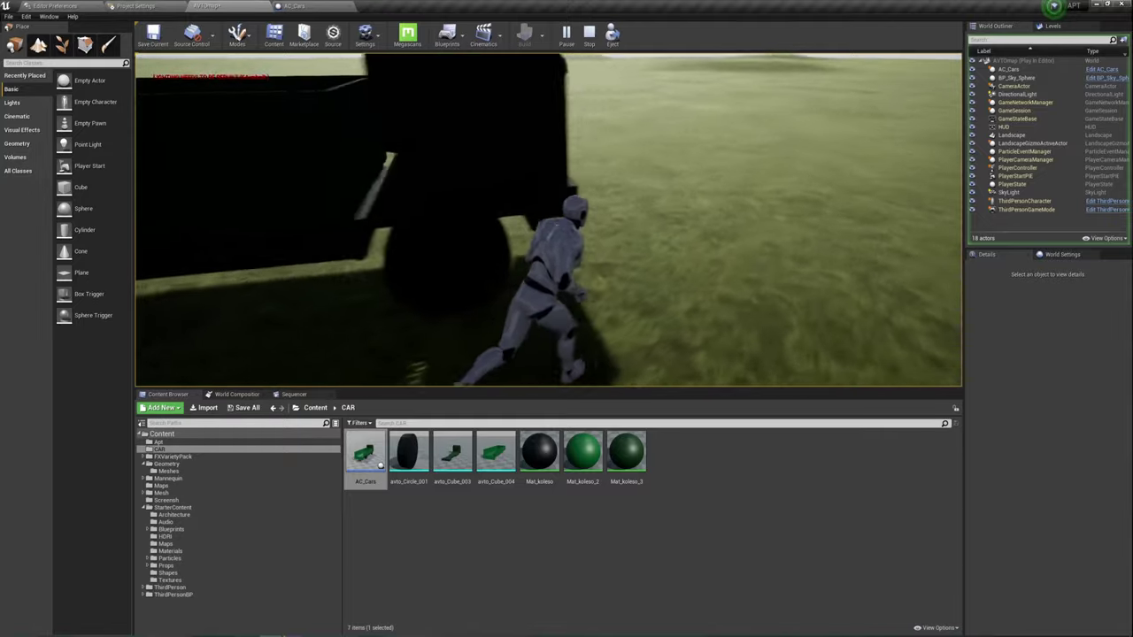
key("a")
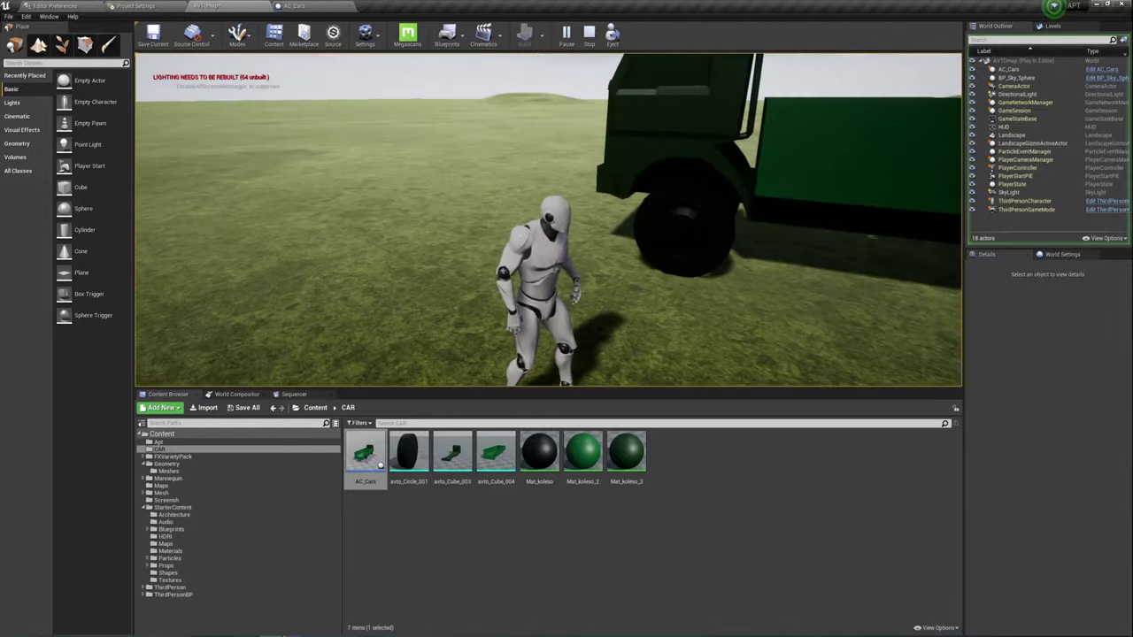
key("Escape")
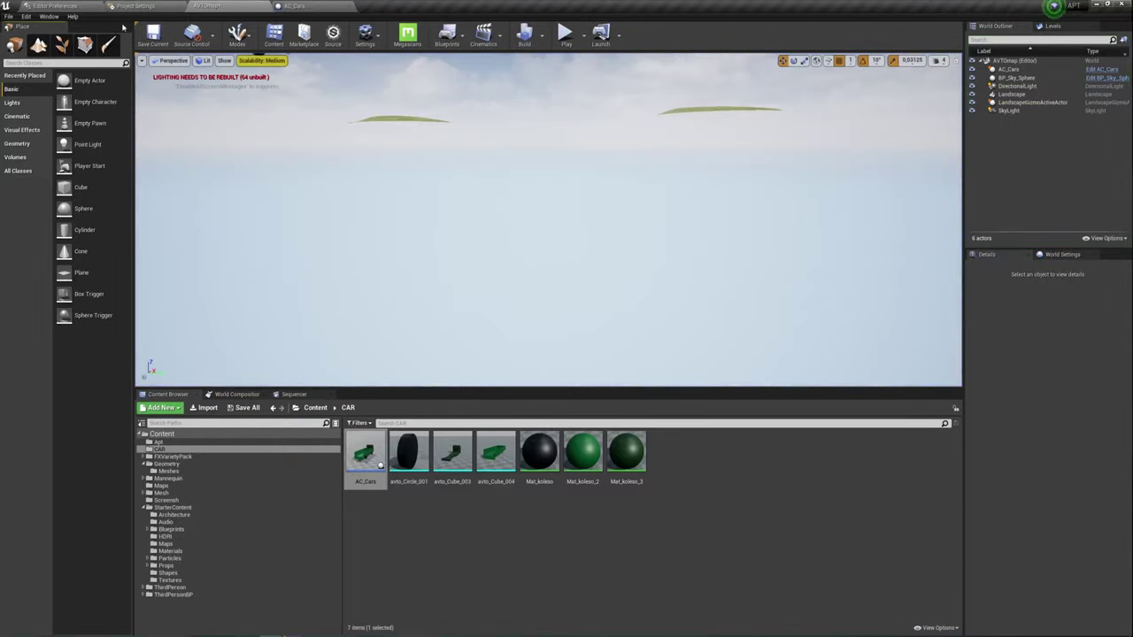
Fly to the AC_Cars truck, select it, and show its Spline (Inherited) component properties.
mouse_move(506, 230)
right_mouse_down()
mouse_move(496, 221)
mouse_move(531, 222)
right_mouse_up()
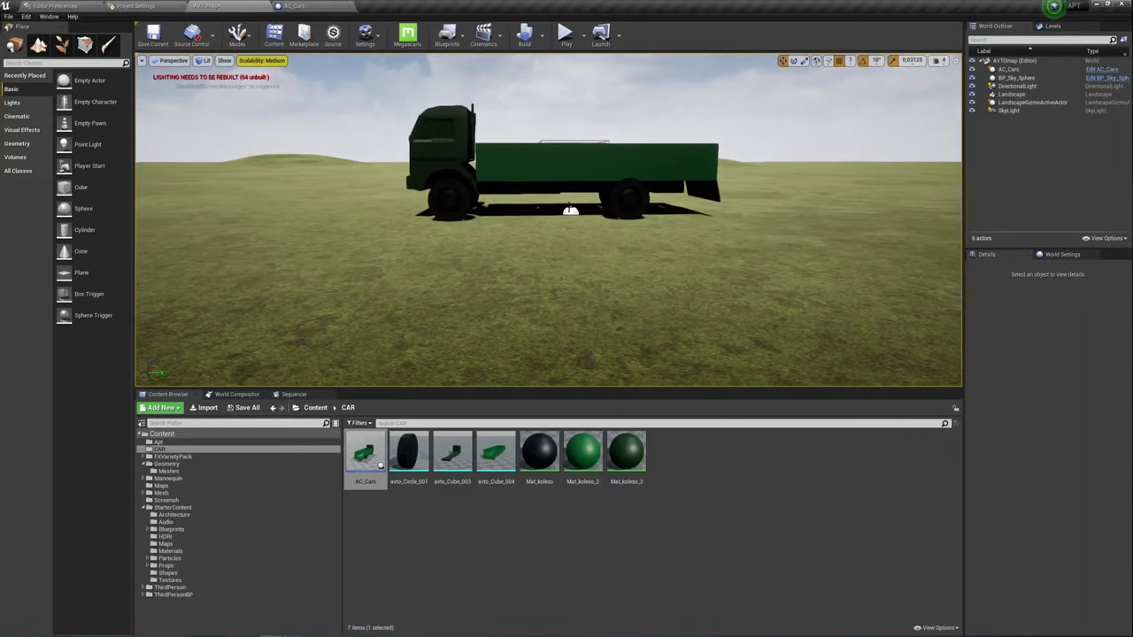
left_click(570, 177)
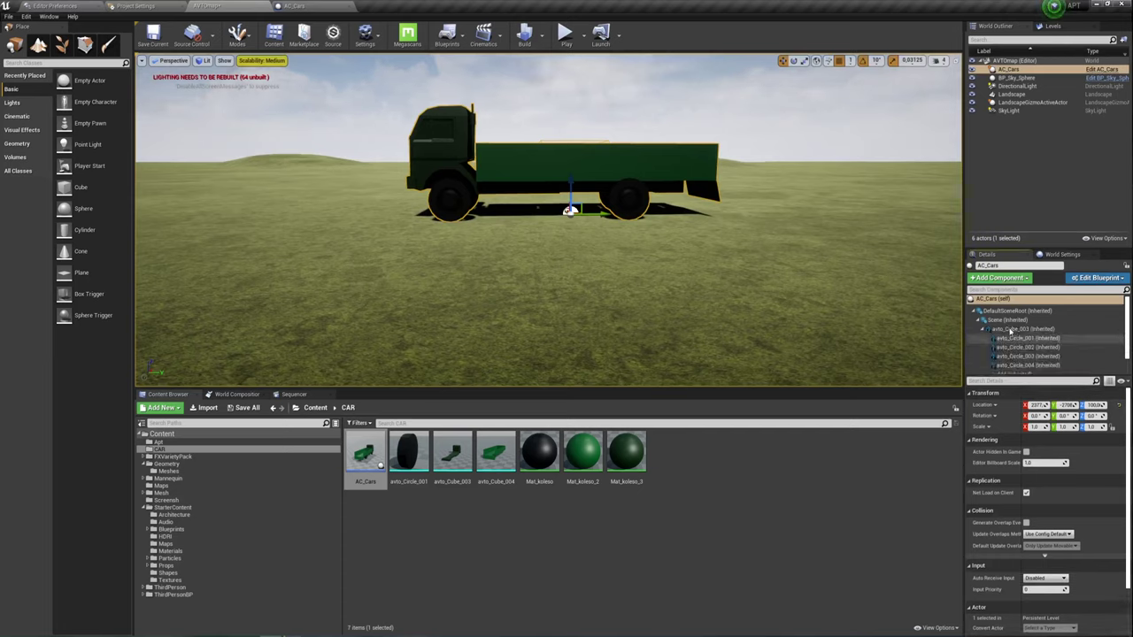
scroll(1027, 345, "down", 1)
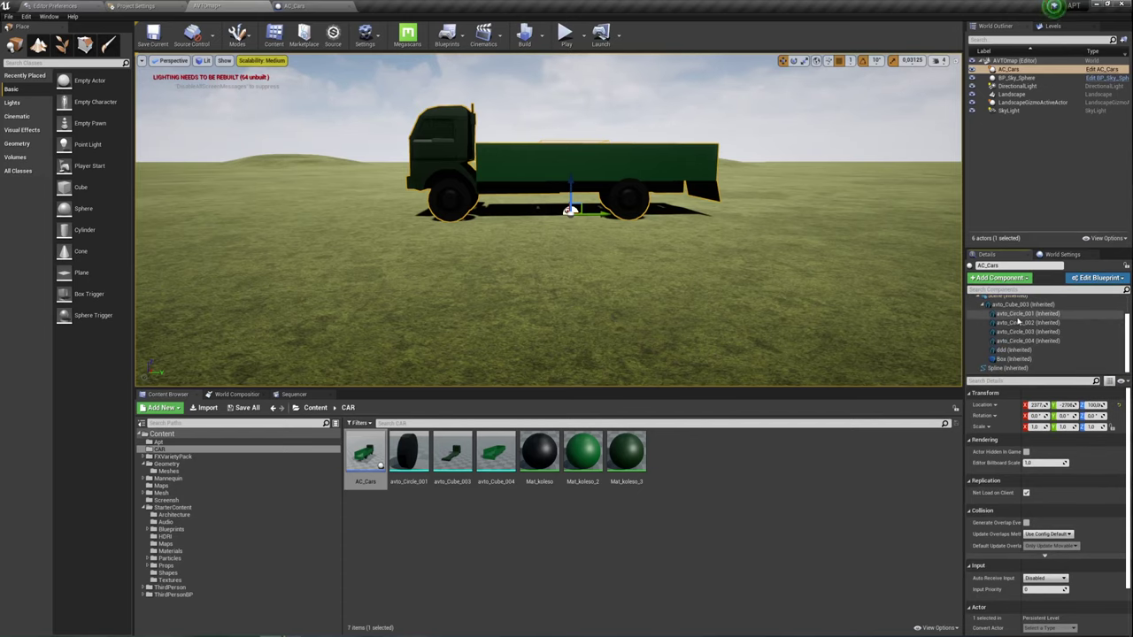
left_click(1003, 368)
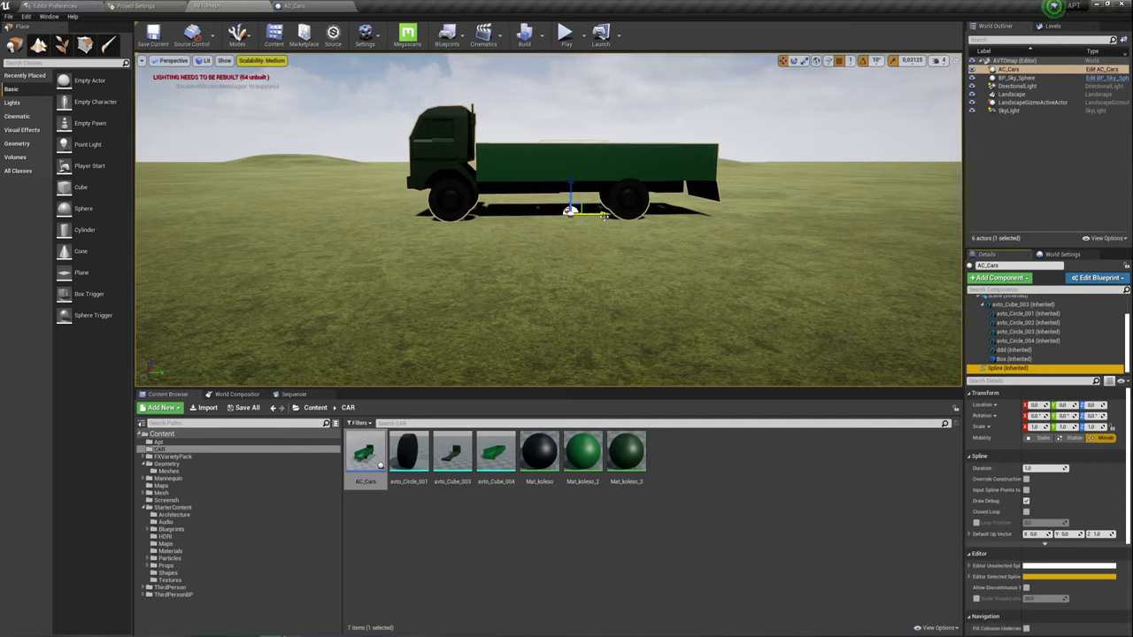
Alt-drag to duplicate the spline sideways and turn the view back onto the truck.
left_click_drag(603, 215, 259, 219, "alt")
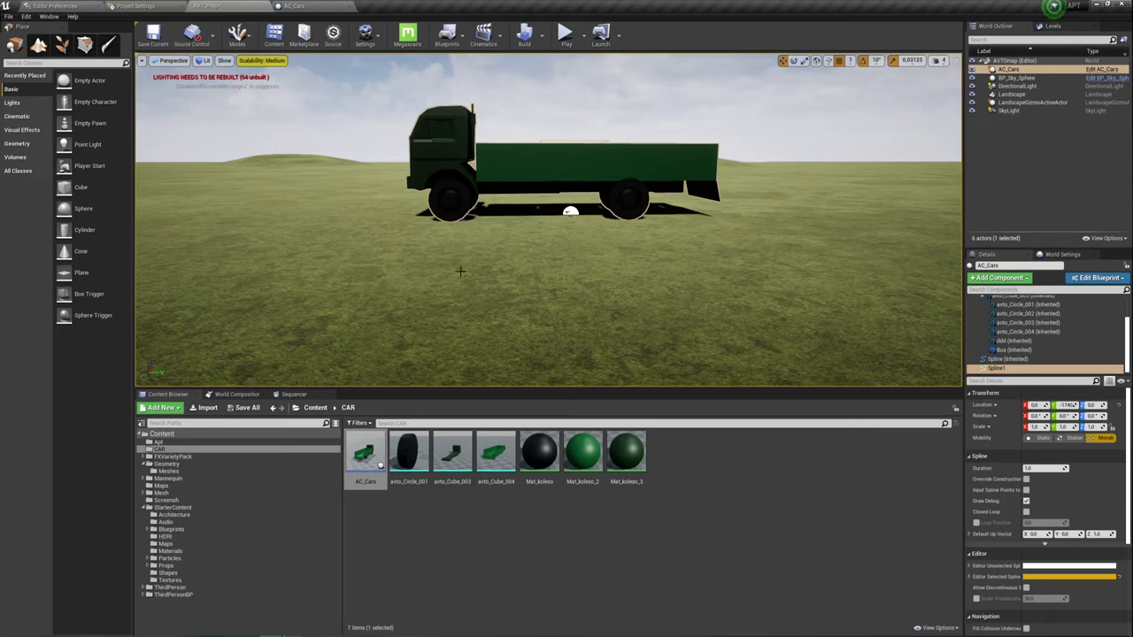
right_click_drag(461, 272, 489, 275)
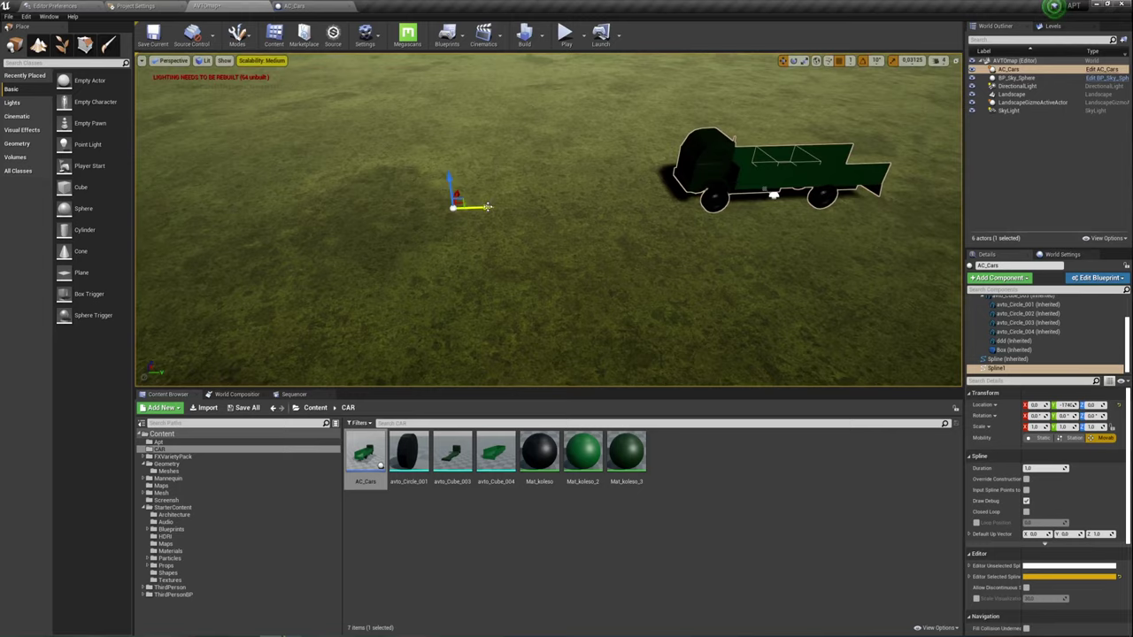
right_click_drag(773, 194, 774, 195)
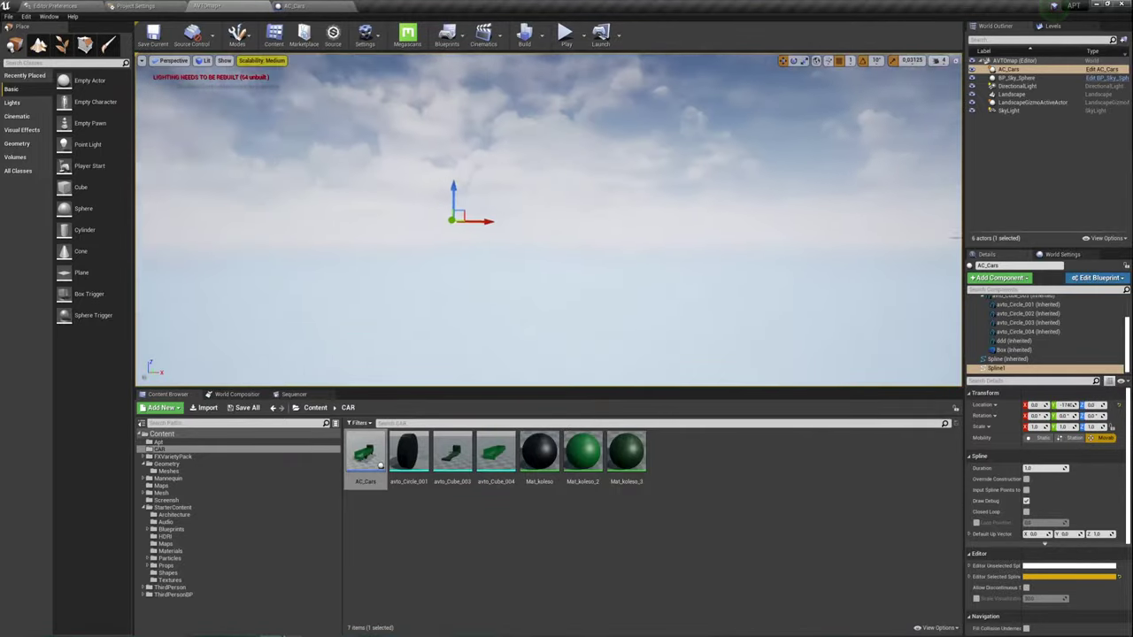
right_click_drag(728, 237, 696, 203)
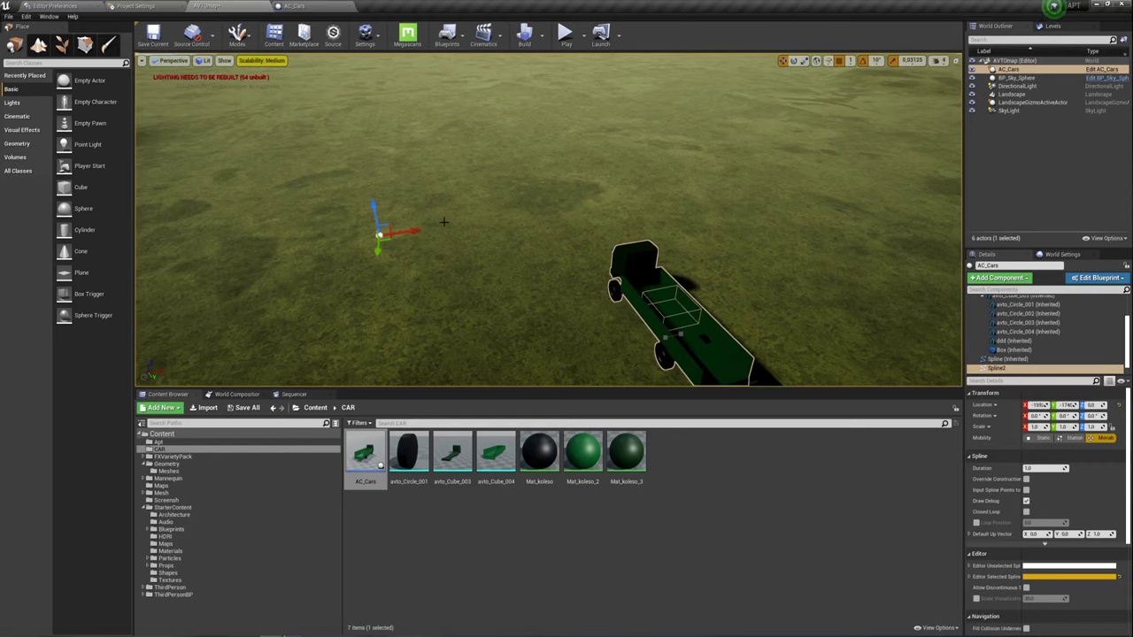
right_click_drag(443, 222, 444, 221)
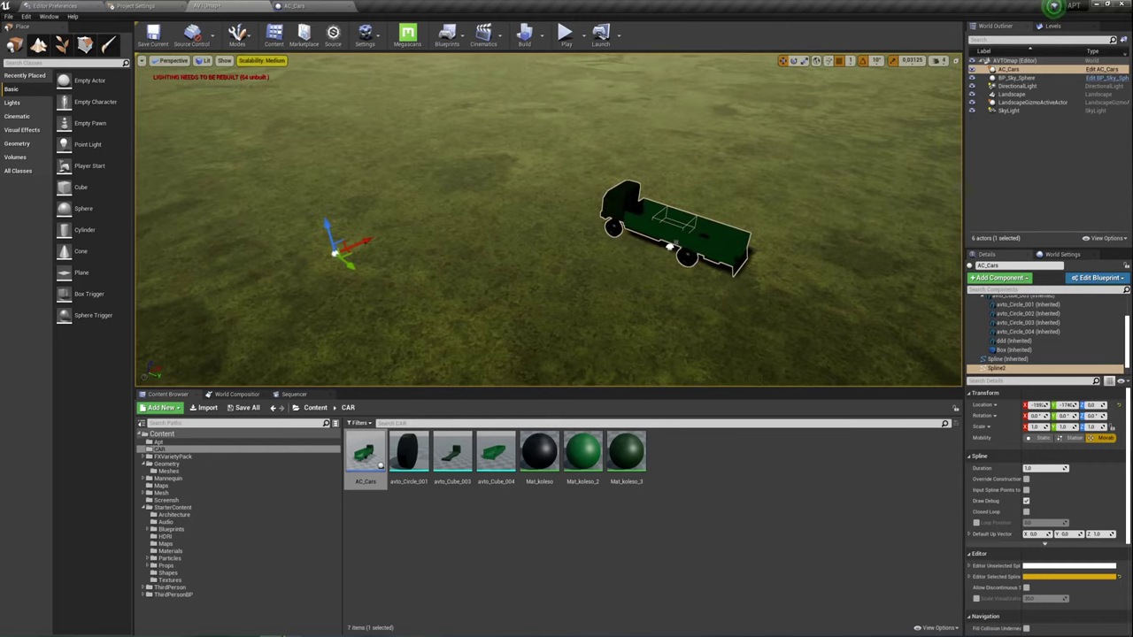
Raise the AC_Cars truck's Z location from 100 to 135.
left_click(670, 247)
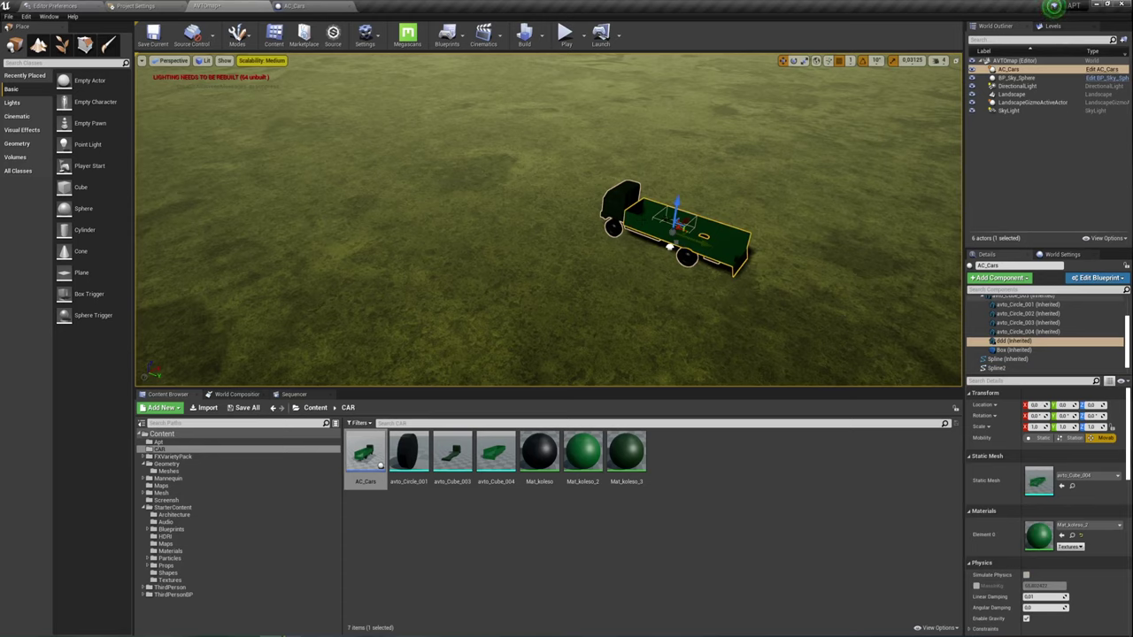
left_click(904, 242)
left_click(669, 247)
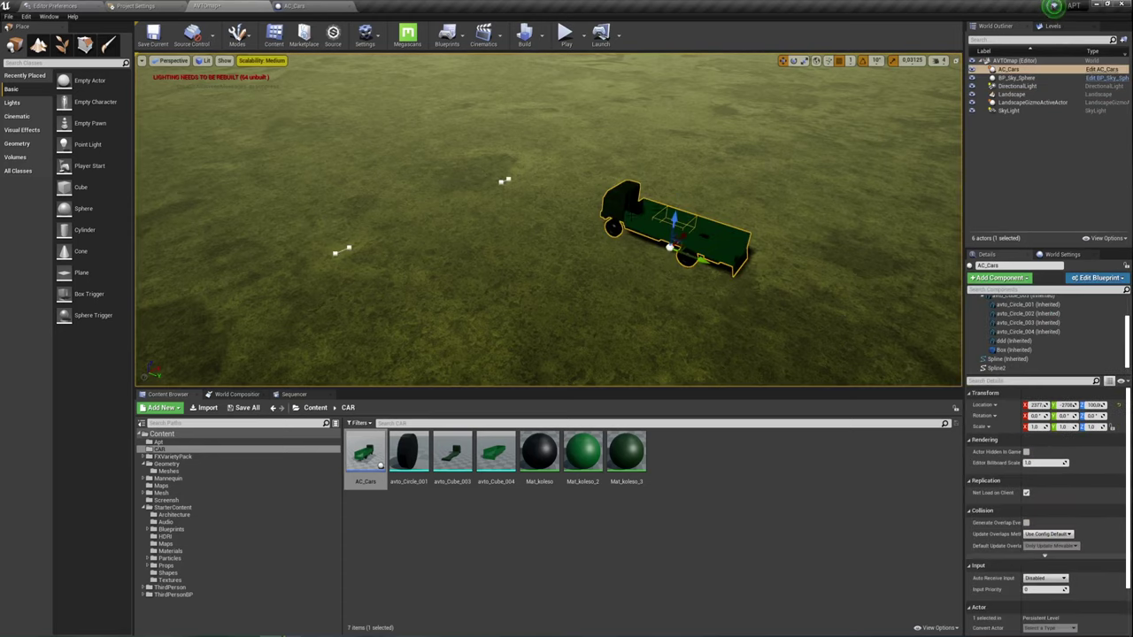
left_click_drag(674, 221, 512, 192)
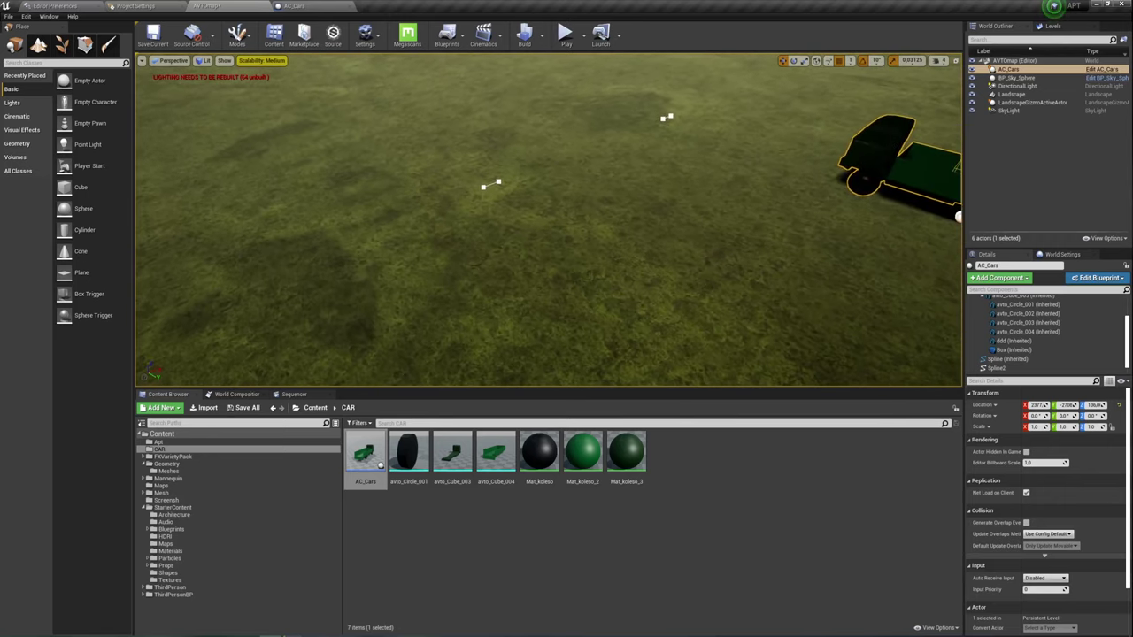
left_click(511, 192)
key("ctrl+z")
Inspect the truck's spline point, ddd bed and avto_Cube_003 components, then delete the truck.
mouse_move(498, 181)
left_mouse_down()
mouse_move(495, 159)
mouse_move(591, 189)
left_mouse_up()
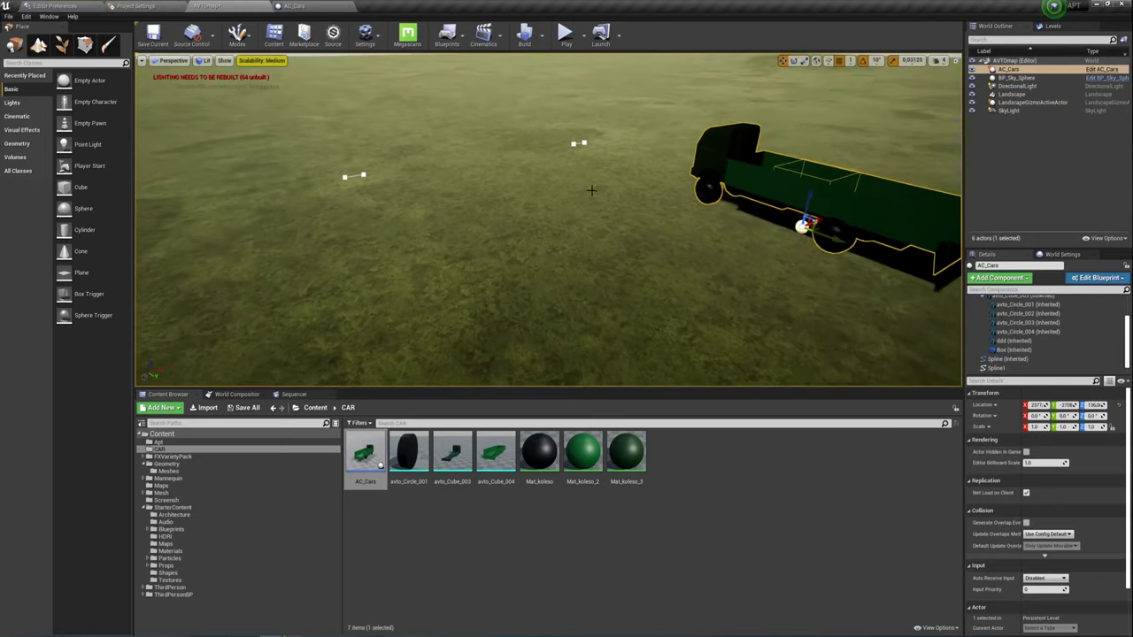
left_click(580, 143)
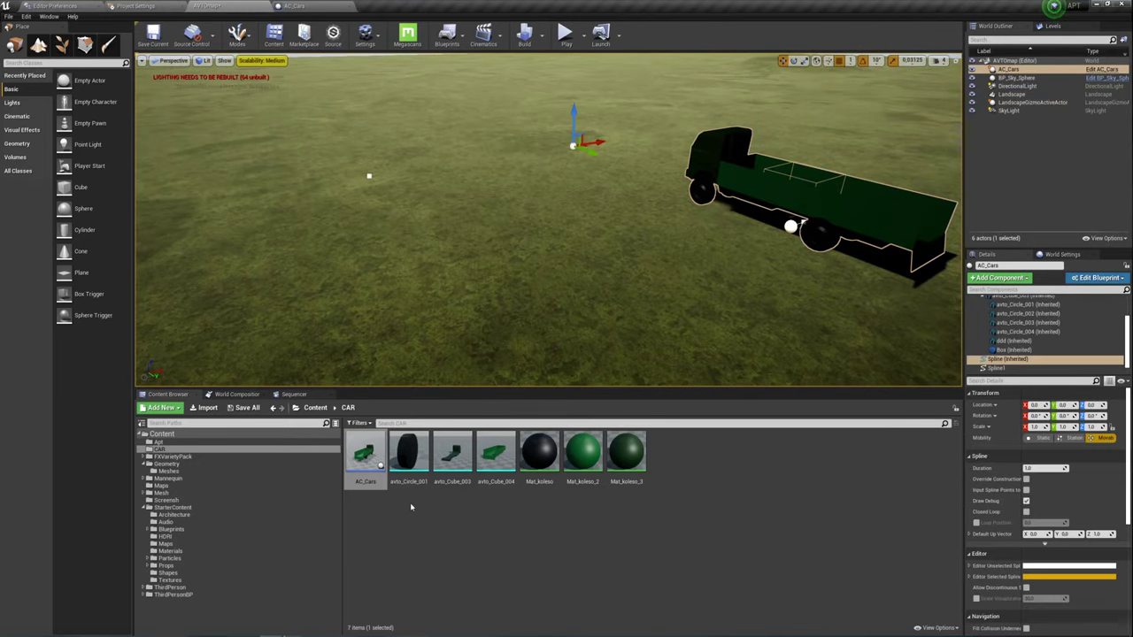
left_click(992, 341)
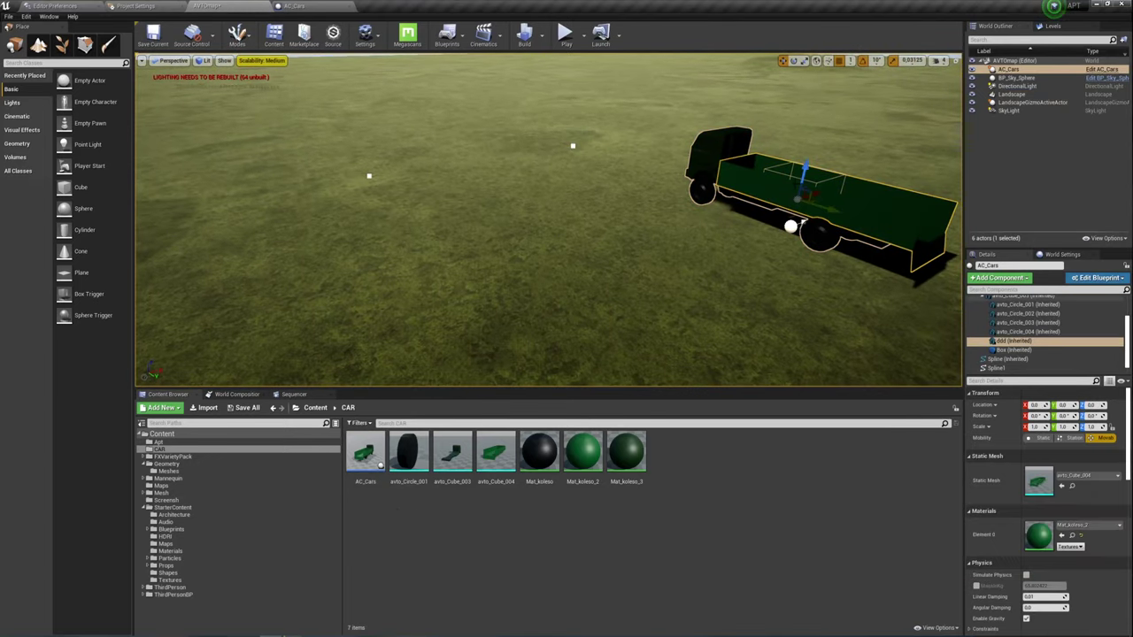
left_click(801, 223)
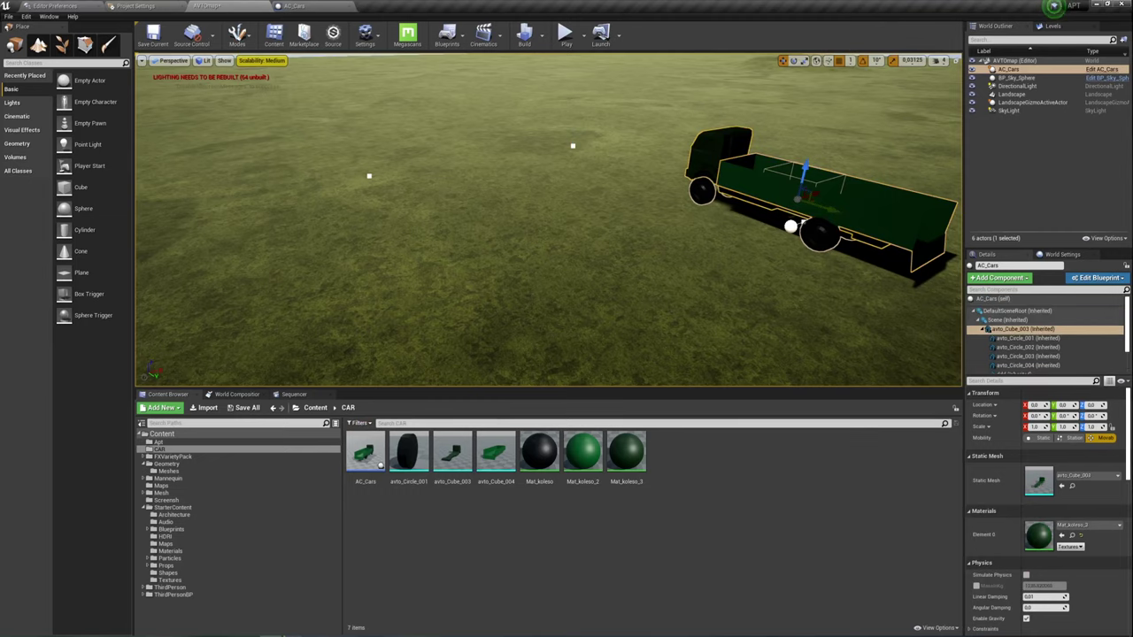
key("Delete")
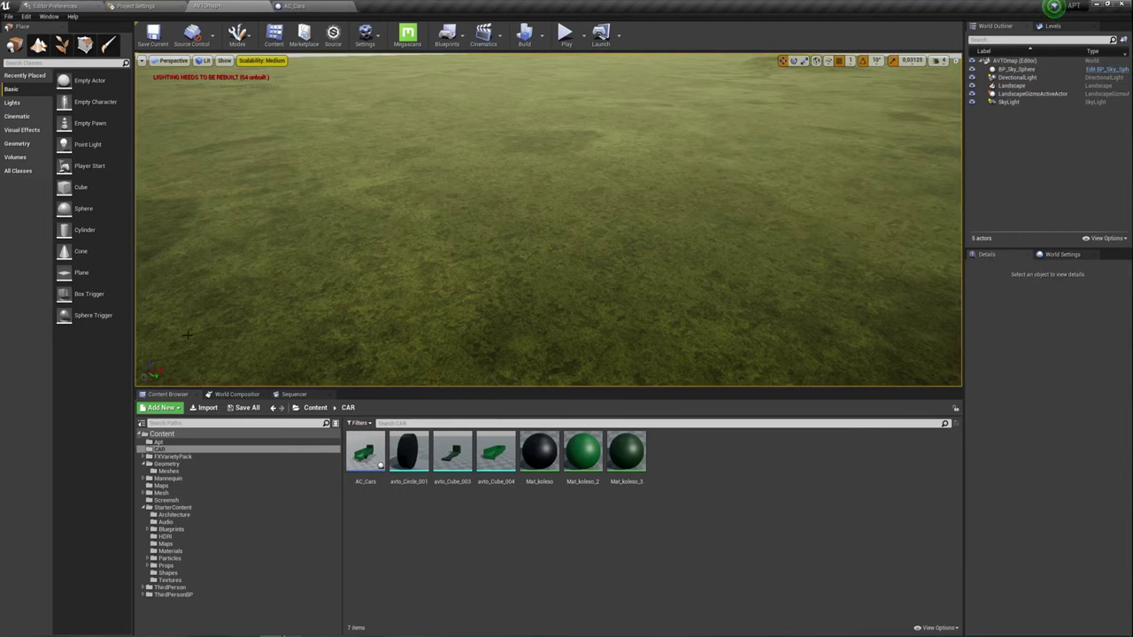
Place a fresh AC_Cars Blueprint from the CAR folder onto the grass and return to its editor.
mouse_move(364, 453)
left_mouse_down()
mouse_move(609, 220)
mouse_move(600, 206)
left_mouse_up()
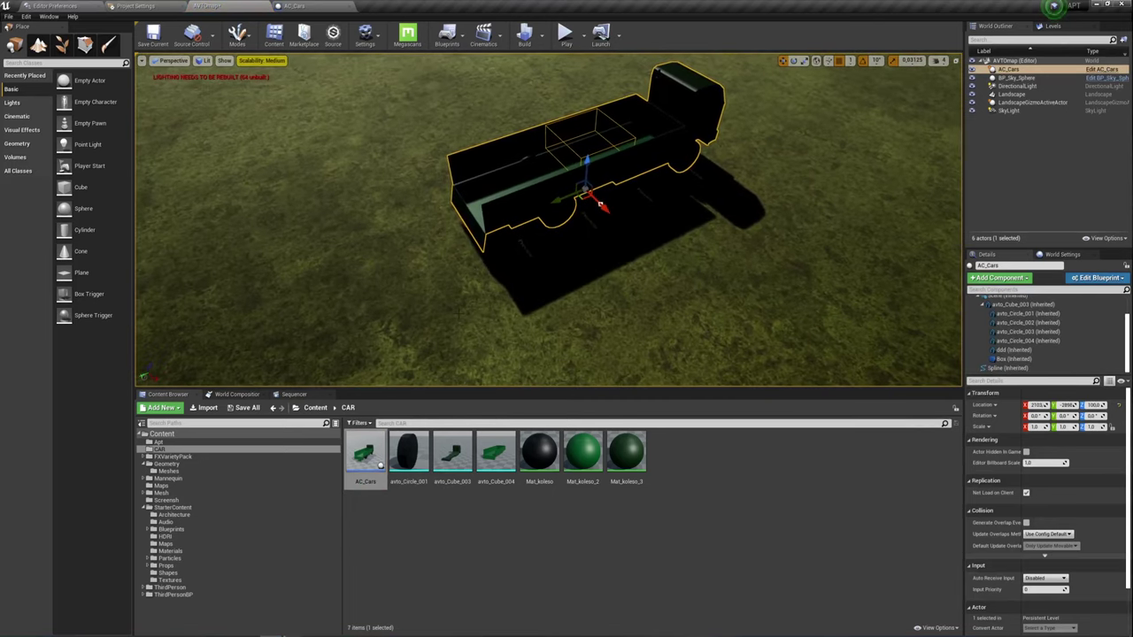
left_click(293, 6)
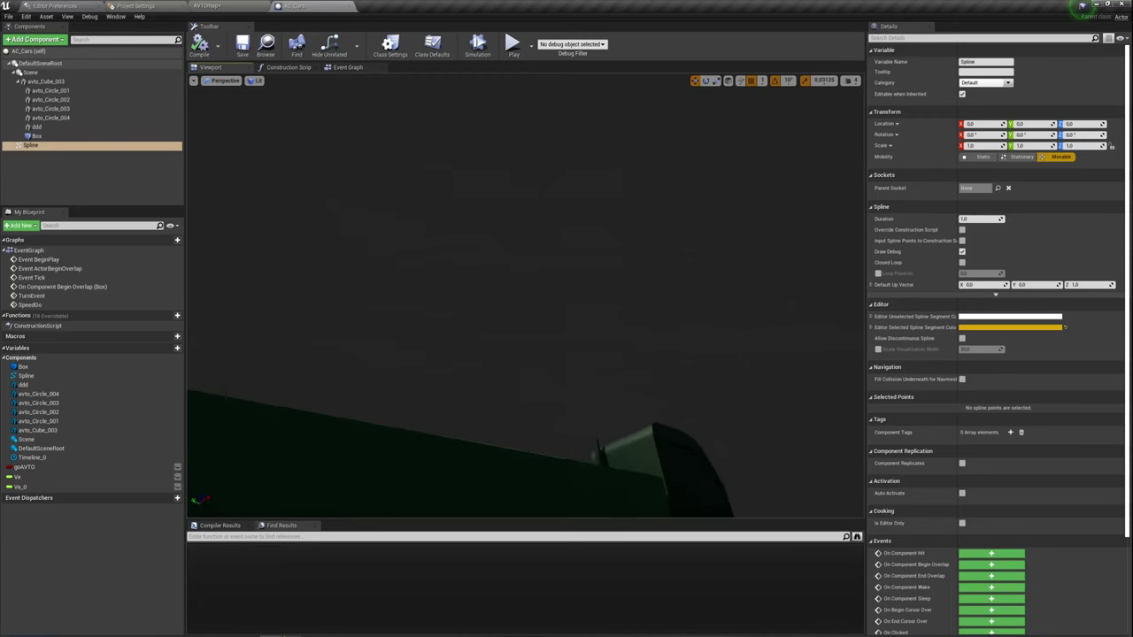
Set the Scene component's Z rotation to 90 in the Details panel.
left_click_drag(531, 372, 602, 336)
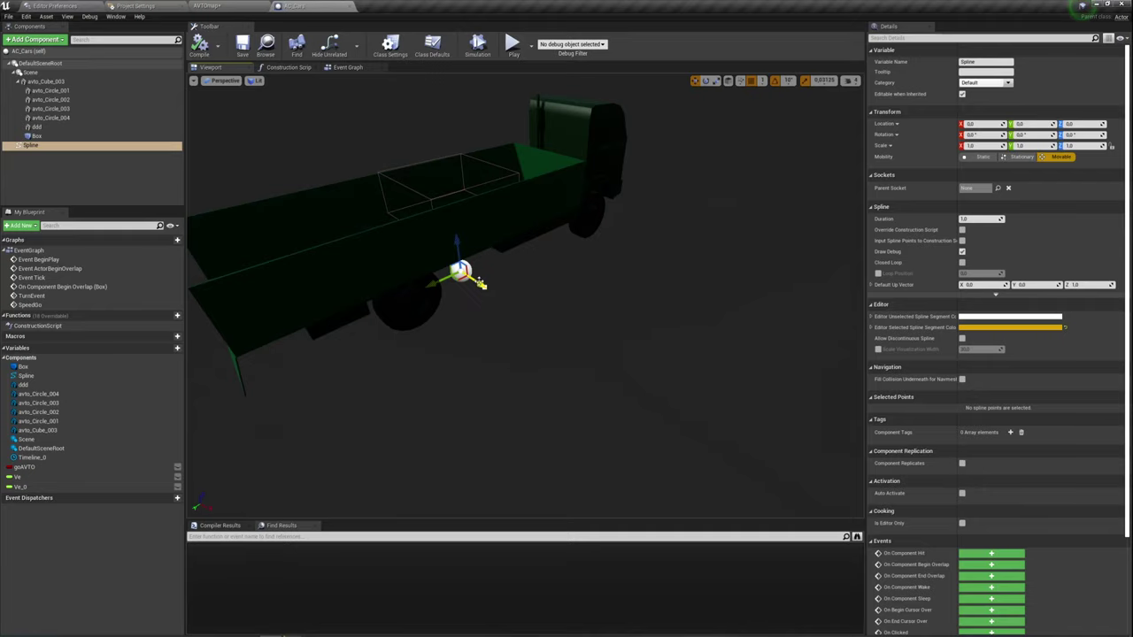
left_click(28, 74)
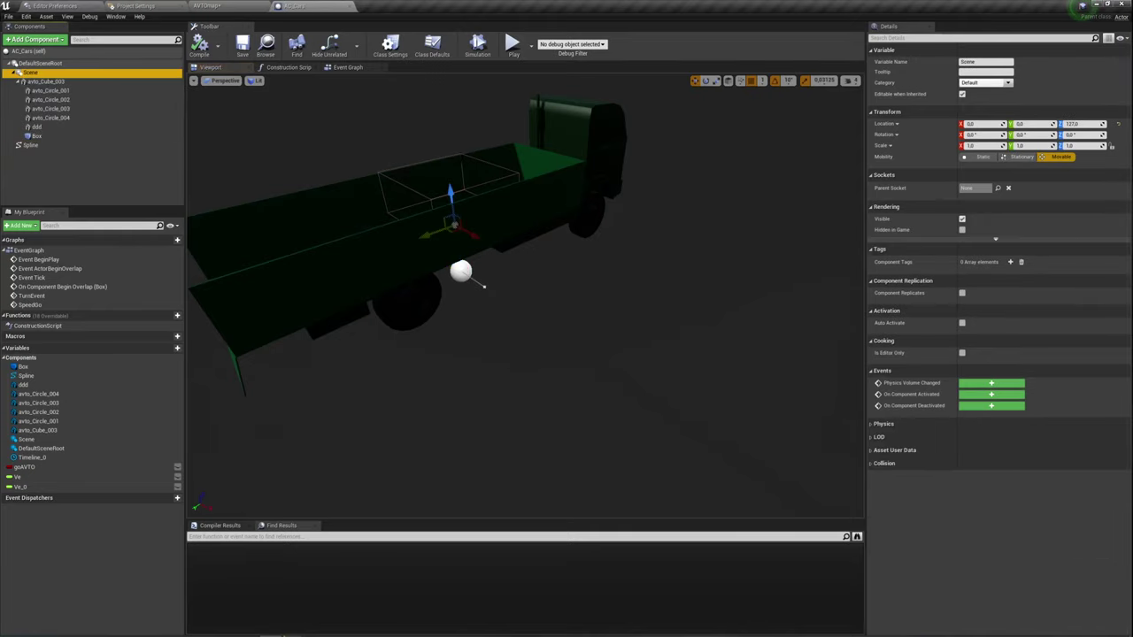
left_click(1083, 145)
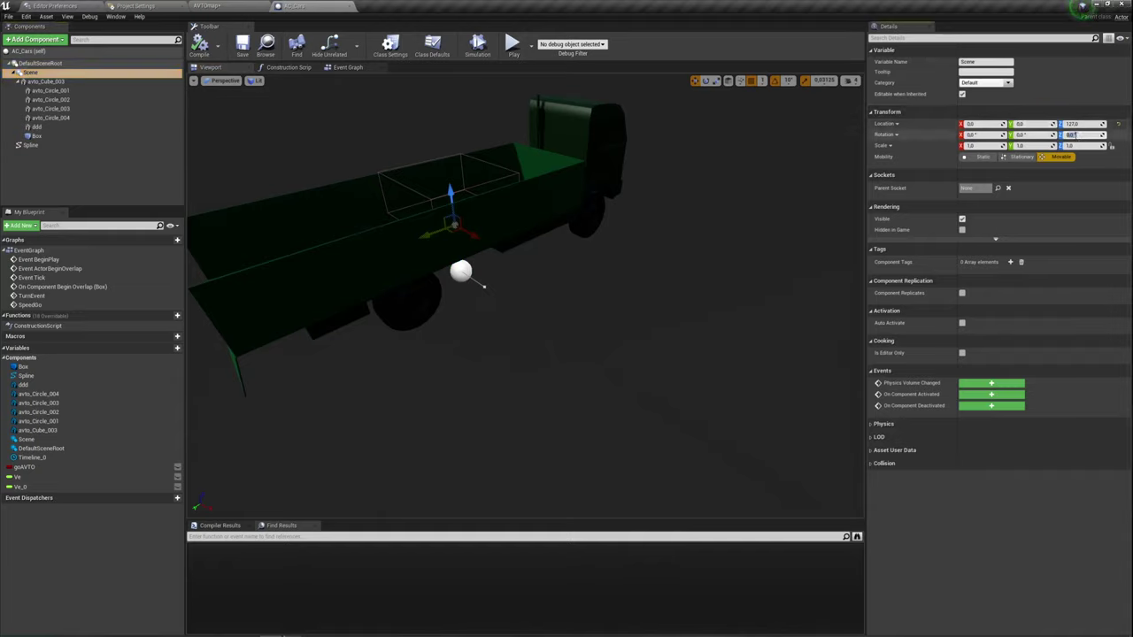
type("90")
key("Return")
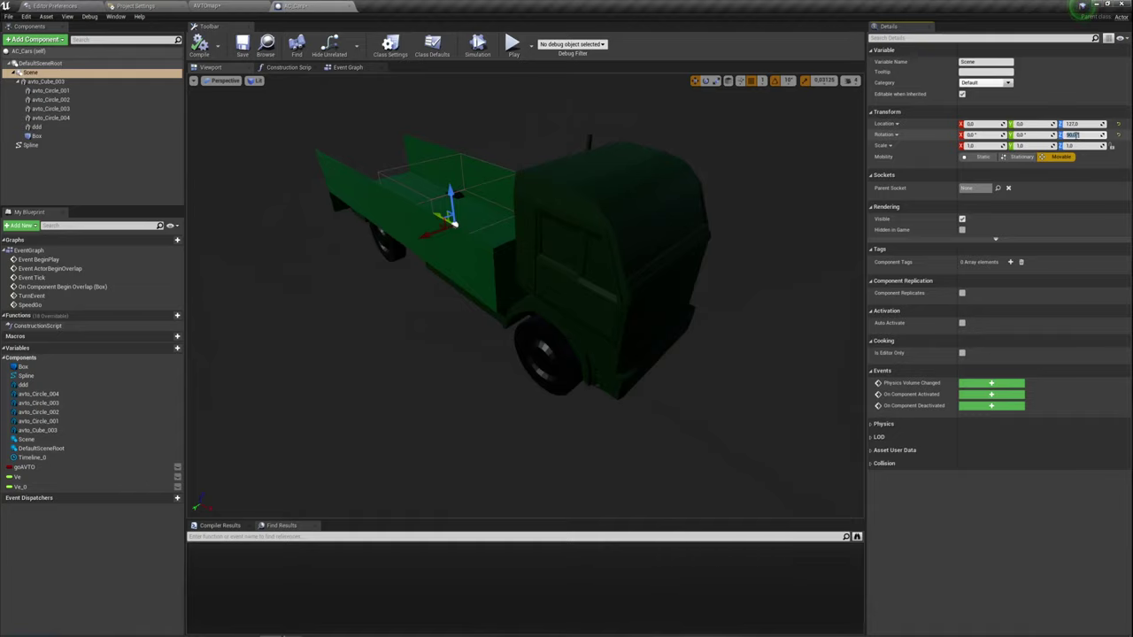
Select the front wheel avto_Circle_003 and orbit to a side view of the turned truck.
right_click_drag(655, 324, 655, 323)
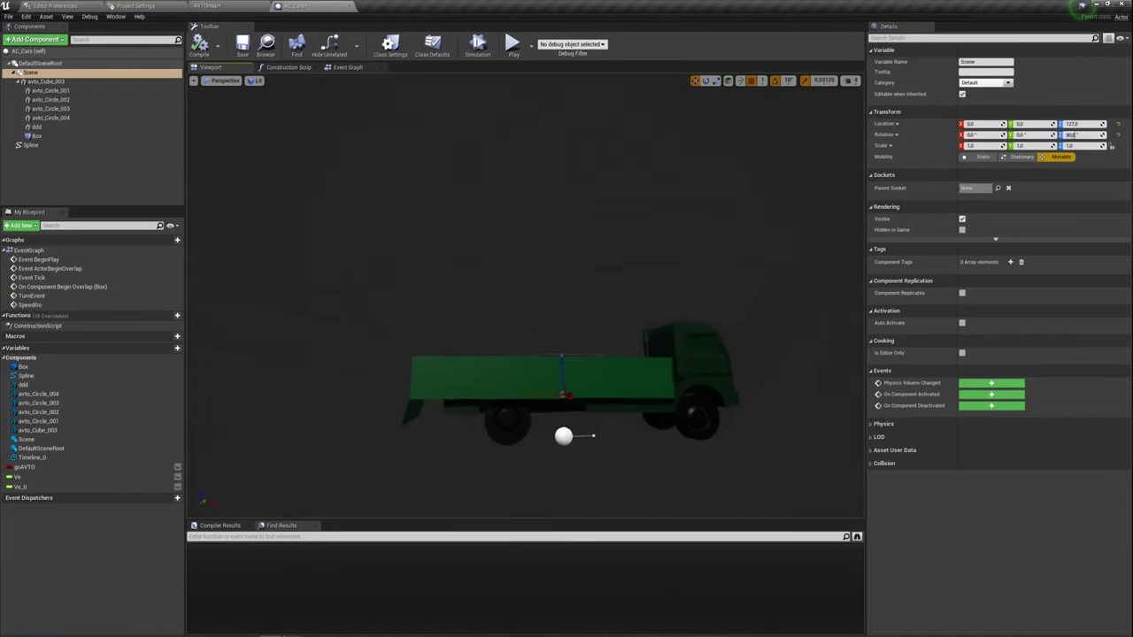
scroll(556, 331, "down", 5)
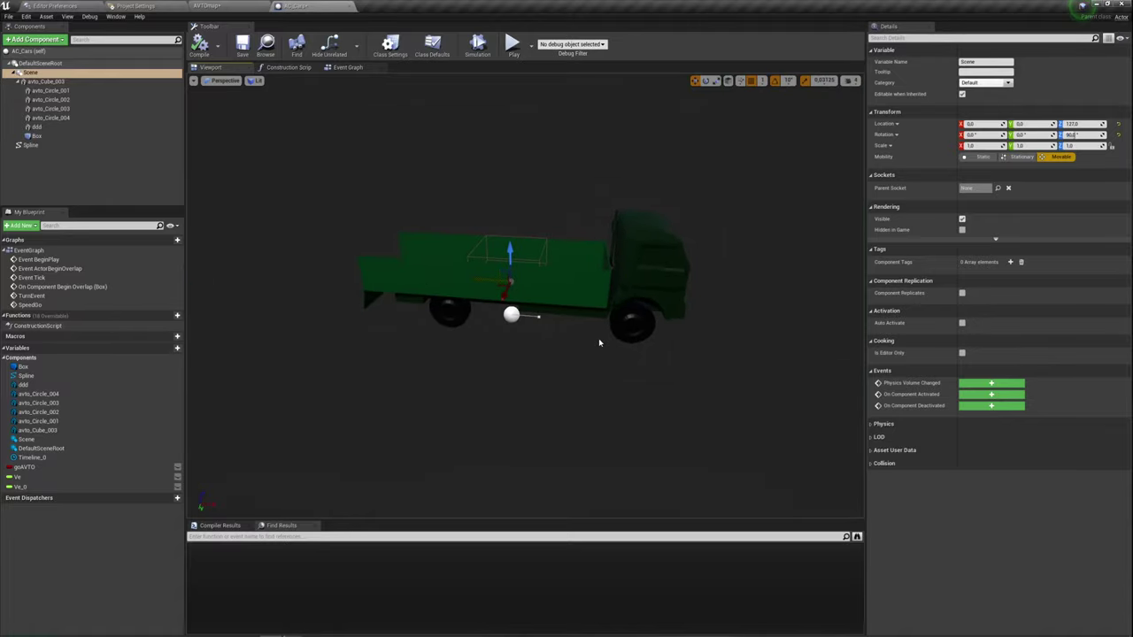
left_click(632, 320)
right_click_drag(632, 321, 628, 315)
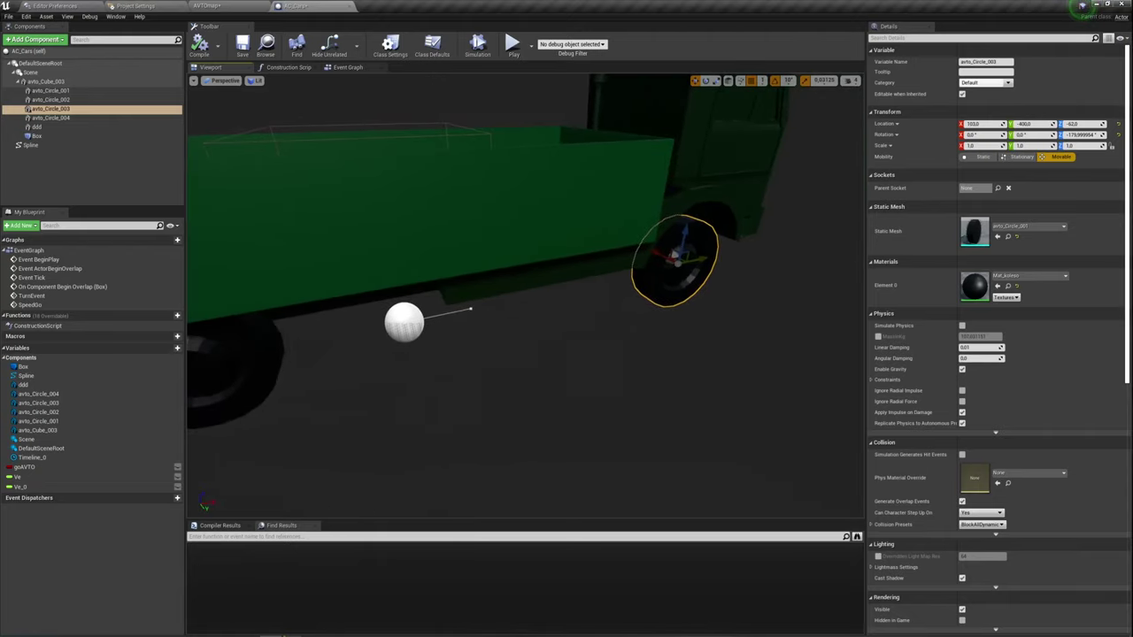
right_click_drag(660, 390, 659, 390)
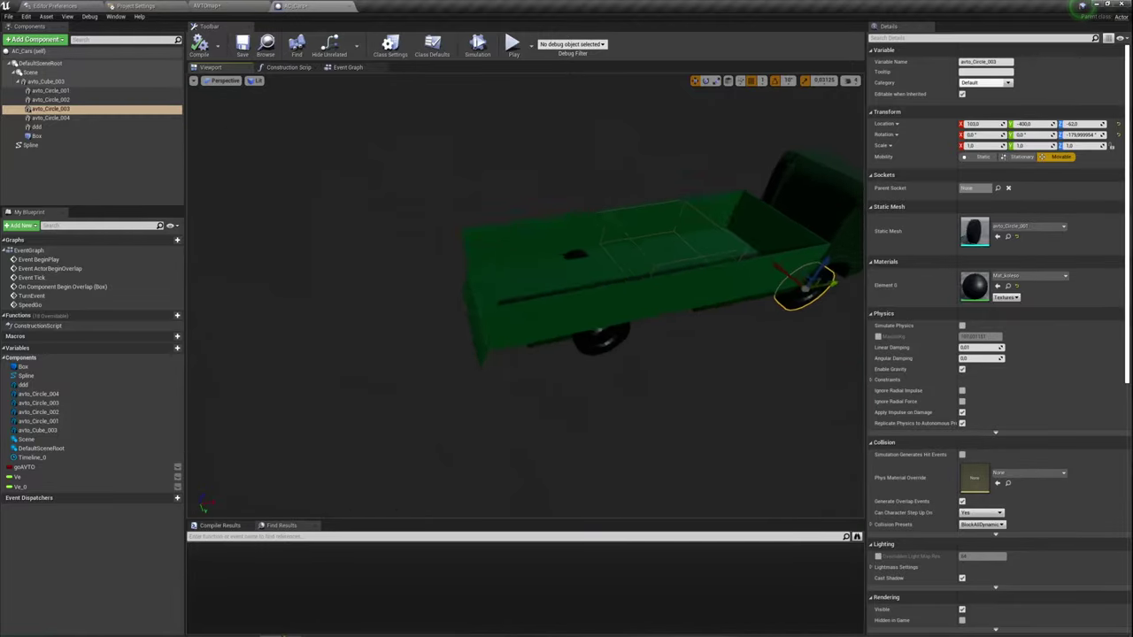
right_click_drag(665, 296, 664, 296)
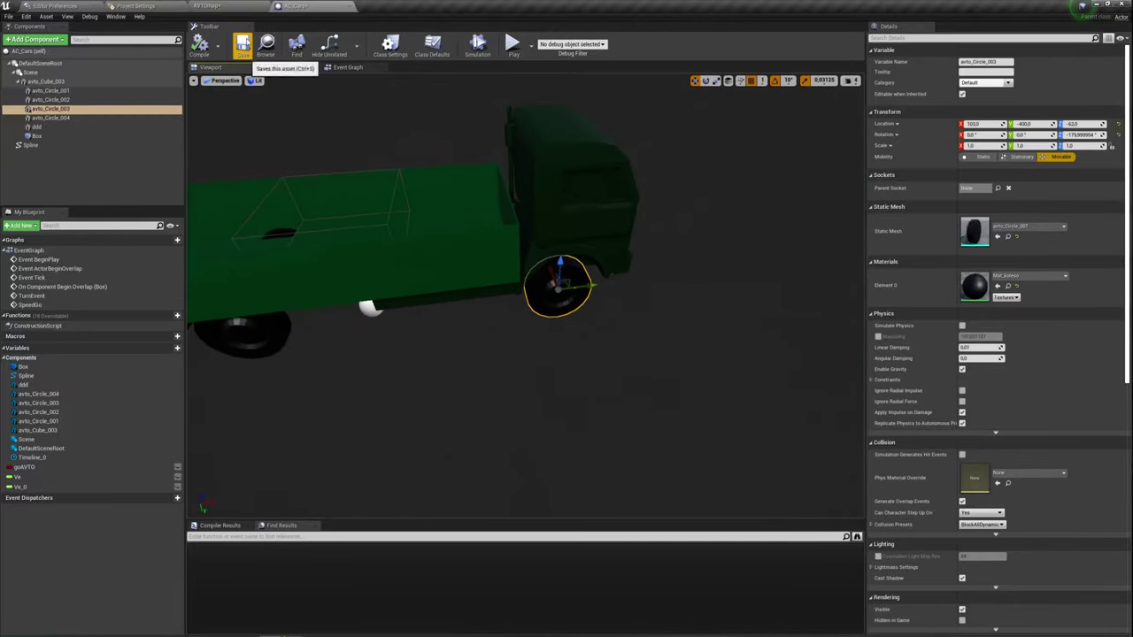
In the AVTOmap level, select the truck's Spline and drag its end point out along X.
left_click(235, 7)
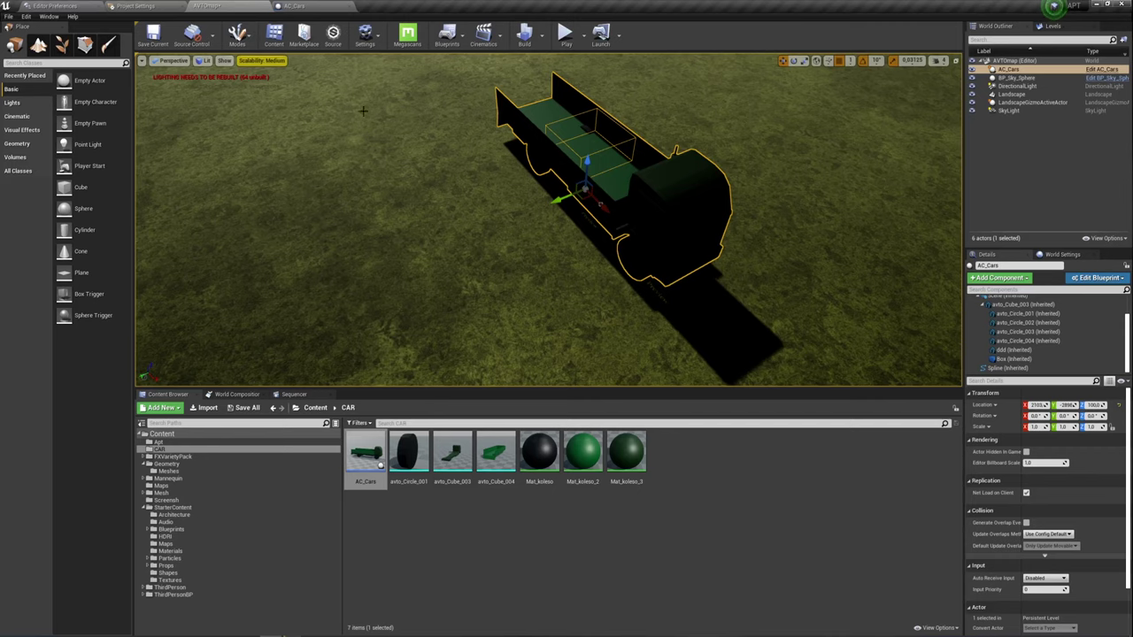
right_click_drag(549, 219, 549, 219)
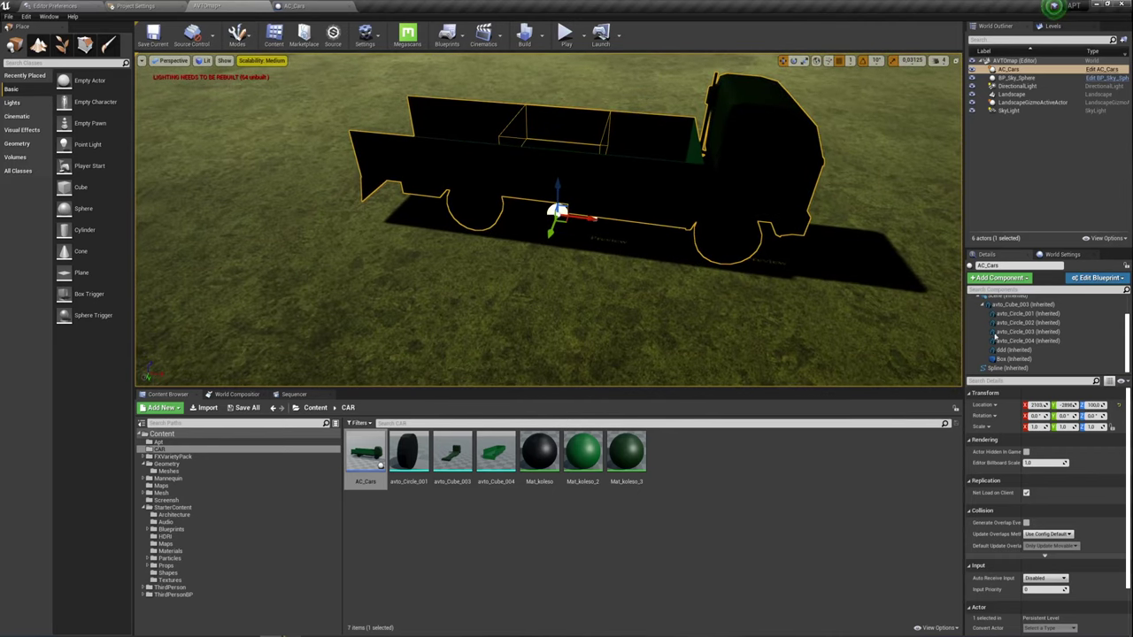
left_click(1008, 367)
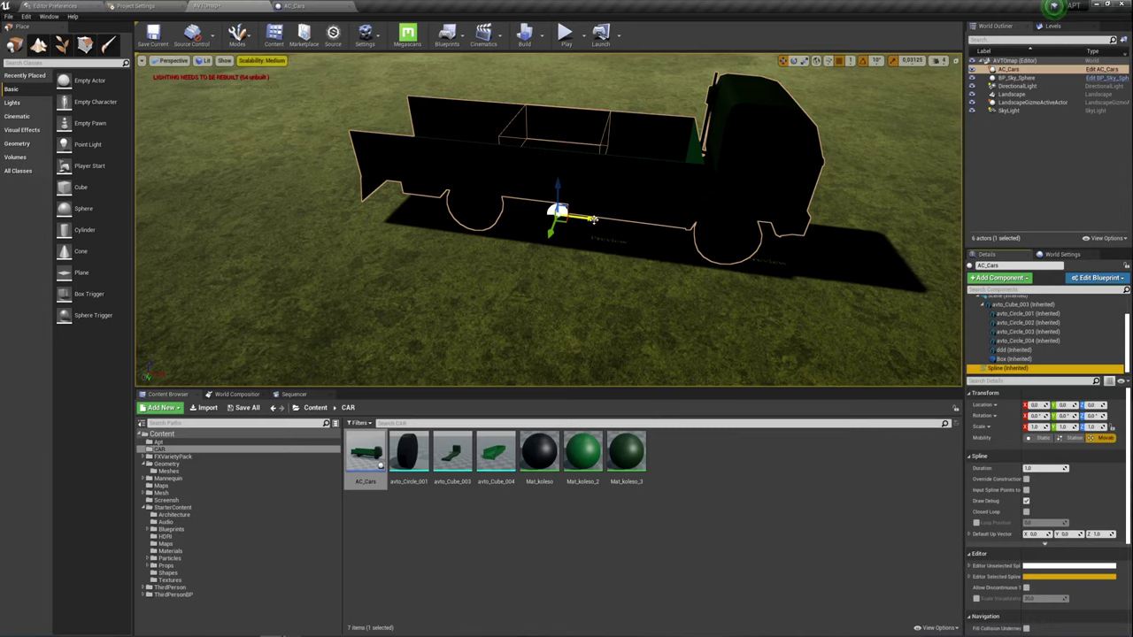
left_click(593, 220)
left_click_drag(626, 224, 949, 237)
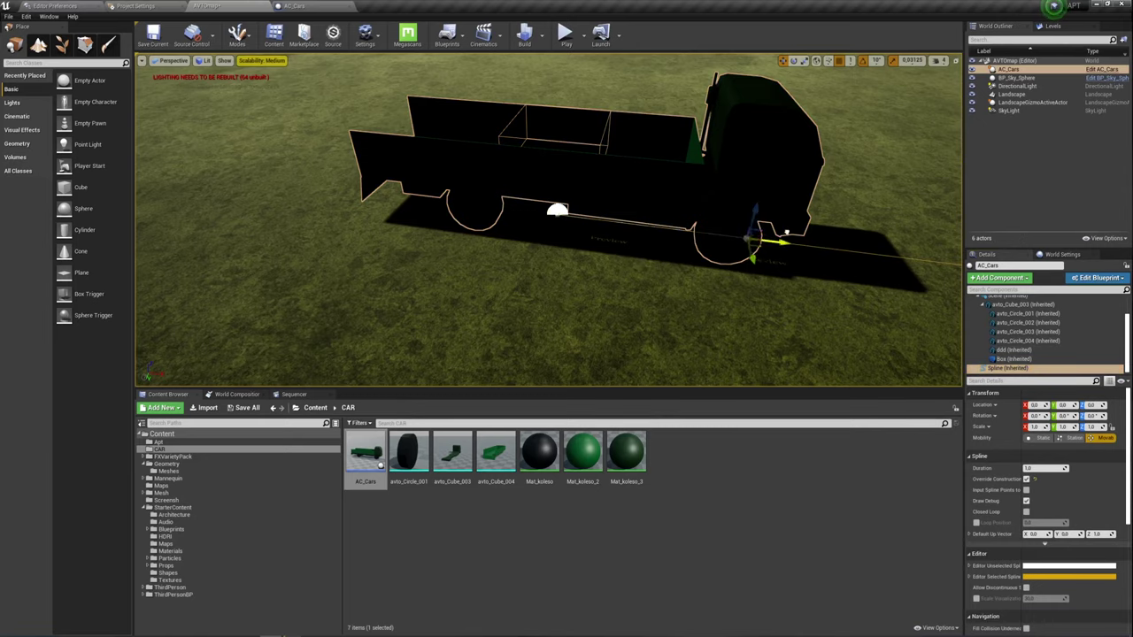
key("f")
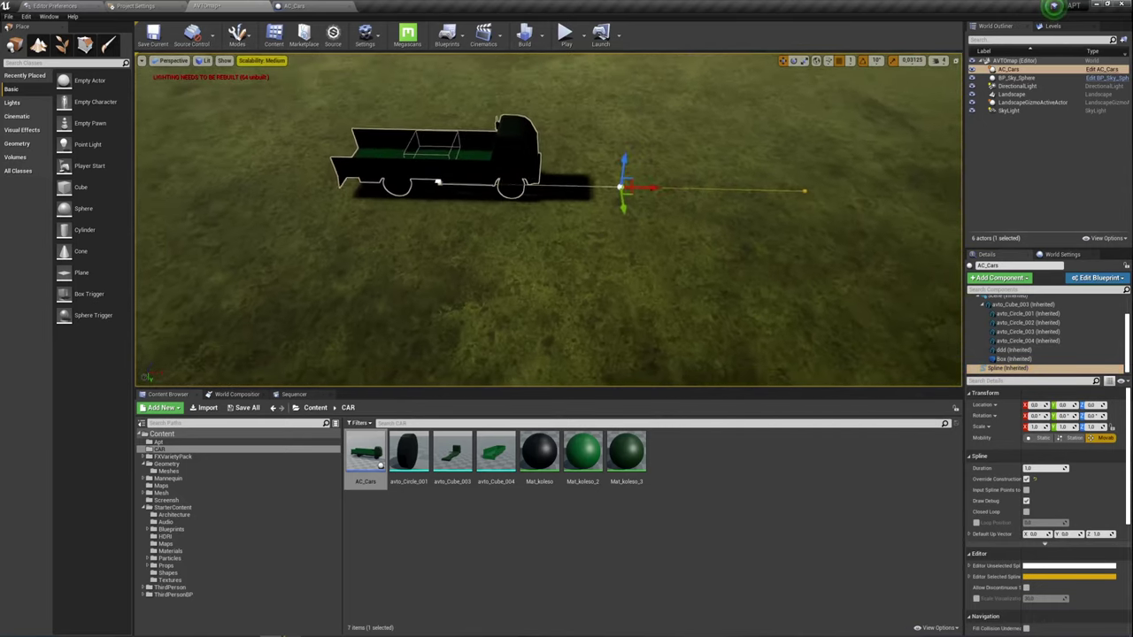
mouse_move(578, 217)
left_mouse_down()
mouse_move(832, 211)
mouse_move(896, 345)
left_mouse_up()
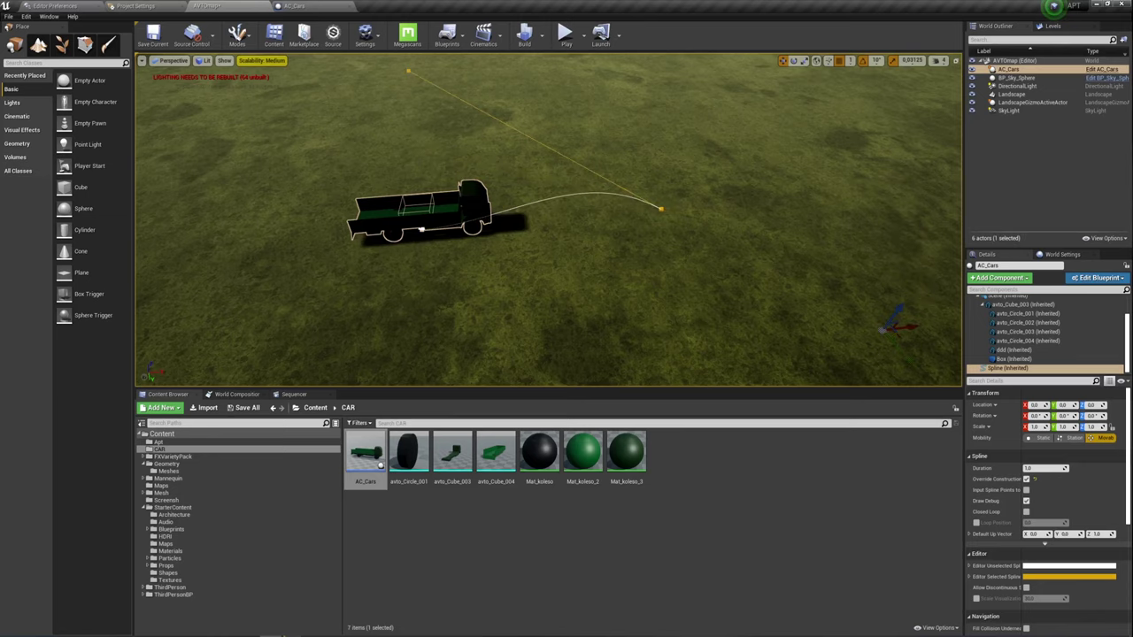
right_click_drag(896, 346, 695, 287)
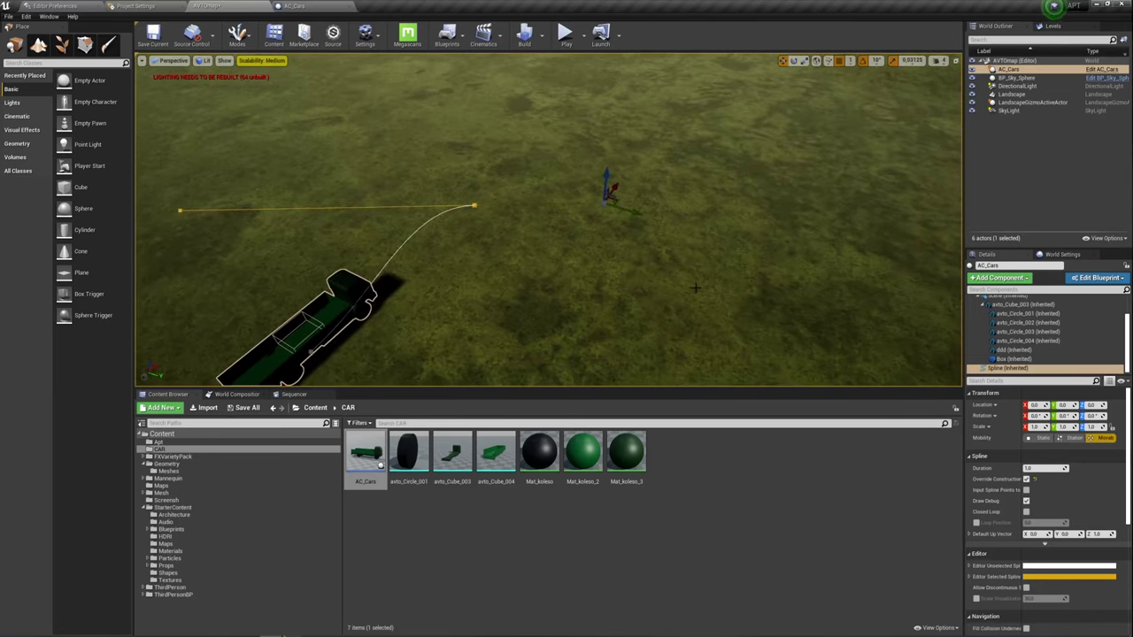
key("ctrl+z")
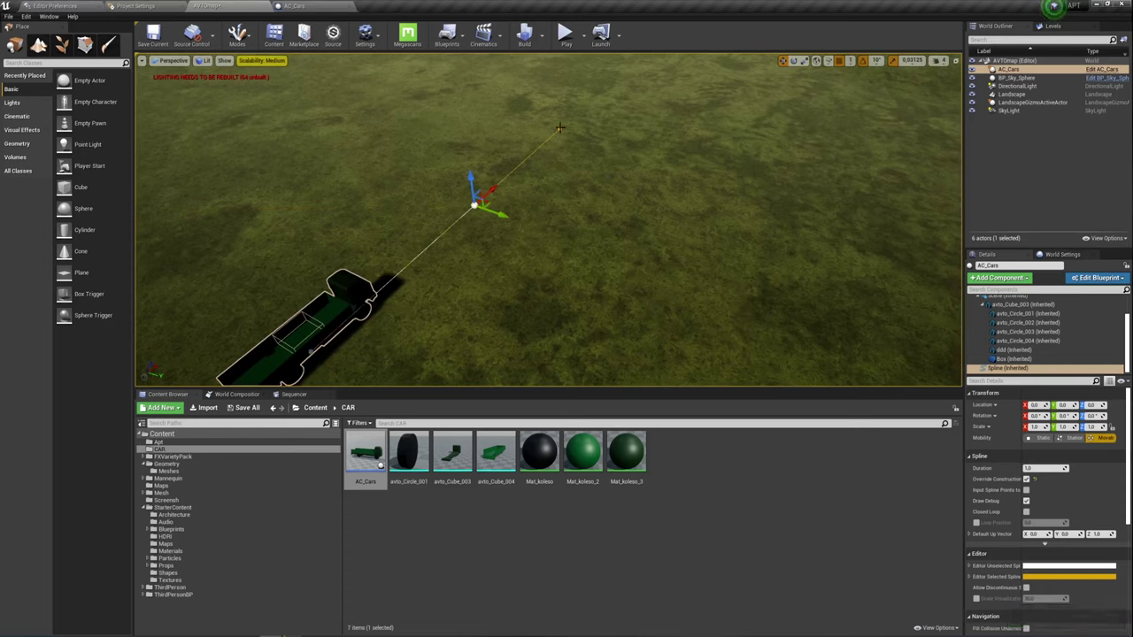
Curve the spline's end and pull out a new point to extend the path across the landscape.
left_click_drag(575, 136, 765, 229)
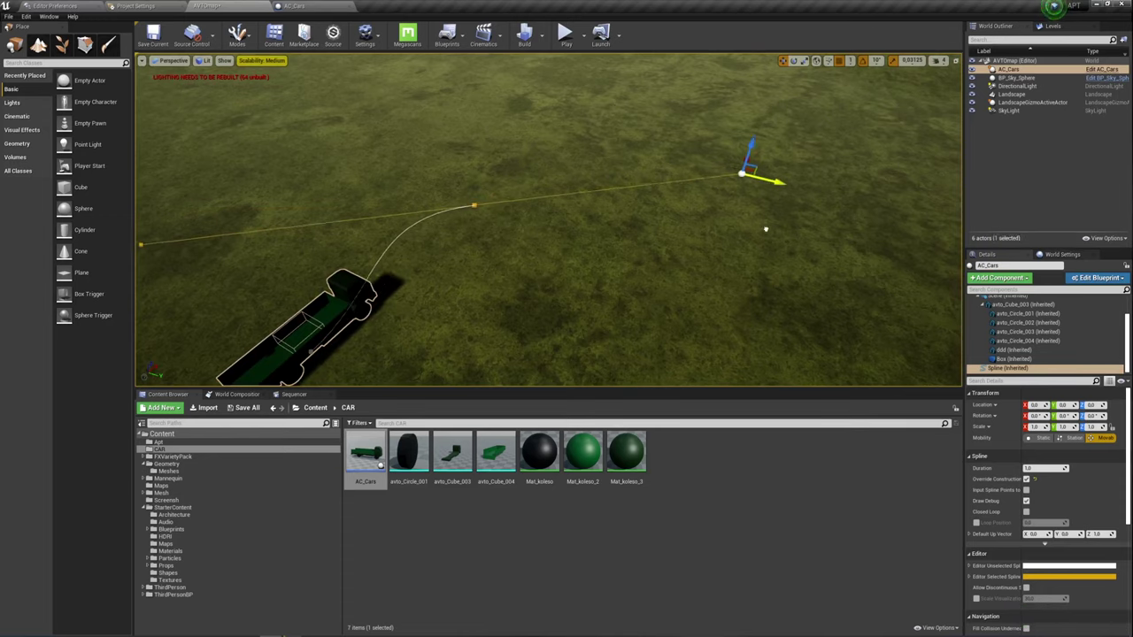
right_click_drag(768, 188, 660, 189)
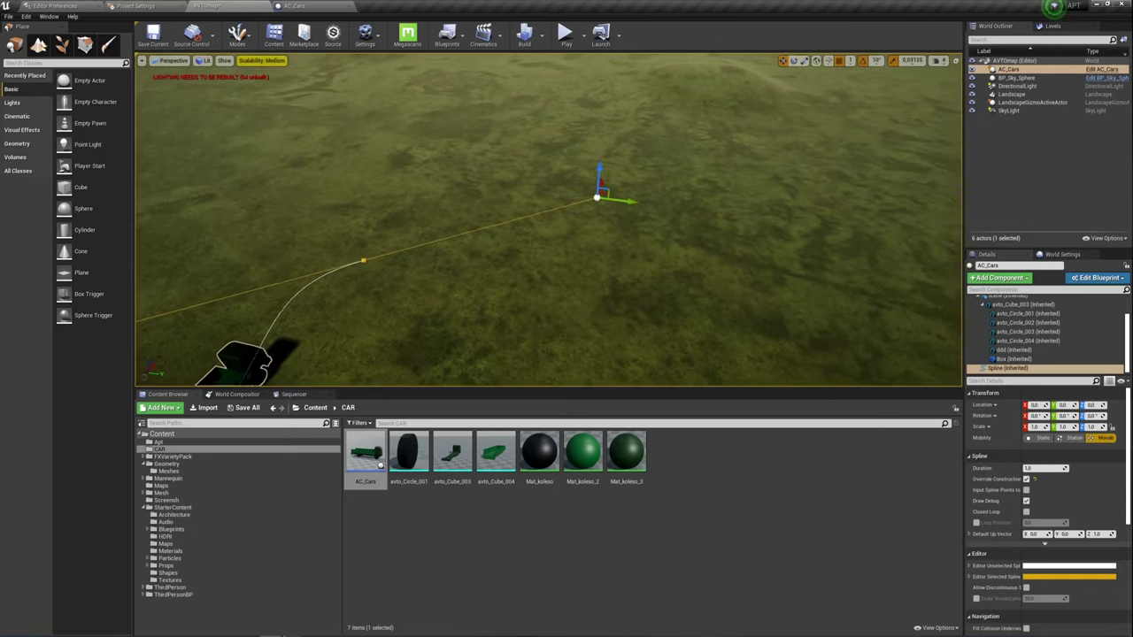
mouse_move(637, 187)
left_mouse_down()
mouse_move(763, 222)
mouse_move(580, 185)
left_mouse_up()
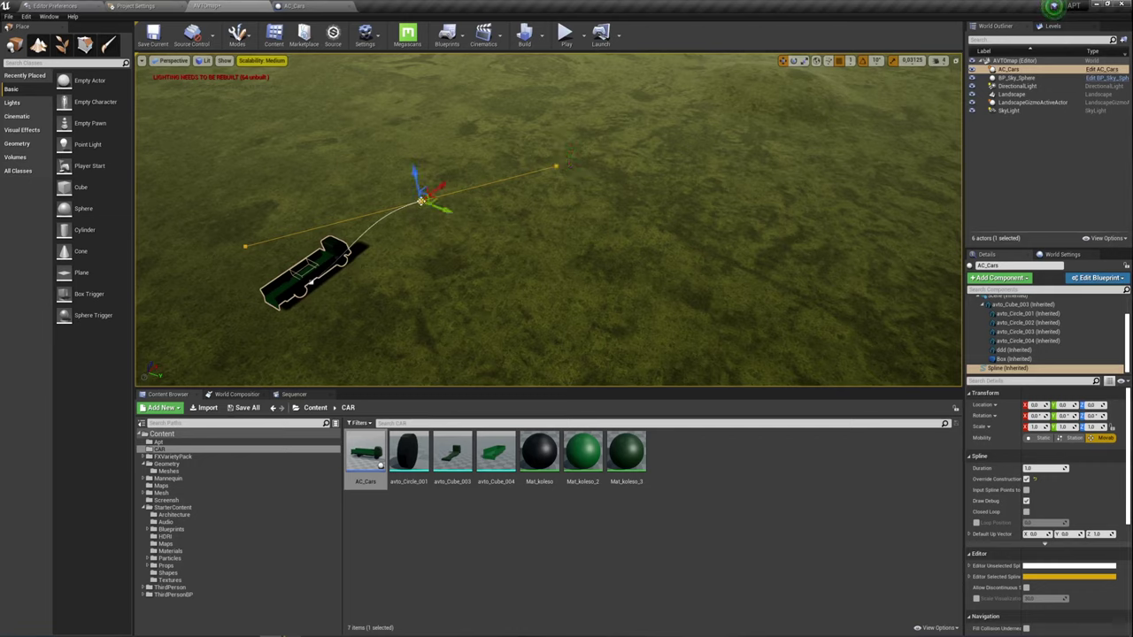
mouse_move(437, 205)
left_mouse_down("alt")
mouse_move(576, 256)
mouse_move(663, 112)
left_mouse_up("alt")
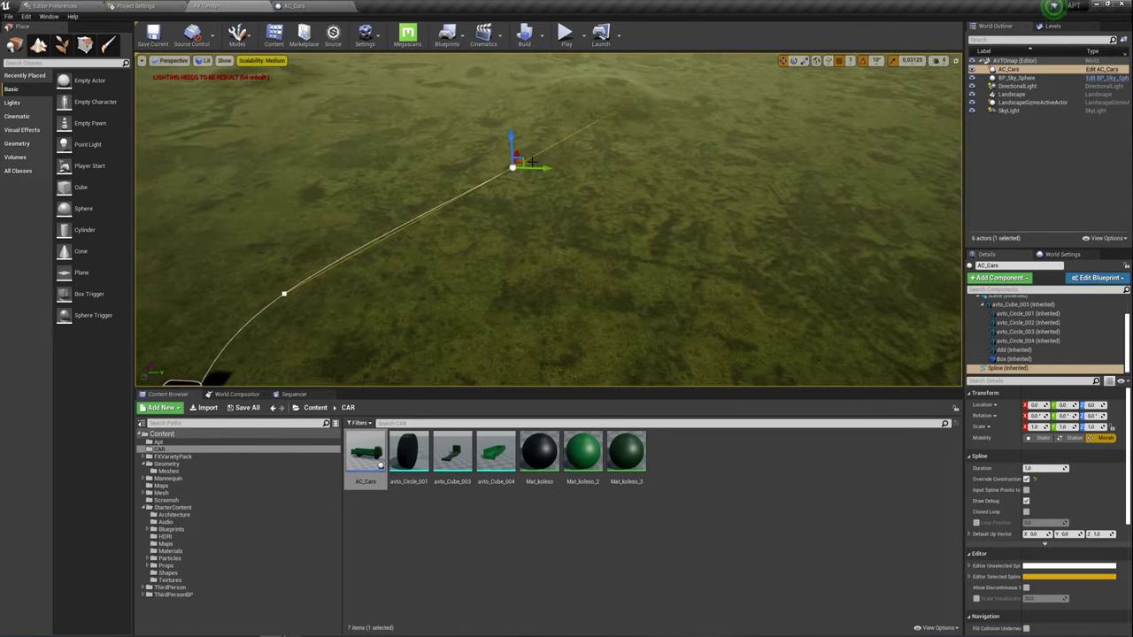
mouse_move(576, 124)
right_mouse_down()
mouse_move(620, 177)
mouse_move(650, 122)
right_mouse_up()
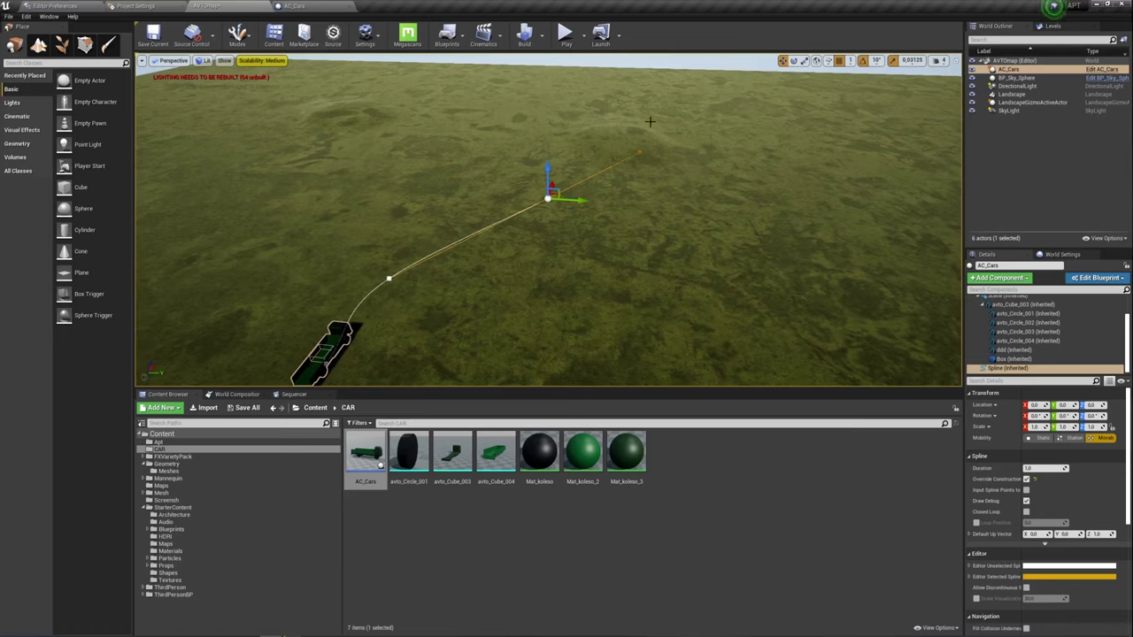
left_click_drag(580, 201, 554, 201)
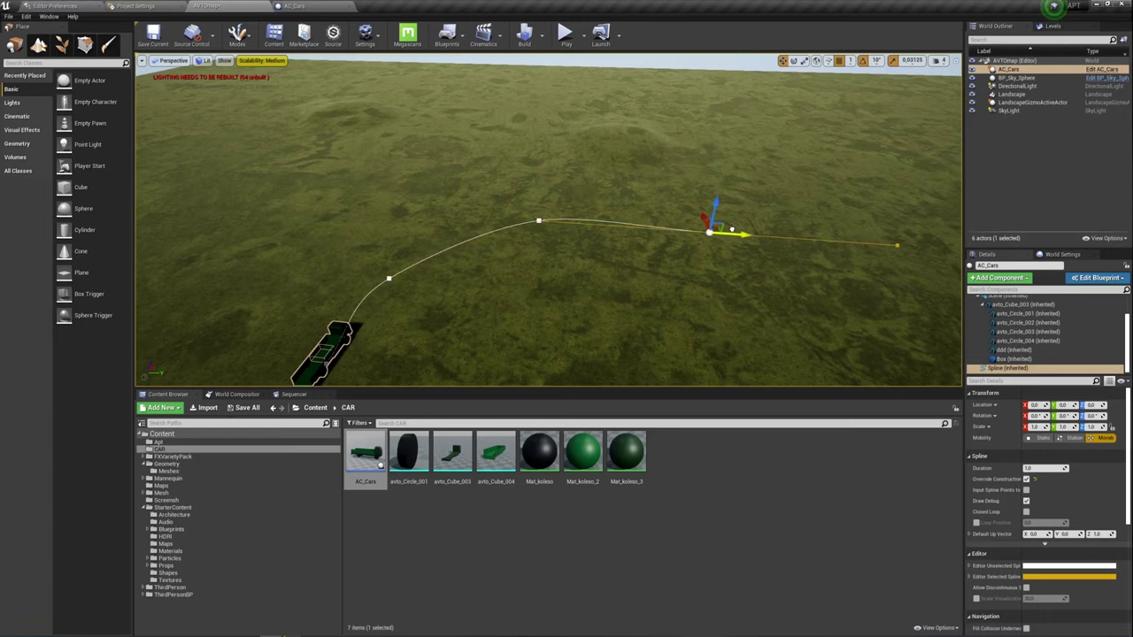
right_click_drag(745, 232, 796, 247)
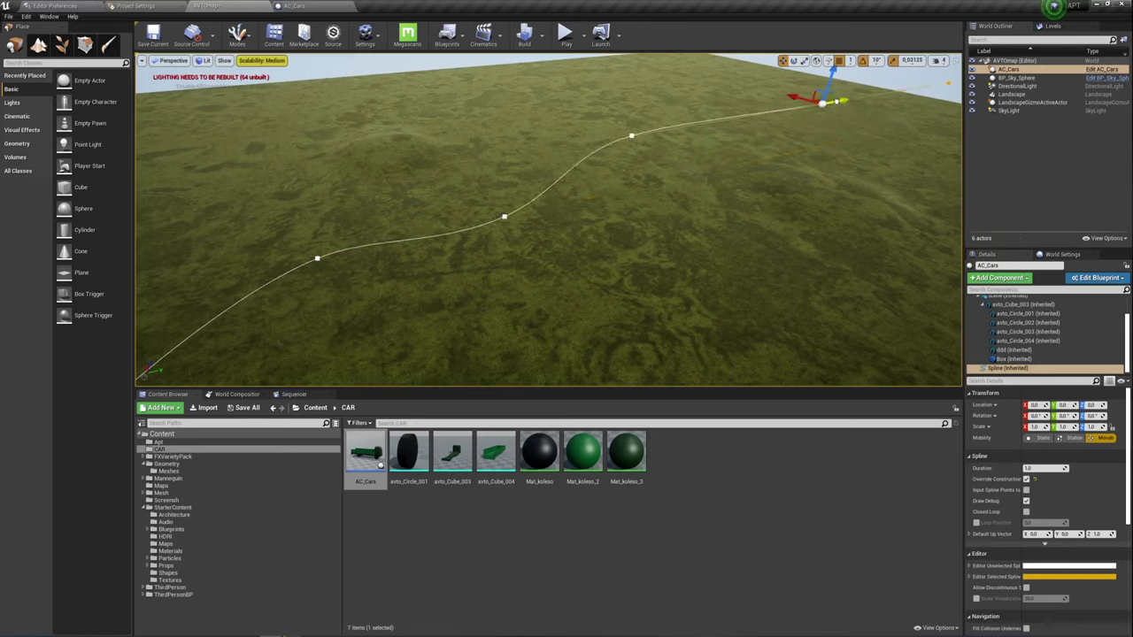
mouse_move(813, 124)
right_mouse_down()
mouse_move(807, 332)
mouse_move(858, 233)
right_mouse_up()
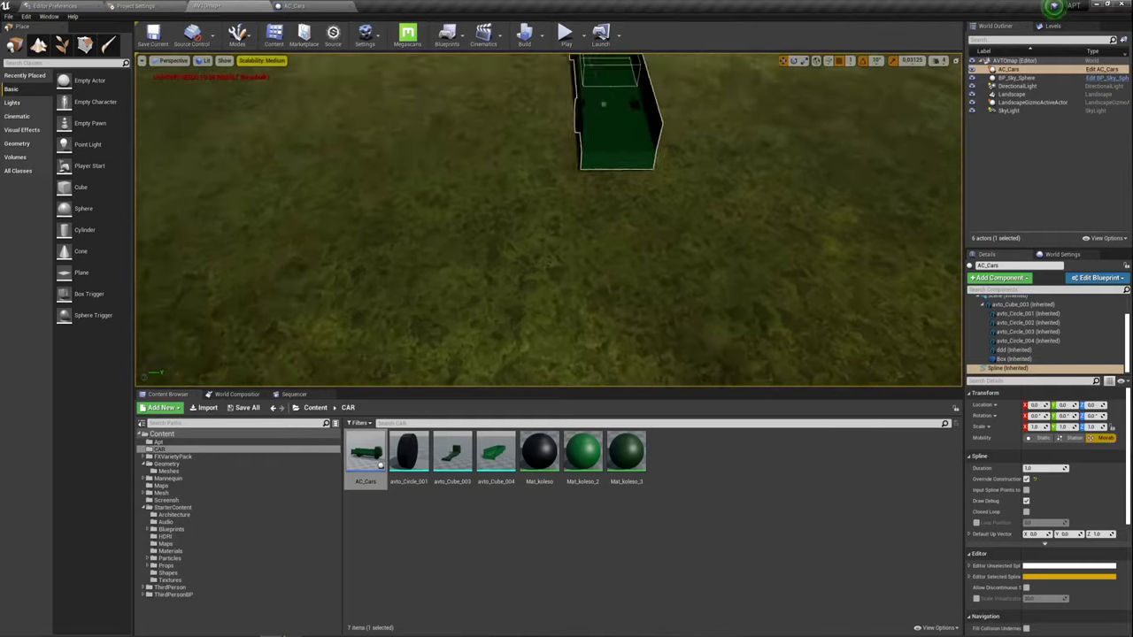
Play-test by running the character forward and jumping onto the truck bed, then stop with Esc.
right_click_drag(870, 213, 818, 43)
left_click(564, 33)
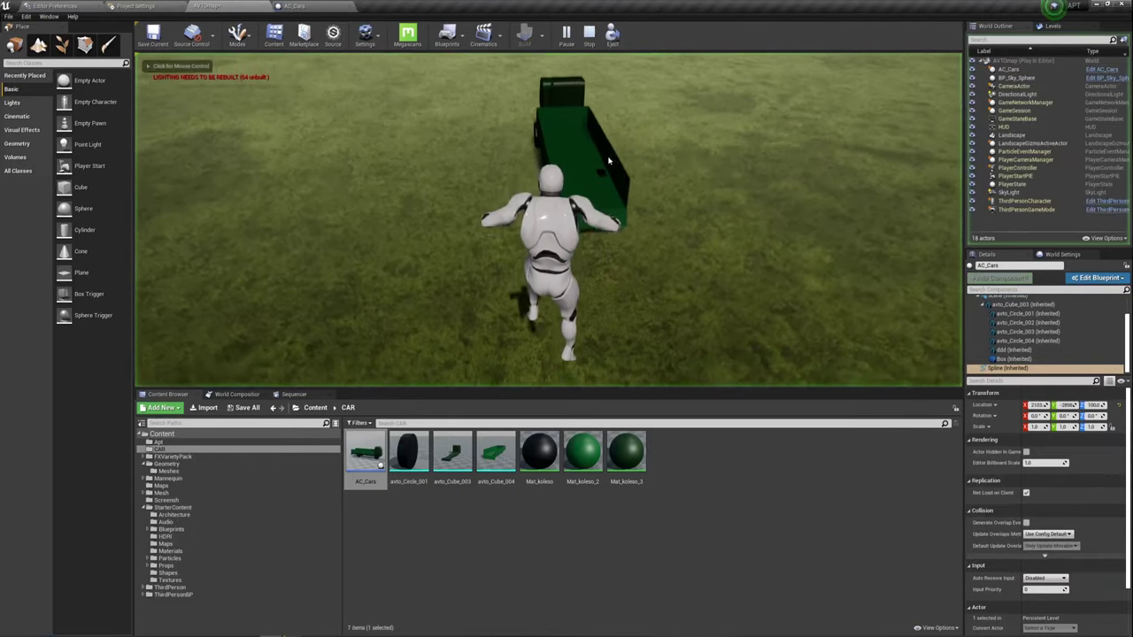
key("w")
key("space")
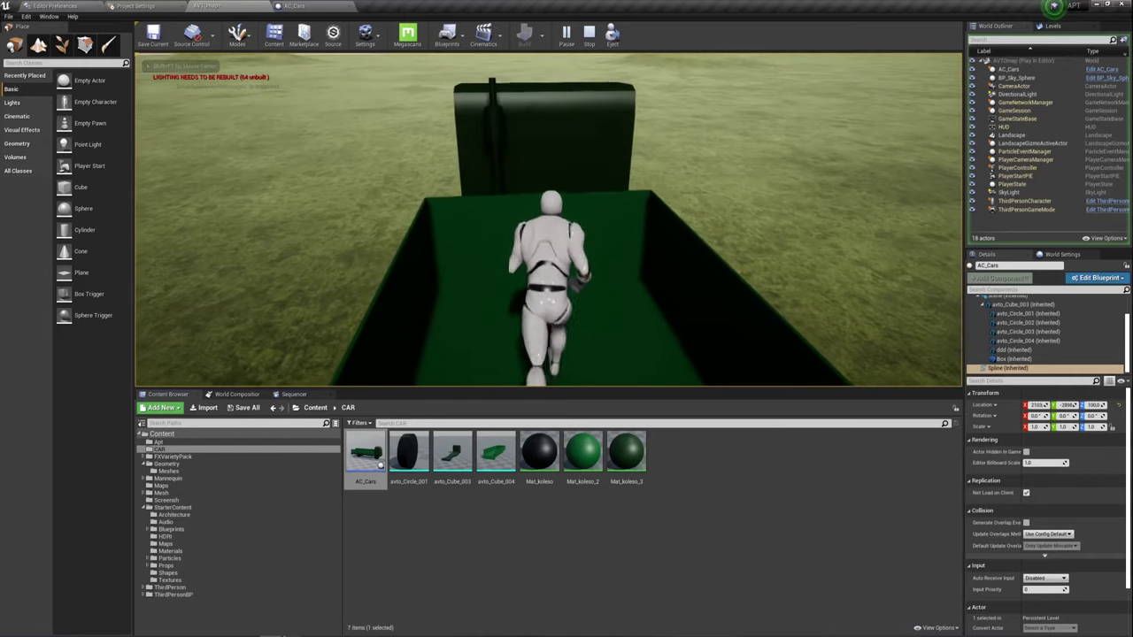
key("w")
key("w")
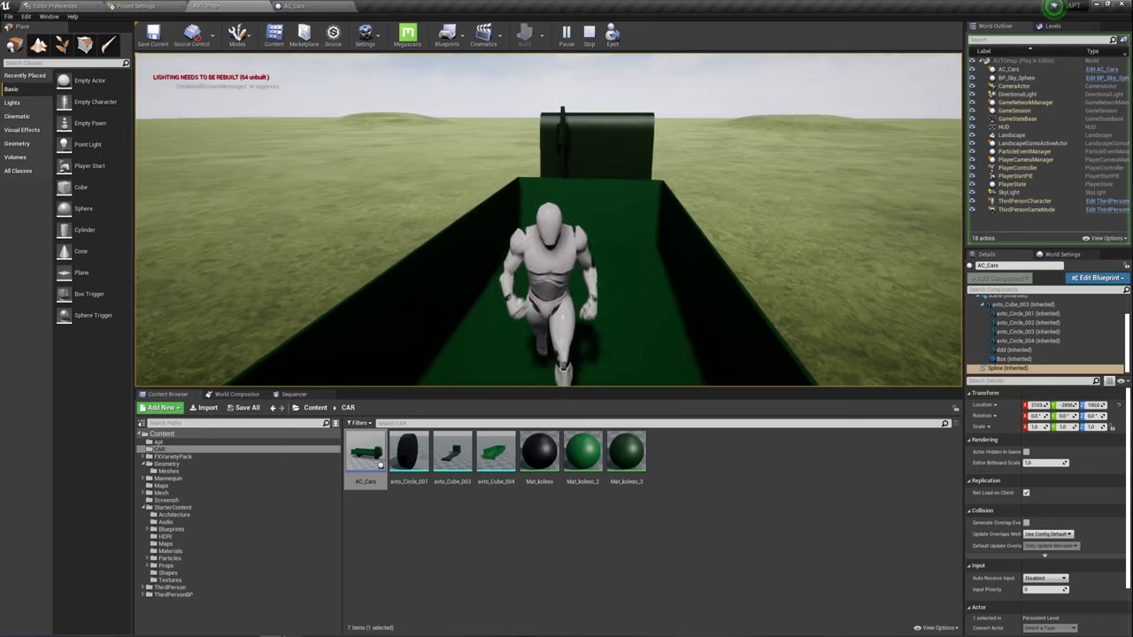
key("Escape")
Delete the Branch, == and Get Player Character nodes from the AC_Cars Event Graph.
left_click(292, 7)
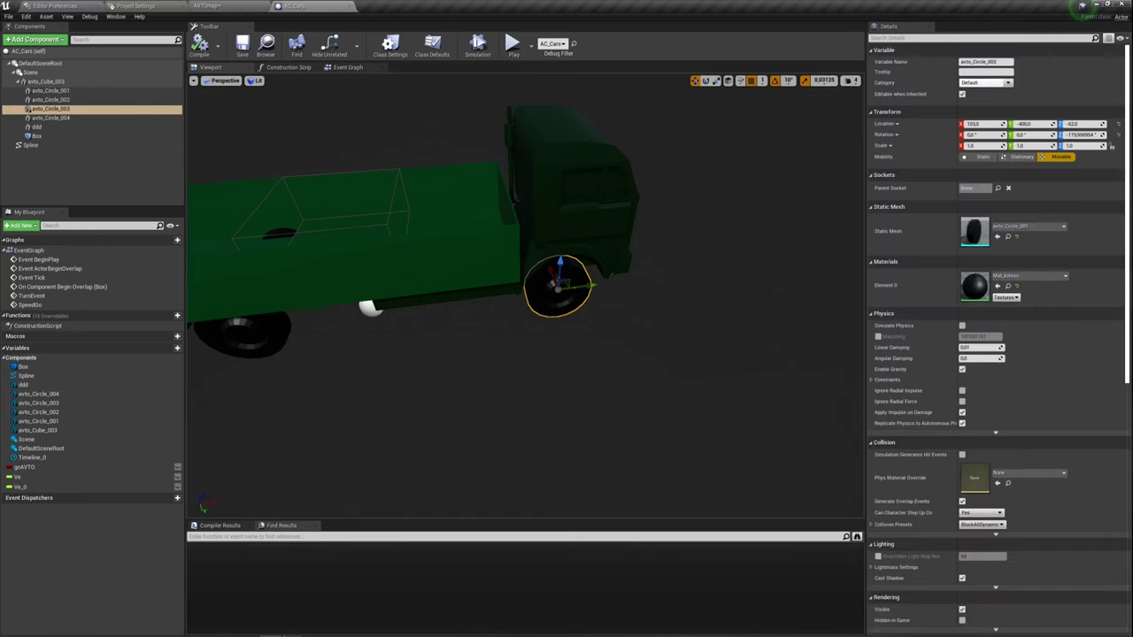
left_click(347, 68)
right_click_drag(466, 172, 552, 218)
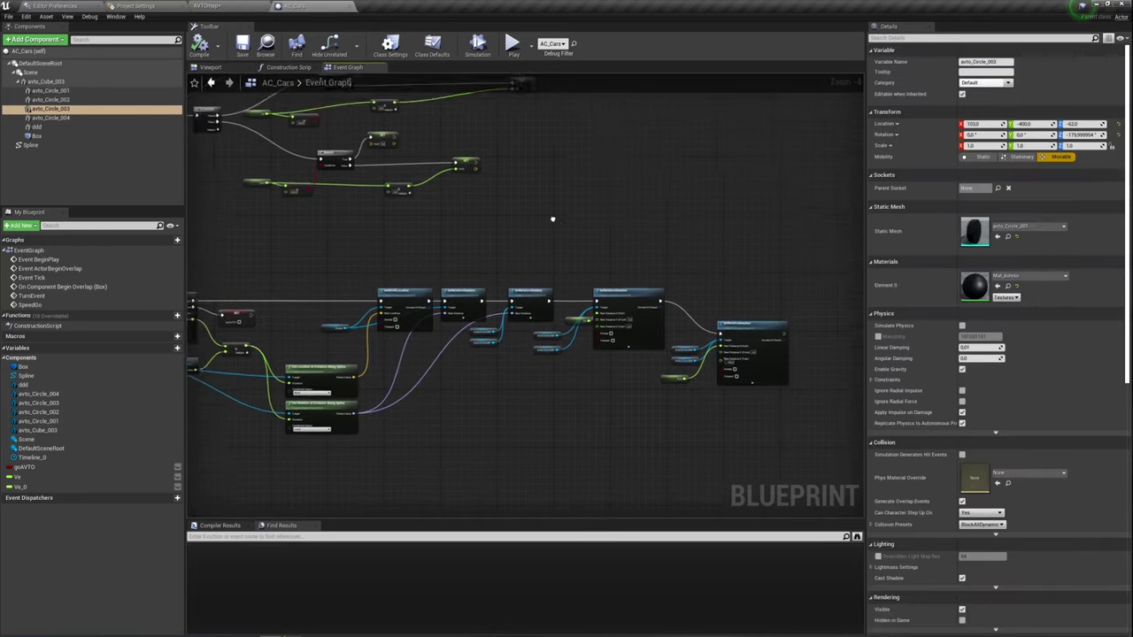
scroll(389, 223, "up", 3)
scroll(358, 308, "up", 3)
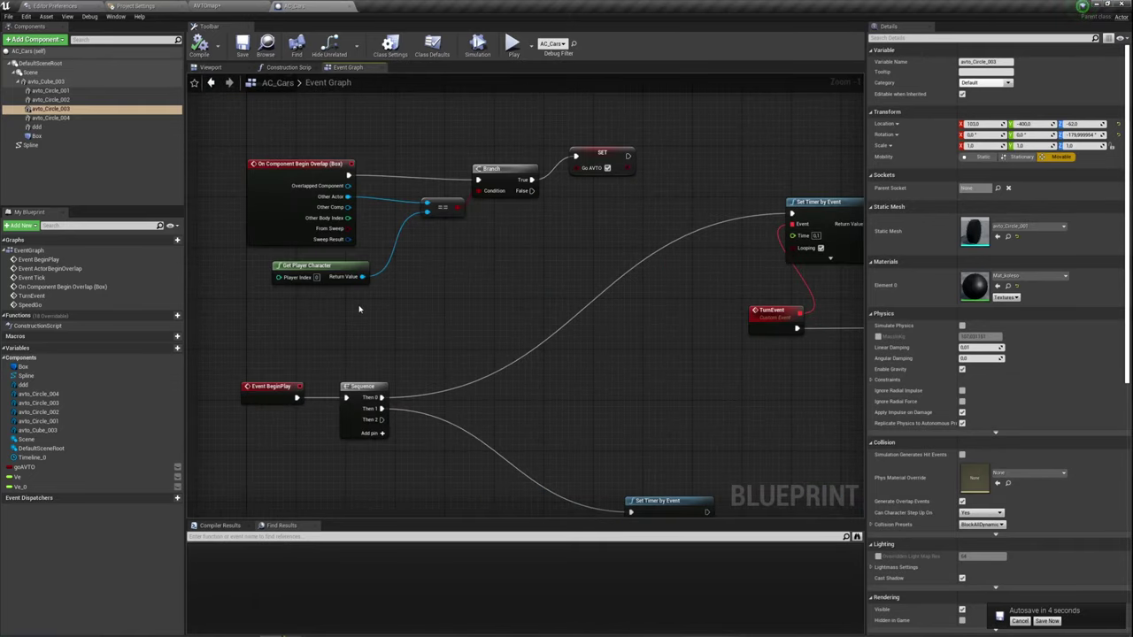
left_click_drag(457, 156, 517, 143)
key("Delete")
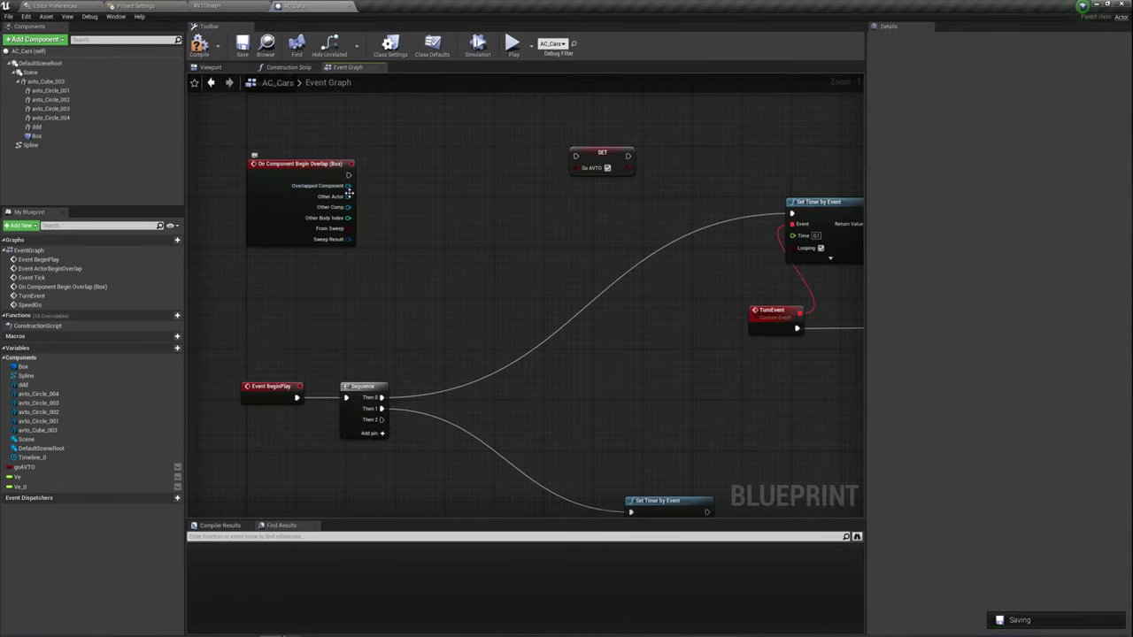
Add Cast To ThirdPersonCharacter from Other Actor and wire its success output to SET goAVTO.
left_click_drag(348, 196, 398, 184)
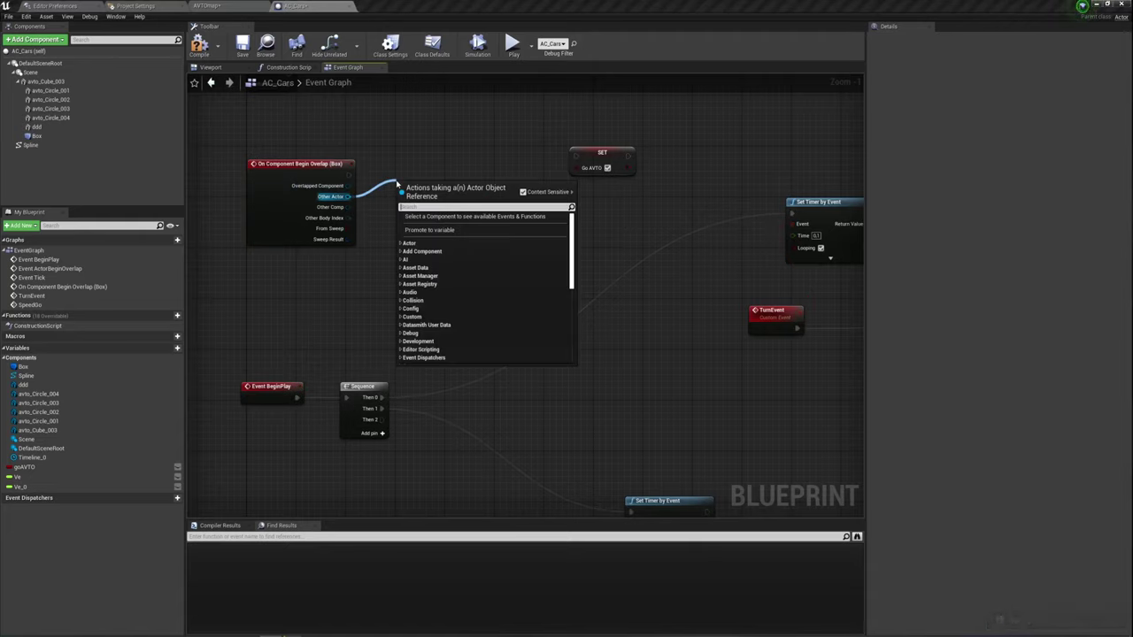
type("cast")
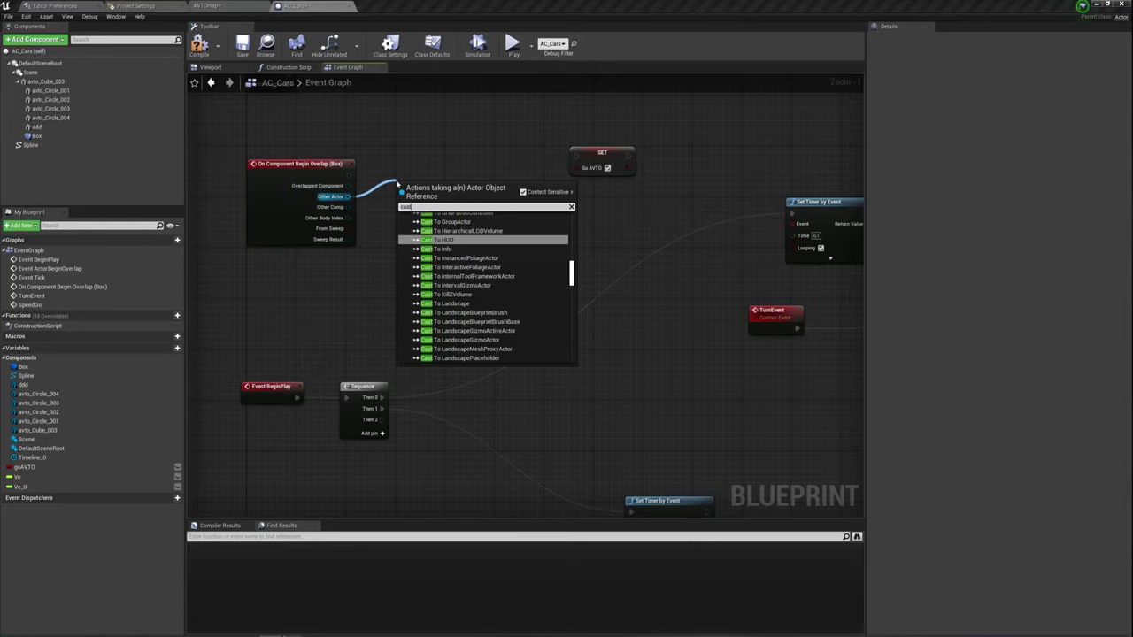
type(" th")
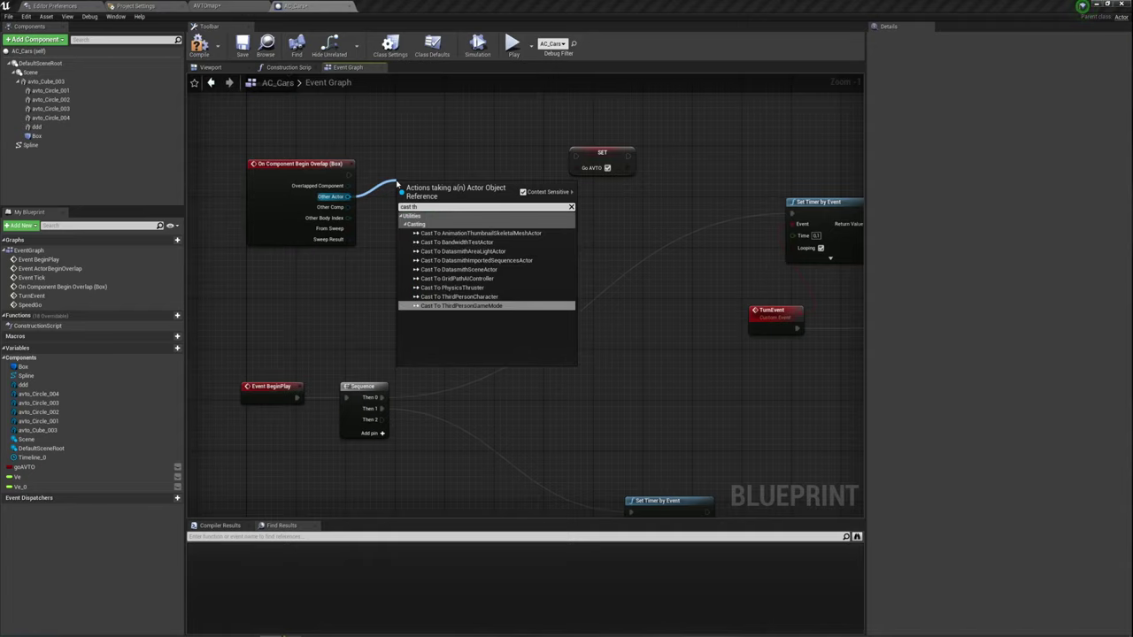
left_click(461, 297)
left_click_drag(453, 203, 428, 184)
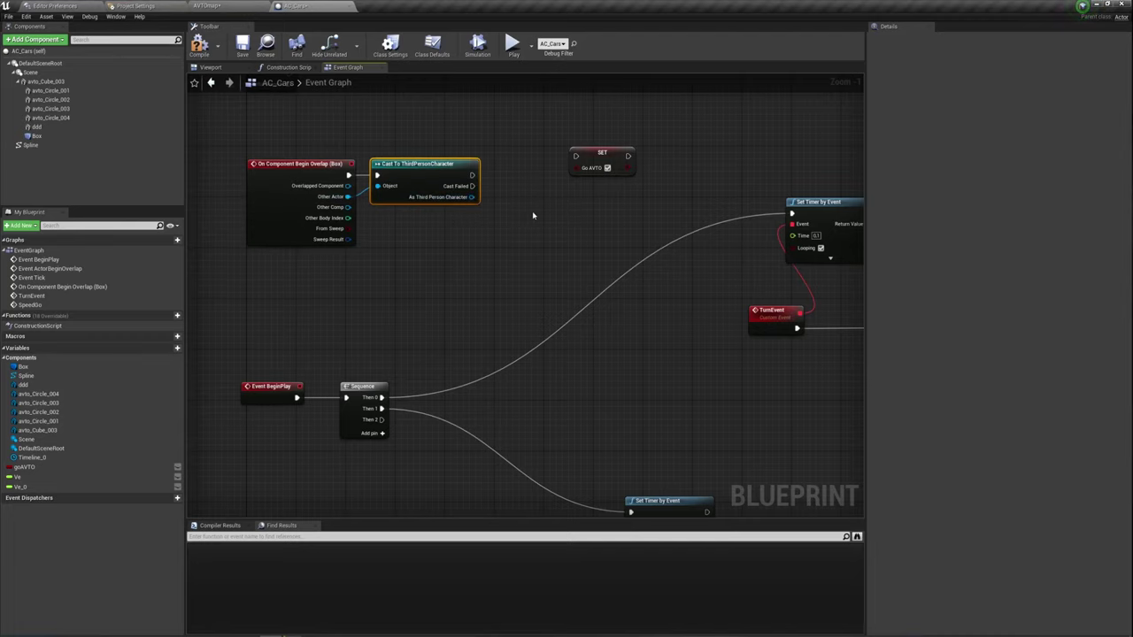
right_click_drag(532, 211, 518, 200)
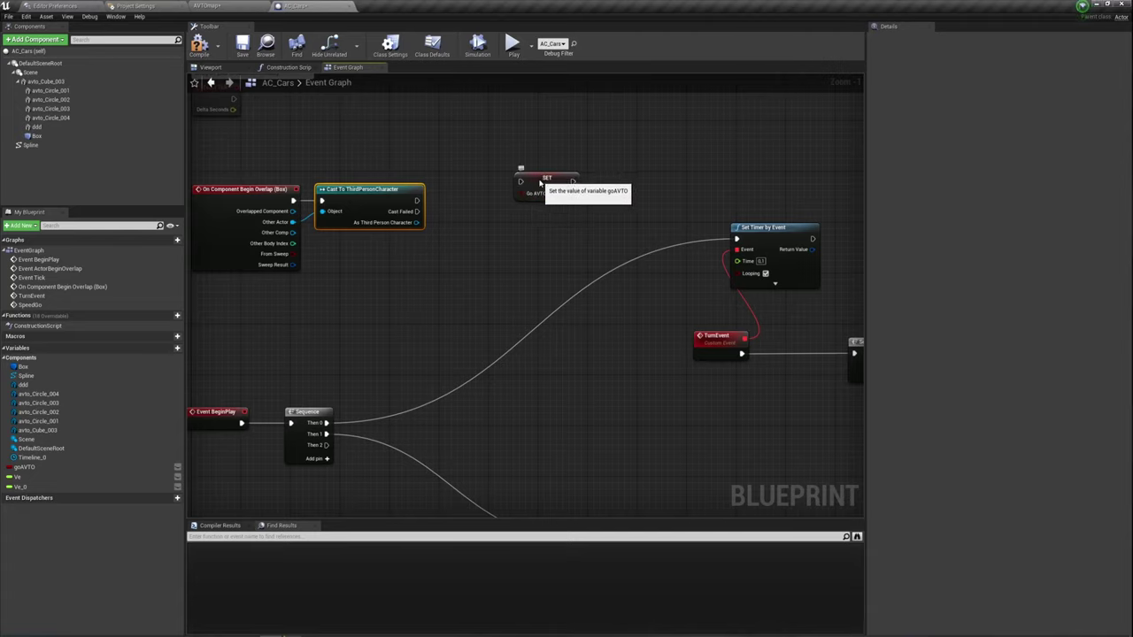
left_click_drag(520, 184, 512, 202)
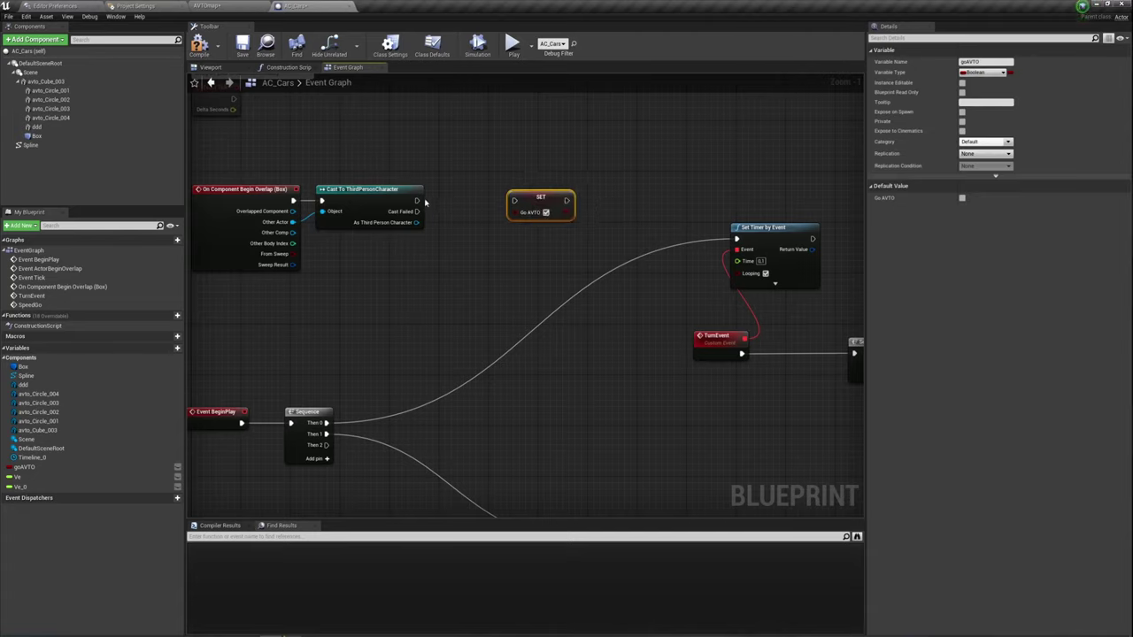
left_click_drag(417, 200, 515, 201)
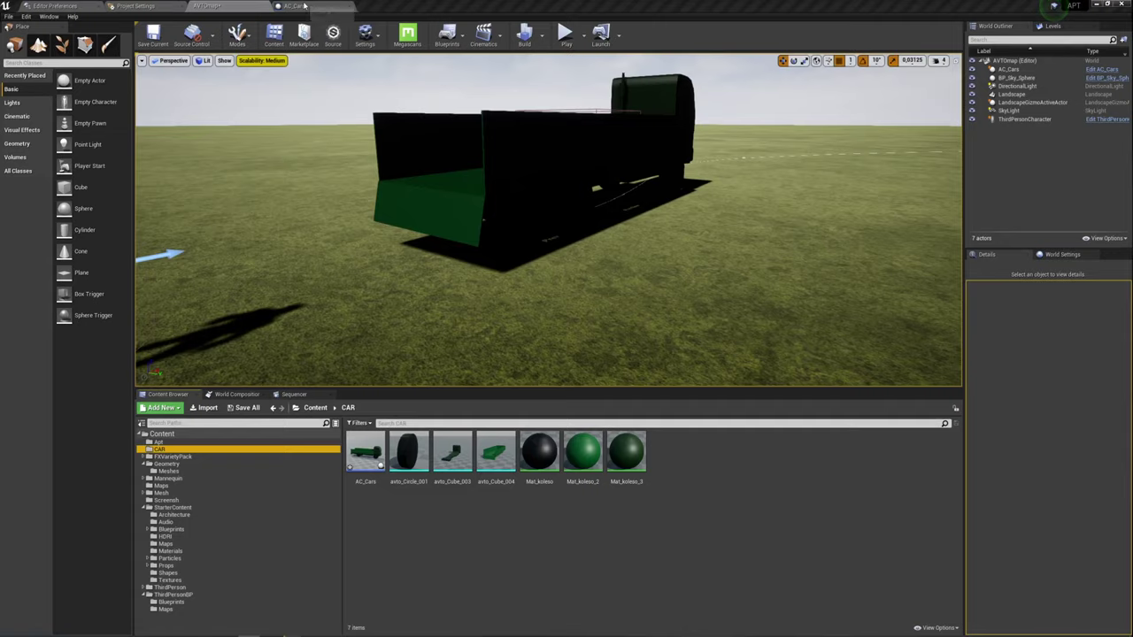
Add a Print String node after the SET goAVTO node.
left_click(304, 6)
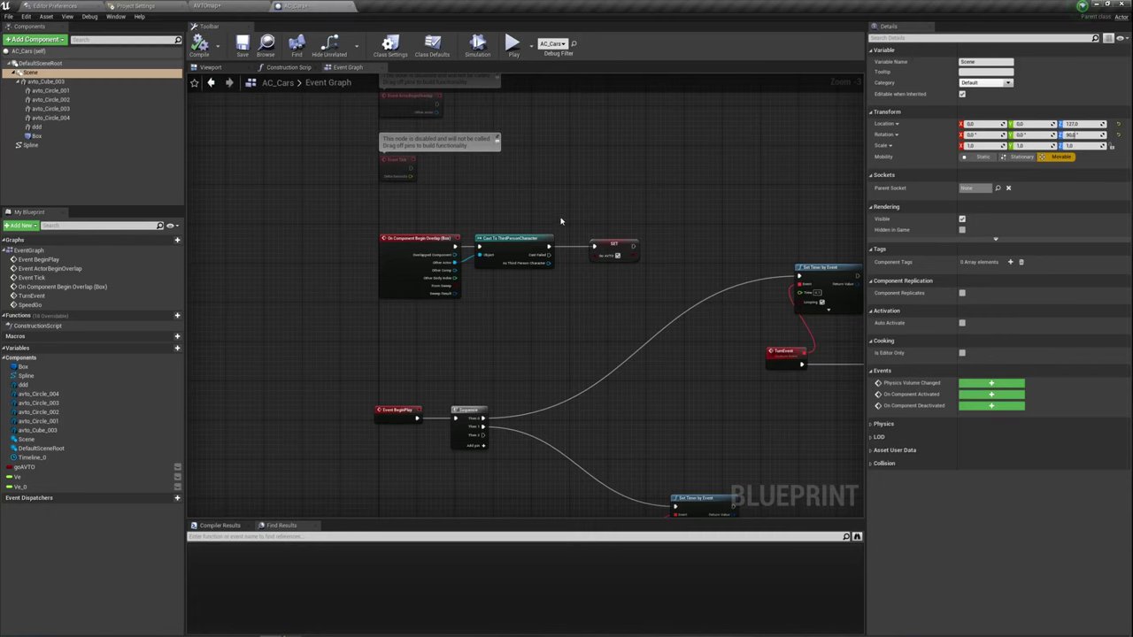
scroll(560, 221, "up", 1)
scroll(528, 352, "up", 2)
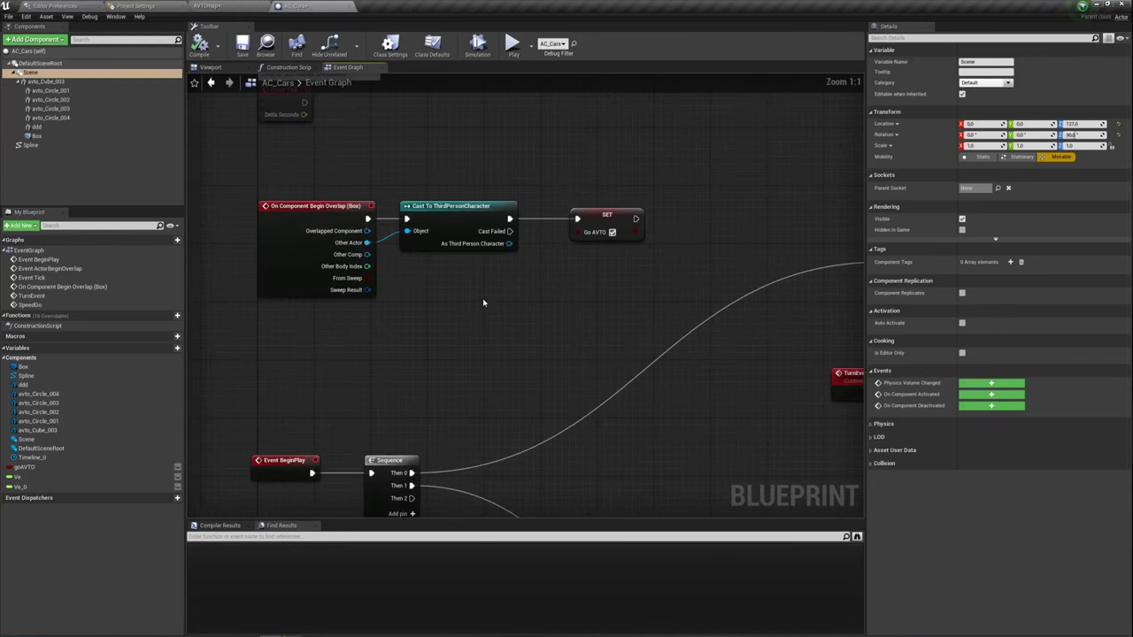
right_click_drag(484, 303, 429, 268)
left_click_drag(332, 111, 680, 283)
right_click_drag(680, 284, 591, 306)
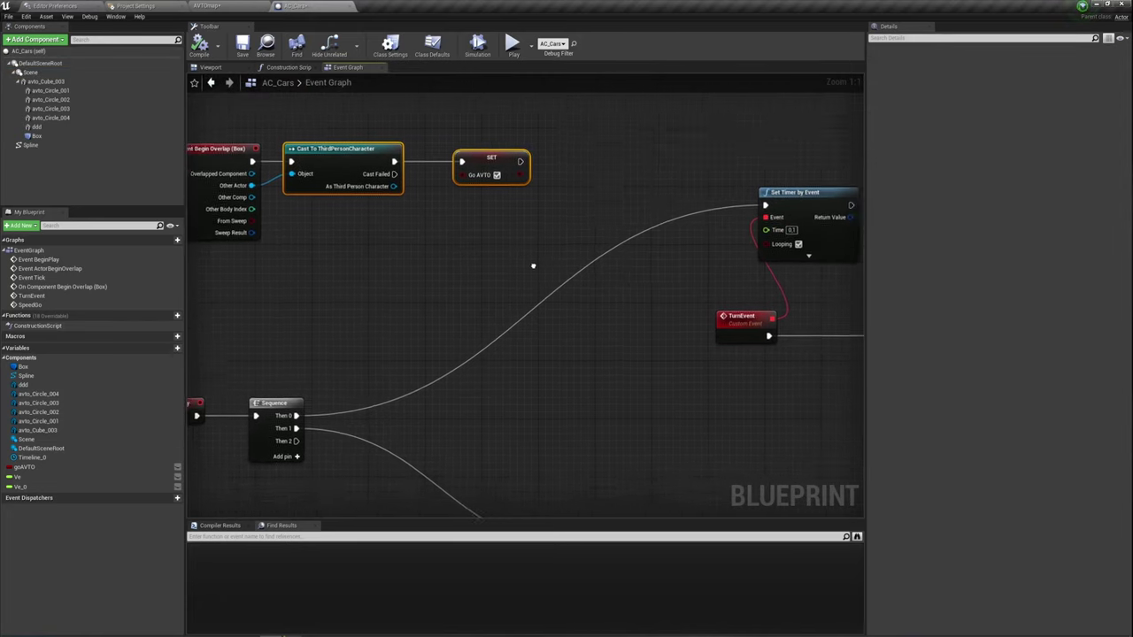
left_click_drag(493, 209, 563, 194)
type("pri")
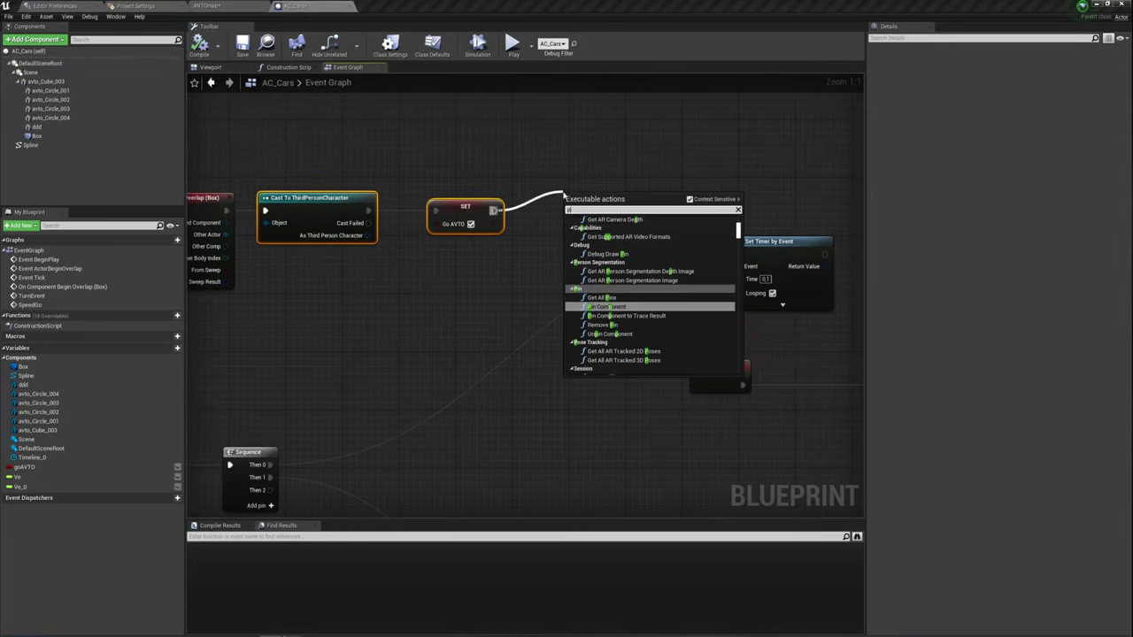
key("Return")
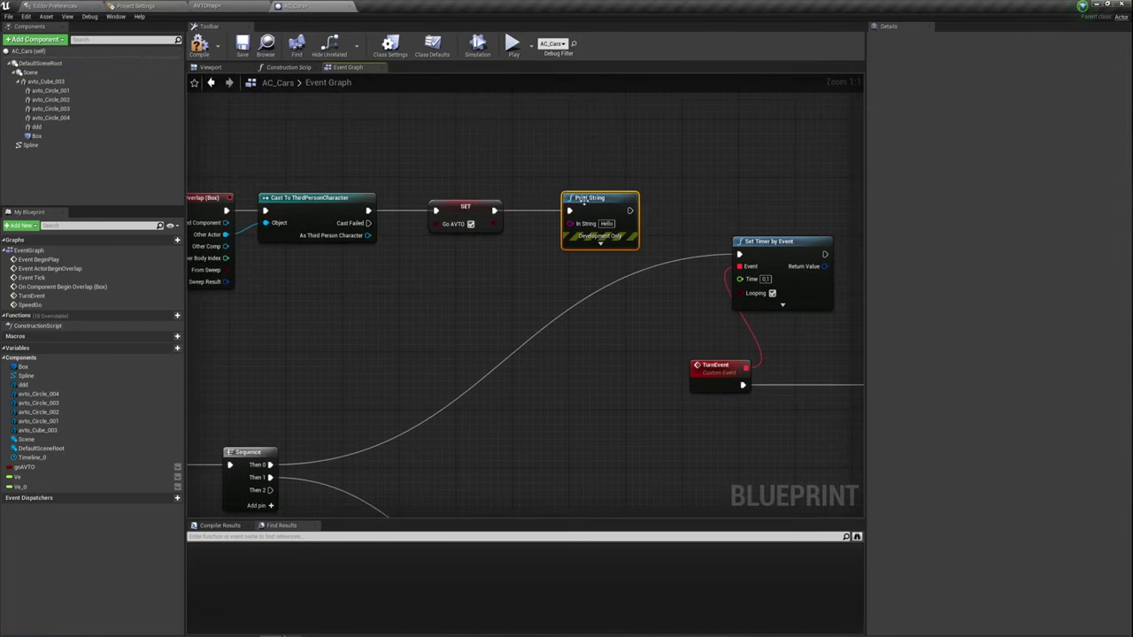
Check Looping on the SpeedGo timer and frame the whole graph.
right_click_drag(482, 408, 475, 183)
right_click_drag(475, 332, 442, 183)
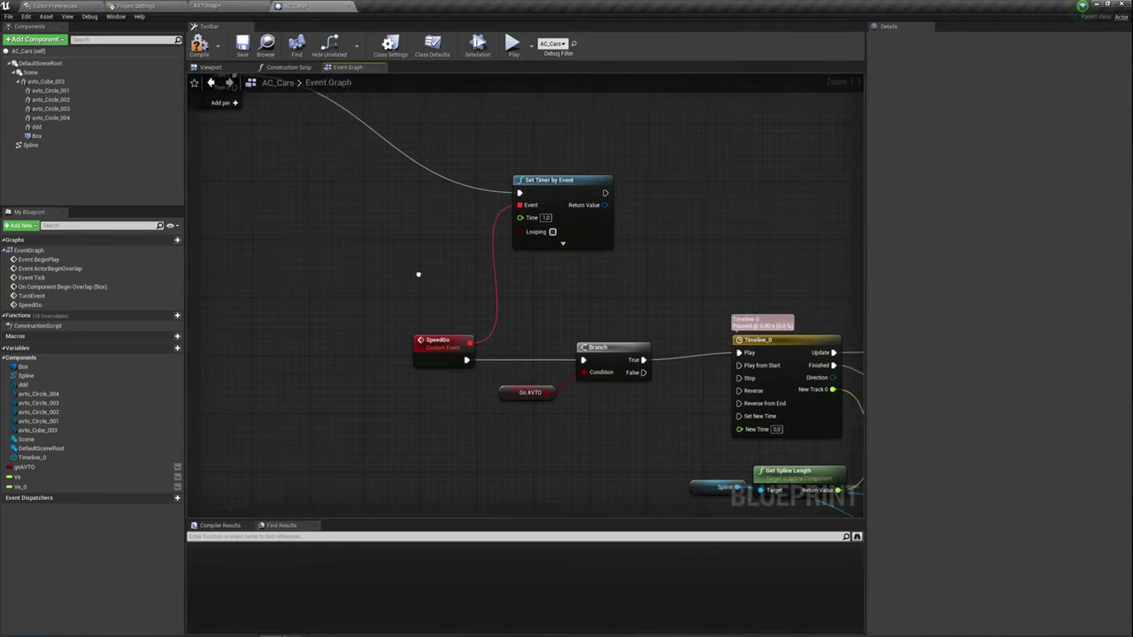
right_click_drag(416, 270, 321, 292)
left_click(455, 248)
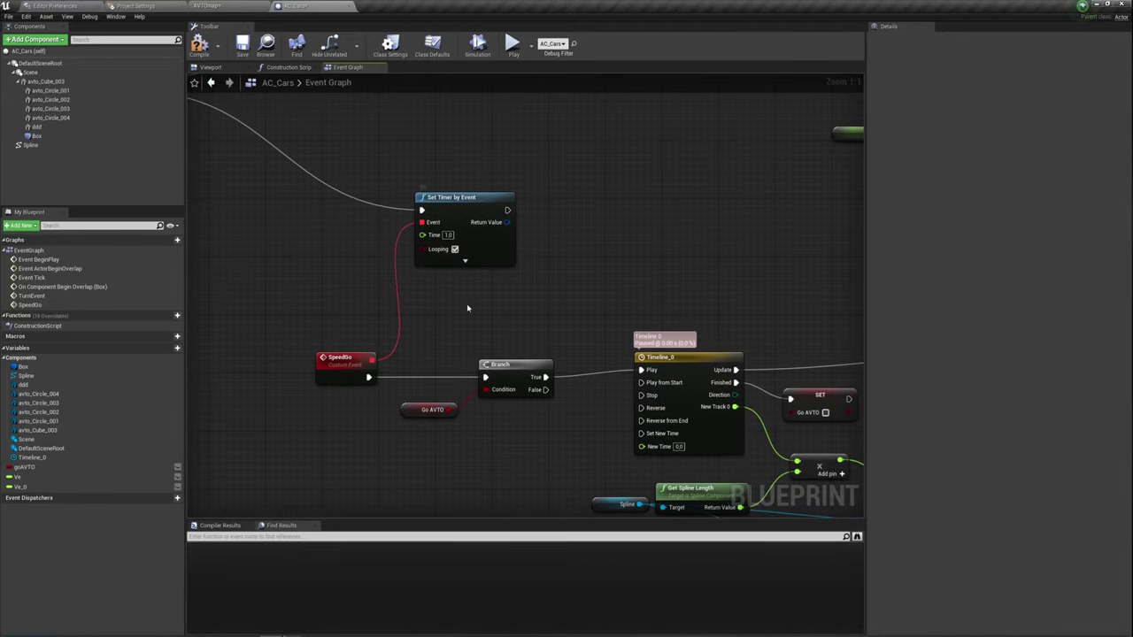
mouse_move(443, 287)
right_mouse_down()
mouse_move(574, 406)
mouse_move(587, 326)
right_mouse_up()
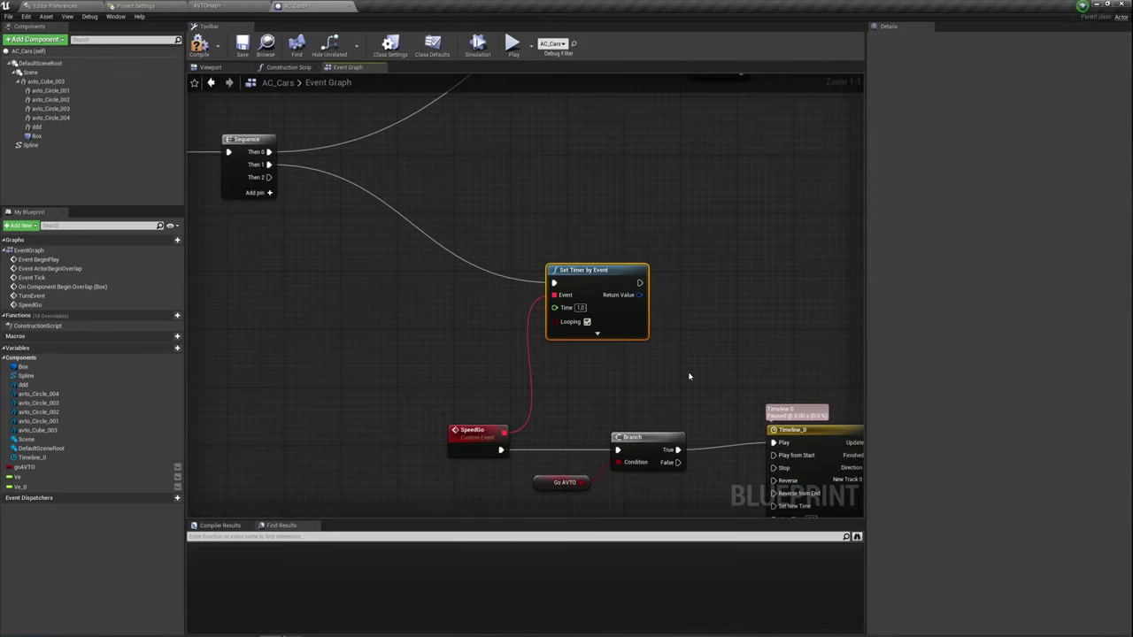
right_click_drag(568, 380, 550, 396)
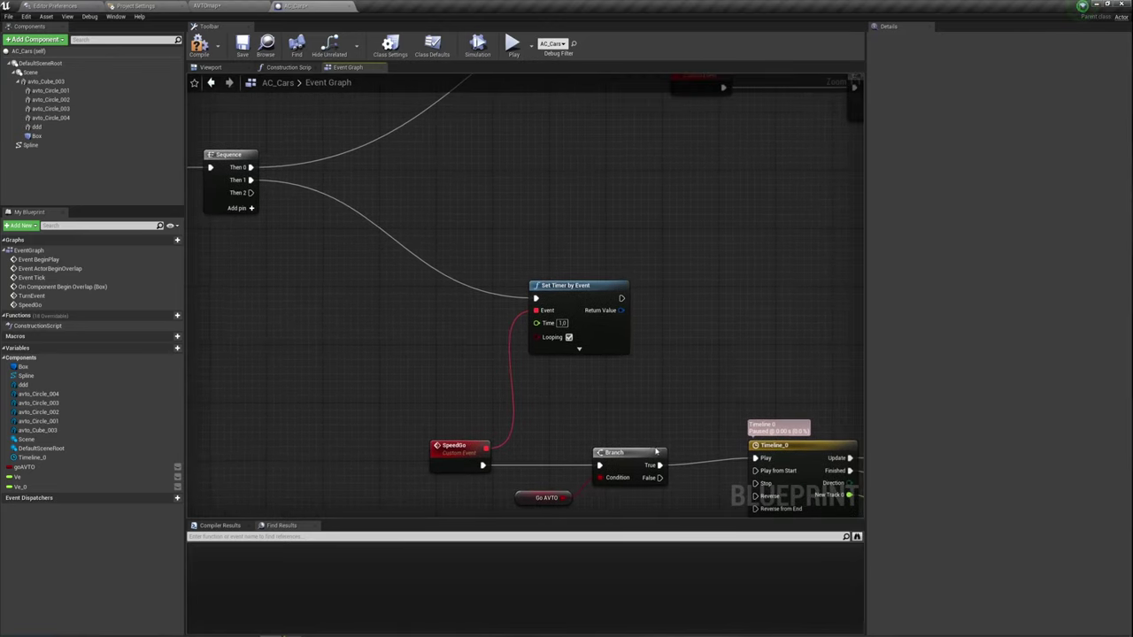
mouse_move(655, 452)
right_mouse_down()
mouse_move(481, 374)
mouse_move(670, 463)
right_mouse_up()
scroll(670, 463, "down", 2)
right_click_drag(623, 345, 597, 447)
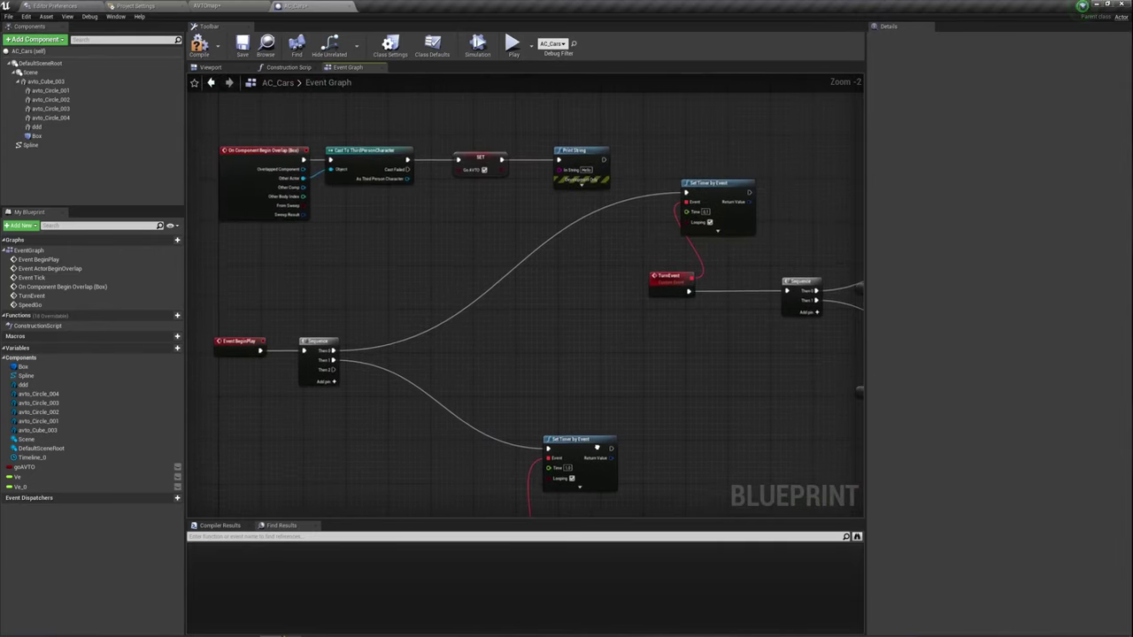
scroll(575, 392, "down", 1)
right_click_drag(394, 271, 382, 239)
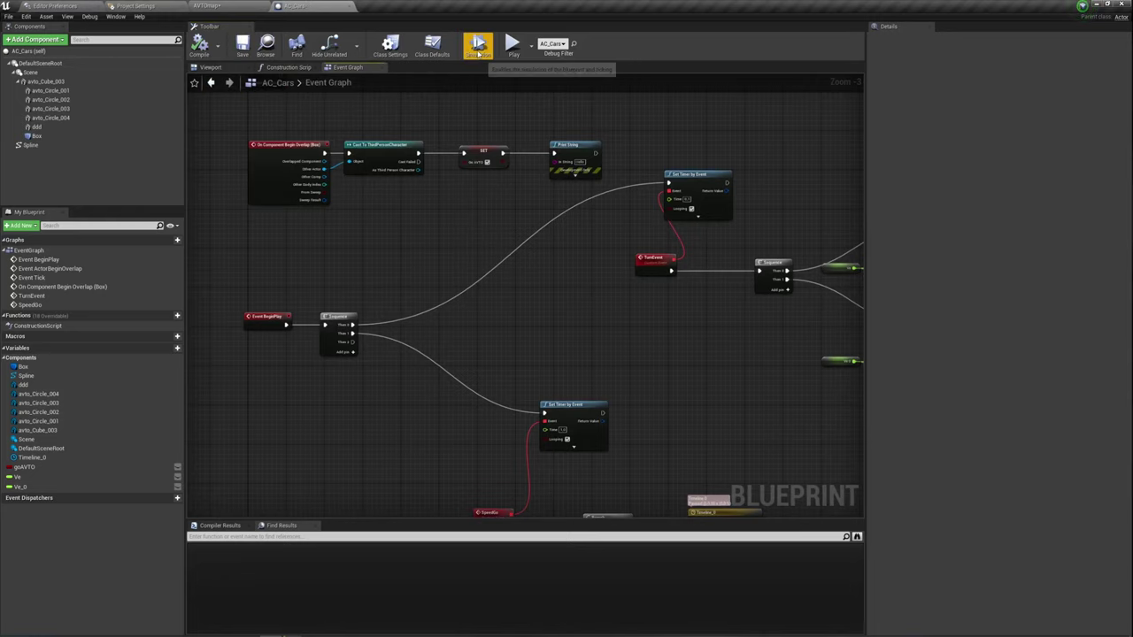
right_click_drag(623, 382, 624, 365)
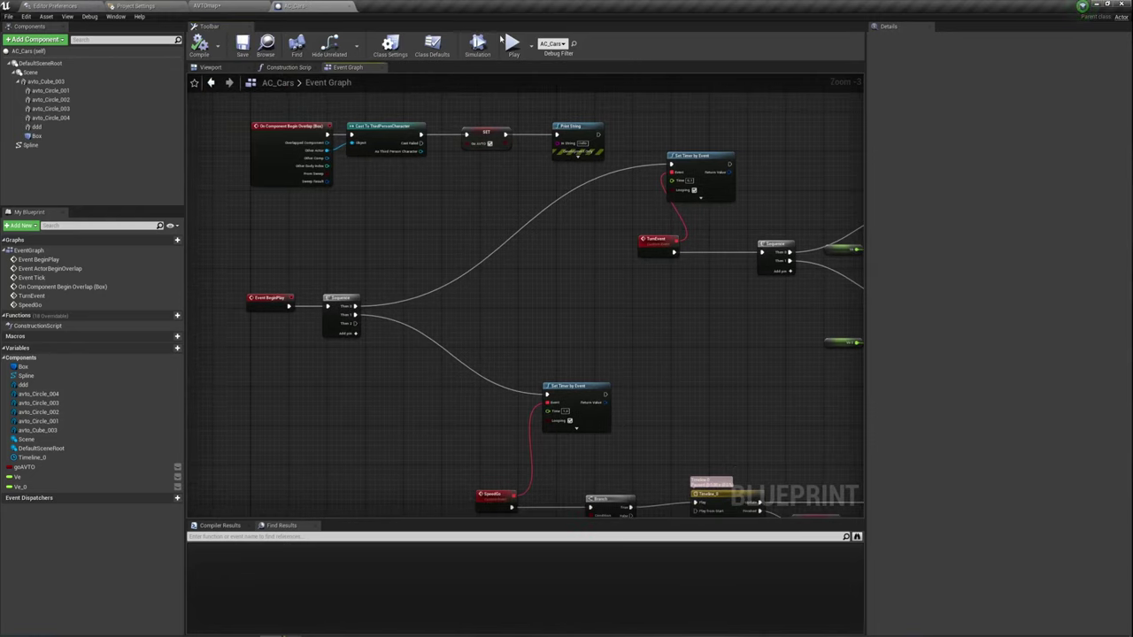
left_click(514, 46)
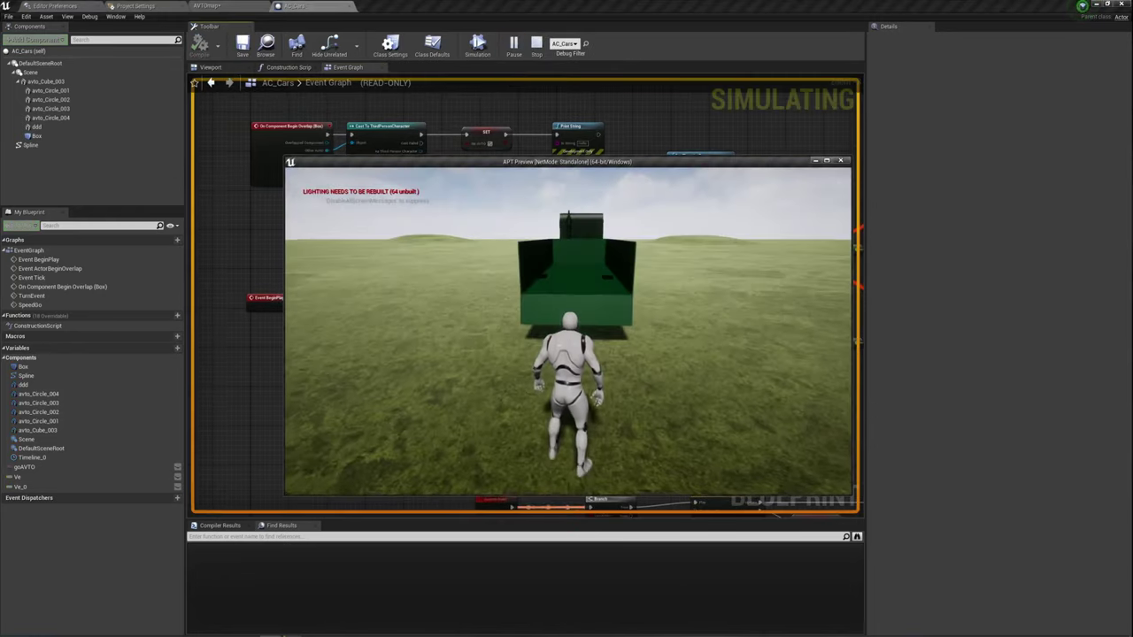
key("w")
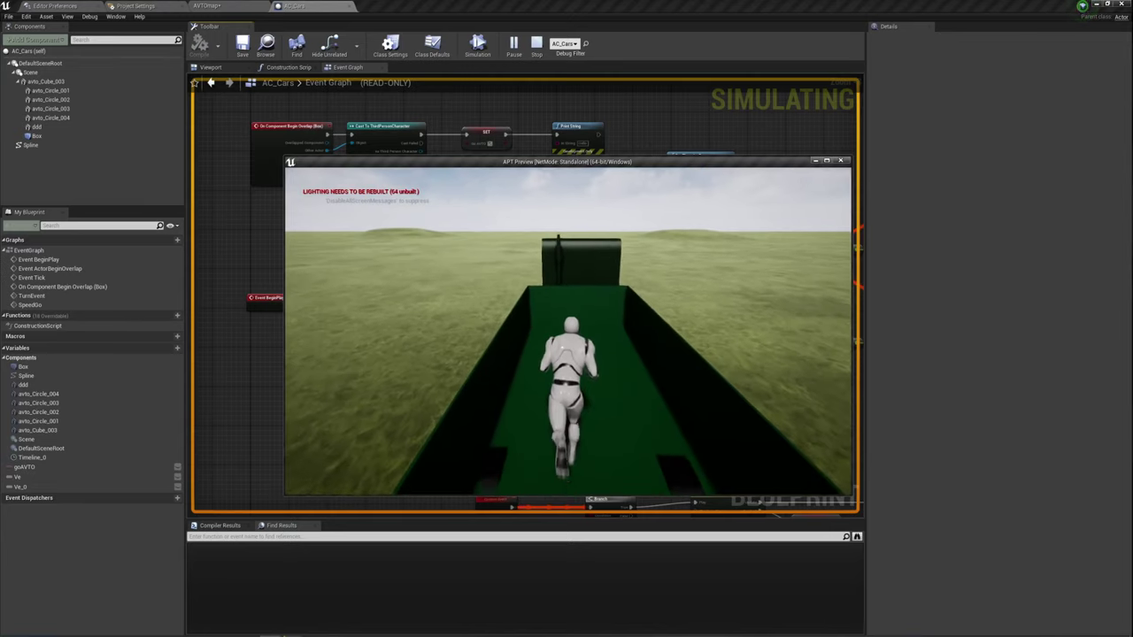
key("s")
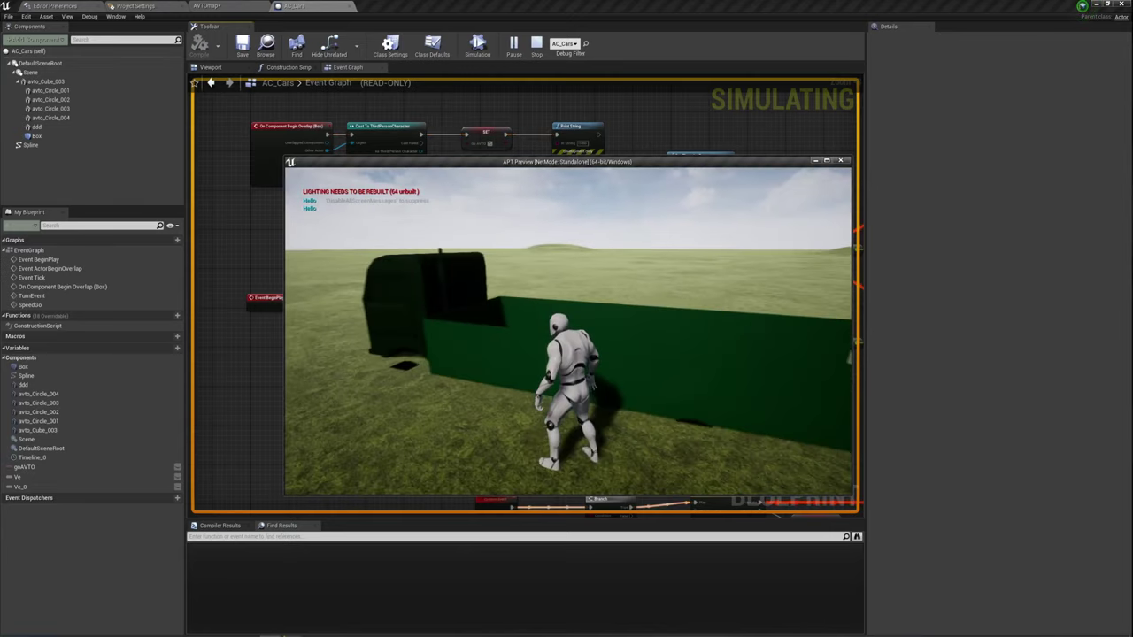
key("s")
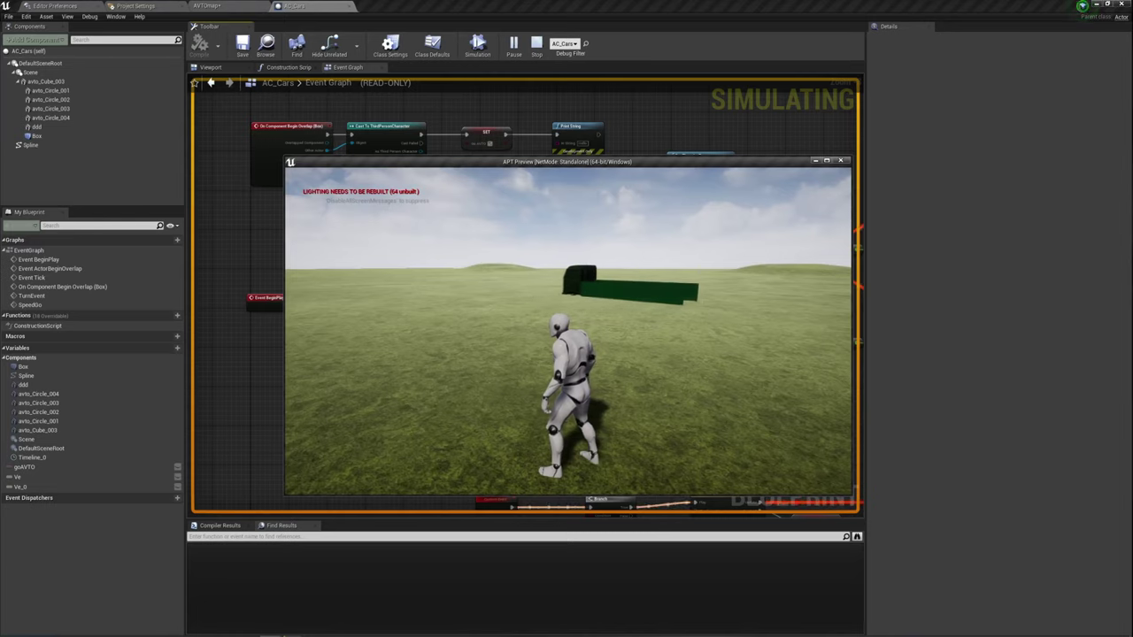
key("s")
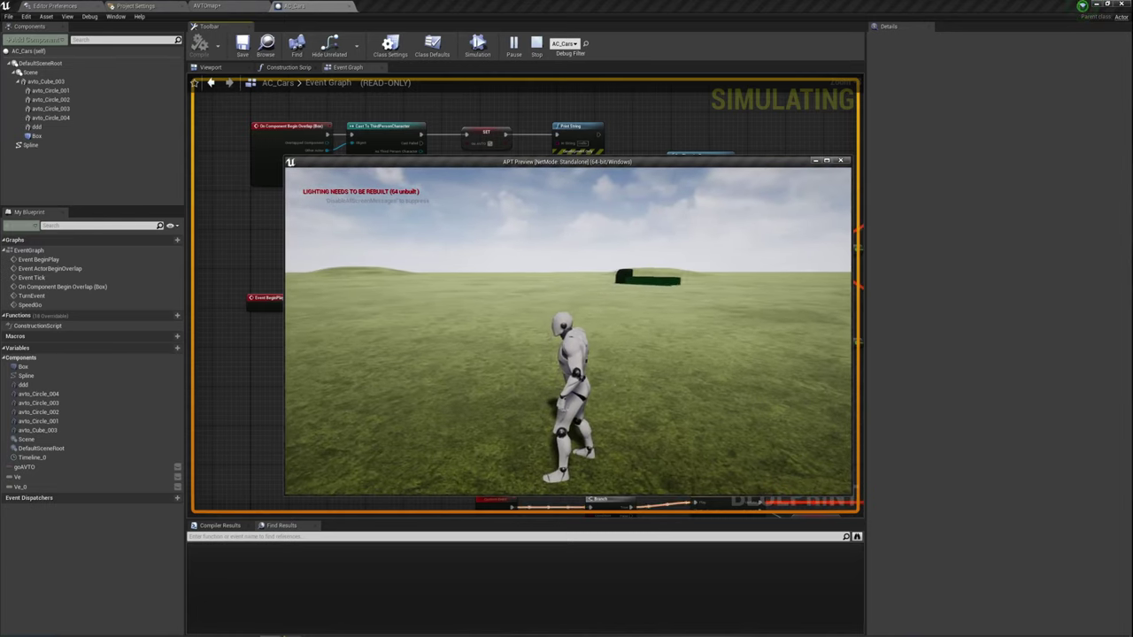
key("s")
key("Escape")
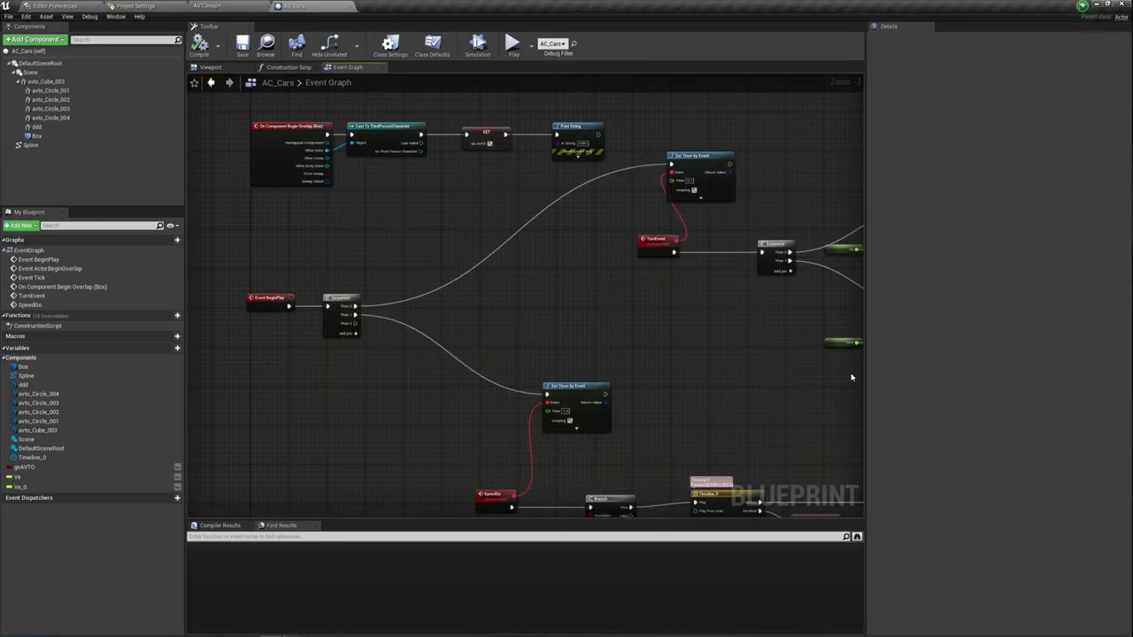
Rotate the truck body mesh avto_Cube_003 to 90 degrees around Z.
left_click(30, 72)
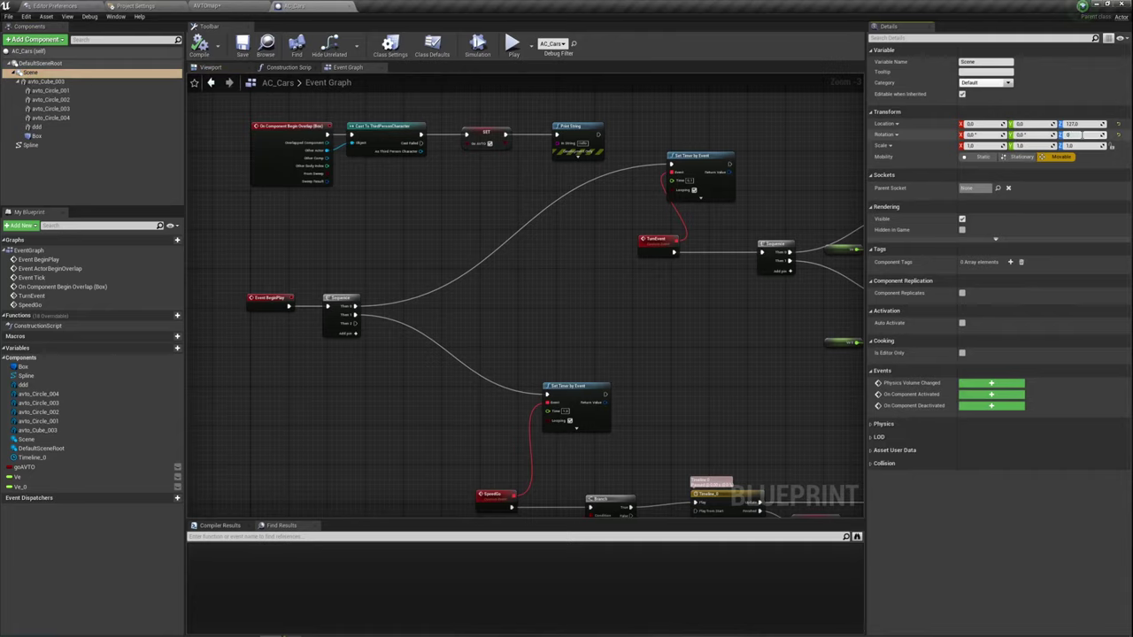
left_click(226, 71)
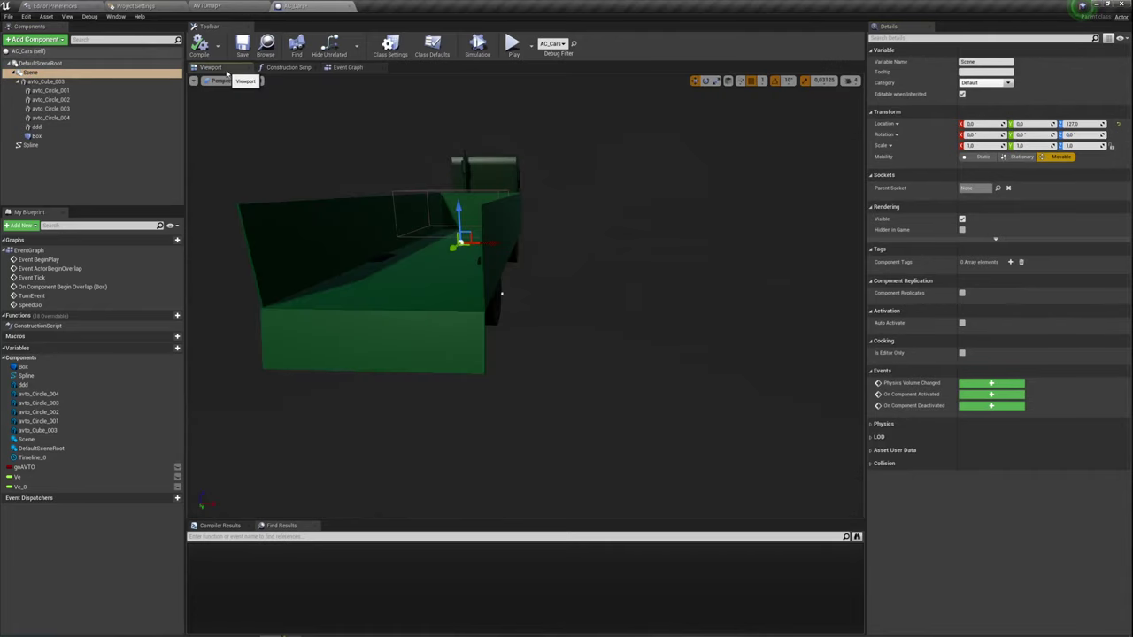
left_click(44, 82)
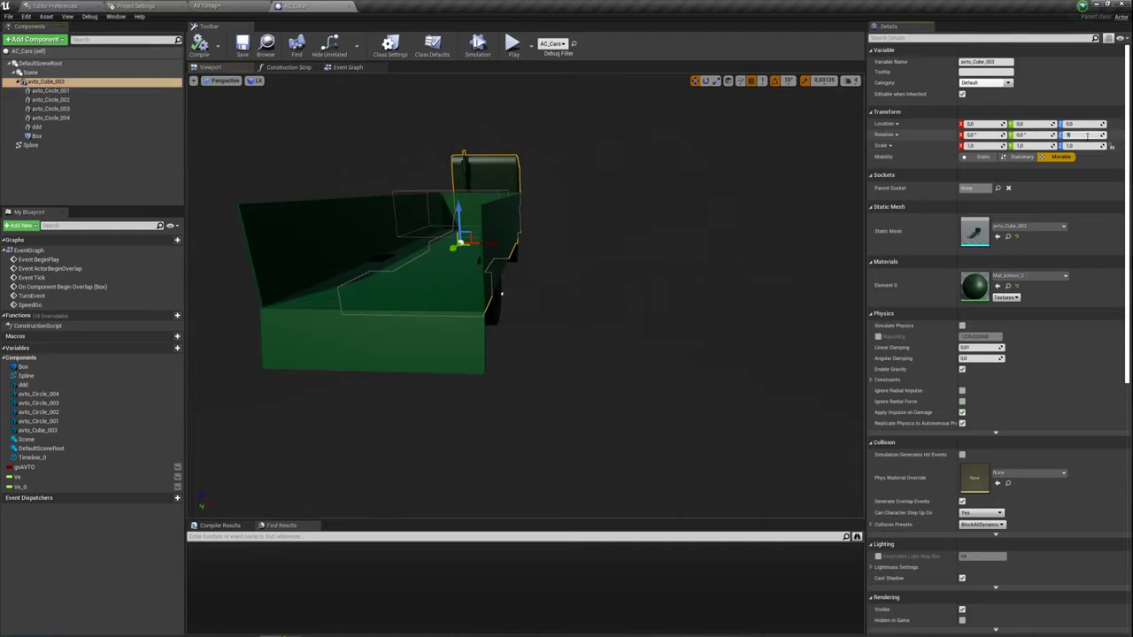
type("90")
key("Return")
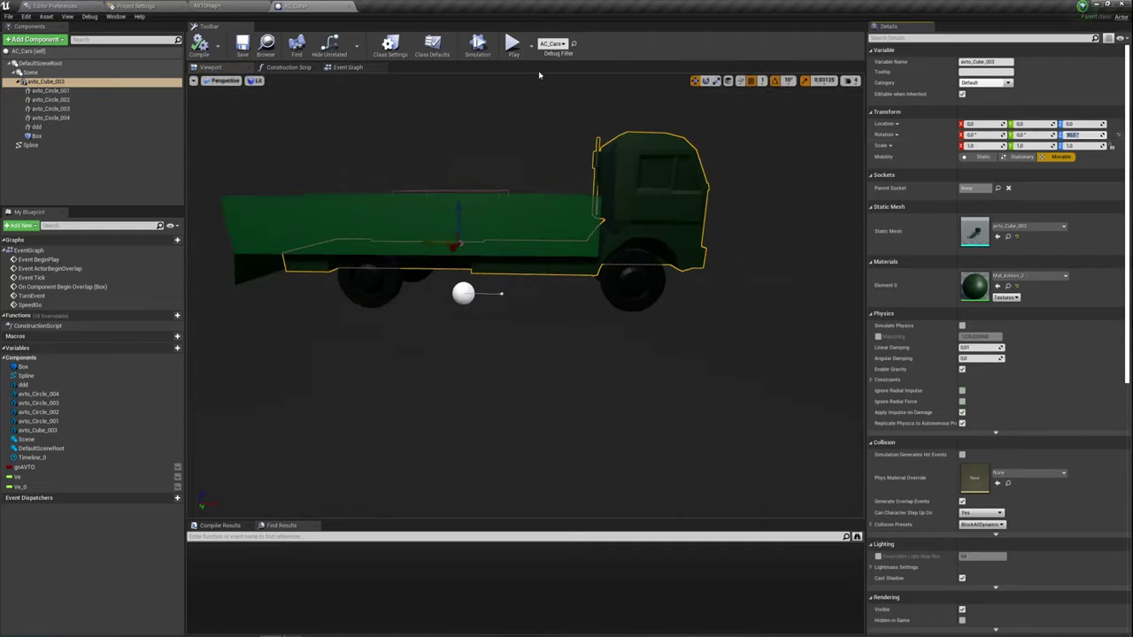
Compile, then play-test walking the character onto the truck bed, stopping with Esc.
left_click(200, 44)
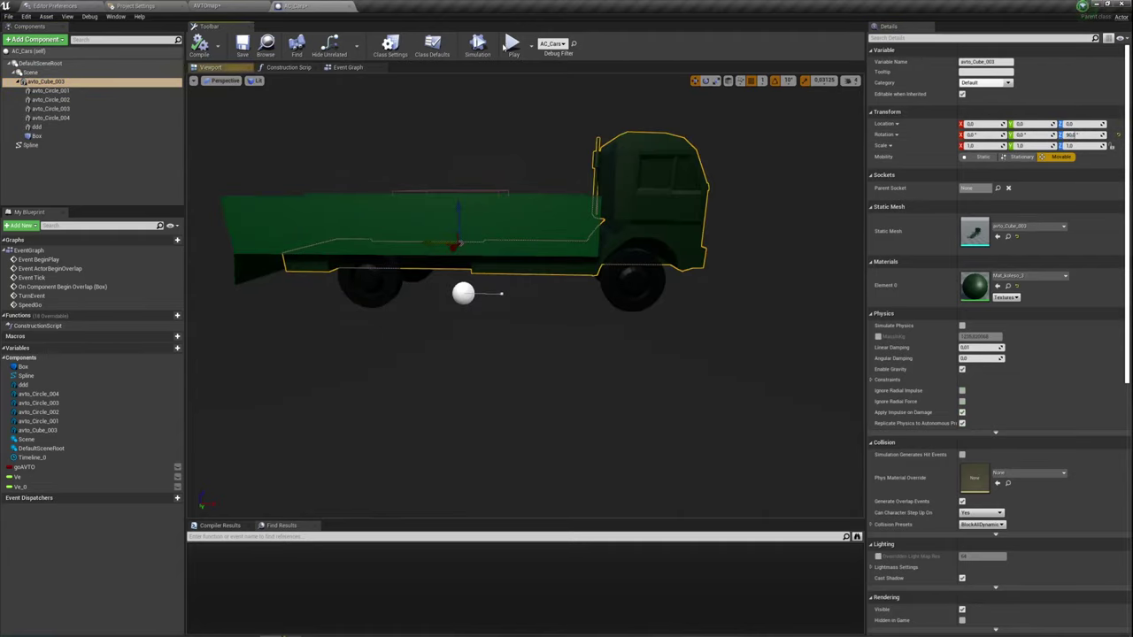
left_click(514, 44)
key("w")
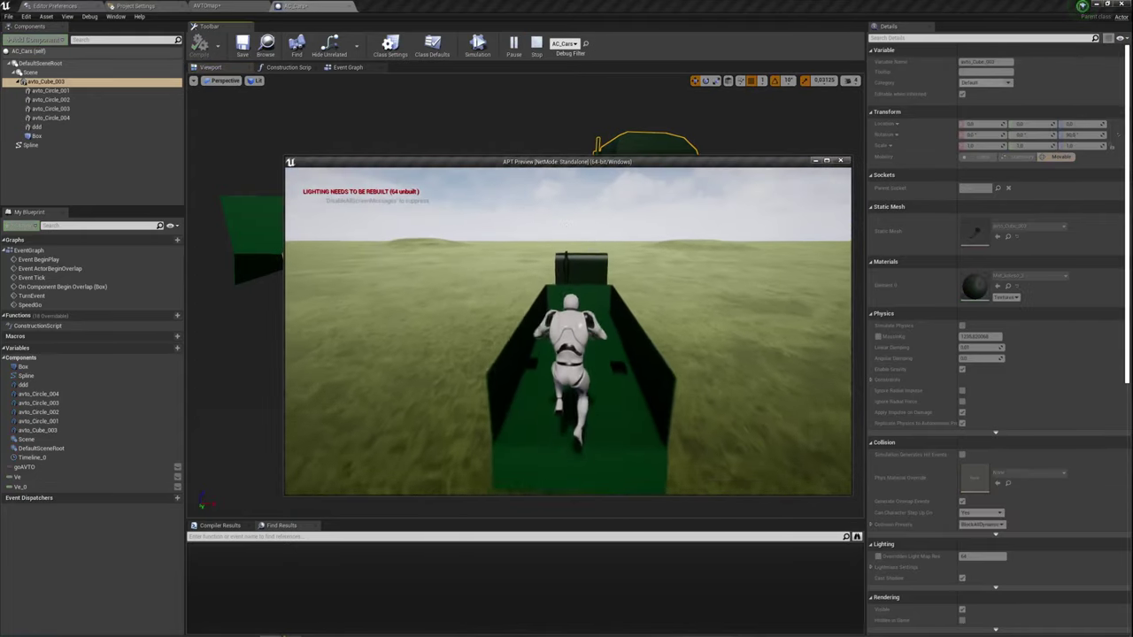
key("w")
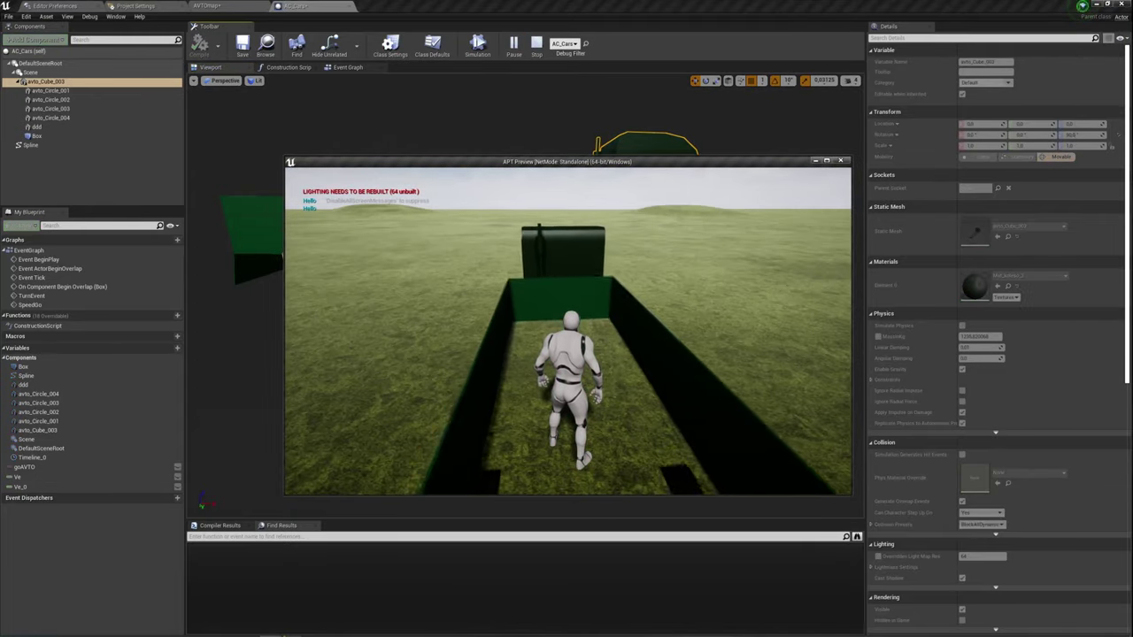
key("Escape")
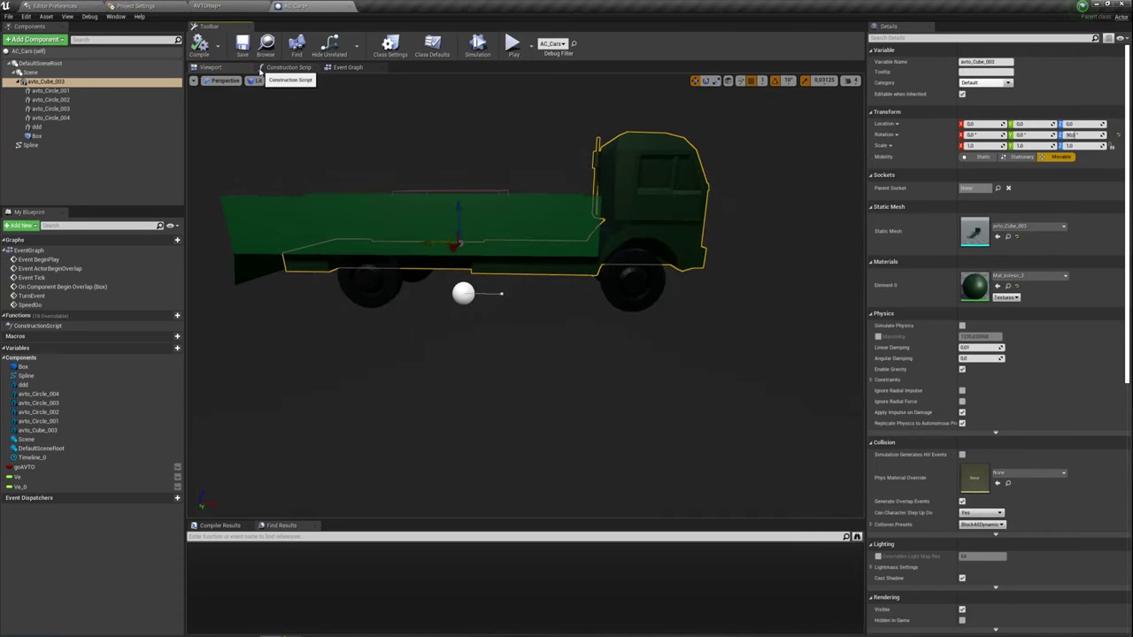
In the Event Graph, zoom to SetWorldLocation and open its New Location pin's options.
left_click(347, 67)
scroll(586, 157, "up", 2)
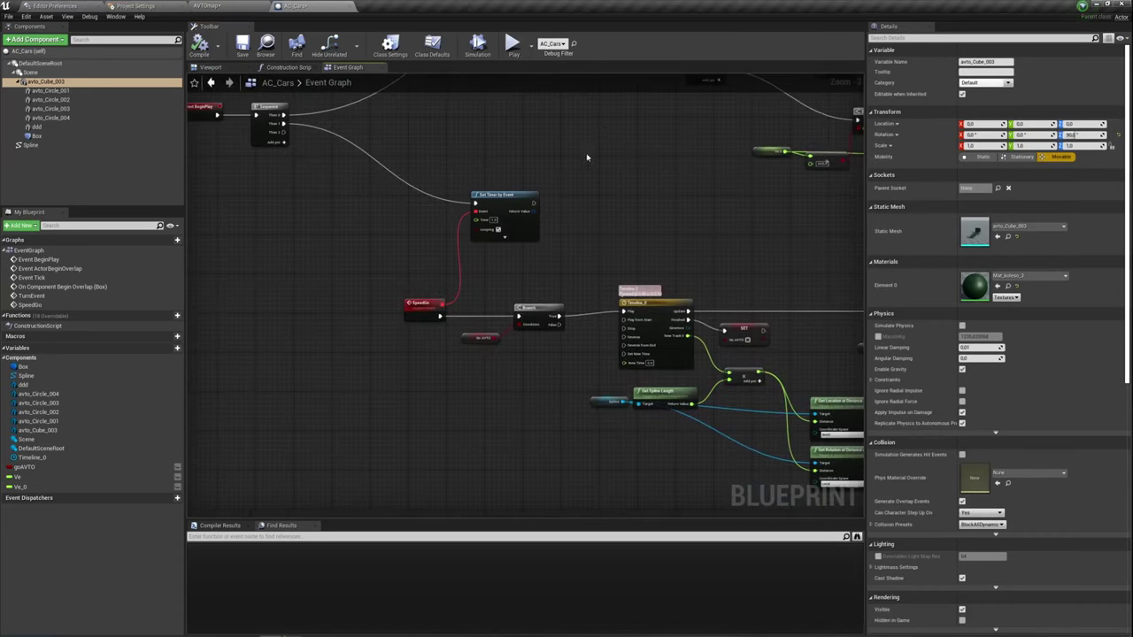
scroll(586, 158, "down", 3)
scroll(460, 331, "up", 3)
scroll(471, 127, "down", 1)
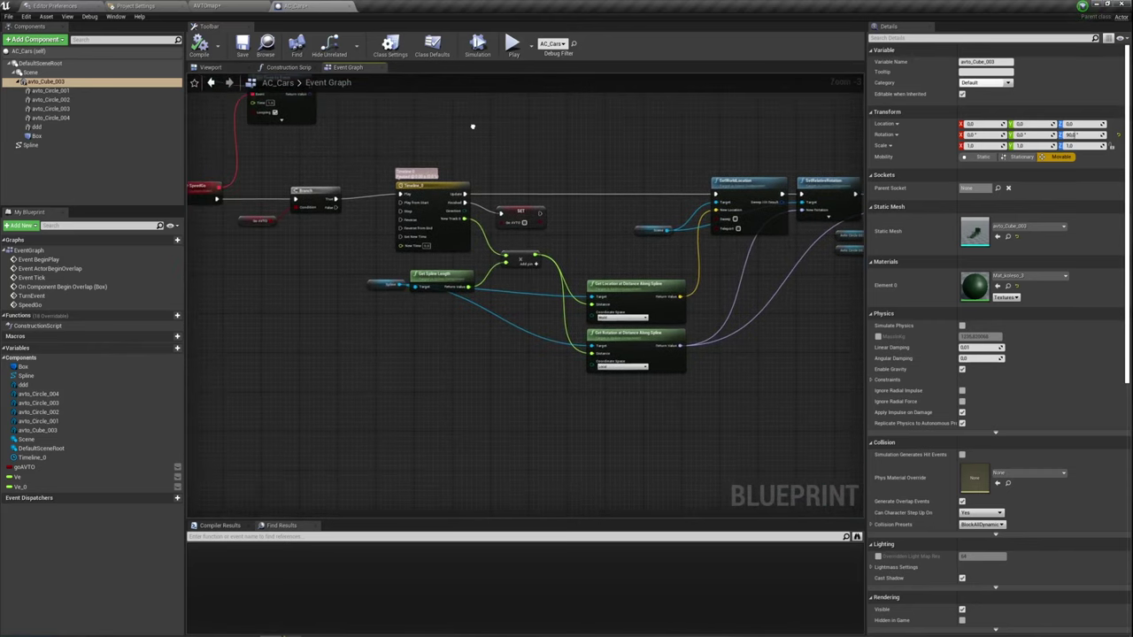
scroll(471, 126, "up", 1)
scroll(548, 225, "down", 1)
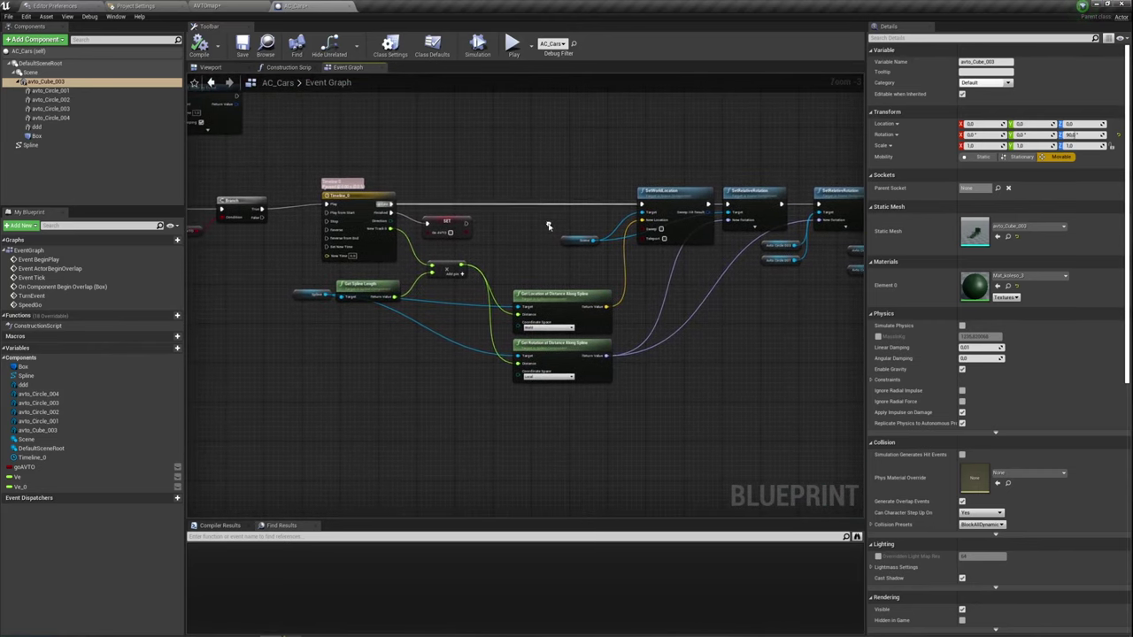
scroll(548, 225, "up", 2)
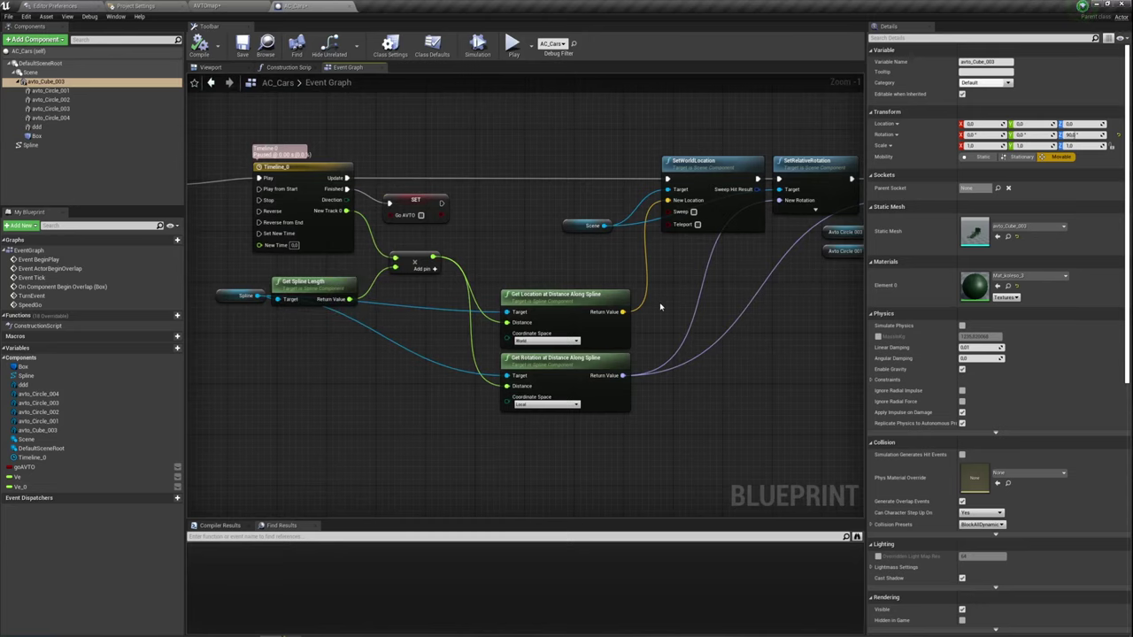
right_click_drag(659, 307, 561, 350)
right_click(593, 247)
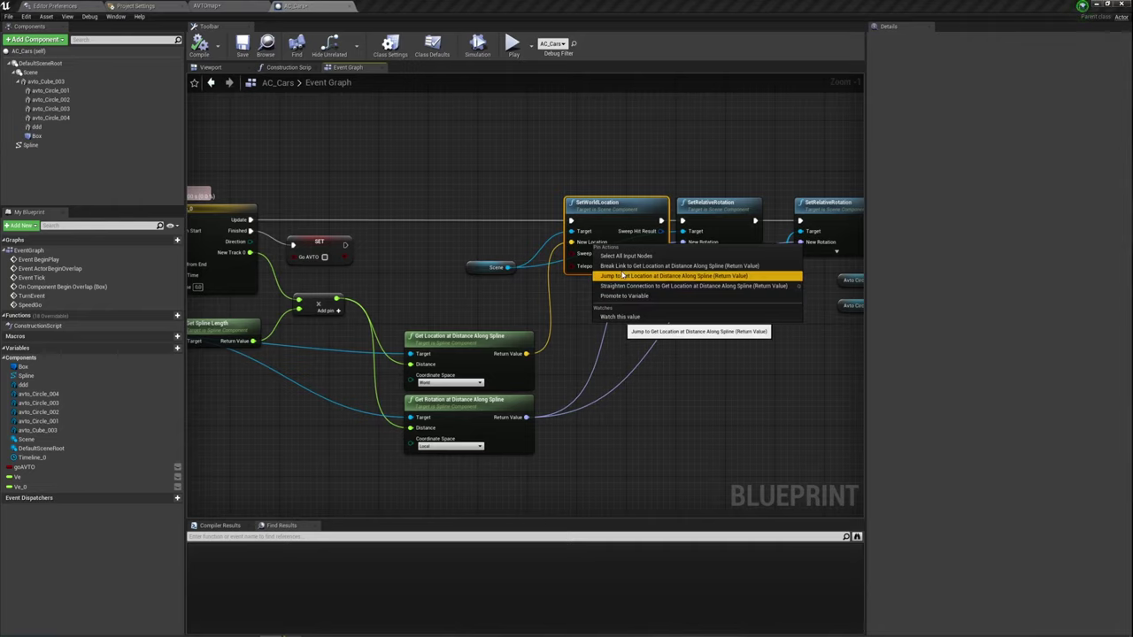
Zoom out to centre the whole node network, briefly checking the 3D view.
scroll(668, 319, "down", 5)
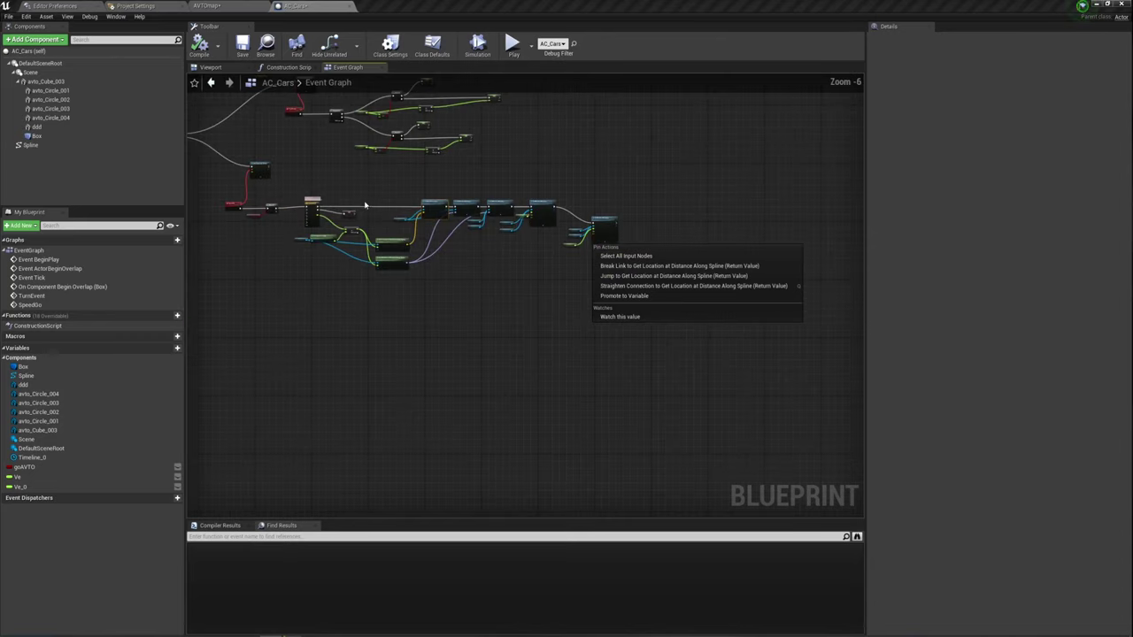
right_click_drag(668, 319, 534, 321)
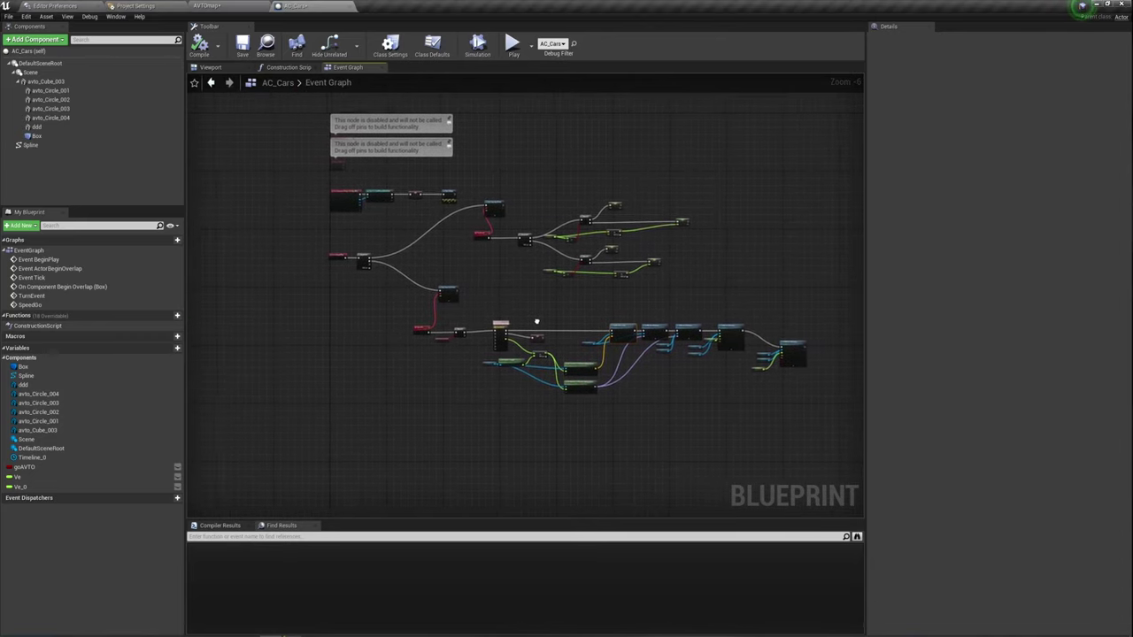
left_click(208, 68)
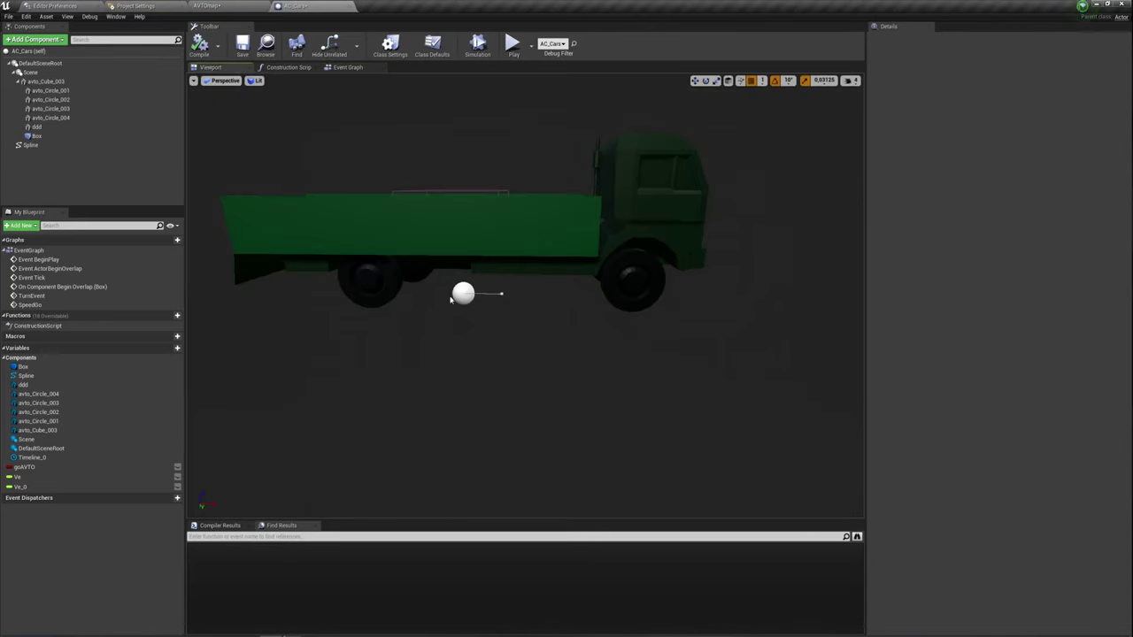
left_click(347, 67)
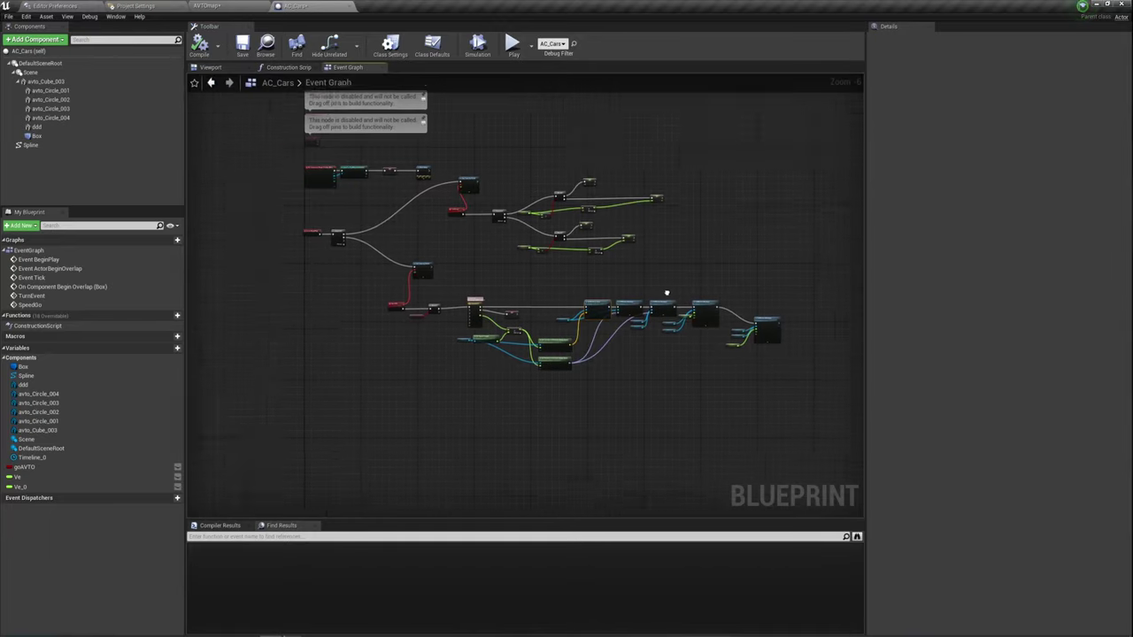
scroll(578, 313, "up", 5)
Break New Location's link, split it and Get Location's Return Value, then wire X and Y across.
right_click_drag(578, 313, 546, 261)
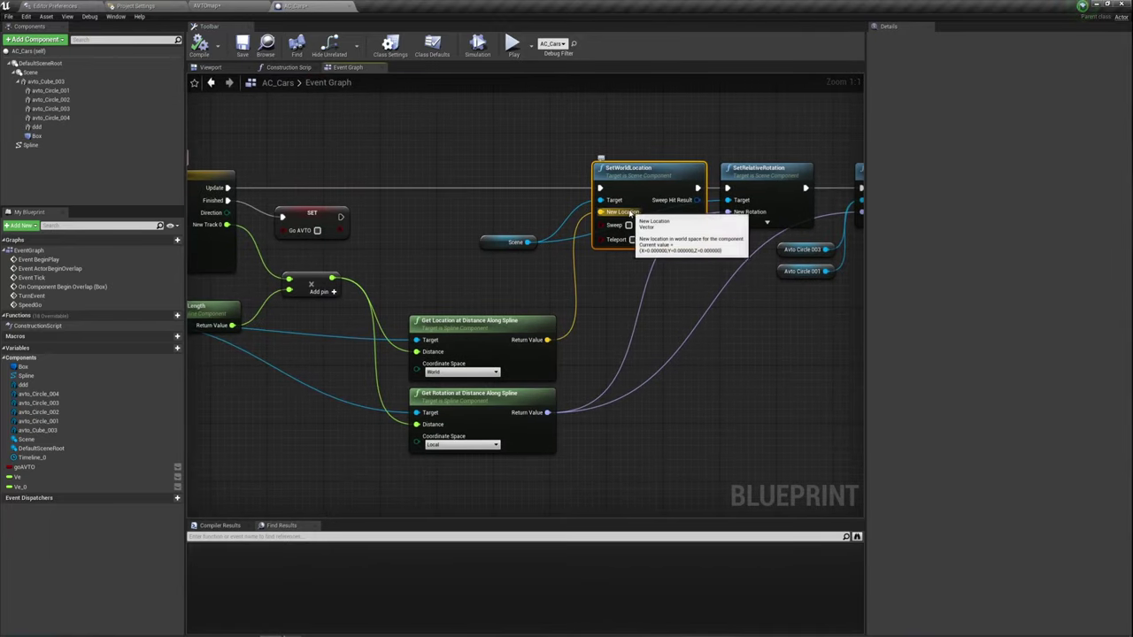
right_click(599, 213)
left_click(699, 232)
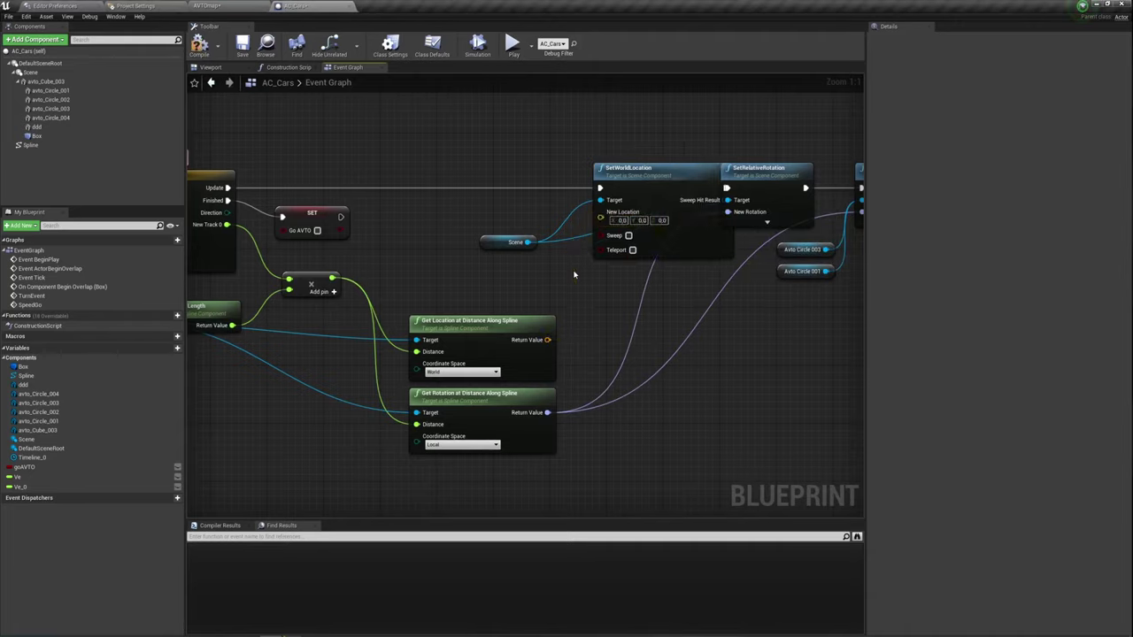
right_click(617, 212)
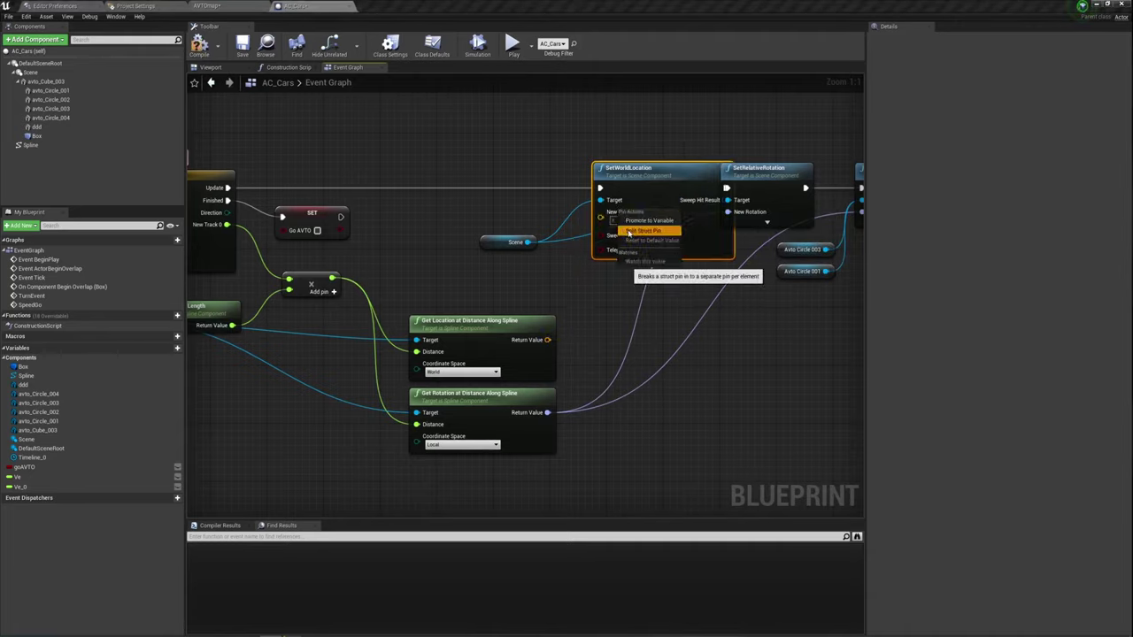
left_click(642, 230)
left_click(522, 334)
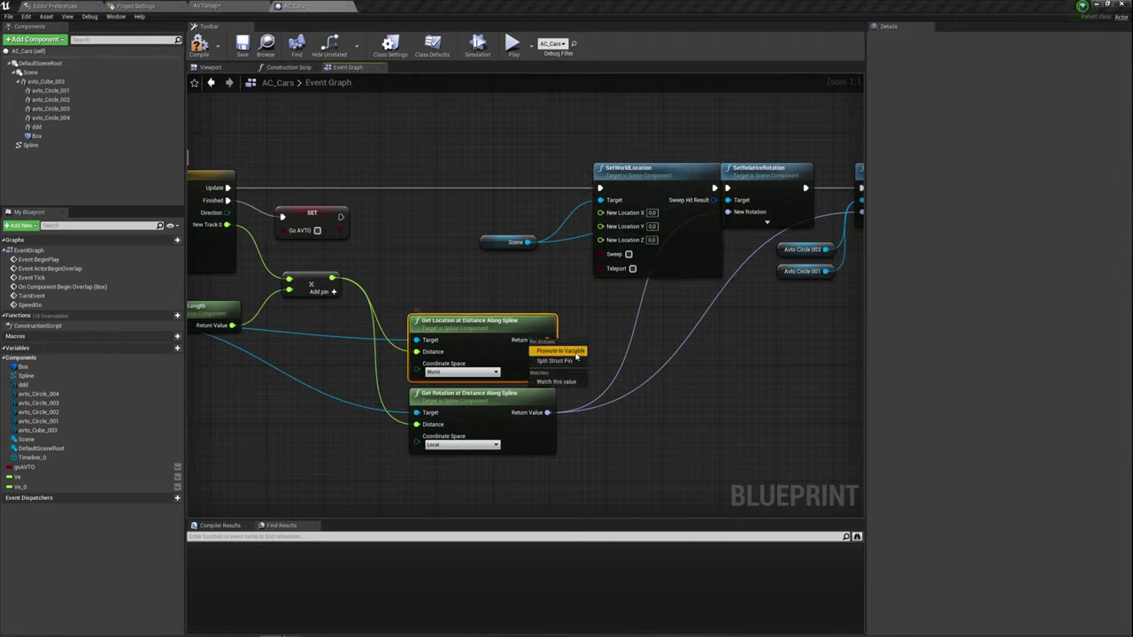
mouse_move(521, 334)
left_mouse_down()
mouse_move(485, 290)
mouse_move(600, 213)
left_mouse_up()
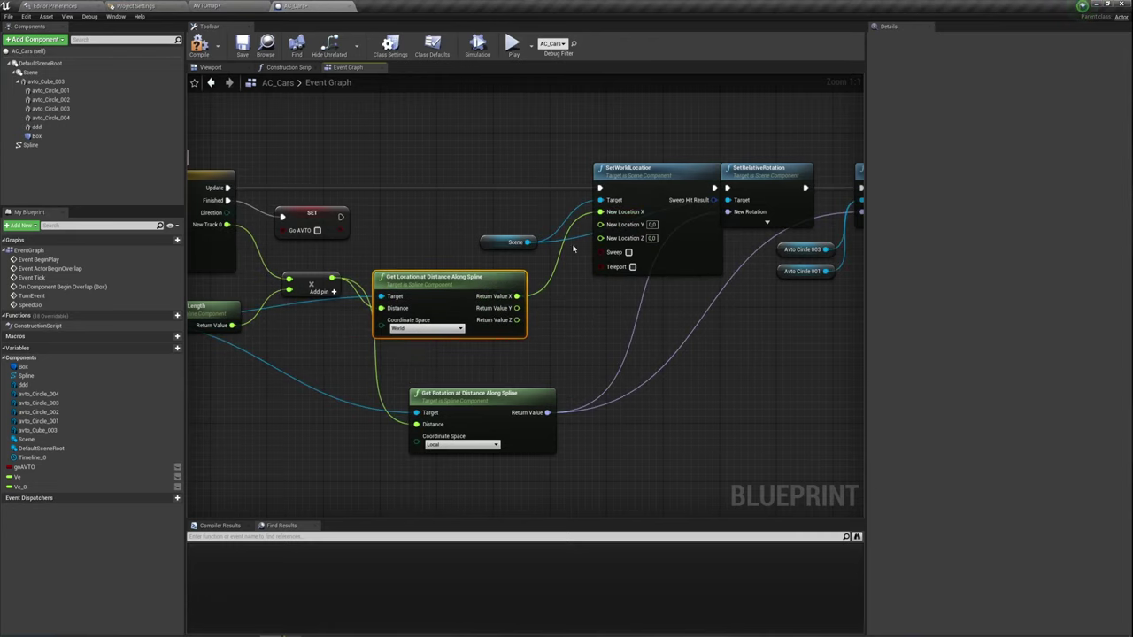
left_click_drag(517, 308, 601, 224)
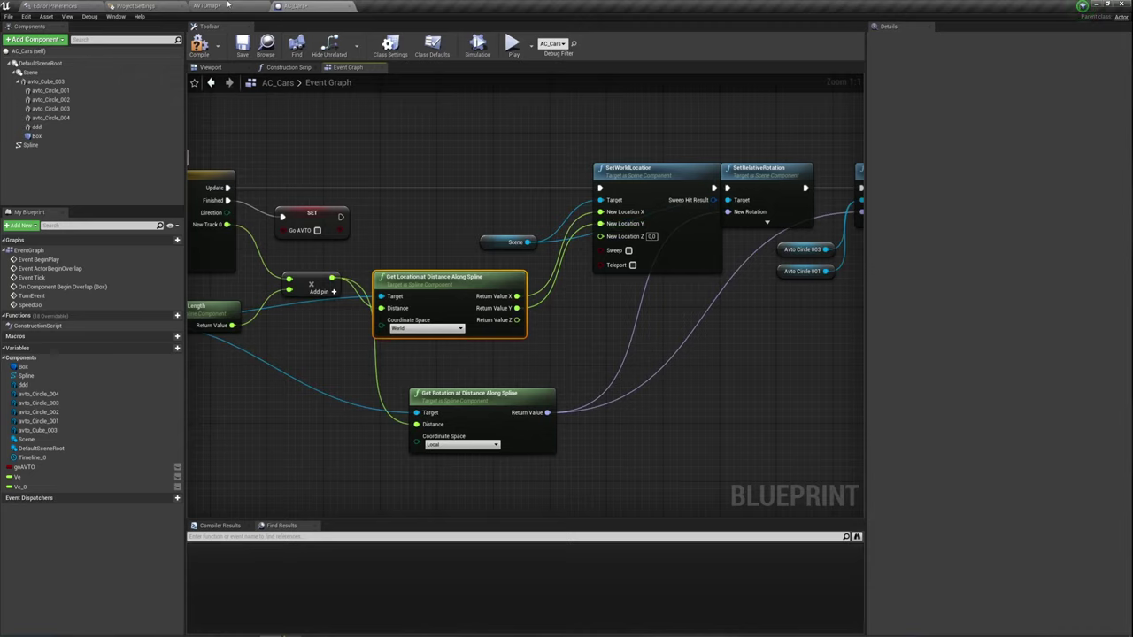
Check the Scene component's height (127), then compile and launch a test play with Alt+P.
left_click(222, 68)
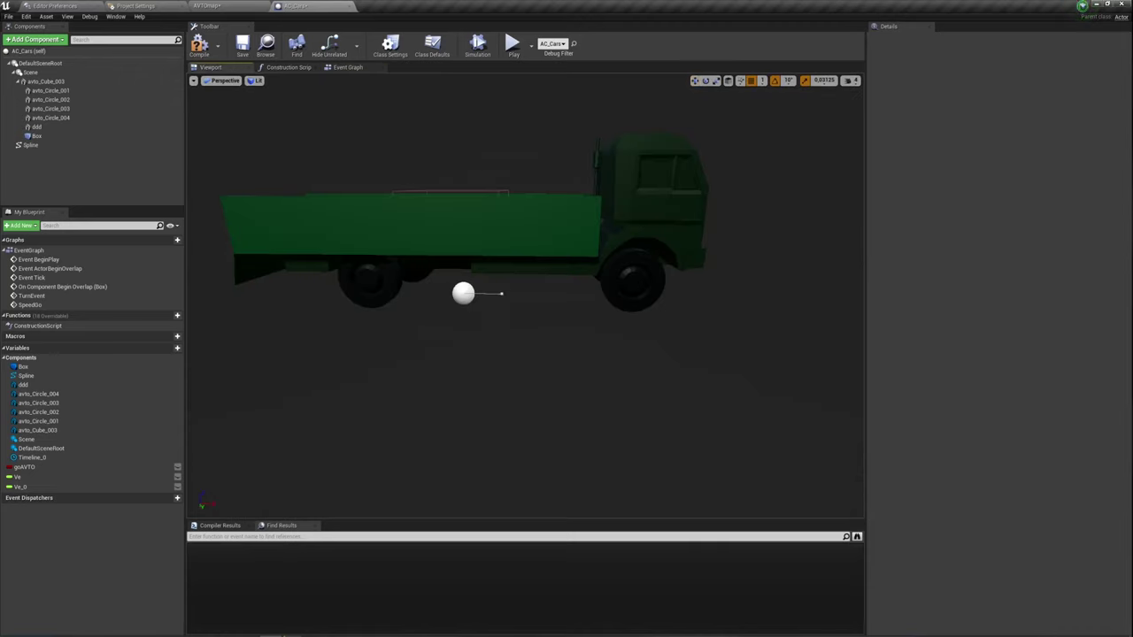
left_click(407, 226)
left_click(651, 204)
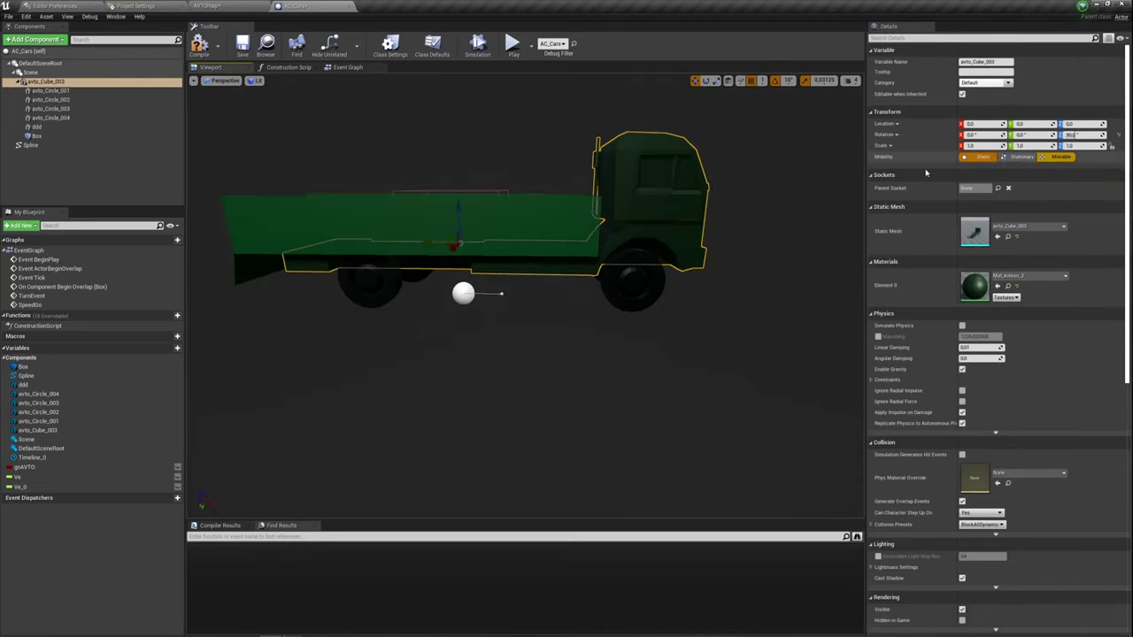
left_click(143, 71)
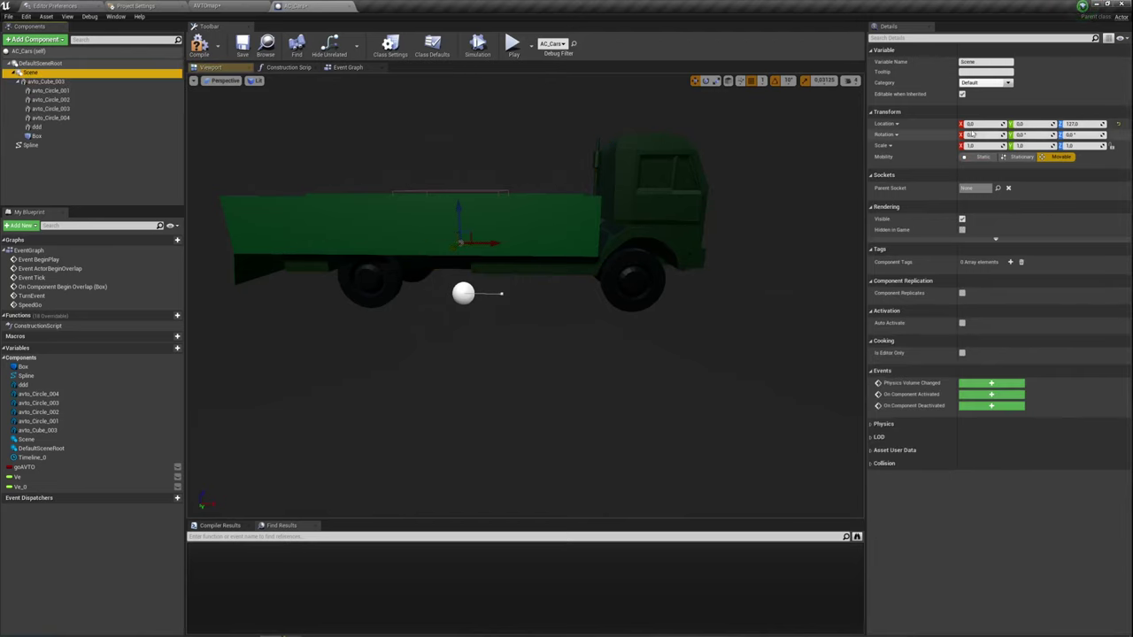
left_click(350, 68)
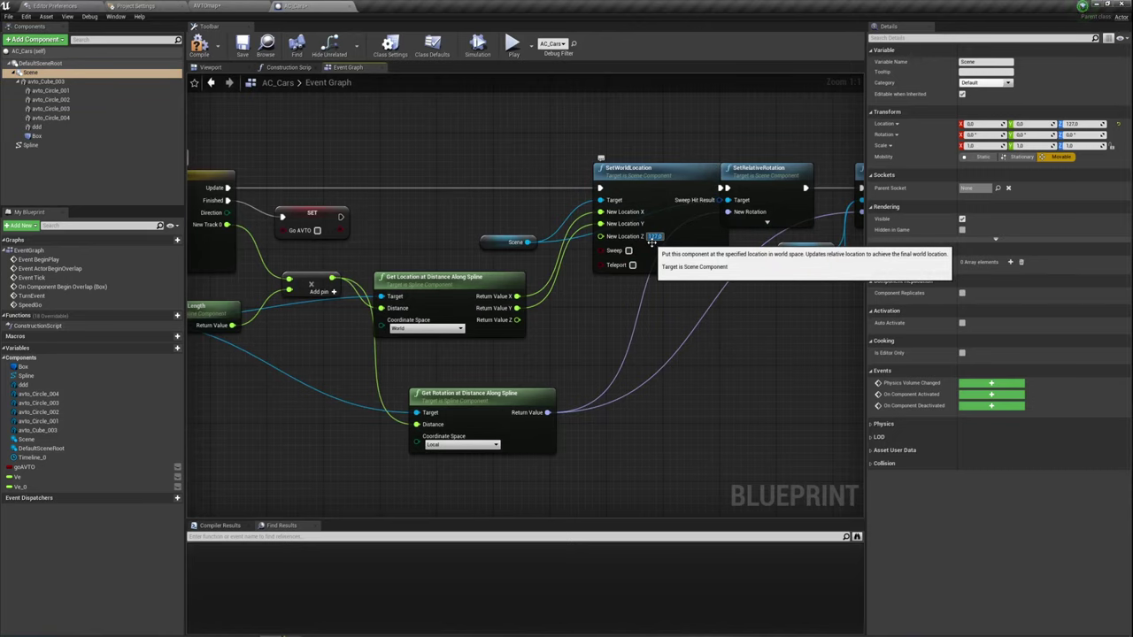
left_click(202, 48)
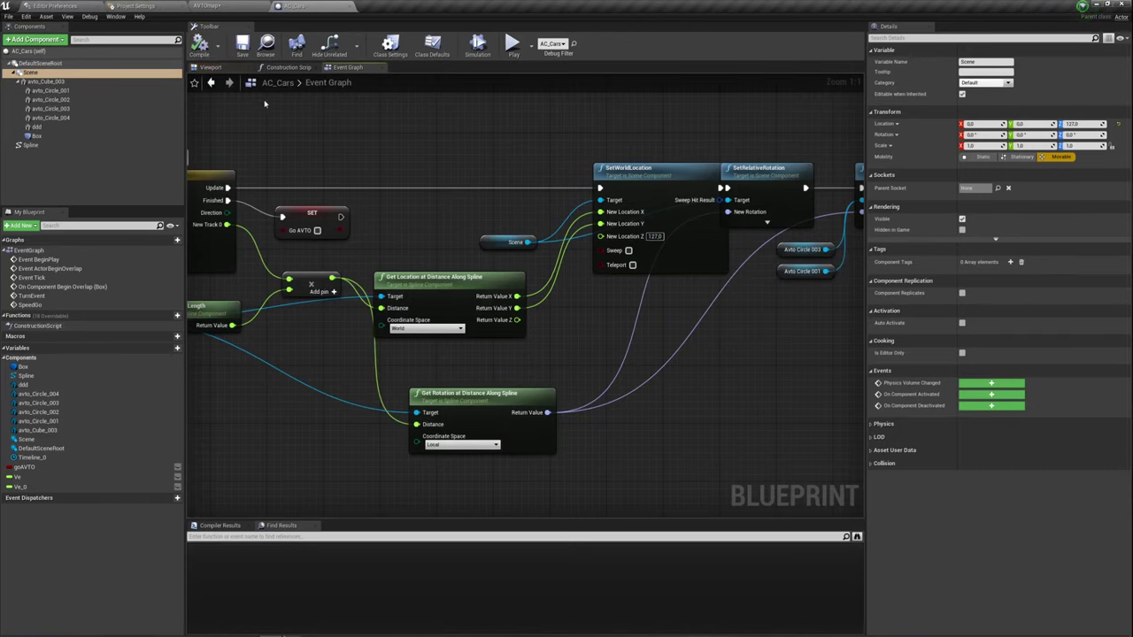
key("alt+p")
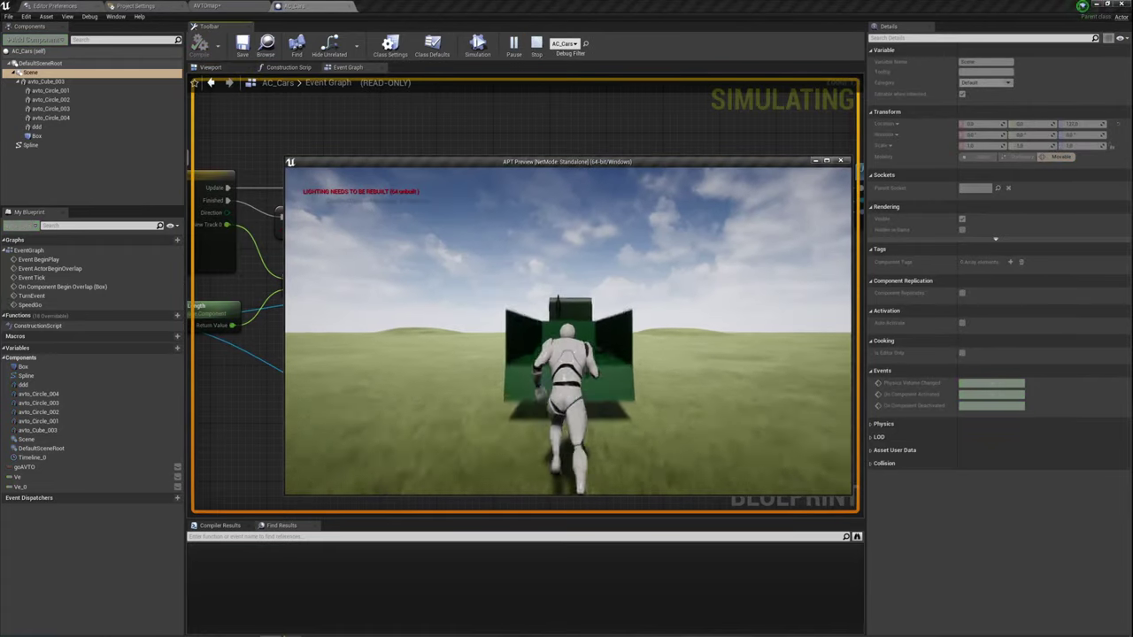
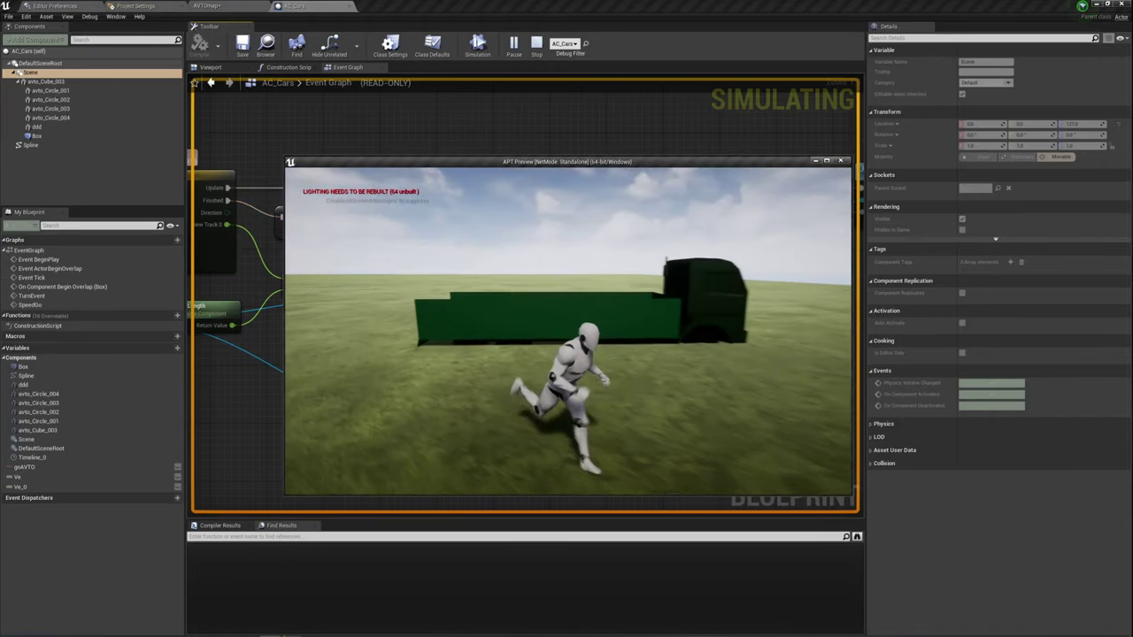
Stop the simulation preview and bring the truck into view in the AVTOmap level.
key("Escape")
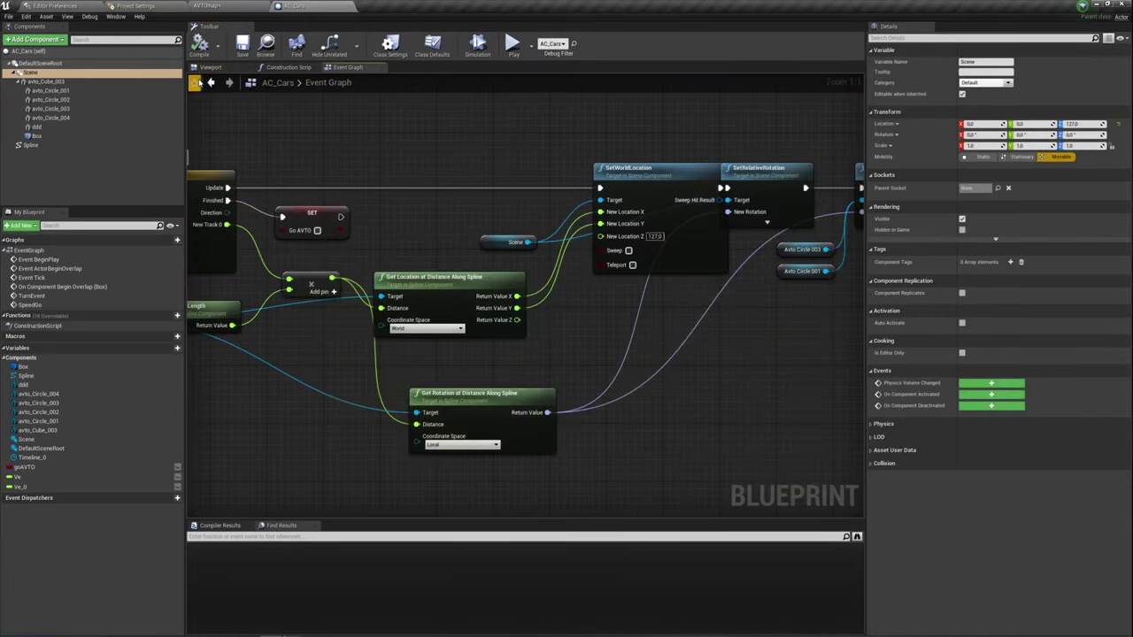
left_click(210, 67)
left_click(205, 5)
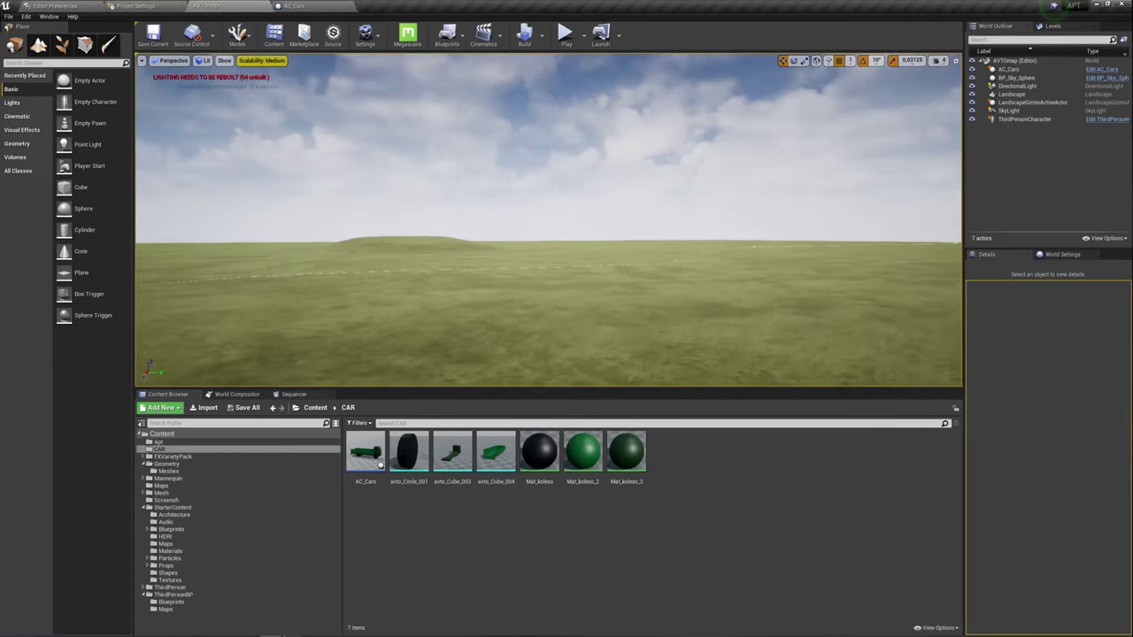
right_click_drag(271, 301, 272, 301)
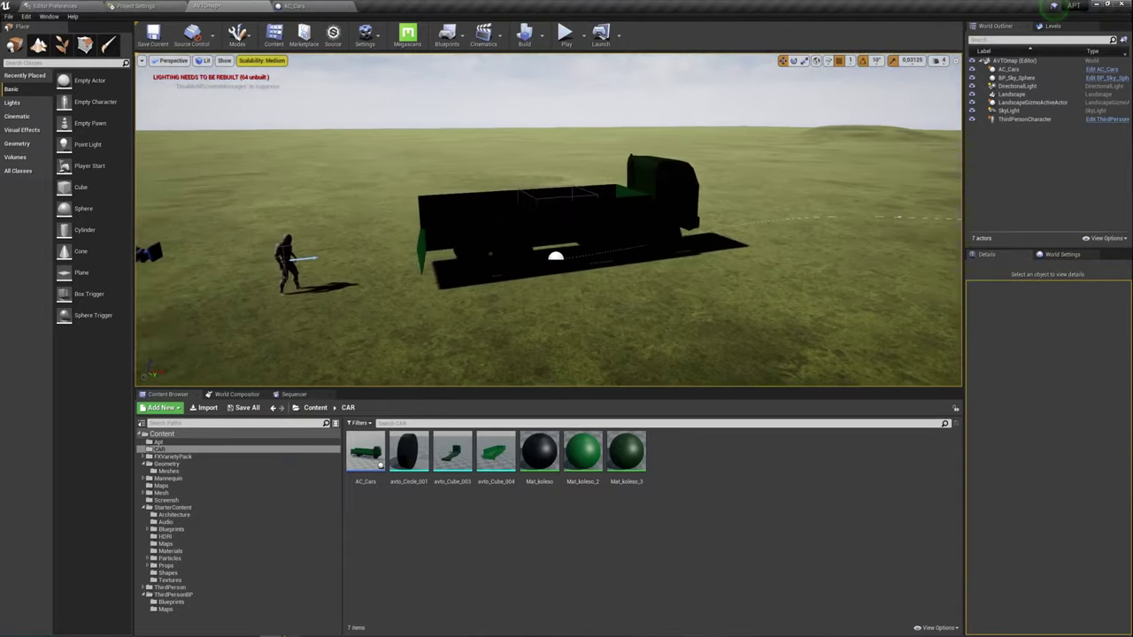
Play-test the level, moving the character off the truck, then end the test.
left_click(565, 35)
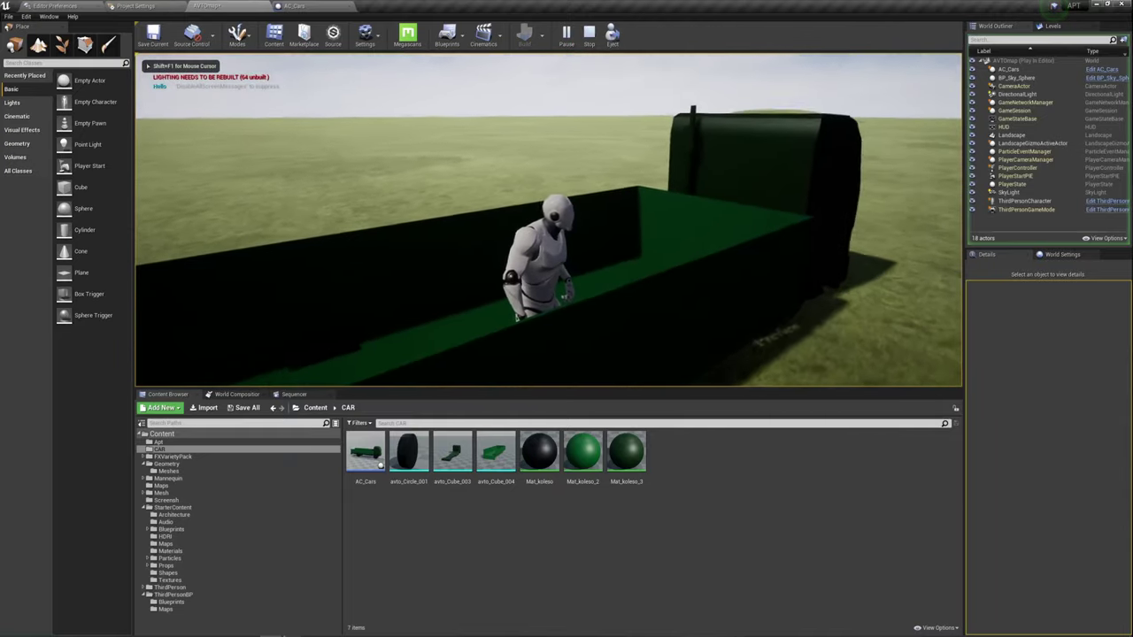
key("s")
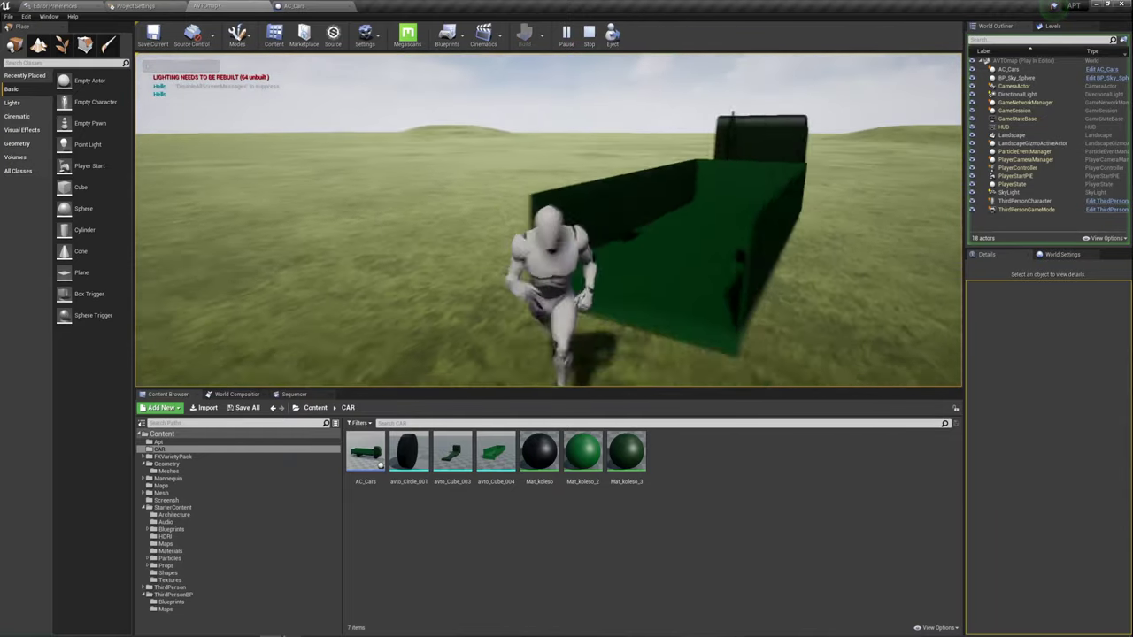
key("Escape")
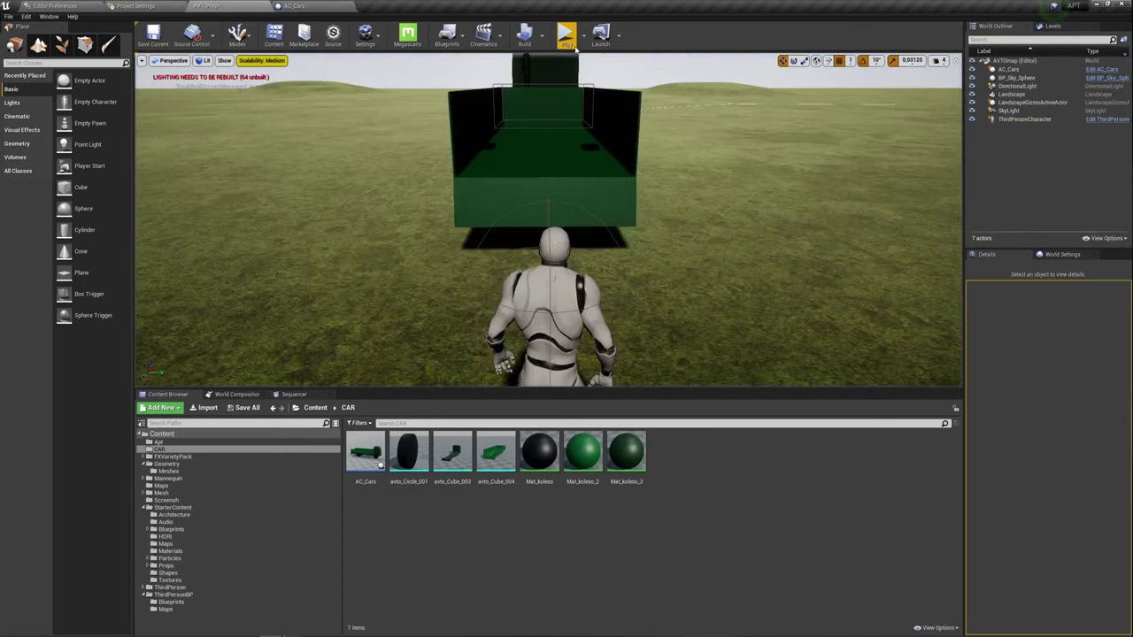
Return to the AC_Cars Blueprint's Event Graph.
left_click(294, 7)
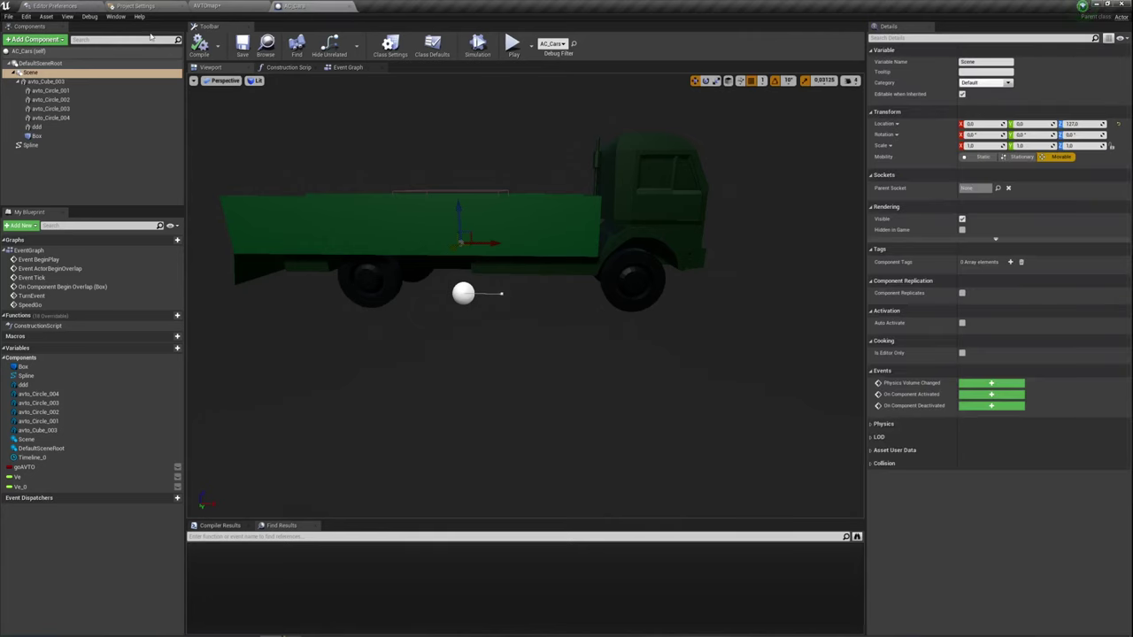
left_click(134, 6)
left_click(207, 7)
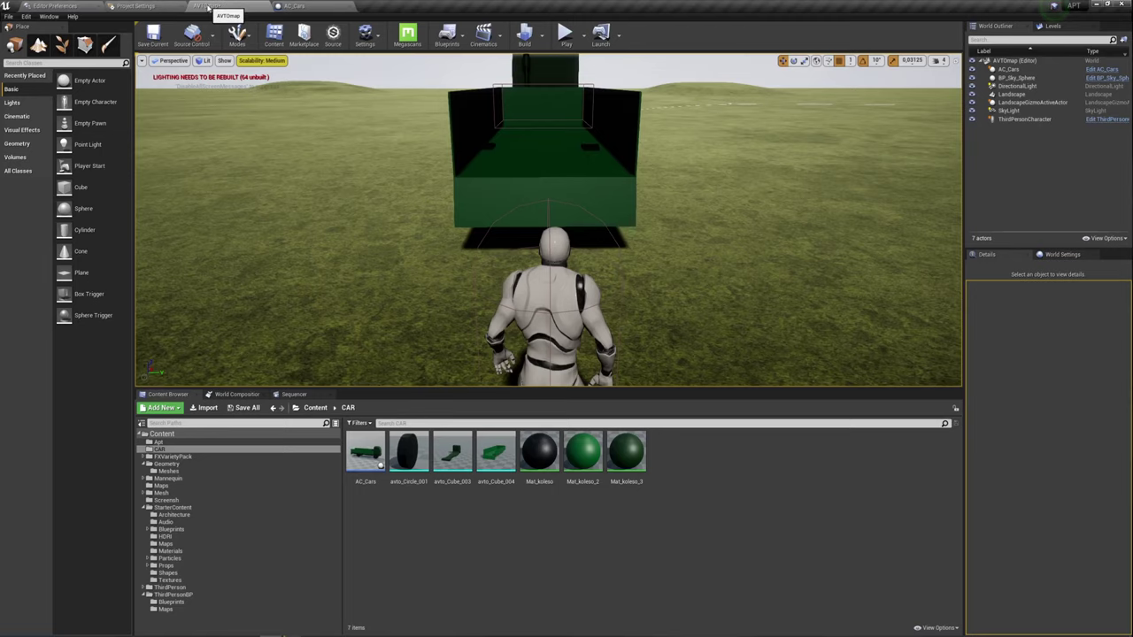
left_click(138, 6)
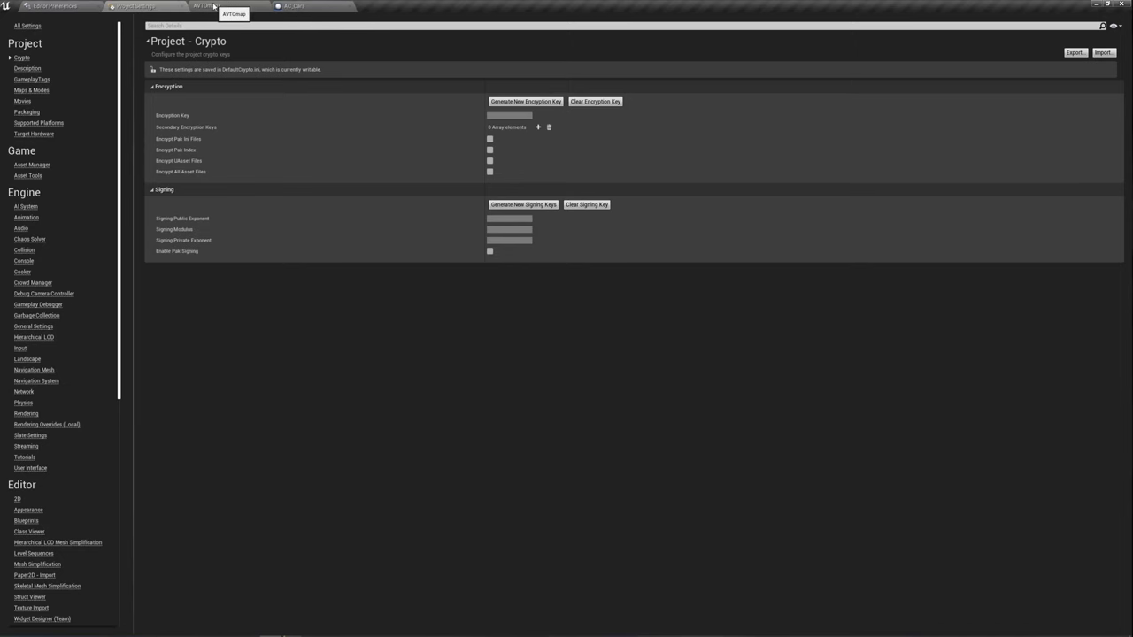
left_click(316, 8)
left_click(353, 69)
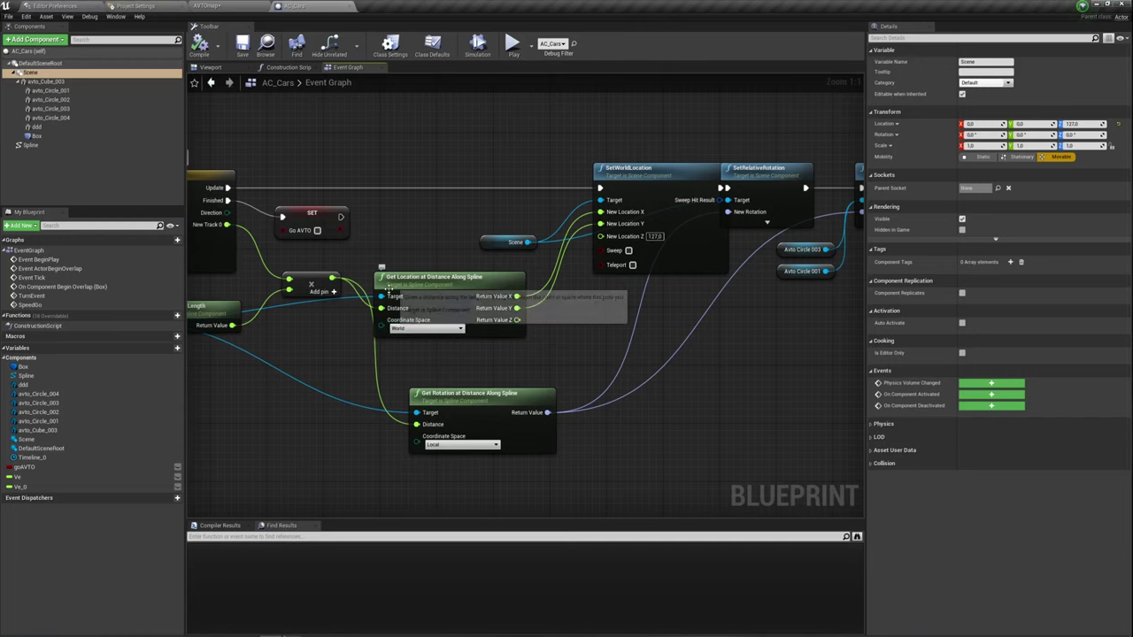
Wire the spline location's Return Value Z into New Location Z.
right_click_drag(580, 324, 551, 339)
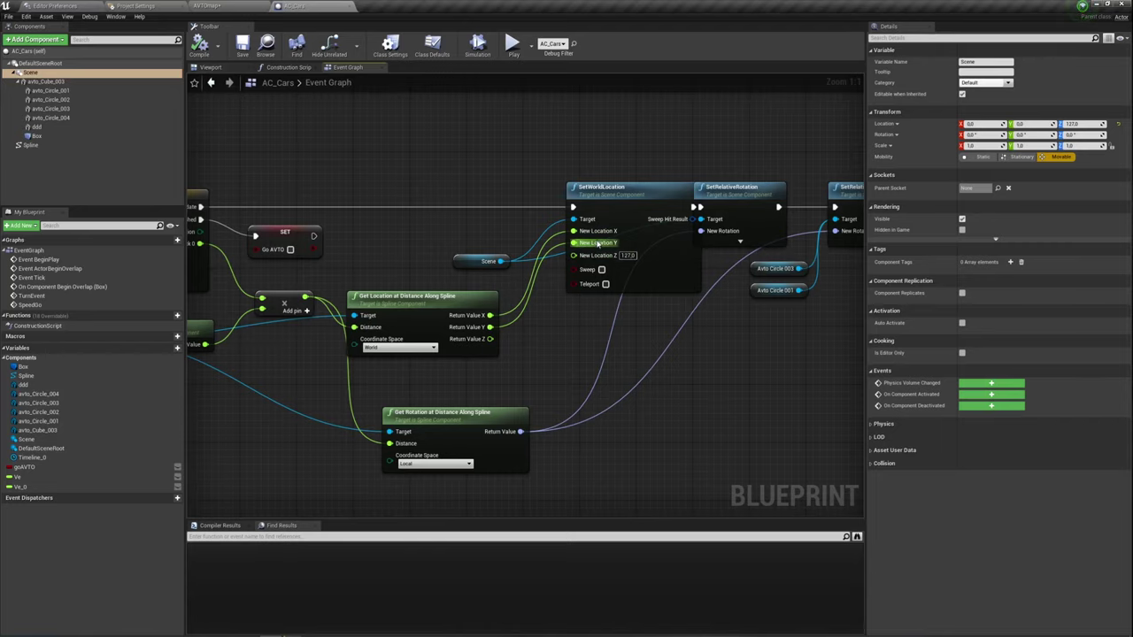
left_click_drag(490, 339, 501, 335)
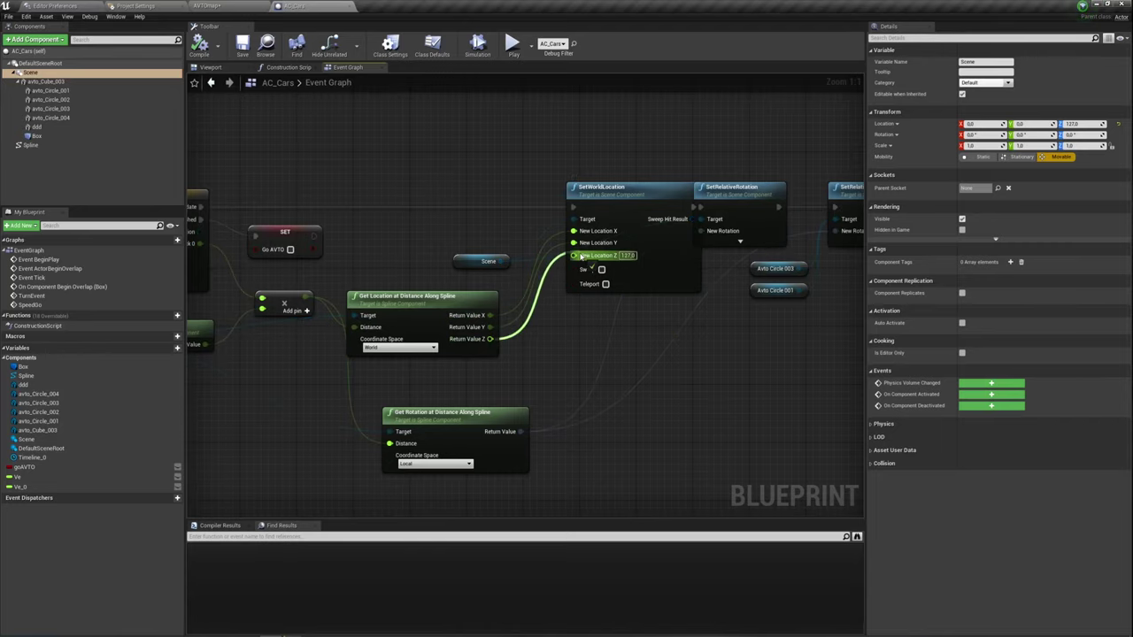
left_click_drag(580, 256, 572, 257)
Lower the Scene component in the viewport and save the AC_Cars Blueprint.
left_click(210, 69)
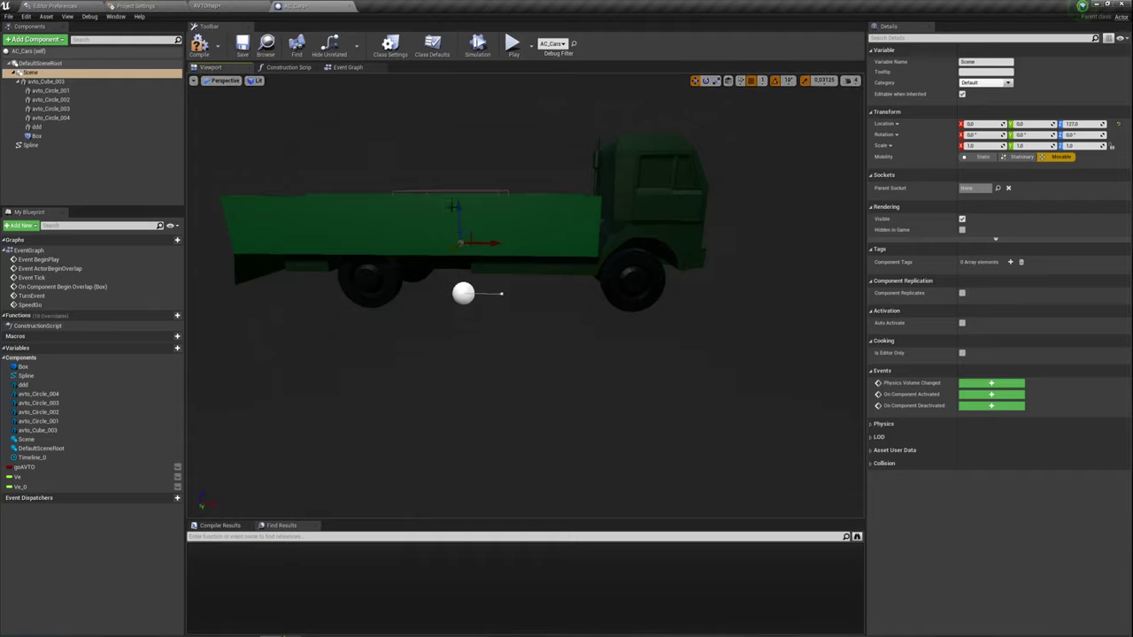
left_click_drag(459, 206, 461, 257)
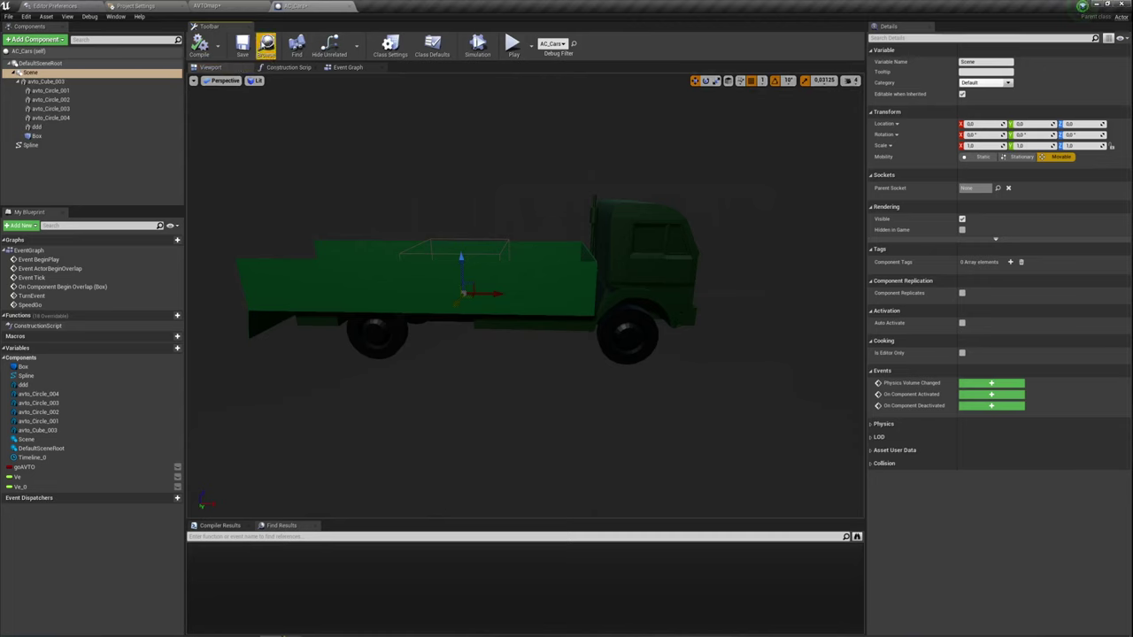
left_click(243, 45)
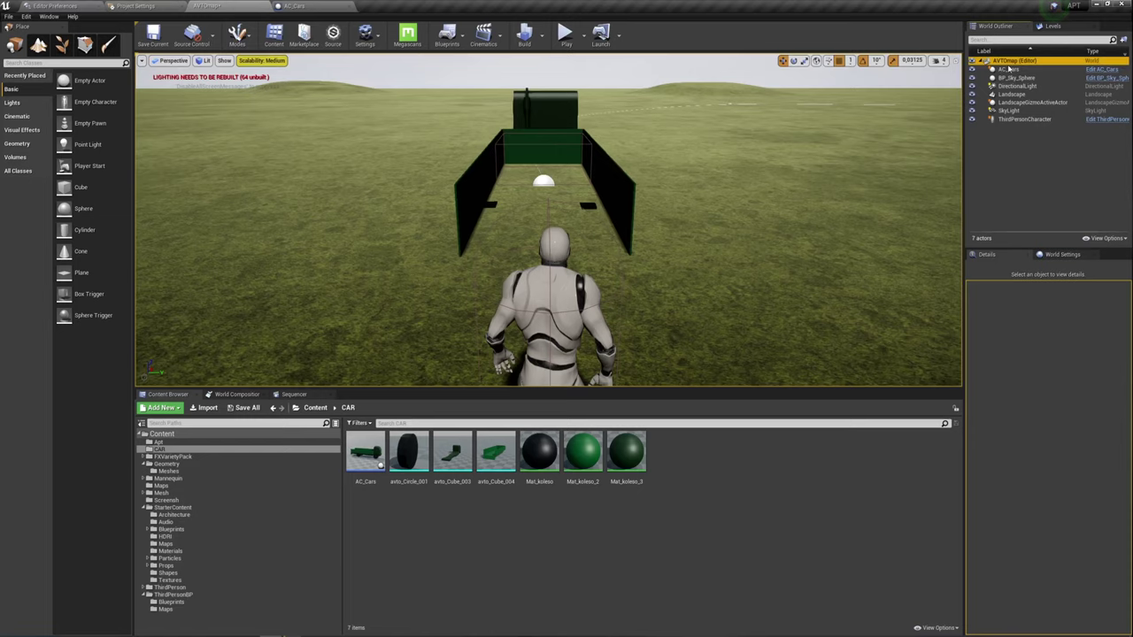
Select AC_Cars, play-test with the character walking the truck bed, then view the spline path.
left_click(1009, 70)
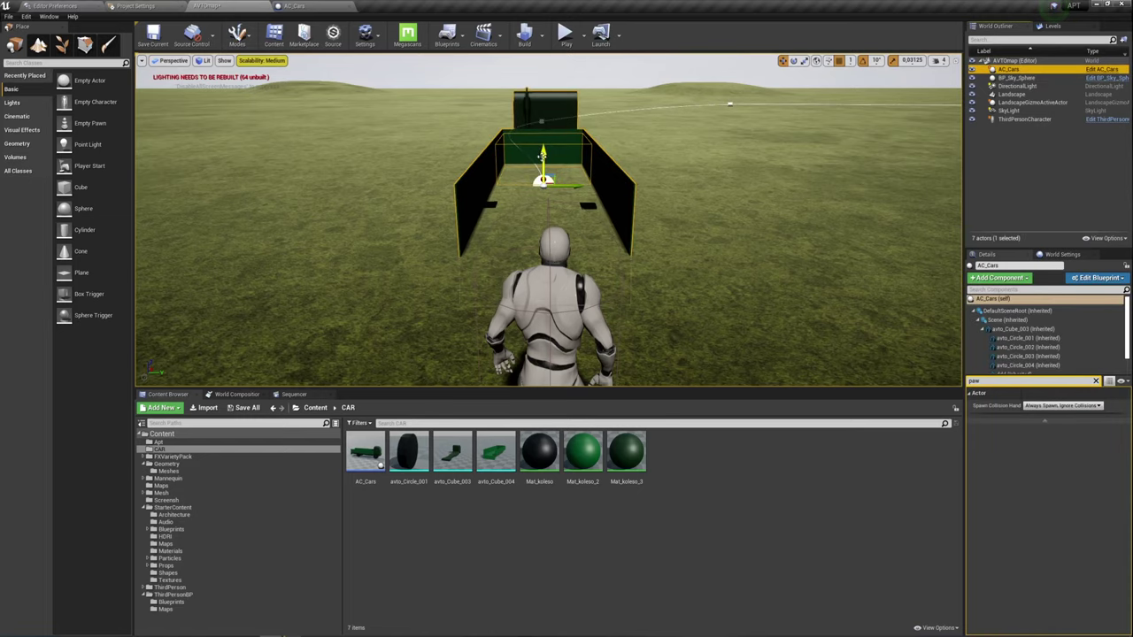
mouse_move(542, 156)
left_mouse_down("alt")
mouse_move(956, 228)
mouse_move(950, 181)
left_mouse_up("alt")
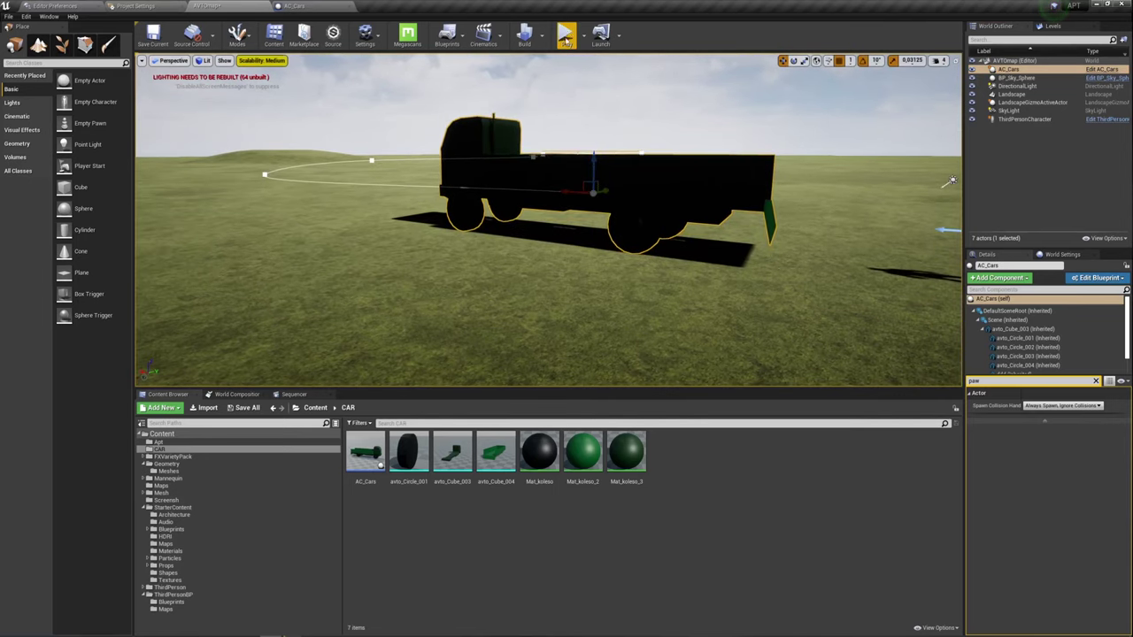
left_click(566, 41)
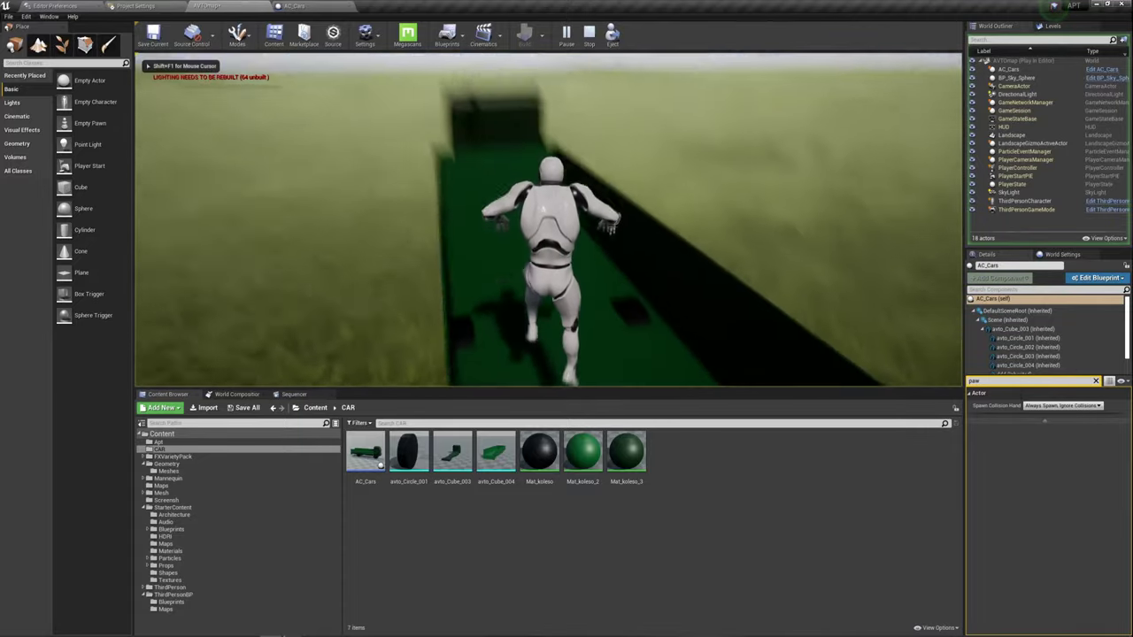
key("w")
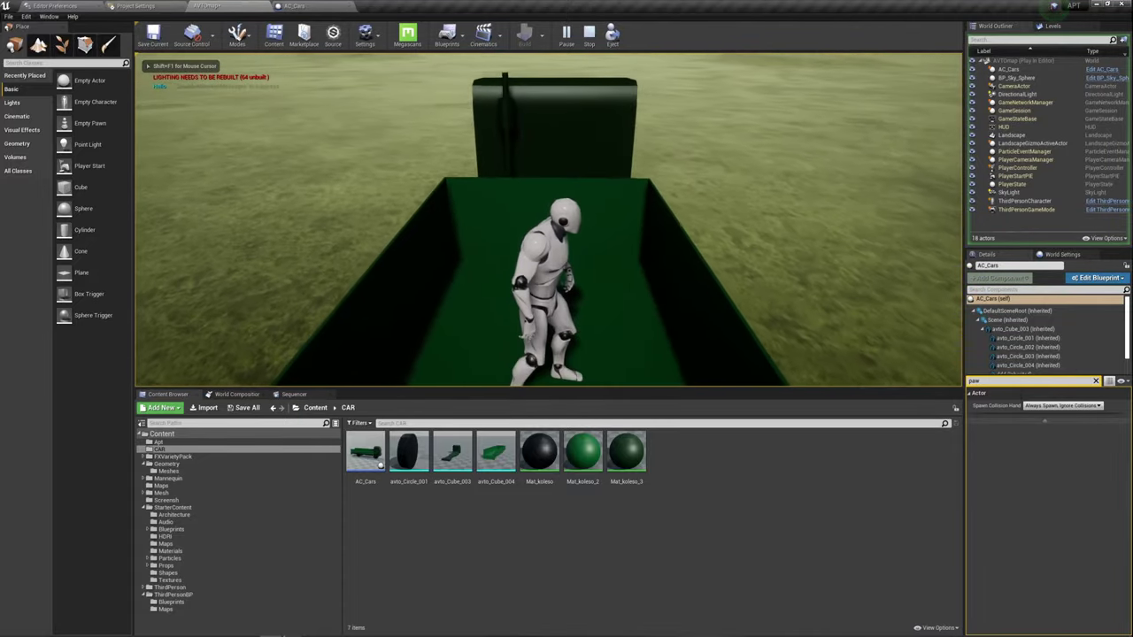
key("w")
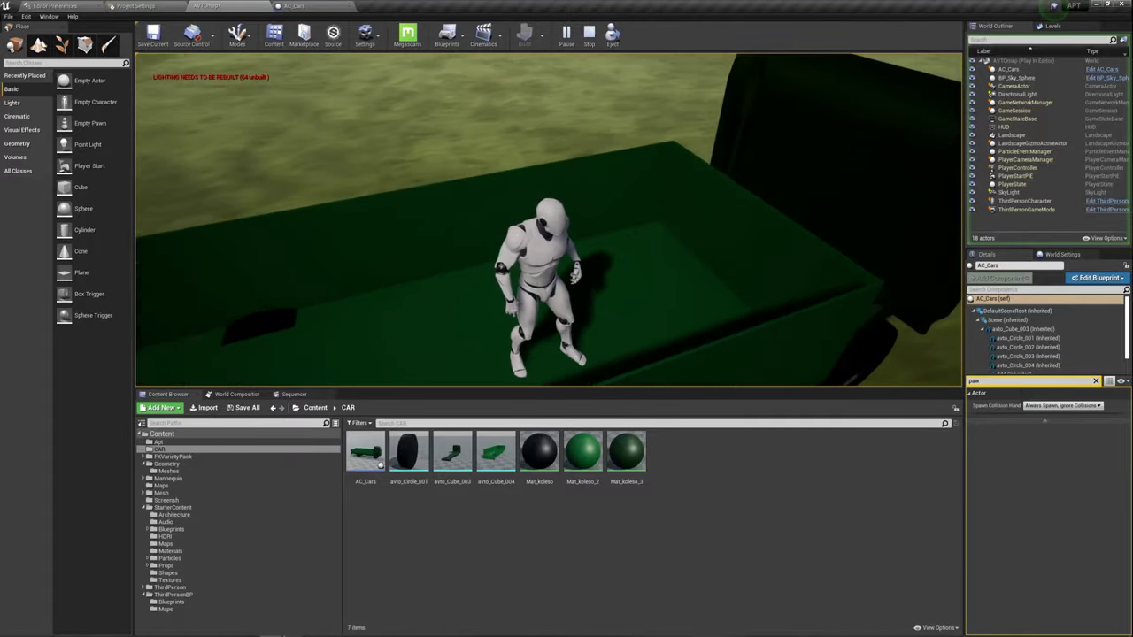
key("w")
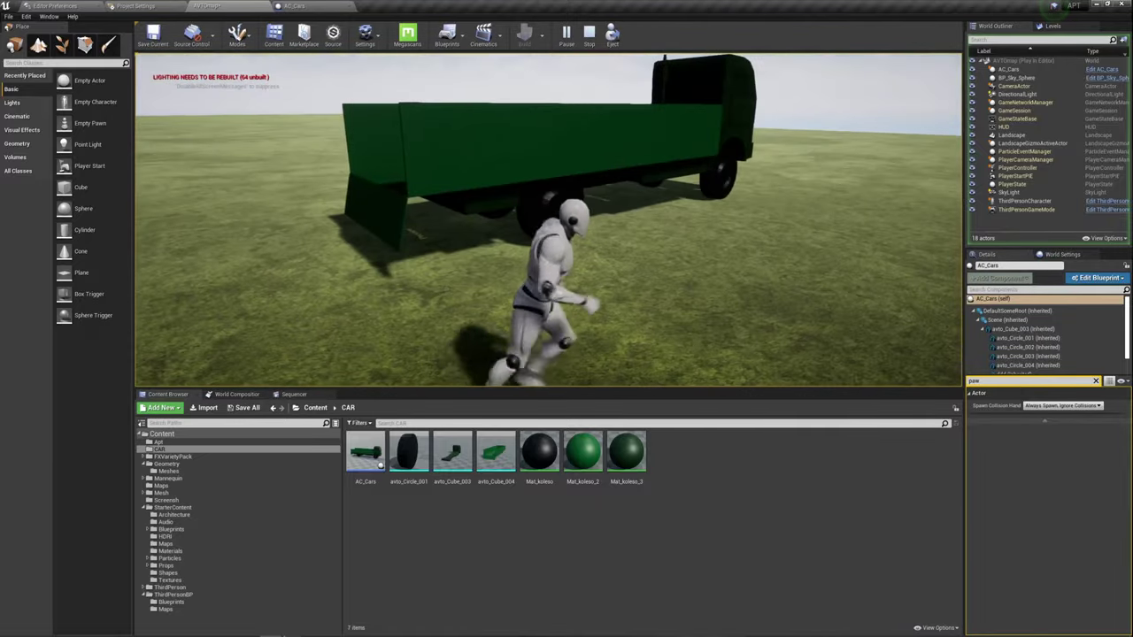
key("Escape")
right_click_drag(372, 136, 476, 149)
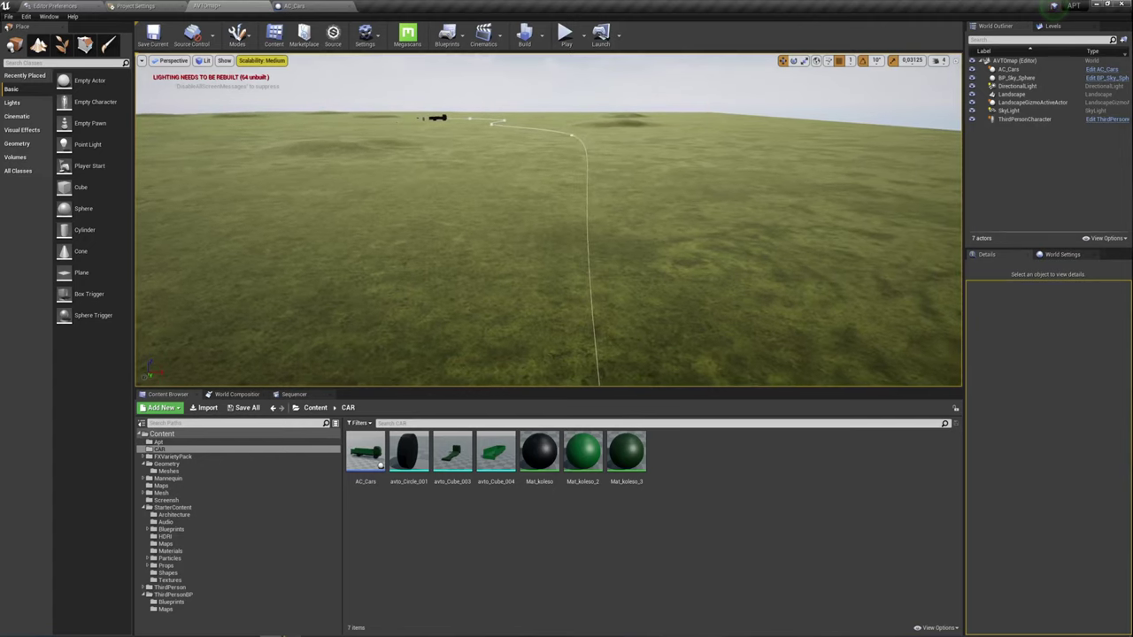
left_click(572, 135)
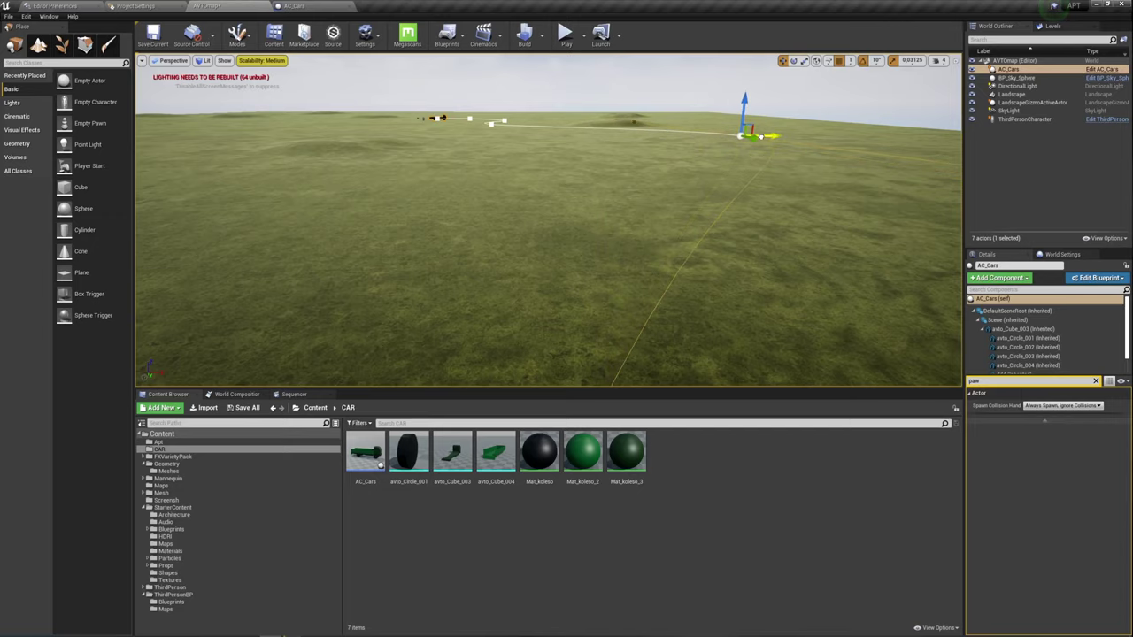
left_click(566, 39)
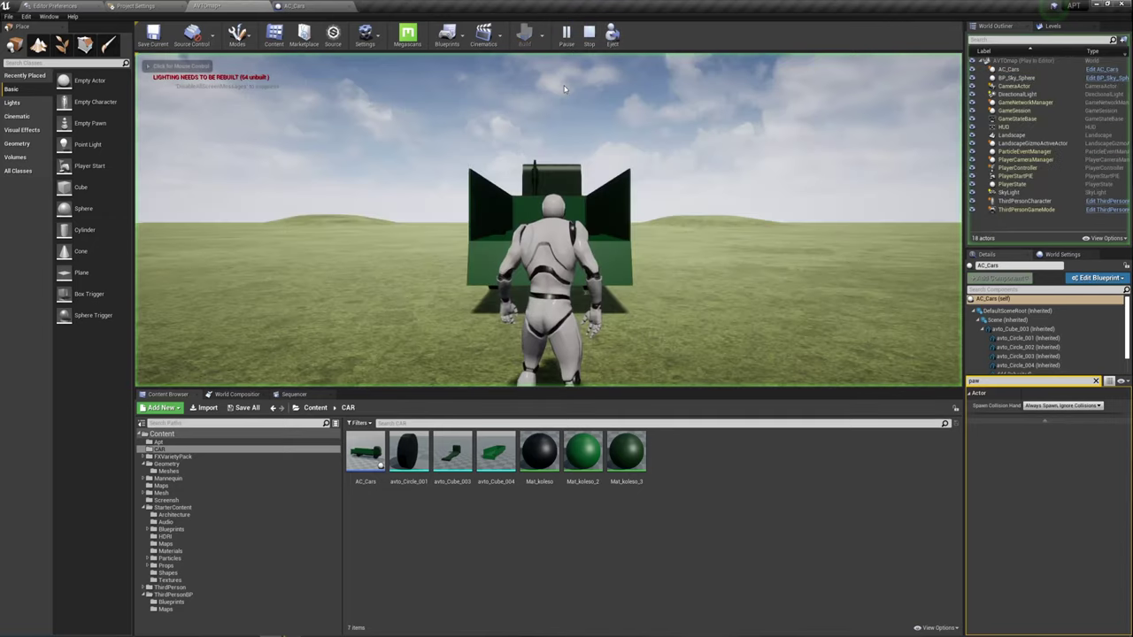
key("w")
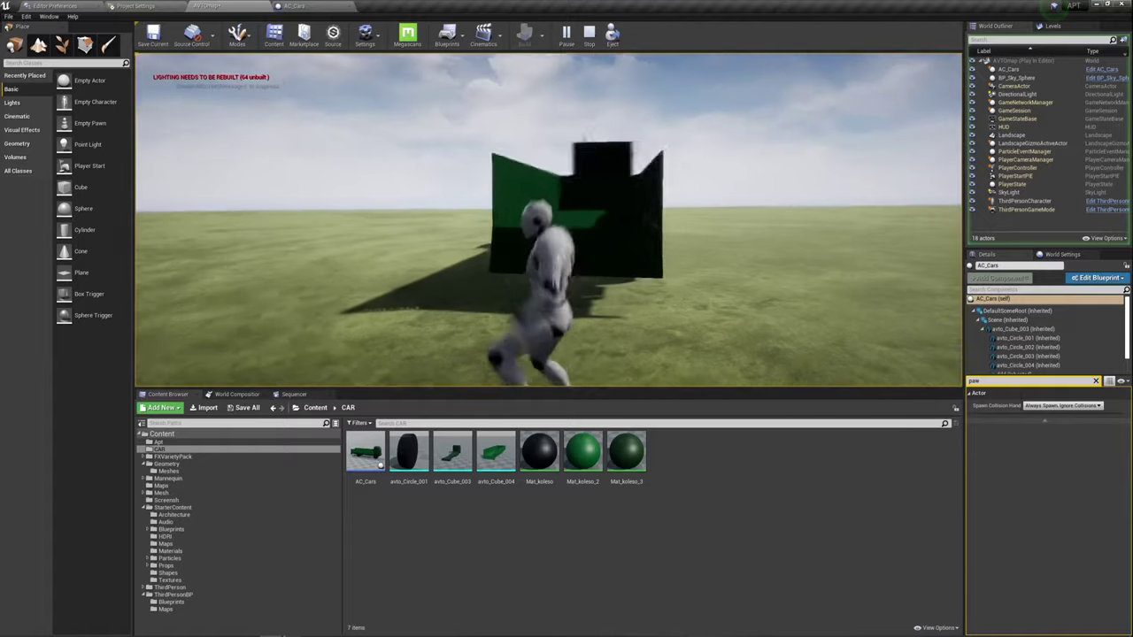
key("Escape")
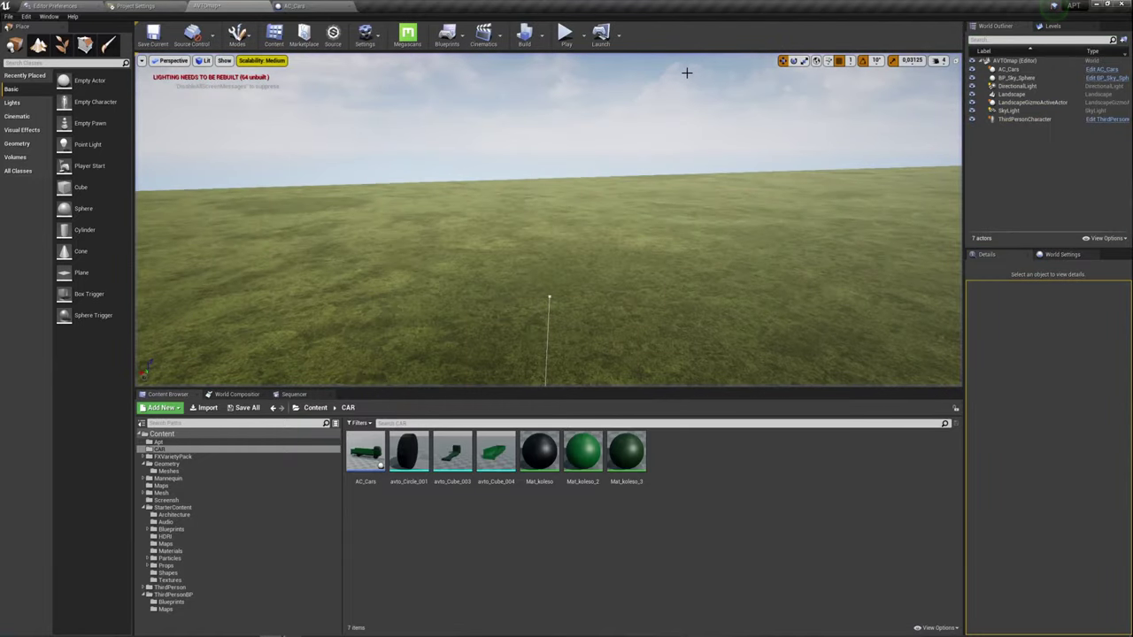
left_click(565, 35)
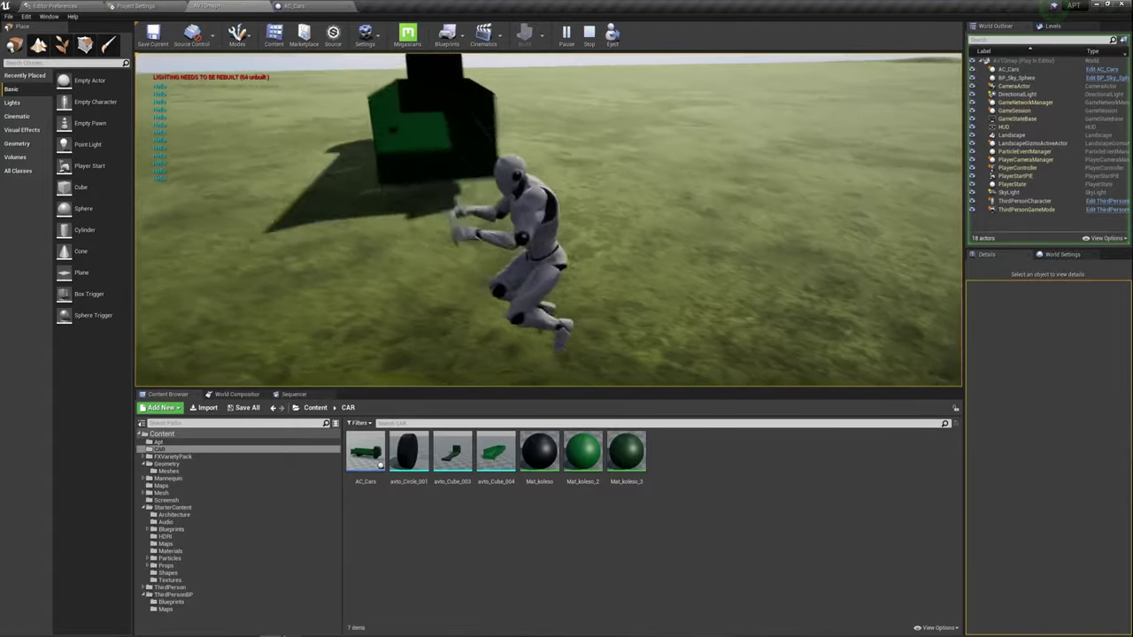
key("Escape")
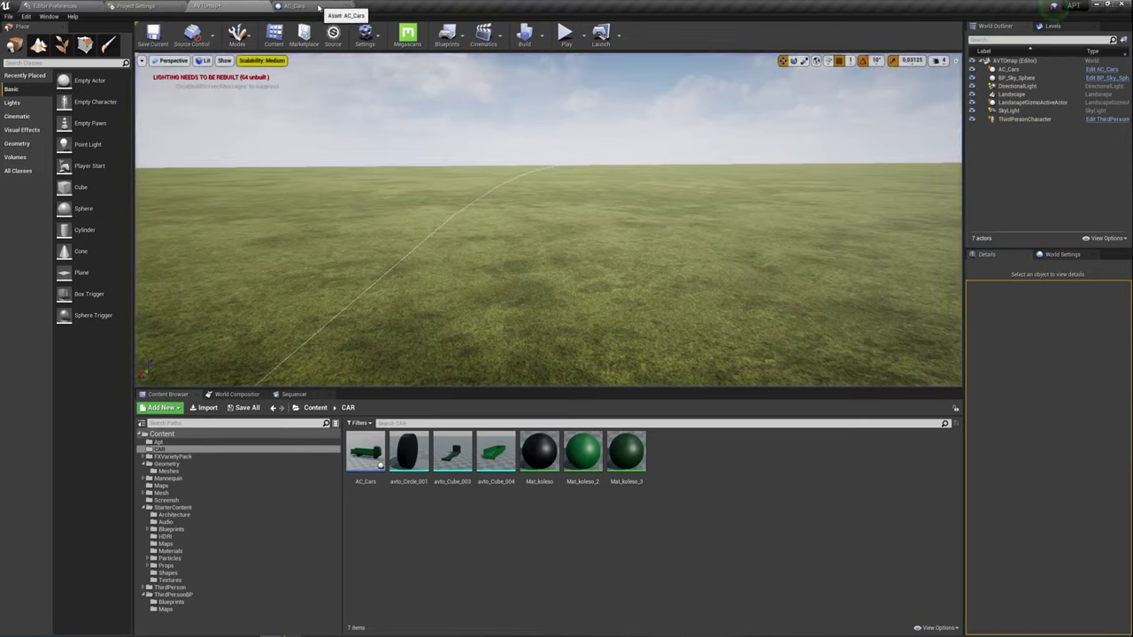
Replace the second SetRelativeRotation with a SetWorldRotation node from Avto Circle 003.
left_click(318, 7)
left_click(606, 320)
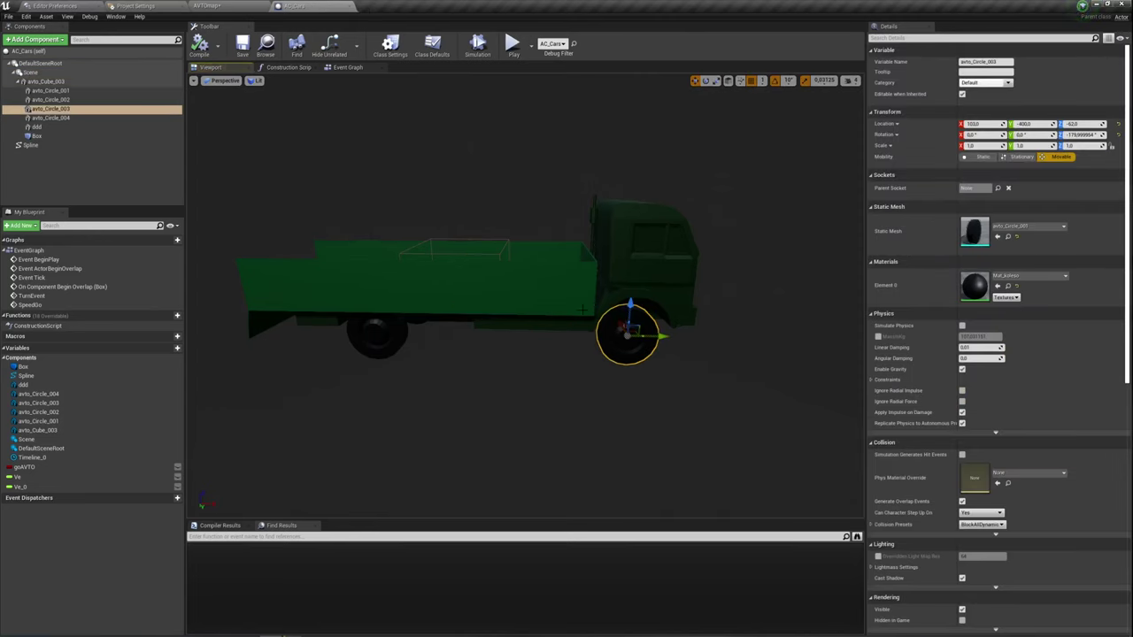
left_click(353, 71)
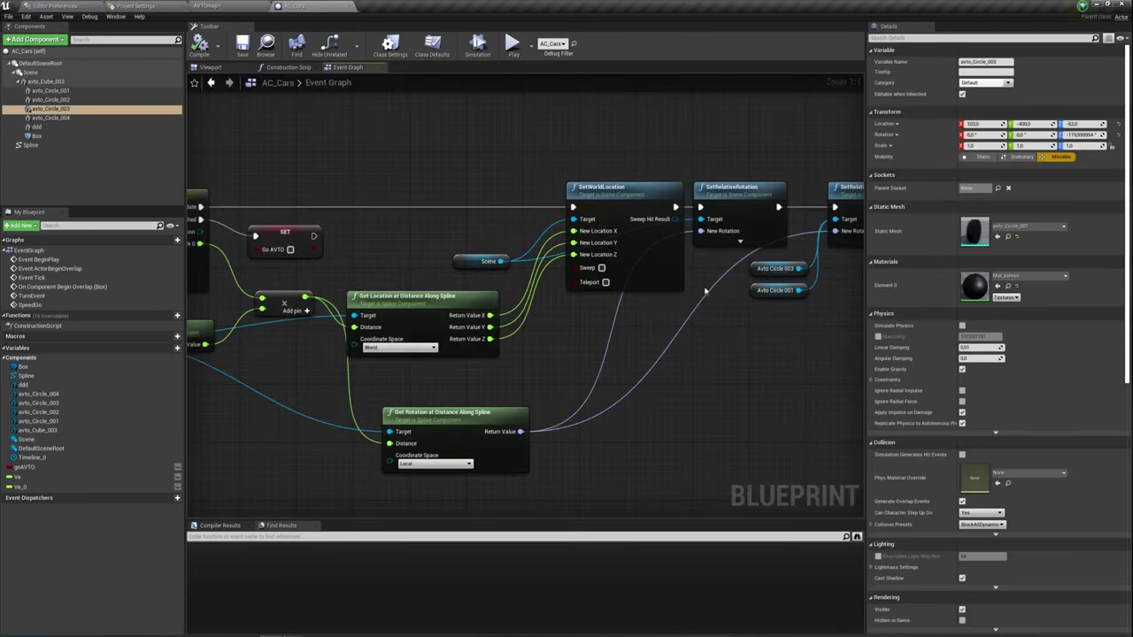
right_click_drag(751, 286, 539, 285)
scroll(459, 366, "up", 1)
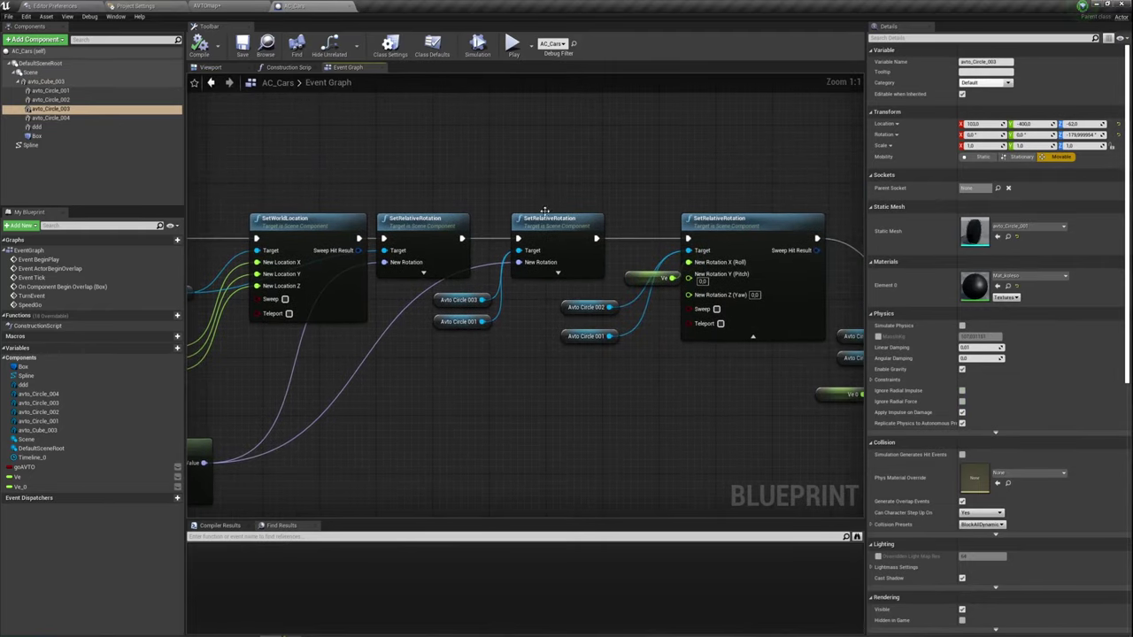
left_click(549, 221)
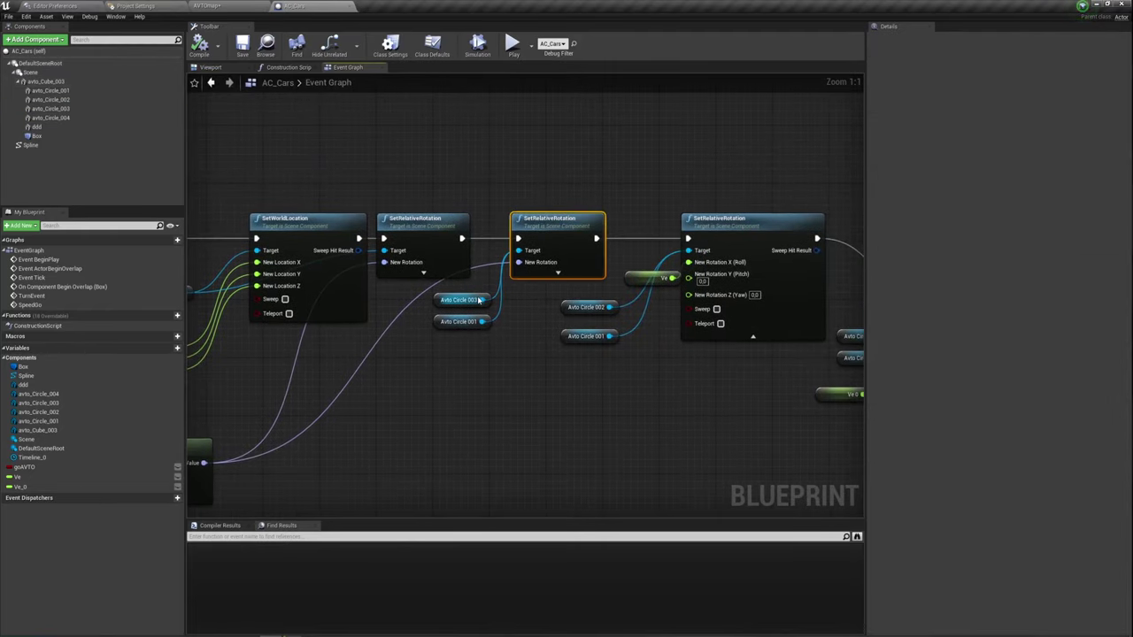
left_click_drag(481, 300, 507, 140)
type("set")
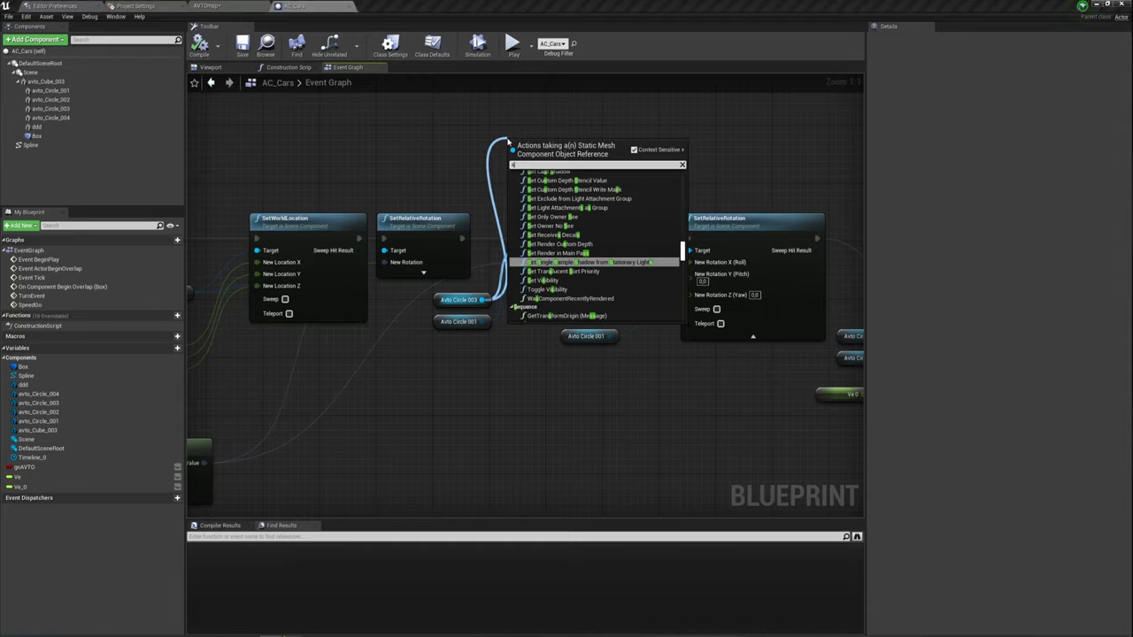
type(" wo")
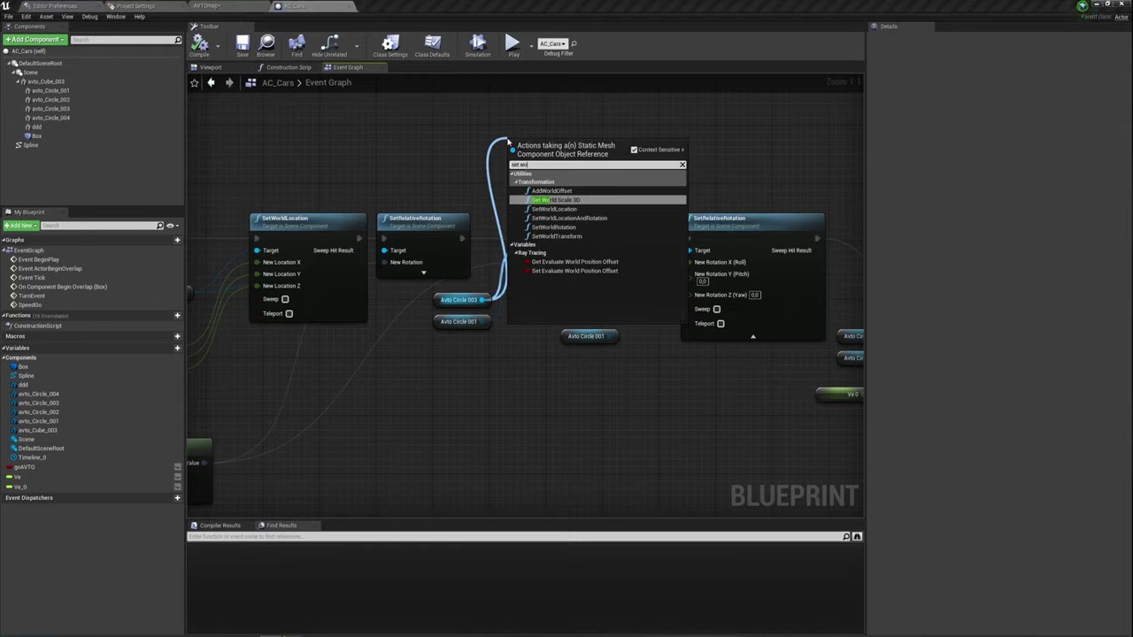
left_click(554, 226)
left_click(571, 239)
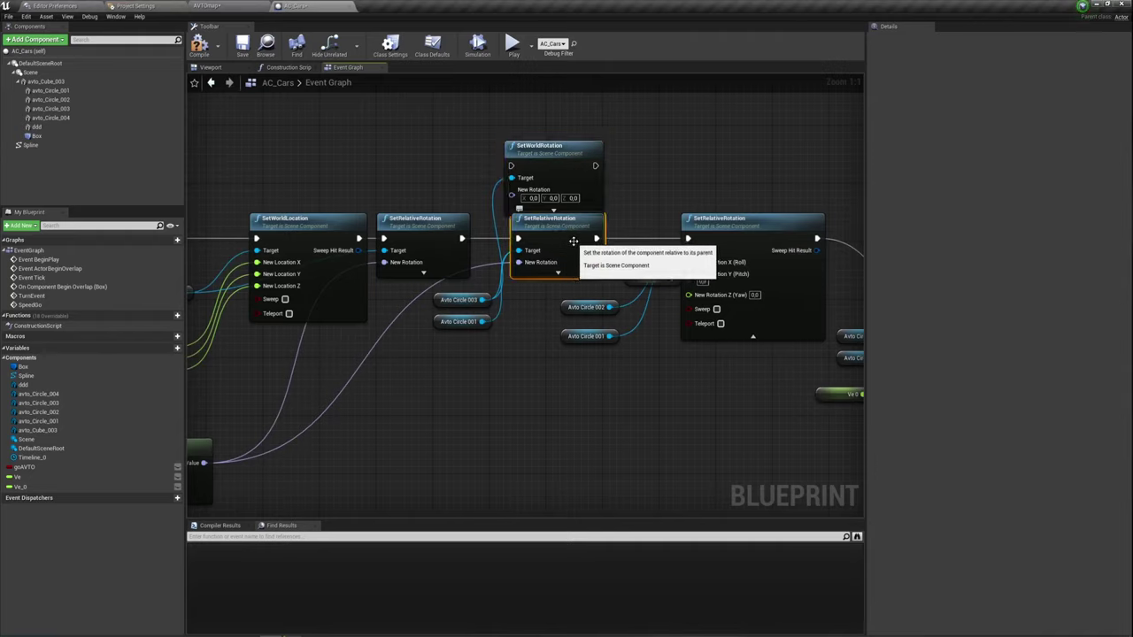
key("Delete")
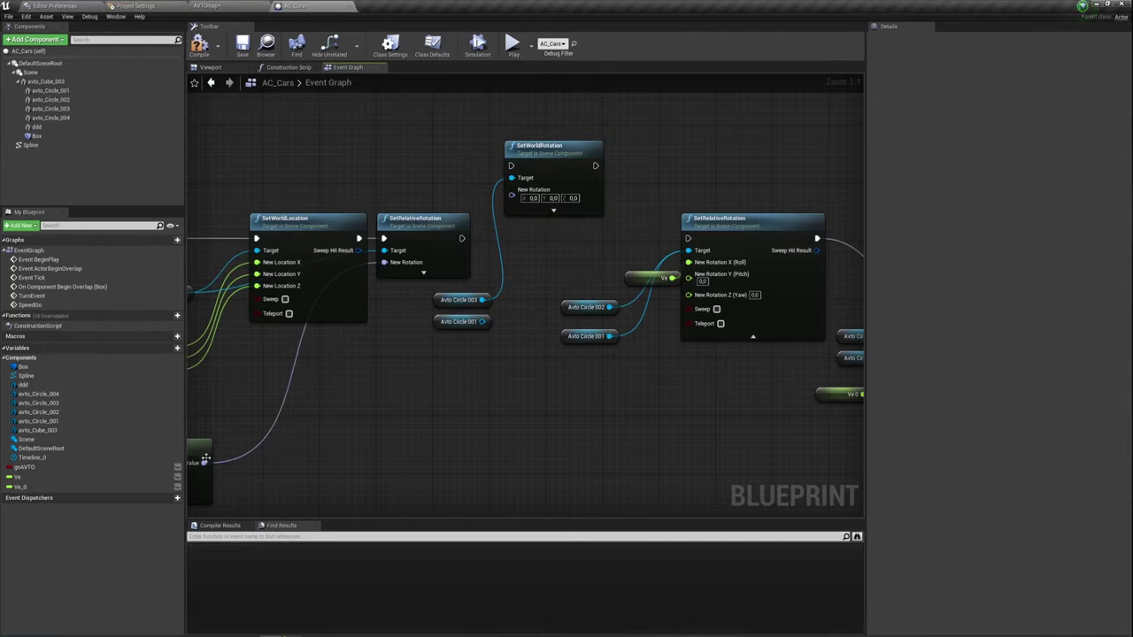
Wire spline rotation Value, Avto Circle 001 and exec pins into SetWorldRotation, then play-test.
left_click_drag(204, 461, 512, 180)
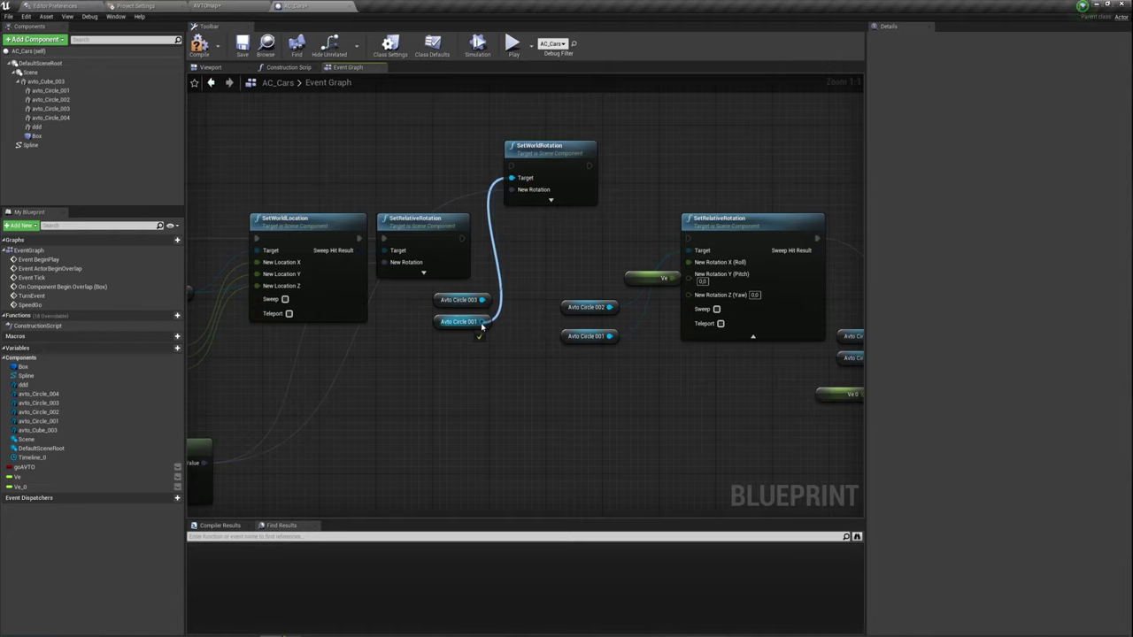
left_click_drag(482, 327, 480, 371)
left_click(449, 373)
left_click(451, 326)
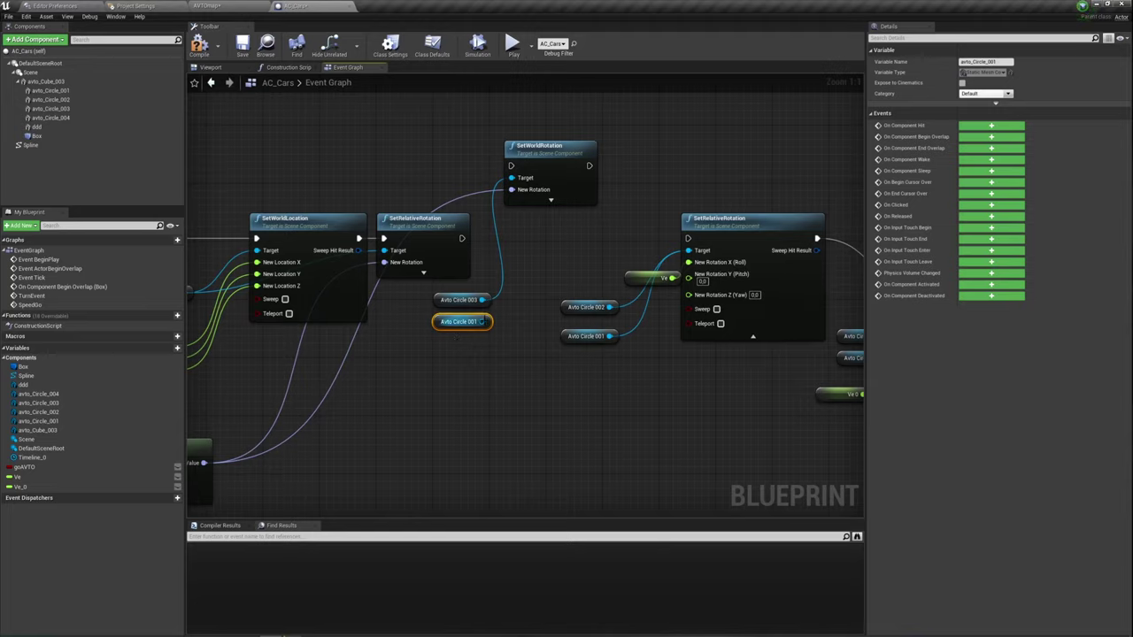
mouse_move(481, 322)
left_mouse_down()
mouse_move(516, 130)
mouse_move(465, 252)
mouse_move(462, 239)
left_mouse_up()
left_click_drag(590, 166, 605, 185)
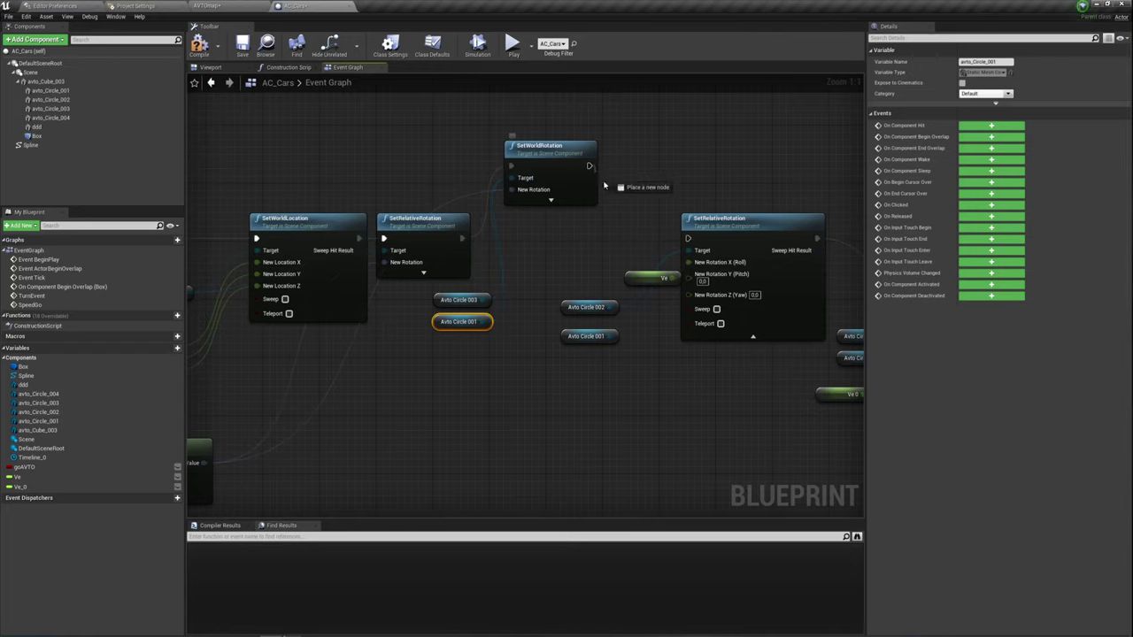
left_click_drag(685, 237, 688, 238)
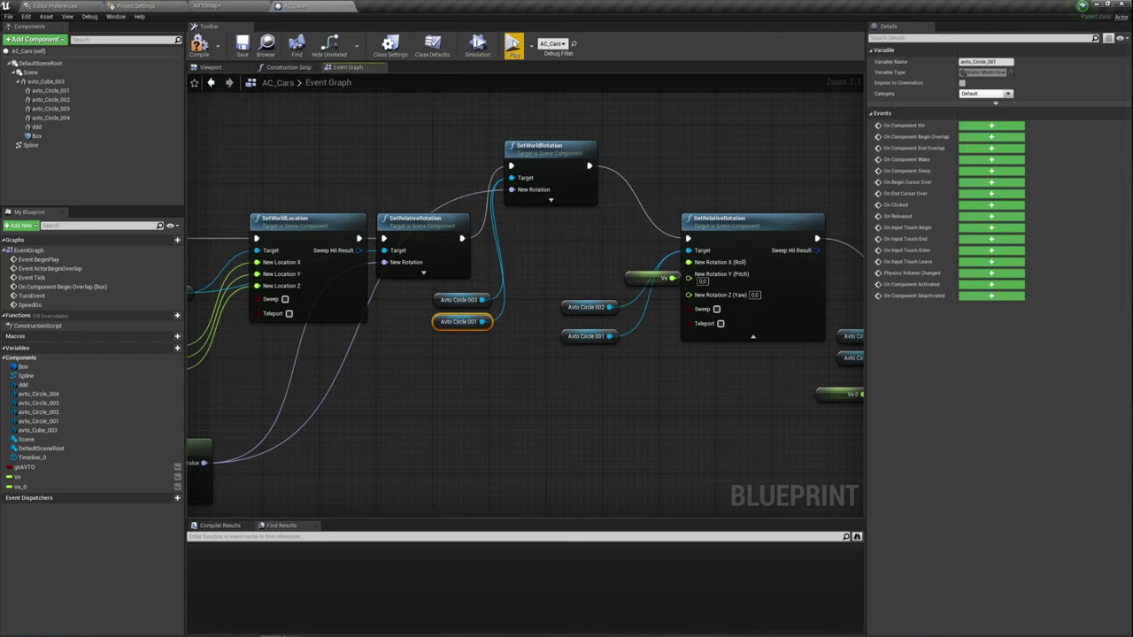
left_click(513, 46)
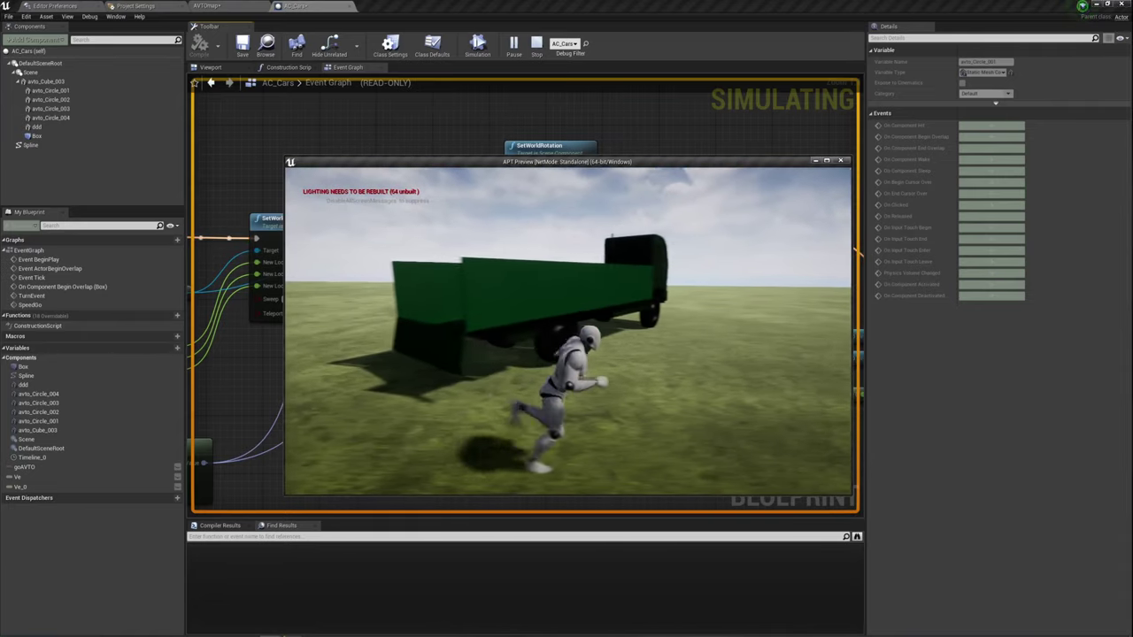
Restart the test play, jump onto the truck bed and walk around, then stop.
key("Escape")
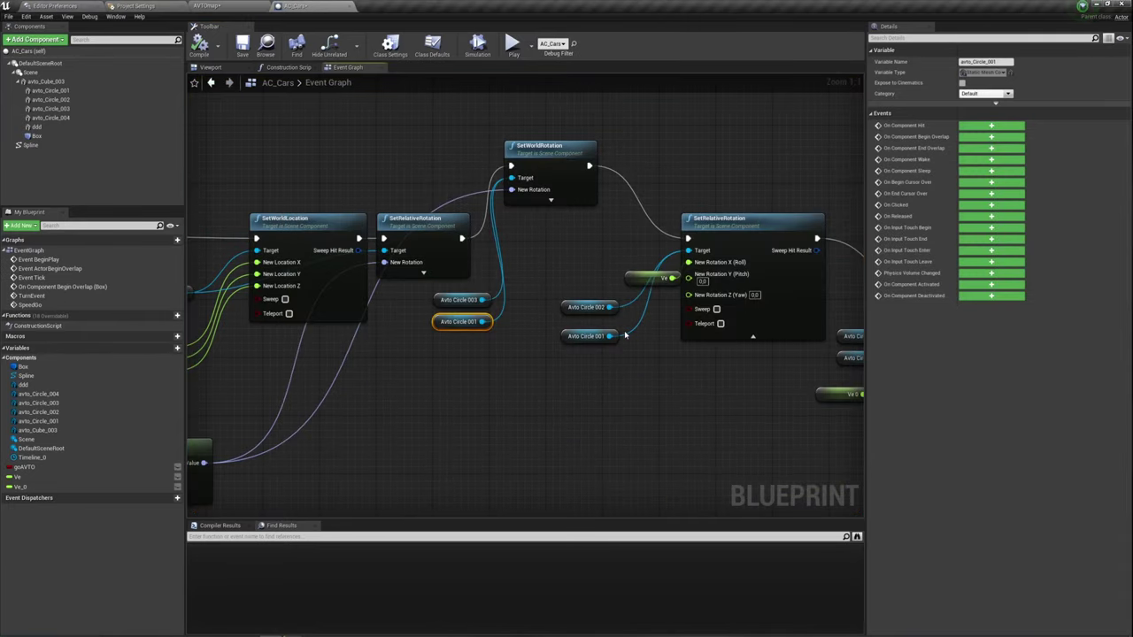
left_click(513, 43)
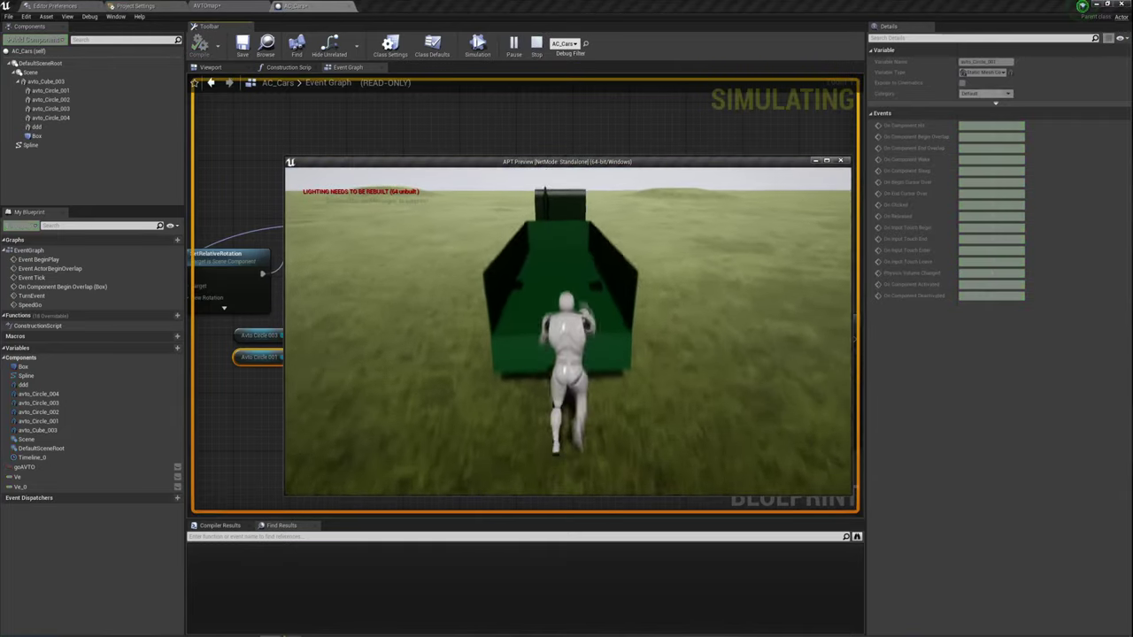
key("space")
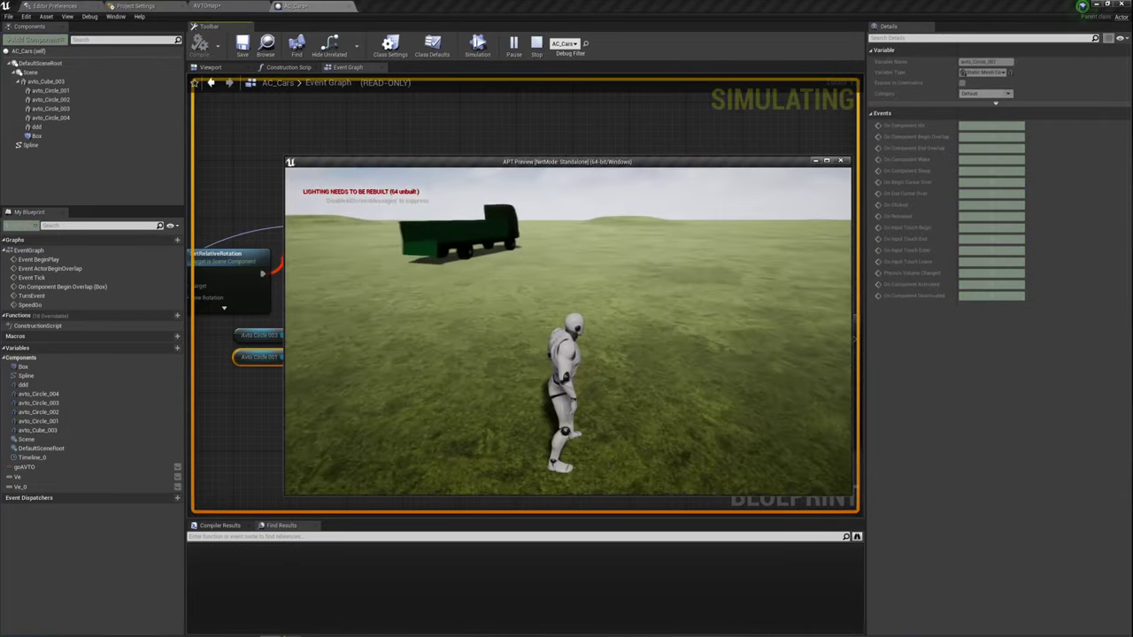
key("w")
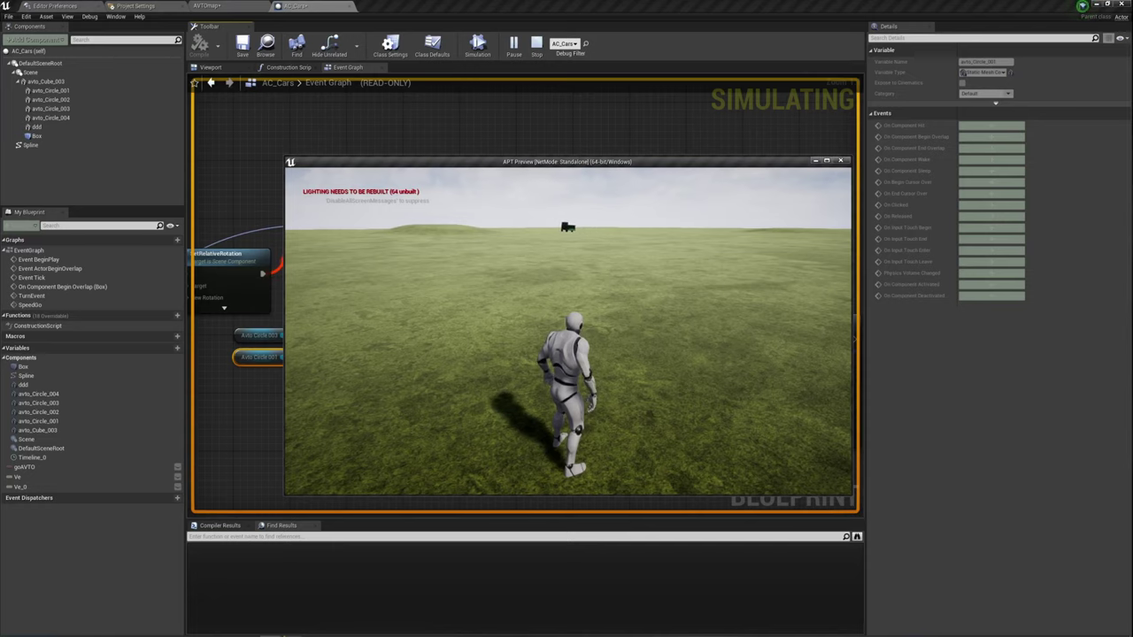
key("Escape")
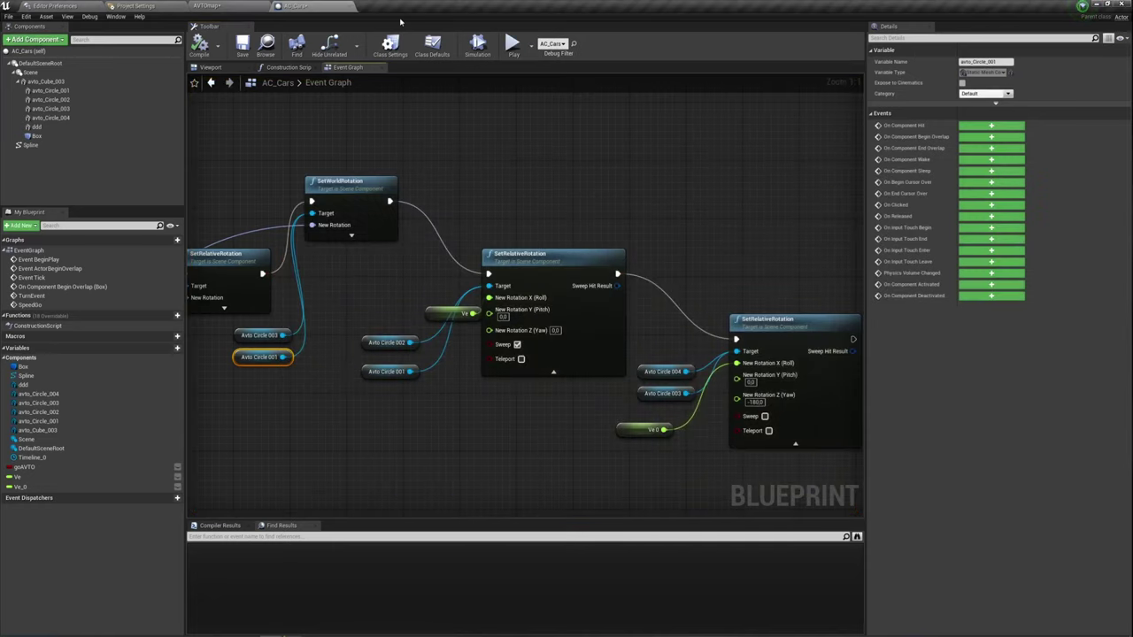
Set Timeline_0's length to 10 seconds and move its last key from time 20 to 10.
scroll(414, 180, "down", 4)
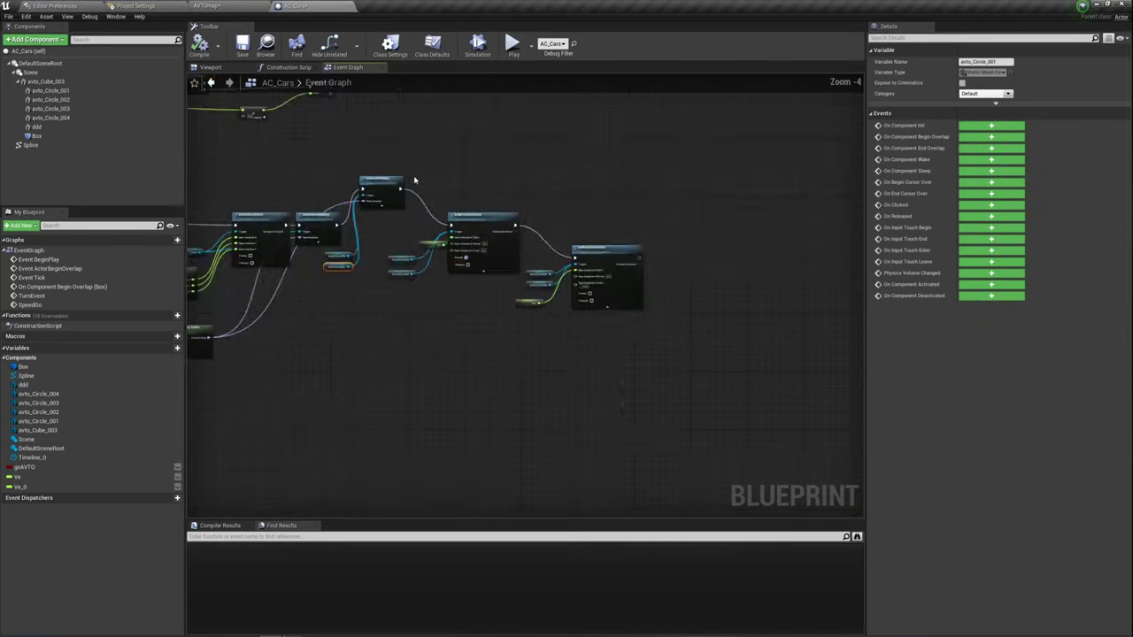
right_click_drag(414, 180, 398, 212)
scroll(575, 254, "up", 4)
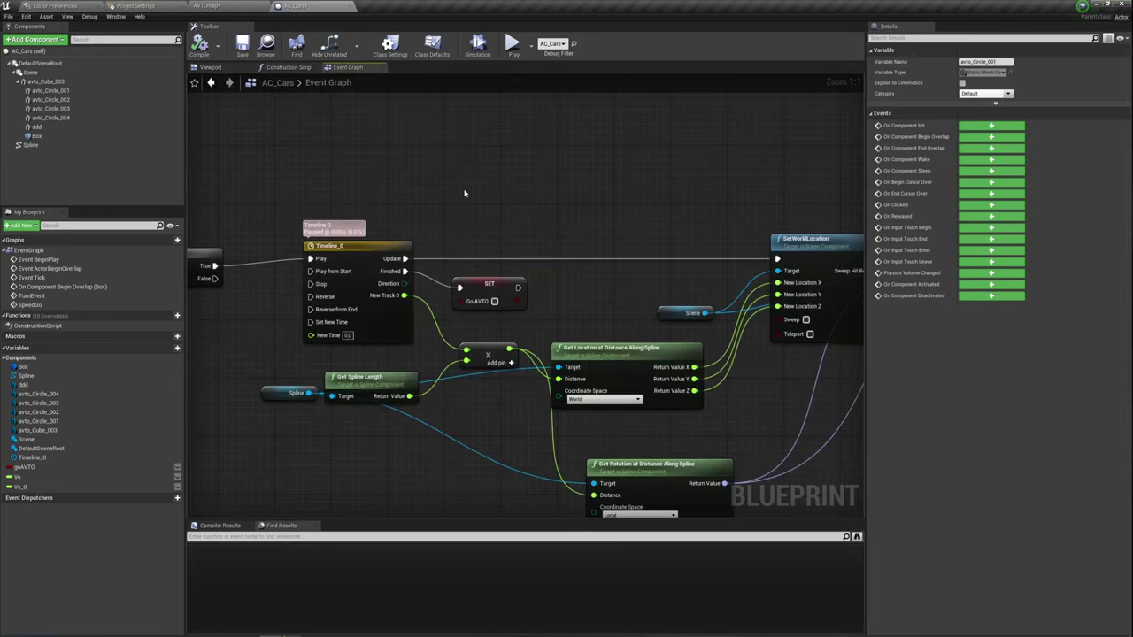
right_click_drag(464, 193, 595, 170)
double_click(496, 253)
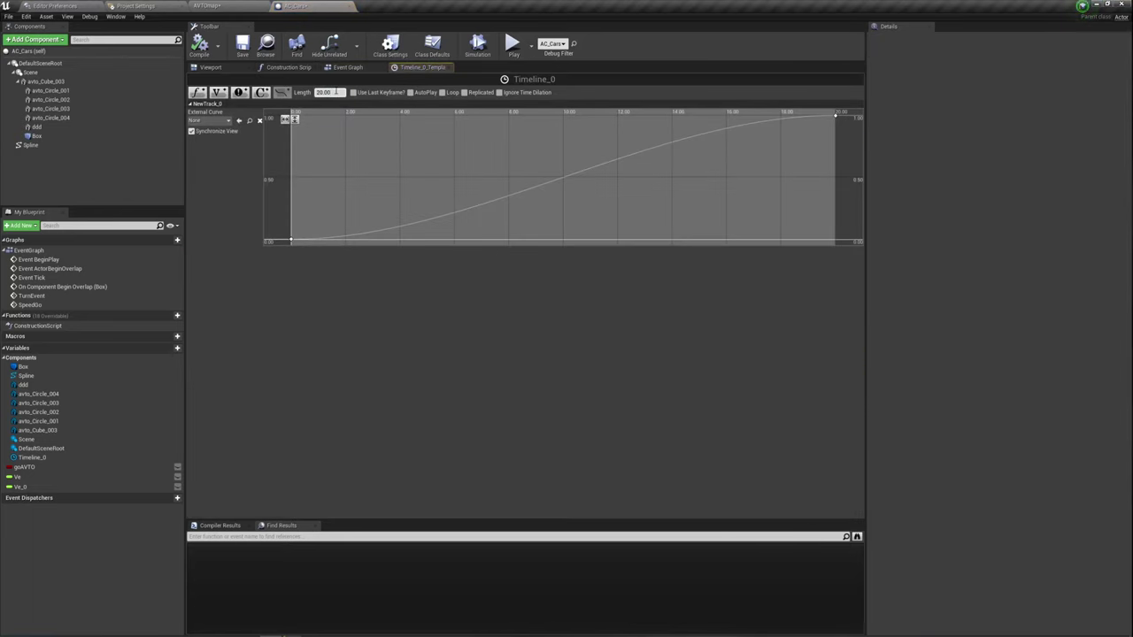
type("10")
key("Return")
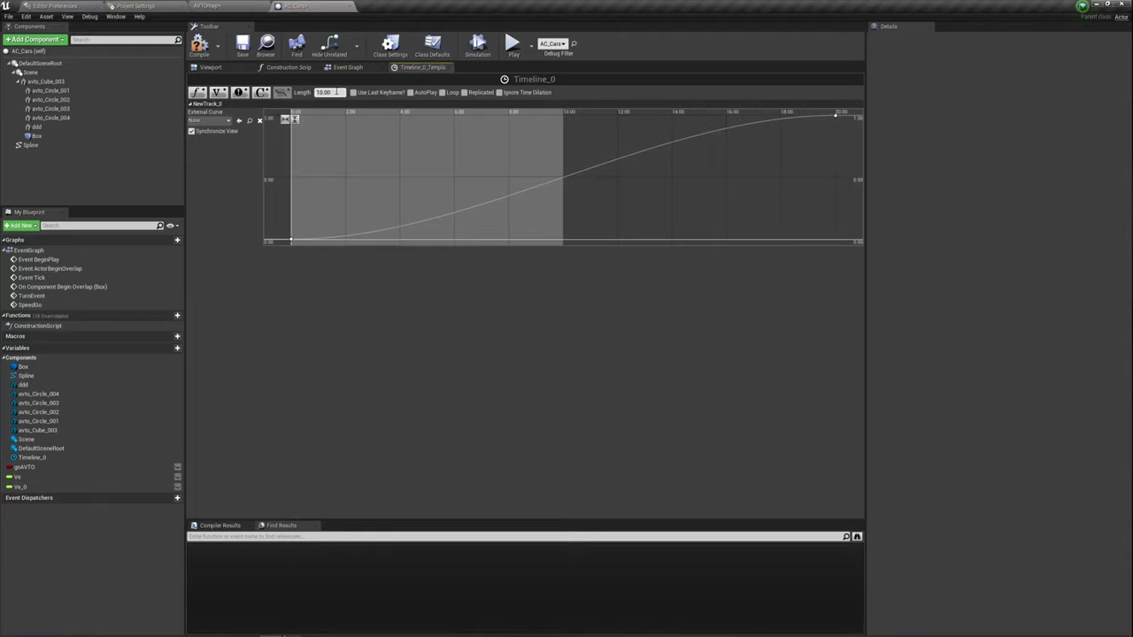
left_click(836, 116)
left_click(285, 120)
left_click(329, 120)
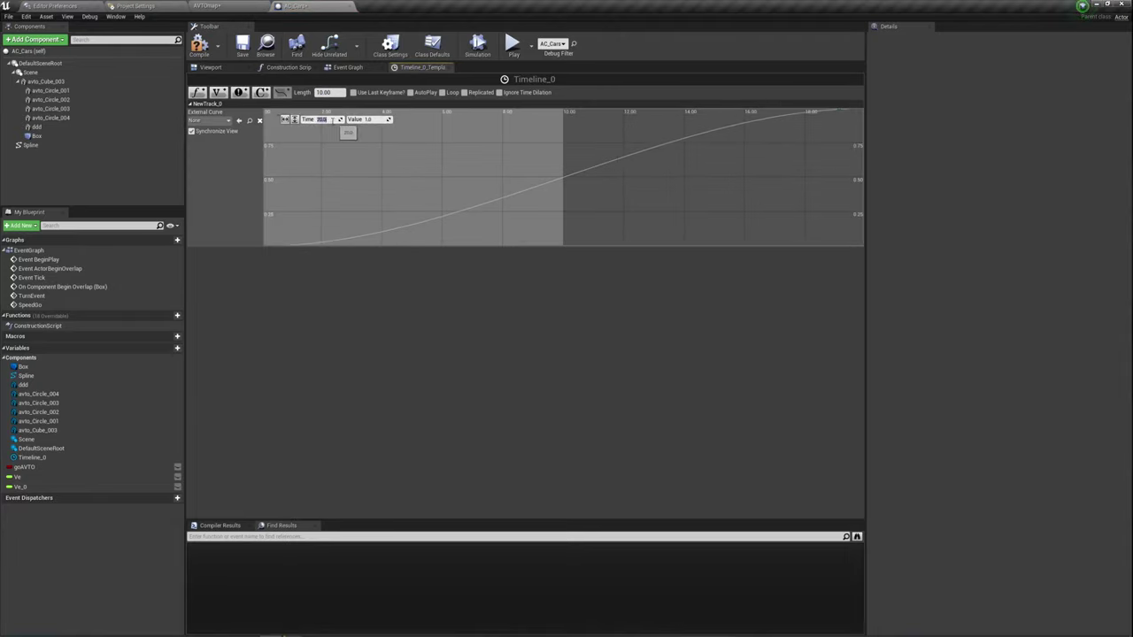
key("Return")
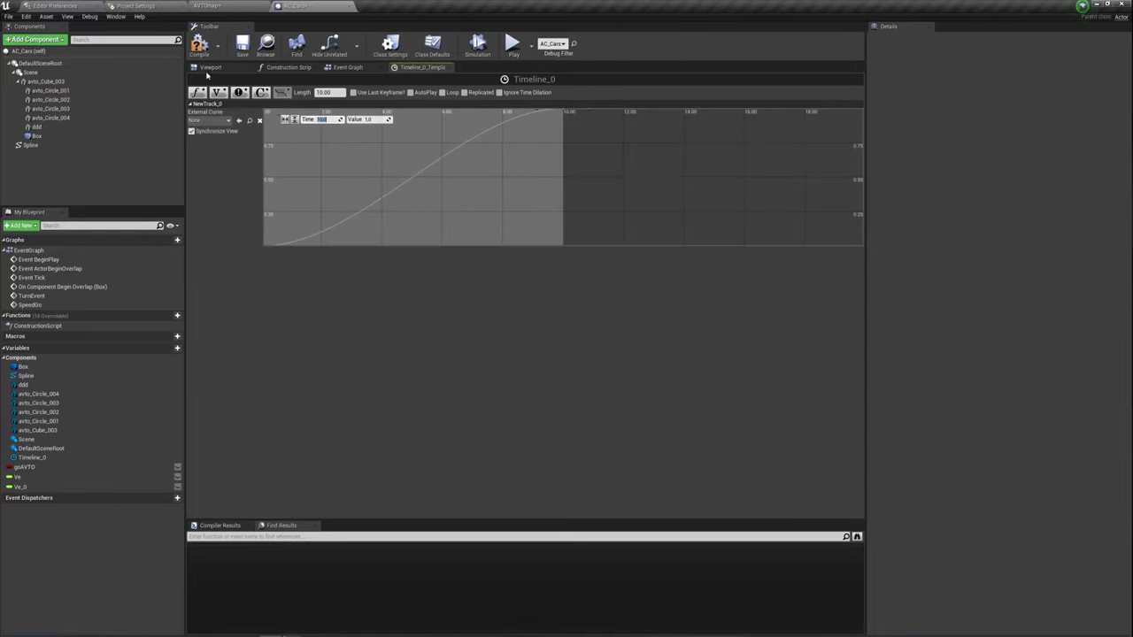
left_click(199, 46)
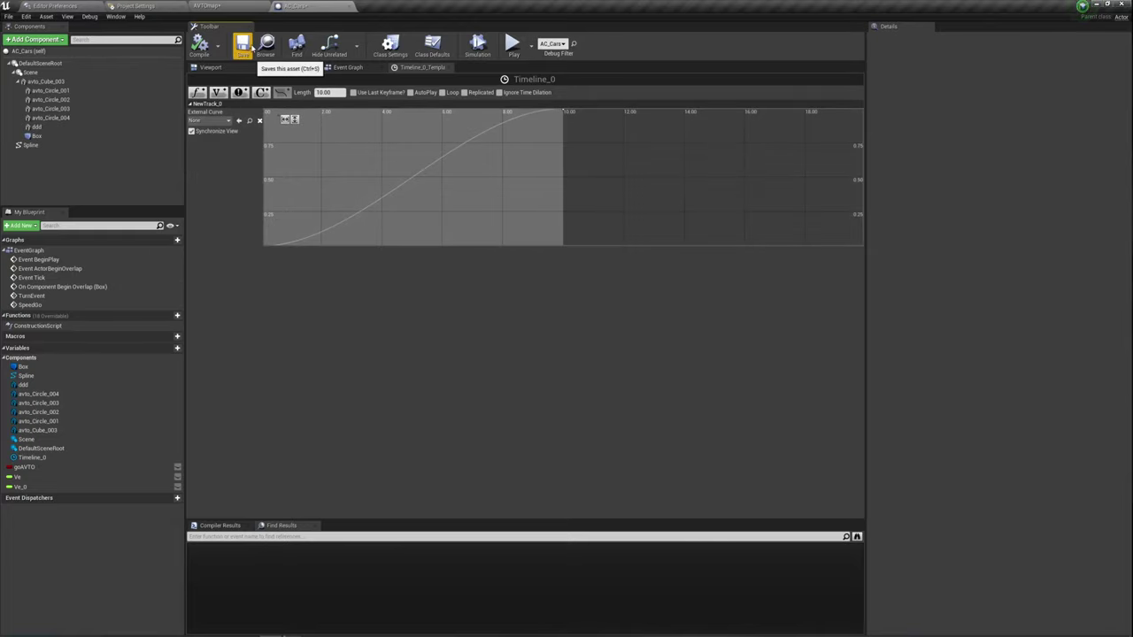
Test-play the truck ride with the 10-second timeline, then close the Timeline_0 editor.
left_click(513, 44)
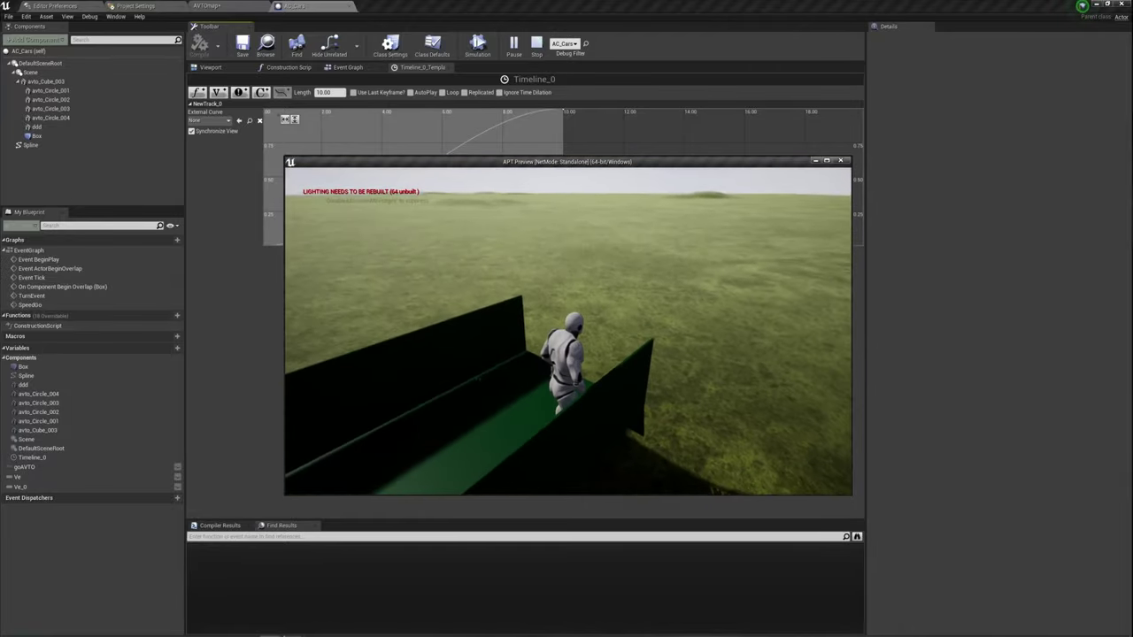
key("w")
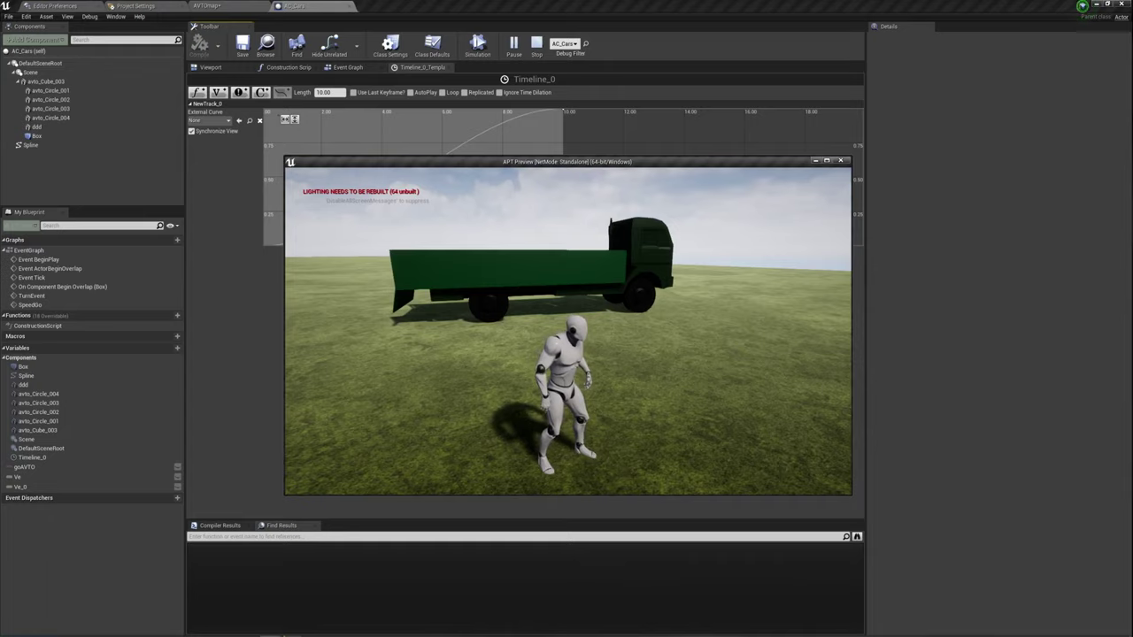
key("Escape")
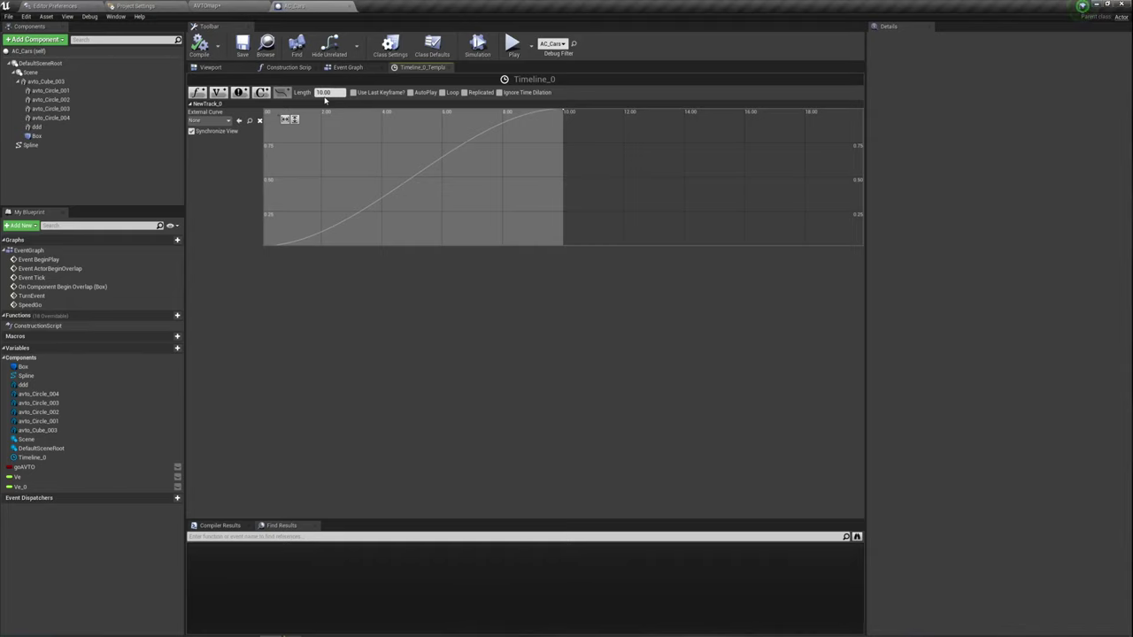
left_click(443, 67)
scroll(484, 186, "down", 5)
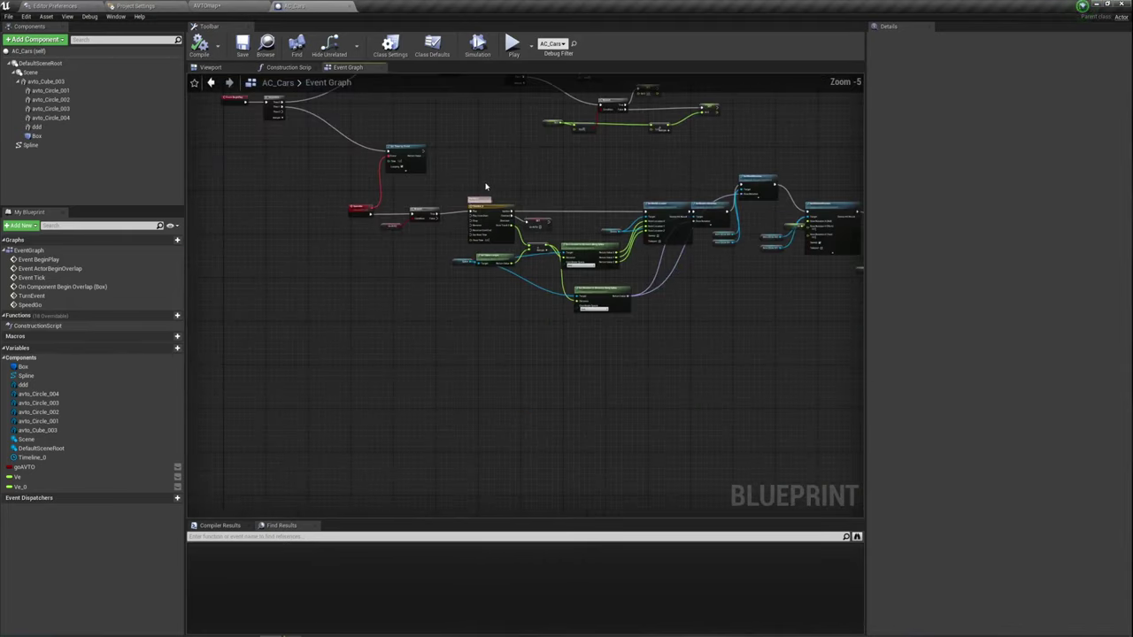
Duplicate the truck actor as AC_Cars2 by Alt-dragging it in the level.
left_click(229, 7)
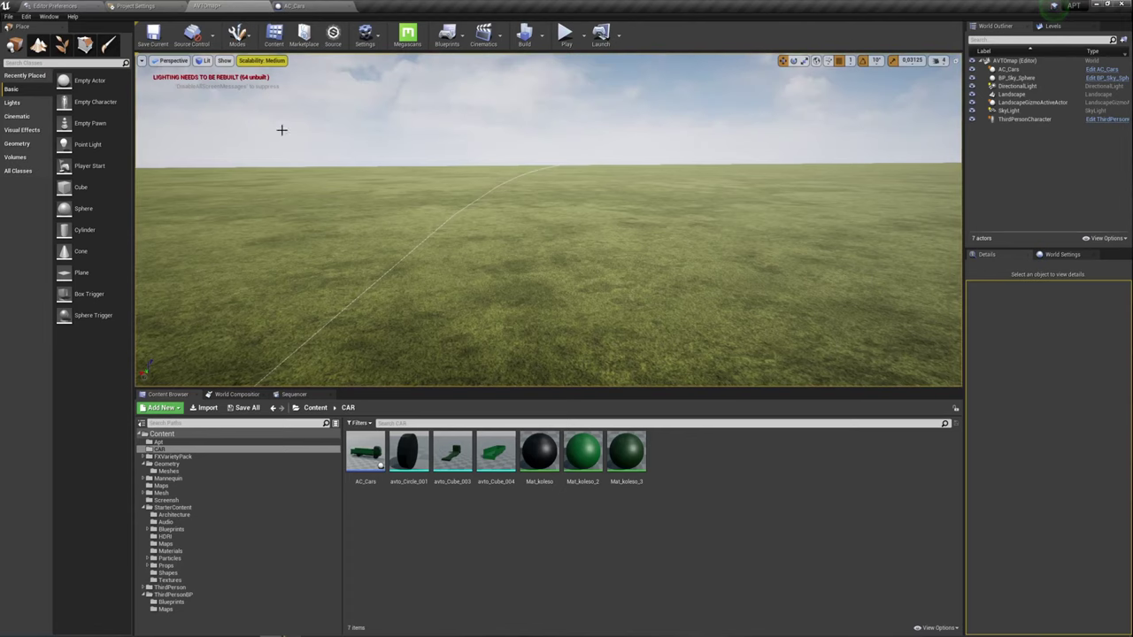
right_click_drag(603, 260, 603, 260)
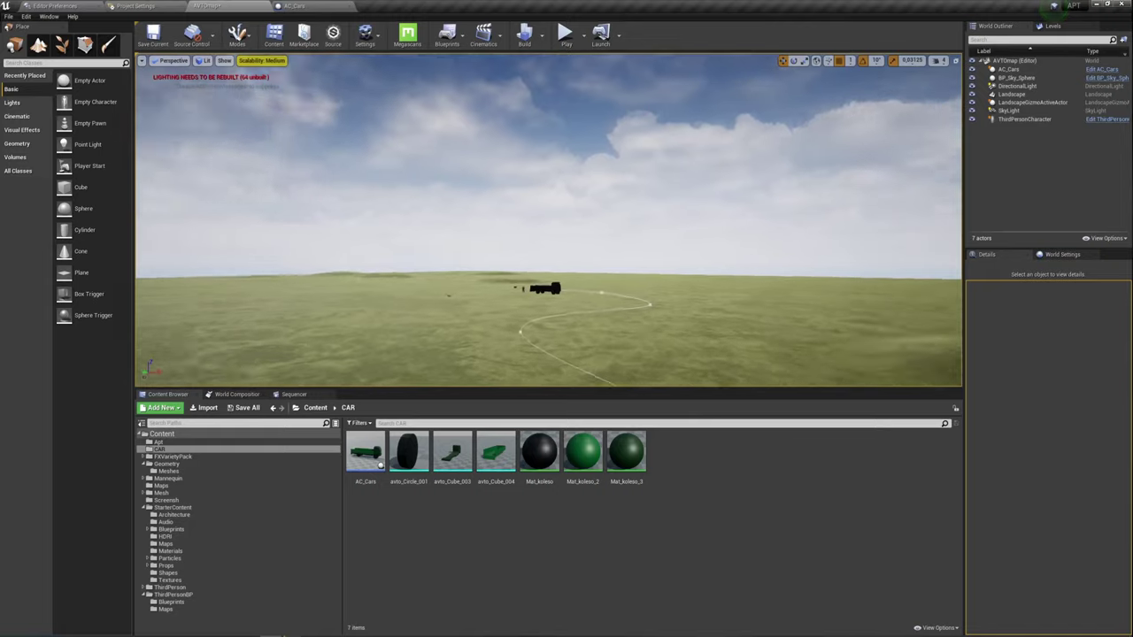
right_click_drag(605, 263, 605, 263)
left_click(940, 60)
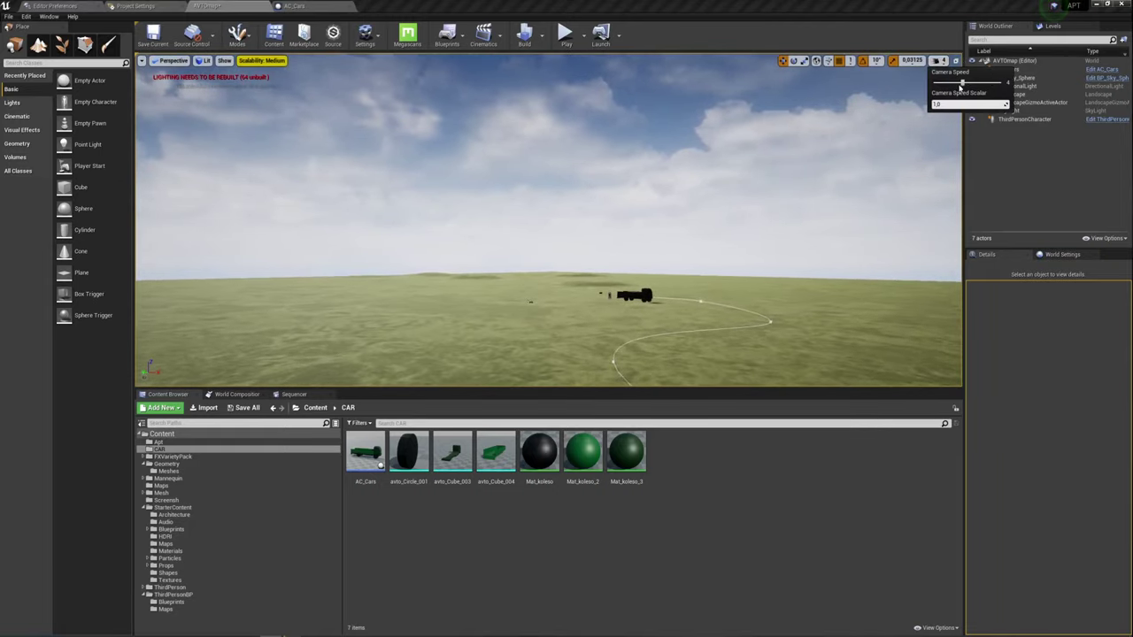
right_click_drag(842, 210, 841, 210)
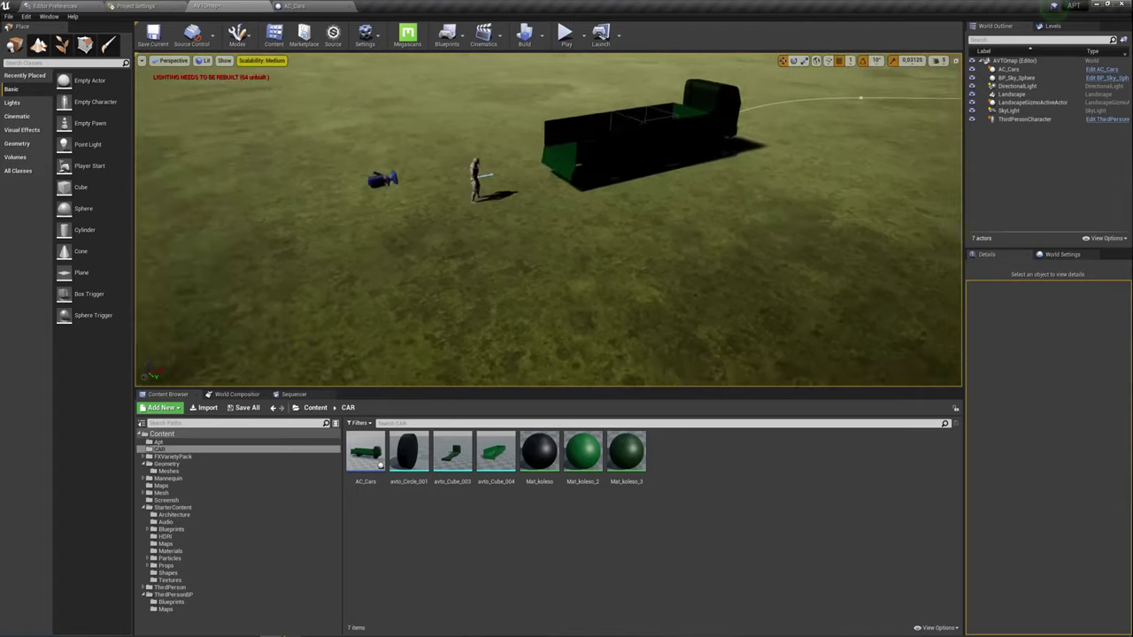
left_click(549, 211)
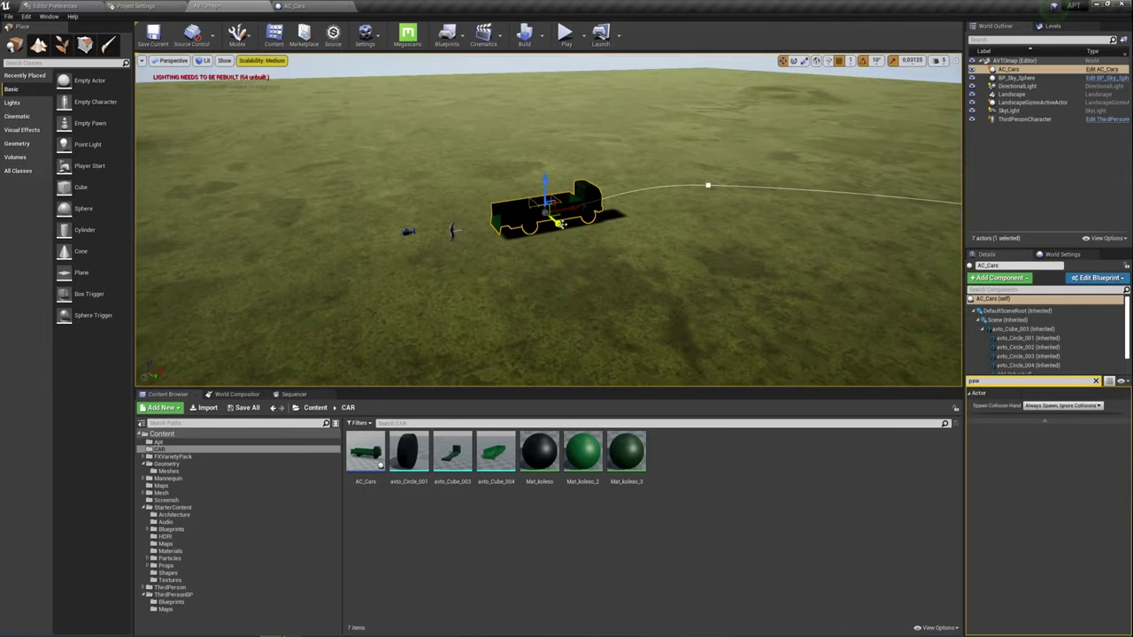
left_click_drag(559, 223, 531, 208, "alt")
Move AC_Cars2 and its spline aside, then open the AC_Cars Event Graph.
right_click_drag(531, 208, 531, 208)
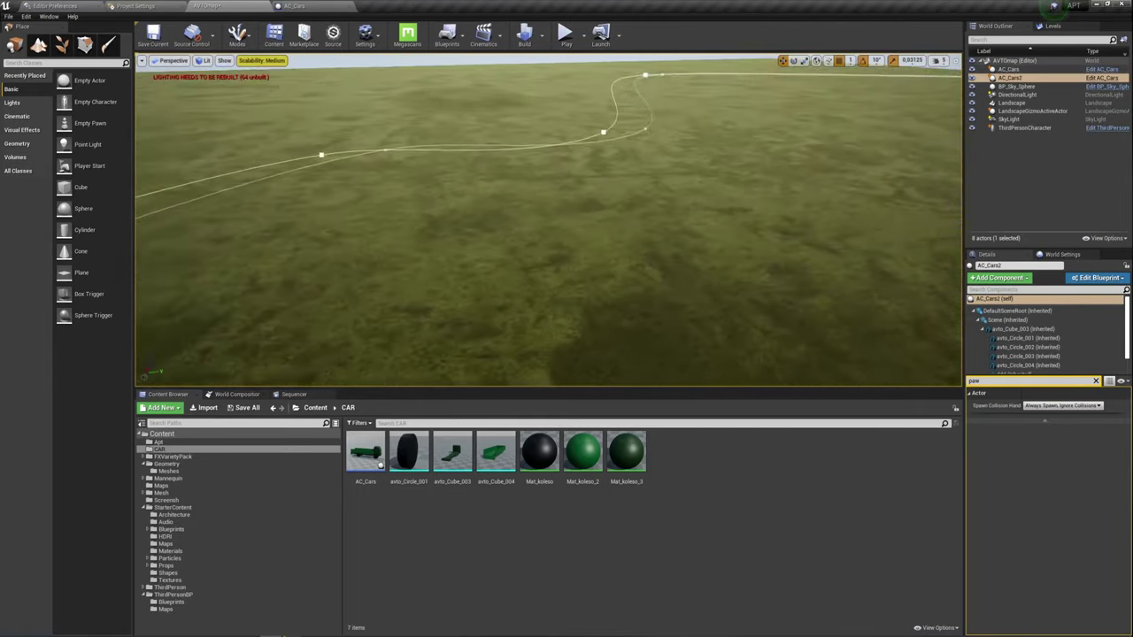
right_click_drag(406, 370, 405, 370)
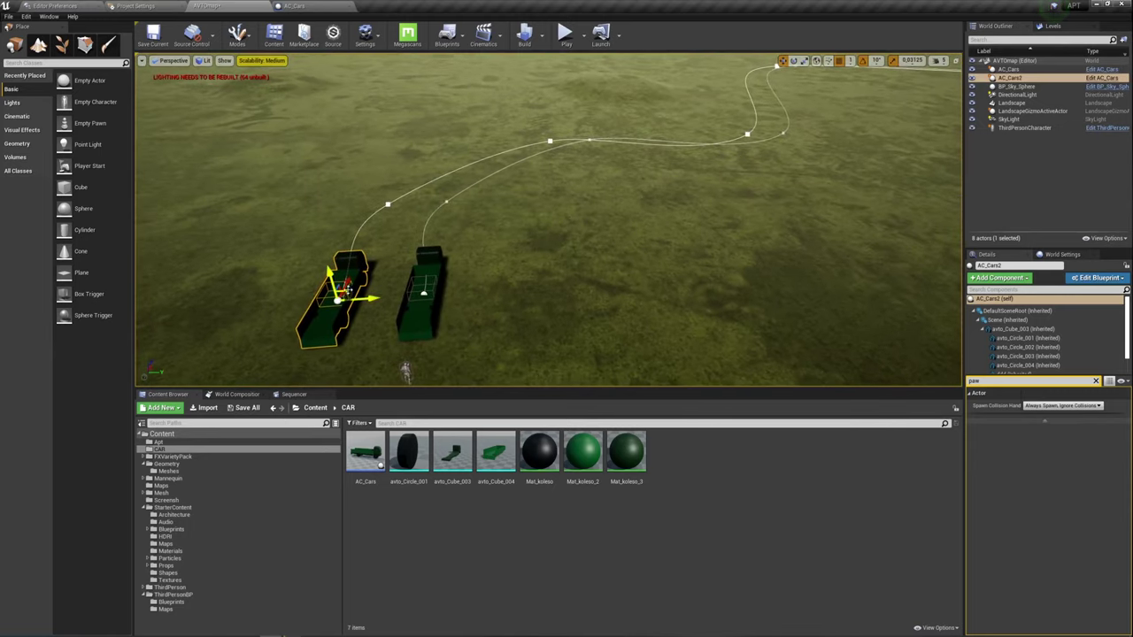
left_click_drag(346, 288, 376, 232)
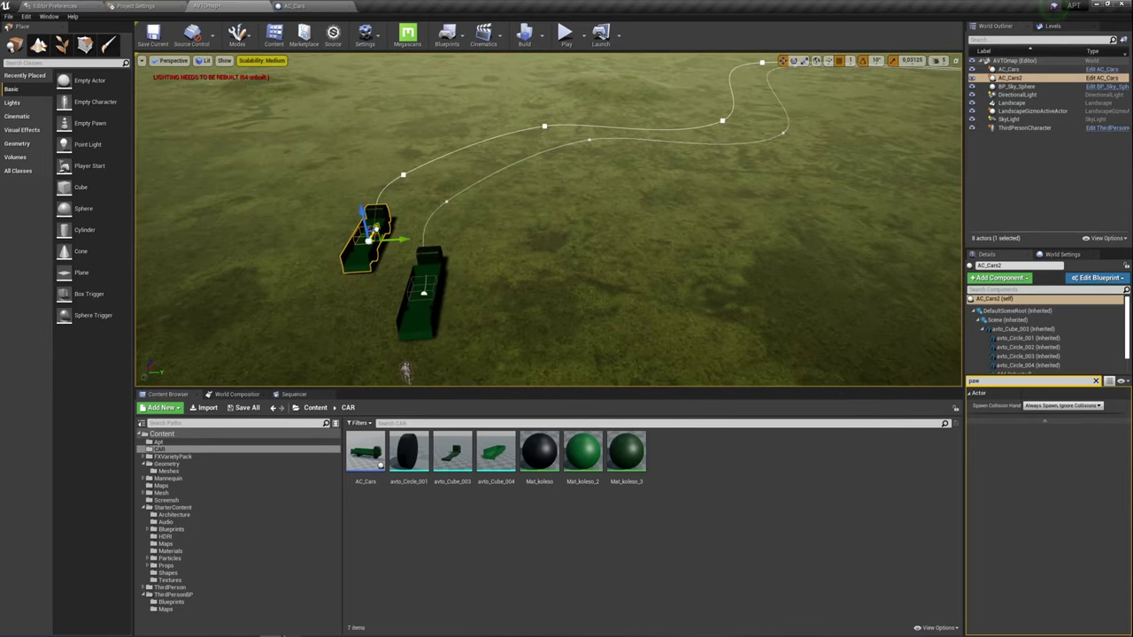
right_click_drag(405, 370, 406, 370)
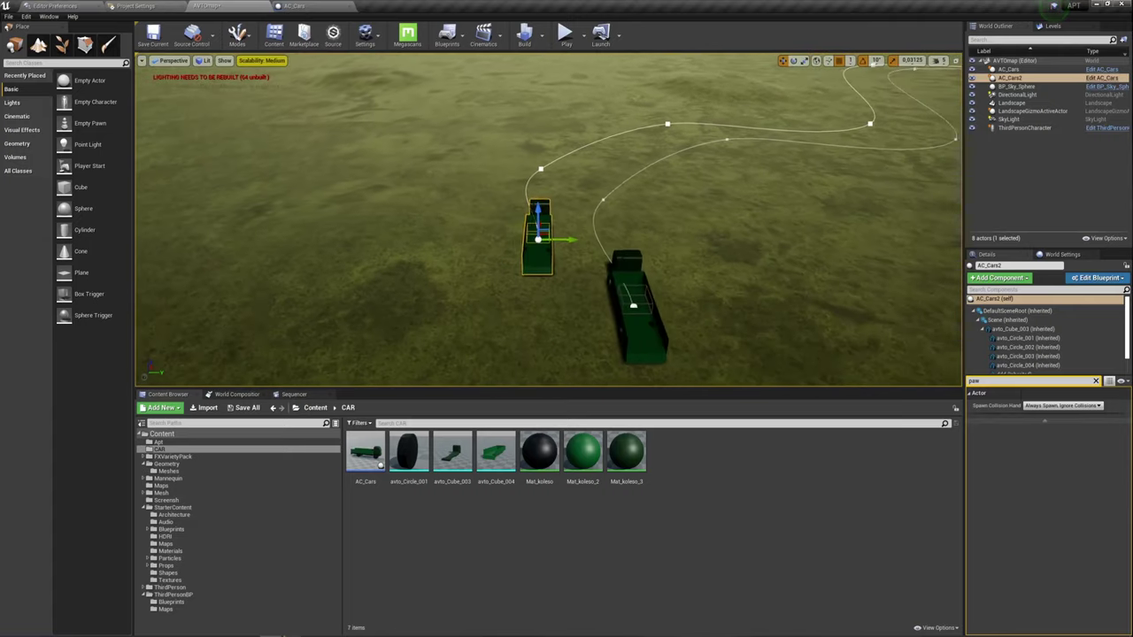
right_click_drag(492, 234, 492, 234)
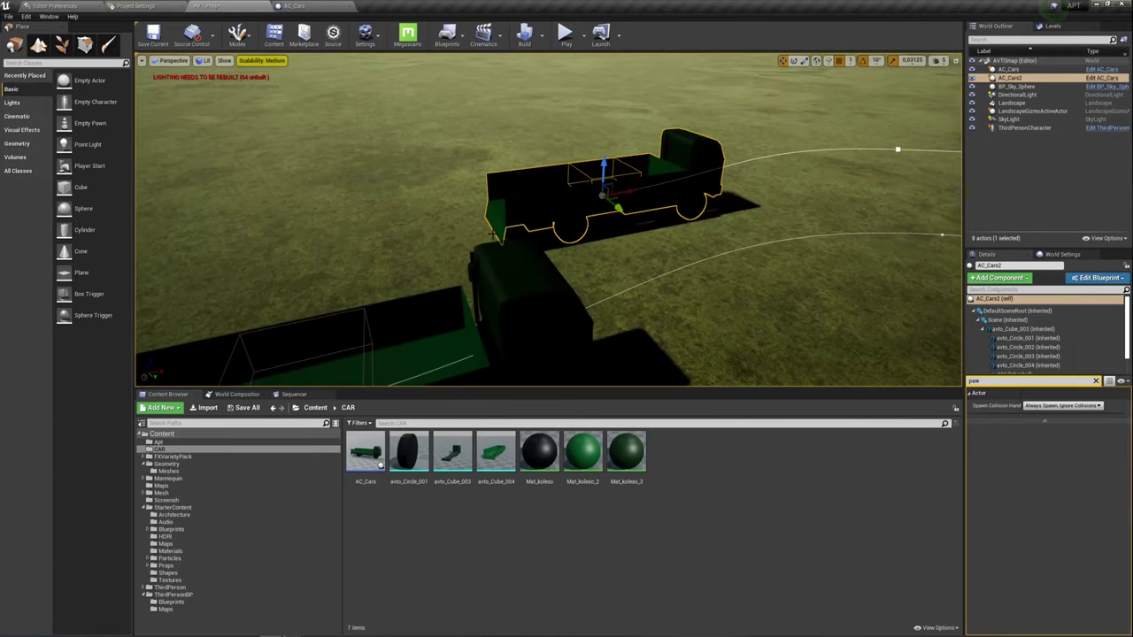
left_click(1101, 78)
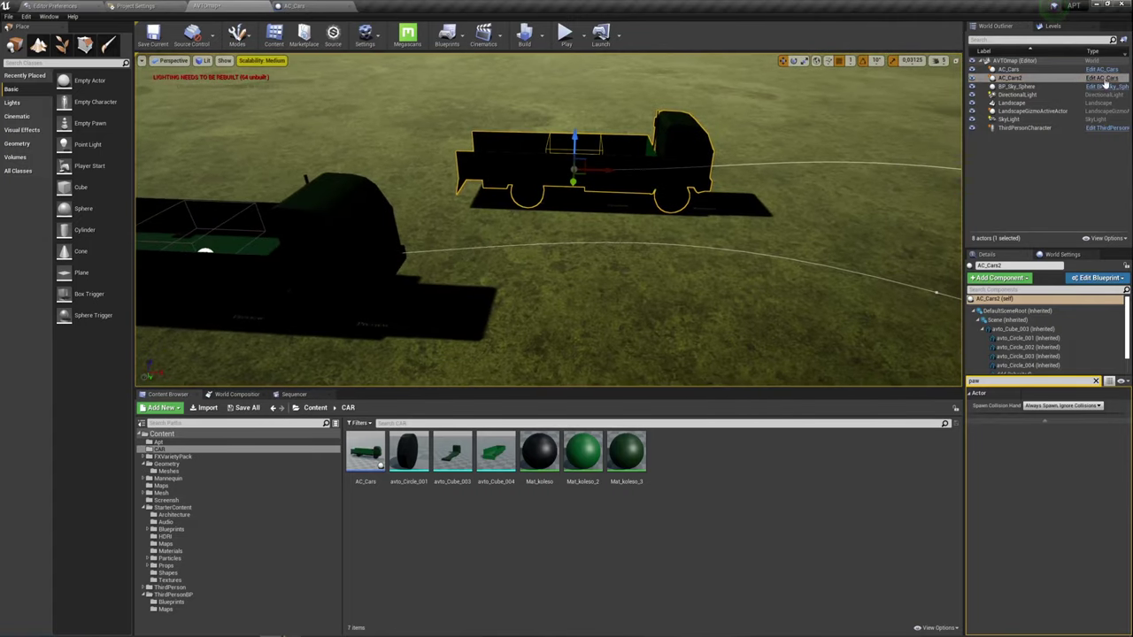
scroll(570, 264, "up", 1)
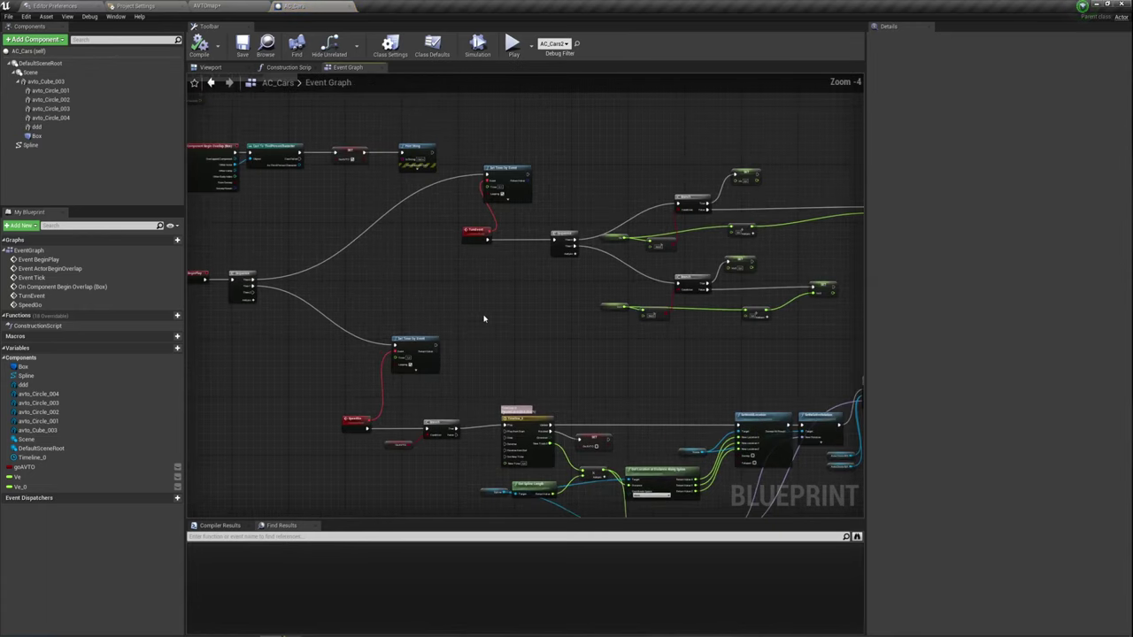
Move the overlap and Print String node group to the top of the graph.
right_click_drag(483, 307, 594, 233)
right_click_drag(550, 192, 624, 375)
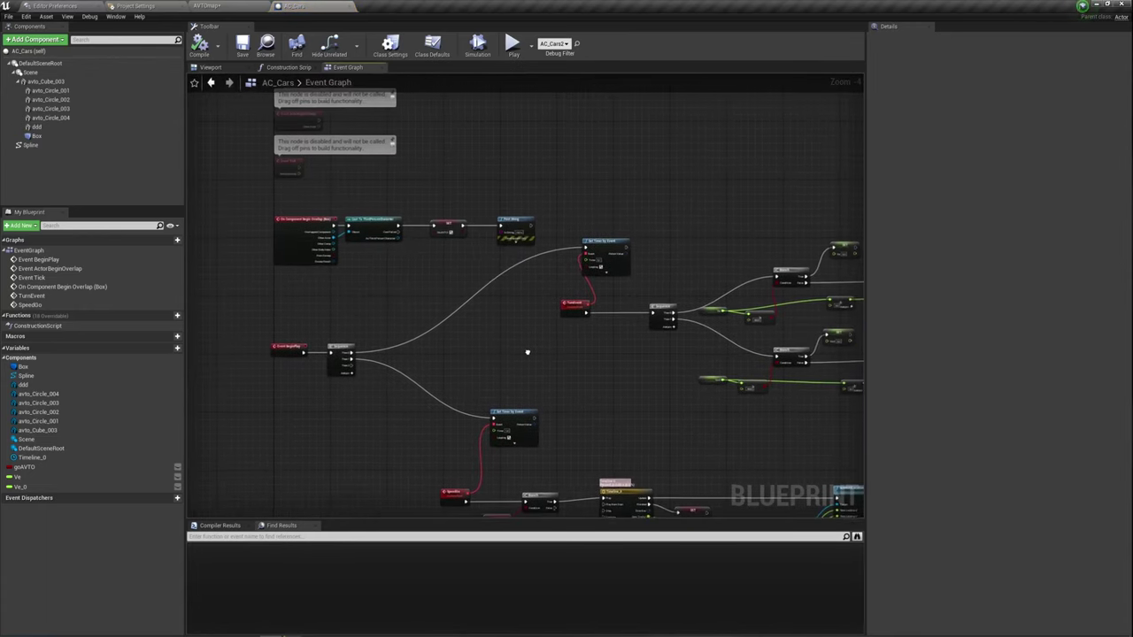
mouse_move(394, 299)
left_mouse_down()
mouse_move(596, 183)
mouse_move(623, 186)
left_mouse_up()
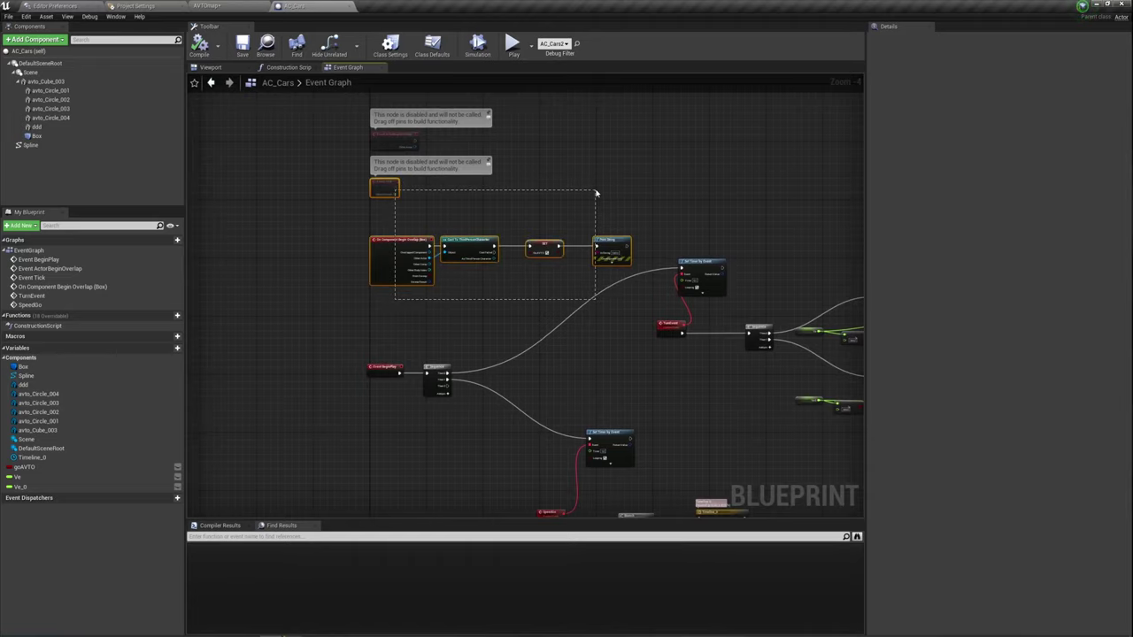
left_click_drag(606, 243, 637, 89)
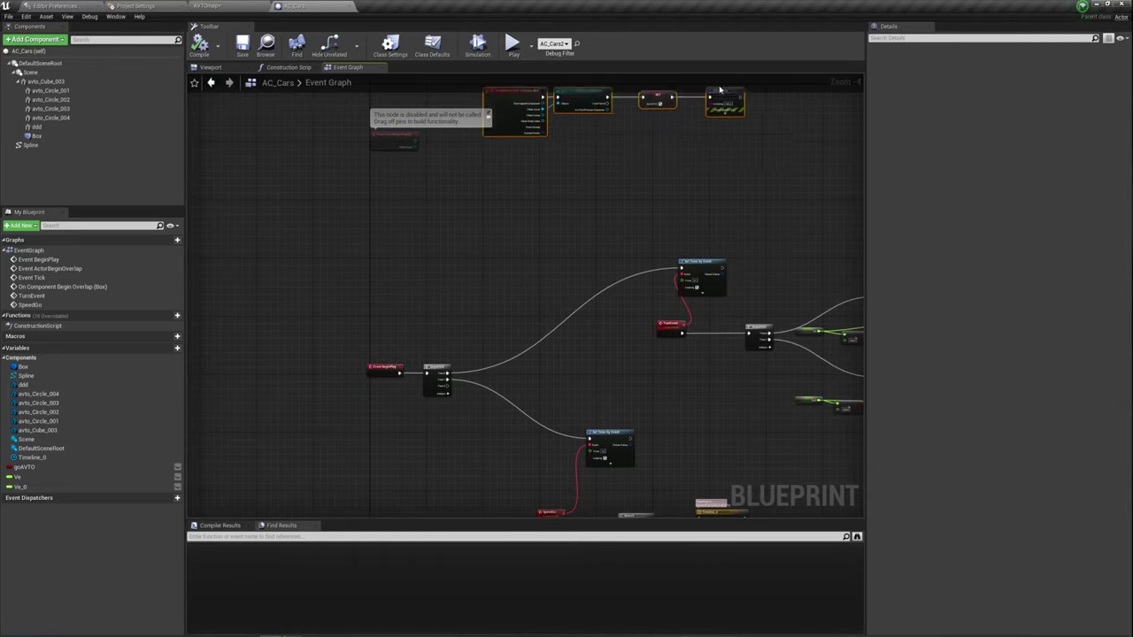
right_click_drag(448, 281, 449, 131)
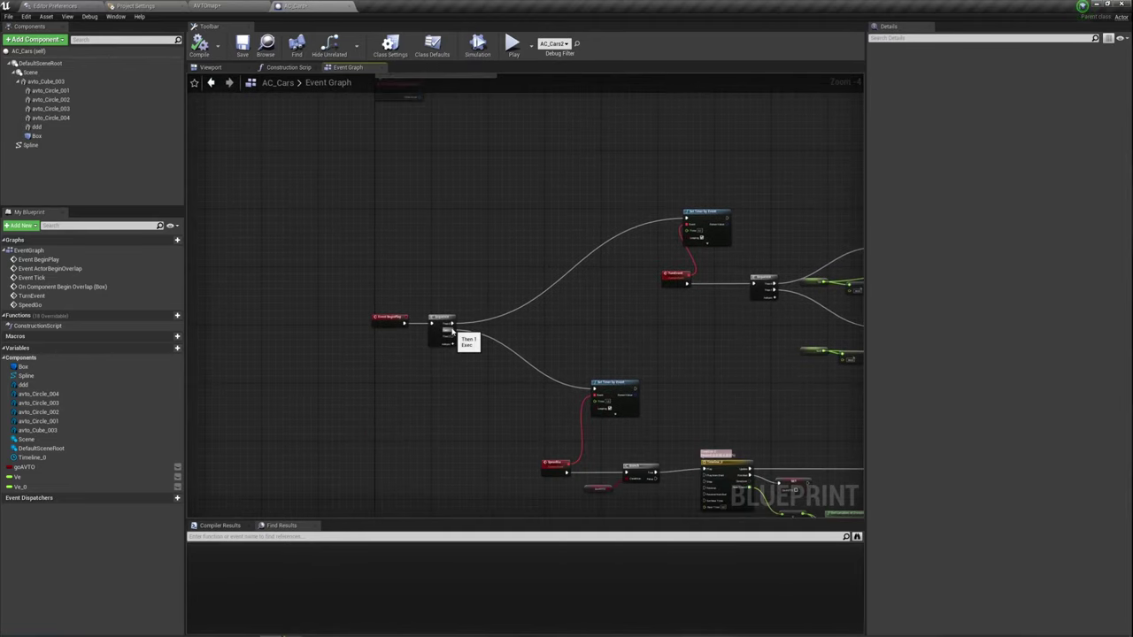
scroll(455, 354, "up", 4)
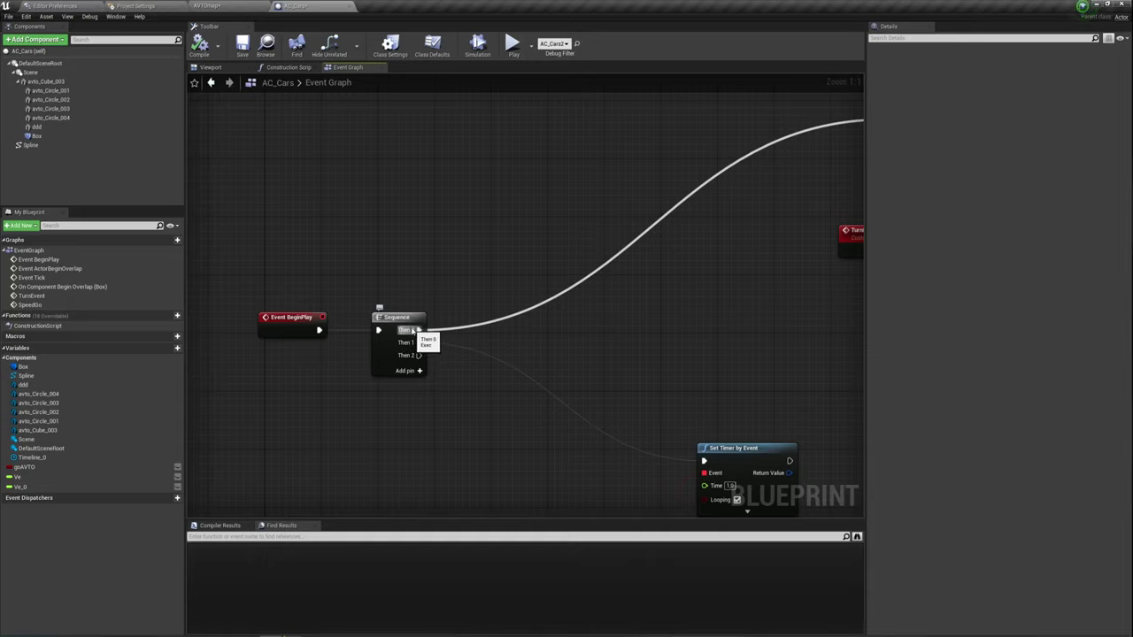
Add a Set Timer by Event node from Sequence Then 0 and rearrange the timer nodes.
left_click_drag(416, 330, 522, 121)
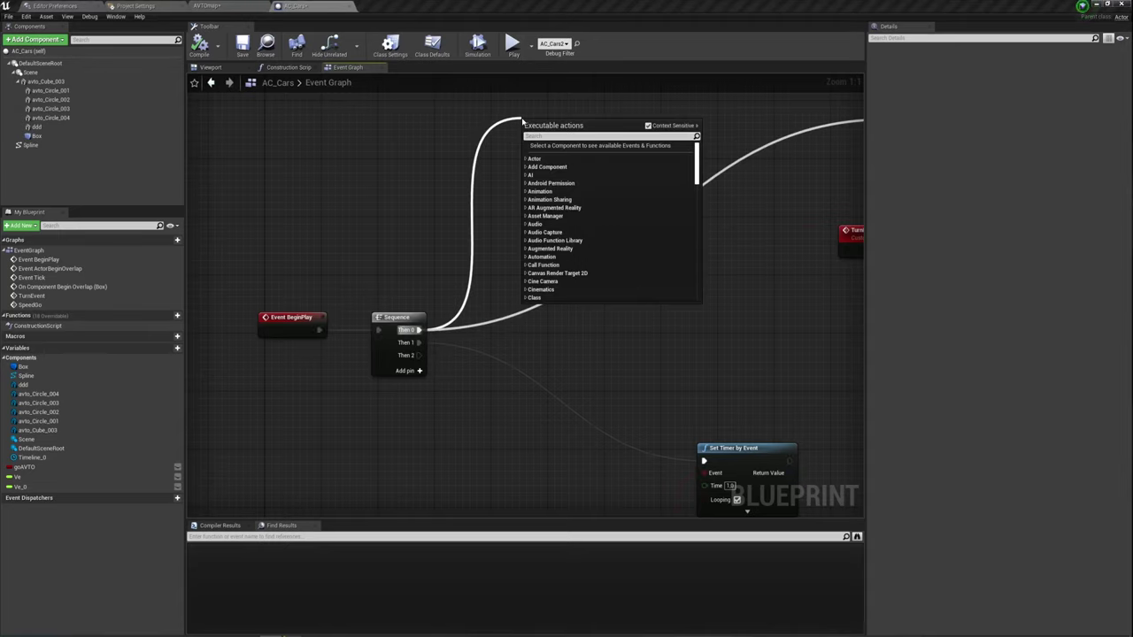
type("set time")
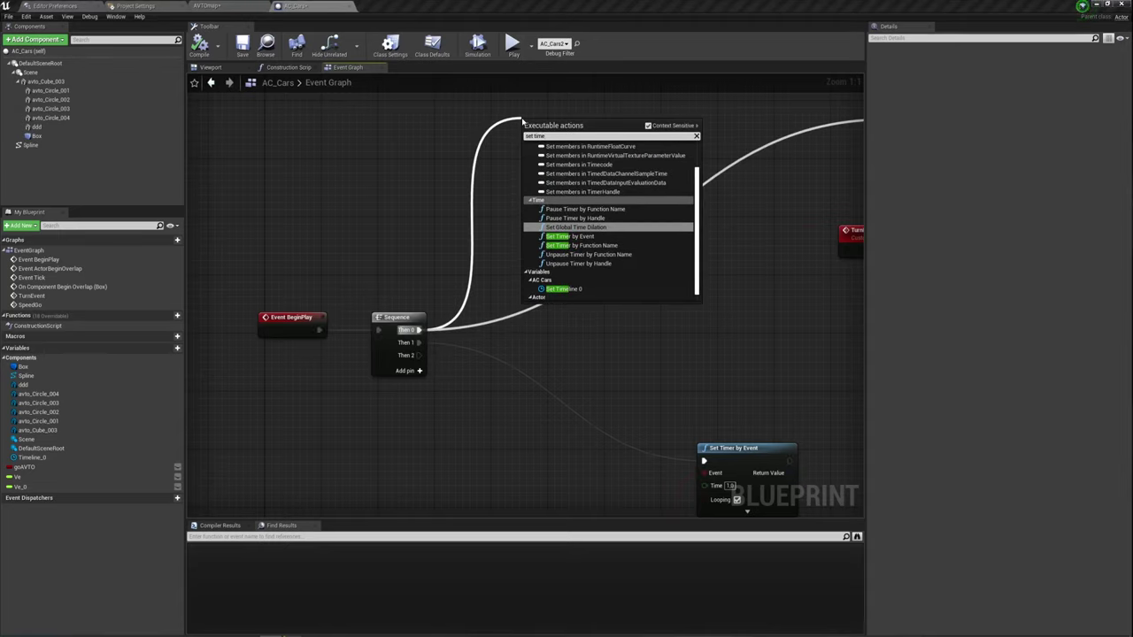
left_click(593, 238)
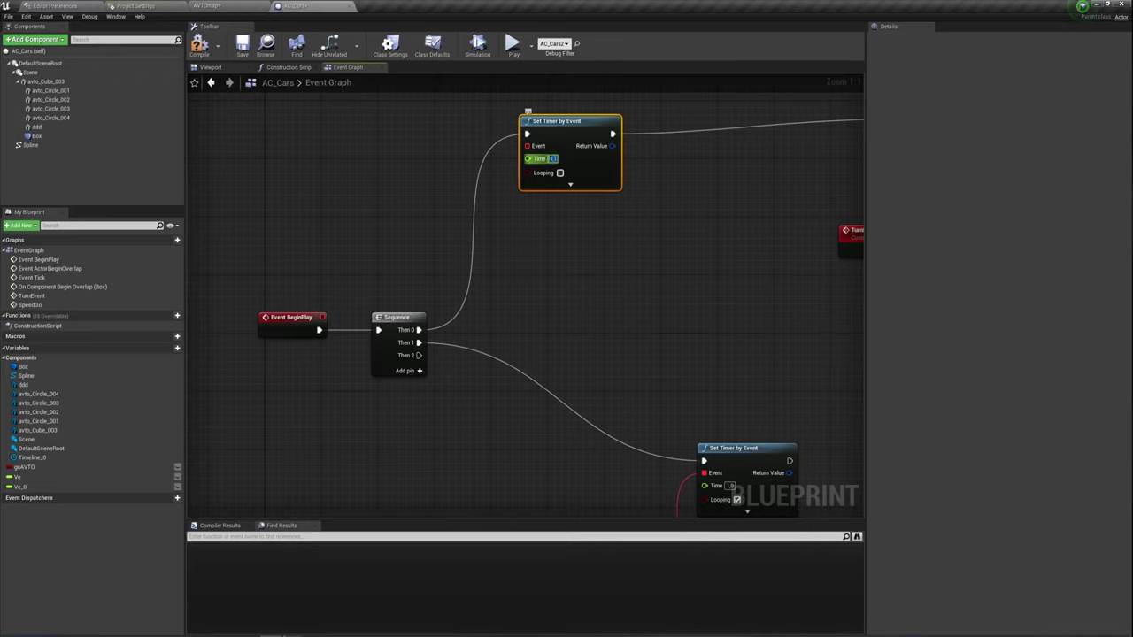
scroll(680, 235, "down", 4)
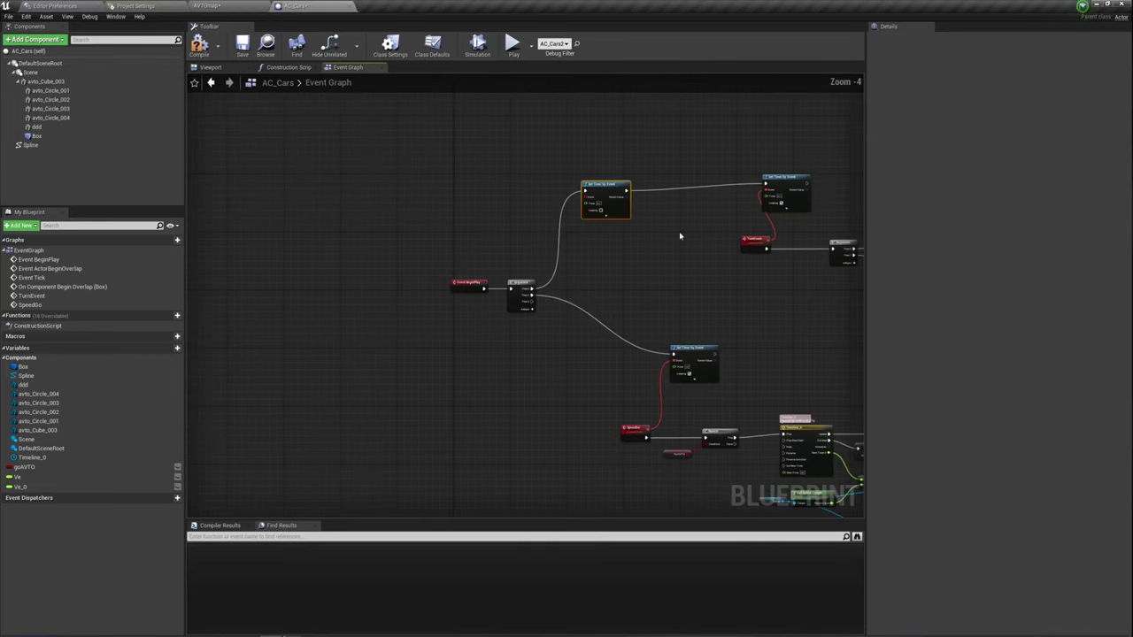
right_click_drag(680, 236, 533, 251)
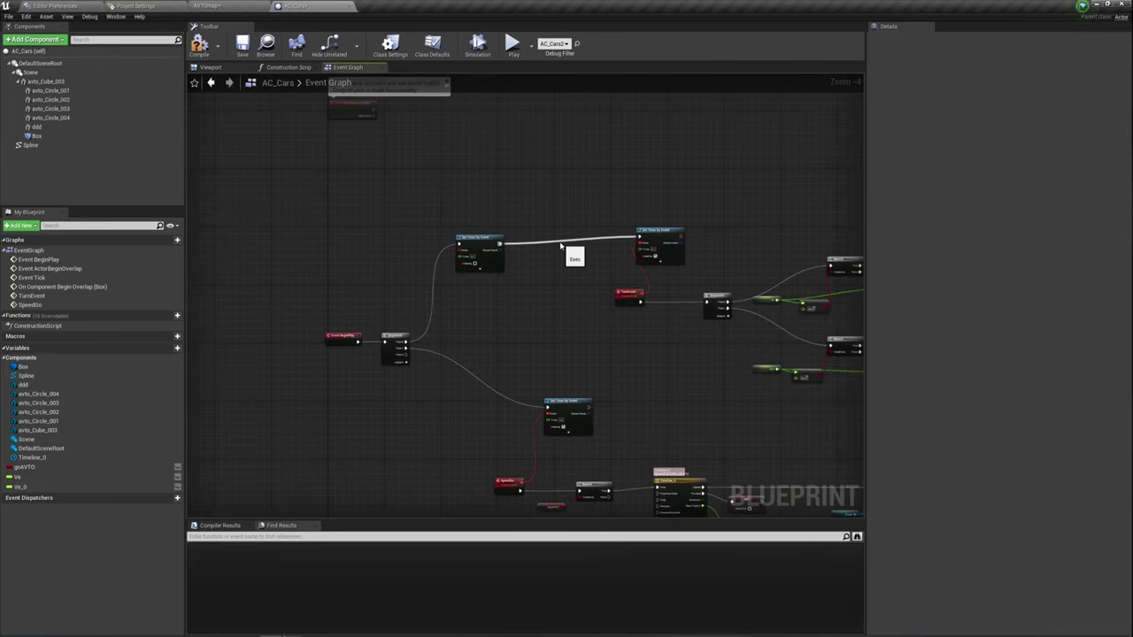
left_click(575, 241, "alt")
mouse_move(641, 241)
left_mouse_down()
mouse_move(633, 256)
mouse_move(405, 349)
mouse_move(544, 403)
left_mouse_up()
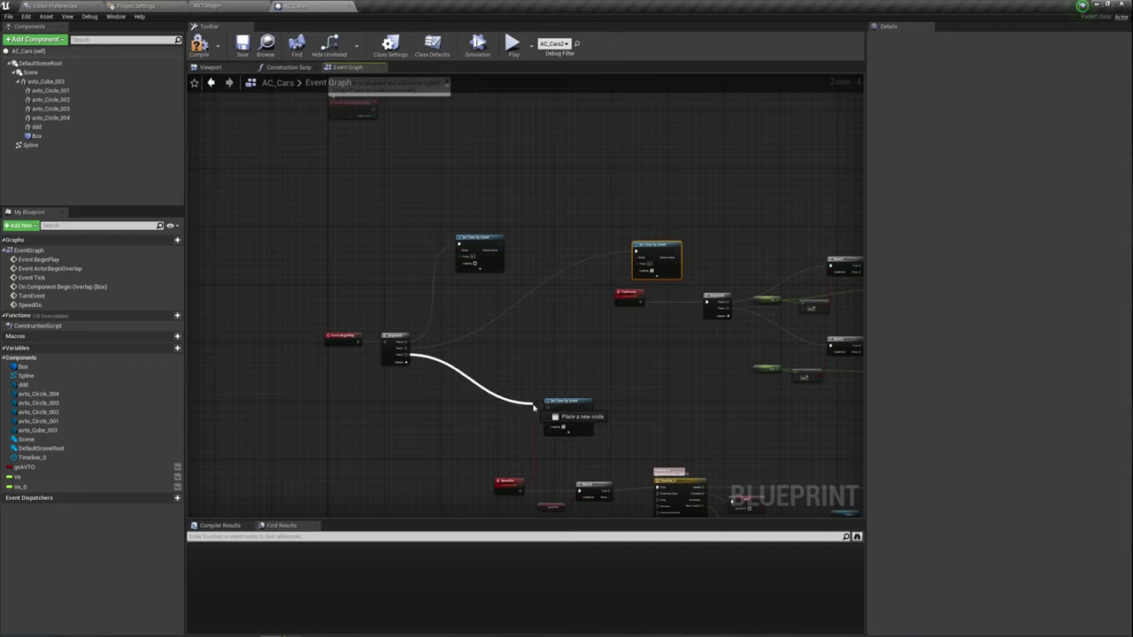
left_click_drag(465, 239, 492, 161)
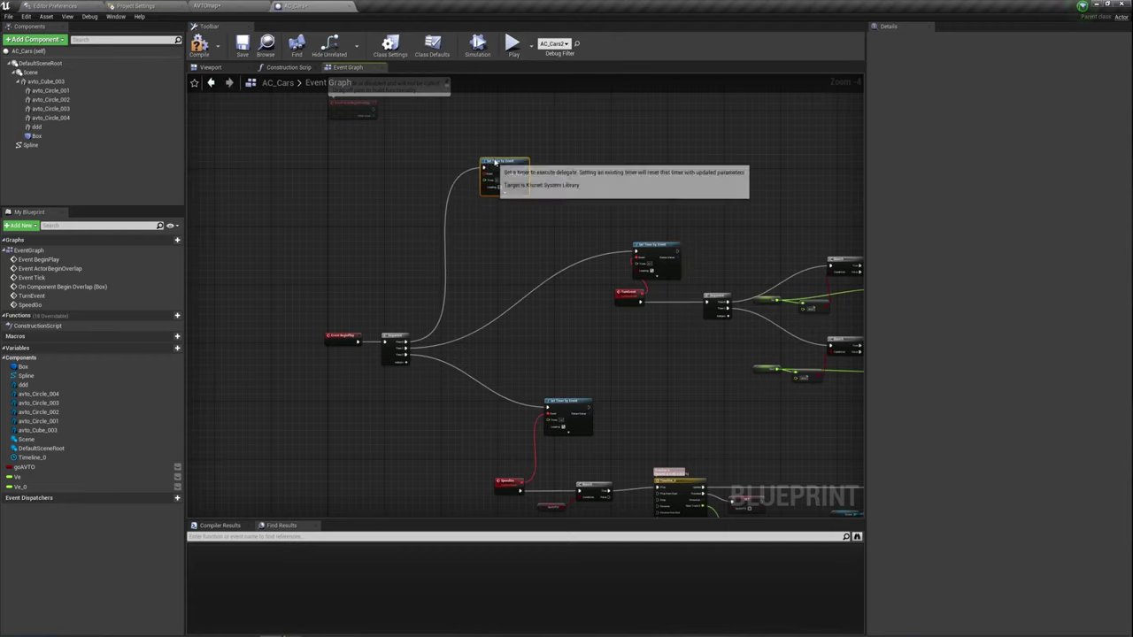
right_click_drag(832, 401, 701, 383)
scroll(701, 383, "up", 3)
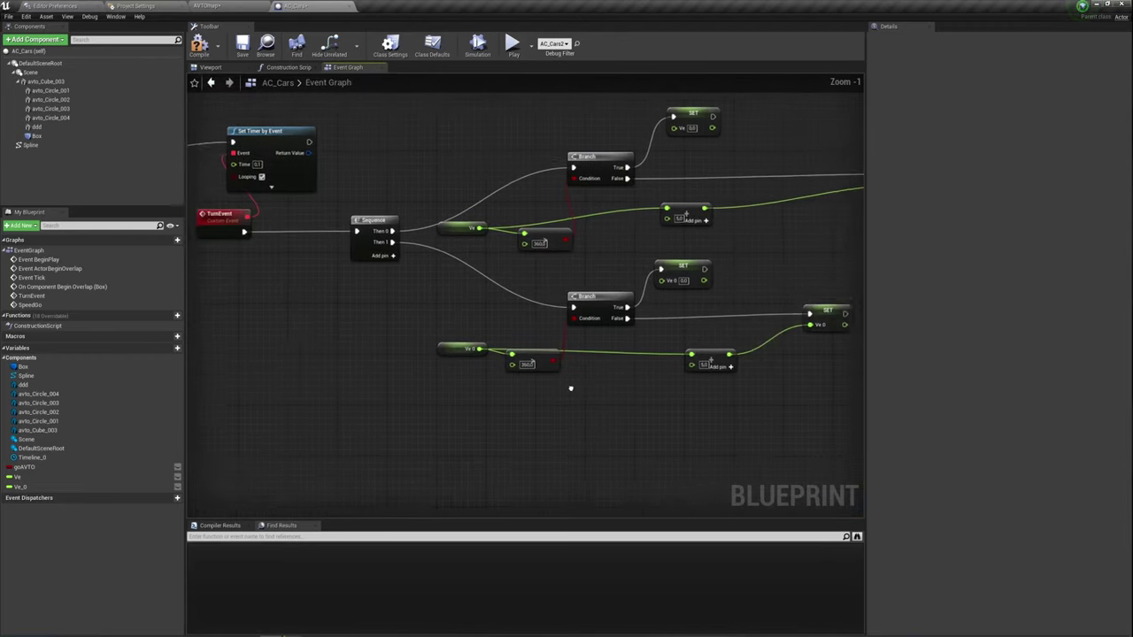
right_click_drag(569, 386, 470, 407)
scroll(498, 313, "up", 1)
left_click_drag(517, 260, 546, 202)
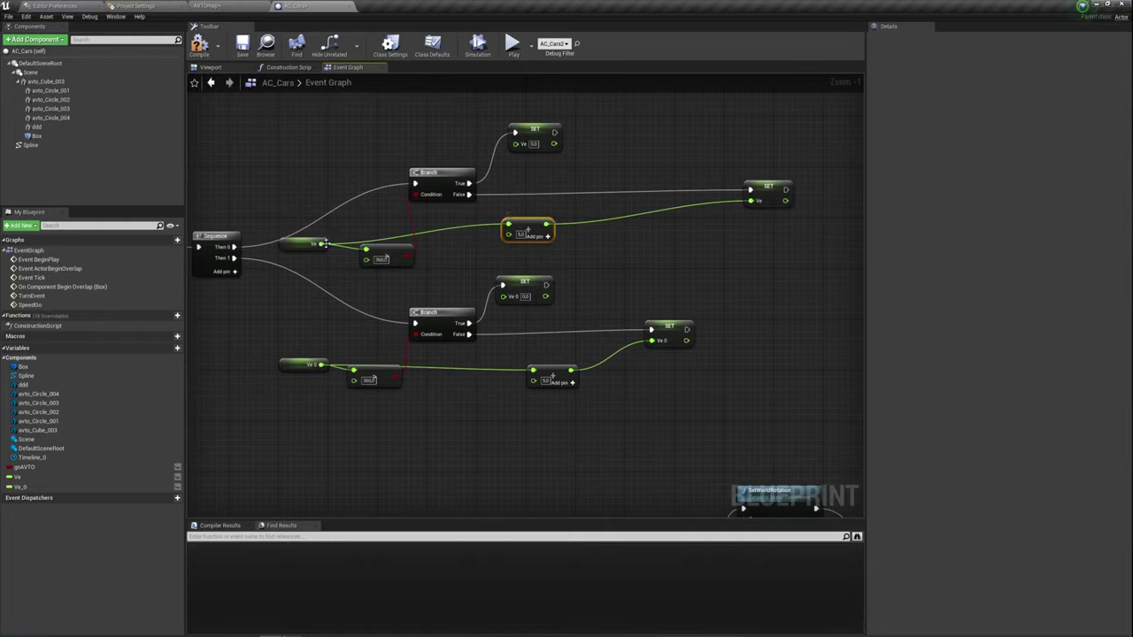
left_click_drag(323, 245, 585, 212)
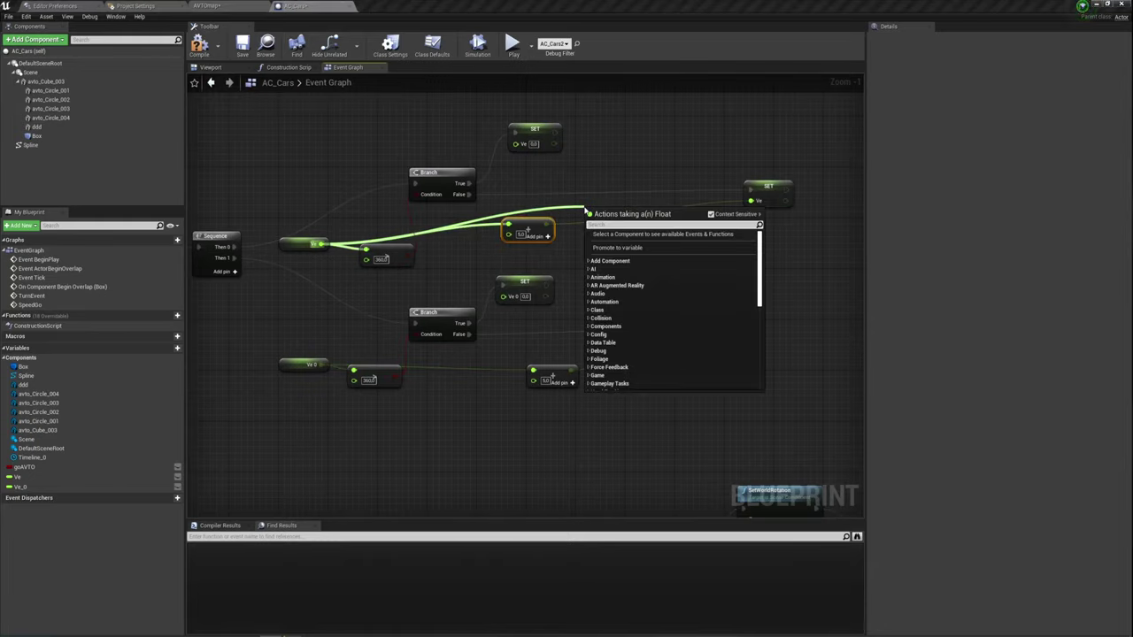
type("=")
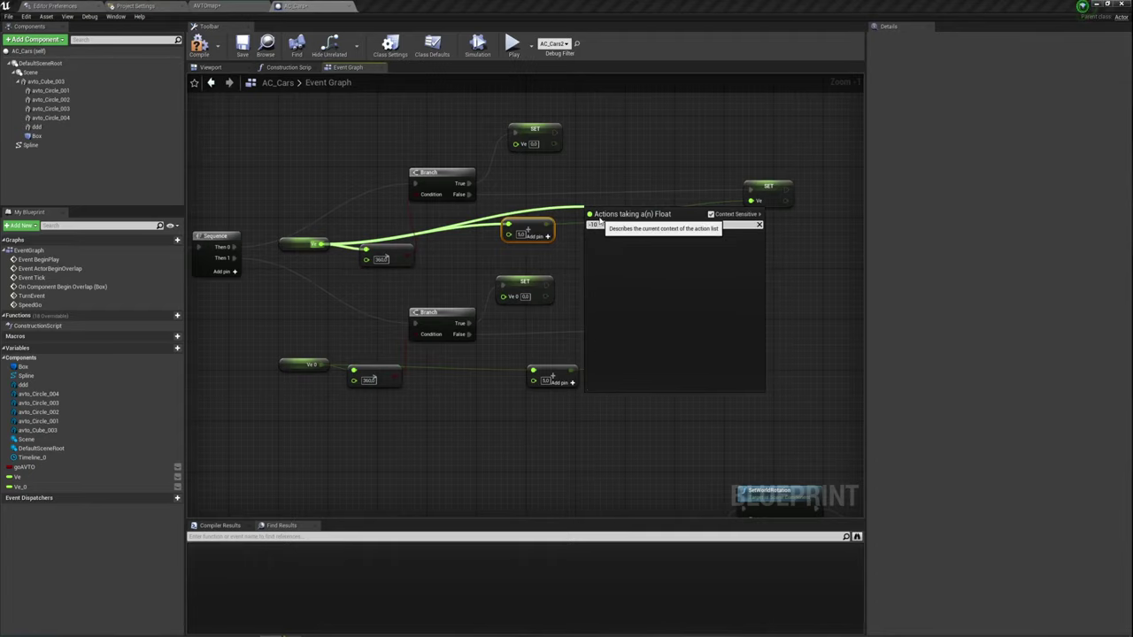
left_click(626, 259)
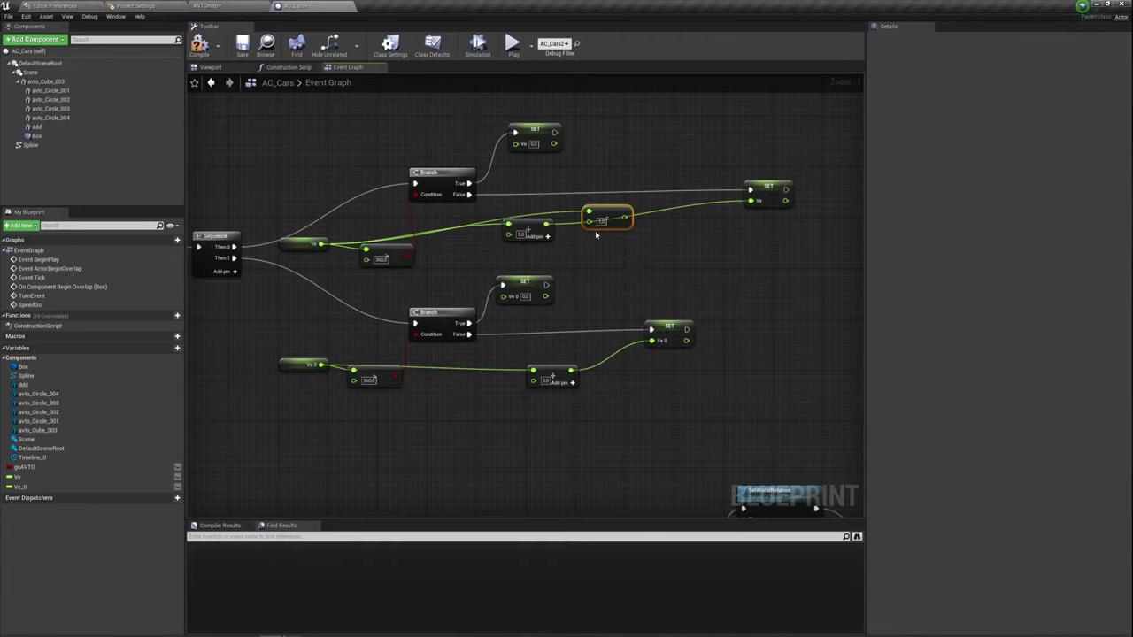
mouse_move(626, 217)
left_mouse_down()
mouse_move(751, 191)
mouse_move(752, 201)
left_mouse_up()
left_click(531, 232)
key("Delete")
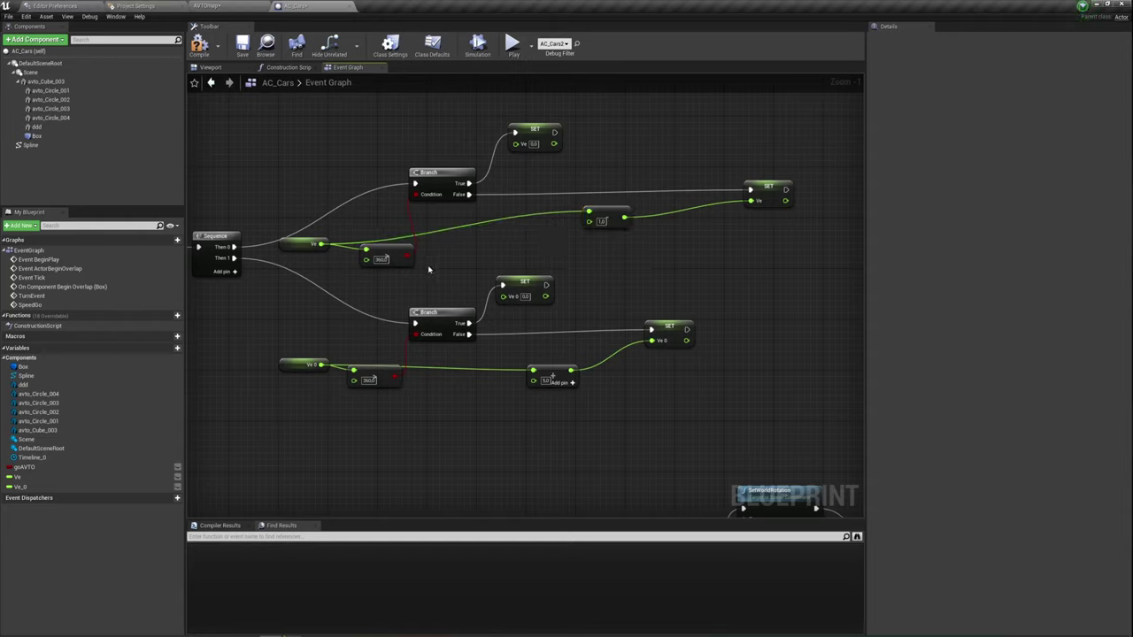
left_click(22, 478)
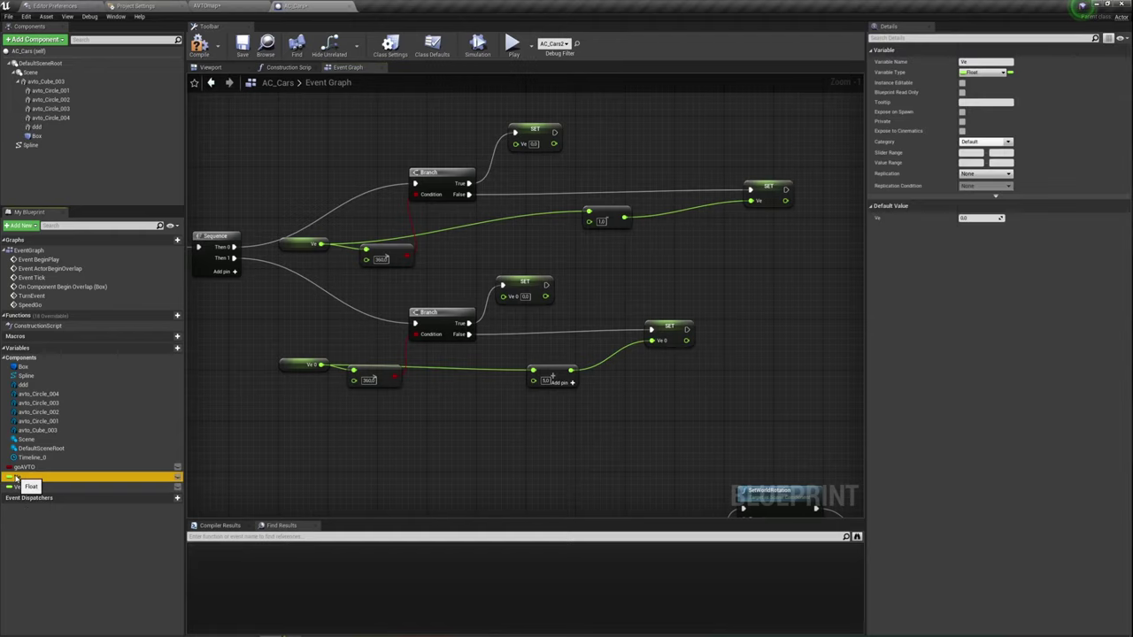
left_click(978, 219)
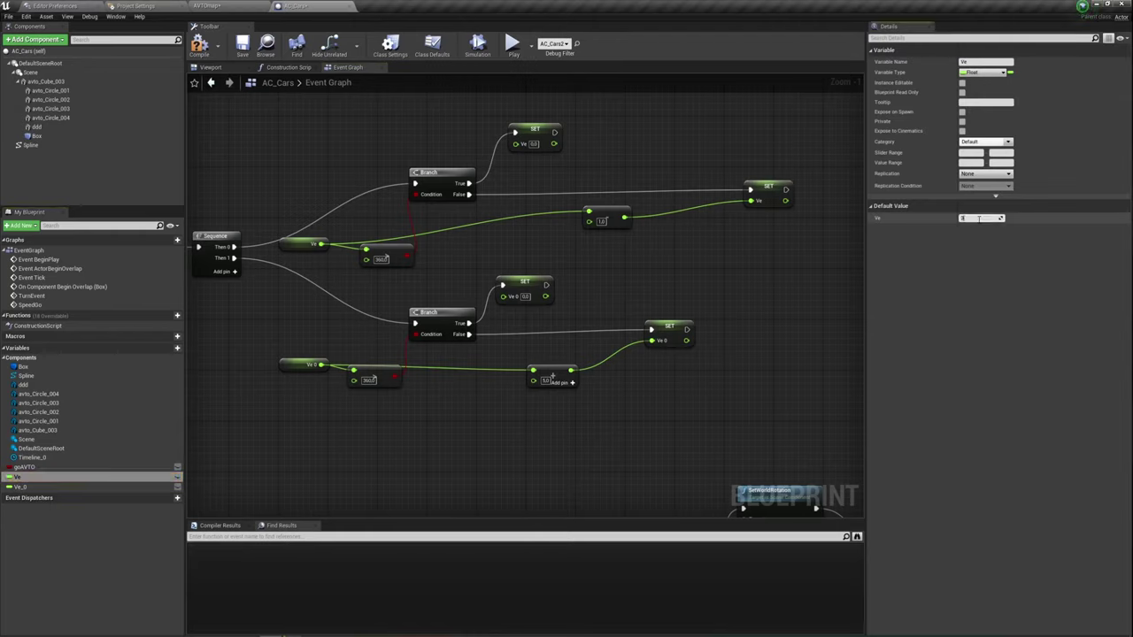
left_click(297, 367)
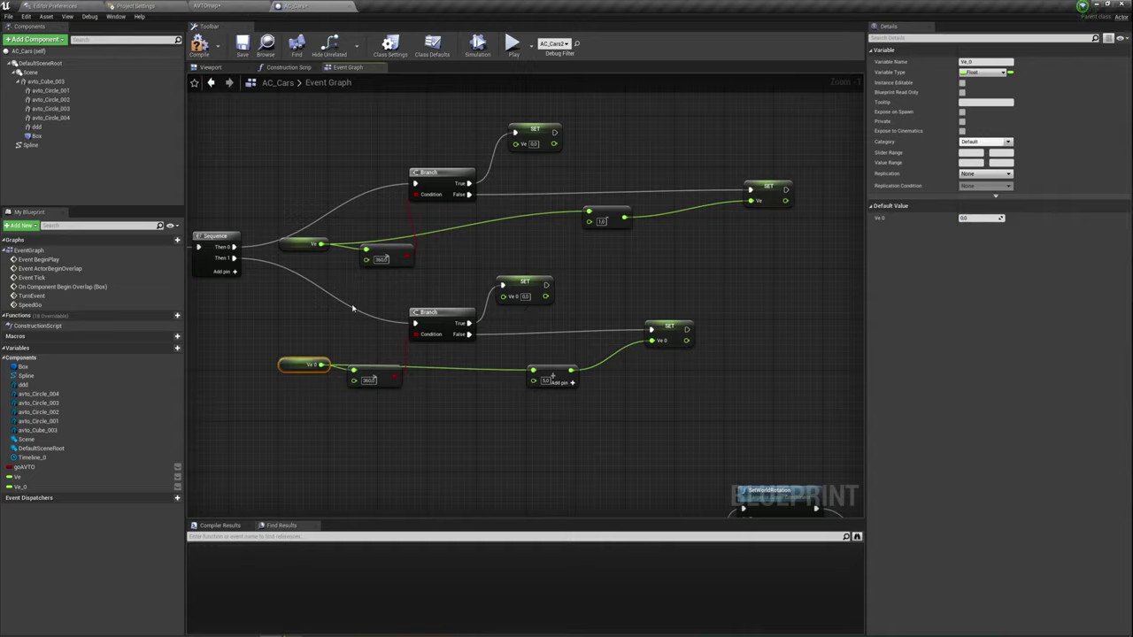
left_click(580, 258)
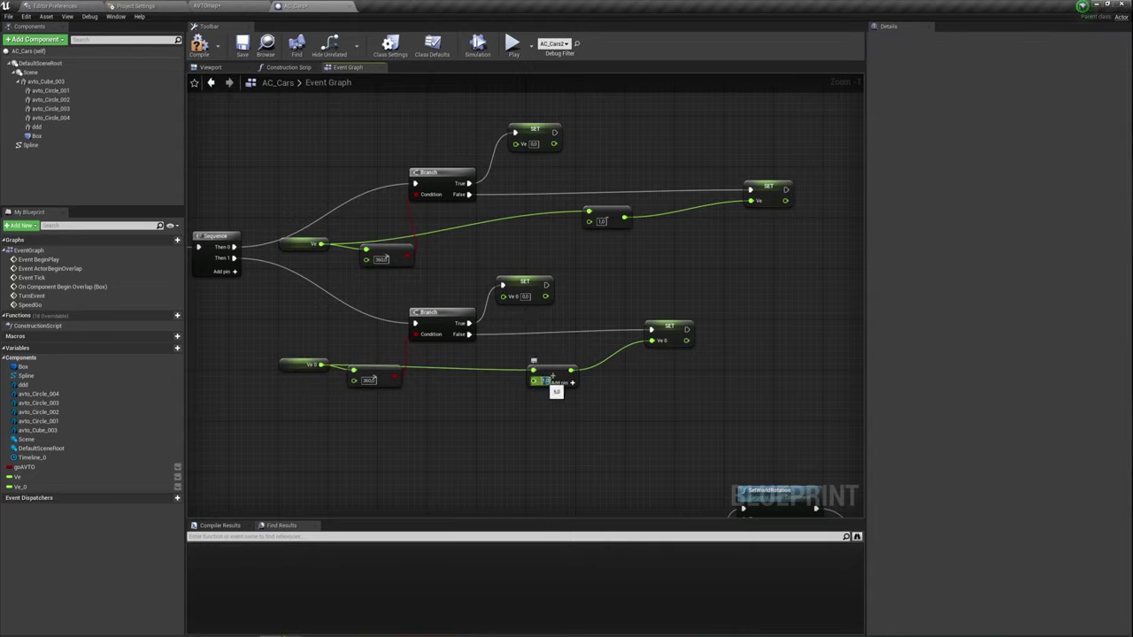
scroll(504, 356, "down", 3)
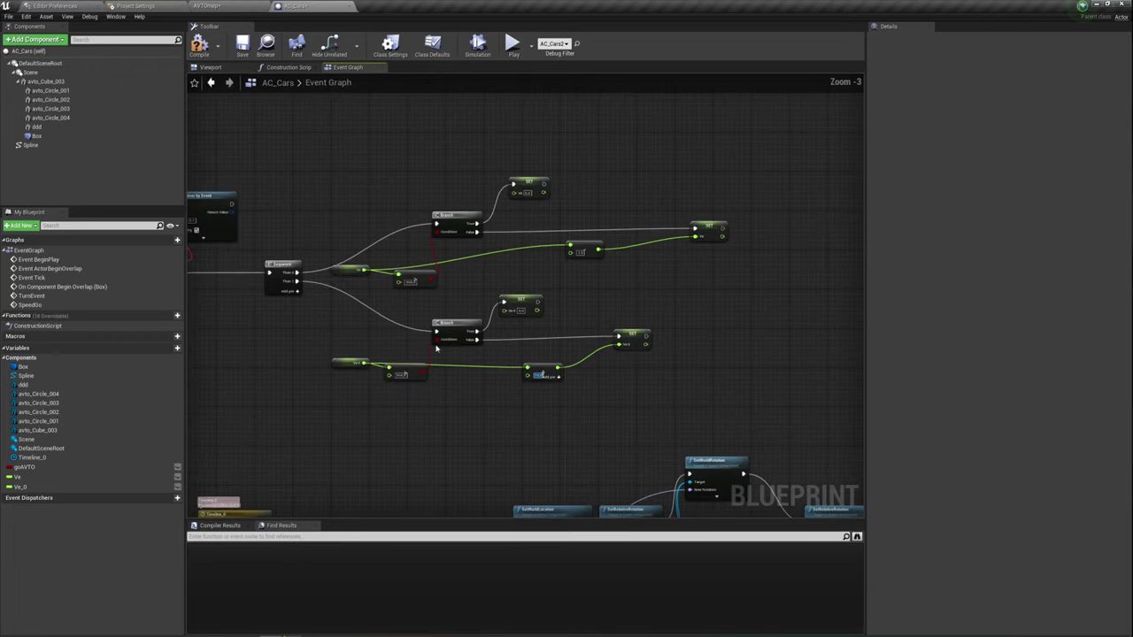
right_click_drag(407, 336, 691, 368)
right_click_drag(374, 234, 513, 349)
scroll(480, 295, "up", 2)
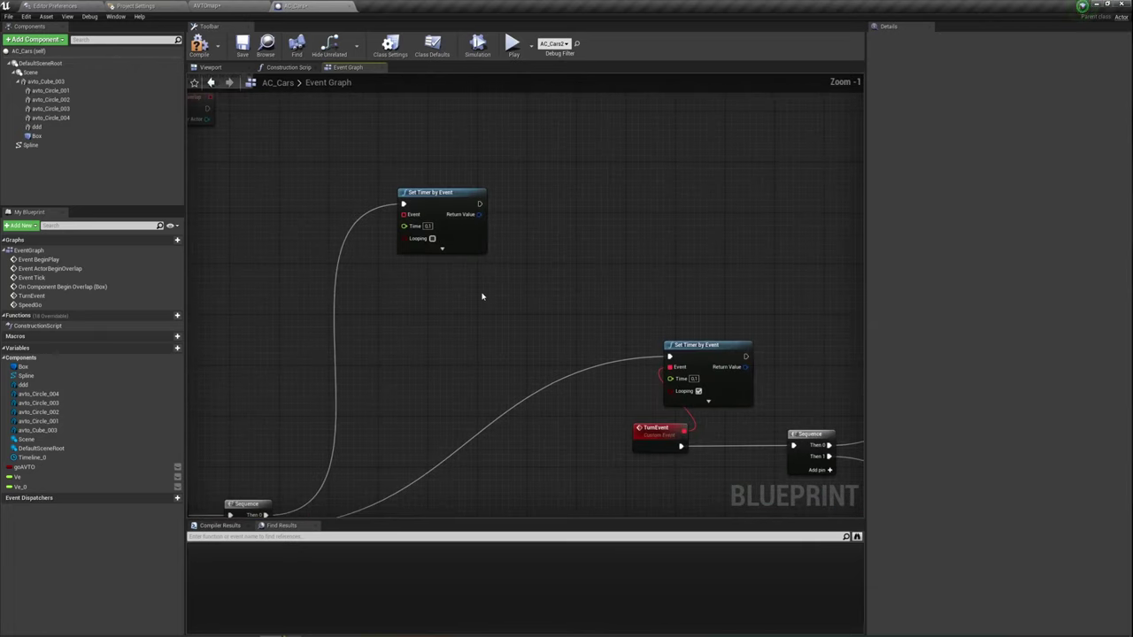
right_click_drag(442, 203, 443, 292)
mouse_move(443, 292)
left_mouse_down()
mouse_move(503, 161)
mouse_move(439, 264)
left_mouse_up()
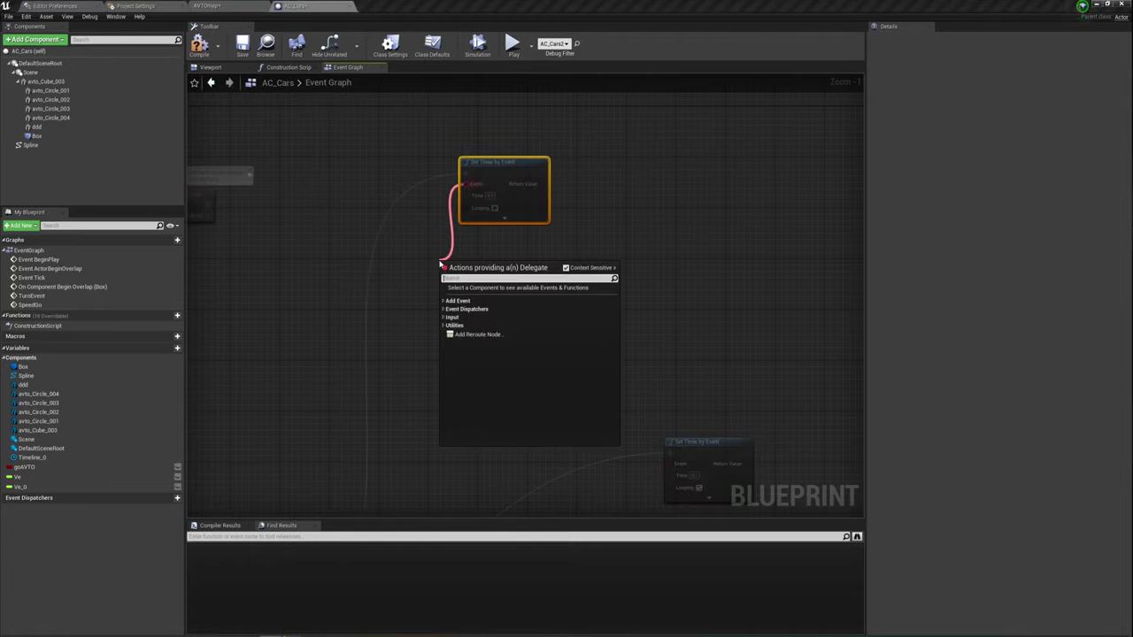
Add CustomEvent_0 bound to the upper Set Timer by Event node.
type("cust")
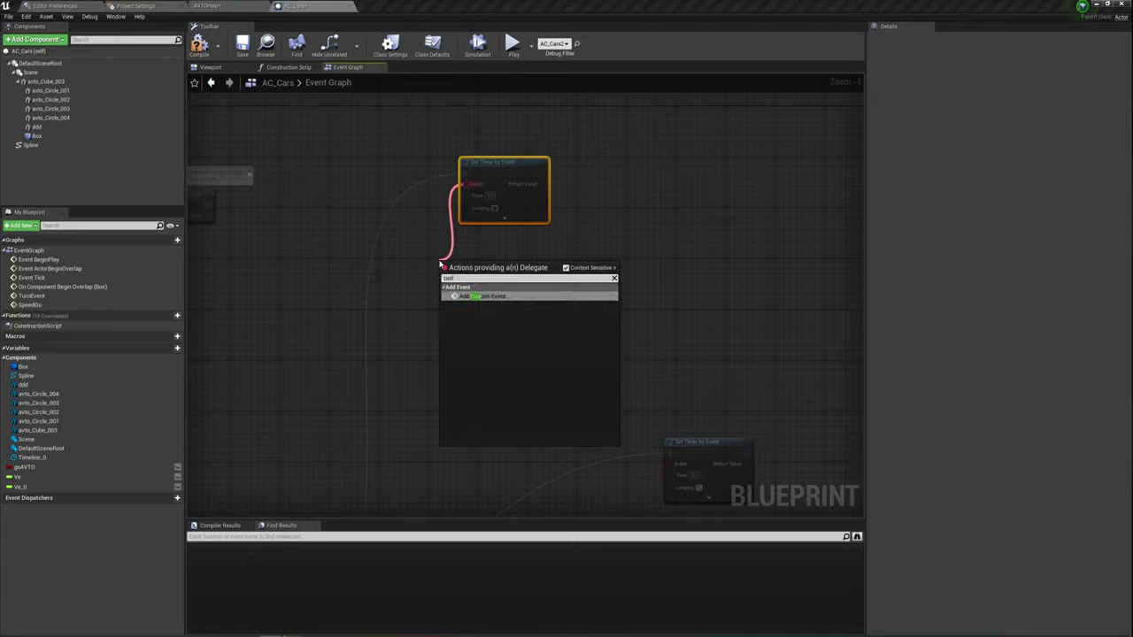
key("Return")
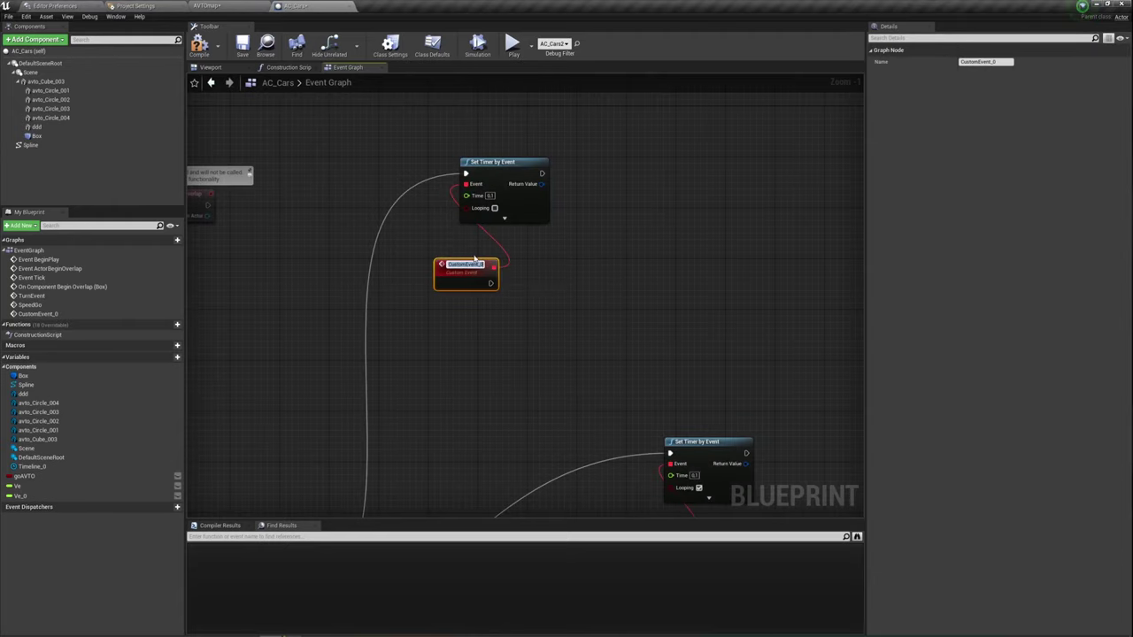
left_click(535, 335)
right_click_drag(534, 335, 495, 317)
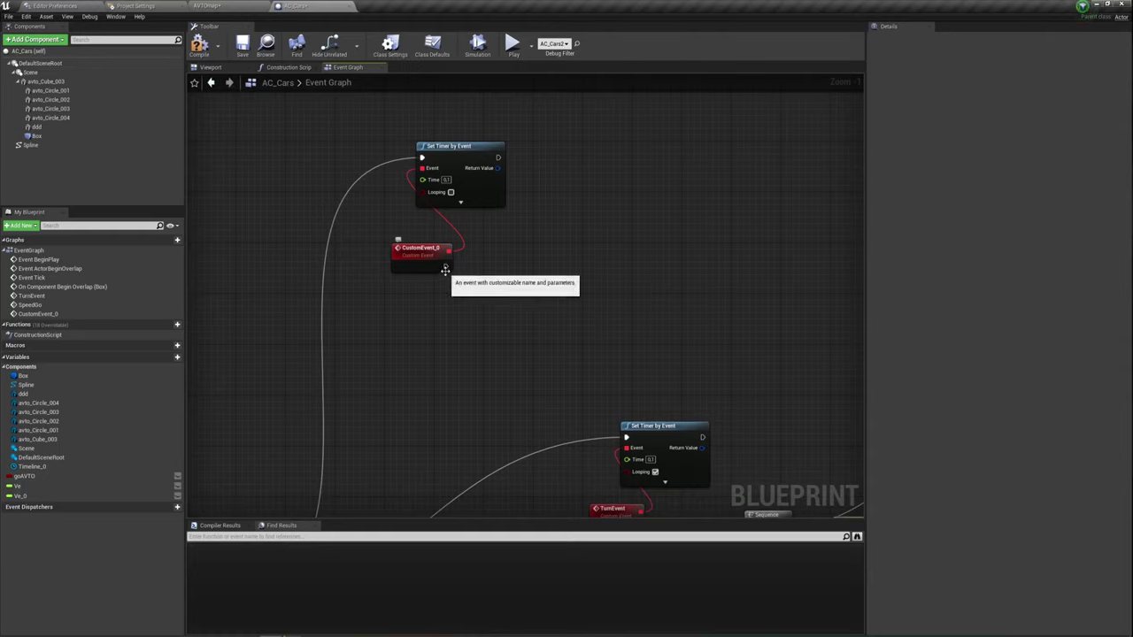
Search CustomEvent_0's follow-up actions for 'cast th', then cancel without adding a node.
left_click_drag(446, 267, 588, 271)
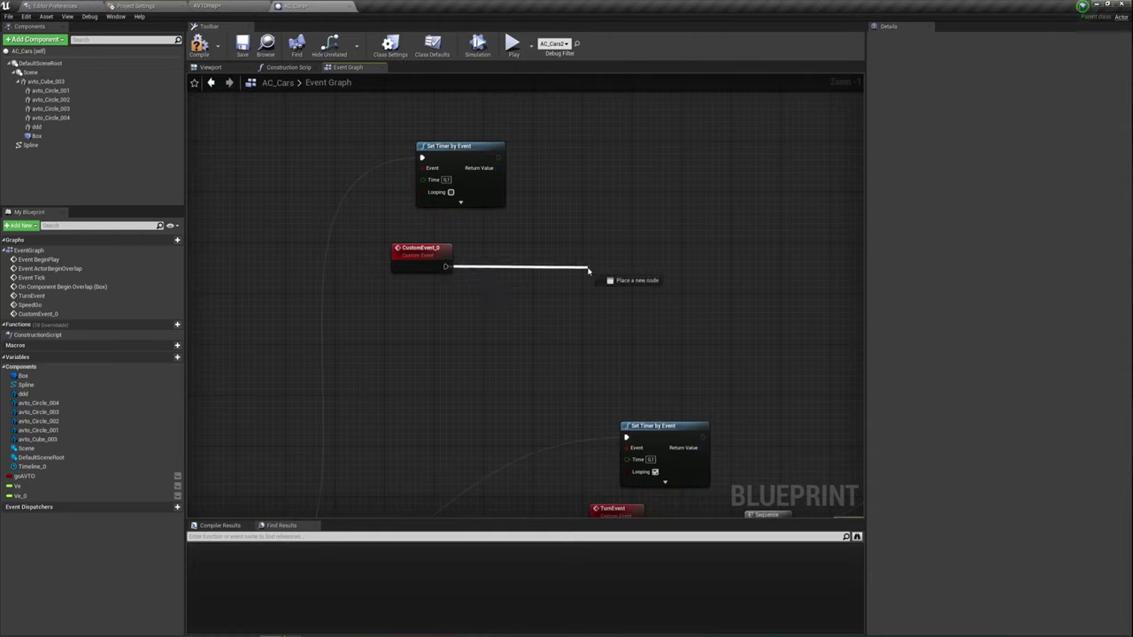
left_click_drag(588, 270, 587, 270)
type("cast")
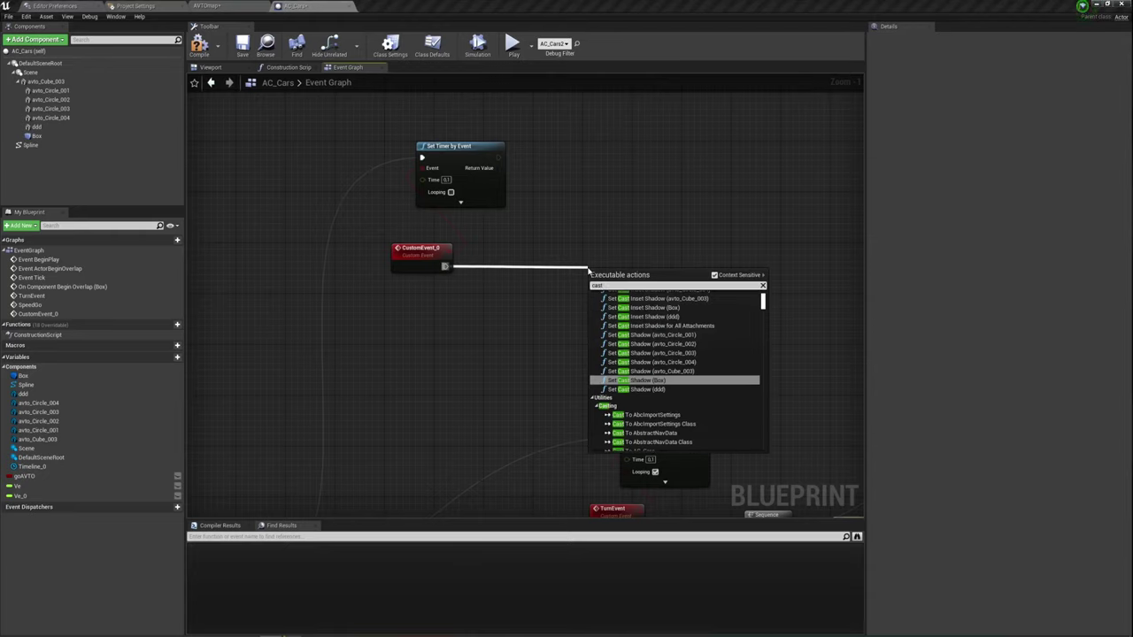
type(" th")
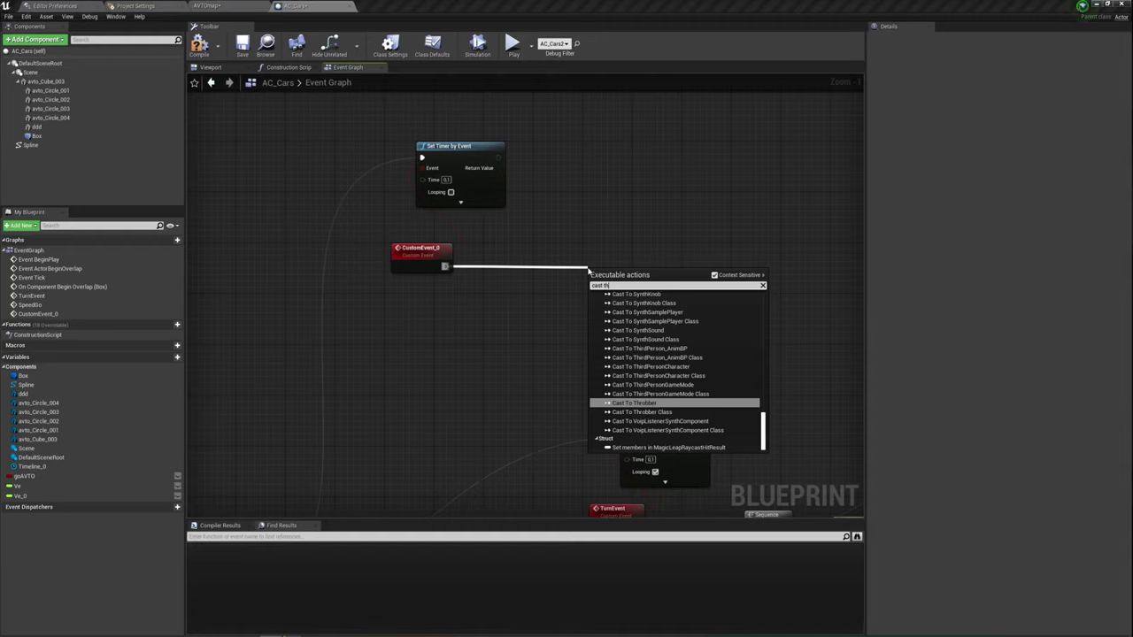
key("Up")
key("Up")
key("Up")
key("Up")
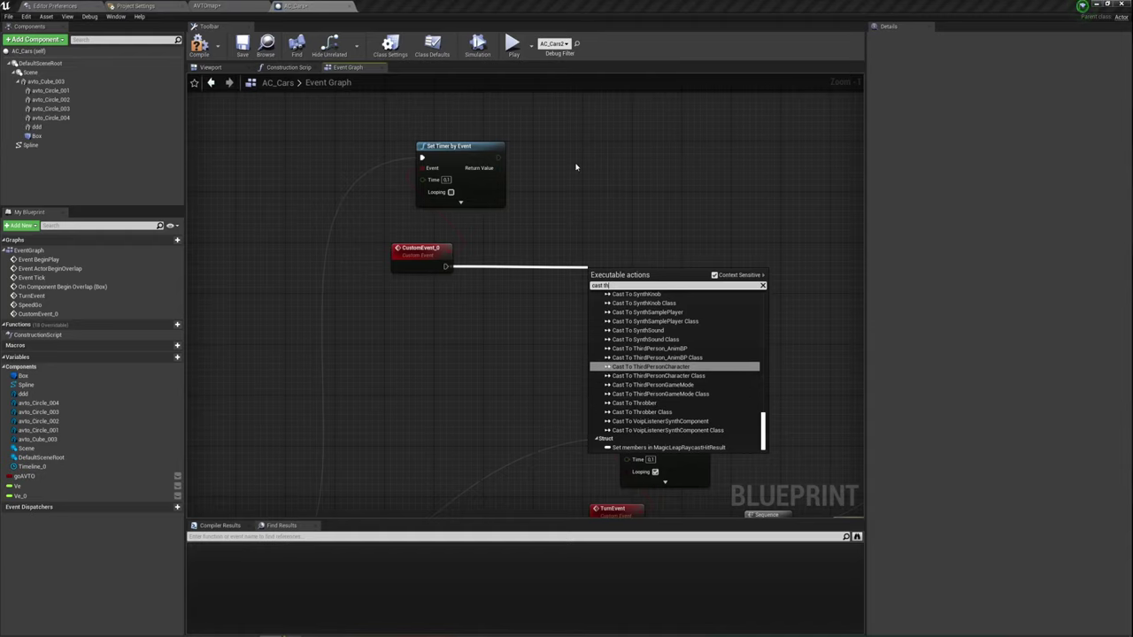
key("Escape")
scroll(575, 164, "down", 4)
scroll(566, 304, "up", 1)
scroll(559, 273, "up", 3)
Move the Cast, SET and Print String chain next to CustomEvent_0, detaching it from the overlap event.
scroll(472, 318, "down", 1)
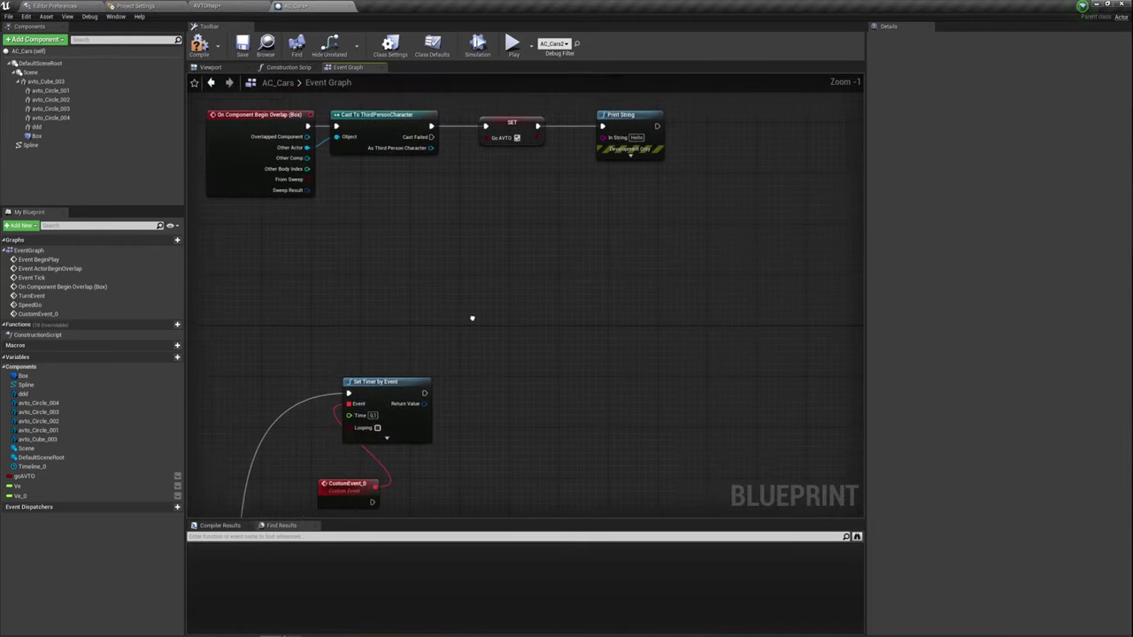
left_click_drag(403, 173, 619, 155)
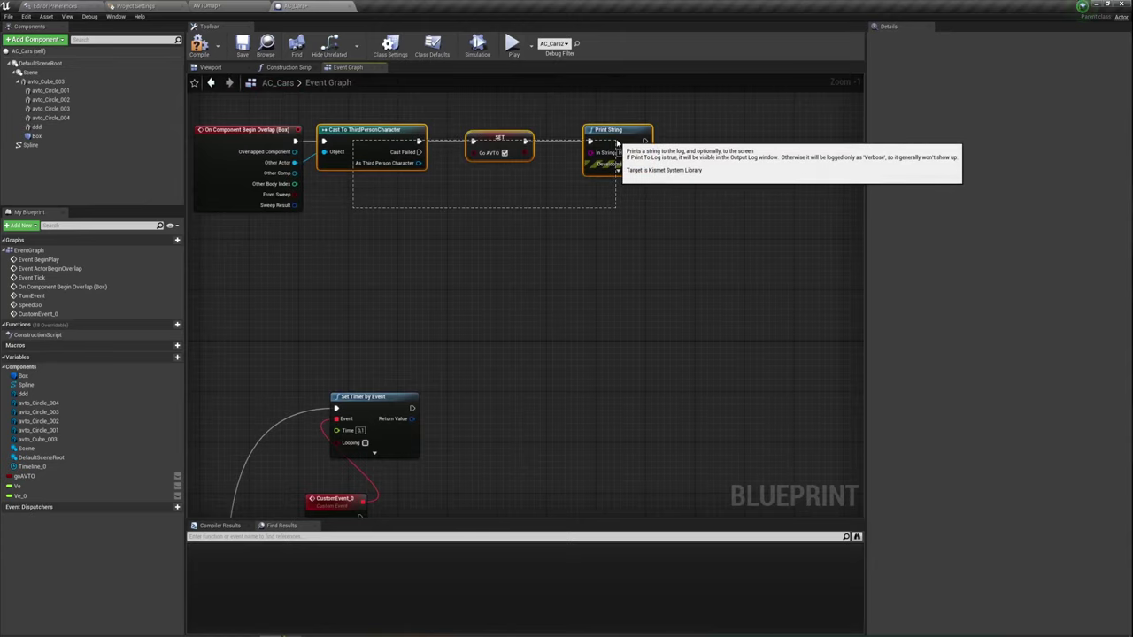
left_click_drag(407, 146, 593, 414)
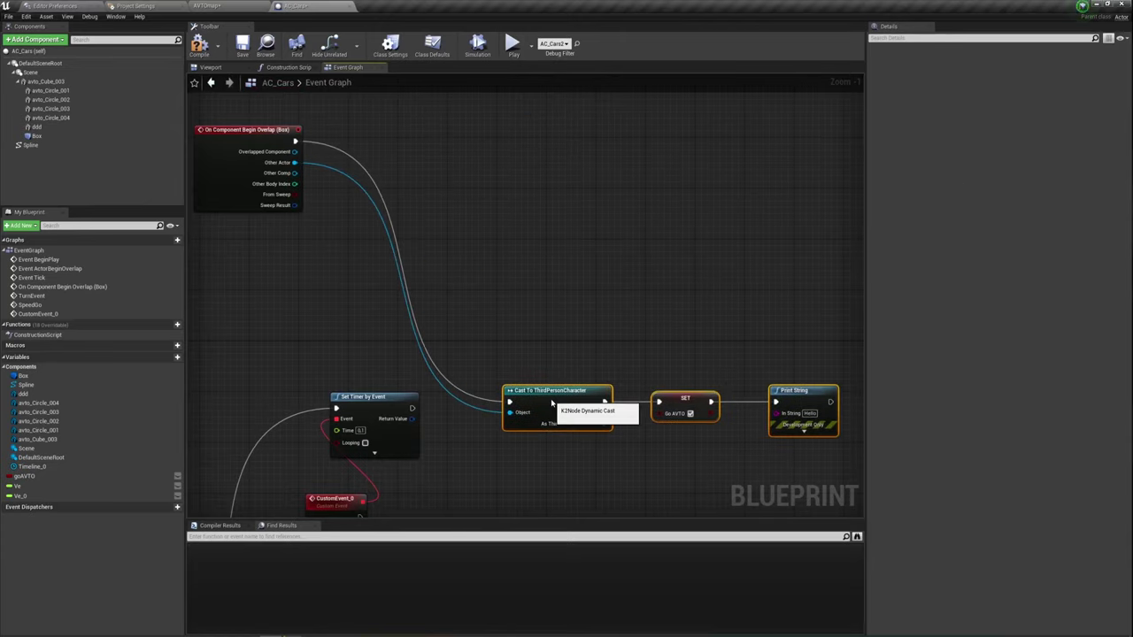
left_click(398, 279, "alt")
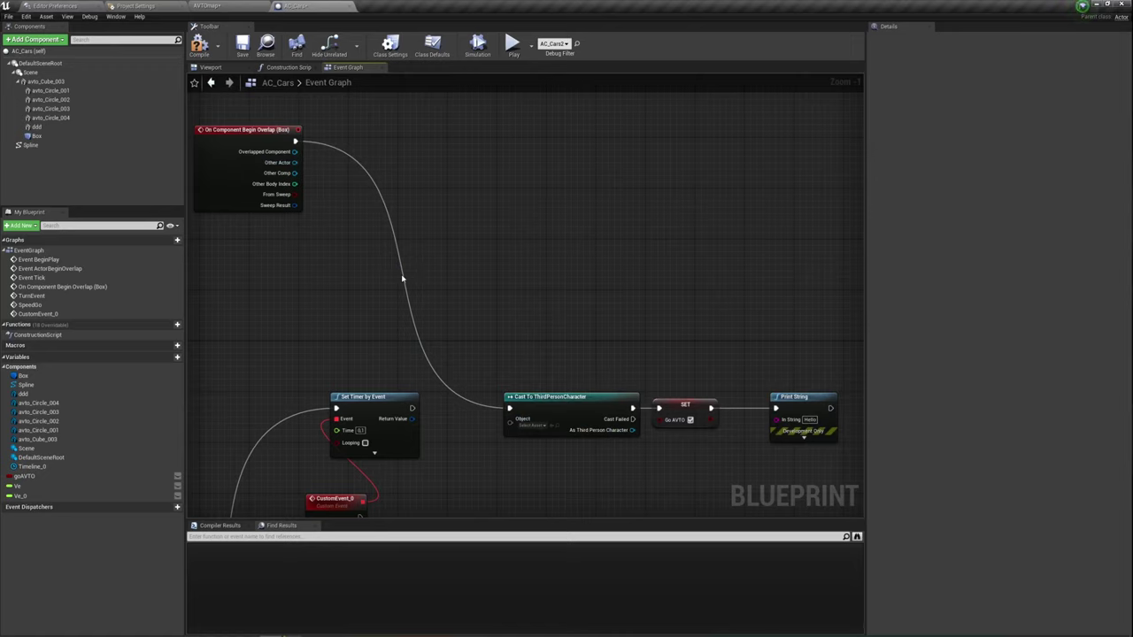
left_click(402, 279, "alt")
right_click_drag(407, 278, 412, 168)
mouse_move(394, 218)
left_mouse_down()
mouse_move(427, 230)
mouse_move(491, 219)
mouse_move(483, 208)
left_mouse_up()
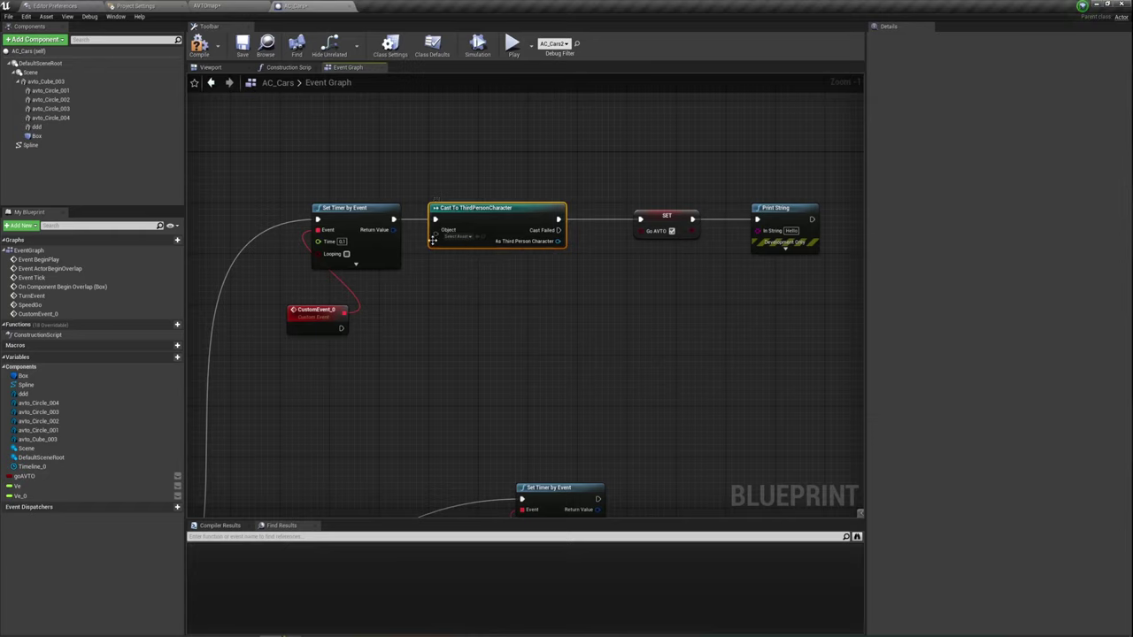
Feed Get Player Character into the cast's Object input and wire CustomEvent_0 to the cast.
left_click_drag(433, 238, 425, 296)
type("get ")
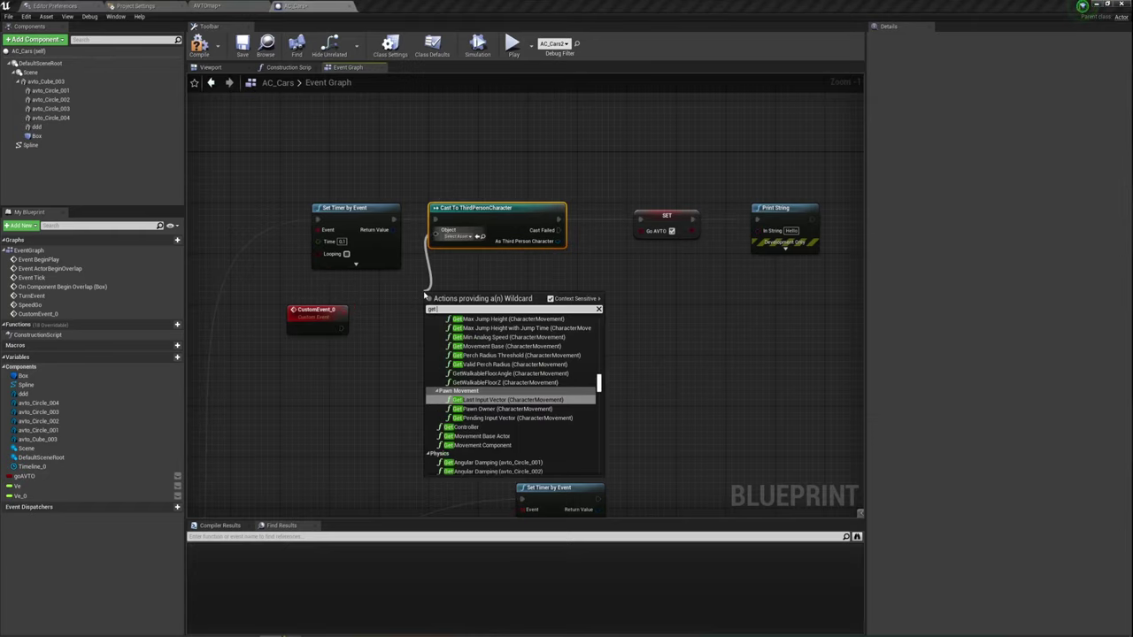
type("pl")
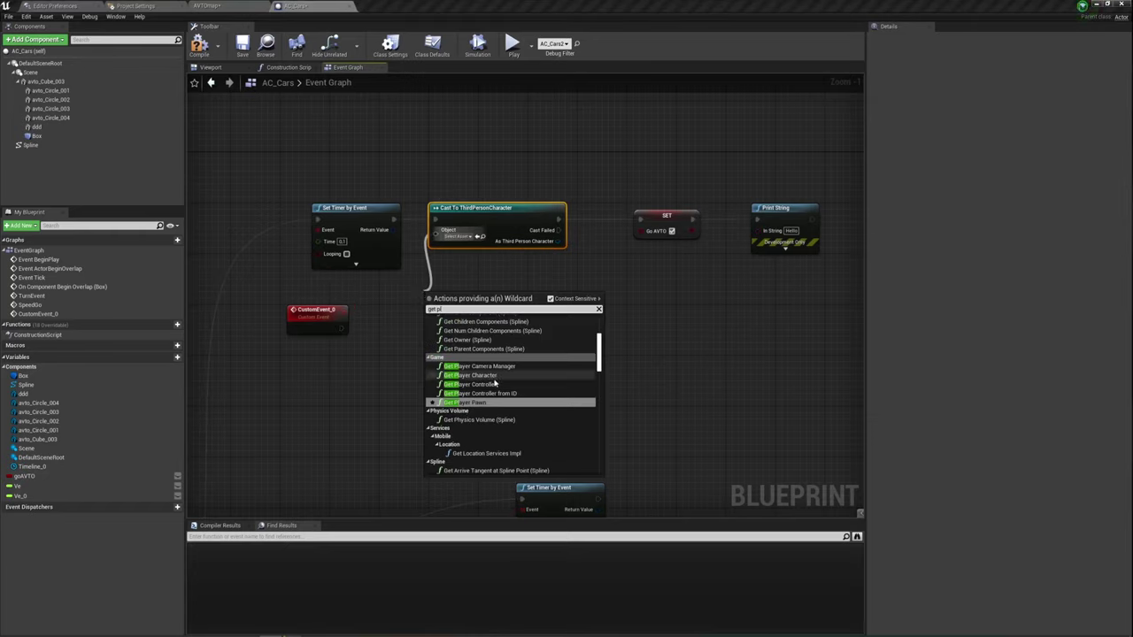
left_click(473, 375)
right_click_drag(492, 381, 406, 215)
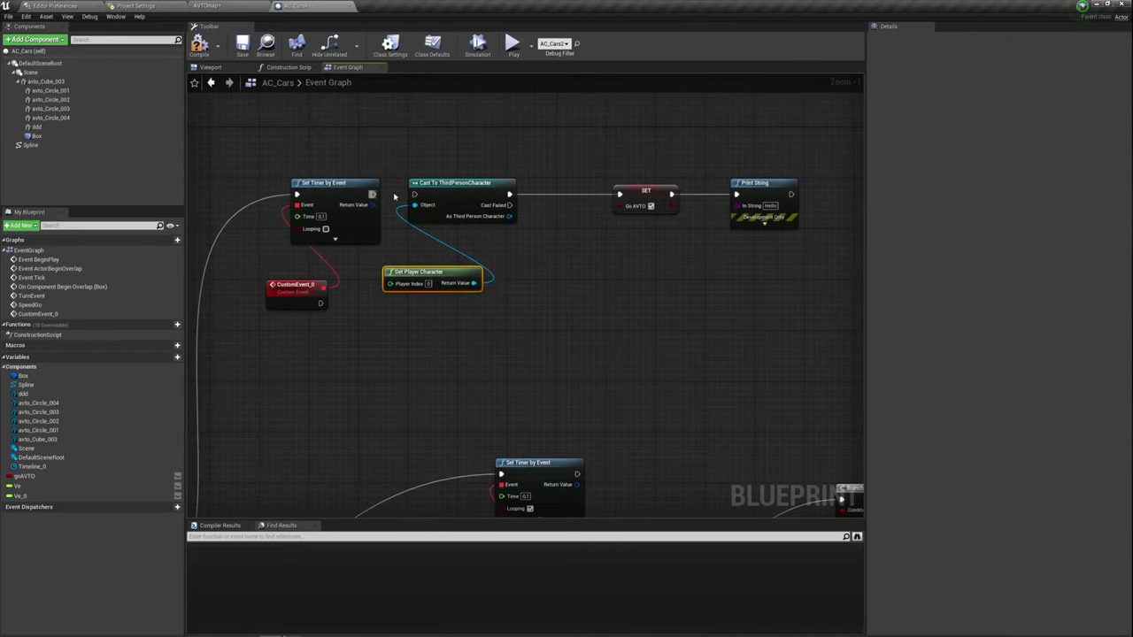
left_click_drag(410, 193, 321, 302)
Shift Cast, Get Player Character, SET and Print String closer to CustomEvent_0, then show Project Settings.
mouse_move(411, 168)
left_mouse_down()
mouse_move(878, 401)
mouse_move(614, 306)
left_mouse_up()
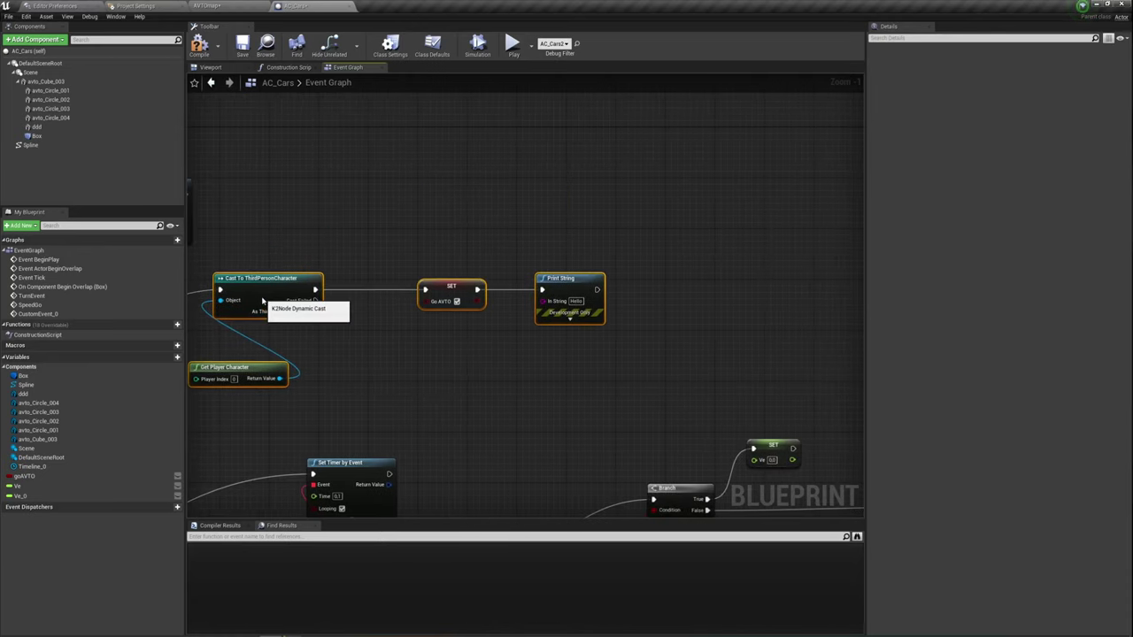
right_click_drag(462, 301, 634, 339)
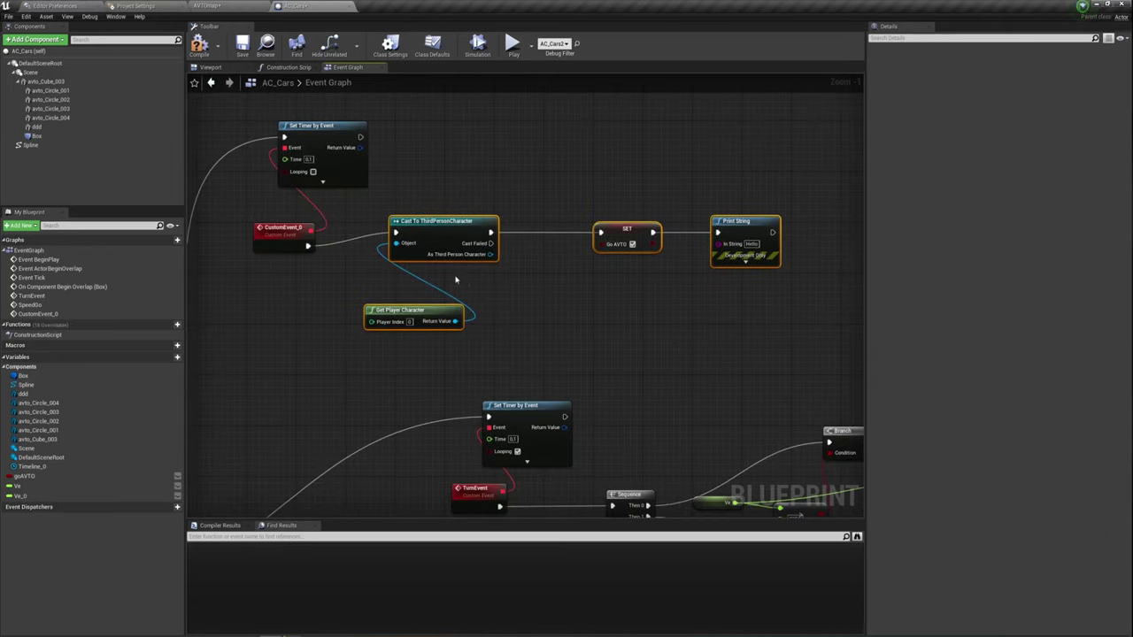
left_click_drag(432, 312, 370, 319)
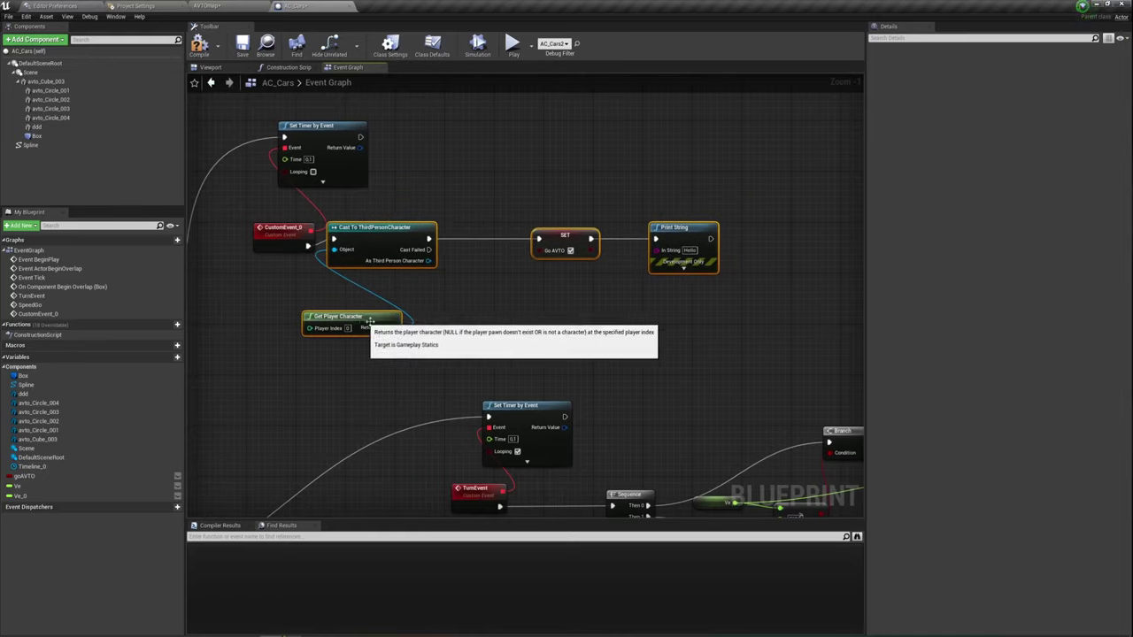
left_click(514, 286)
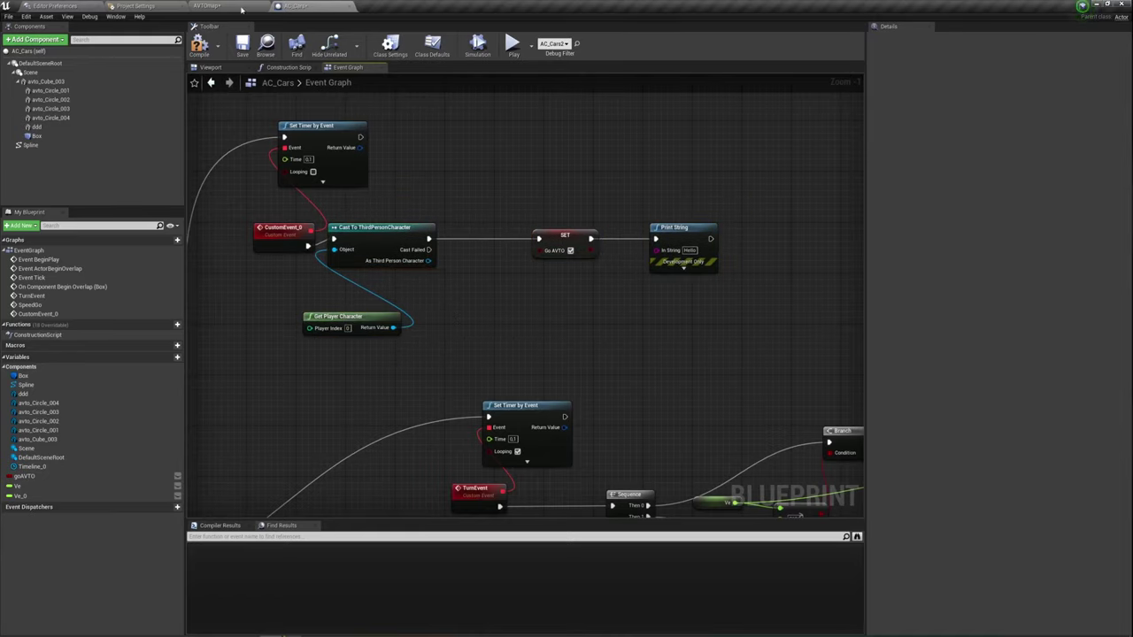
right_click(393, 234)
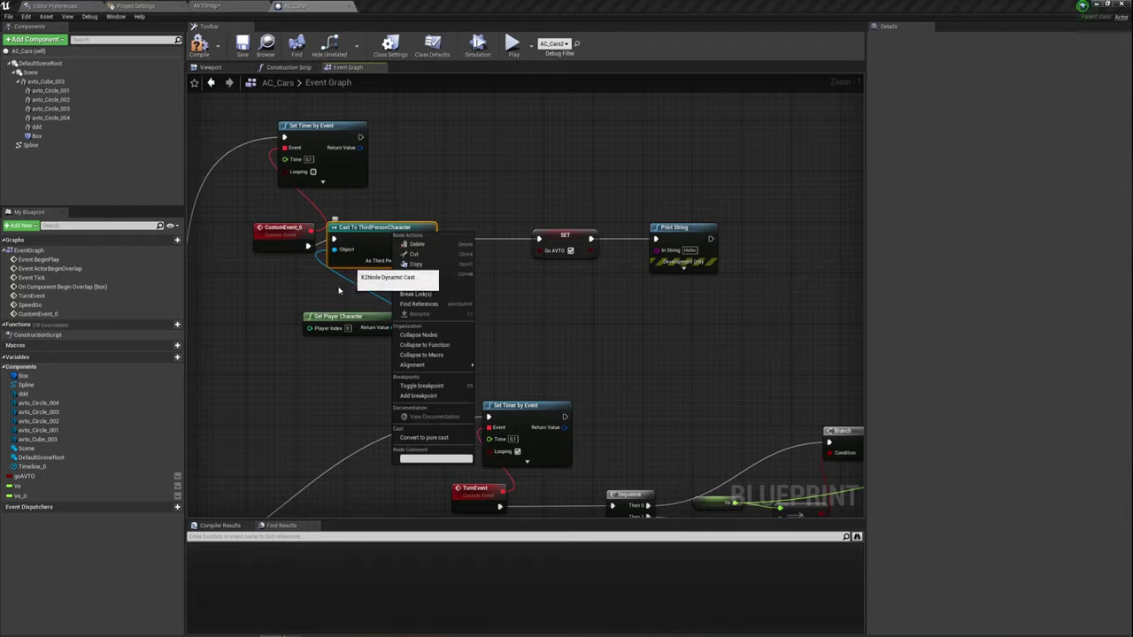
left_click(163, 8)
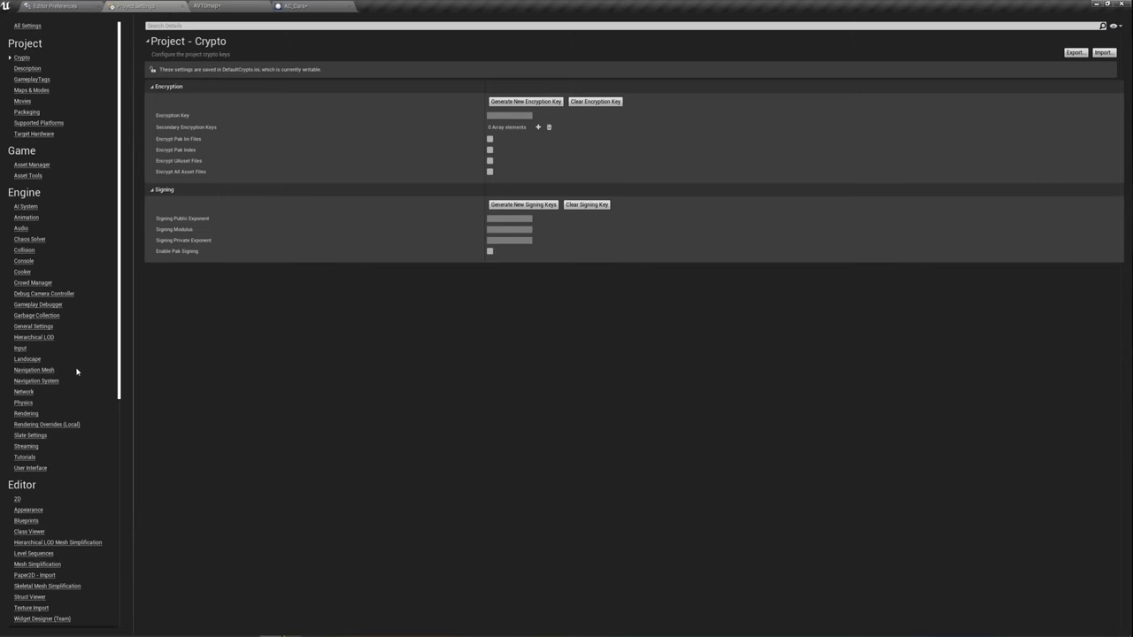
Open the ThirdPersonCharacter Blueprint from ThirdPersonBP > Blueprints.
left_click(206, 5)
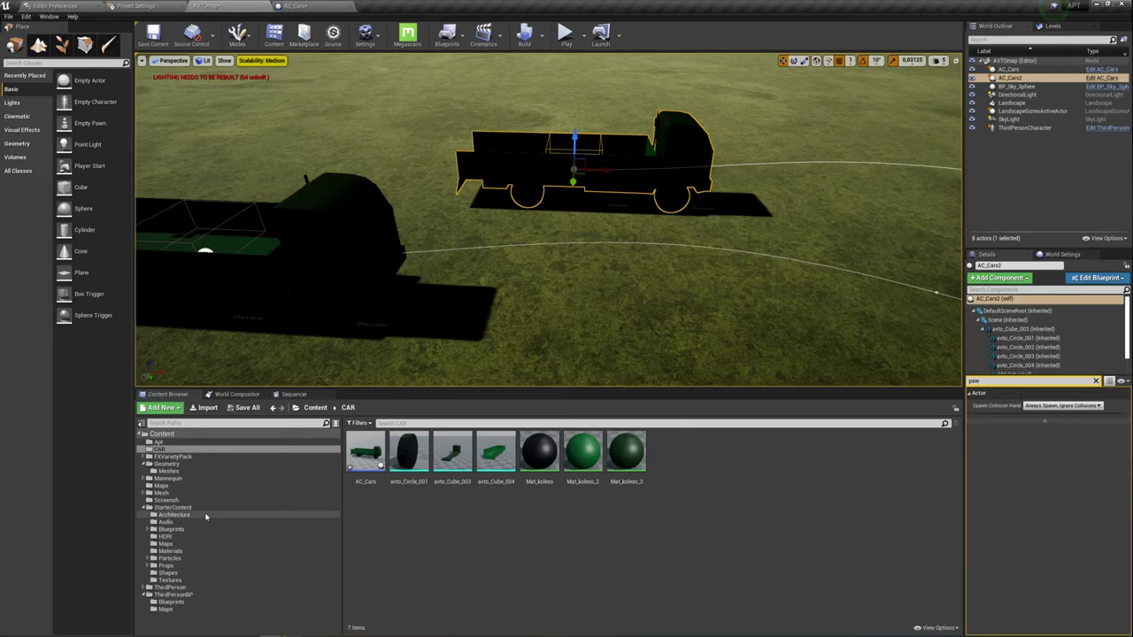
left_click(183, 598)
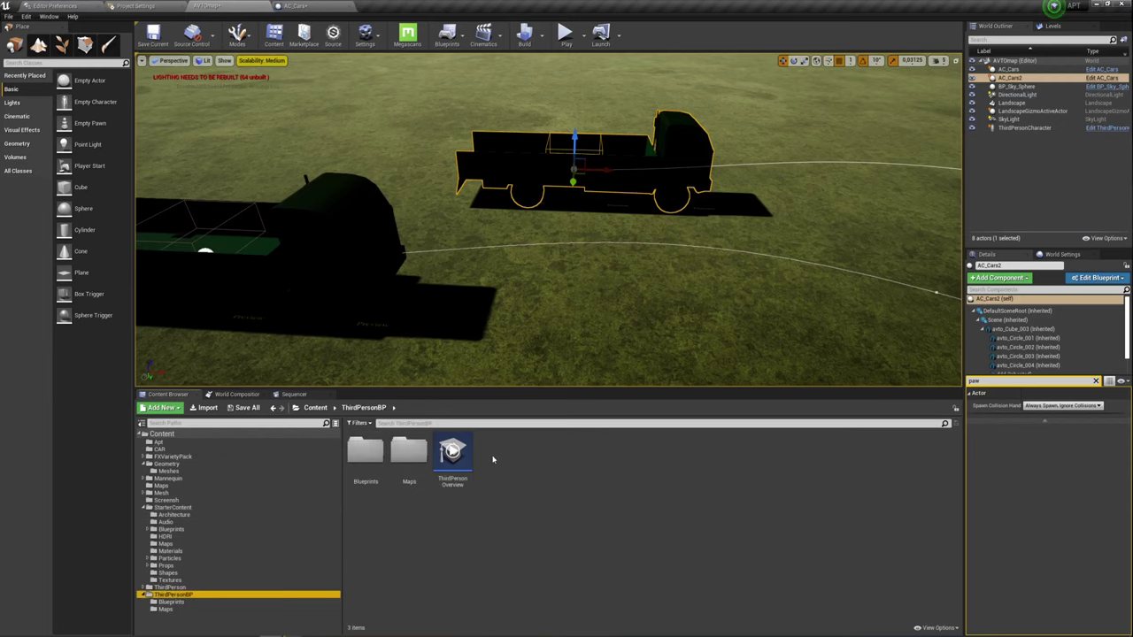
double_click(366, 451)
double_click(382, 459)
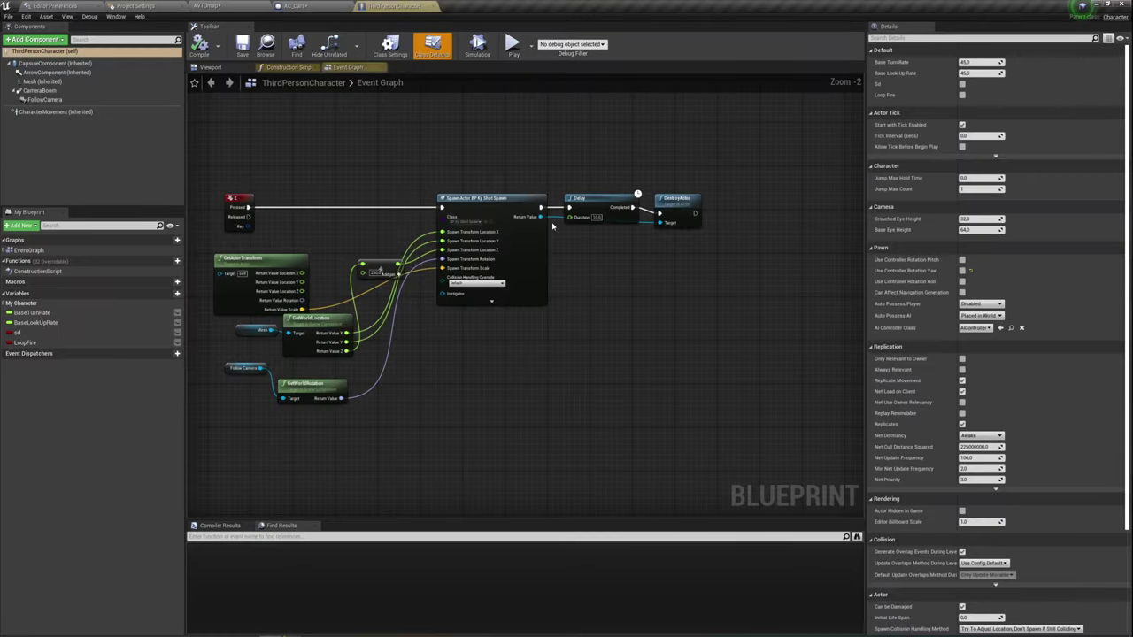
scroll(479, 343, "down", 4)
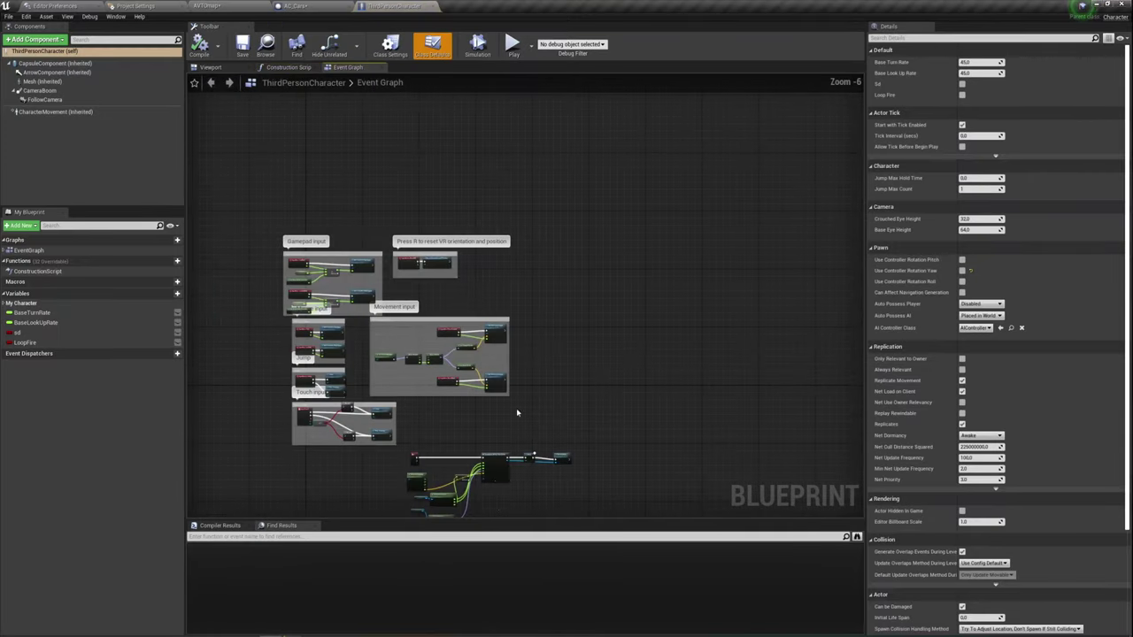
right_click_drag(437, 353, 555, 309)
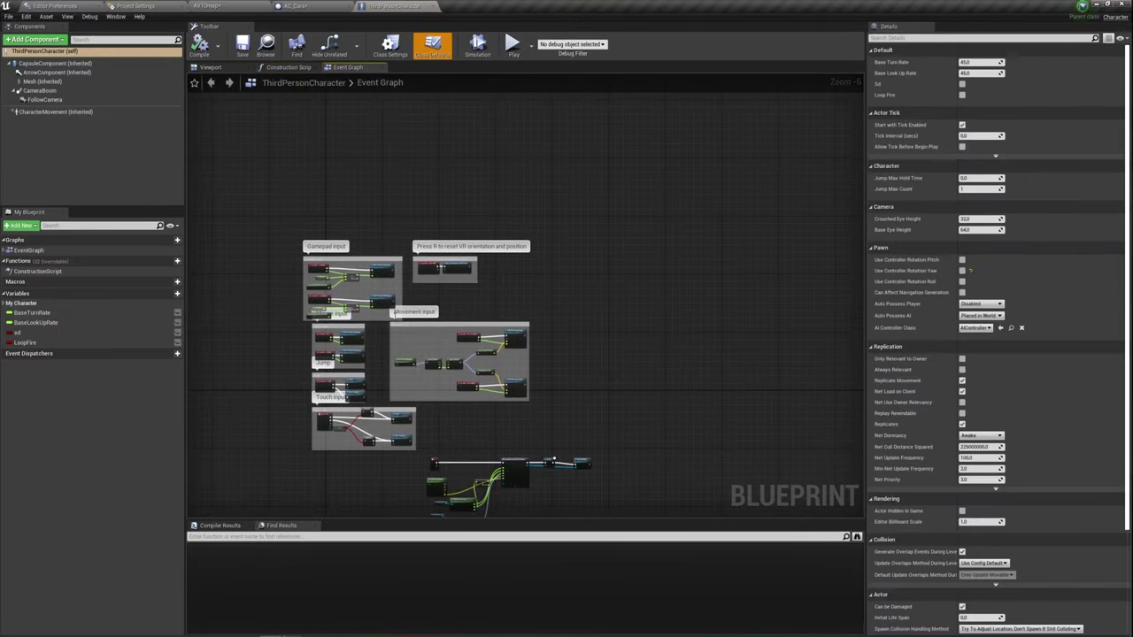
Add a Boolean variable named OnGo, compile and save, then return to AC_Cars.
left_click(176, 296)
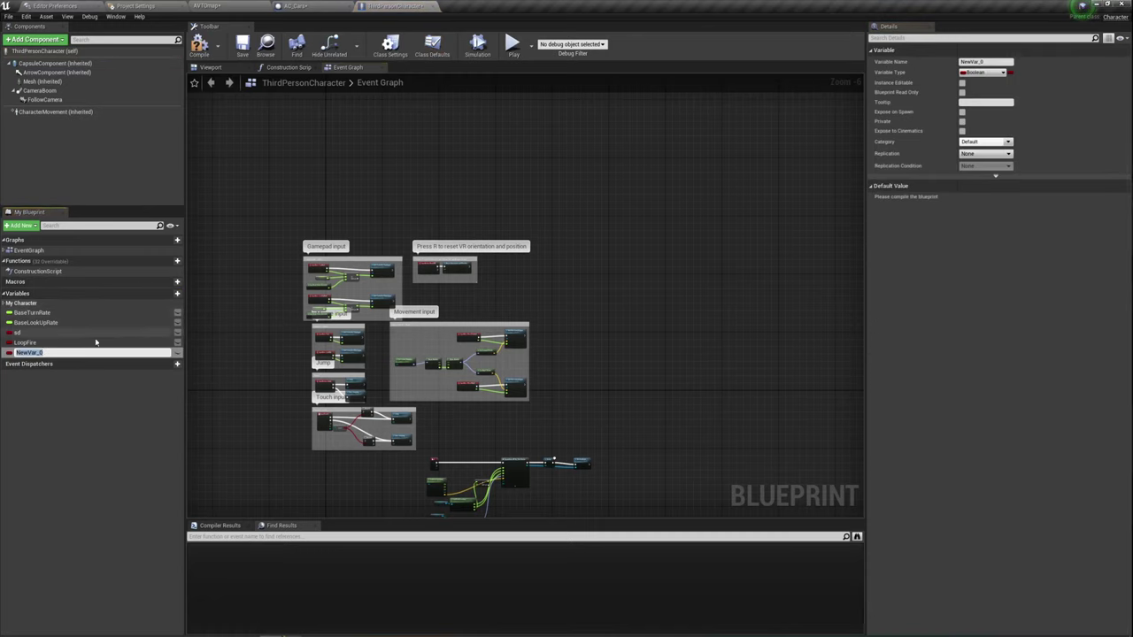
left_click(54, 352)
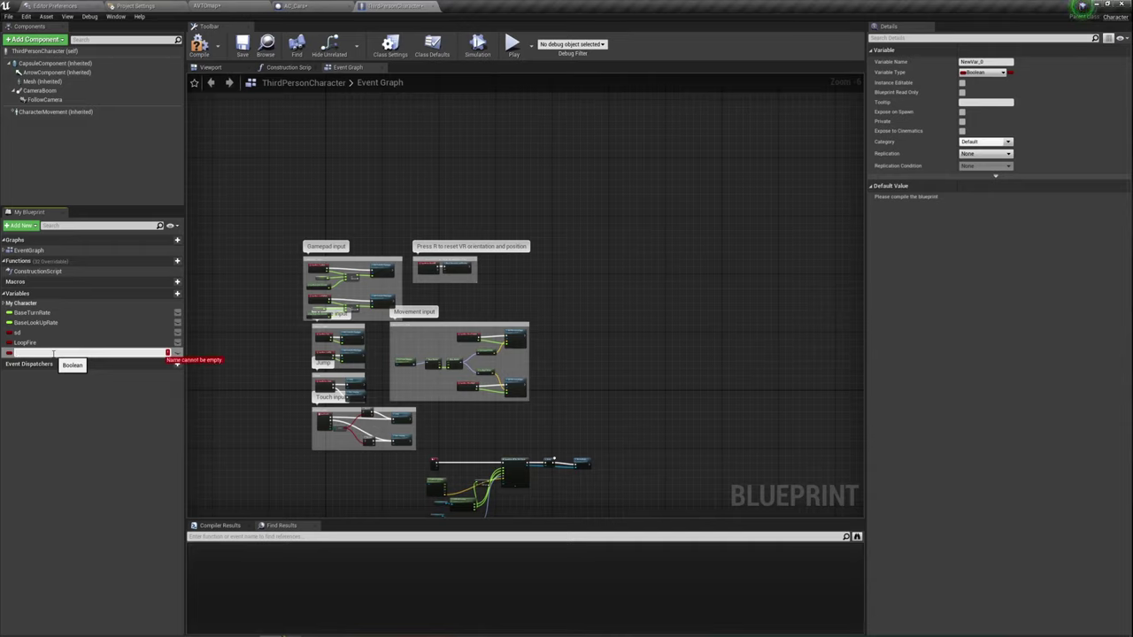
type("OnGo")
key("Return")
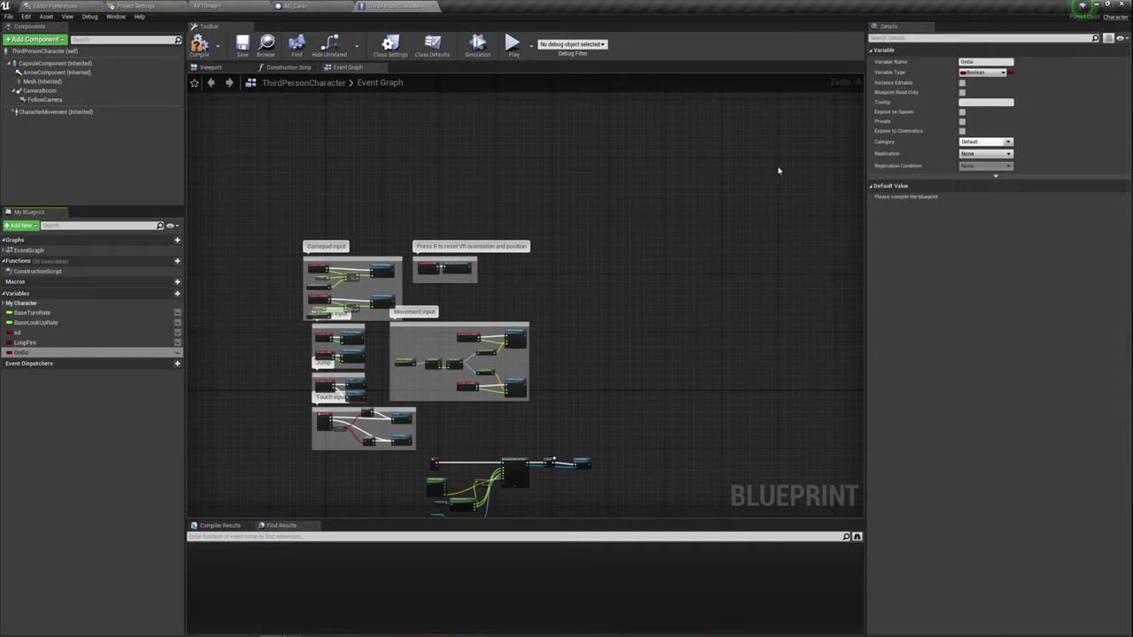
left_click(200, 45)
left_click(242, 44)
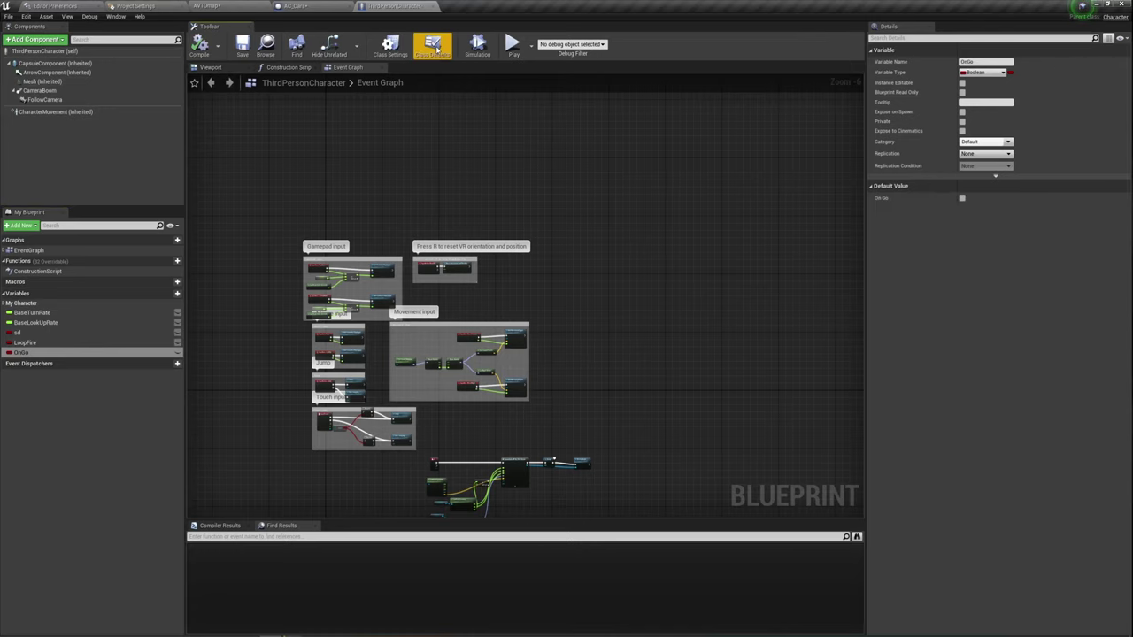
left_click(308, 7)
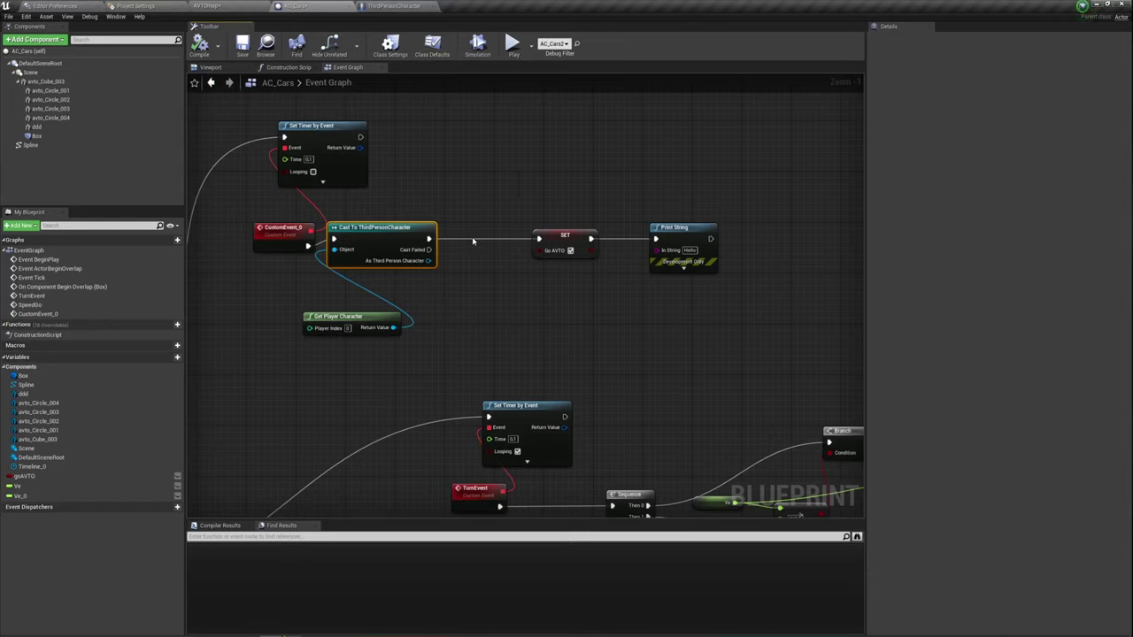
From the cast's character output, add a Get On Go node feeding SET Go AVTO.
left_click_drag(429, 260, 453, 275)
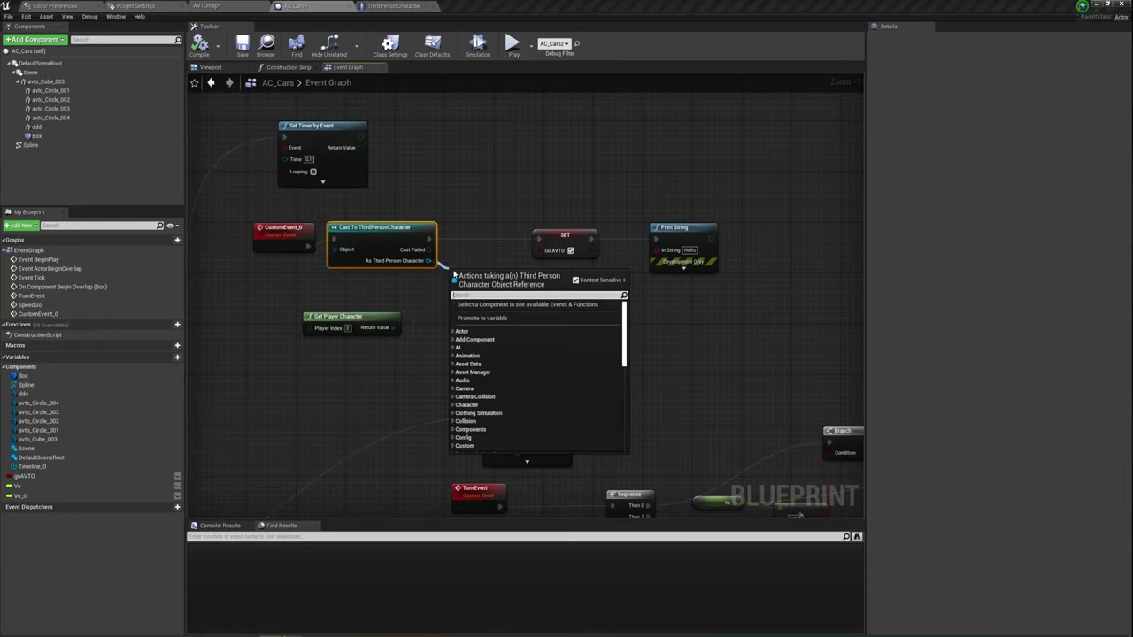
type("get on")
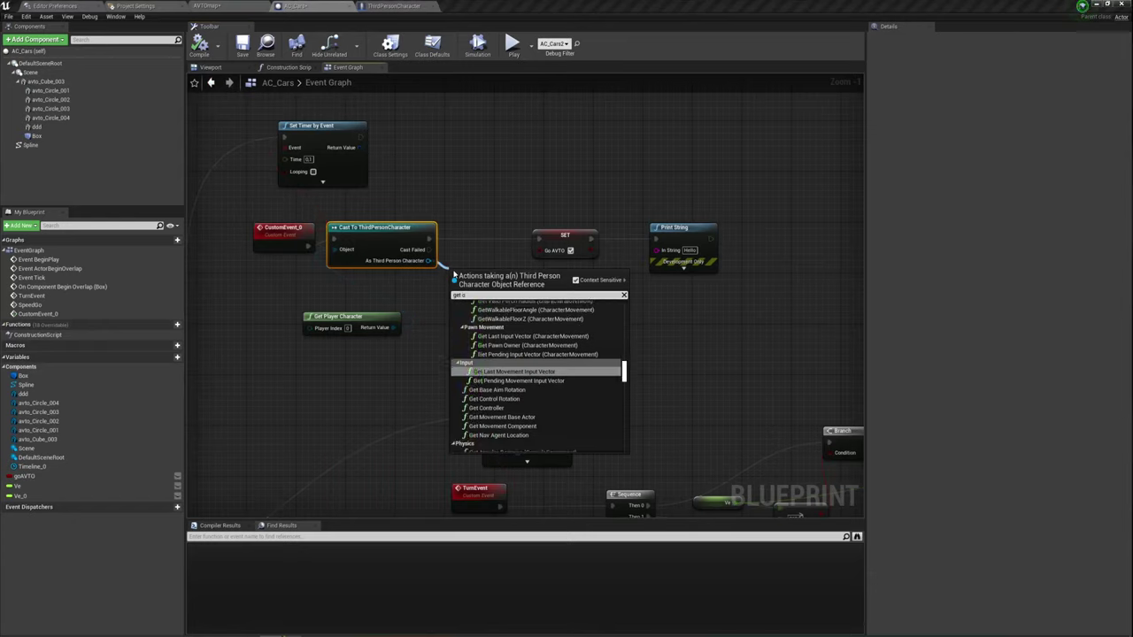
type("g")
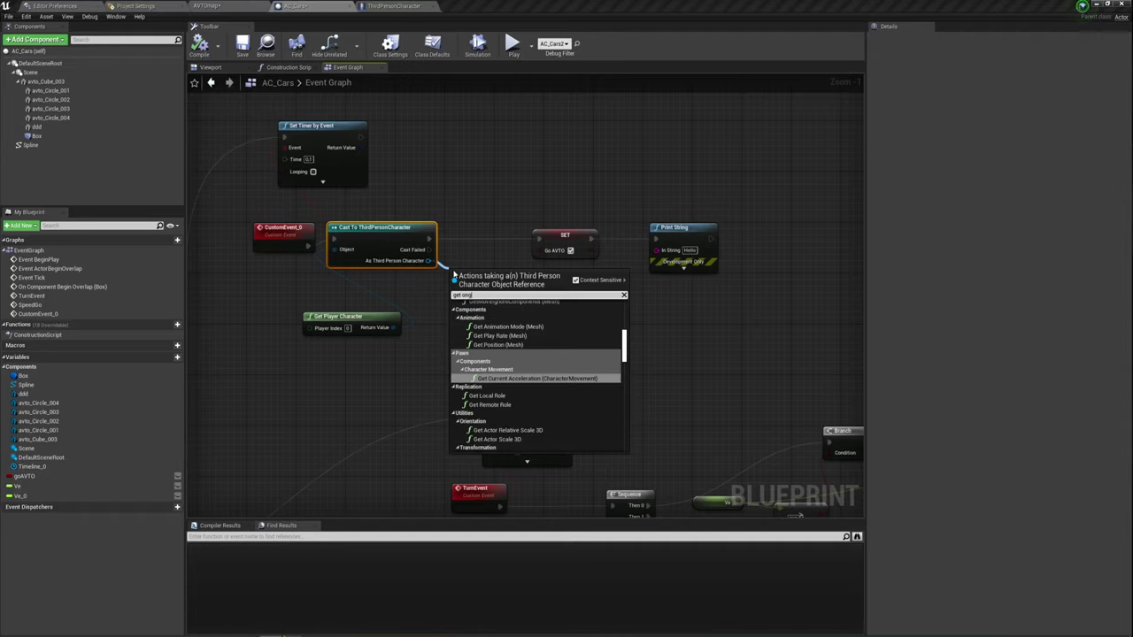
type("o")
left_click(486, 320)
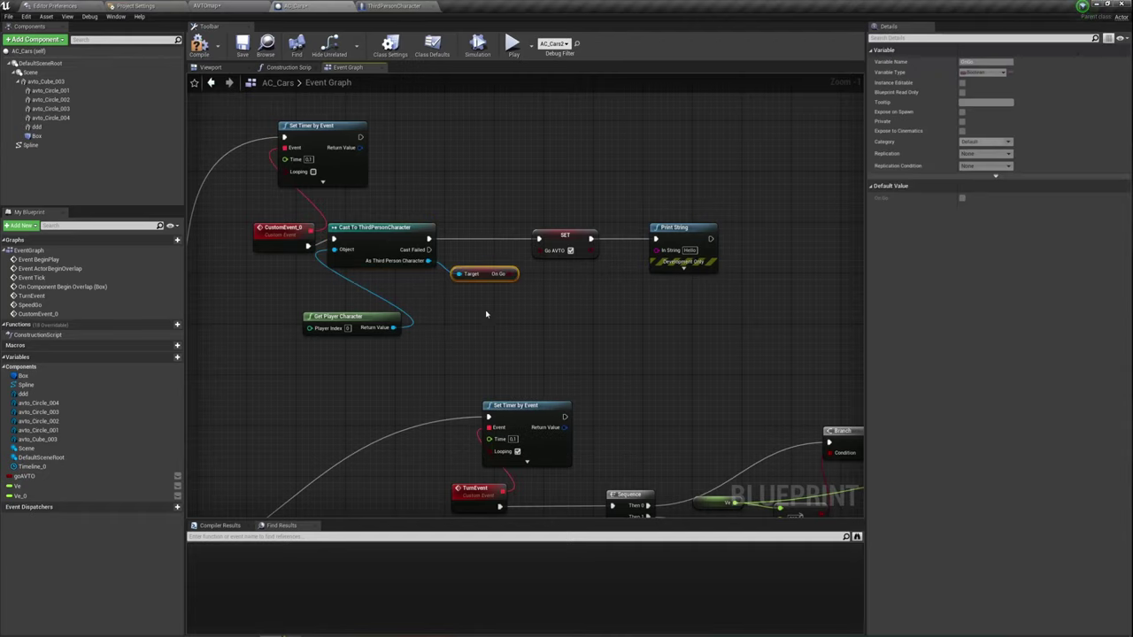
left_click_drag(515, 274, 538, 250)
Delete the Print String node and check the SET and Get On Go nodes.
left_click_drag(667, 198, 719, 321)
key("Delete")
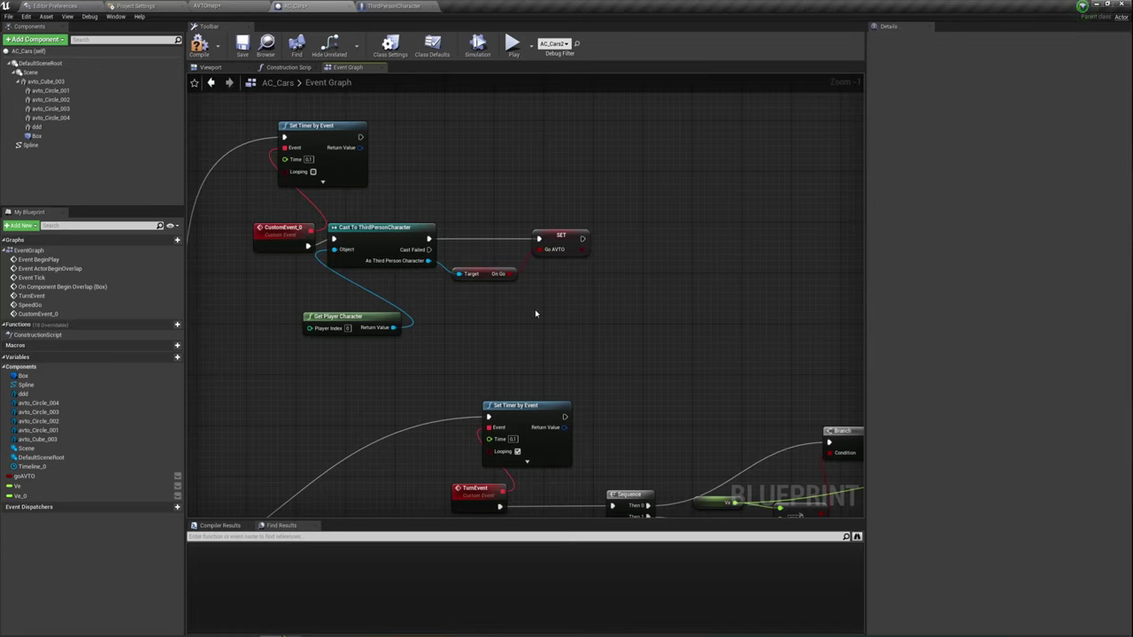
right_click_drag(535, 314, 457, 310)
left_click_drag(553, 222, 556, 258)
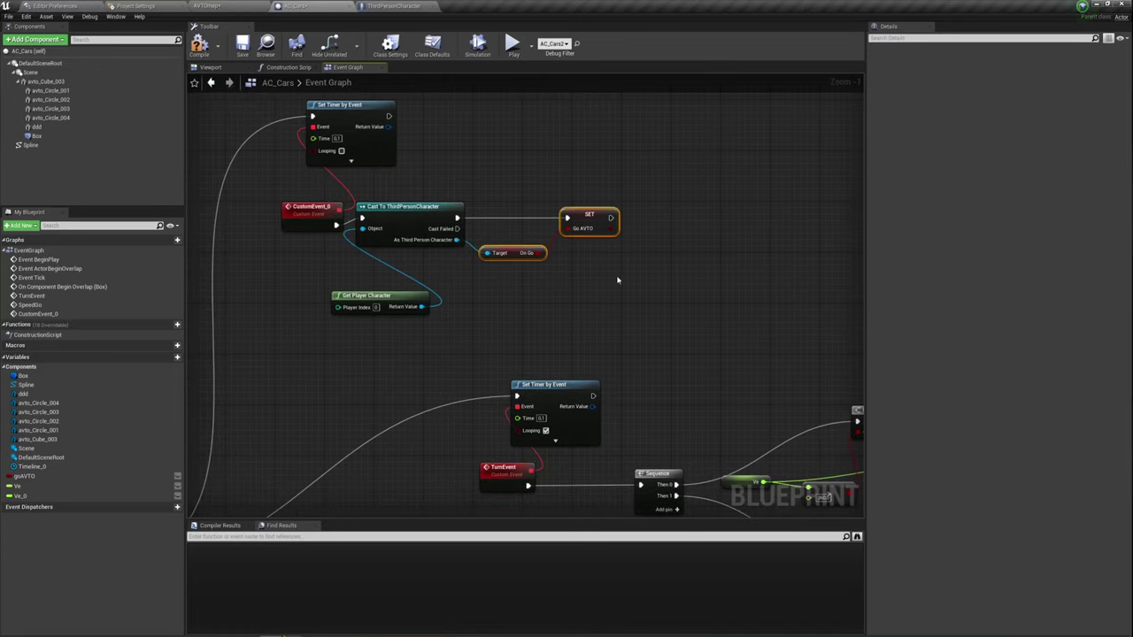
left_click_drag(608, 302, 541, 198)
left_click_drag(520, 281, 584, 188)
left_click(610, 299)
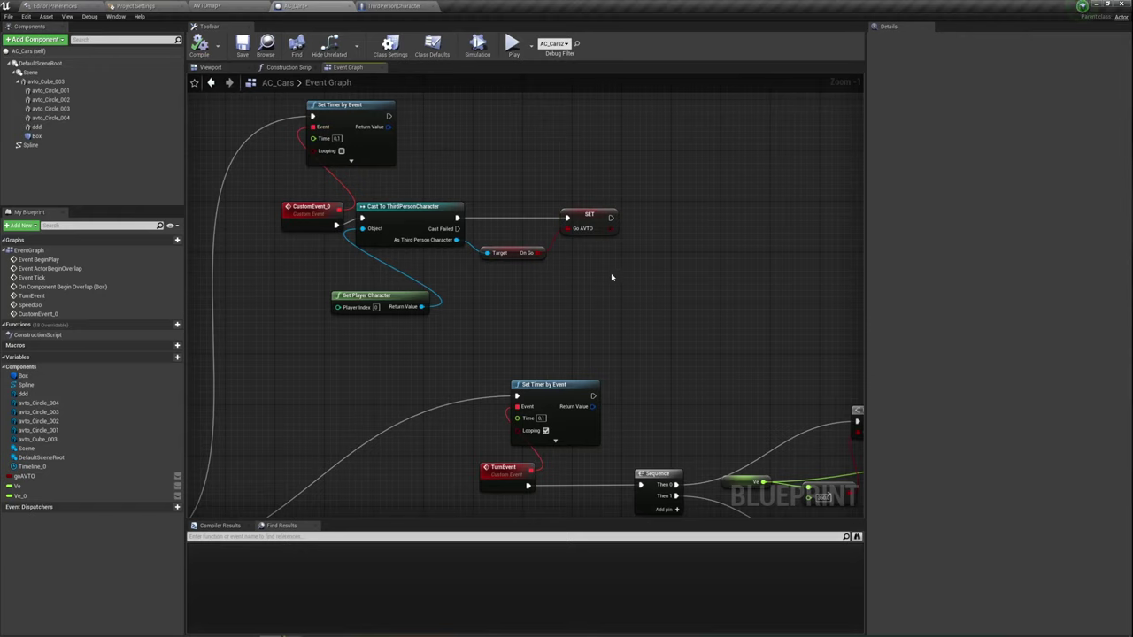
Nudge the Set Timer by Event node rightward and return to the AVTOmap level.
right_click_drag(610, 273, 602, 291)
left_click_drag(362, 173, 423, 173)
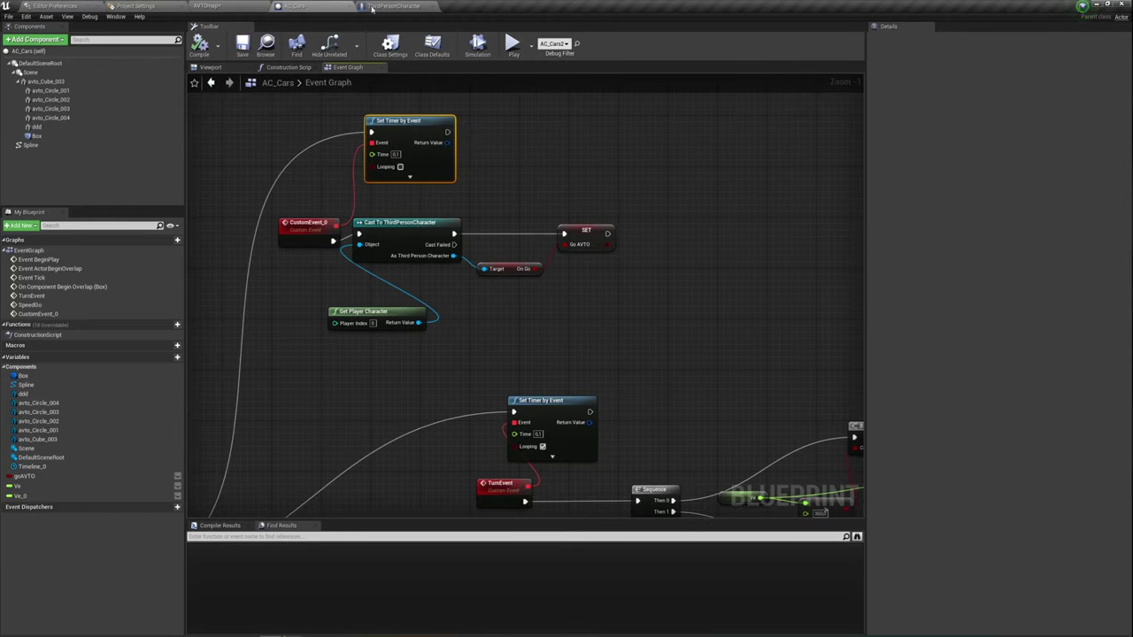
left_click(226, 5)
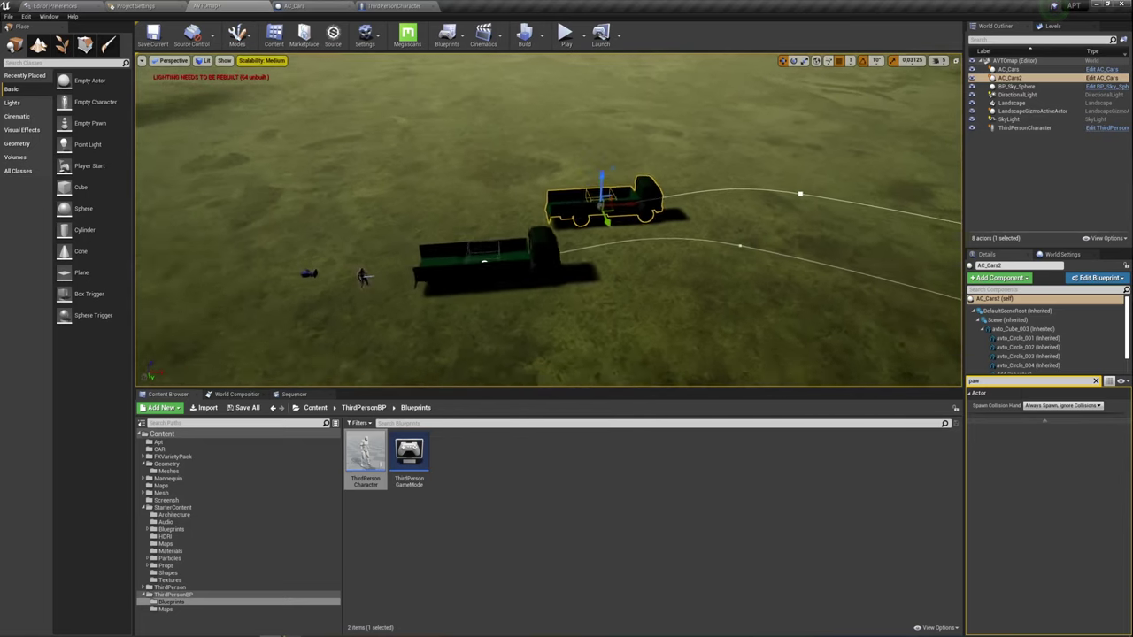
Place a Box Trigger in the level and move it onto the spline path between the trucks.
right_click_drag(563, 203, 564, 204)
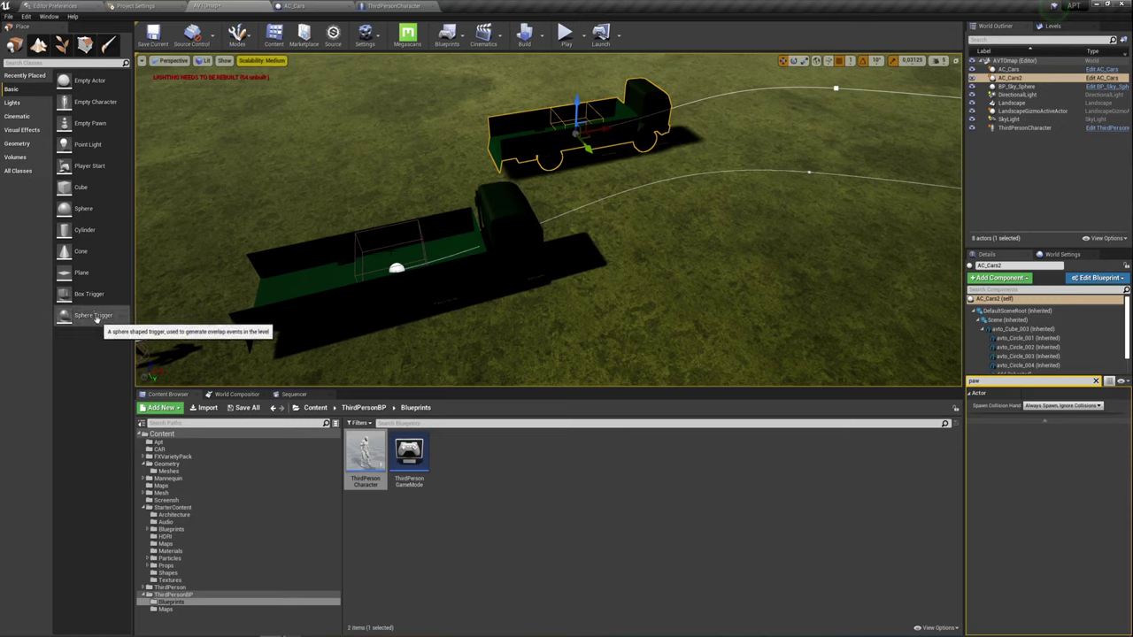
left_click_drag(88, 293, 506, 286)
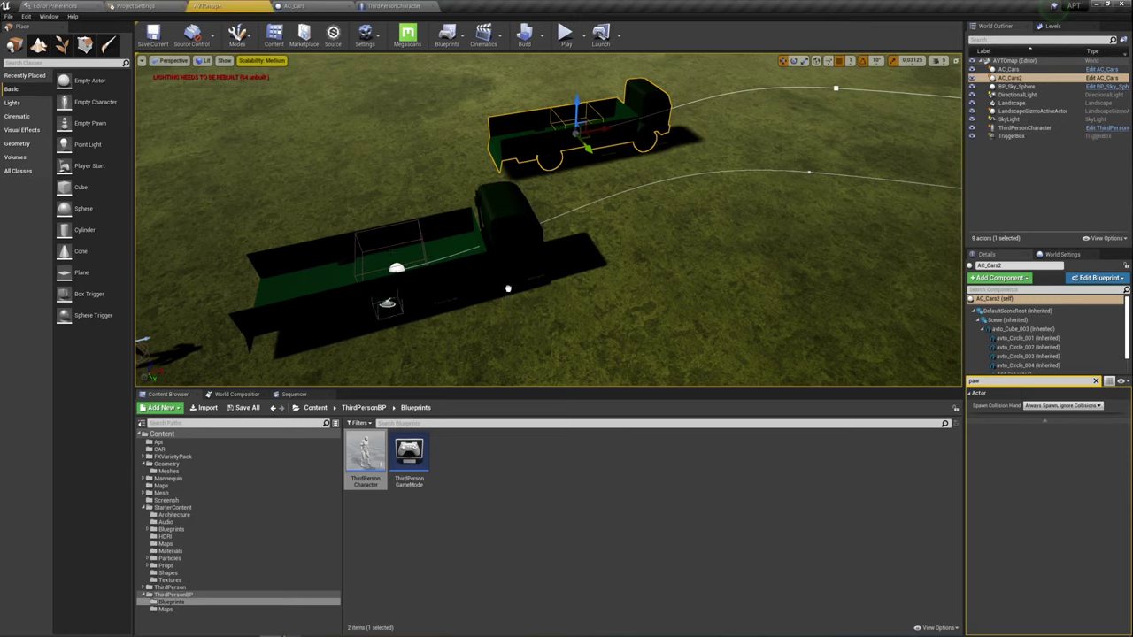
left_click(603, 200)
key("r")
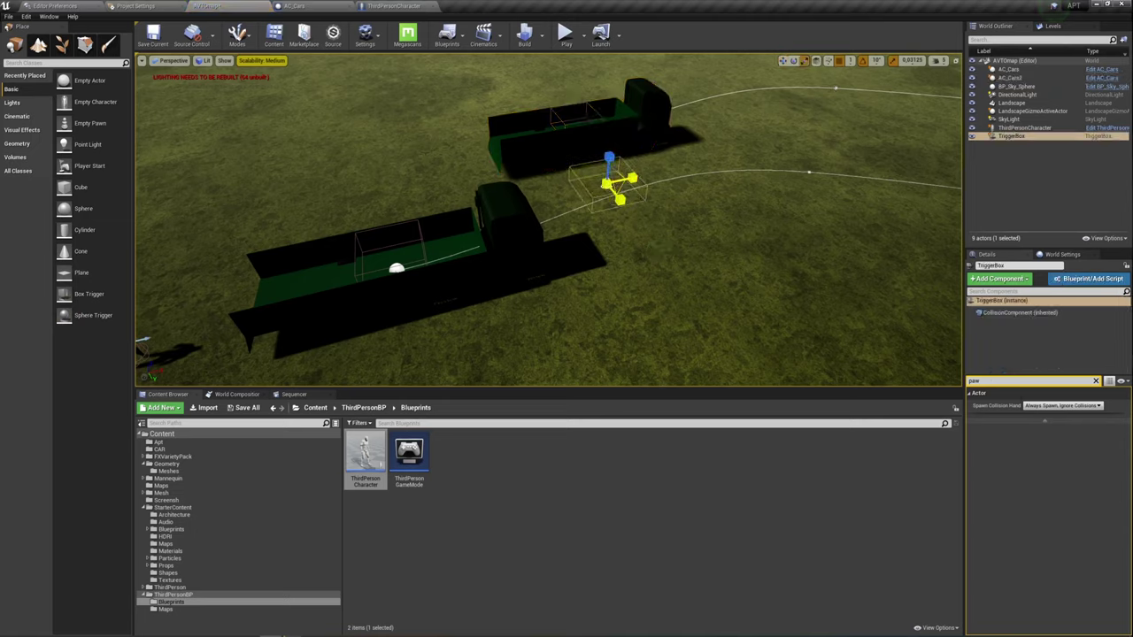
key("w")
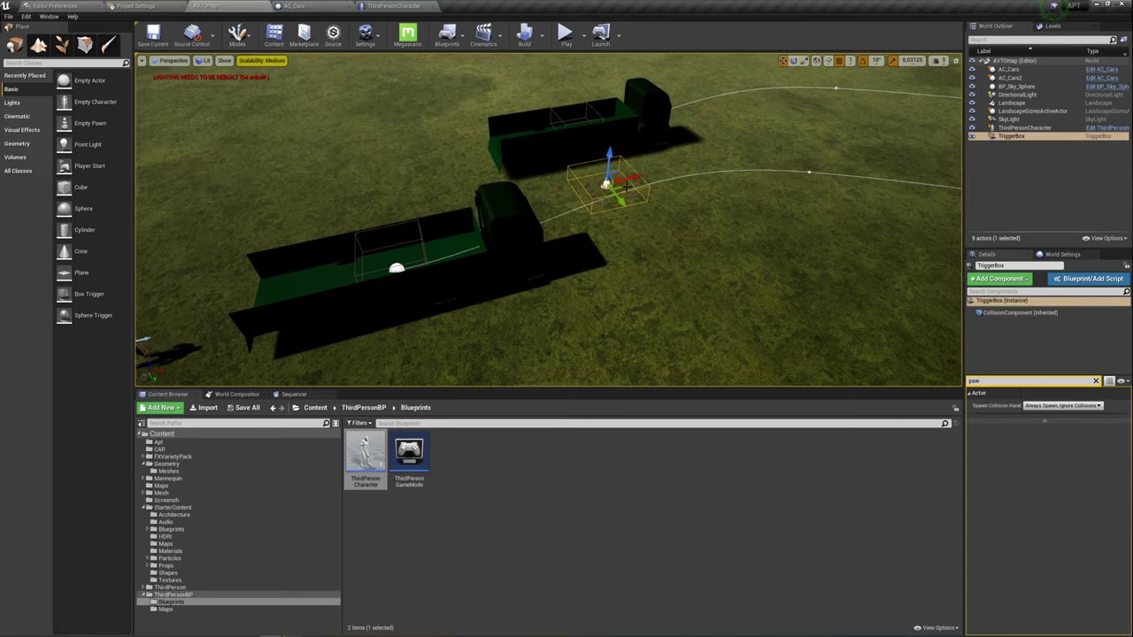
left_click_drag(618, 200, 619, 217)
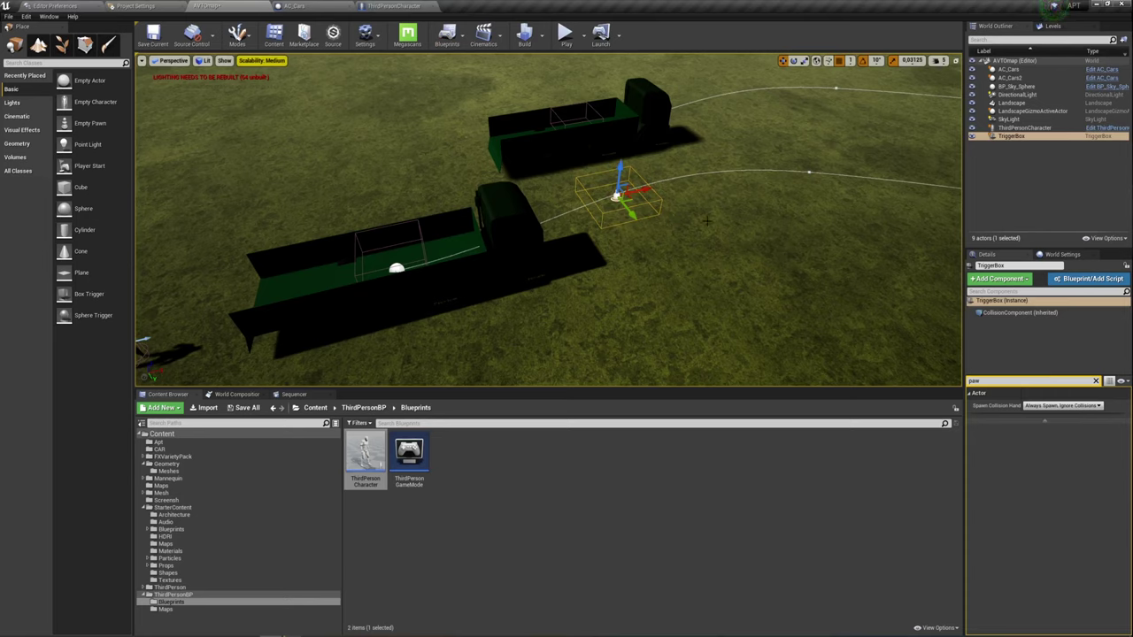
left_click(641, 231)
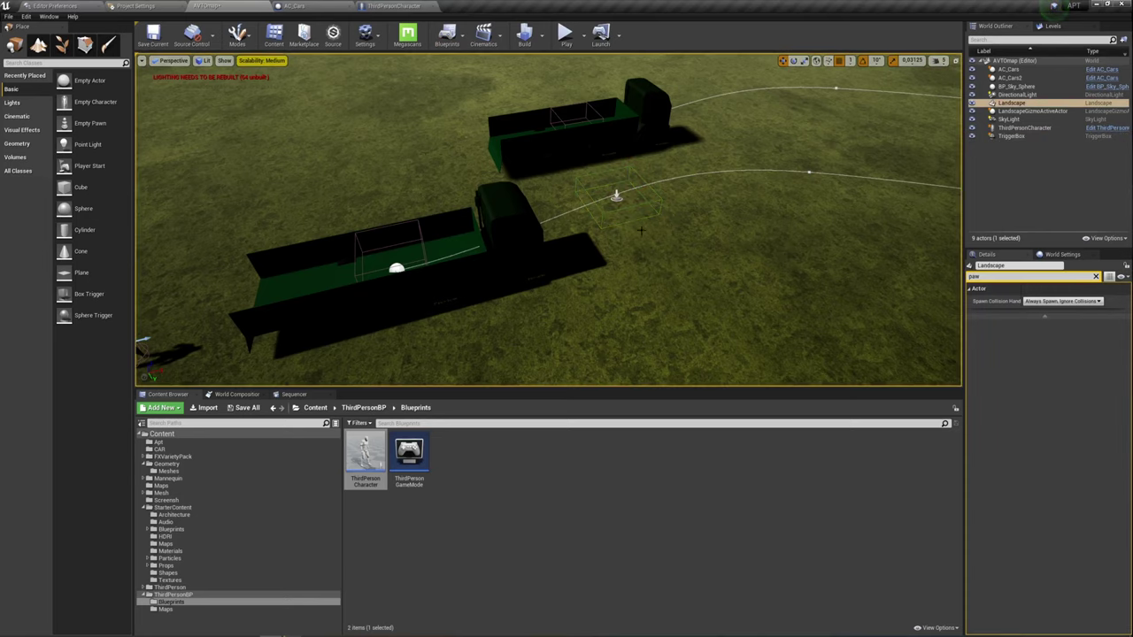
left_click(396, 269)
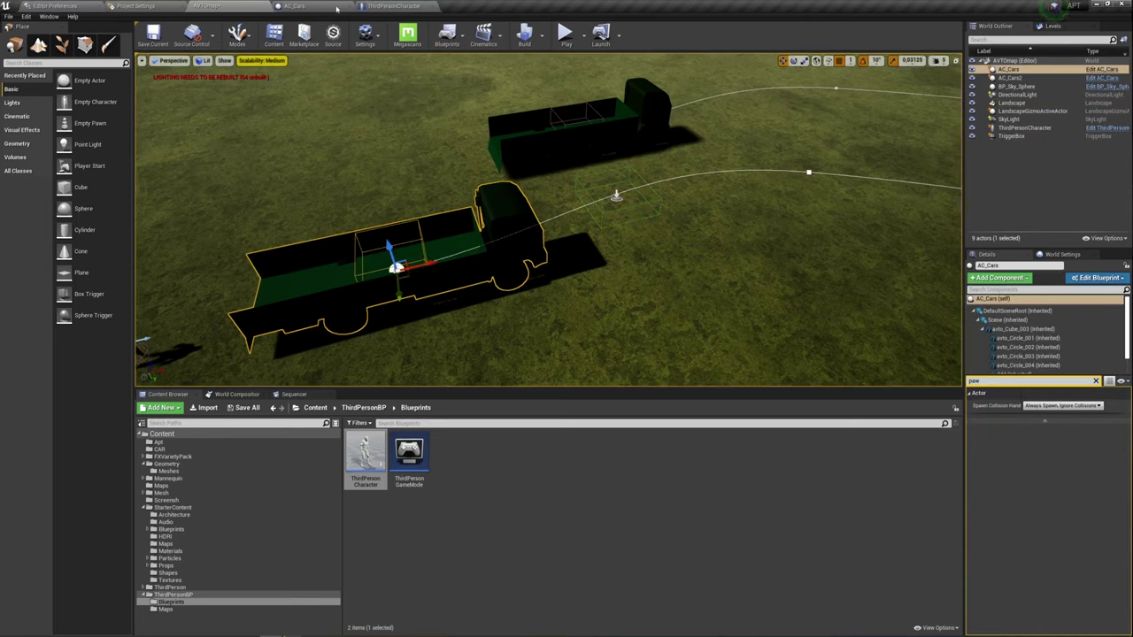
Review the Set Timer and Cast nodes in AC_Cars and the ThirdPersonCharacter graph.
left_click(310, 6)
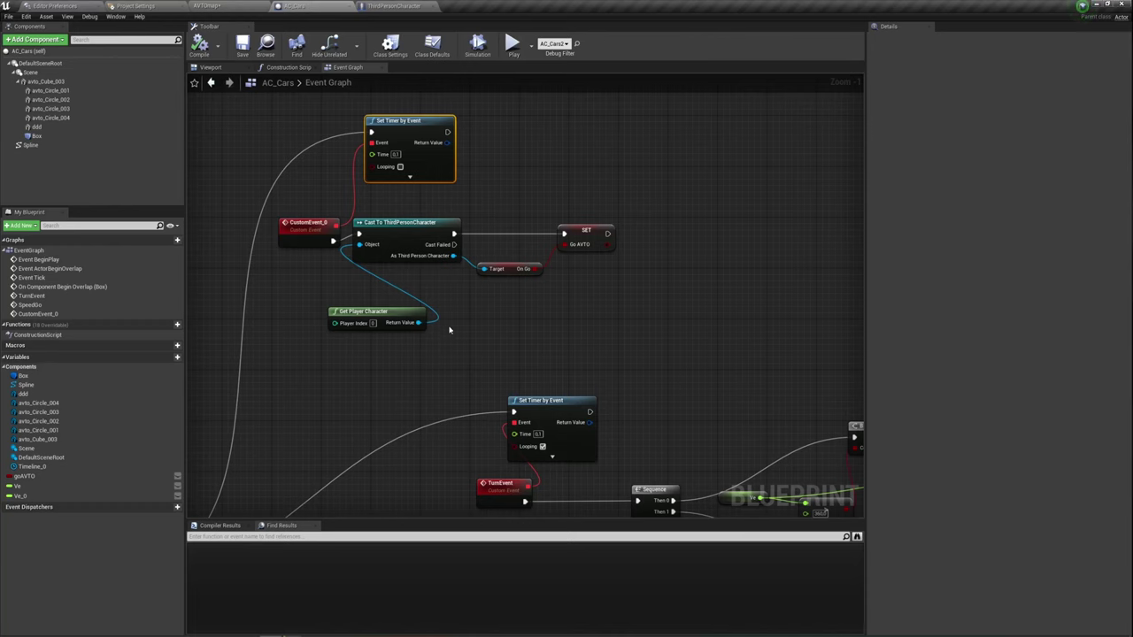
scroll(469, 341, "down", 5)
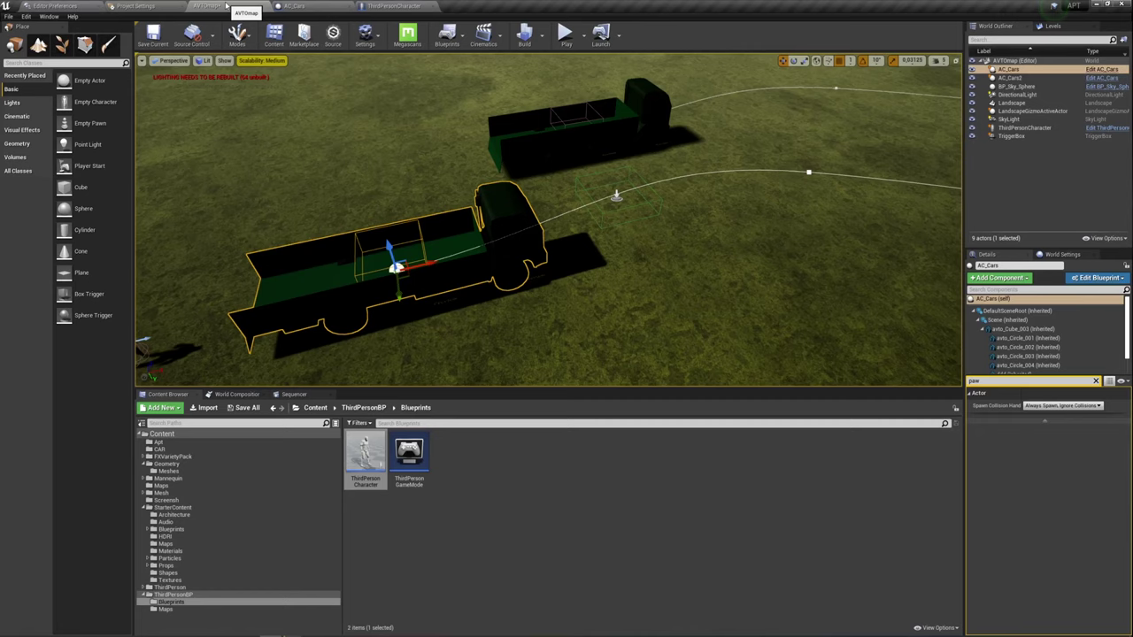
left_click(232, 7)
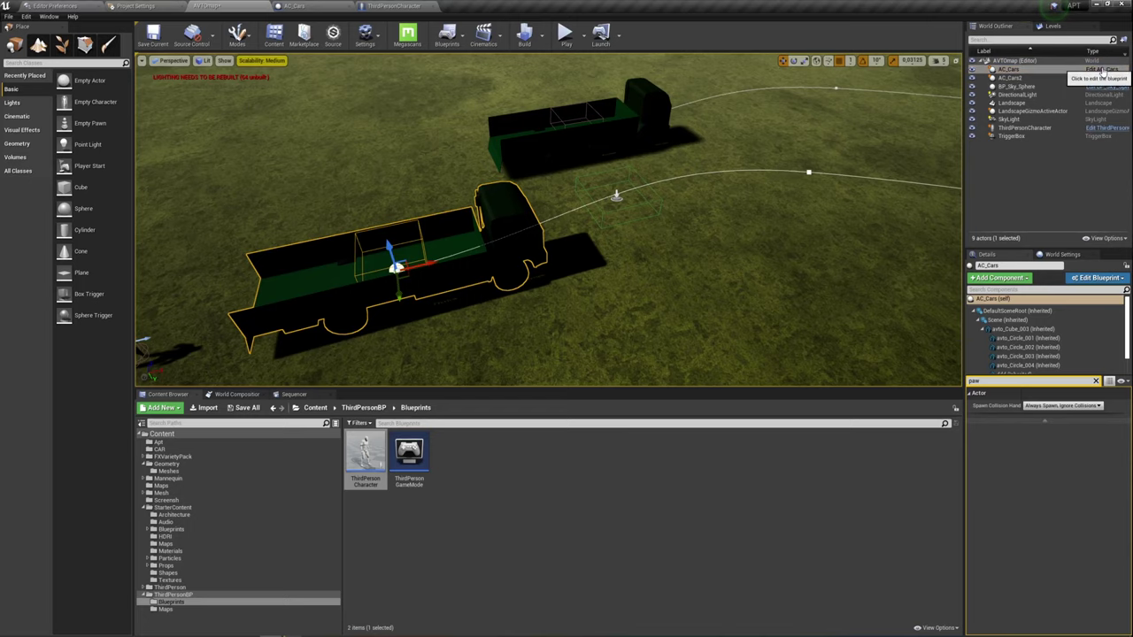
left_click(1102, 69)
scroll(628, 261, "up", 6)
mouse_move(612, 240)
right_mouse_down()
mouse_move(646, 316)
mouse_move(627, 182)
mouse_move(595, 322)
right_mouse_up()
scroll(697, 312, "down", 3)
scroll(595, 322, "down", 3)
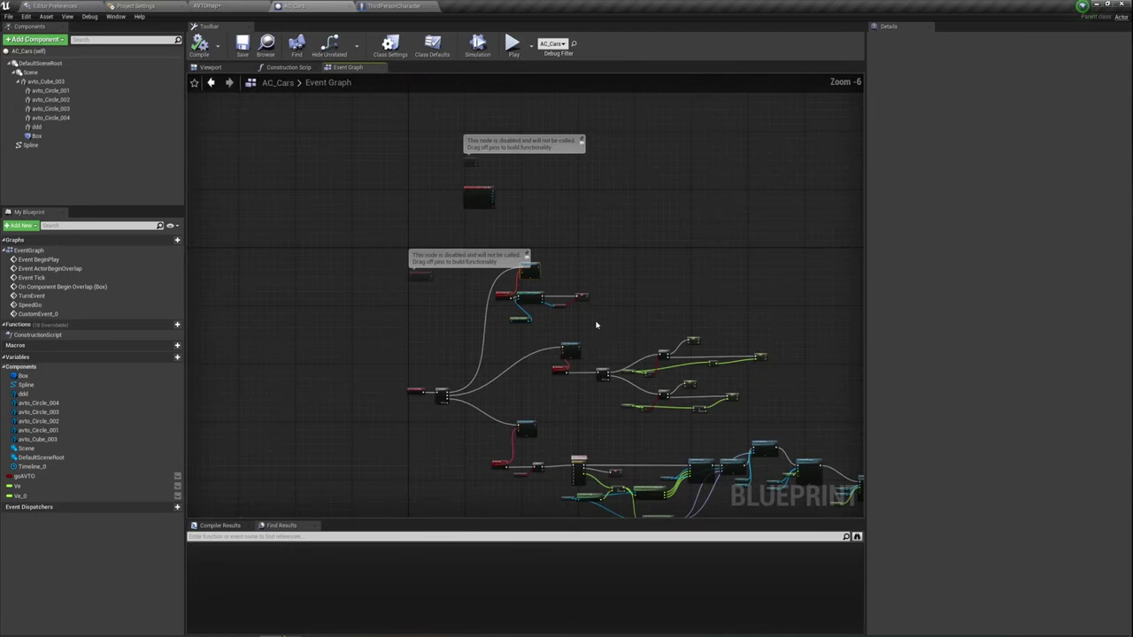
left_click(393, 6)
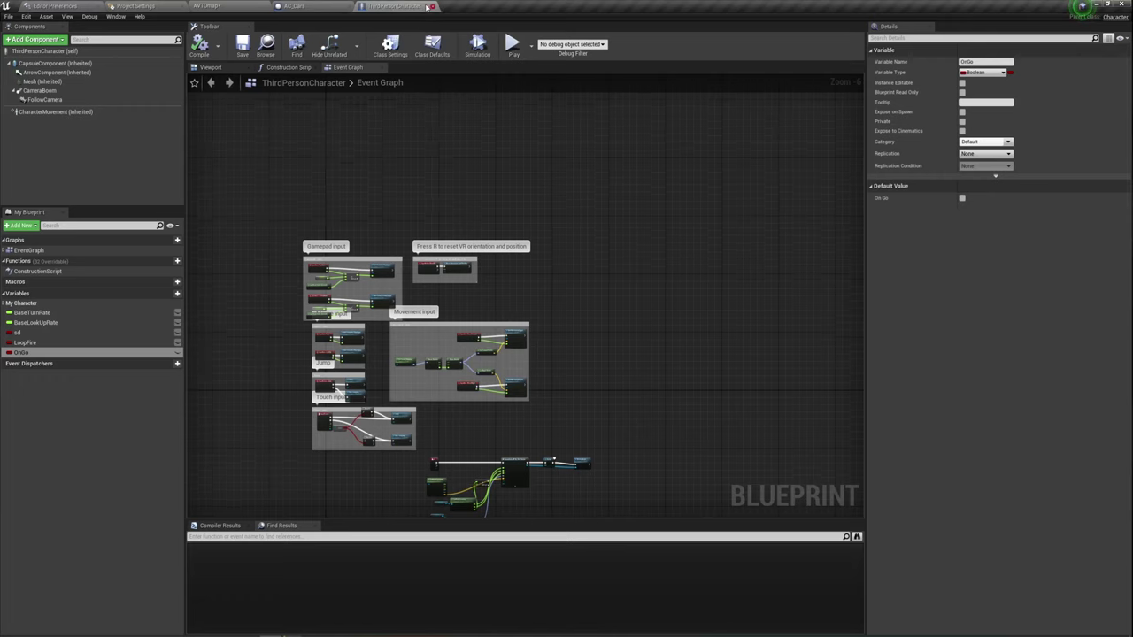
left_click(300, 5)
Select the upper truck AC_Cars2 and inspect its Blueprint's Set Timer and Cast nodes.
left_click(213, 9)
left_click(610, 119)
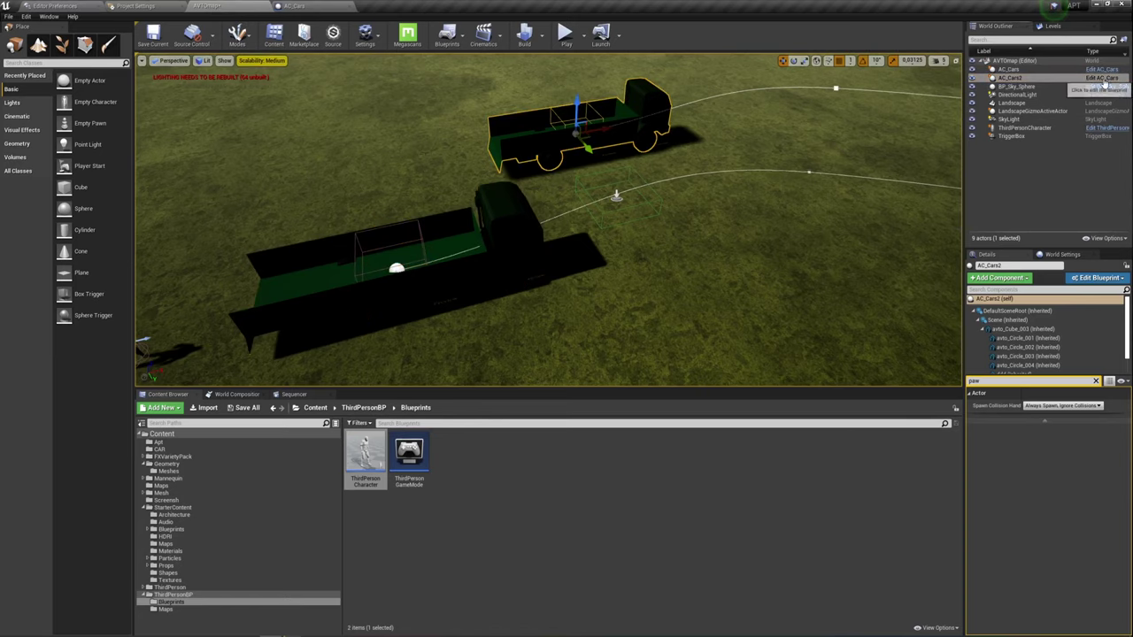
left_click(1102, 78)
scroll(536, 280, "up", 6)
right_click_drag(526, 346, 587, 120)
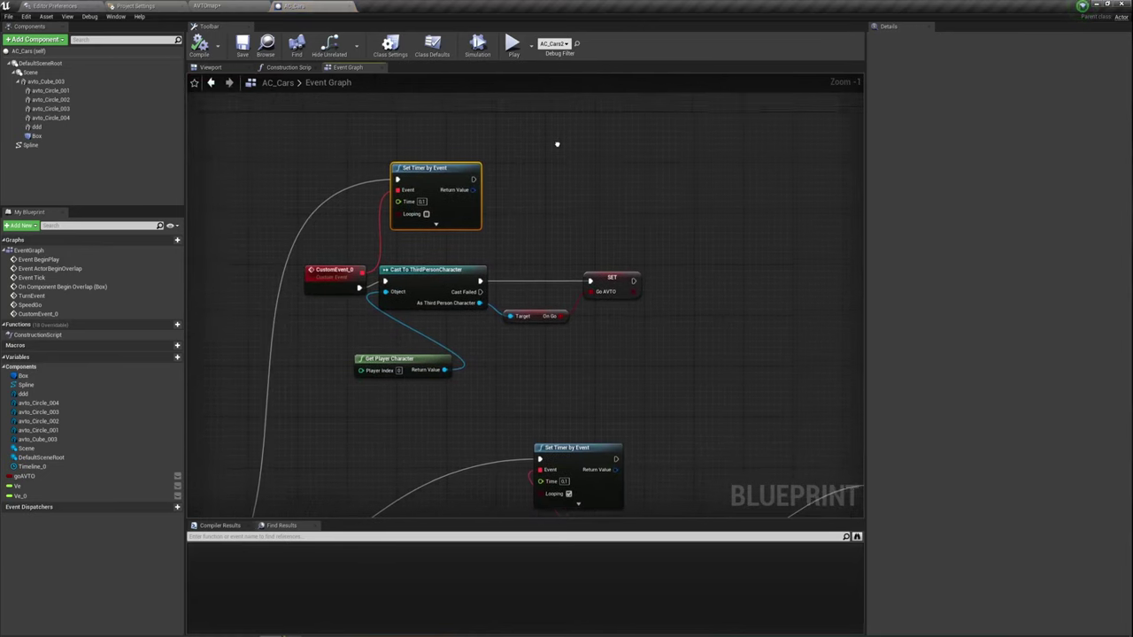
scroll(586, 120, "down", 2)
scroll(591, 282, "down", 1)
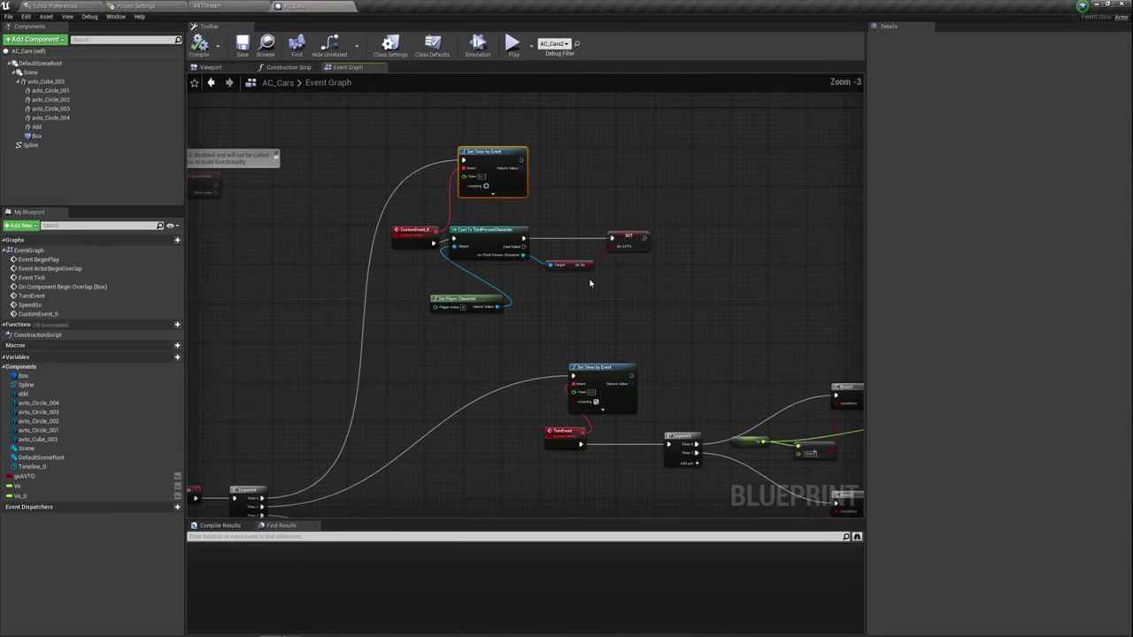
left_click(219, 6)
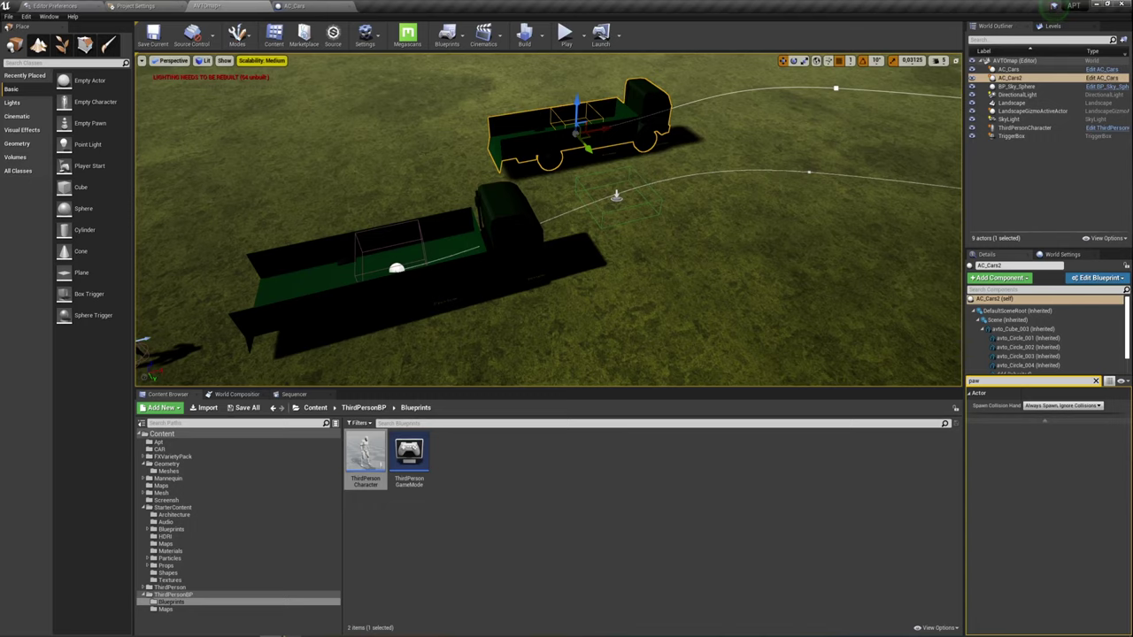
Select the lower truck AC_Cars, inspect its event graph, then close the Blueprint editor.
left_click(1009, 69)
left_click(1103, 70)
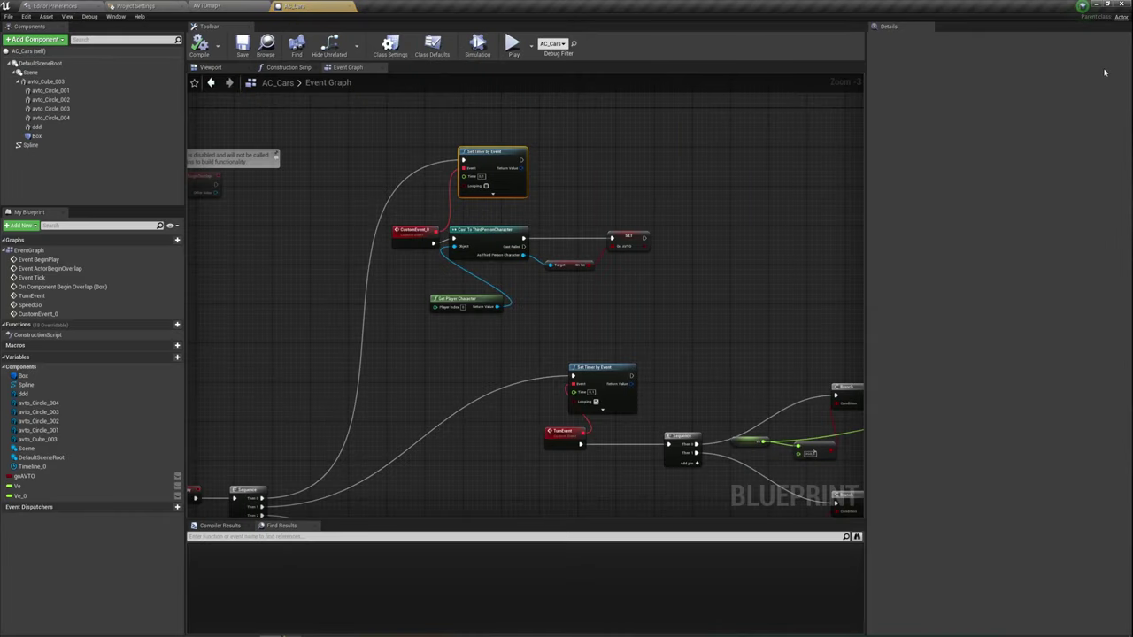
scroll(500, 360, "up", 2)
right_click_drag(493, 329, 475, 346)
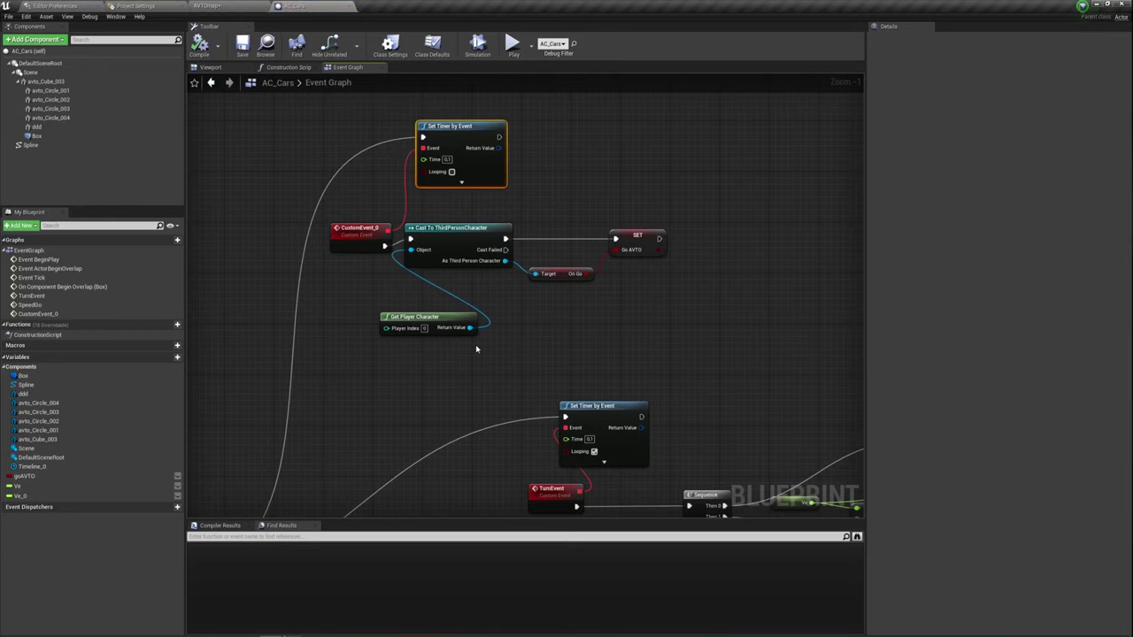
scroll(475, 349, "down", 4)
scroll(470, 359, "up", 3)
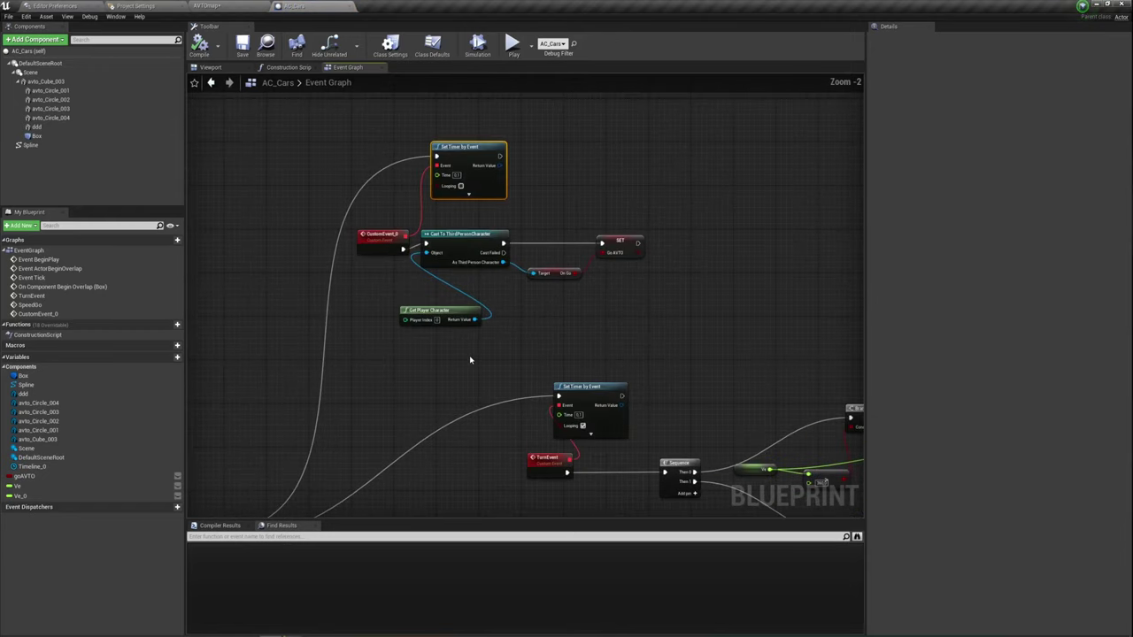
right_click_drag(488, 392, 518, 384)
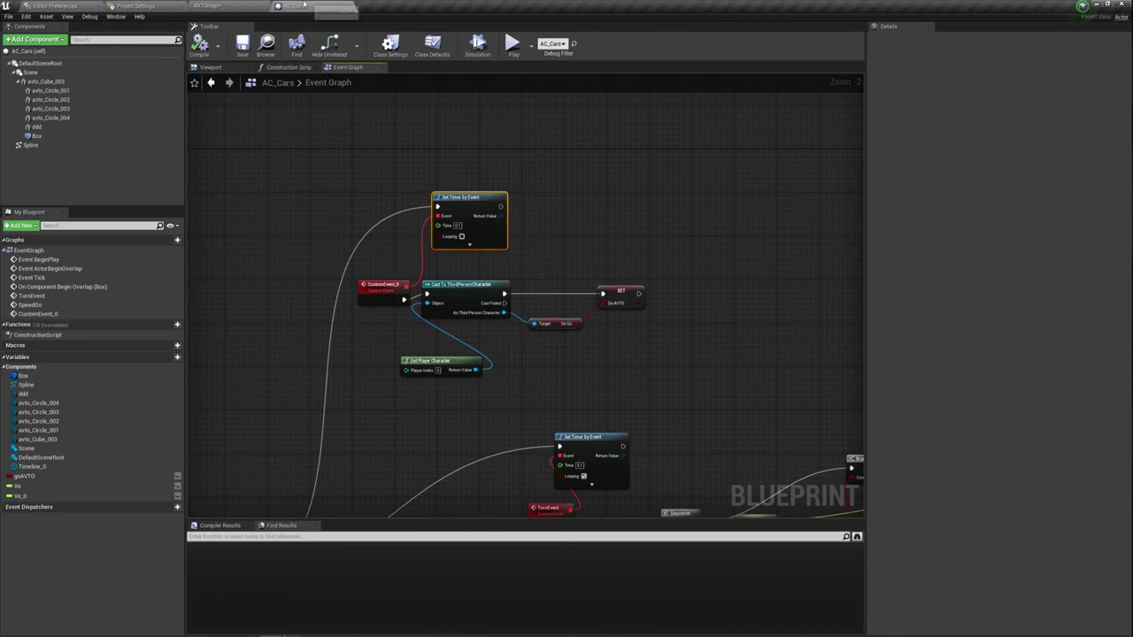
left_click(232, 5)
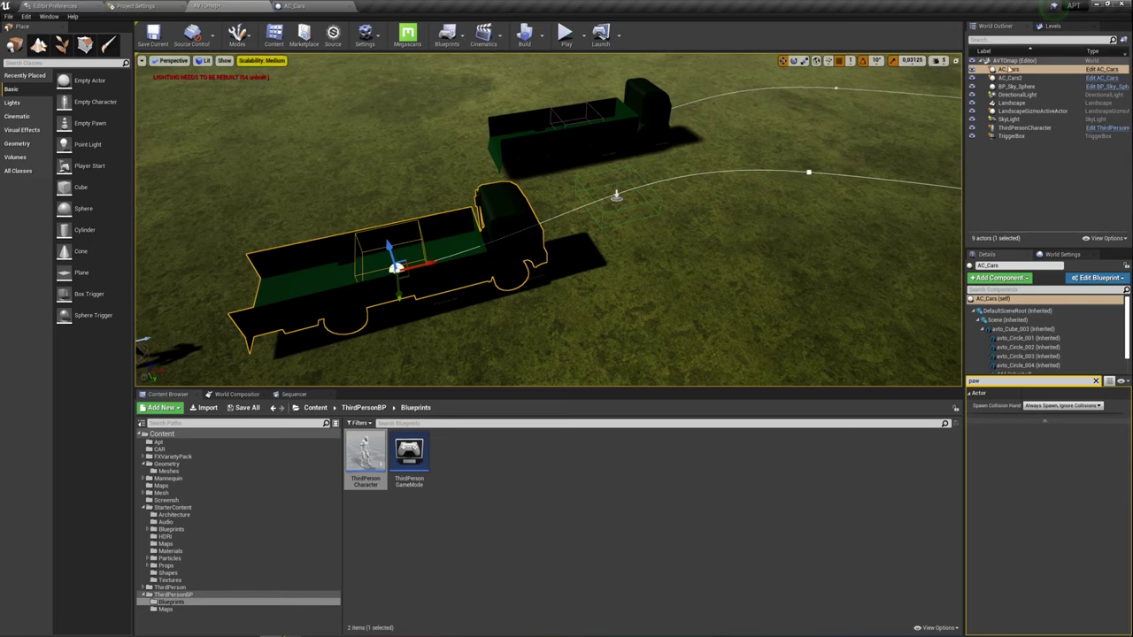
left_click(1100, 69)
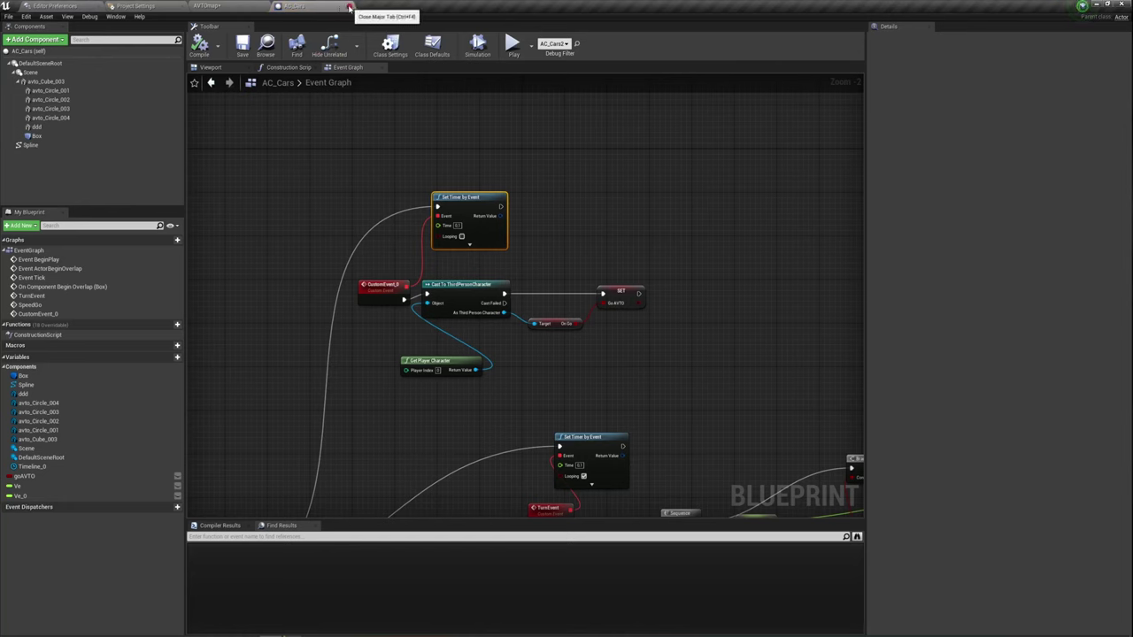
left_click(349, 7)
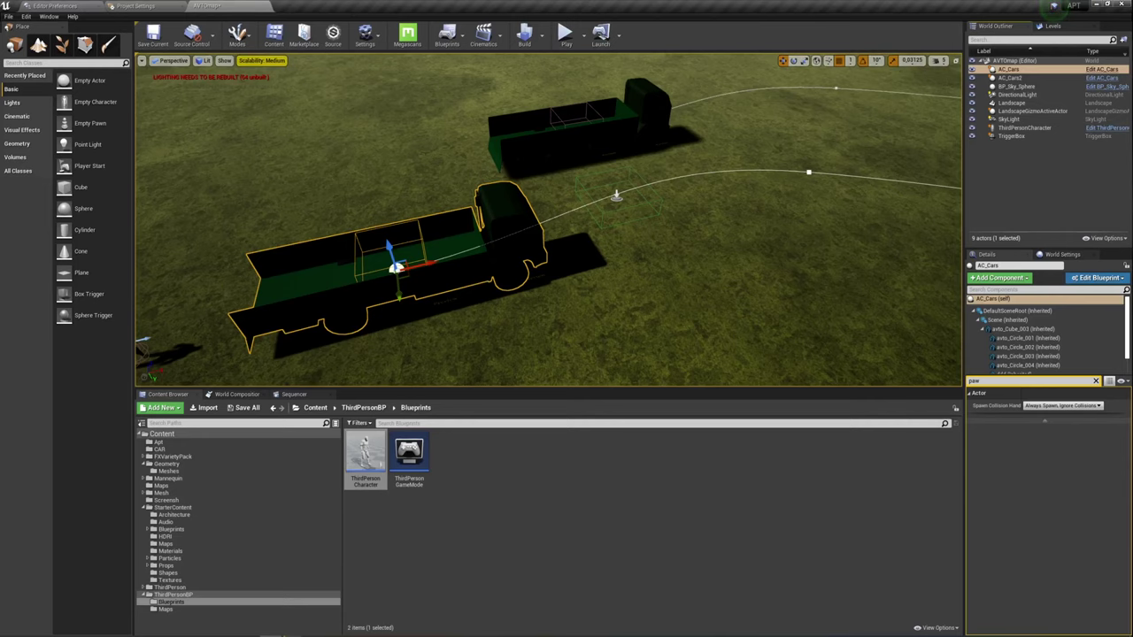
Duplicate the AC_Cars Blueprint in the CAR folder as AC_Cars1.
left_click(592, 179)
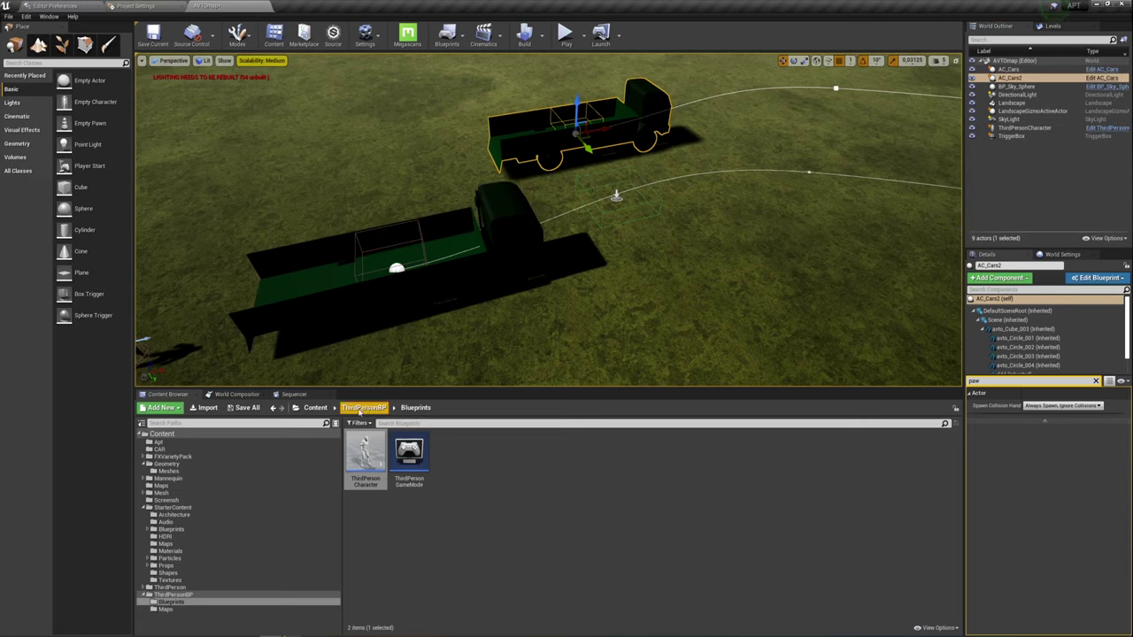
left_click(160, 449)
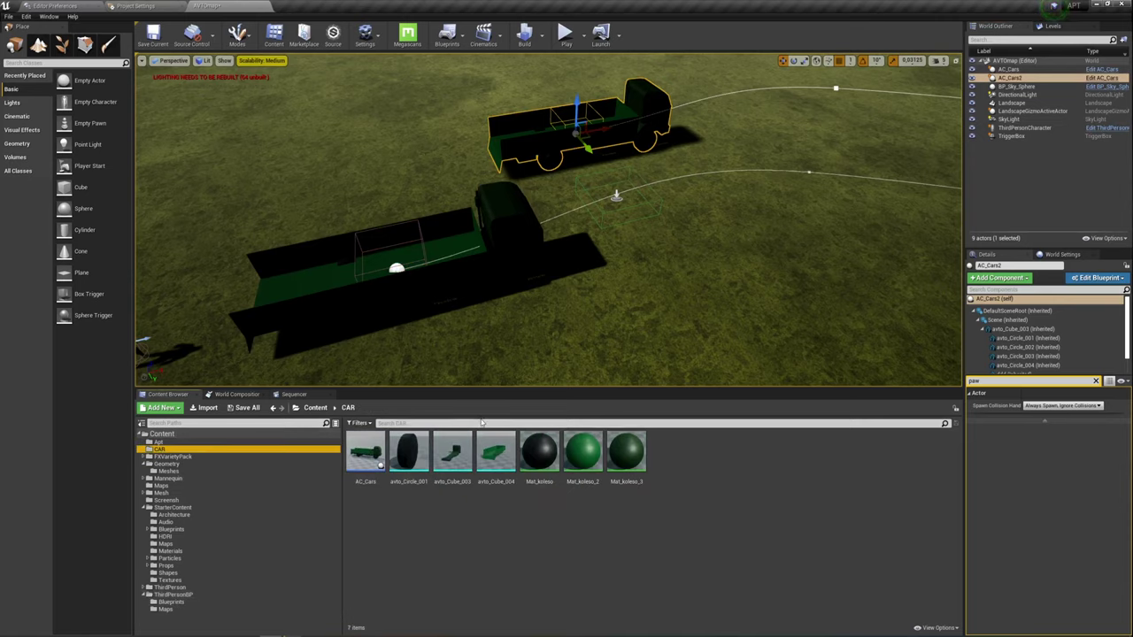
right_click(366, 453)
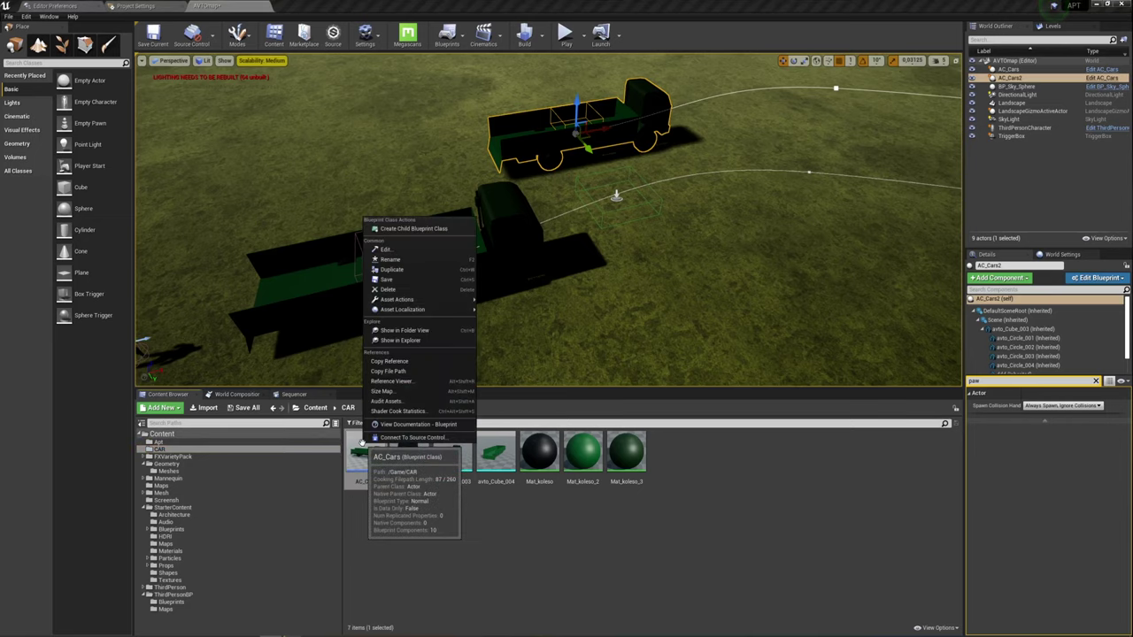
left_click(397, 256)
key("Return")
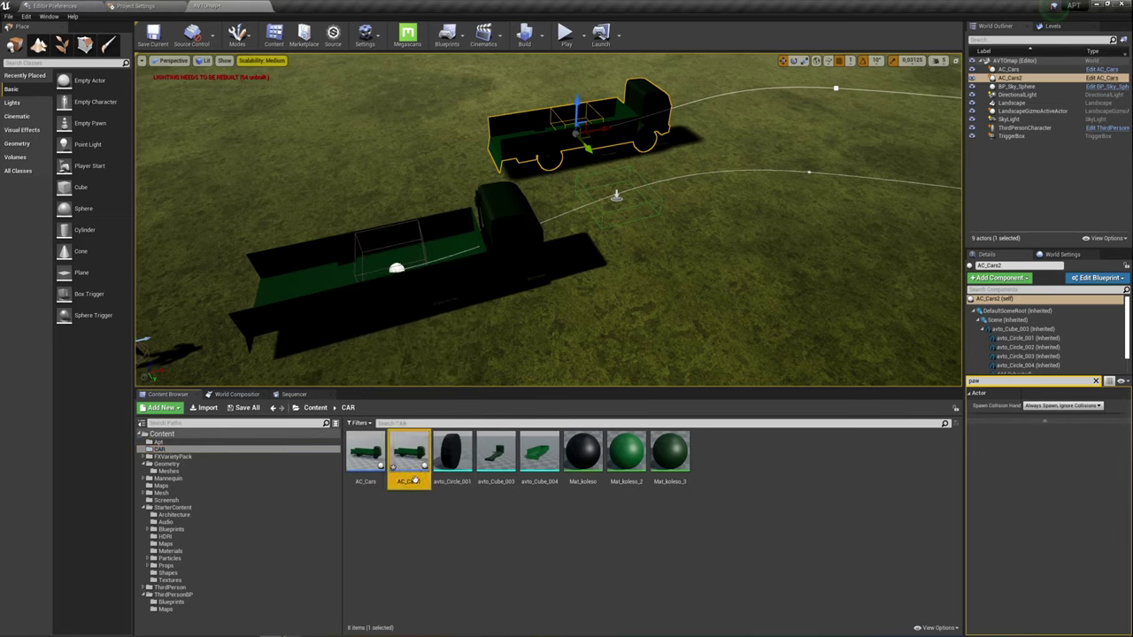
Place an AC_Cars1 truck in the level, delete AC_Cars2, and orbit around the new truck.
left_click_drag(409, 453, 609, 217)
key("Delete")
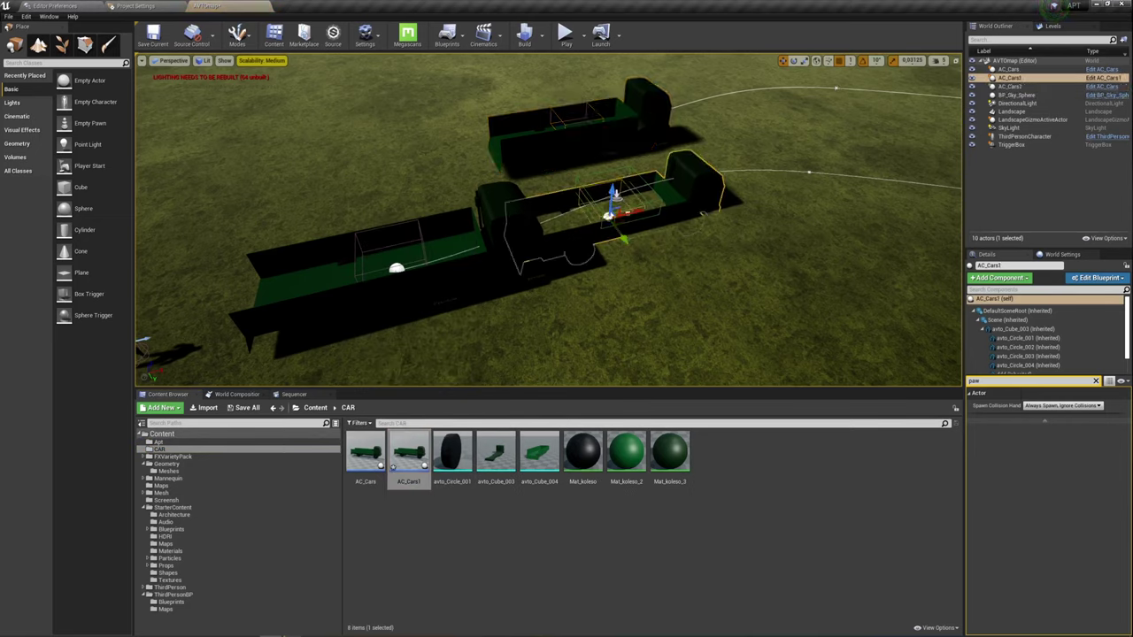
key("ctrl+z")
key("Delete")
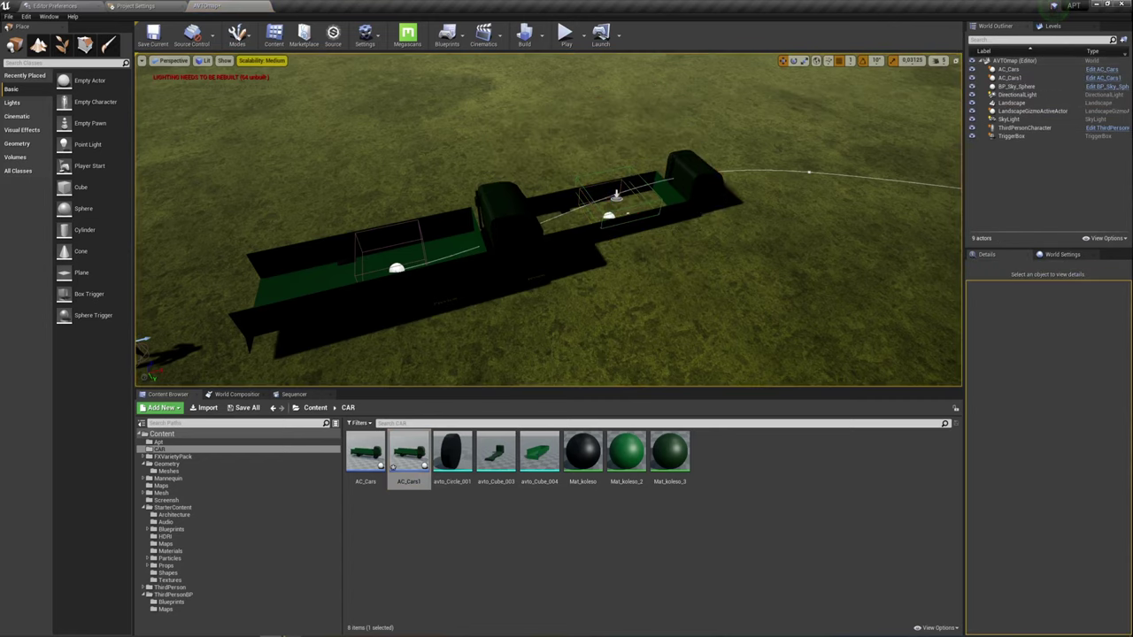
left_click(617, 194)
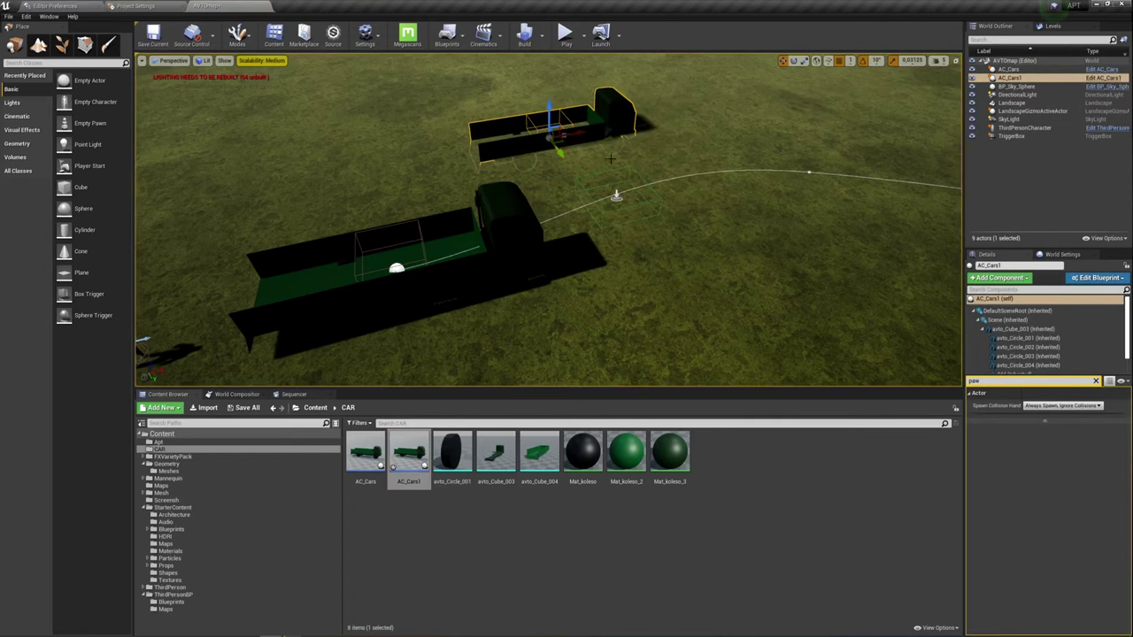
left_click_drag(577, 131, 587, 160, "alt")
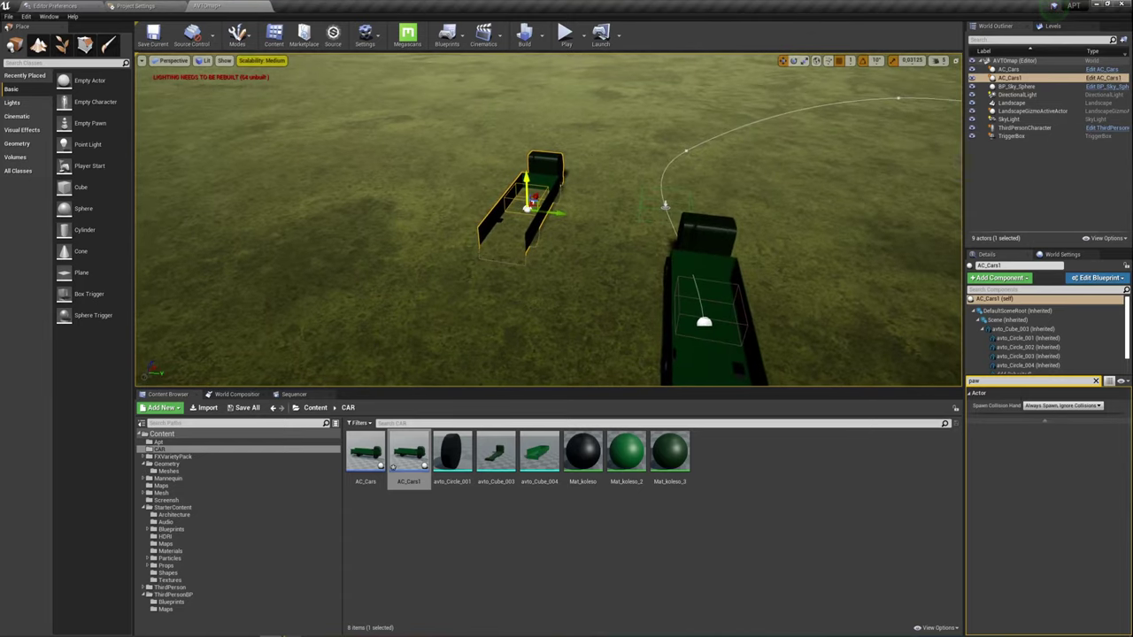
left_click_drag(587, 160, 584, 133, "alt")
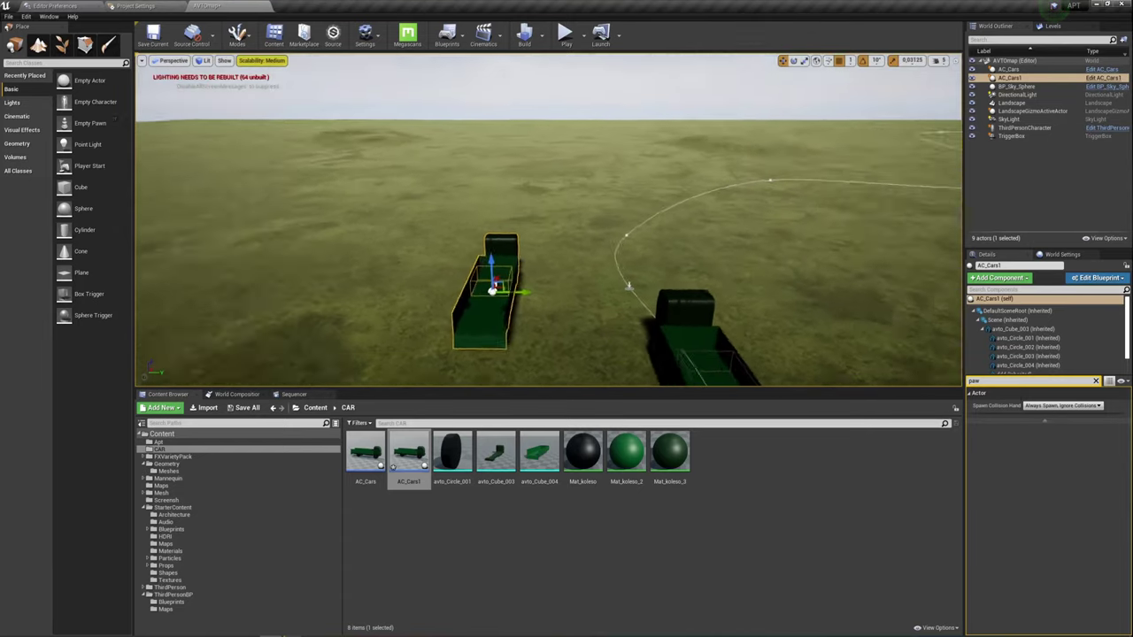
left_click_drag(628, 285, 622, 142, "alt")
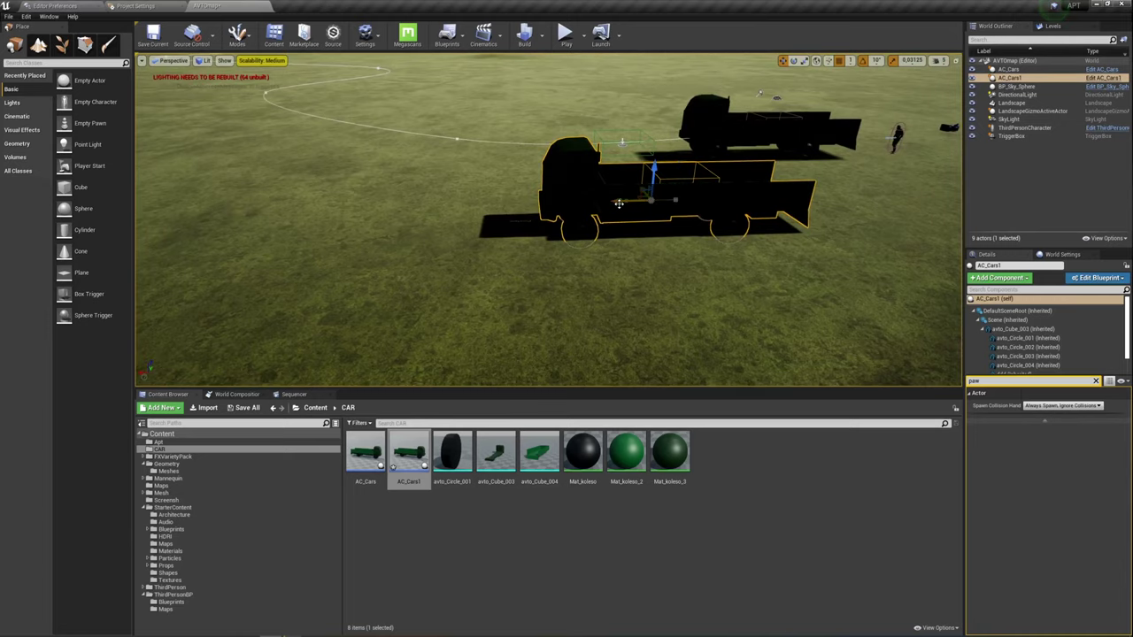
Drag AC_Cars1's first spline point to the right and upward.
scroll(310, 216, "down", 10)
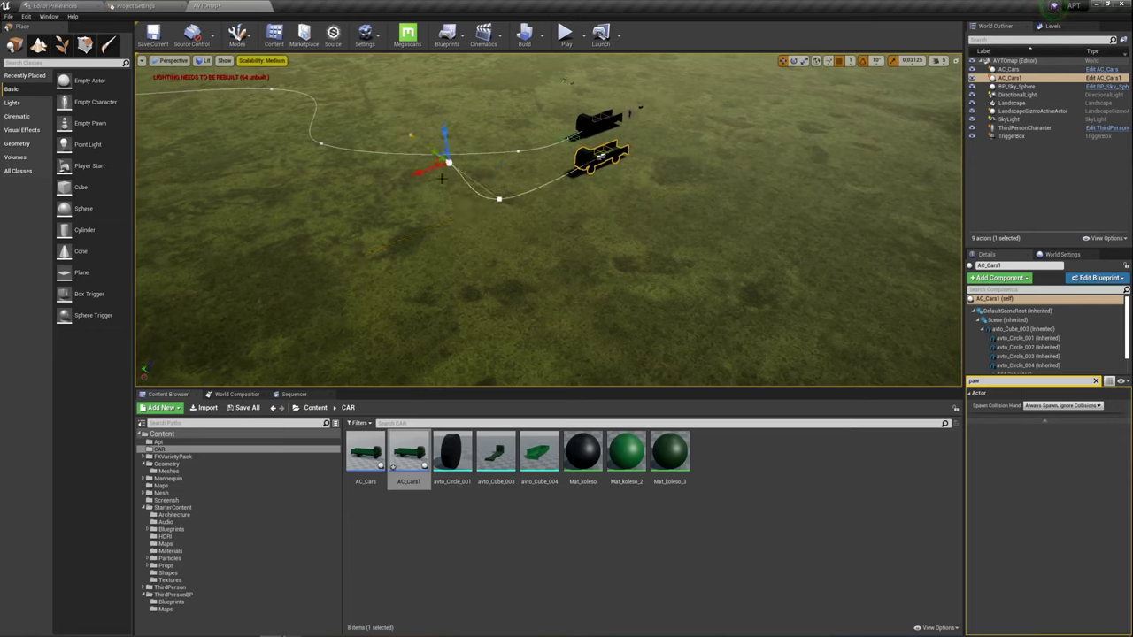
mouse_move(433, 166)
left_mouse_down()
mouse_move(285, 166)
mouse_move(280, 141)
left_mouse_up()
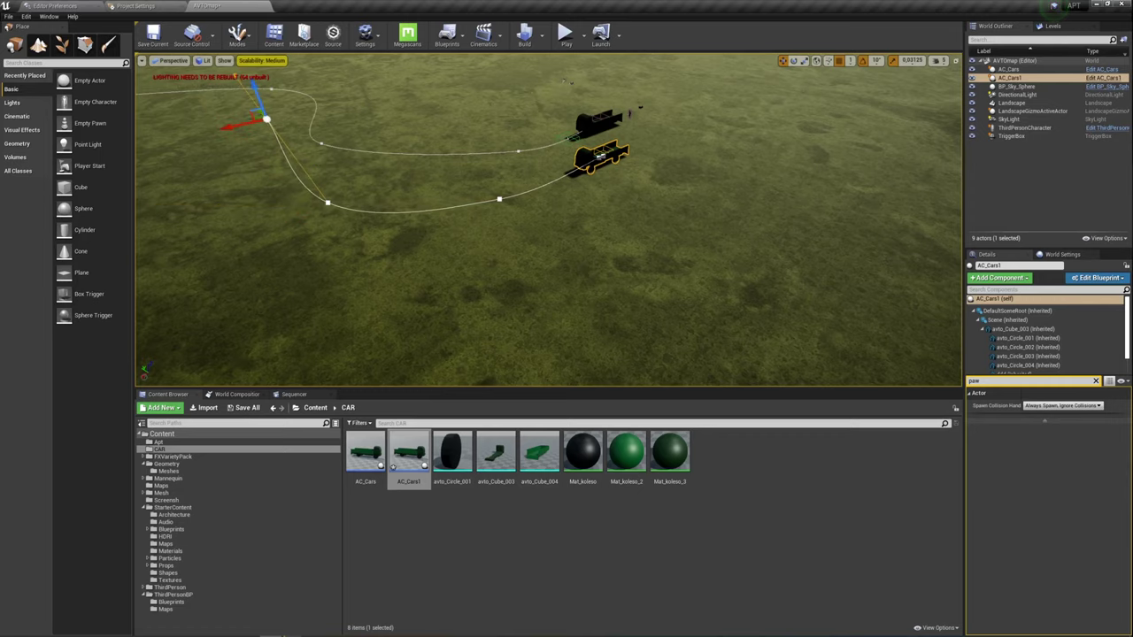
mouse_move(570, 81)
right_mouse_down()
mouse_move(356, 157)
mouse_move(383, 157)
right_mouse_up()
mouse_move(577, 178)
left_mouse_down()
mouse_move(722, 182)
mouse_move(687, 55)
left_mouse_up()
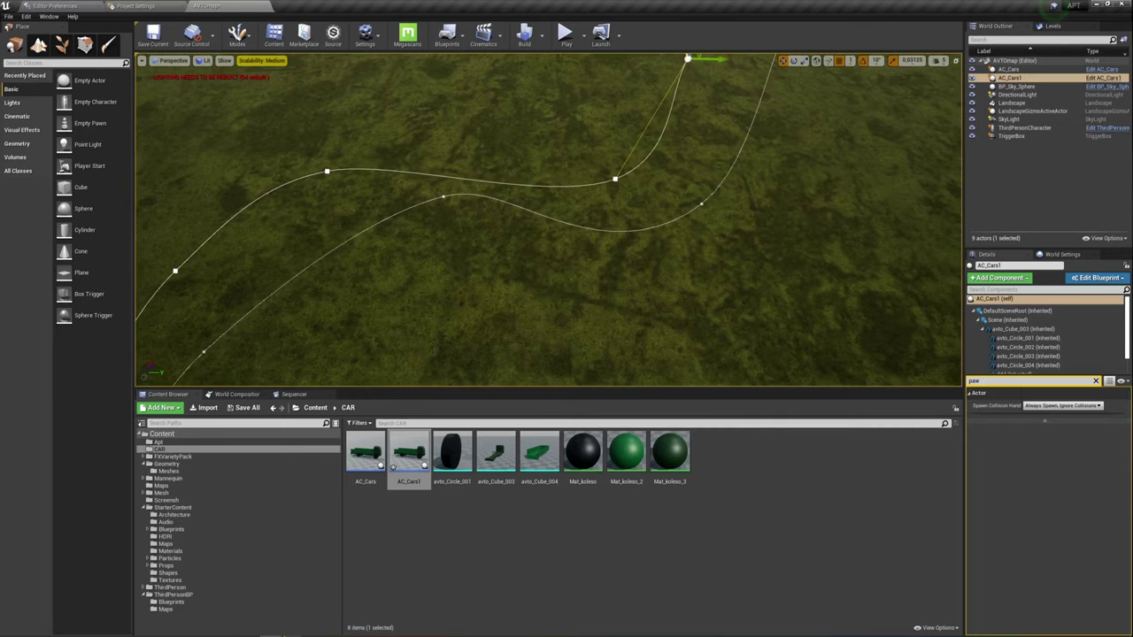
mouse_move(693, 71)
right_mouse_down()
mouse_move(659, 230)
mouse_move(595, 243)
right_mouse_up()
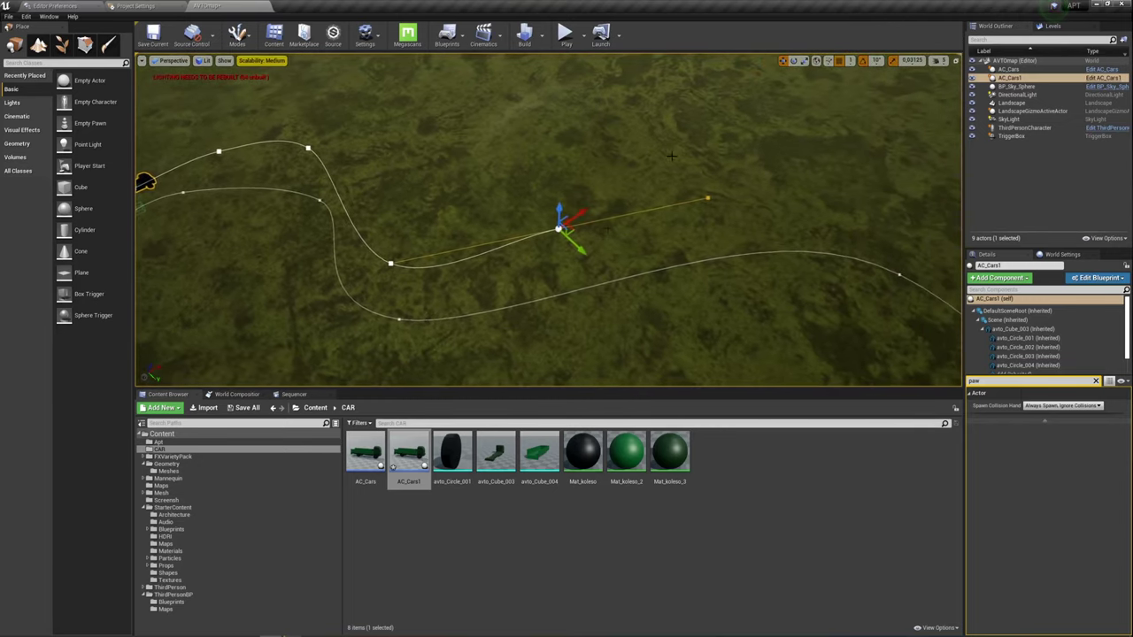
Extend the path with a new spline point stretched far right across the grass.
mouse_move(571, 220)
left_mouse_down("alt")
mouse_move(700, 126)
mouse_move(874, 207)
left_mouse_up("alt")
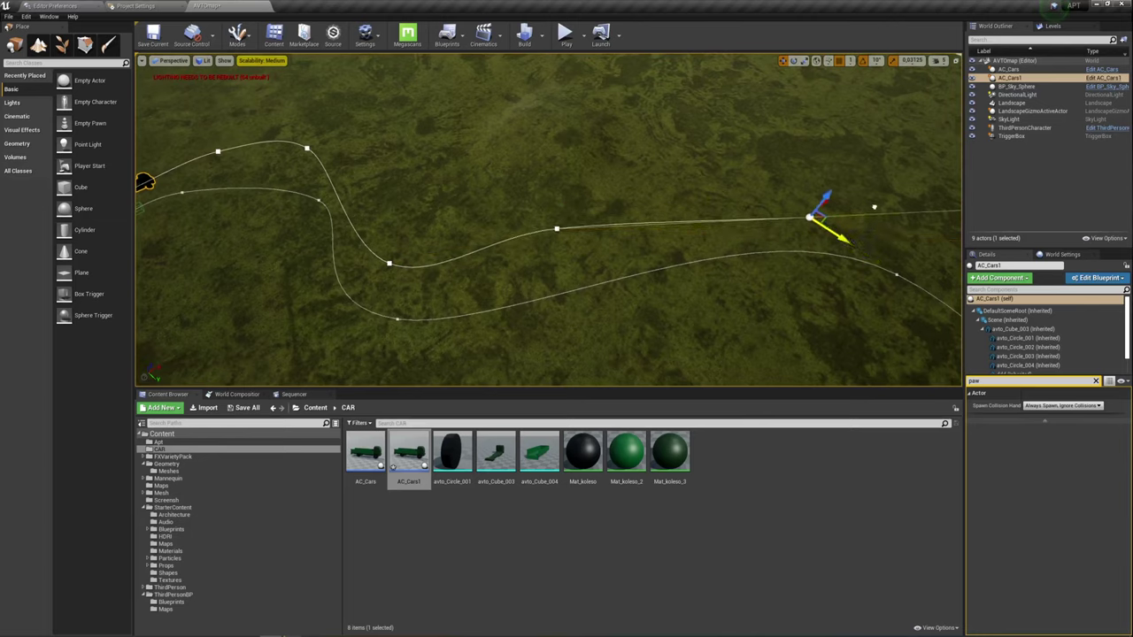
left_click_drag(830, 228, 949, 292)
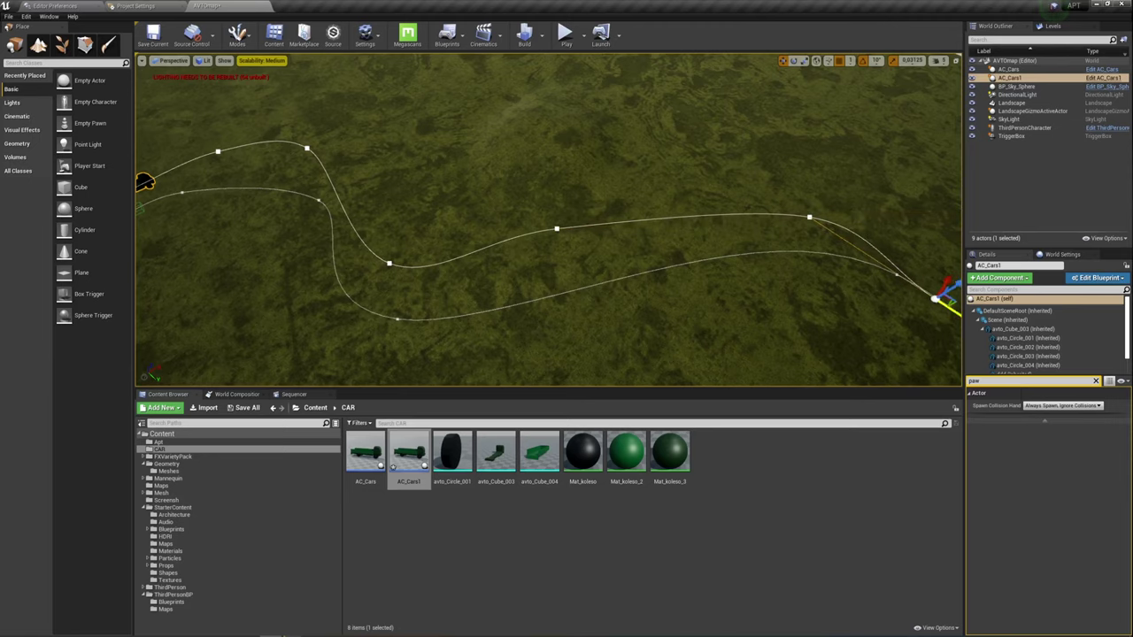
right_click_drag(885, 265, 797, 177)
right_click_drag(708, 301, 633, 302)
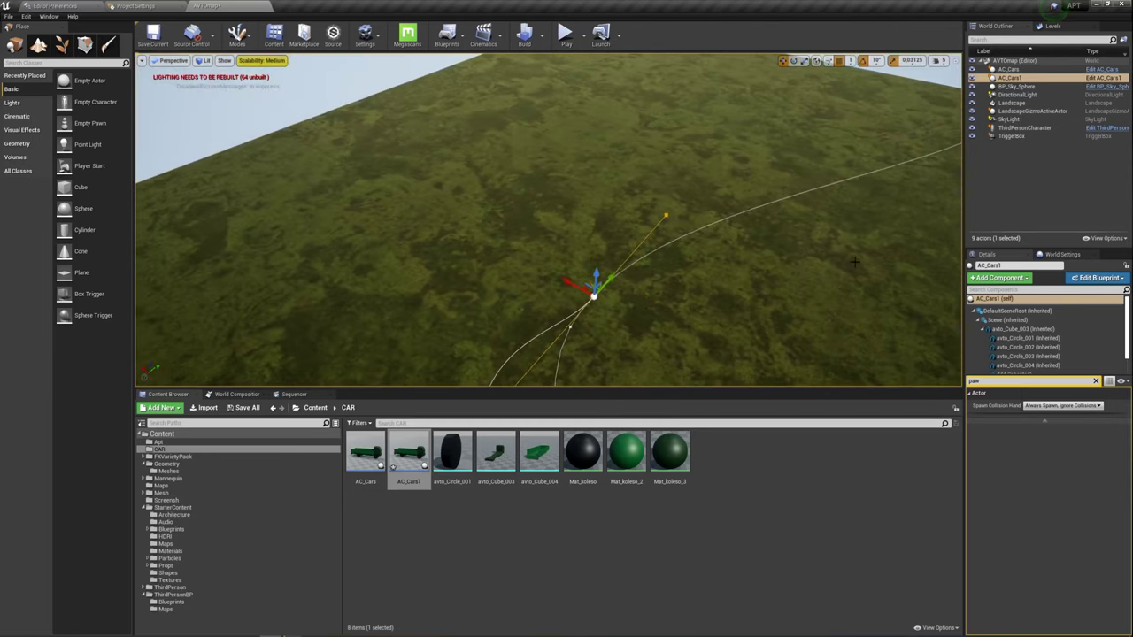
mouse_move(602, 292)
left_mouse_down()
mouse_move(550, 258)
mouse_move(668, 155)
left_mouse_up()
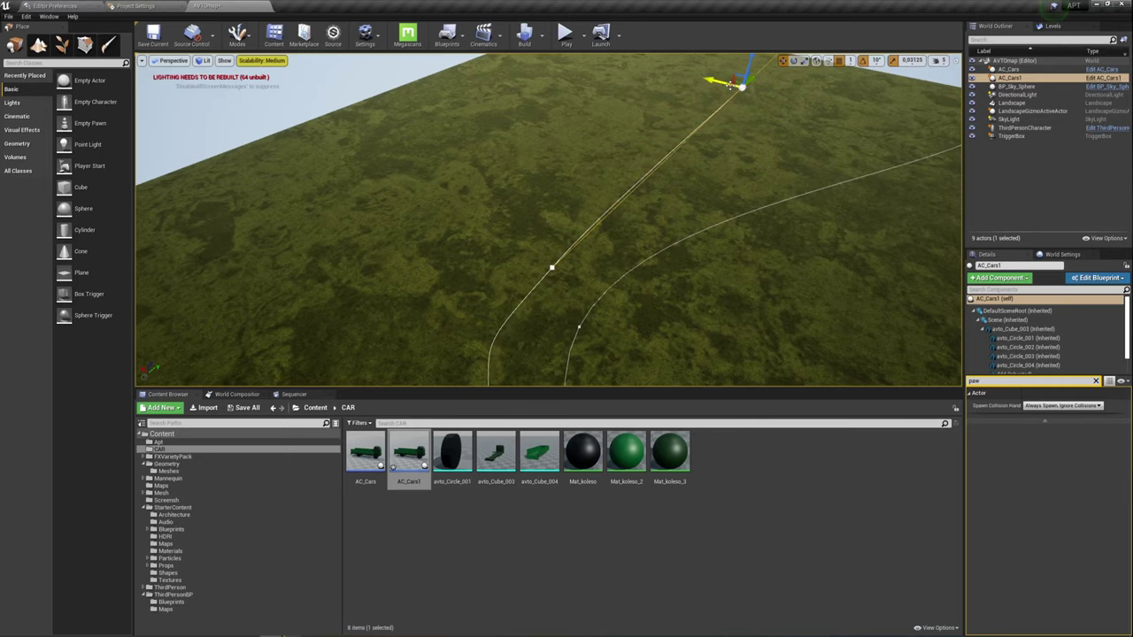
left_click_drag(731, 84, 875, 95)
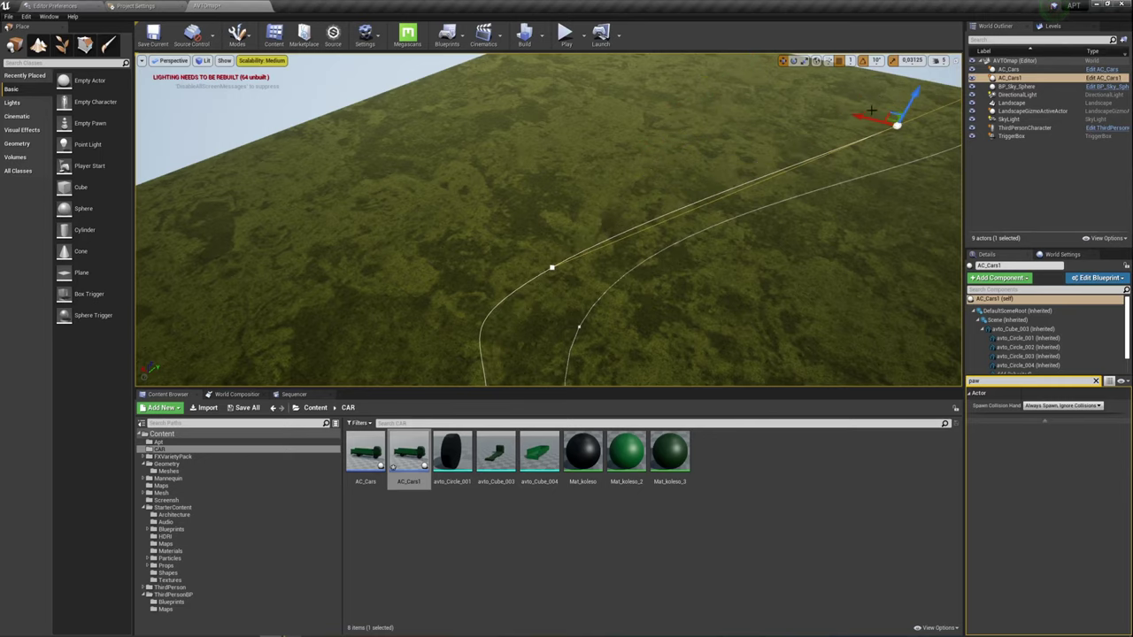
Move the spline's middle point up-left to bend the curve beside the other path.
right_click_drag(550, 267, 576, 285)
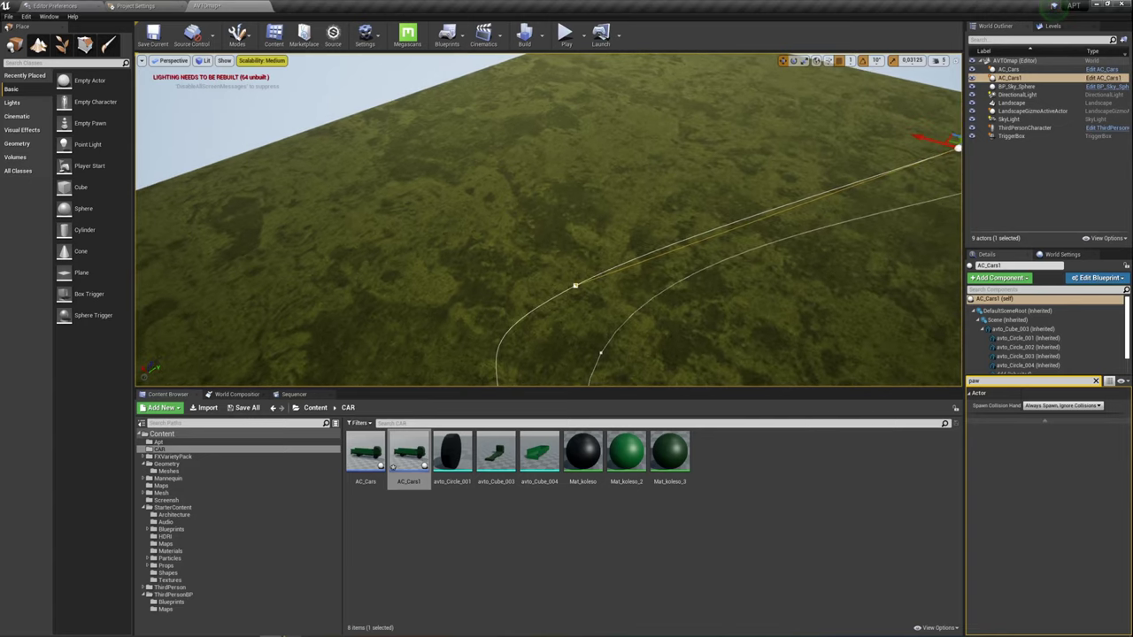
left_click(575, 286)
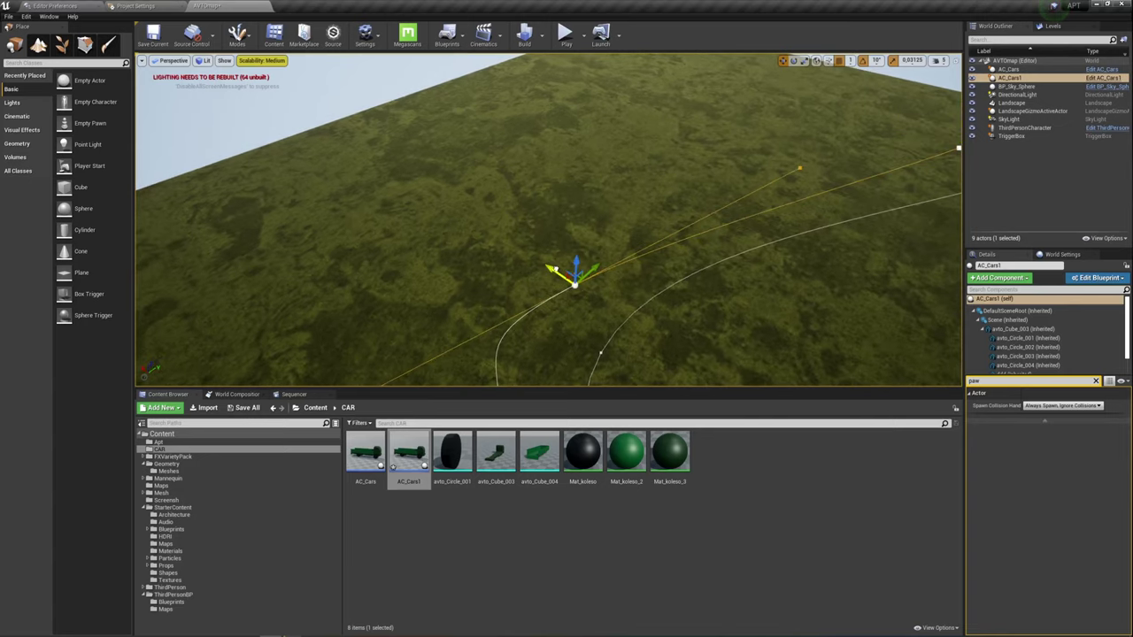
left_click_drag(575, 286, 586, 179)
mouse_move(662, 249)
right_mouse_down()
mouse_move(620, 221)
mouse_move(566, 230)
mouse_move(531, 213)
right_mouse_up()
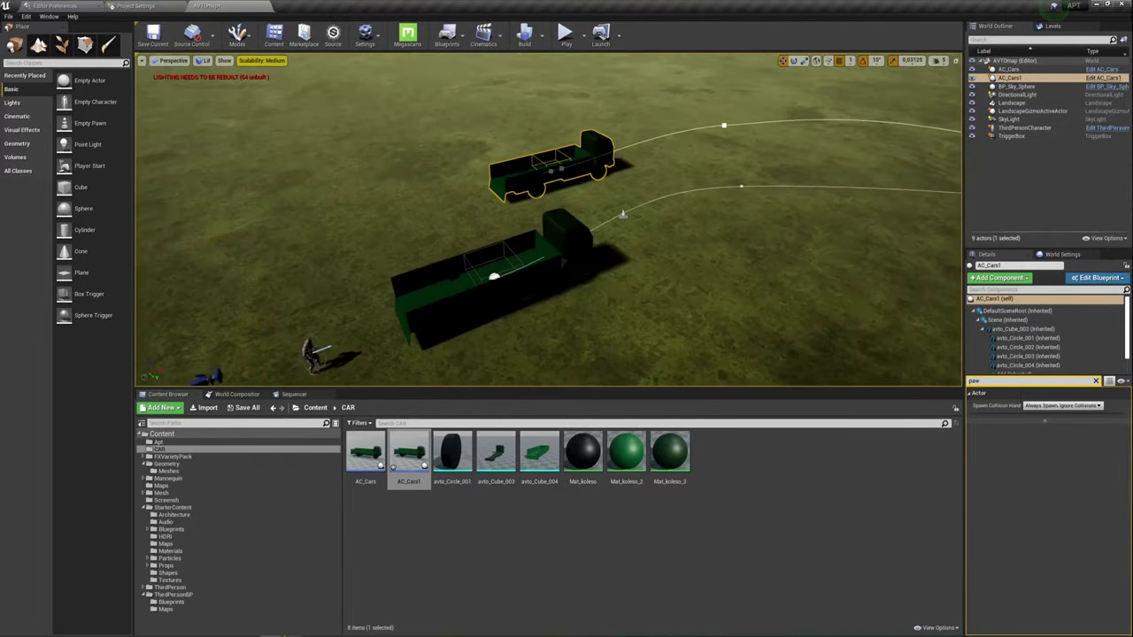
Check the AC_Cars1 graph's trigger nodes, then open the AC_Cars Blueprint.
left_click(460, 221)
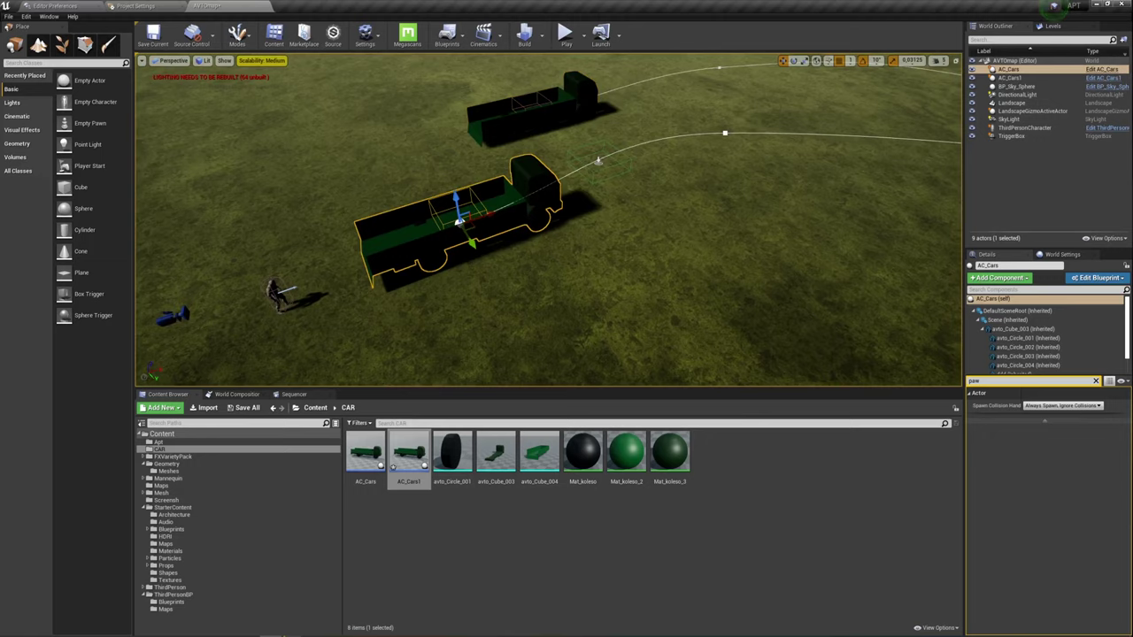
left_click(1098, 78)
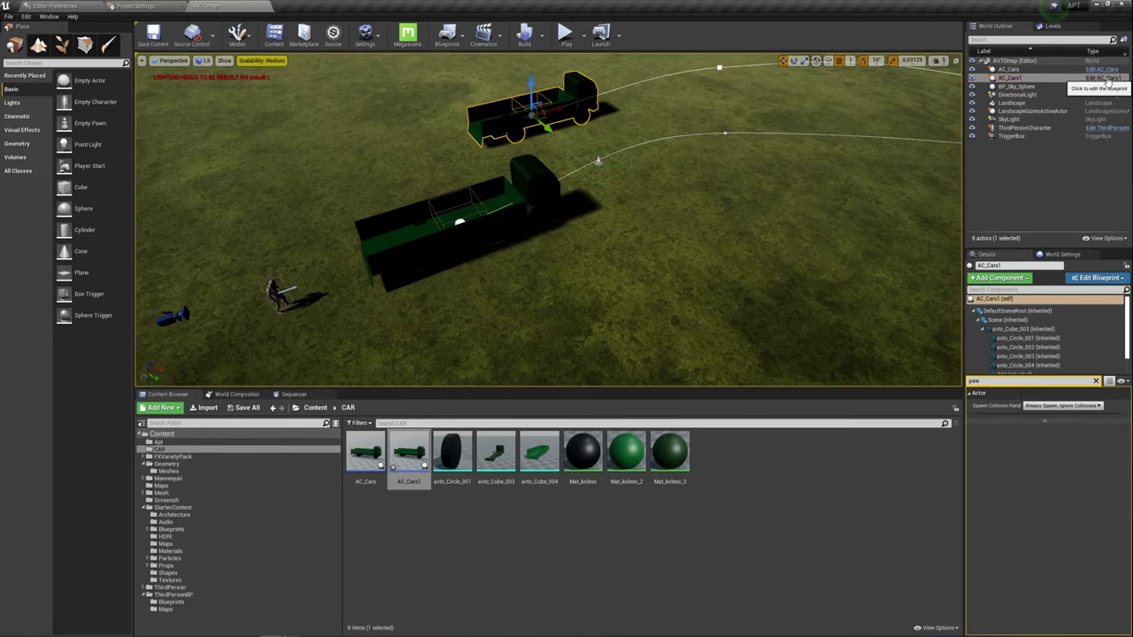
left_click(1107, 79)
scroll(445, 305, "up", 3)
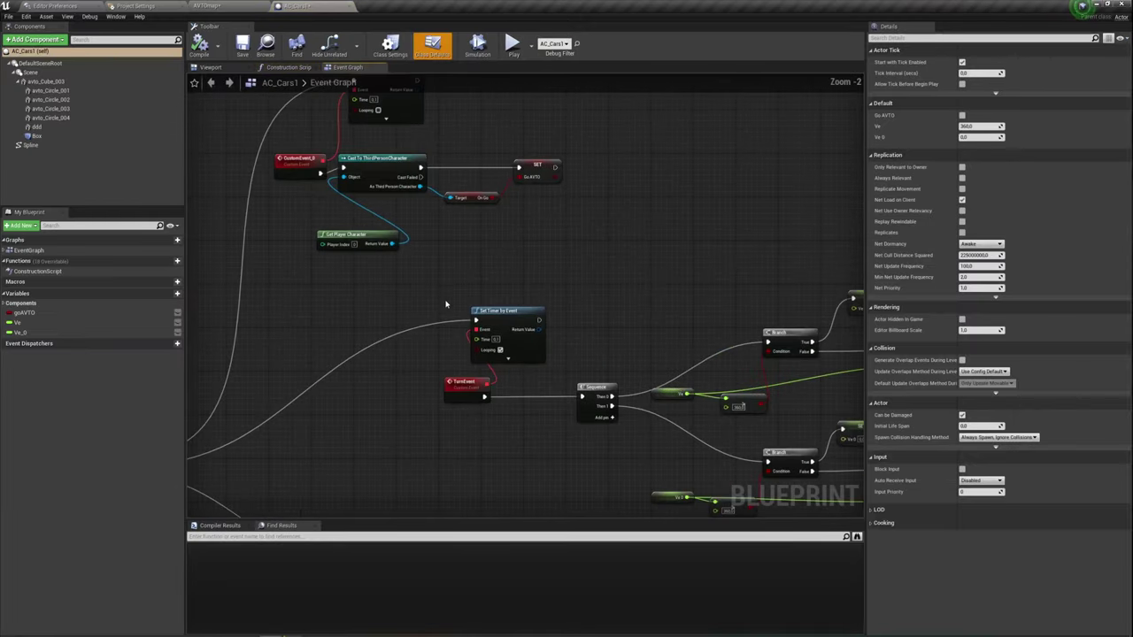
right_click_drag(445, 304, 473, 248)
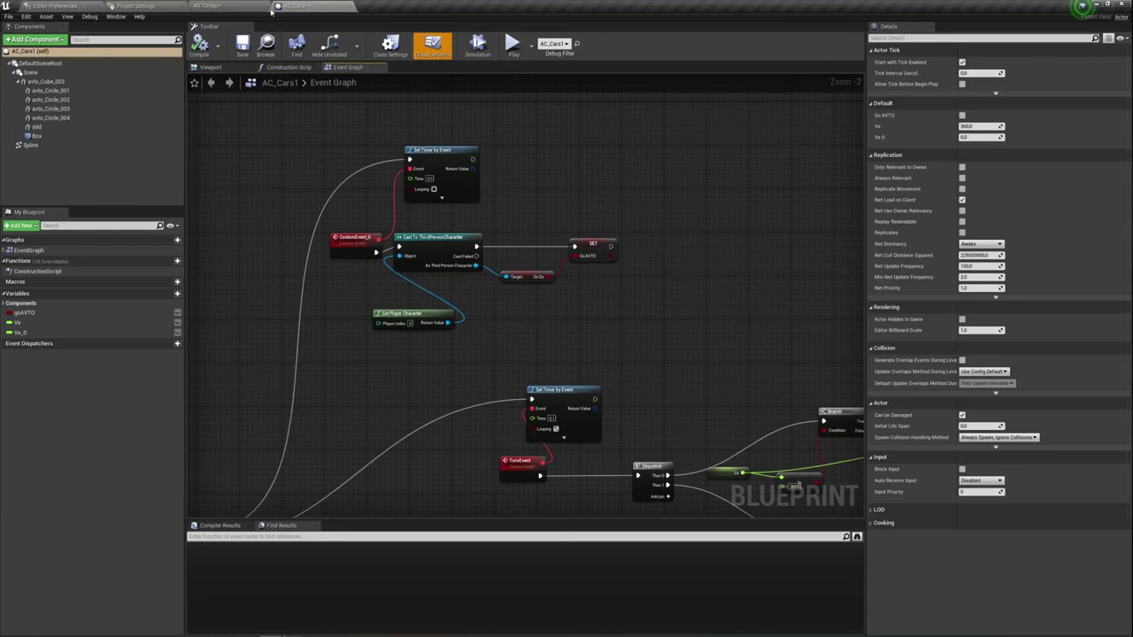
left_click(210, 6)
left_click(1062, 69)
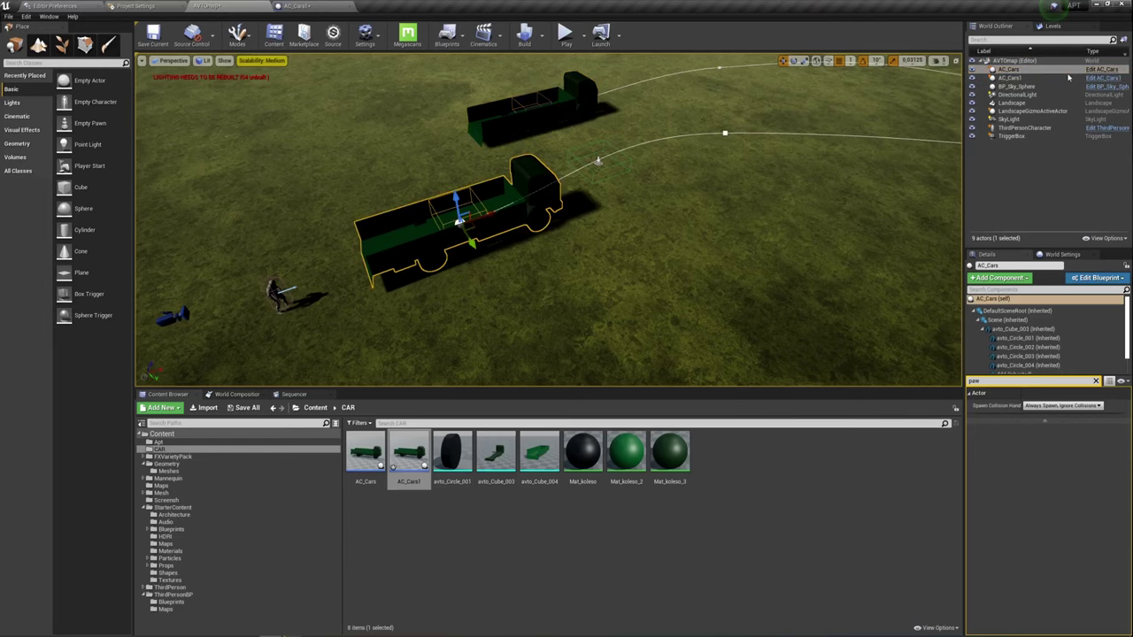
left_click(1096, 70)
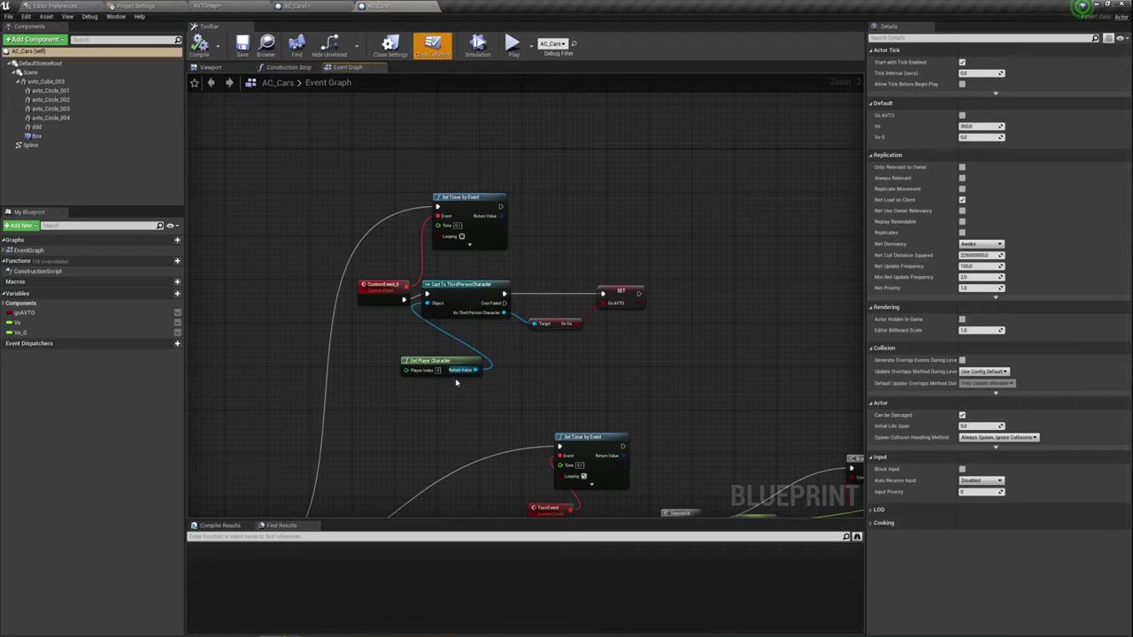
Cut the Cast, Get Player Character and SET nodes and place them by the Box overlap event.
left_click_drag(456, 383, 628, 287)
right_click(472, 295)
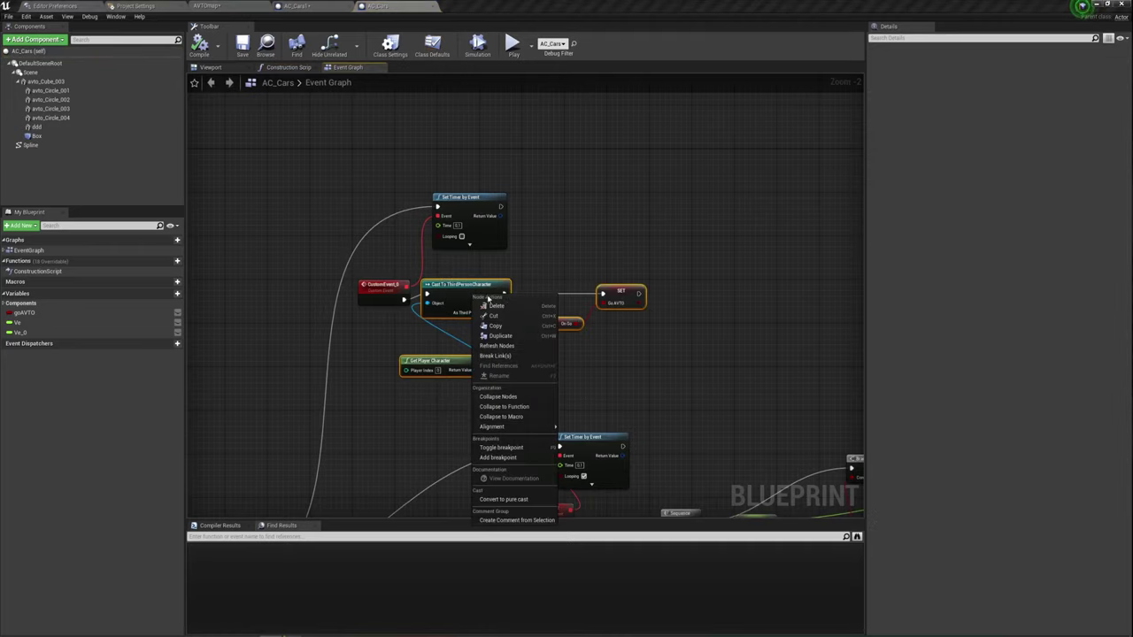
left_click(497, 307)
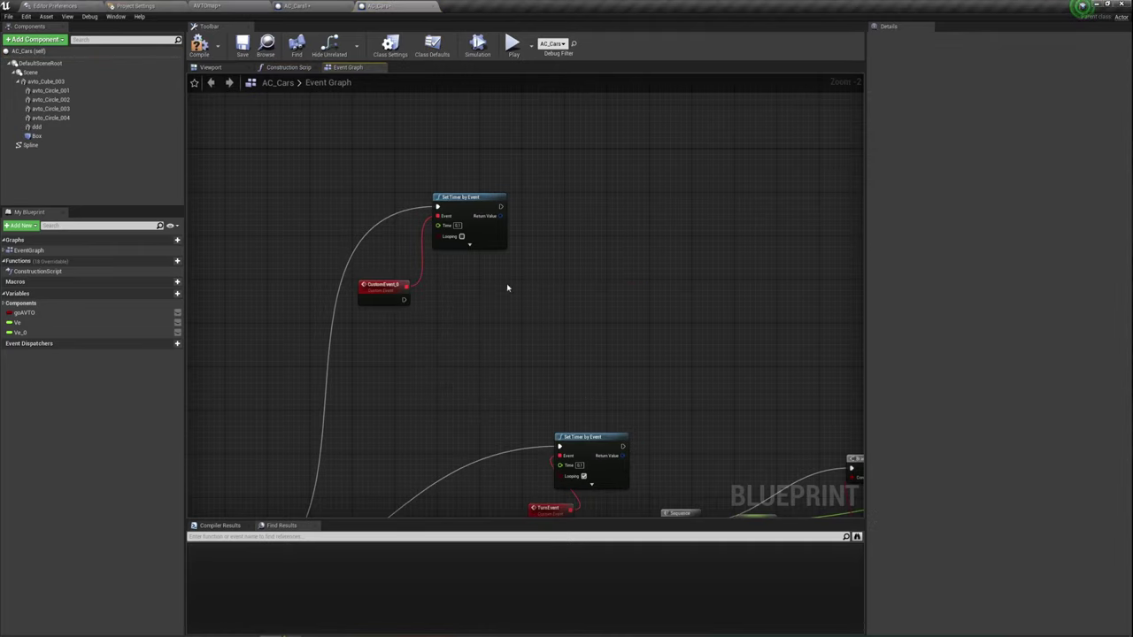
right_click_drag(507, 288, 578, 317)
left_click(540, 228)
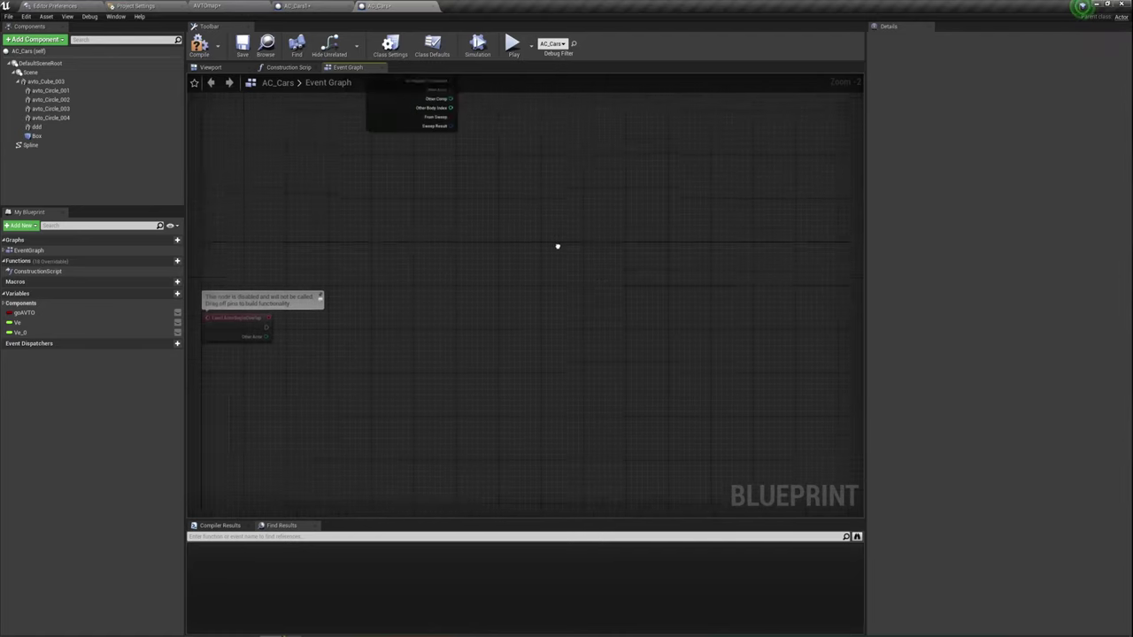
mouse_move(558, 246)
right_mouse_down()
mouse_move(607, 263)
mouse_move(528, 311)
right_mouse_up()
key("ctrl+z")
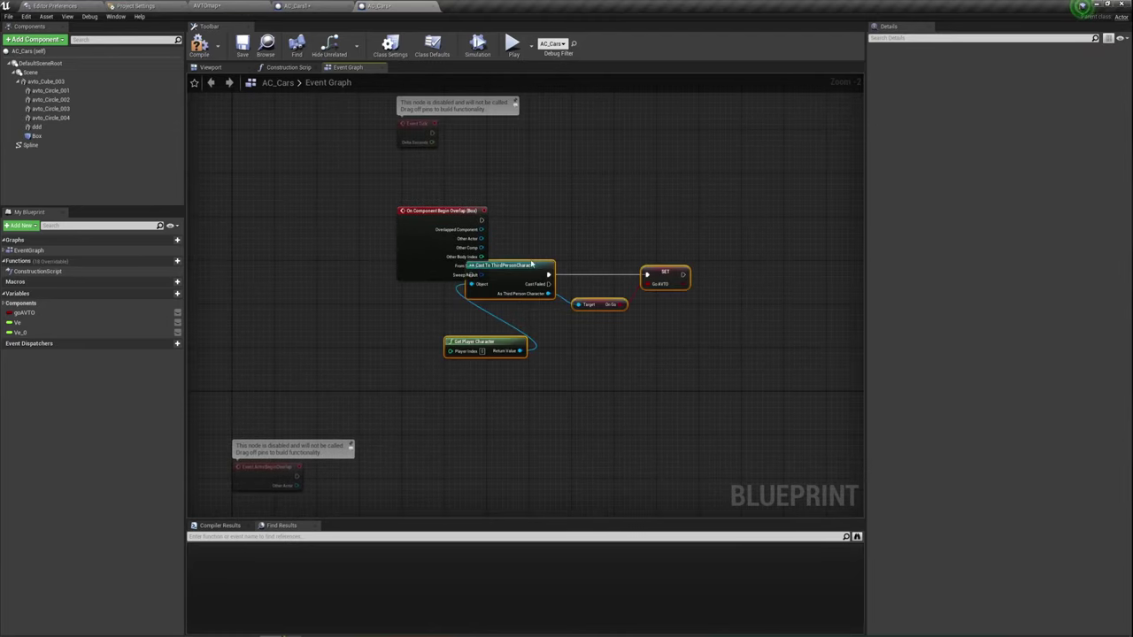
key("ctrl+z")
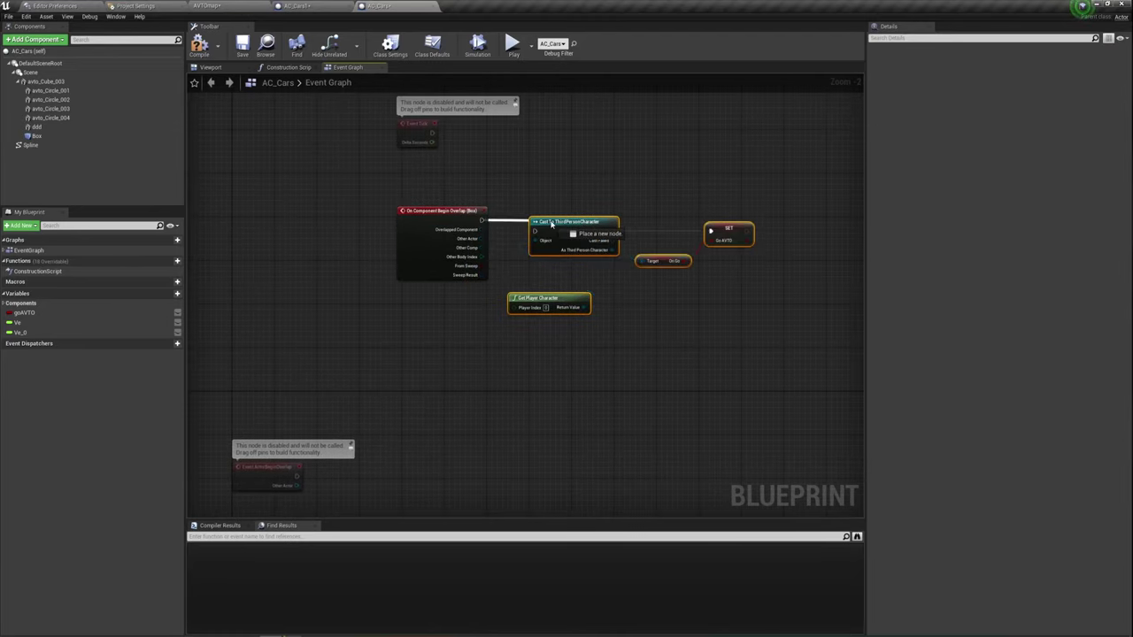
Wire Other Actor into the cast's Object, delete Get Player Character, and save AC_Cars.
scroll(534, 246, "up", 1)
scroll(533, 246, "up", 1)
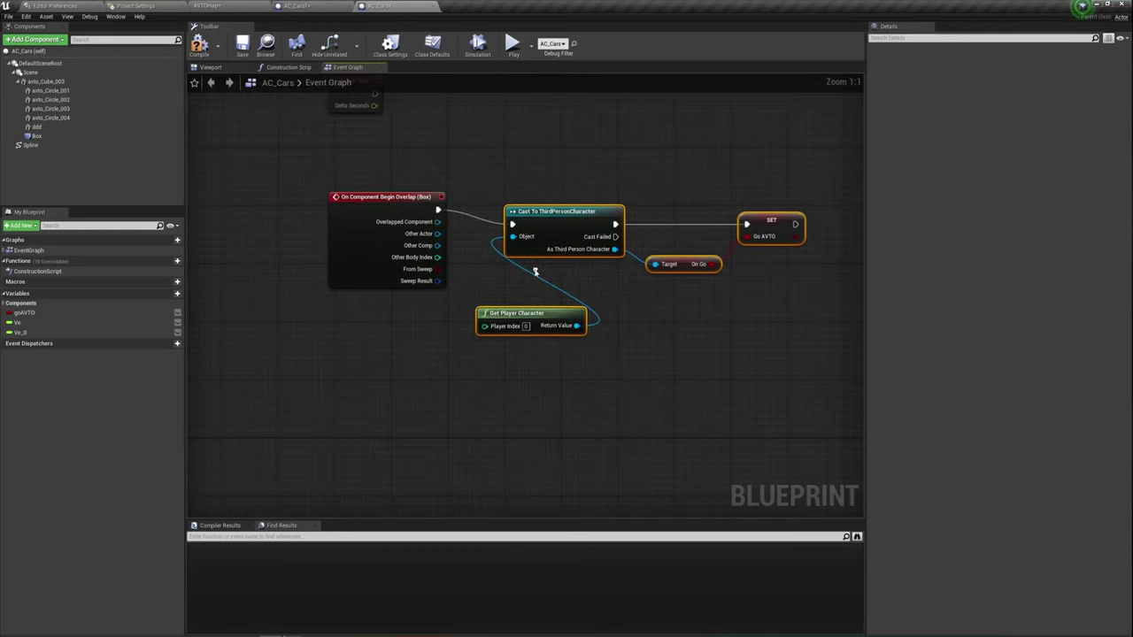
mouse_move(436, 234)
left_mouse_down()
mouse_move(525, 249)
mouse_move(512, 236)
left_mouse_up()
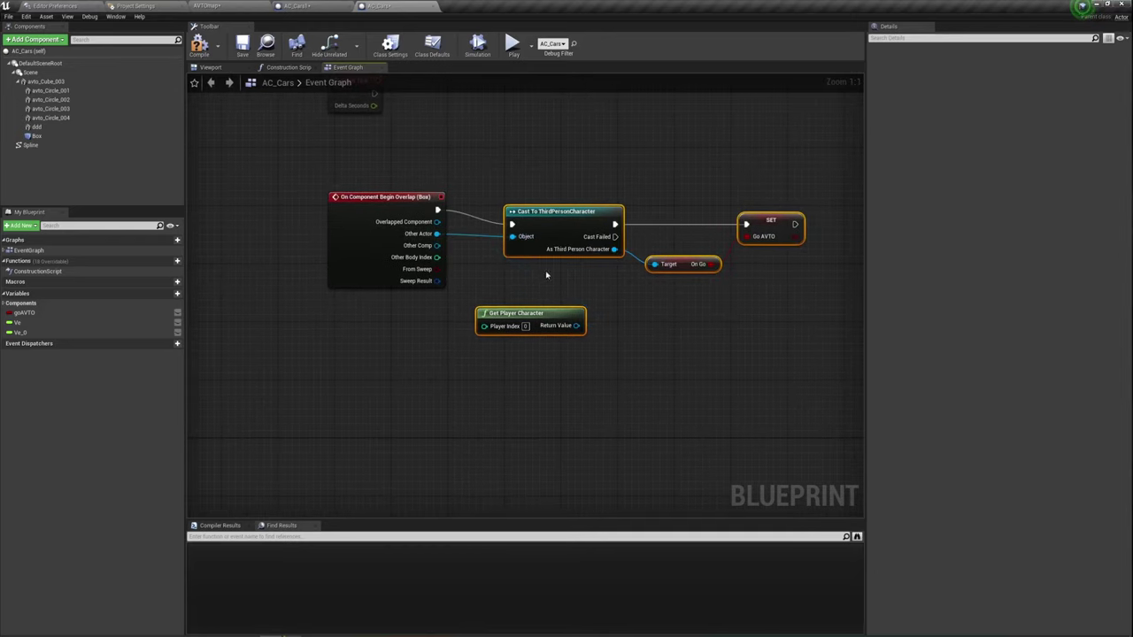
left_click(566, 310)
key("Delete")
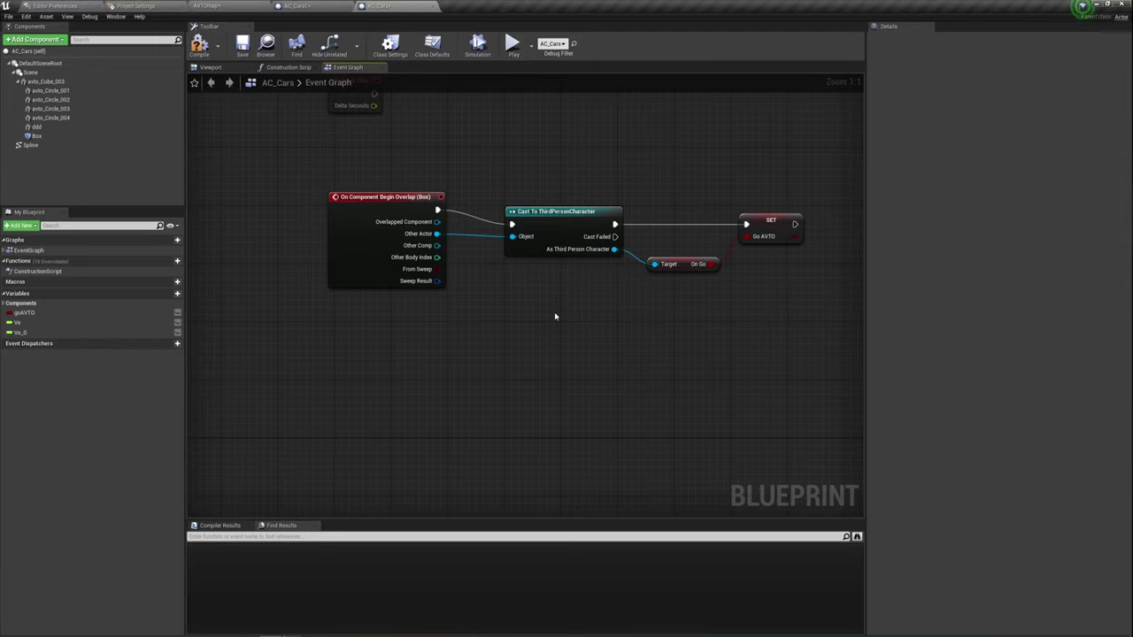
right_click_drag(655, 307, 592, 300)
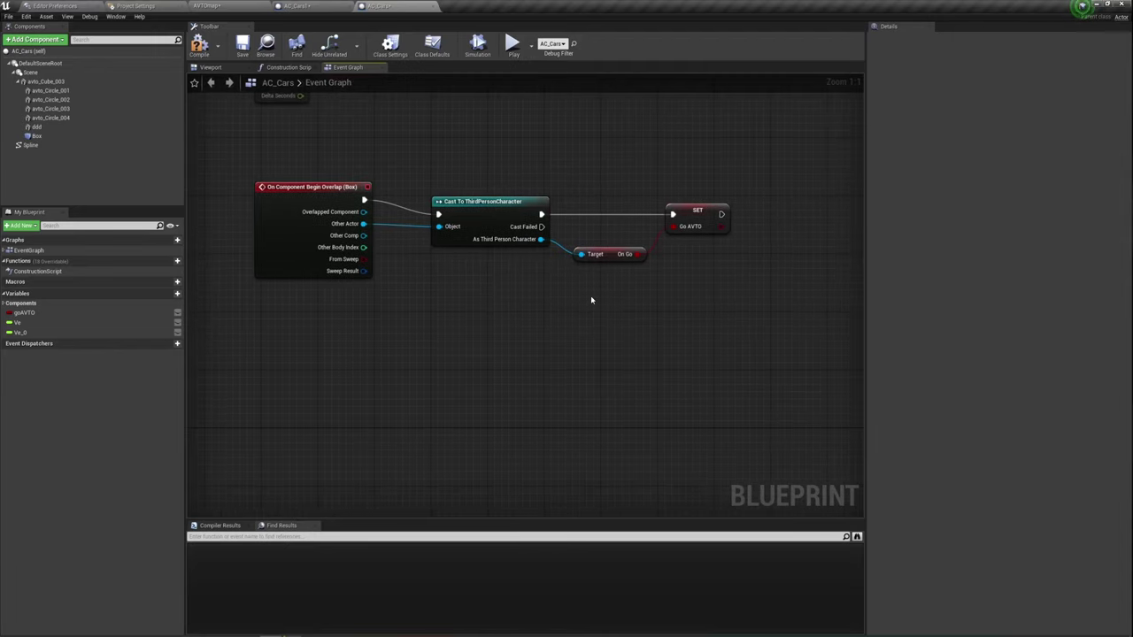
left_click(240, 53)
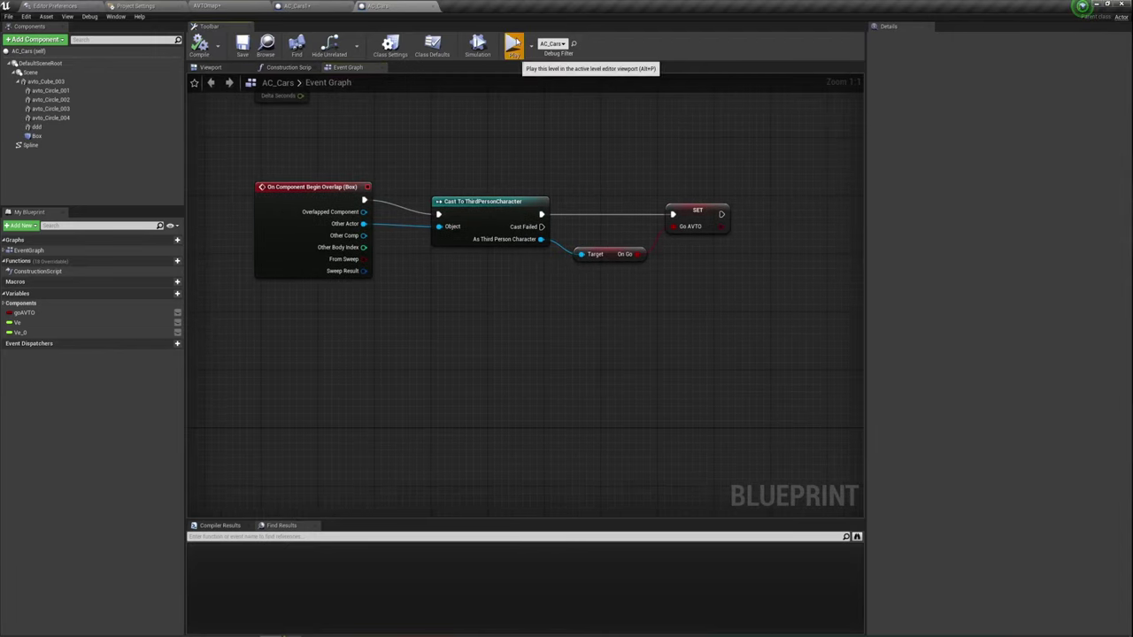
Play-test the level, running the character into the truck bed and back onto the grass.
left_click(513, 44)
key("w")
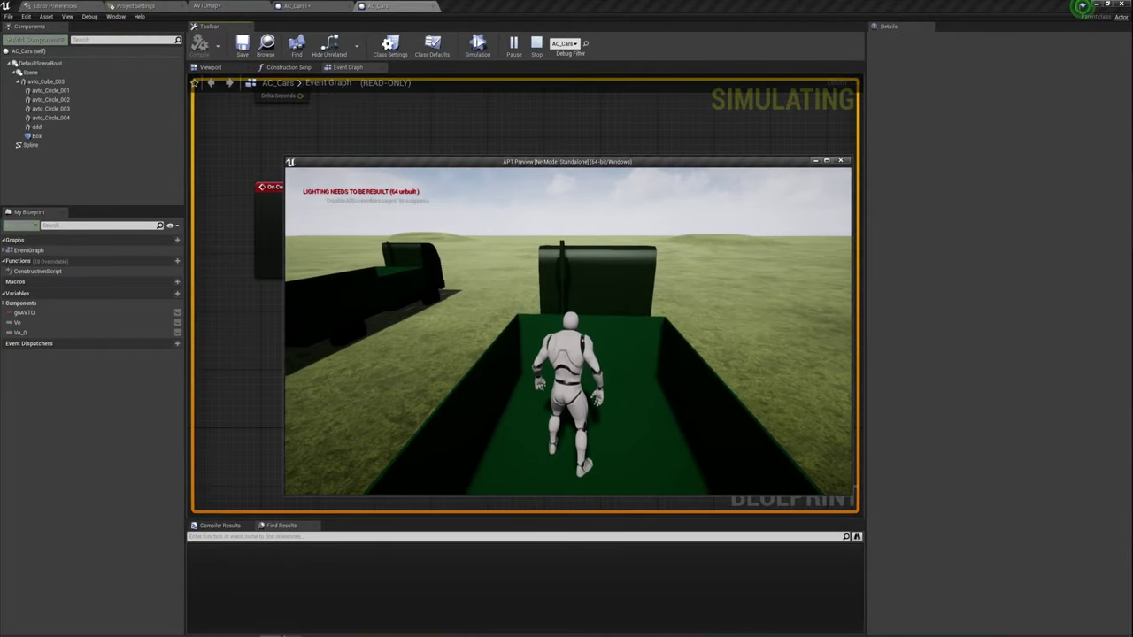
key("a")
key("s")
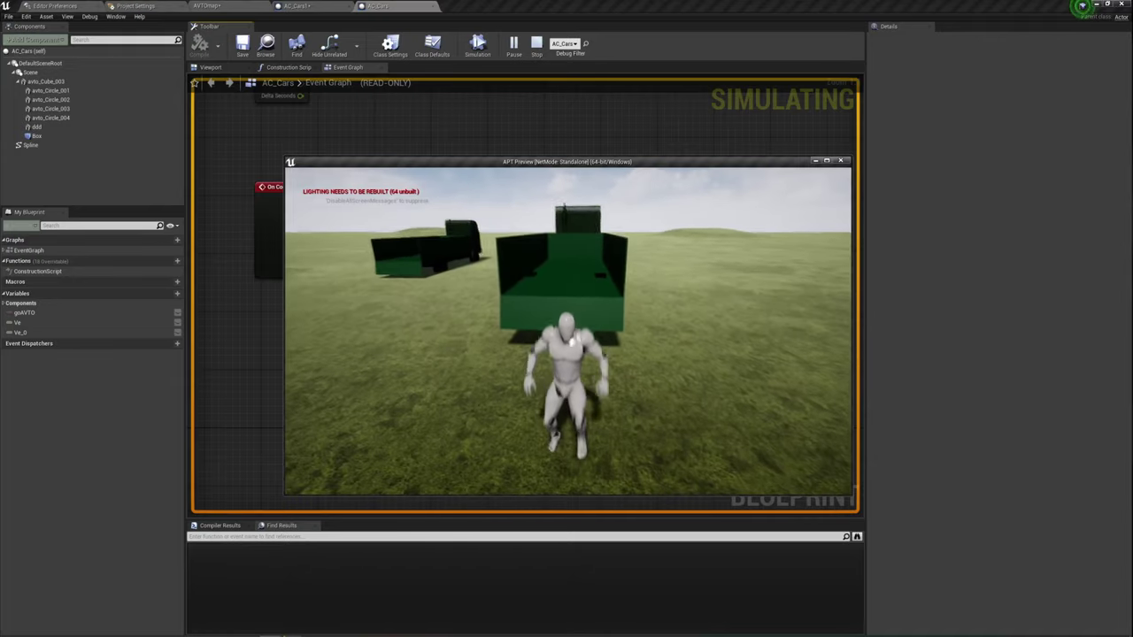
key("Escape")
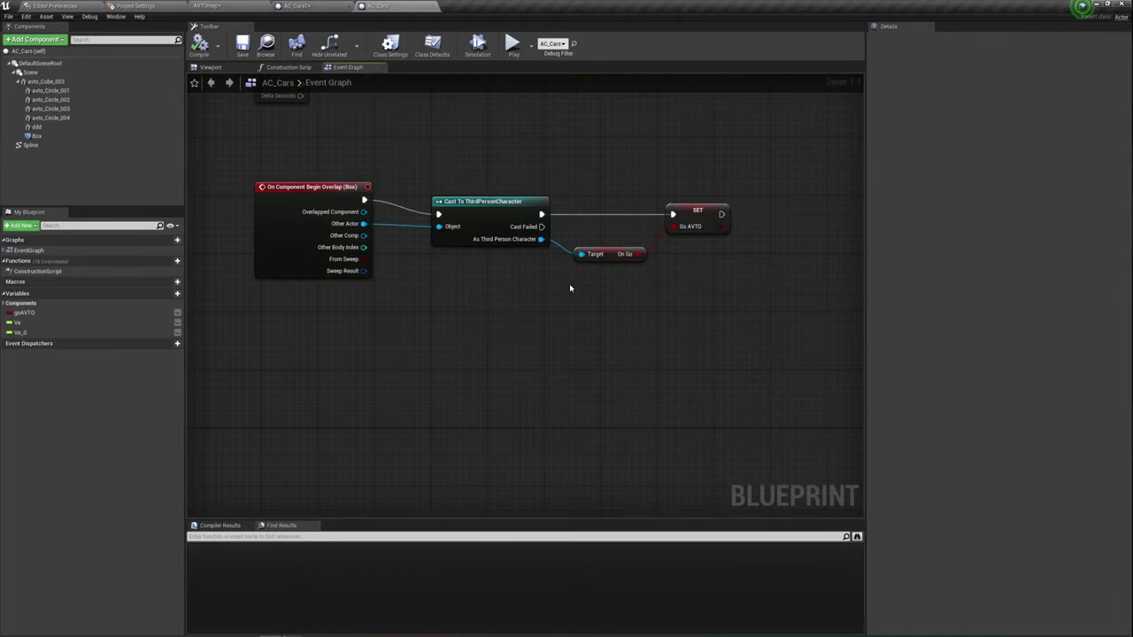
Delete the Target/On Go node feeding the SET Go AVTO node, then play-test again.
left_click(611, 255)
key("Delete")
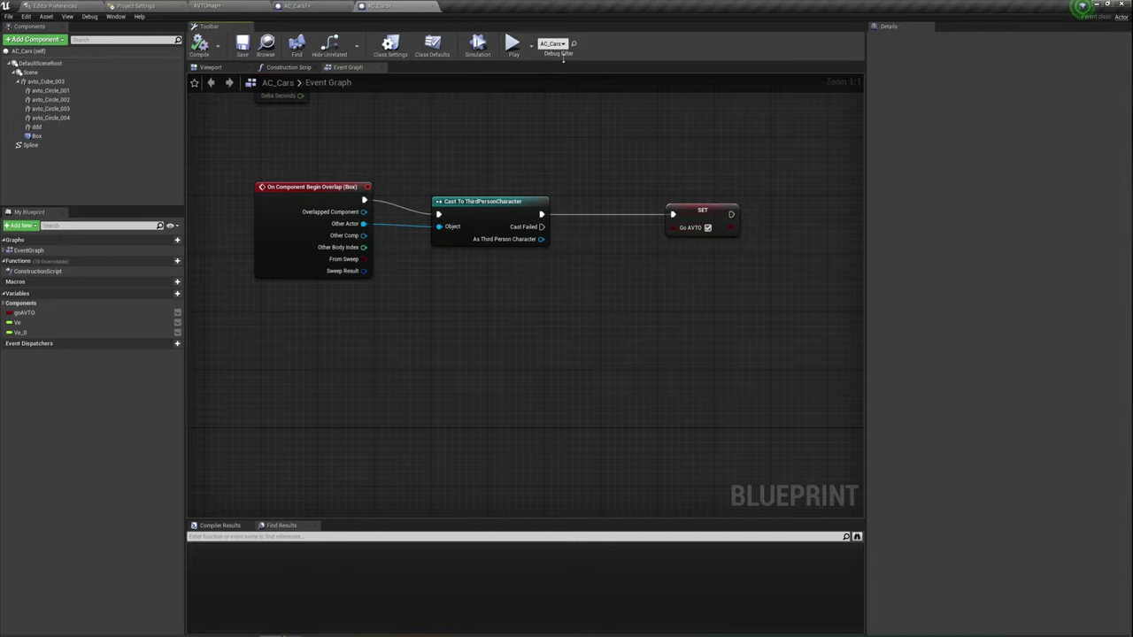
left_click(511, 44)
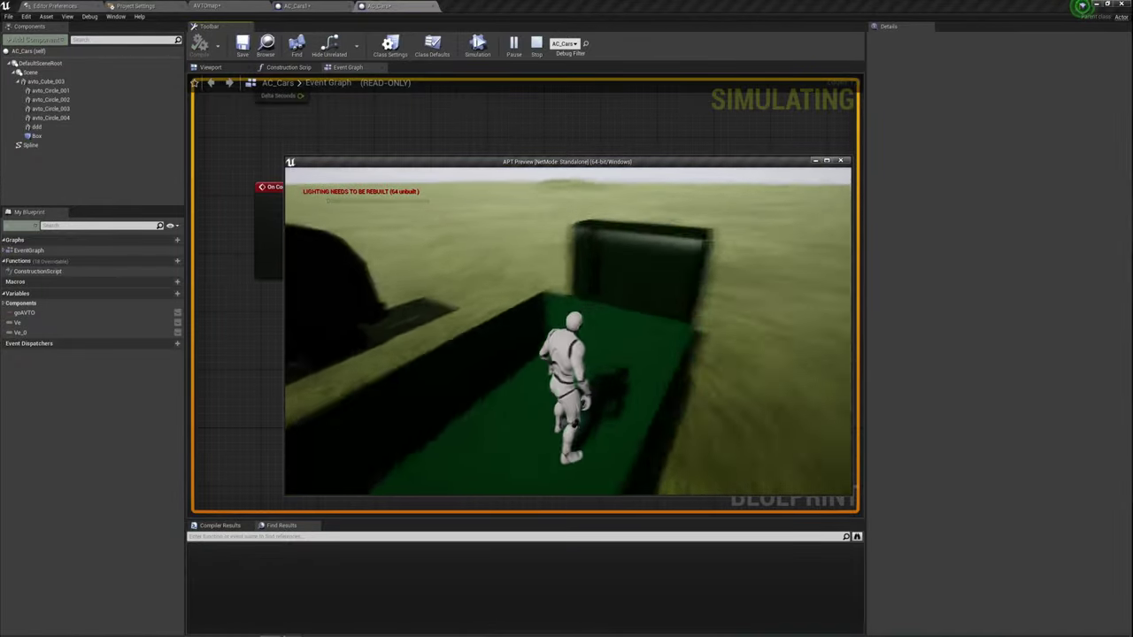
key("Escape")
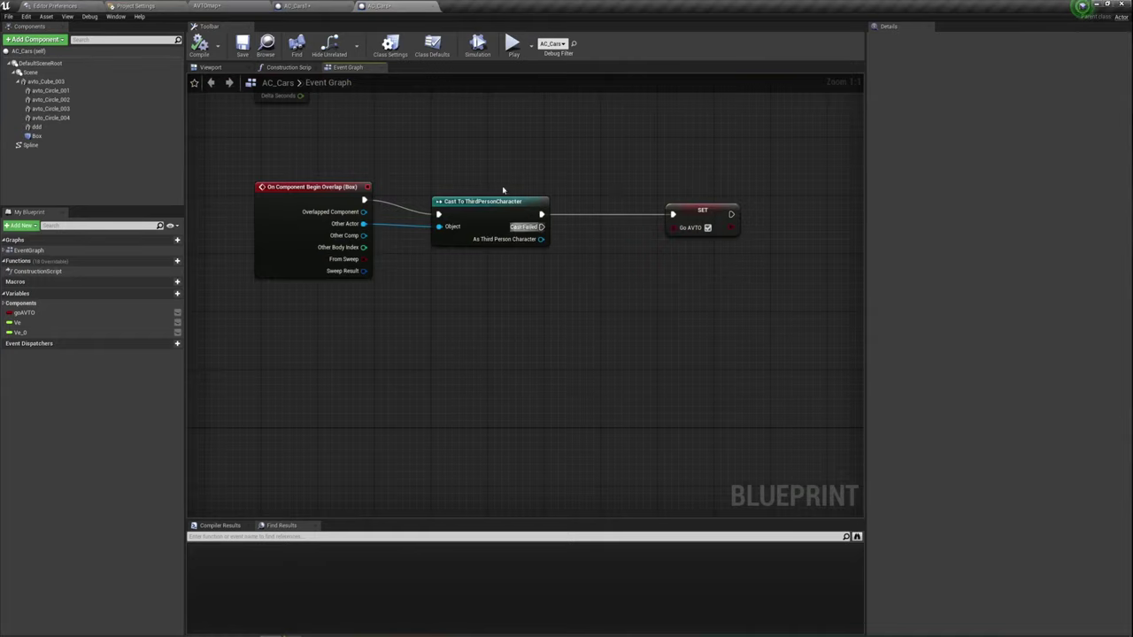
Add a Set On Go node from As Third Person Character and chain it after SET Go AVTO.
right_click_drag(705, 275, 609, 266)
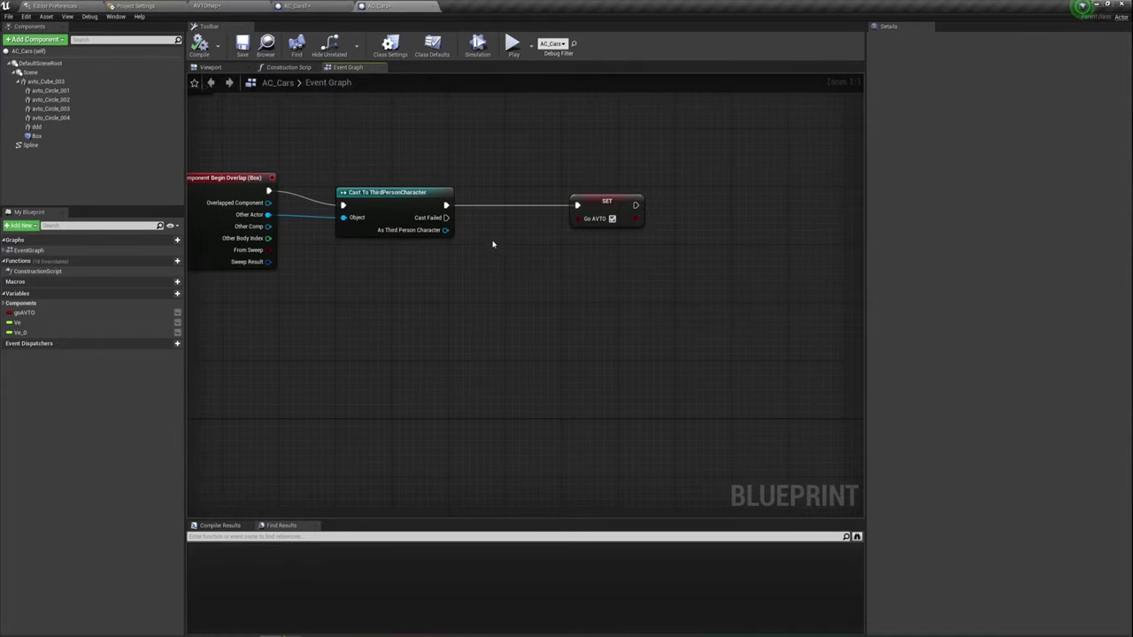
left_click_drag(446, 230, 529, 263)
left_click(464, 190)
left_click_drag(446, 230, 653, 301)
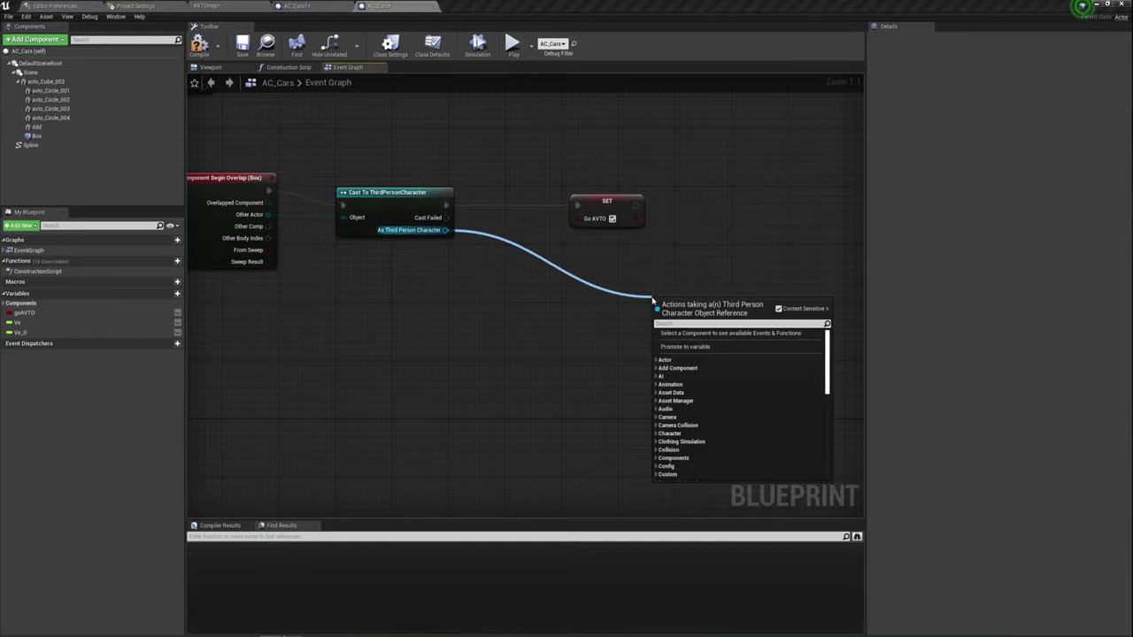
type("set")
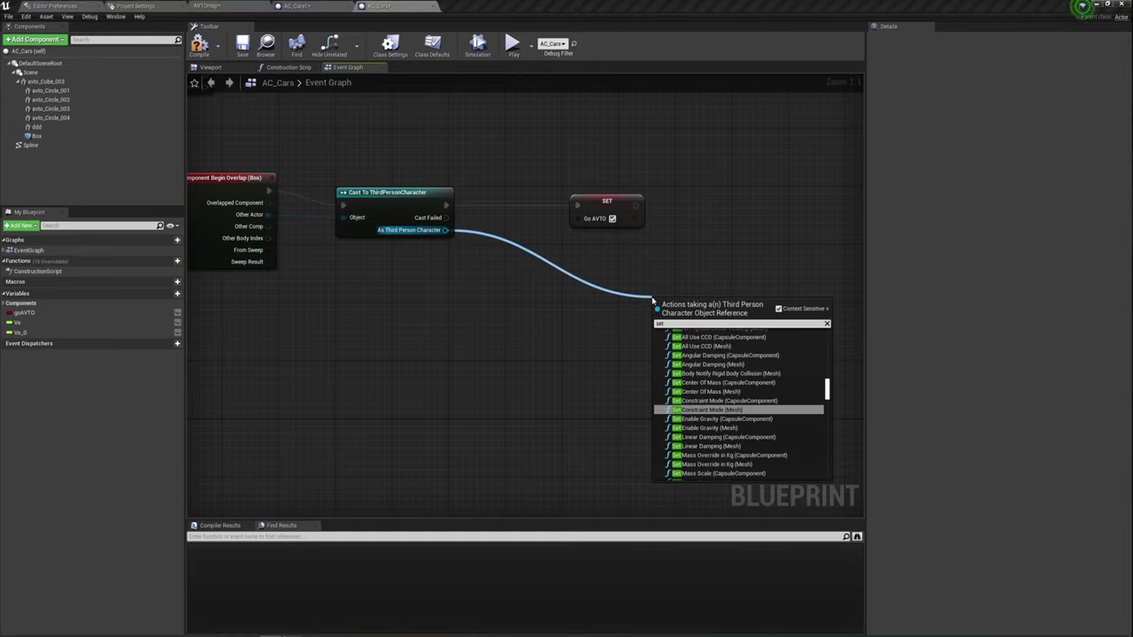
type(" on")
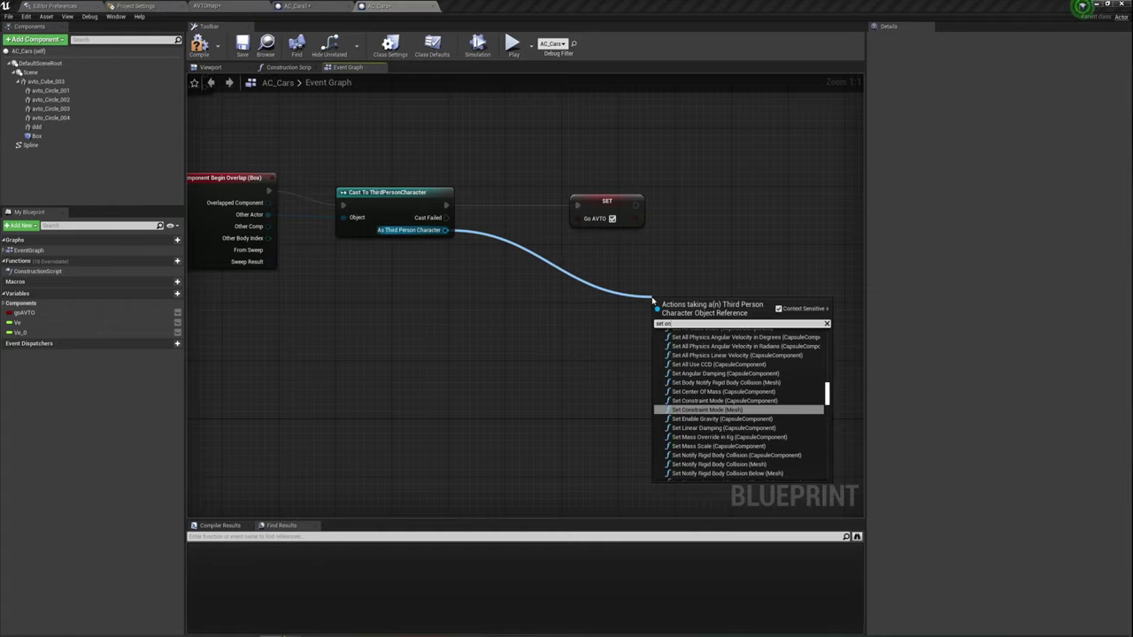
type("g")
left_click(688, 401)
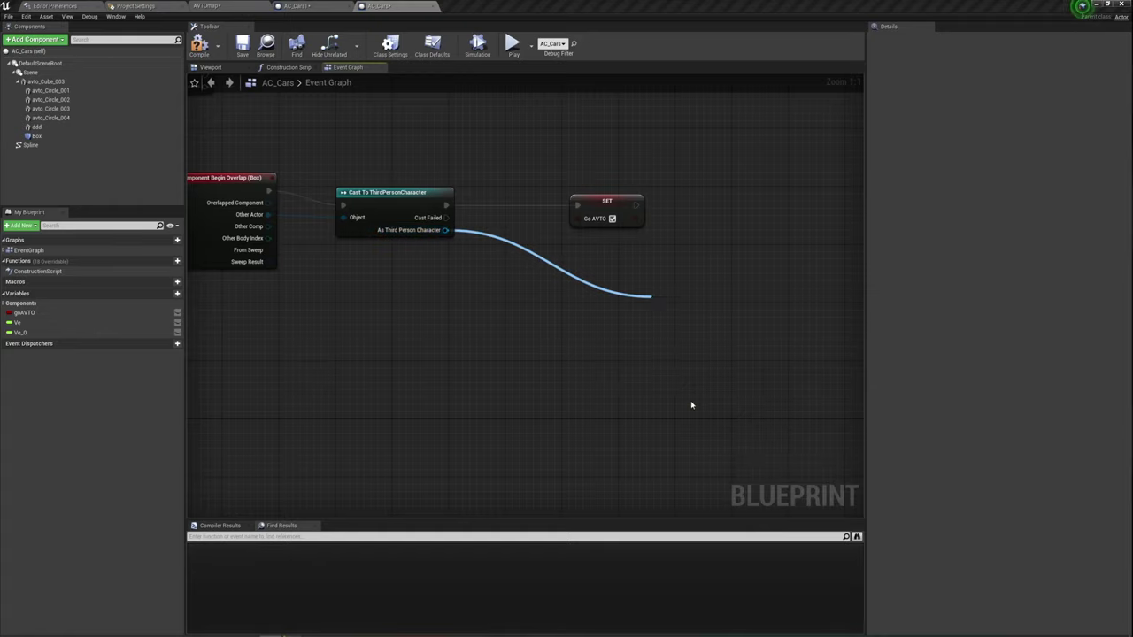
left_click_drag(660, 306, 636, 204)
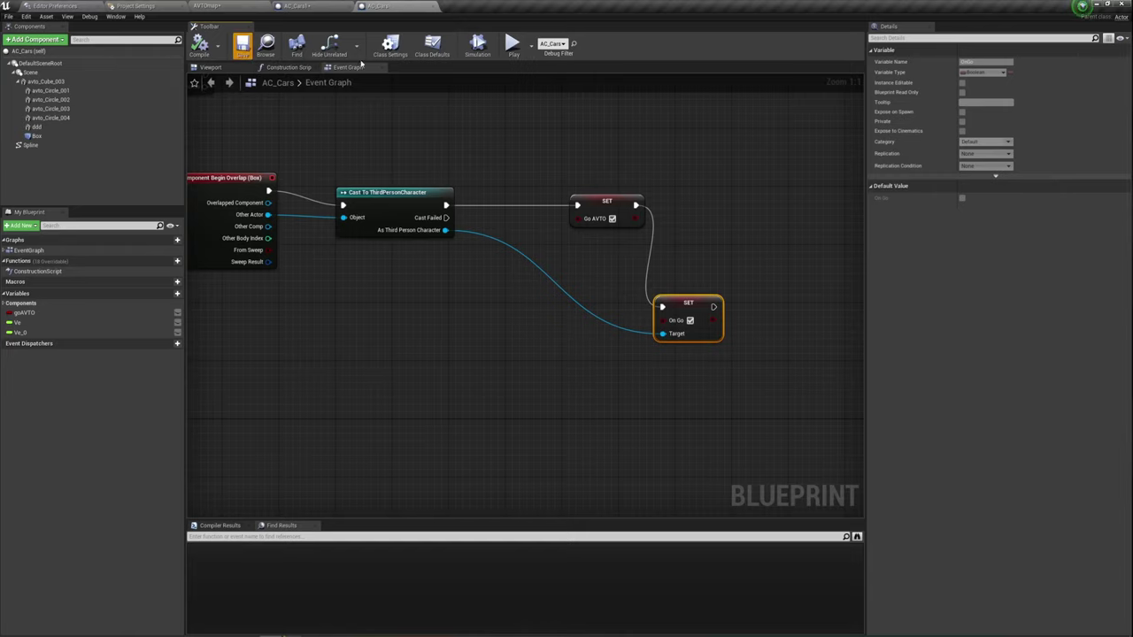
left_click(513, 44)
right_click_drag(530, 135, 540, 196)
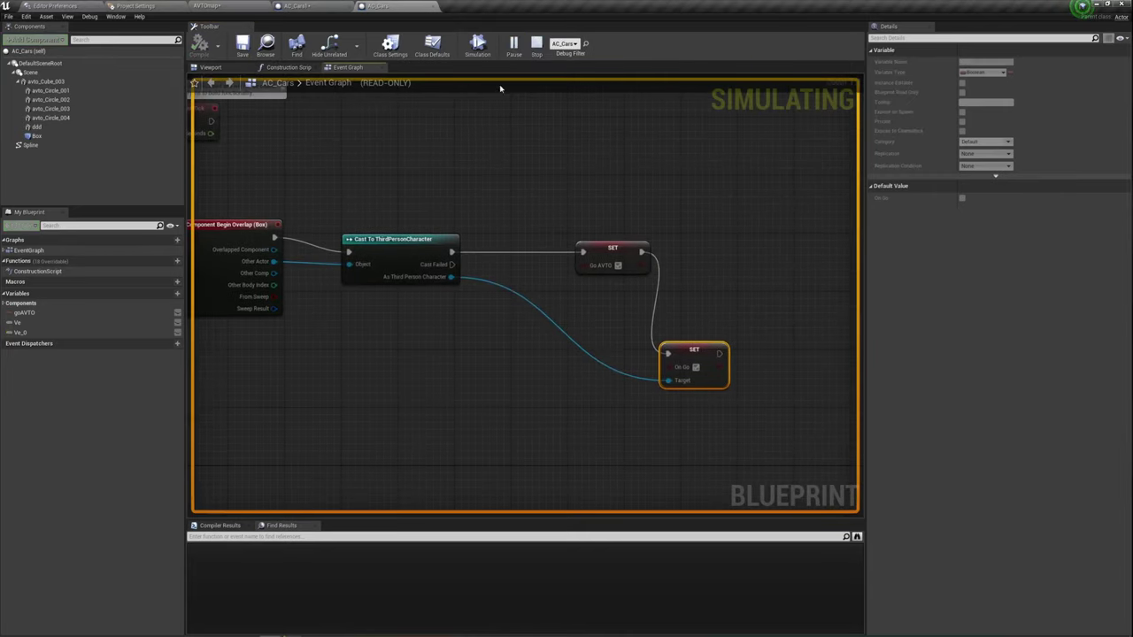
mouse_move(538, 155)
right_mouse_down()
mouse_move(538, 225)
mouse_move(538, 151)
right_mouse_up()
left_click(536, 46)
left_click(513, 44)
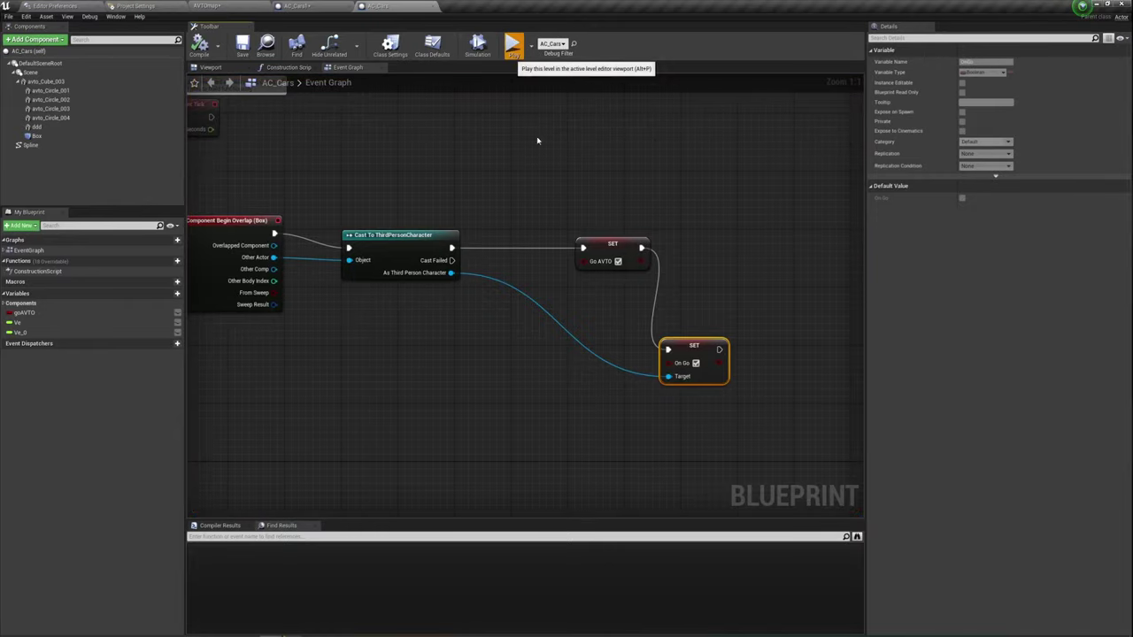
key("w")
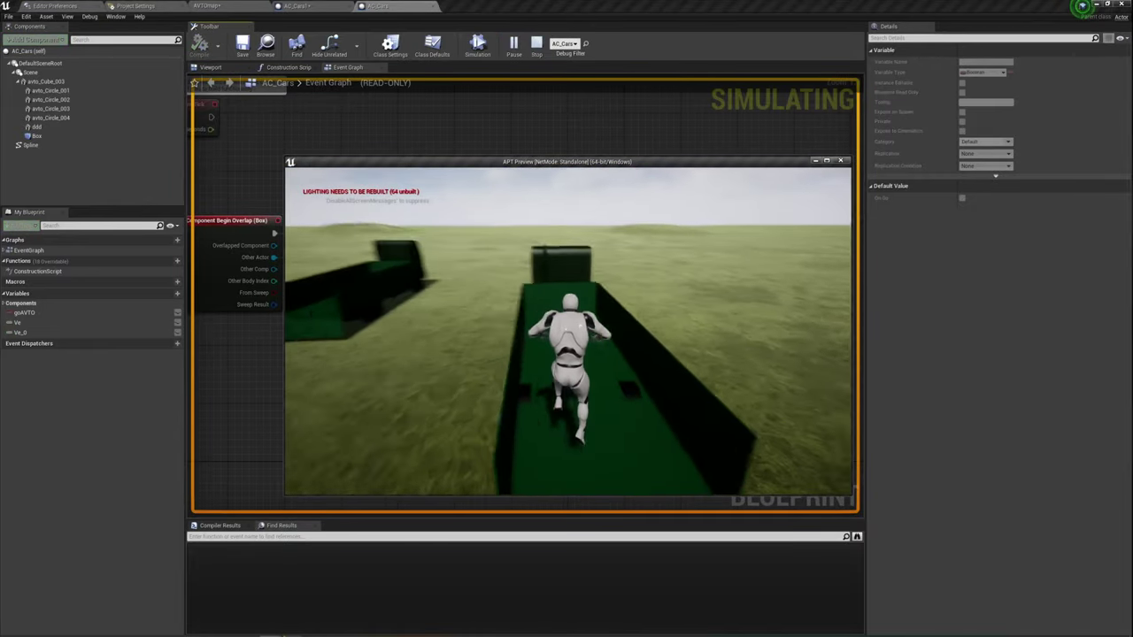
key("w")
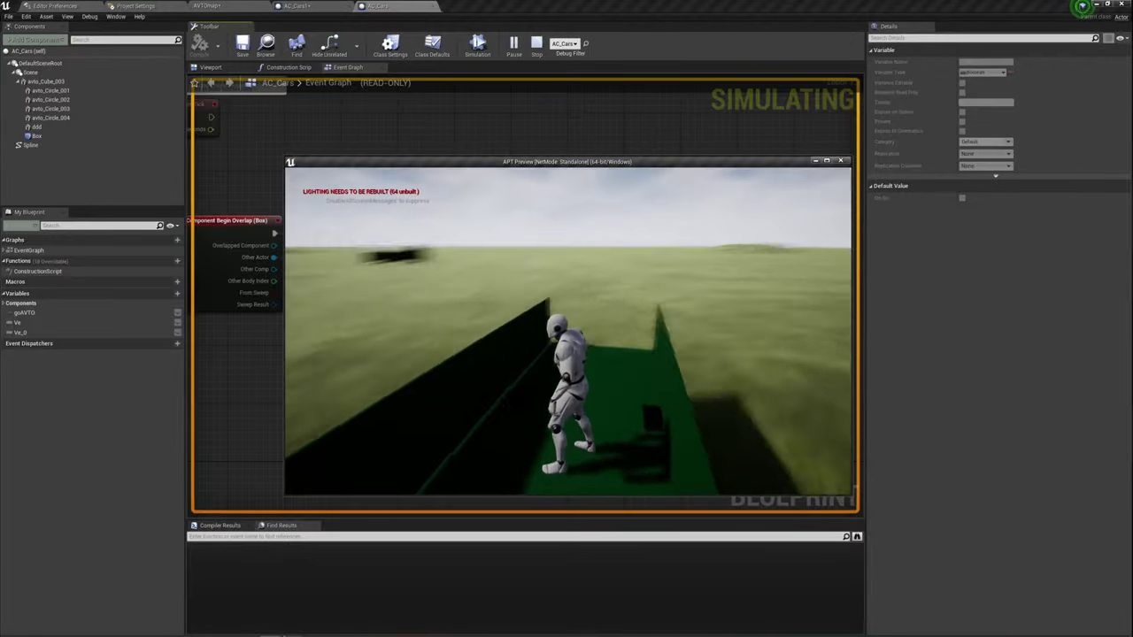
key("Escape")
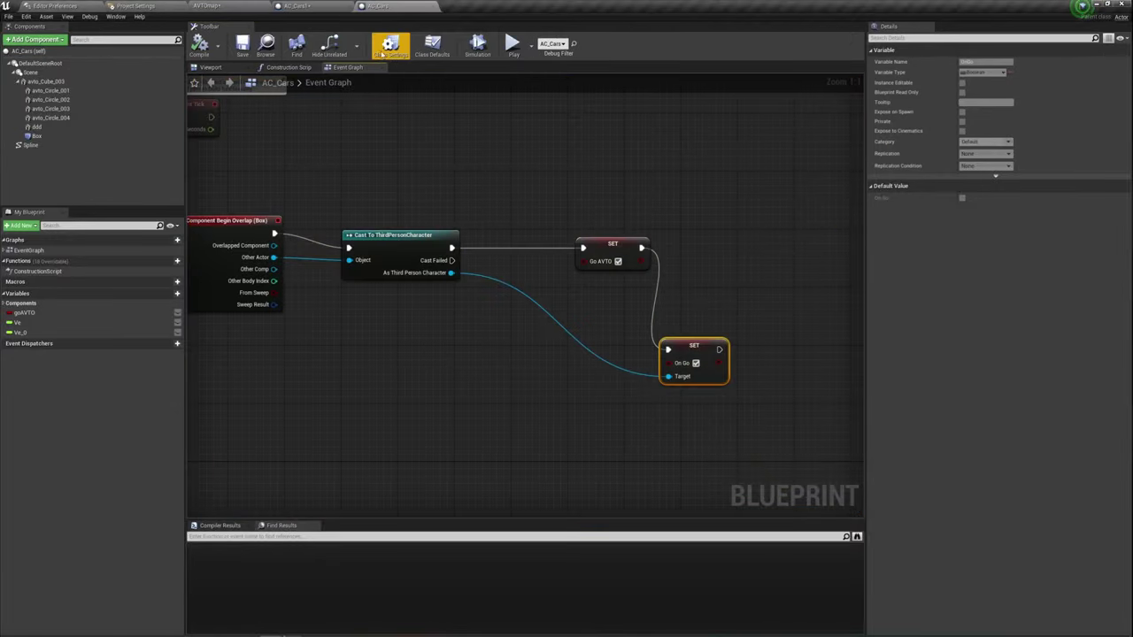
Switch to AC_Cars1 and inspect the On Go setter in its cast chain.
left_click(321, 6)
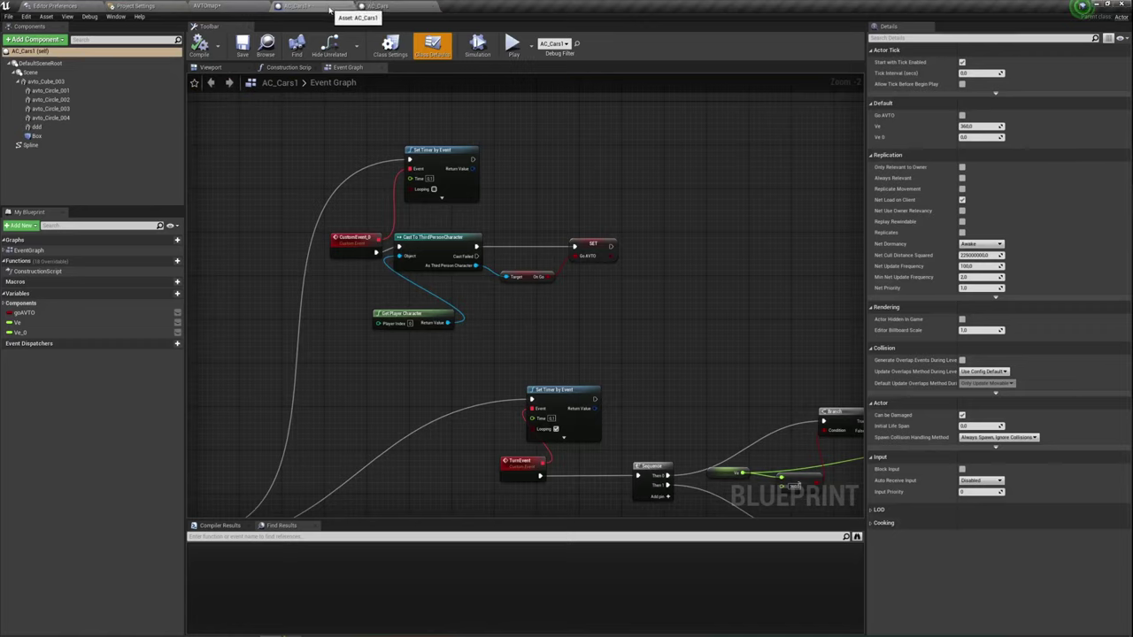
scroll(544, 301, "up", 1)
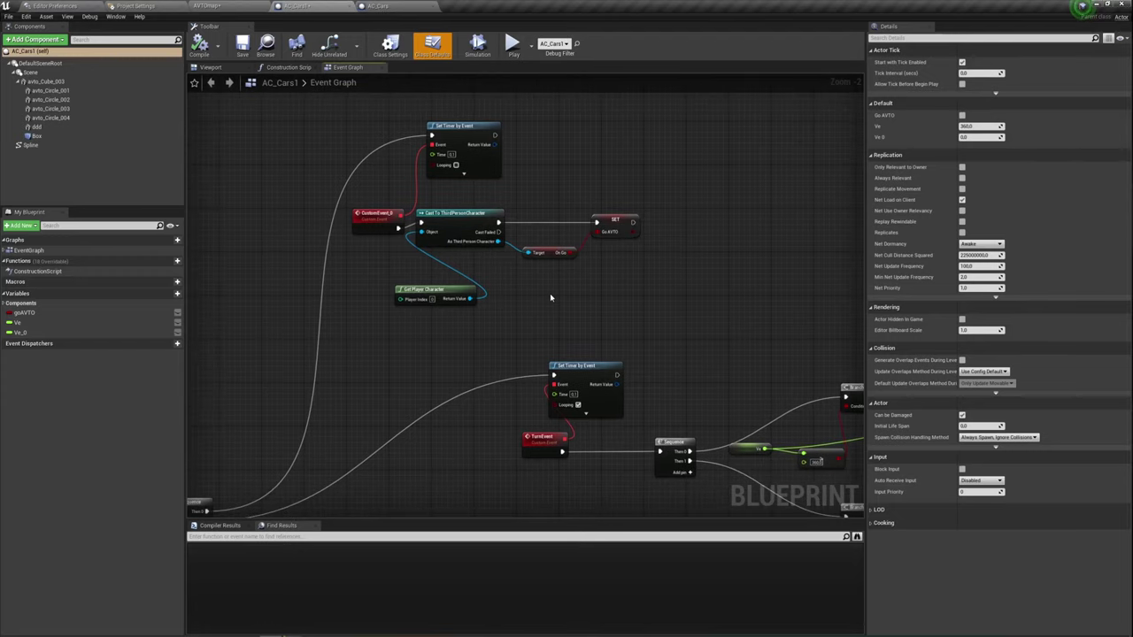
scroll(562, 266, "up", 1)
right_click_drag(567, 257, 568, 271)
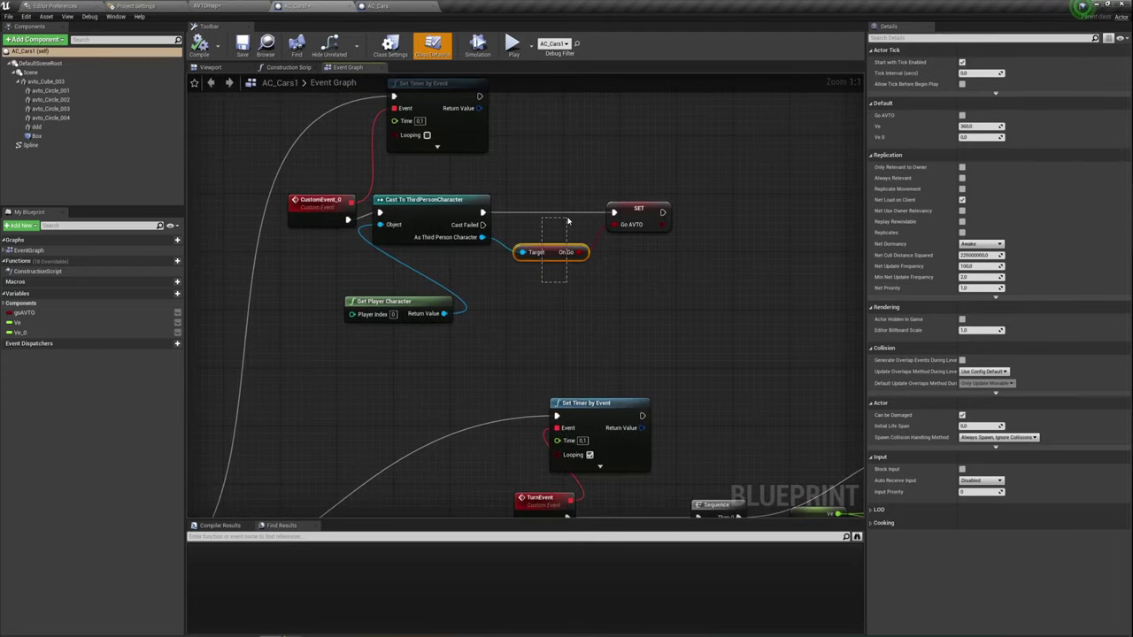
left_click_drag(568, 221, 548, 278)
left_click(511, 311)
right_click_drag(531, 293, 528, 342)
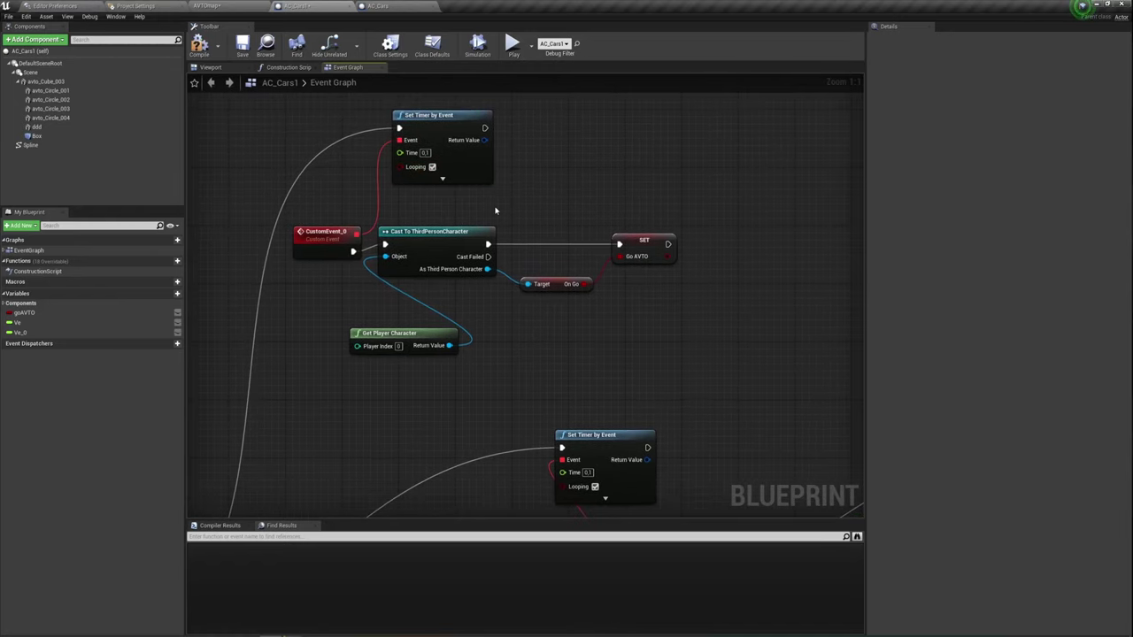
Compile AC_Cars1 and play-test the level.
left_click(199, 46)
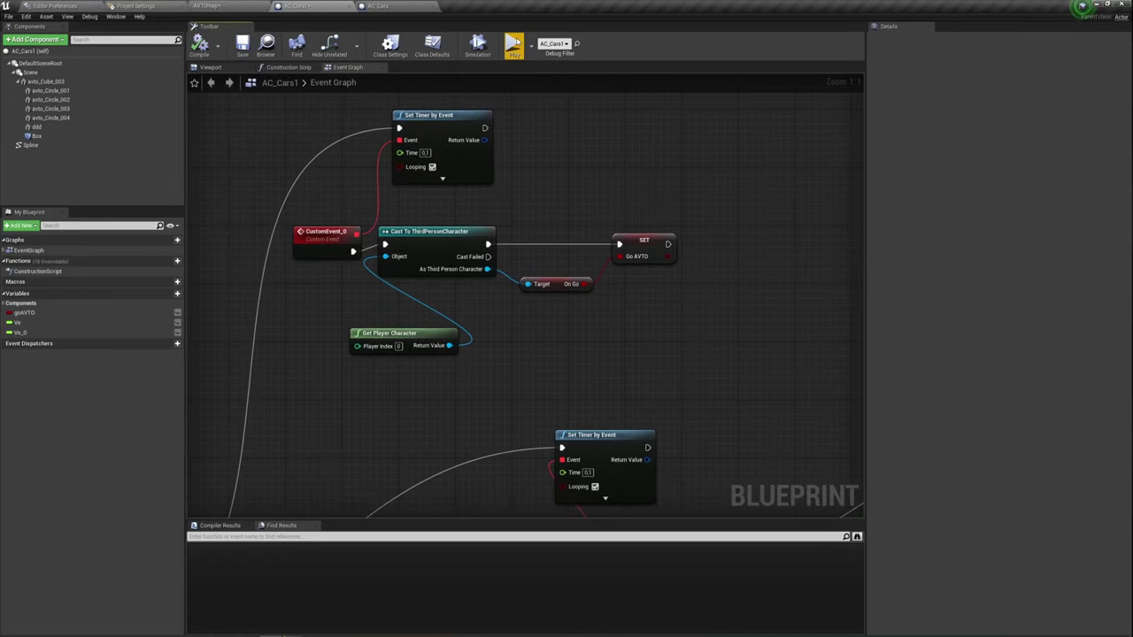
left_click(512, 44)
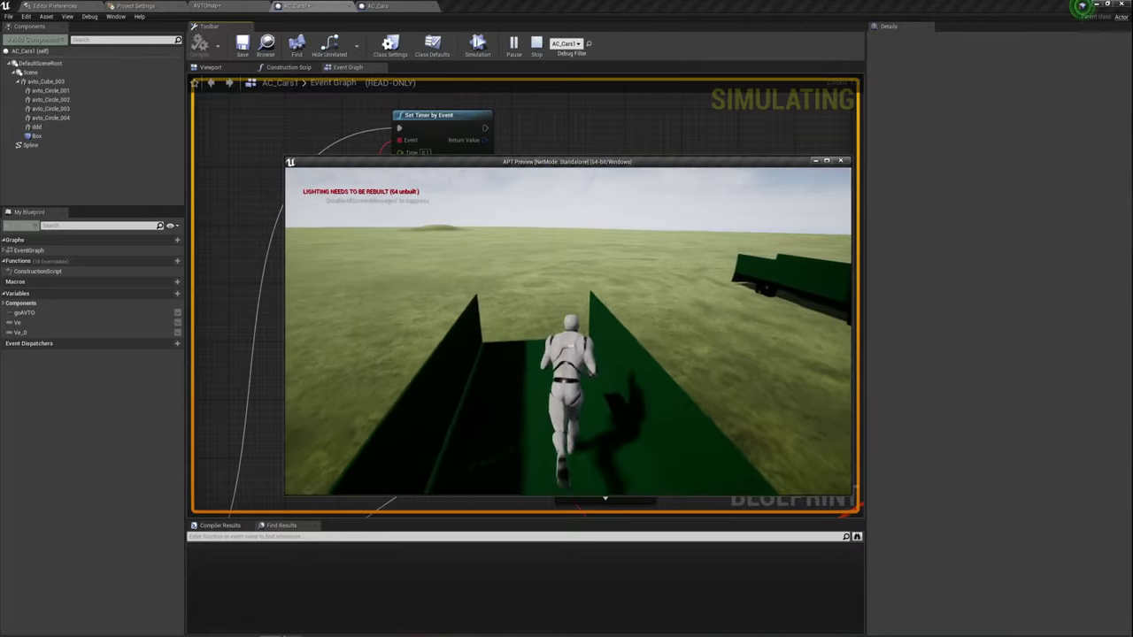
key("Escape")
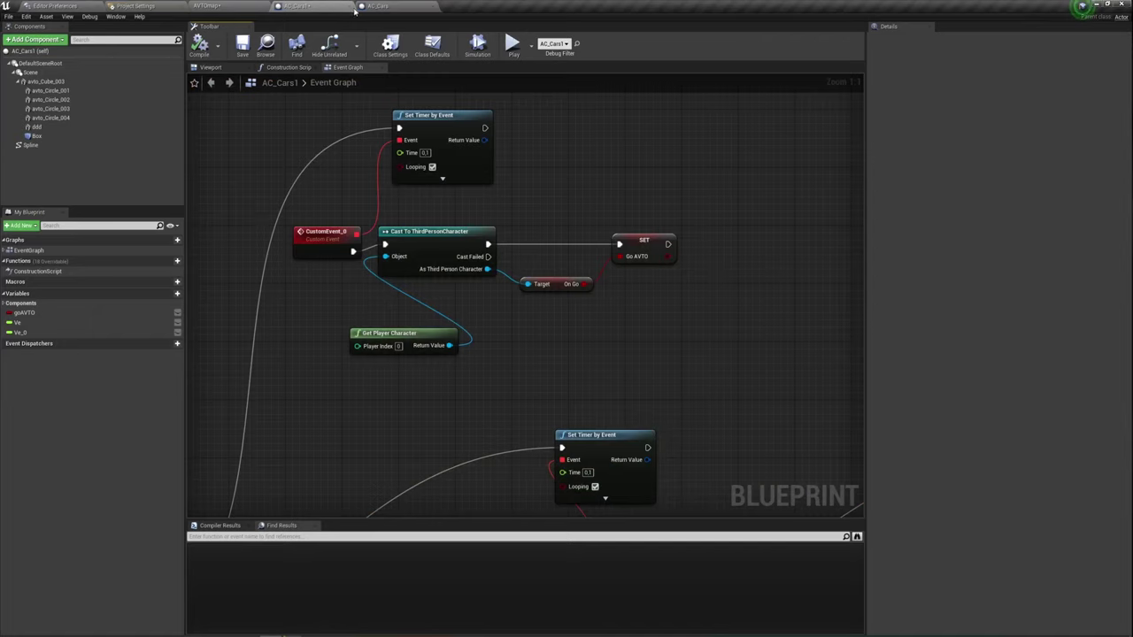
Set AC_Cars1's Timeline_0 length to 20 seconds.
scroll(430, 245, "down", 5)
right_click_drag(430, 245, 475, 215)
scroll(493, 248, "up", 4)
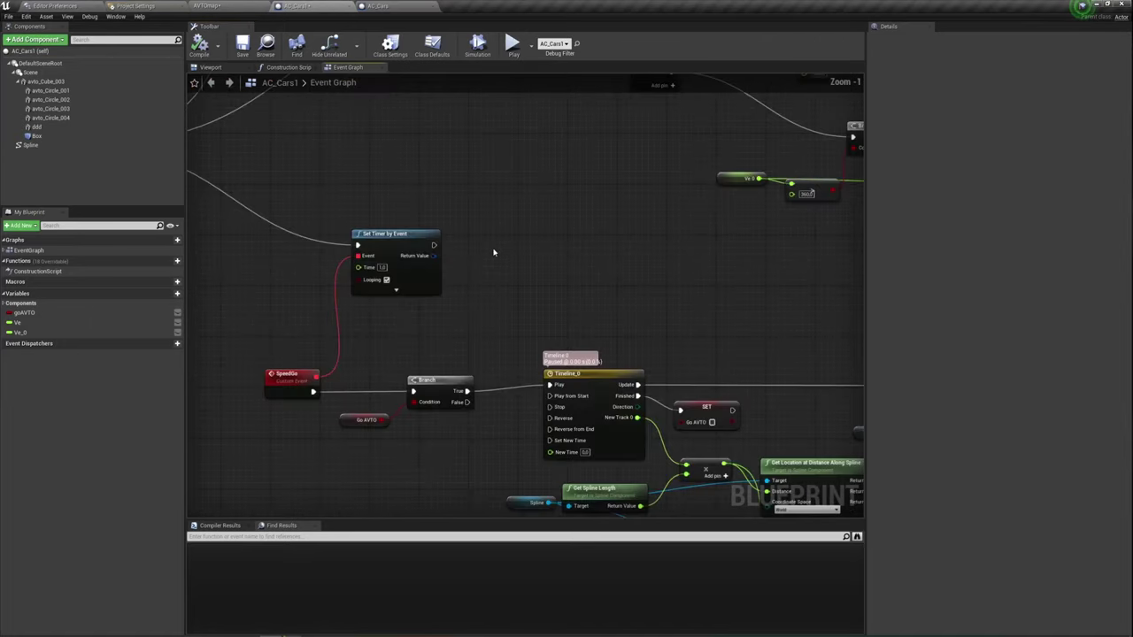
double_click(588, 385)
left_click(325, 92)
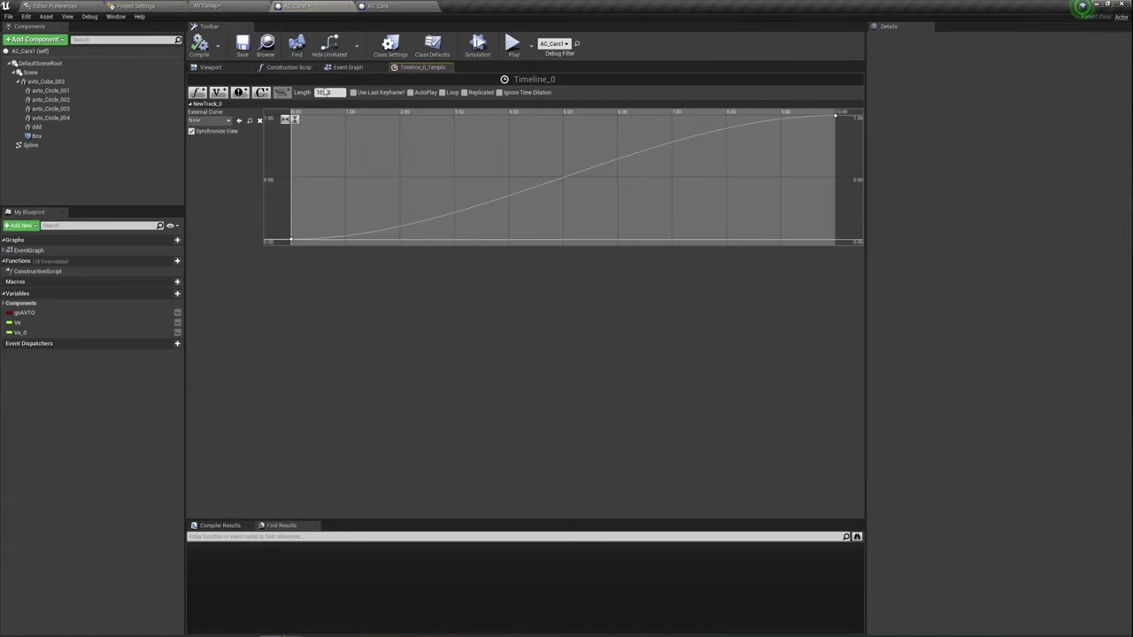
type("20")
key("Return")
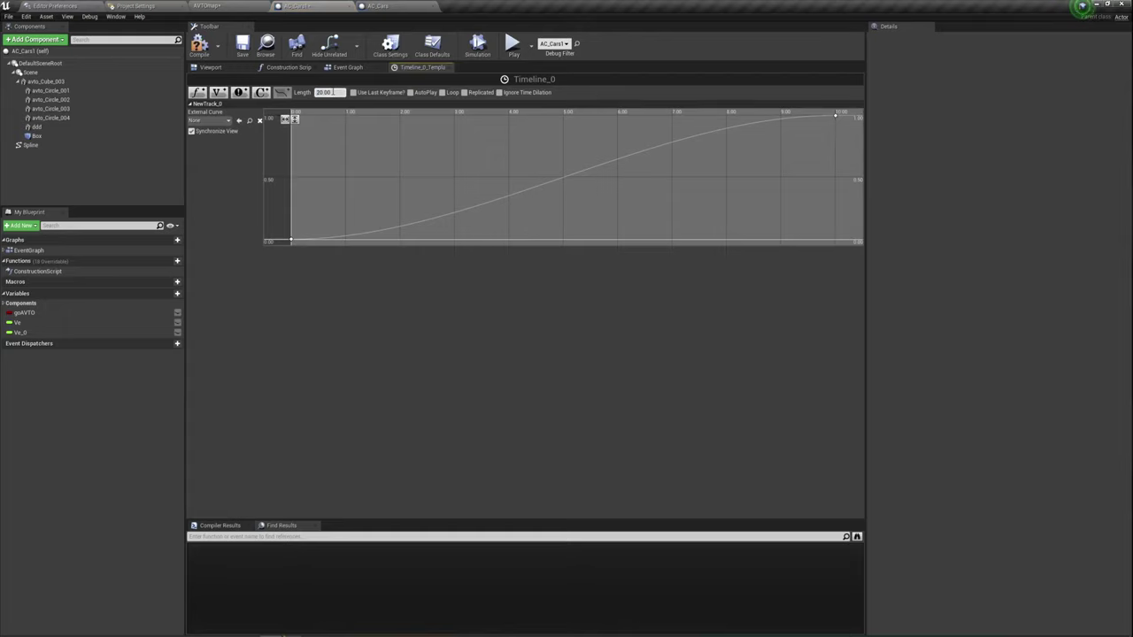
Compile AC_Cars1 and switch over to the AC_Cars Blueprint.
left_click(199, 46)
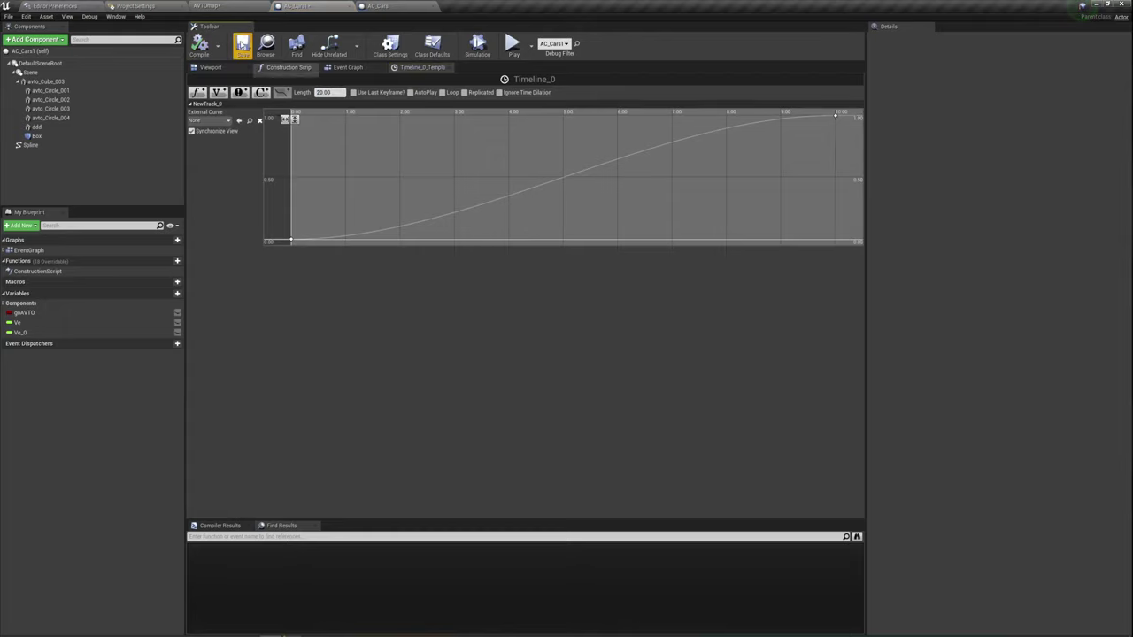
left_click(382, 7)
scroll(307, 194, "down", 6)
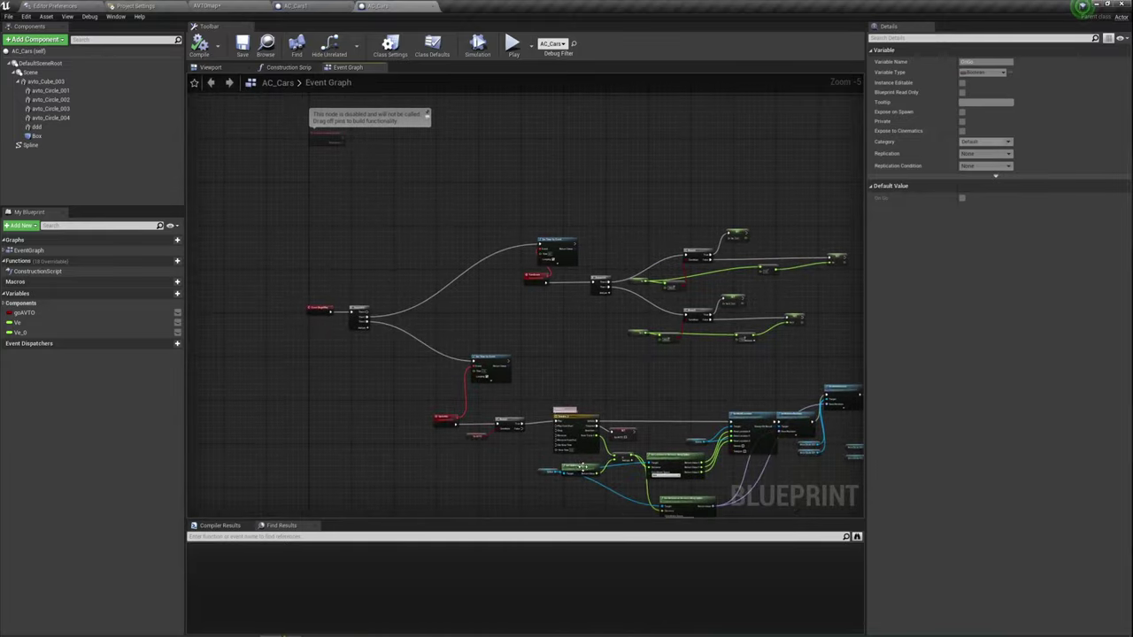
Set AC_Cars's Timeline_0 length to 20 seconds, compile, and play-test the level.
double_click(537, 284)
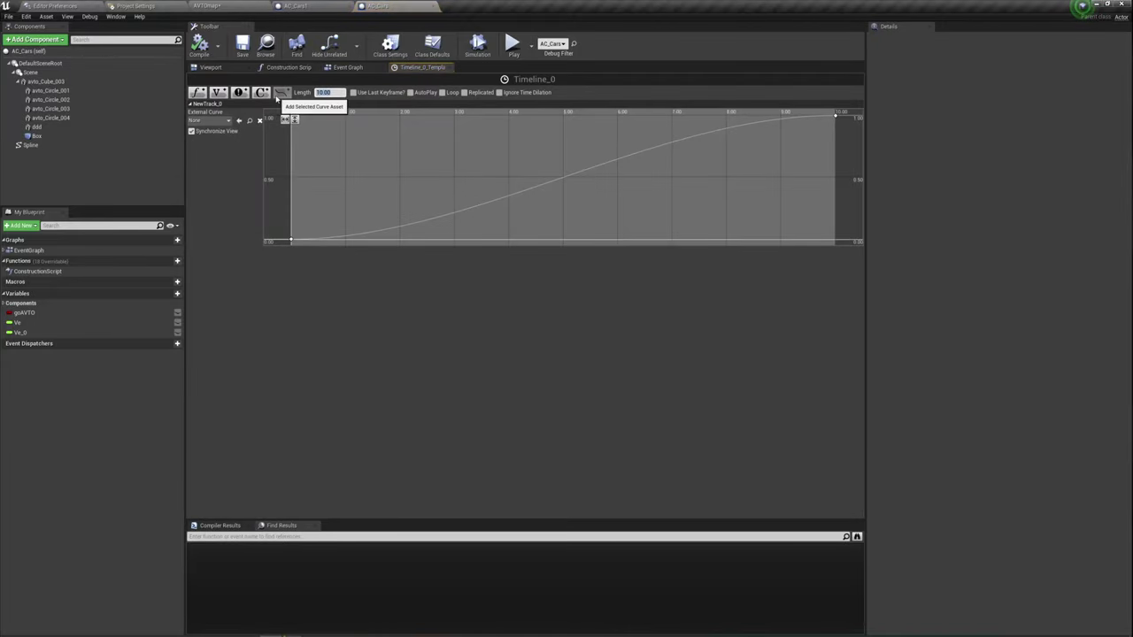
type("20")
key("Return")
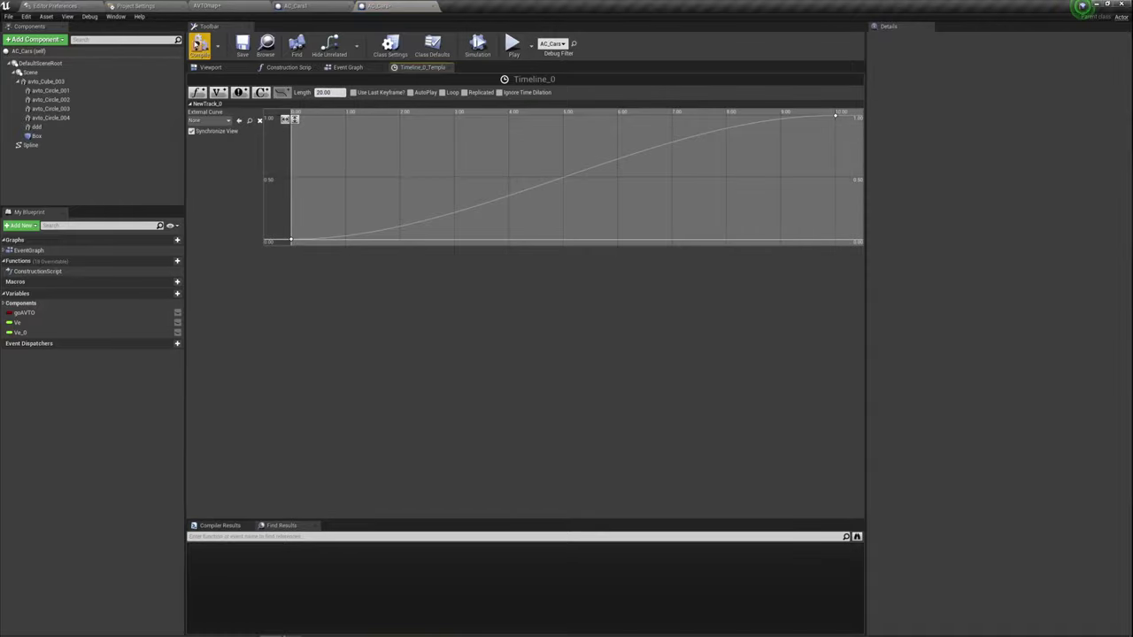
left_click(199, 43)
left_click(514, 46)
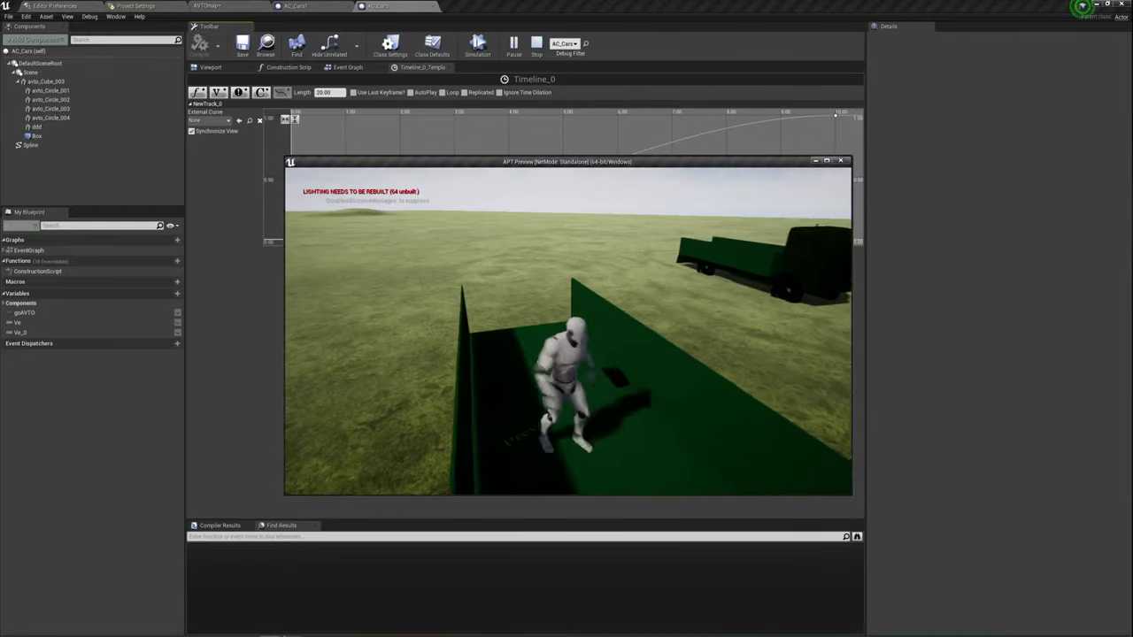
key("Escape")
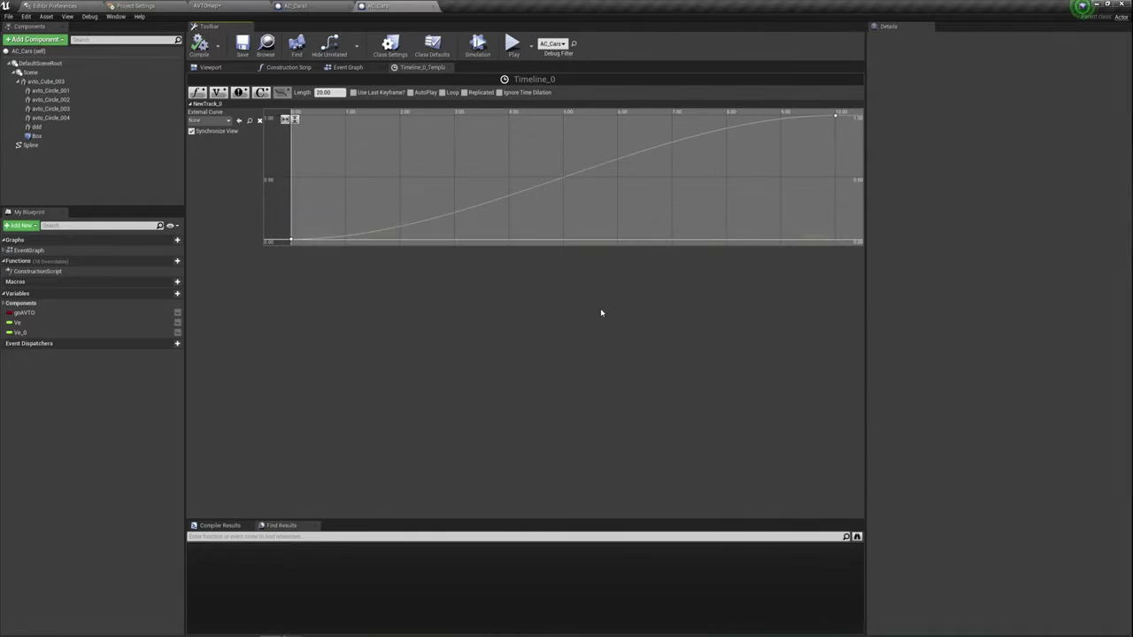
Return to the AVTOmap level and pull back to see both trucks and their spline paths.
left_click(207, 6)
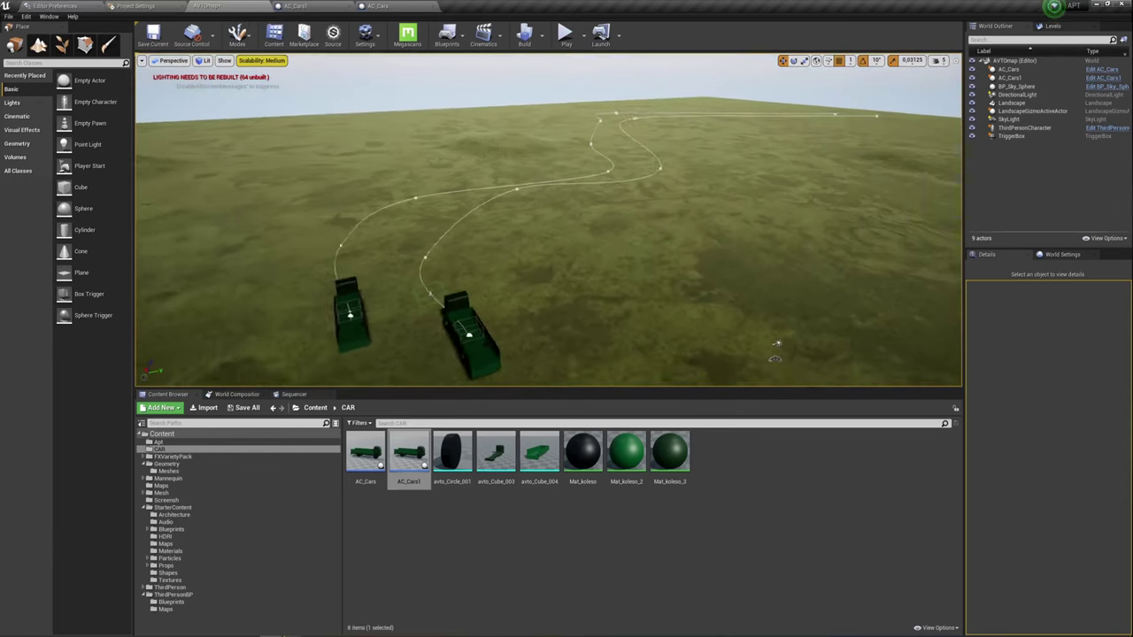
left_click_drag(529, 142, 529, 142)
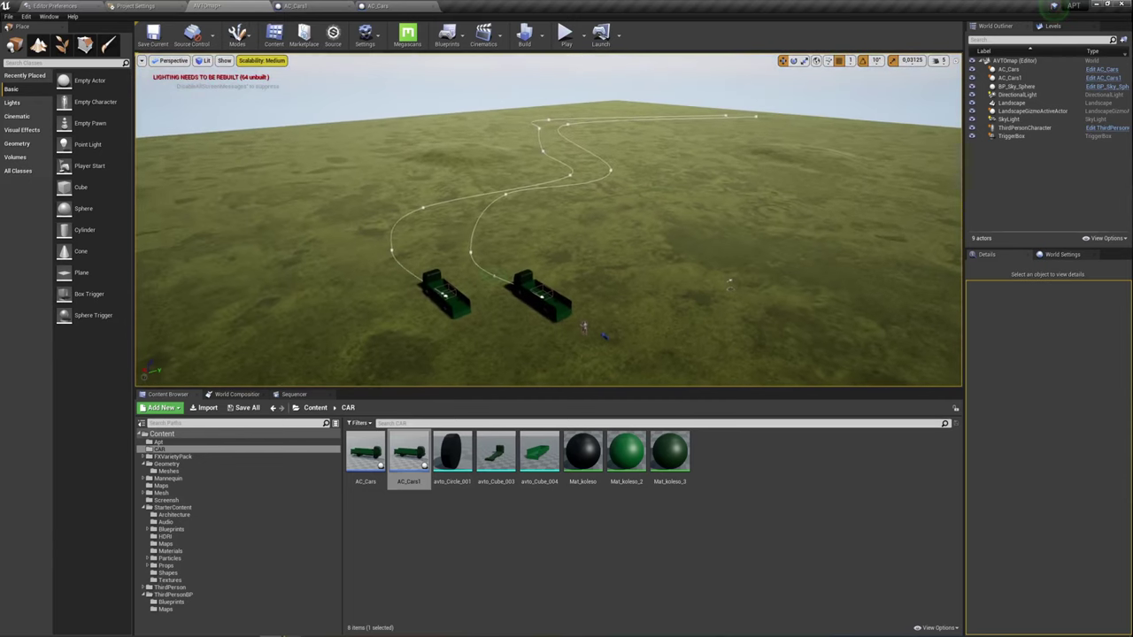